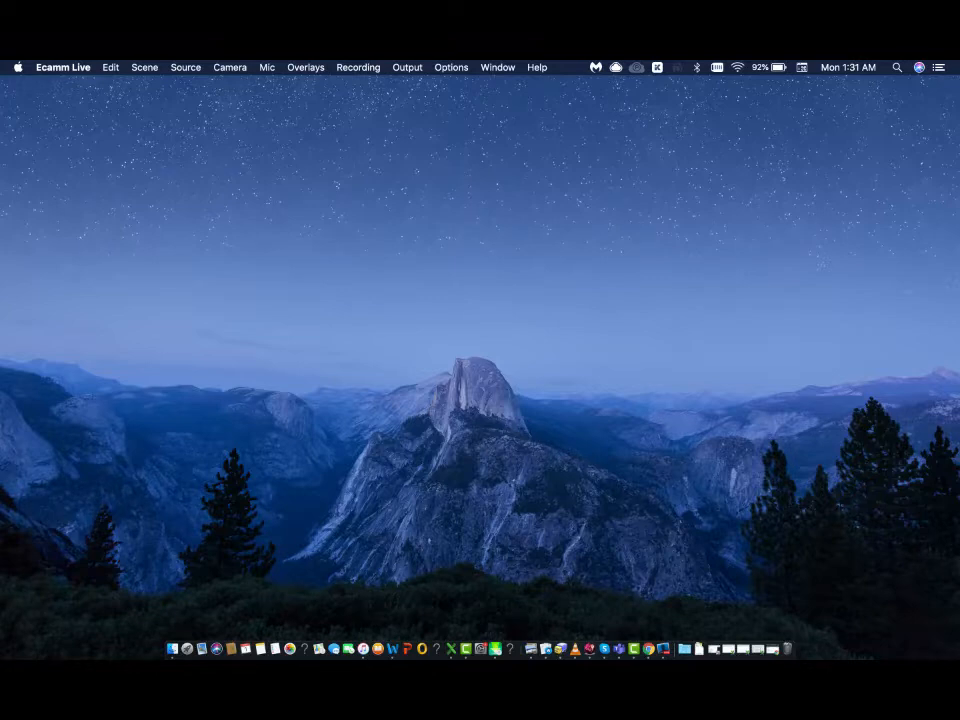
- Restore the Chrome window showing Pabbly's All Apps page and make it full screen
key(super+Tab)
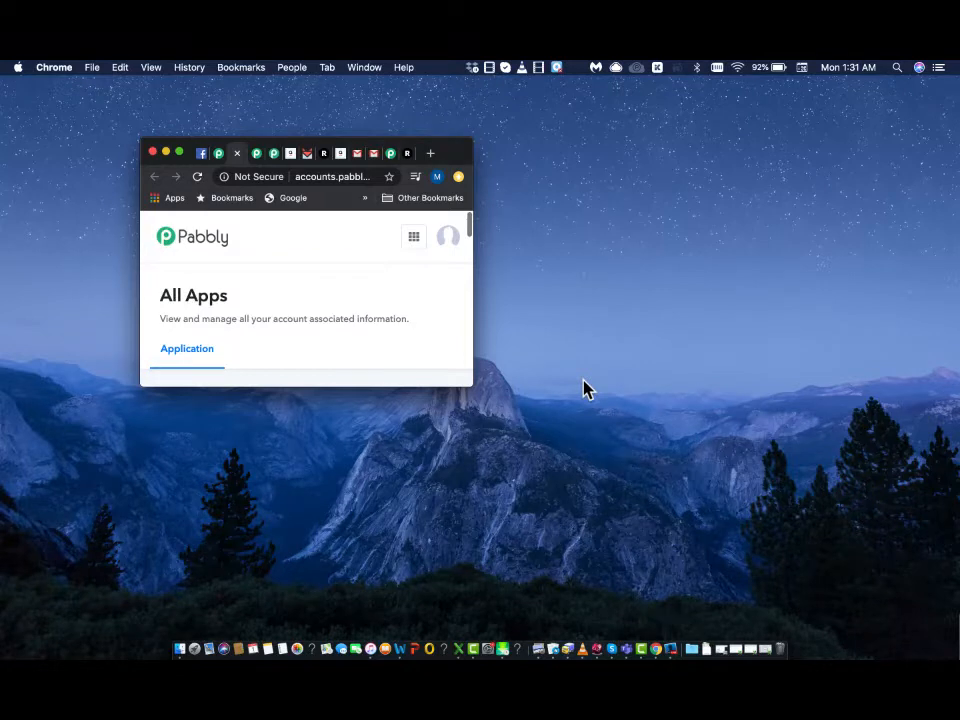
click(178, 152)
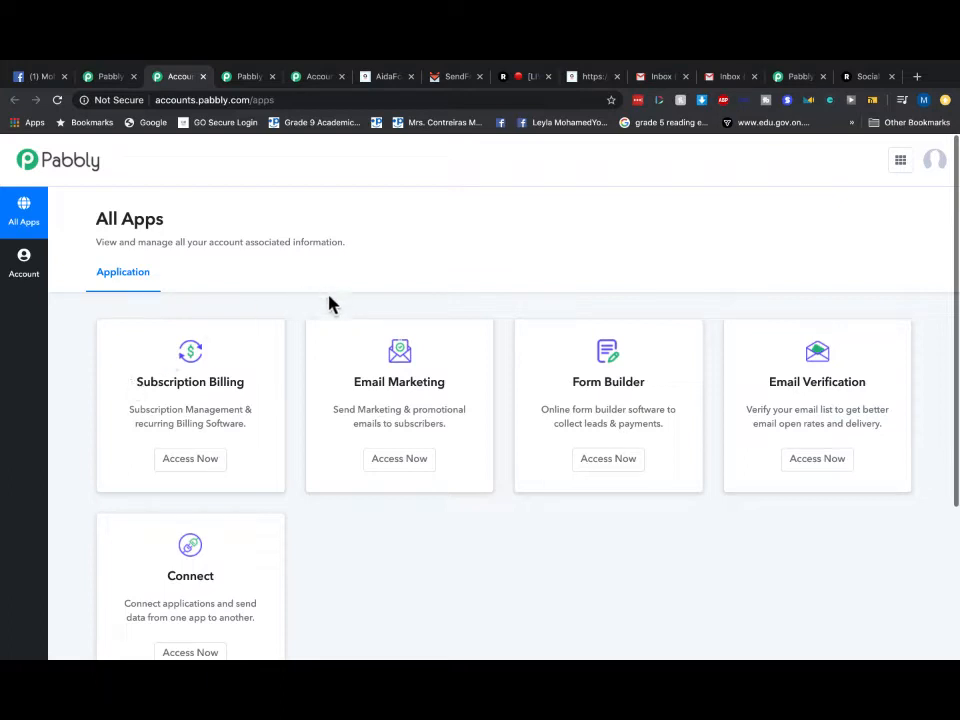
- Switch to the other Pabbly account's All Apps tab, then to the Pabbly Connect tab
click(316, 78)
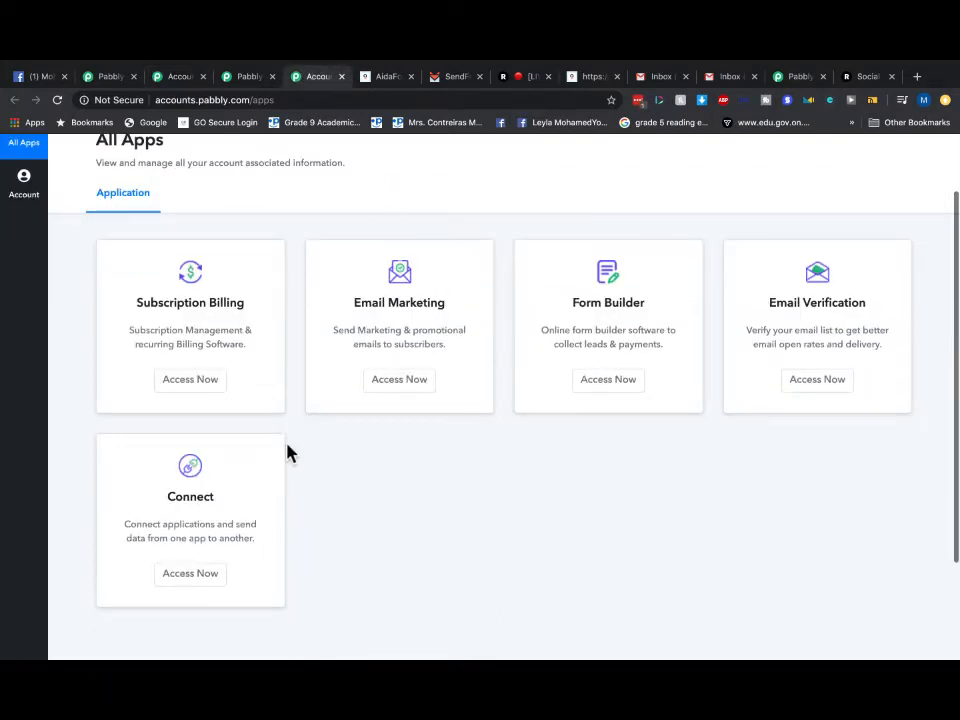
click(806, 78)
scroll(523, 345, down, 15)
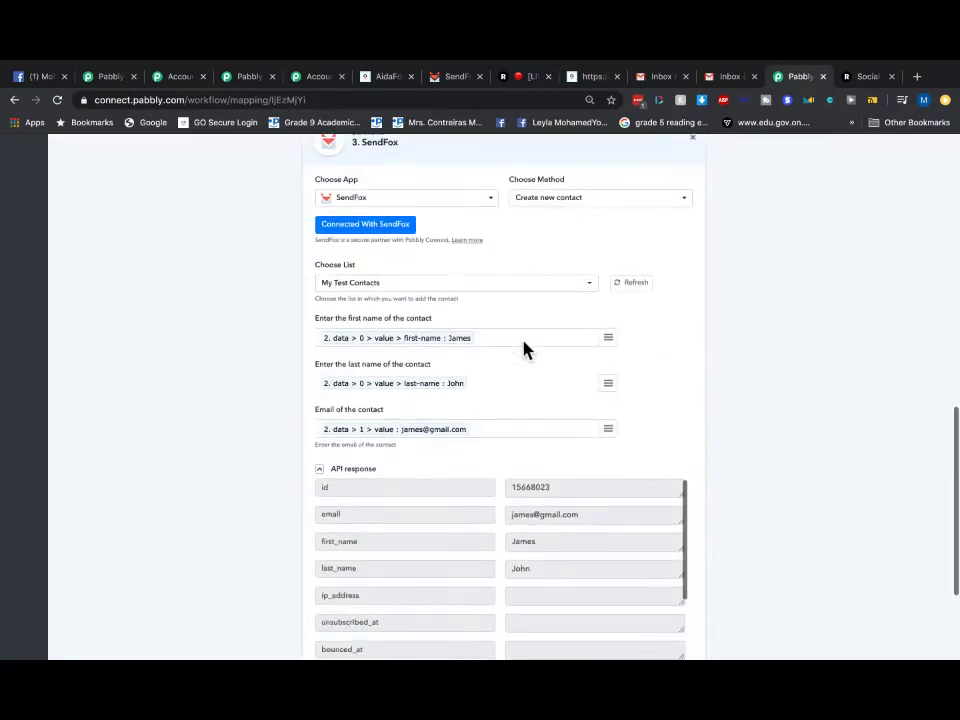
scroll(523, 340, up, 15)
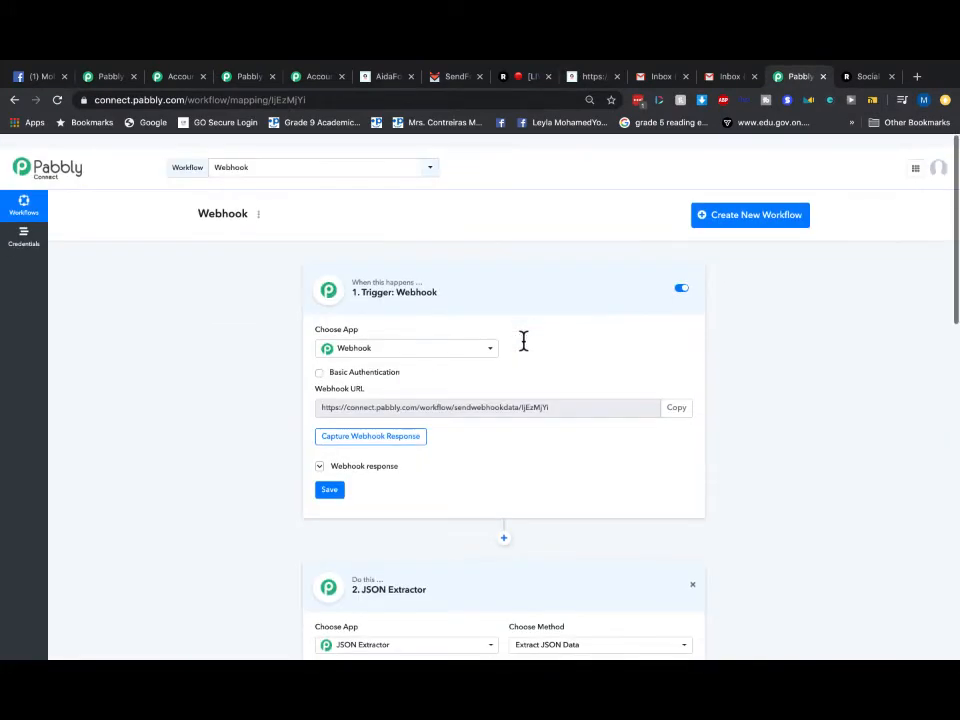
click(275, 158)
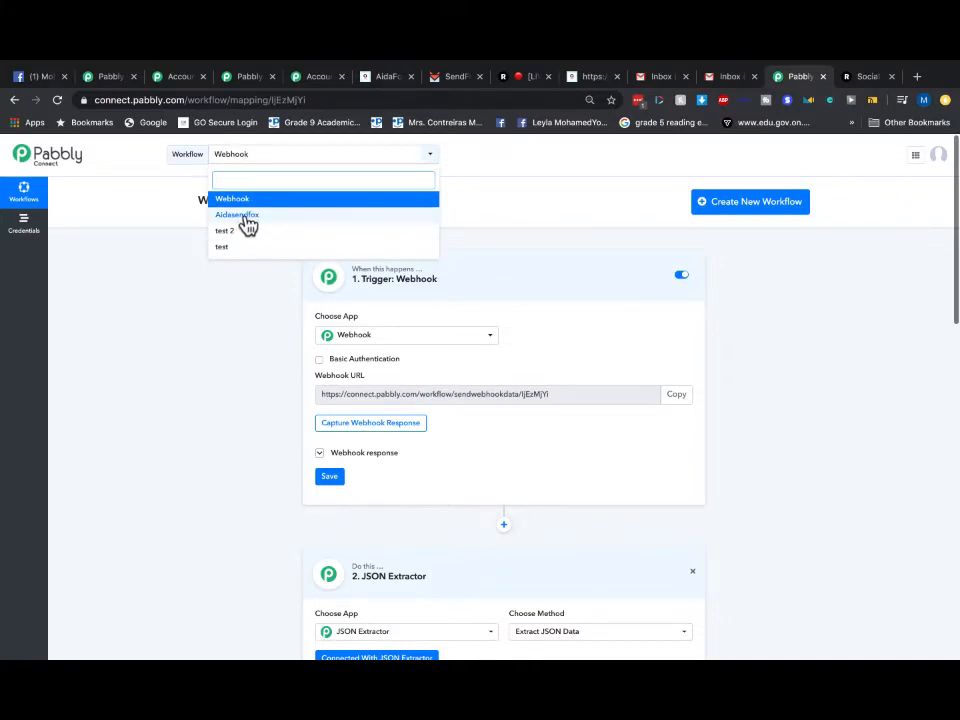
click(833, 325)
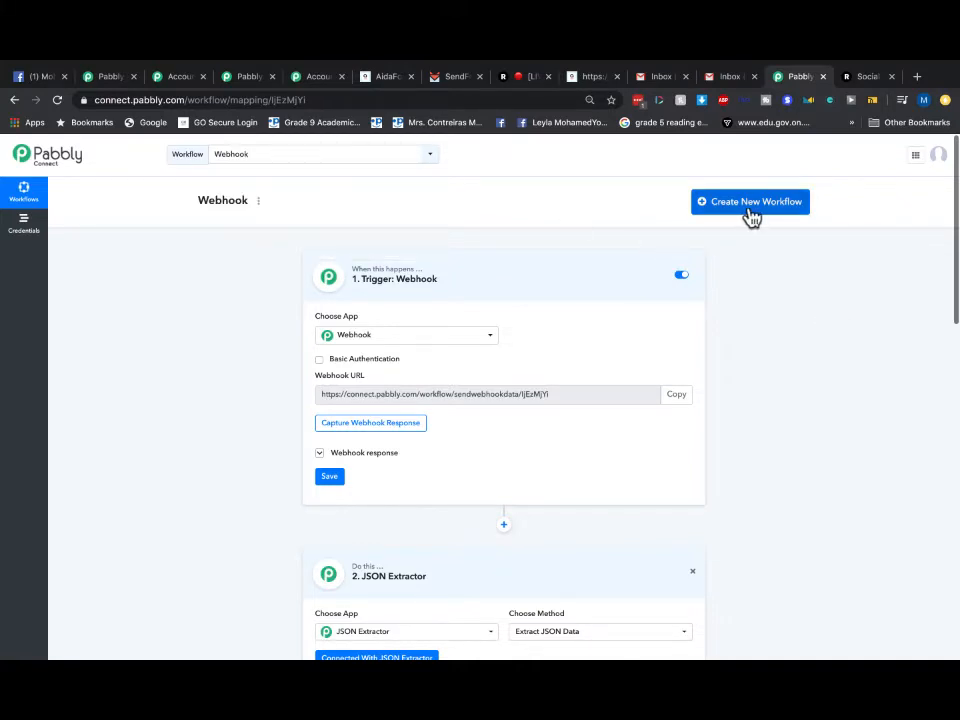
scroll(586, 318, down, 1)
scroll(586, 318, down, 2)
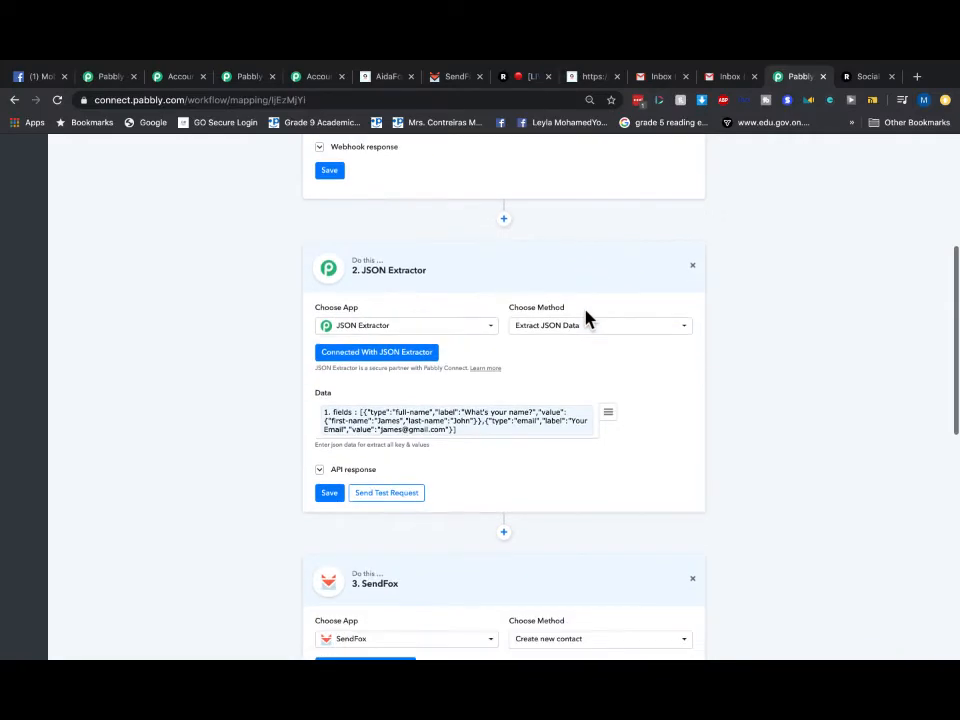
scroll(531, 306, down, 2)
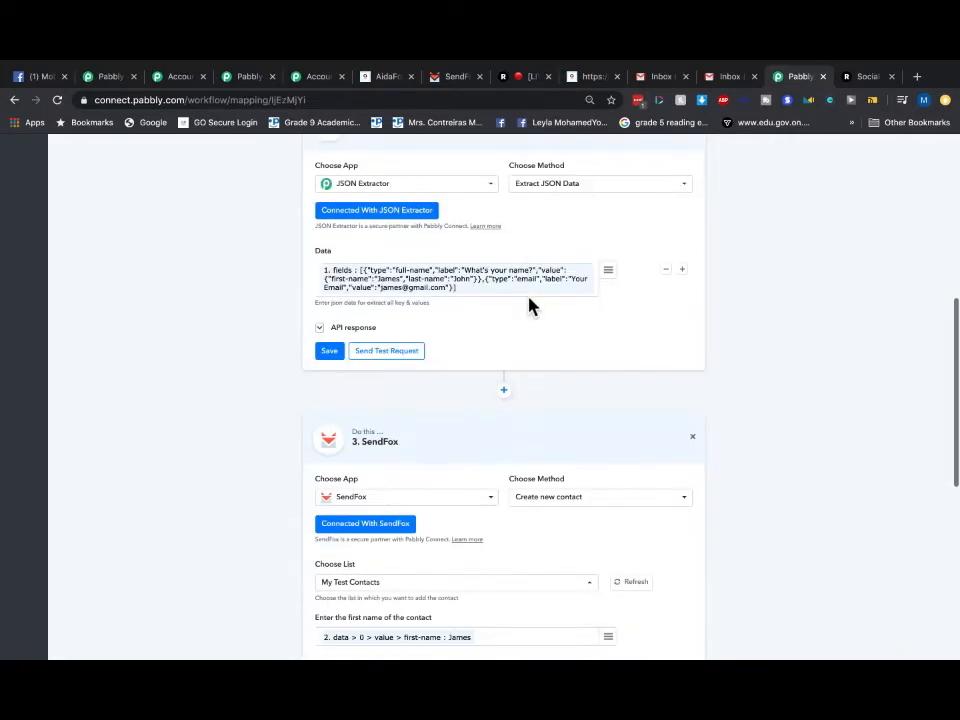
scroll(842, 489, down, 4)
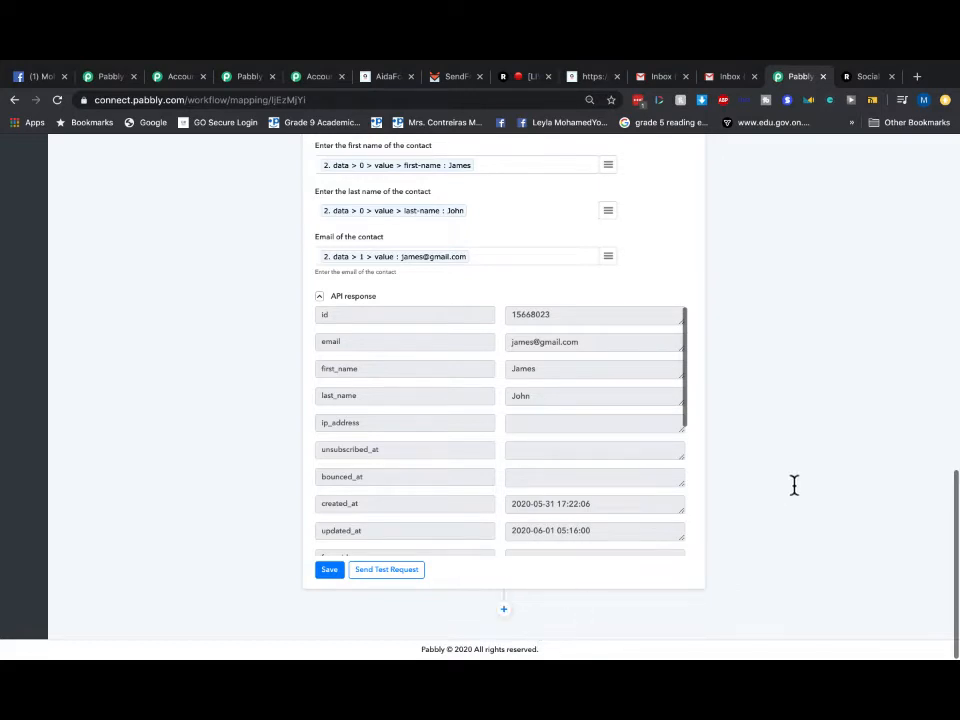
scroll(810, 485, up, 15)
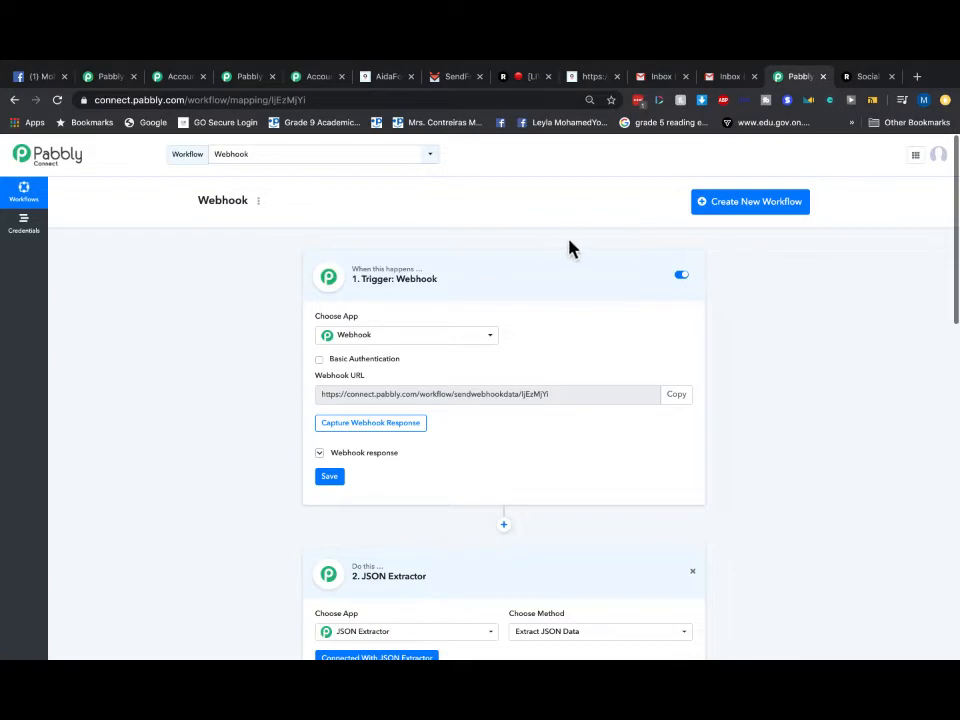
scroll(598, 395, down, 1)
scroll(598, 398, up, 1)
- Open the Aidasendfox workflow from the Workflow dropdown
click(282, 158)
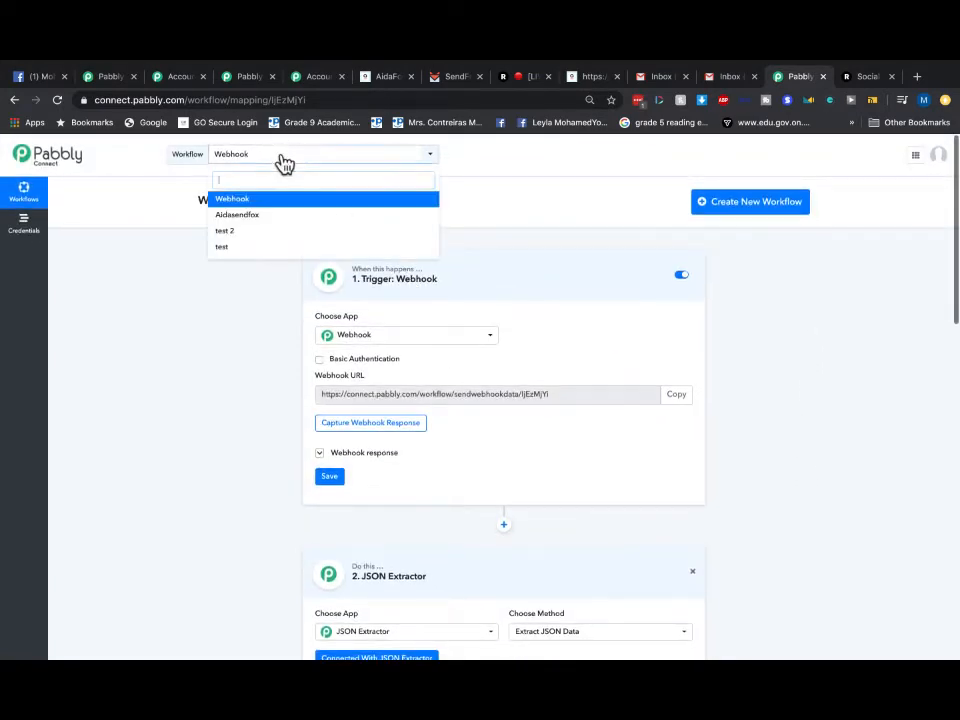
click(265, 218)
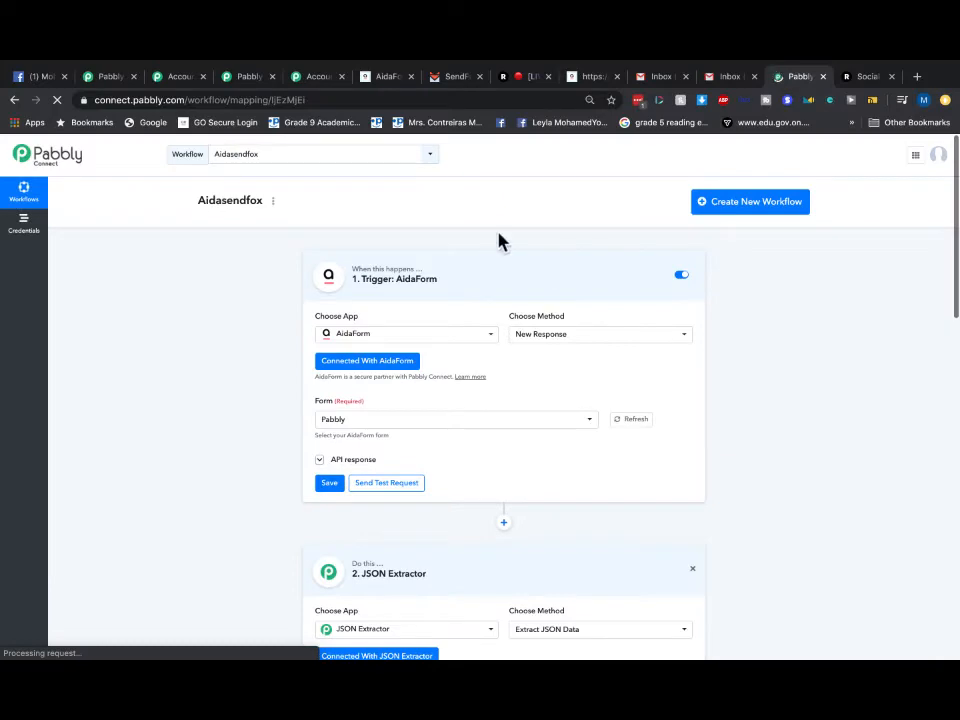
scroll(501, 371, down, 2)
scroll(501, 371, up, 2)
scroll(500, 370, down, 4)
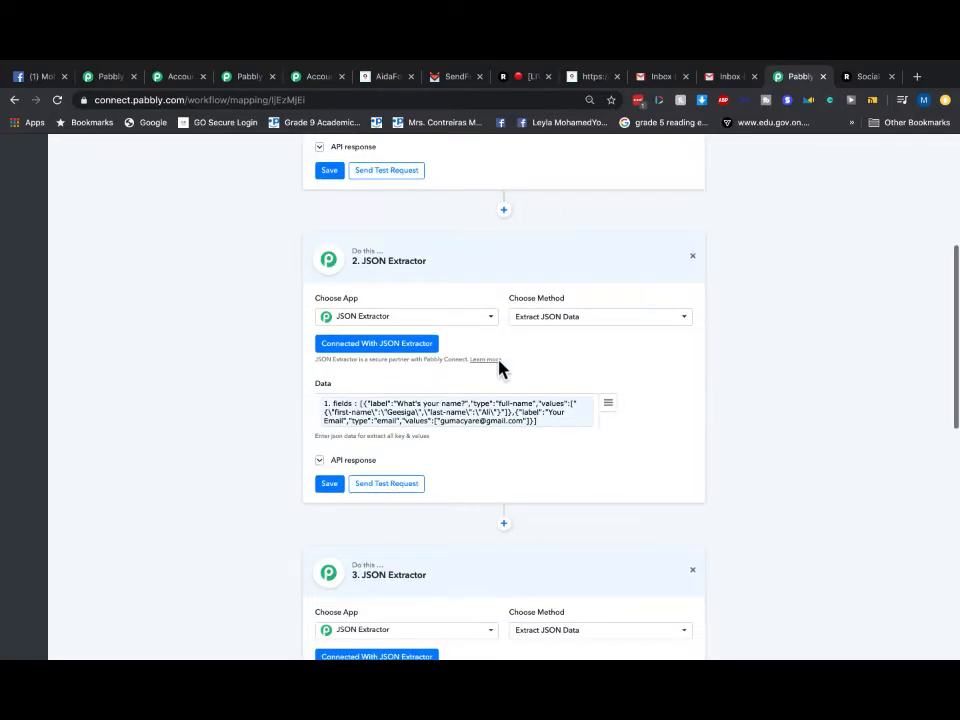
scroll(500, 368, down, 5)
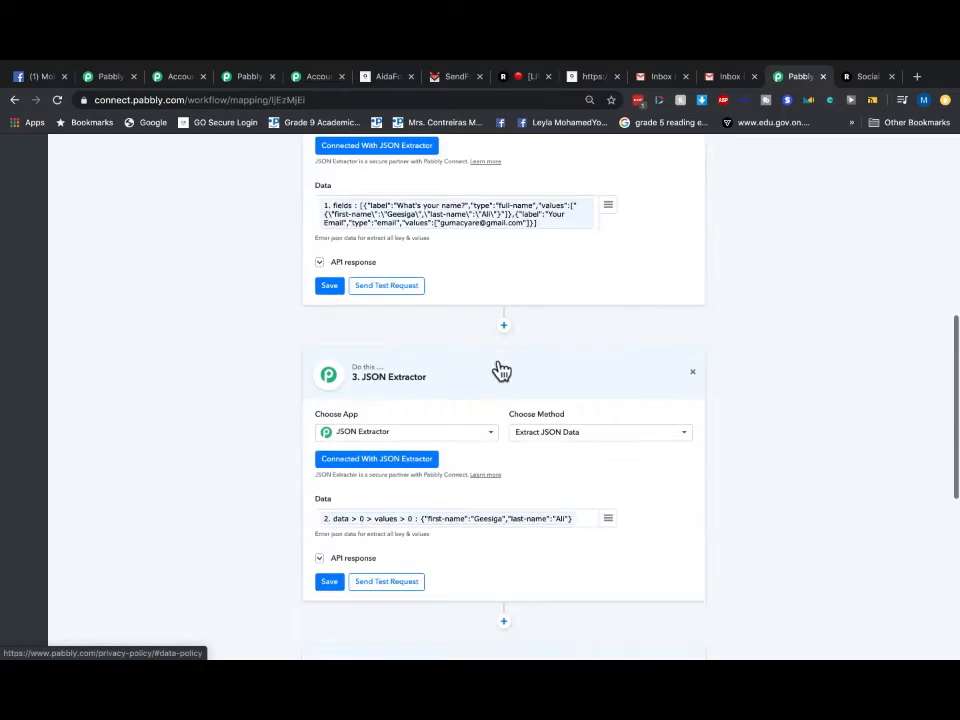
scroll(619, 409, down, 3)
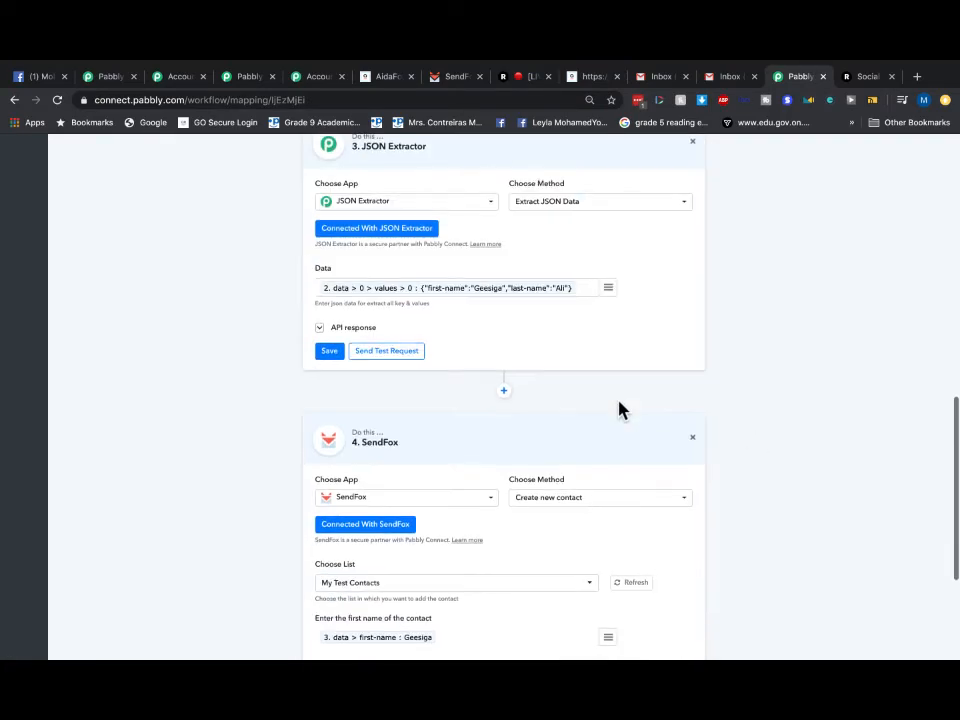
- Review its AidaForm trigger, two JSON Extractor steps and SendFox step
scroll(619, 409, up, 3)
scroll(555, 290, up, 3)
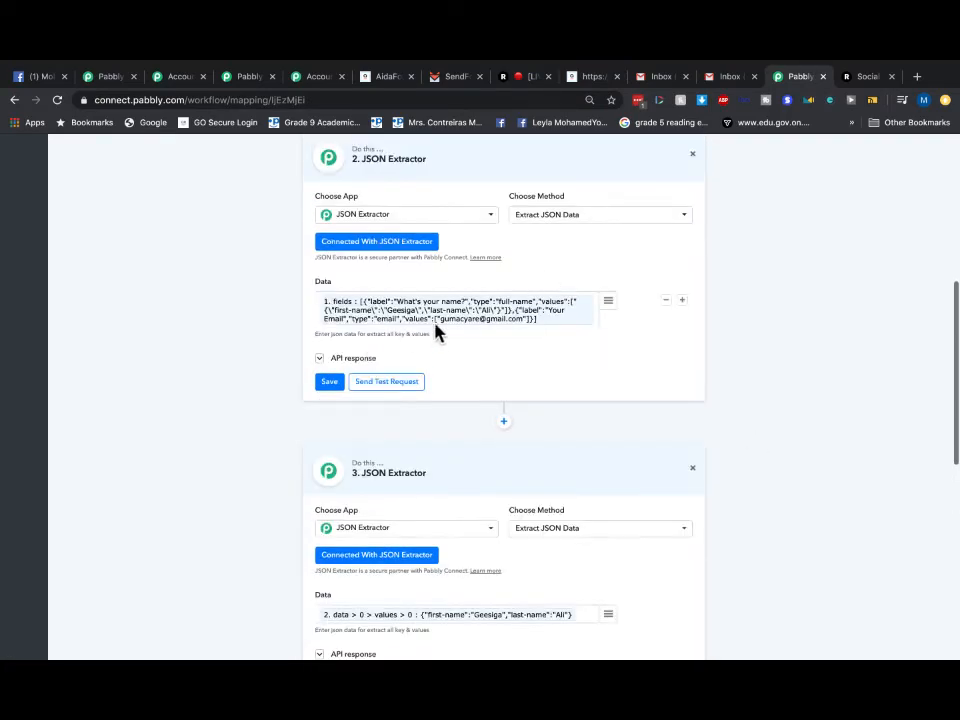
scroll(447, 313, up, 5)
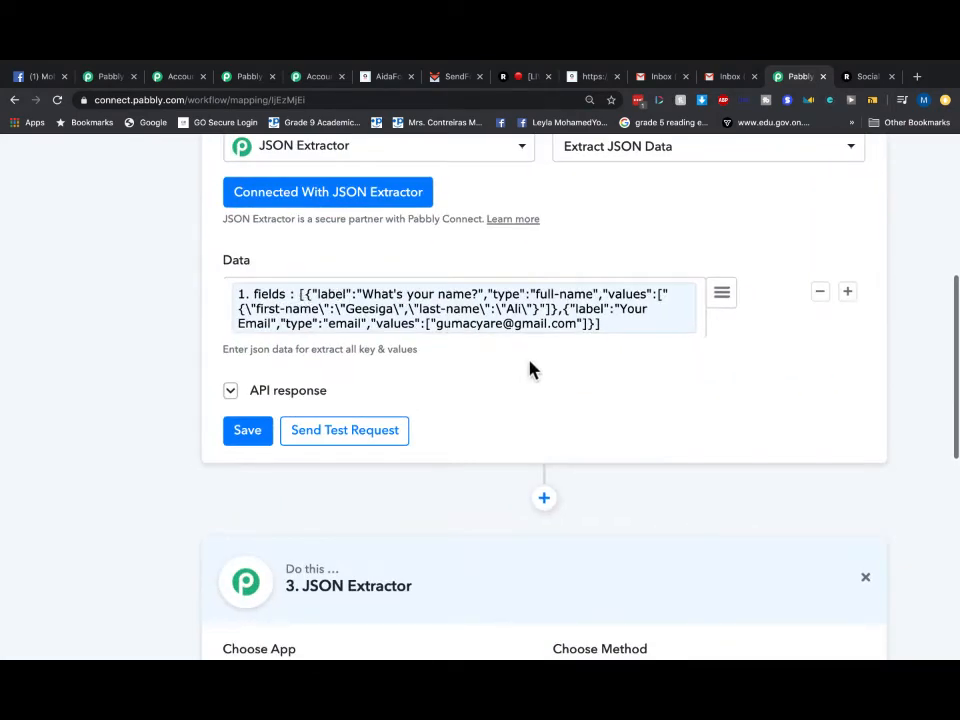
scroll(530, 362, down, 2)
scroll(530, 370, up, 3)
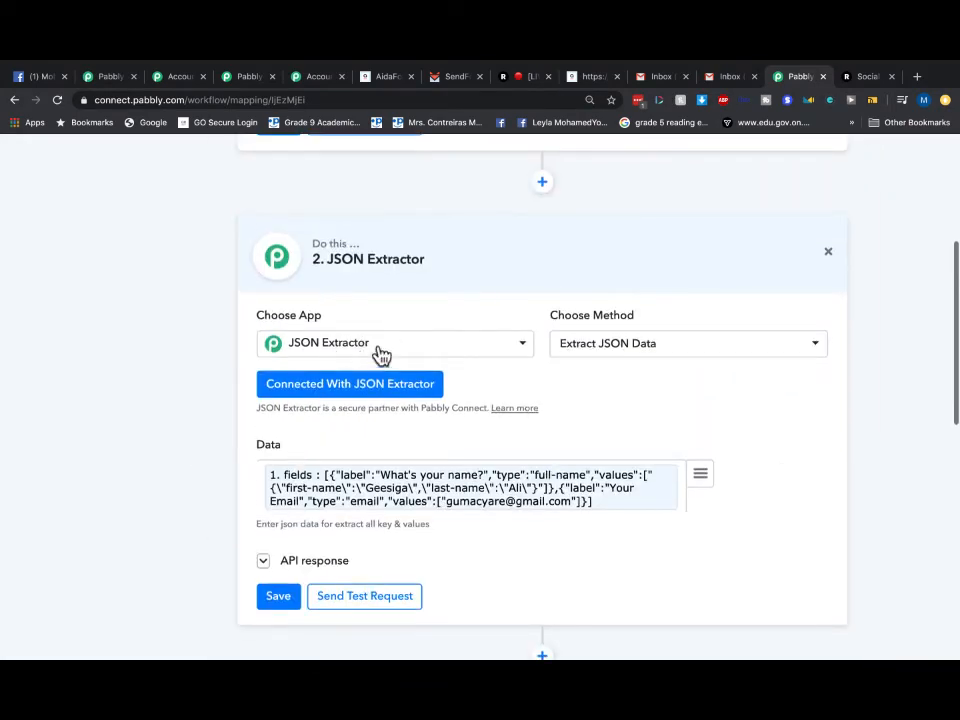
scroll(525, 512, down, 3)
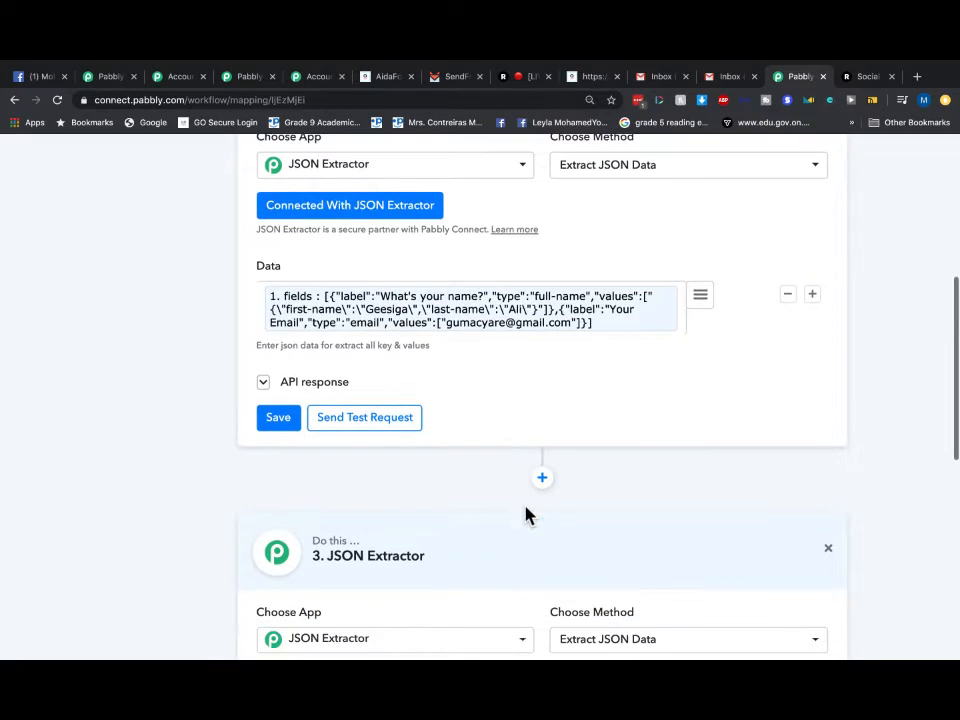
scroll(527, 515, down, 2)
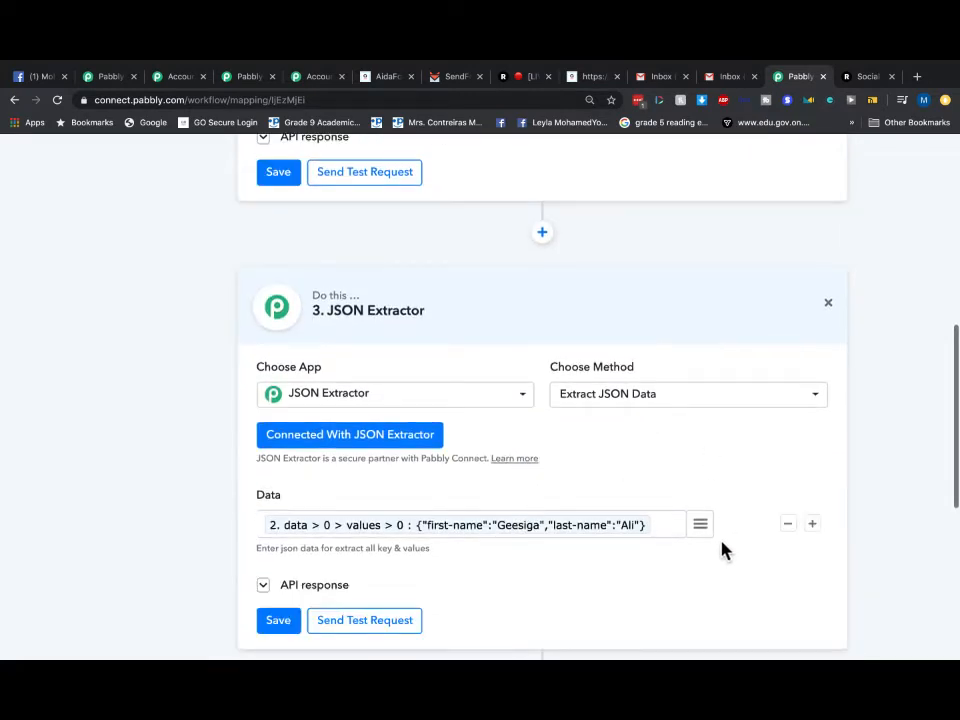
scroll(688, 538, down, 2)
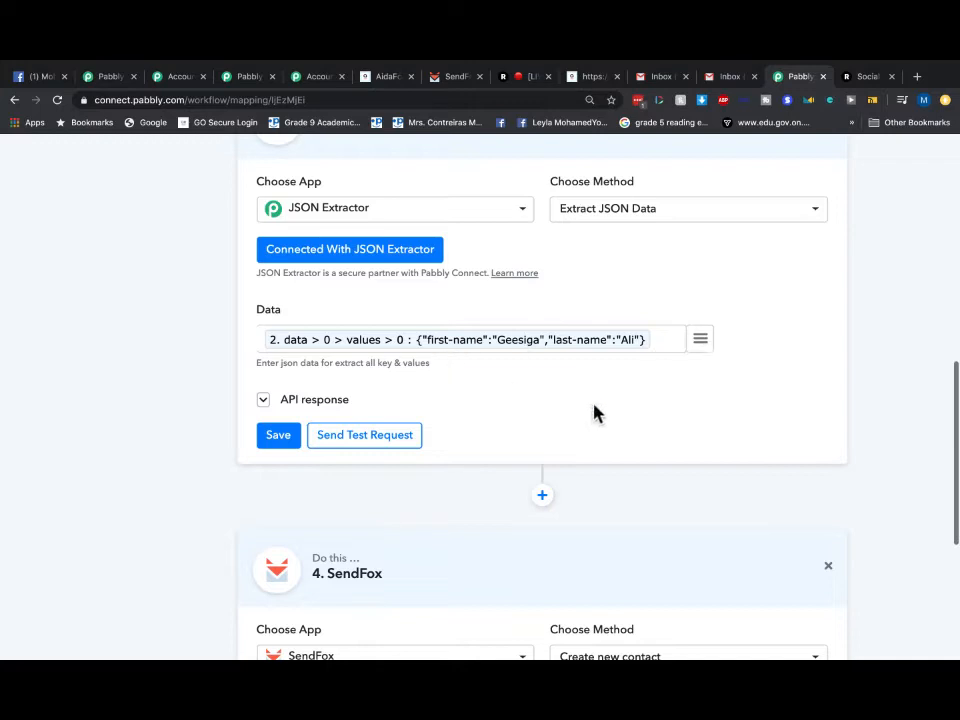
scroll(699, 344, up, 1)
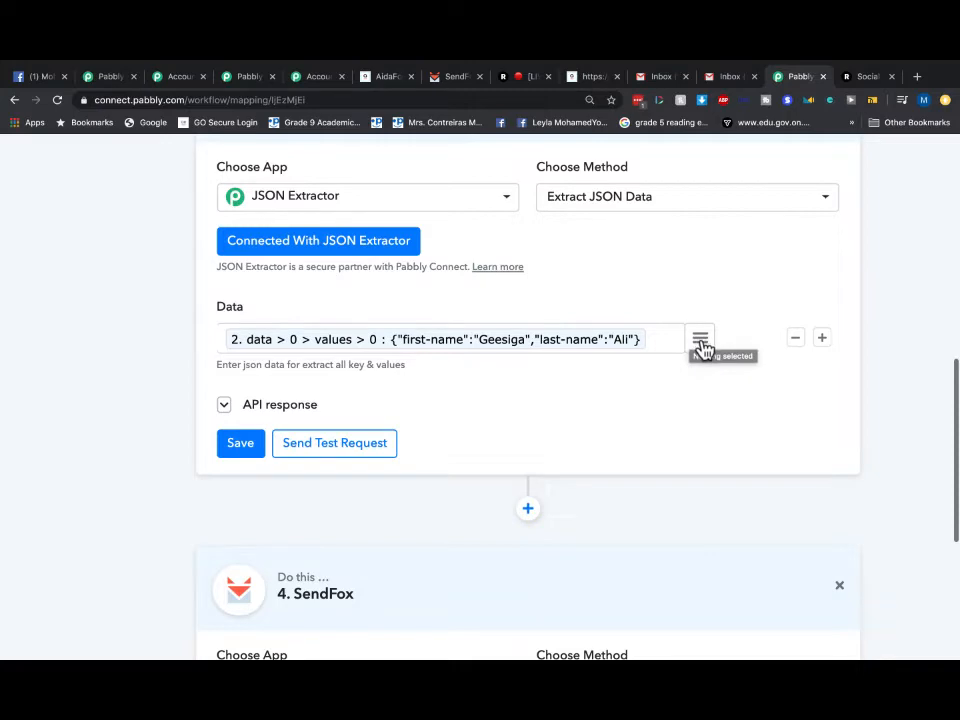
scroll(704, 349, down, 5)
scroll(666, 362, up, 7)
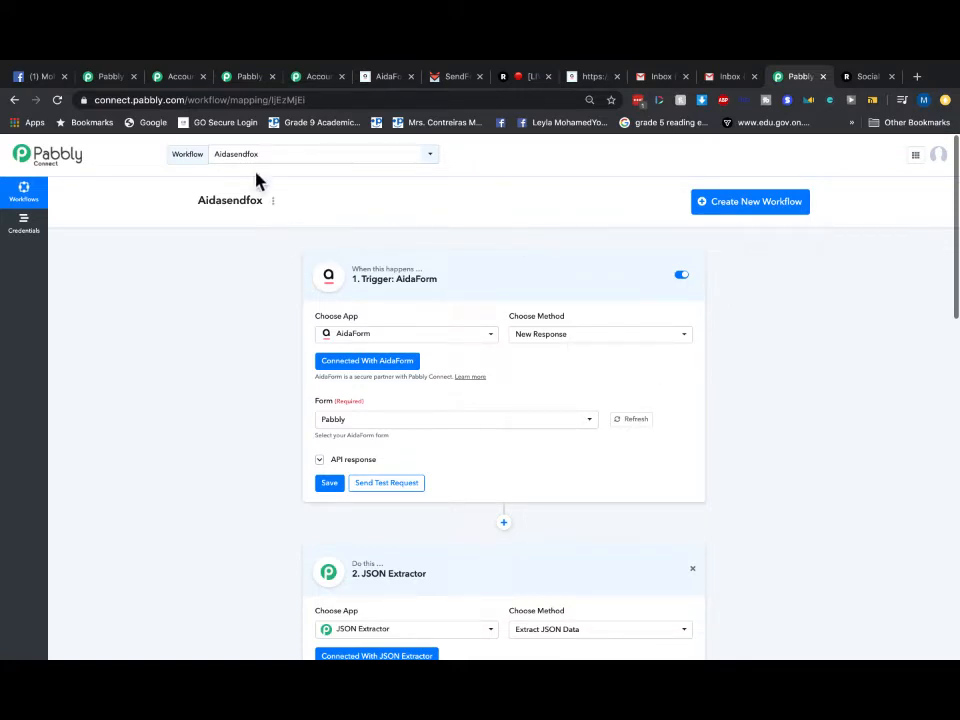
click(243, 77)
- Move across the open Pabbly tabs to the pabbly.com homepage
click(181, 78)
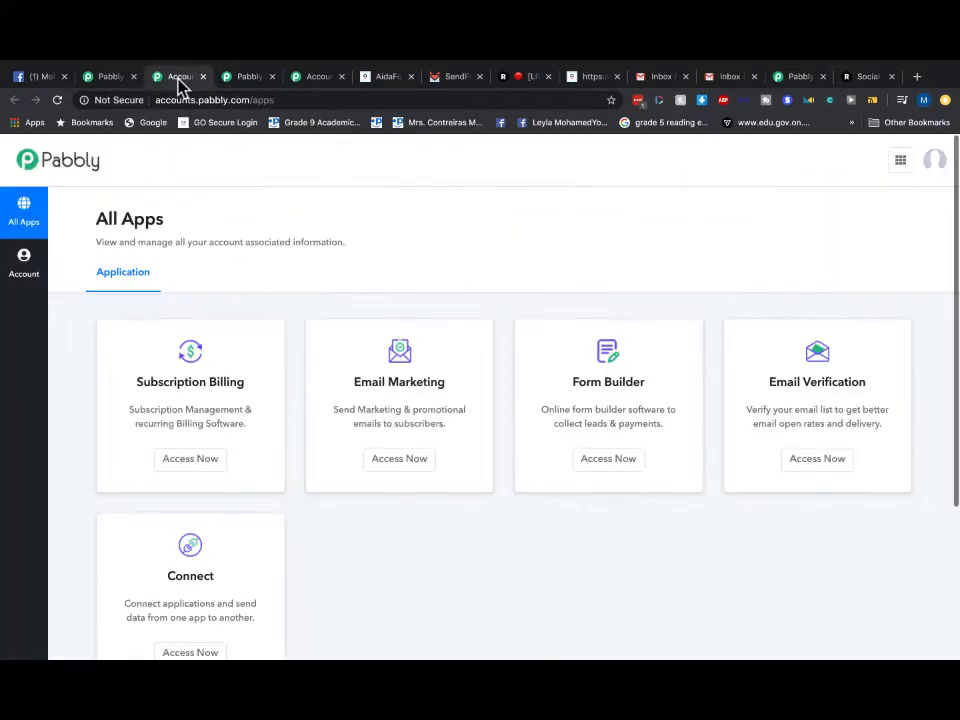
click(311, 80)
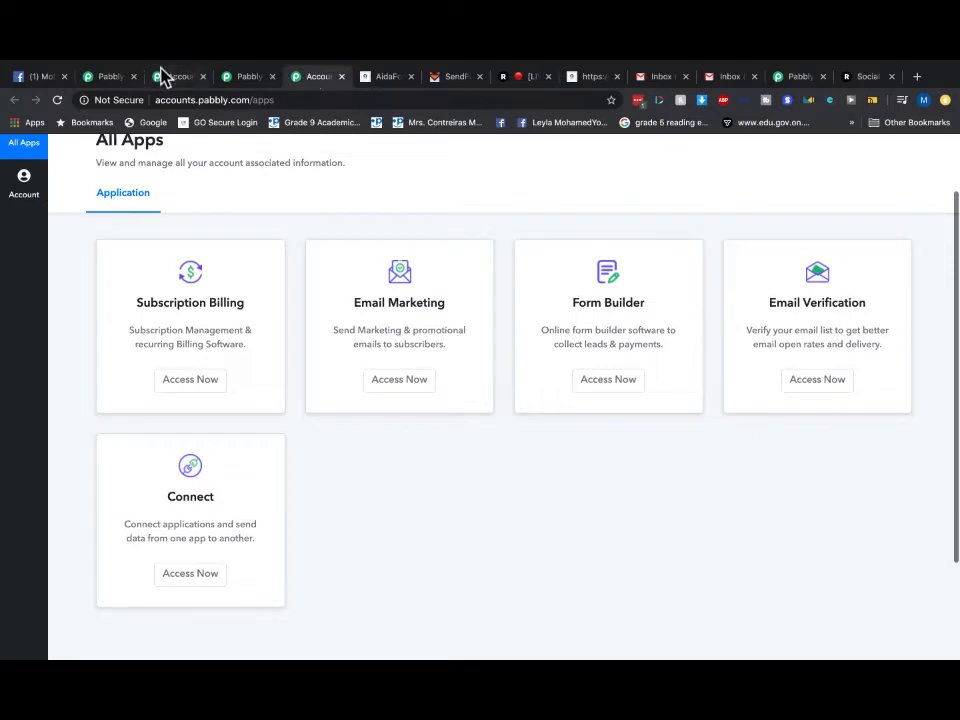
click(110, 79)
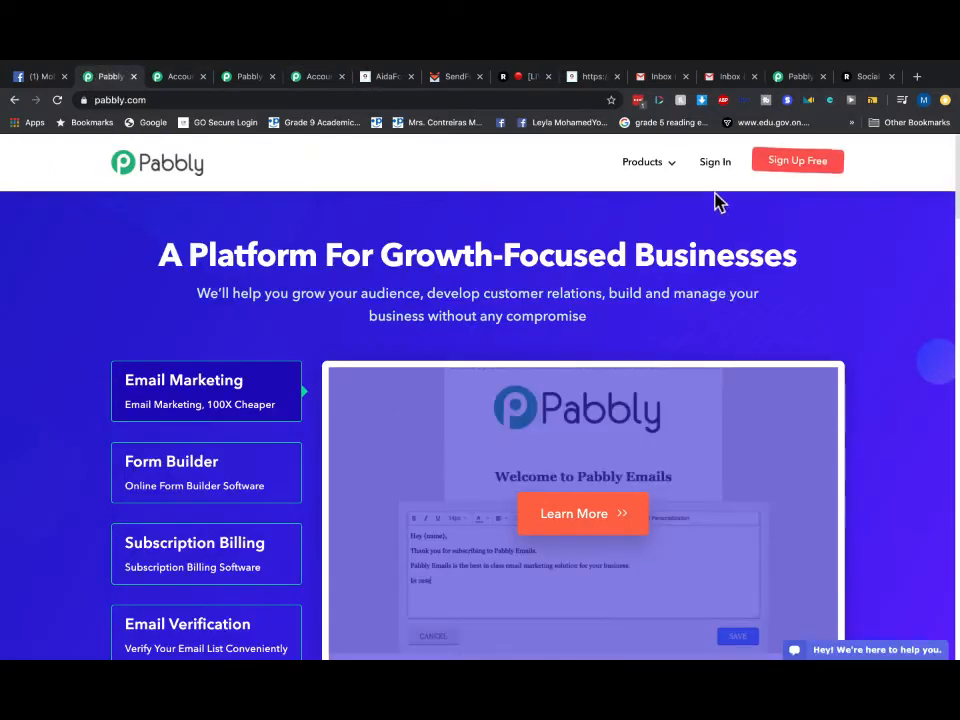
- Start a new web address in the address bar, leaving just 'p' typed
click(216, 100)
text(paab)
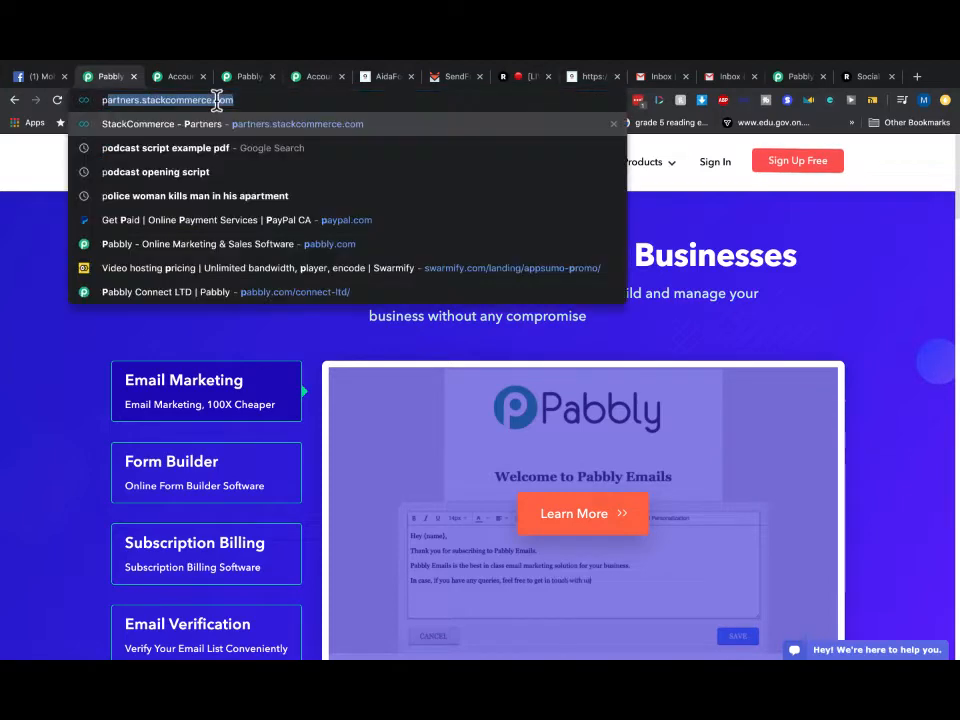
key(BackSpace)
key(BackSpace)
key(BackSpace)
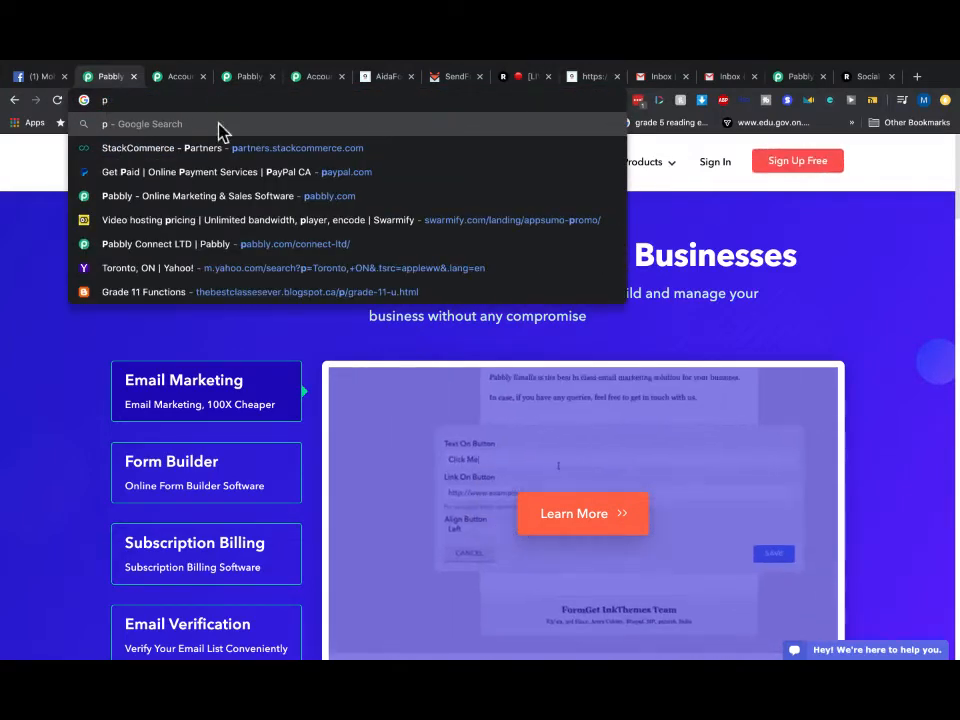
- Open pabbly.com/connect-ltd and scroll down to its $79 one-time pricing card and features
click(229, 252)
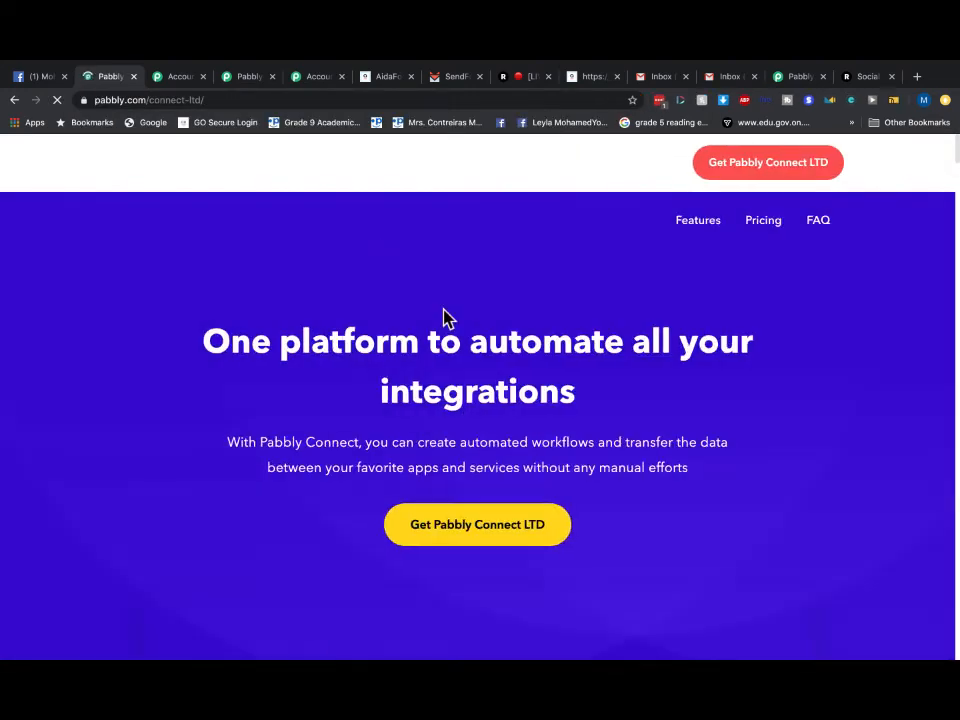
scroll(508, 402, down, 1)
scroll(509, 404, down, 8)
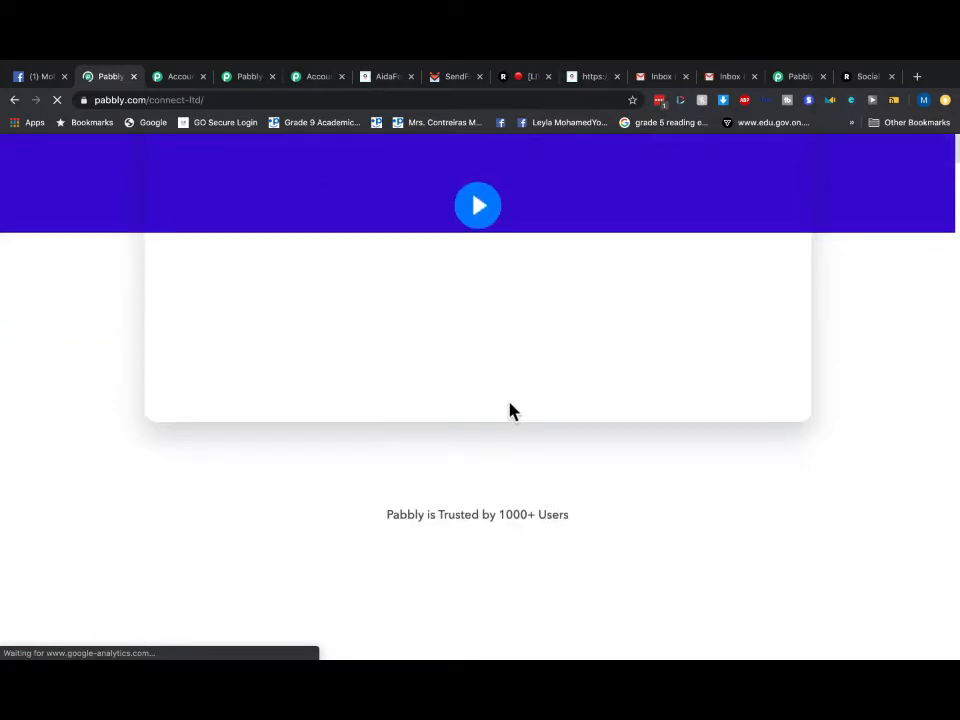
scroll(509, 411, down, 7)
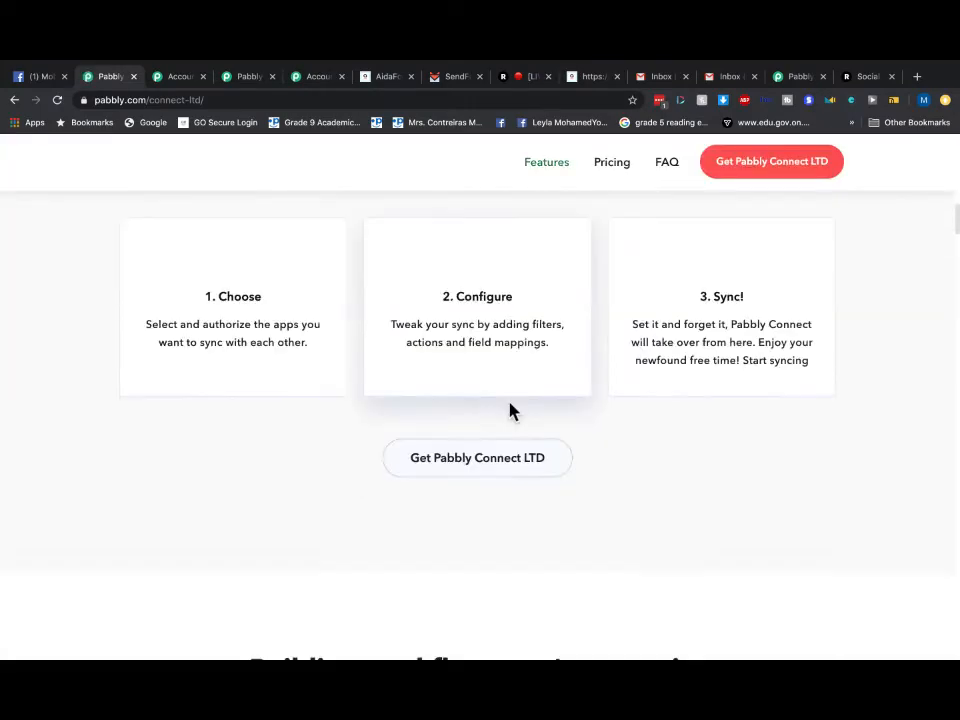
scroll(505, 412, down, 3)
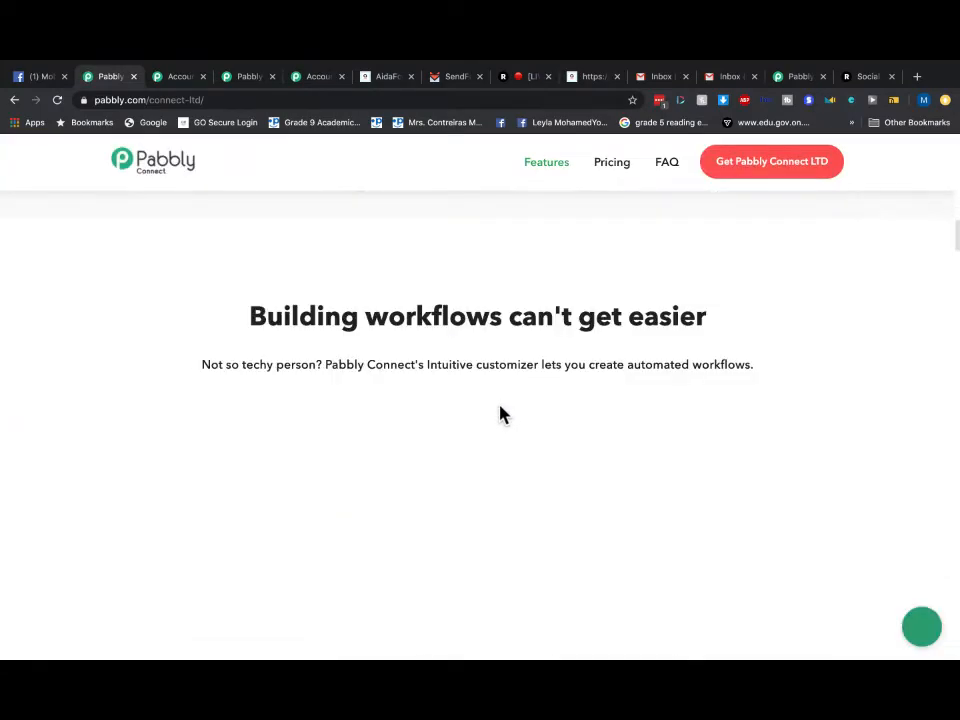
scroll(501, 410, down, 2)
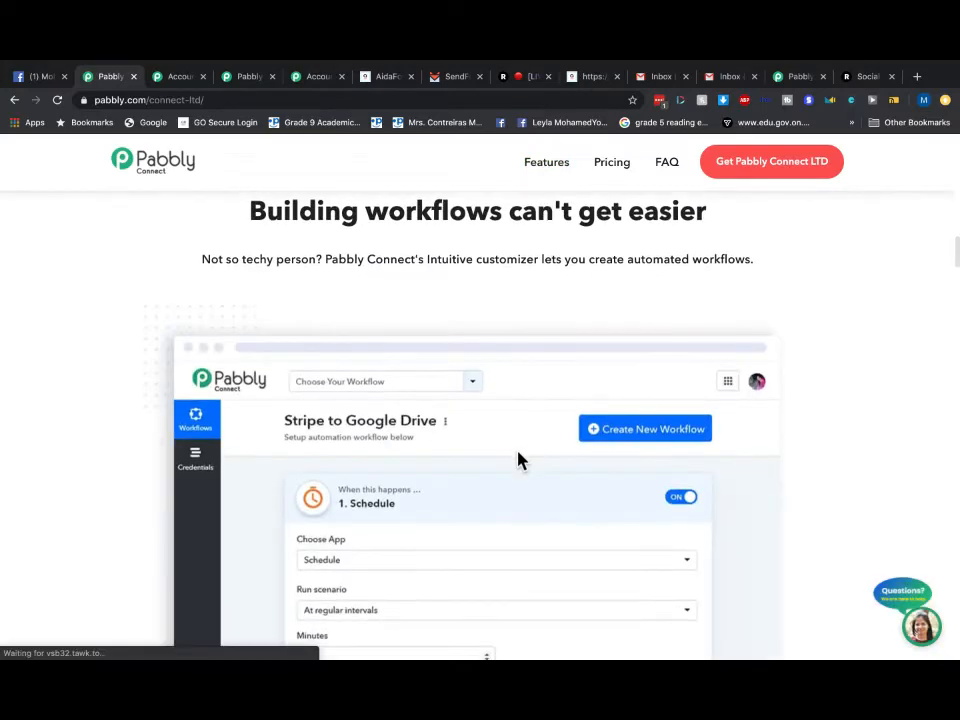
scroll(518, 460, down, 12)
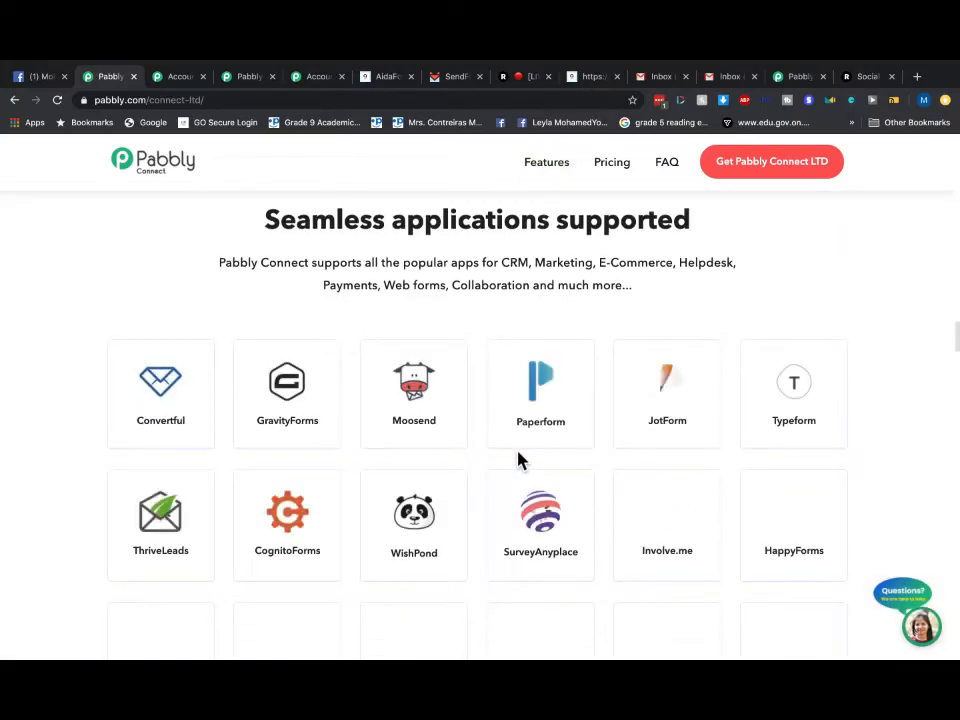
scroll(518, 453, up, 1)
scroll(388, 403, up, 5)
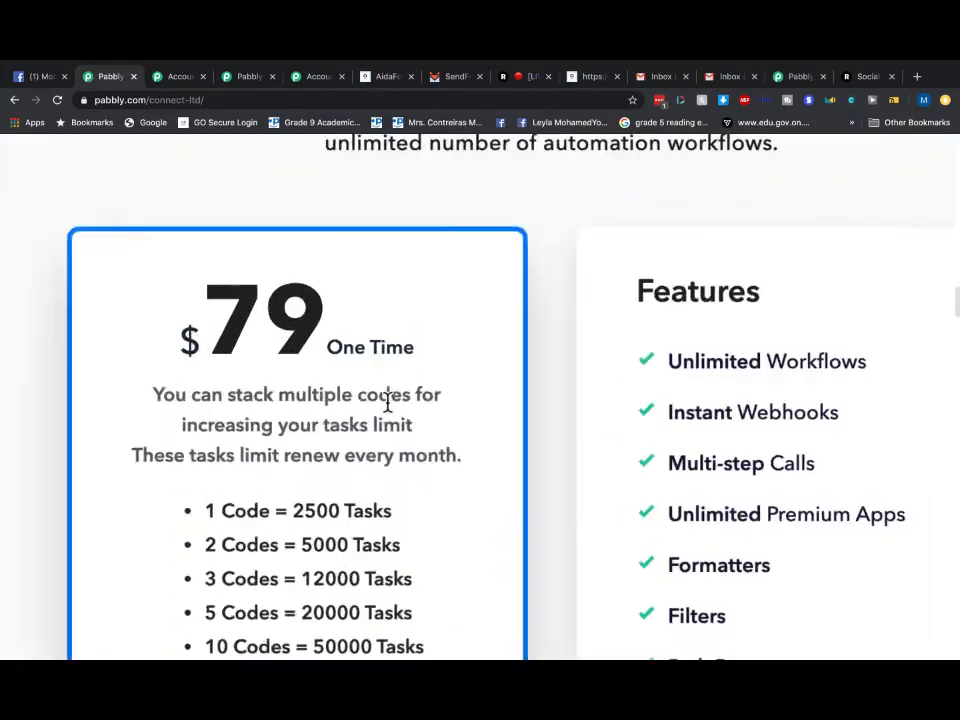
scroll(386, 401, down, 2)
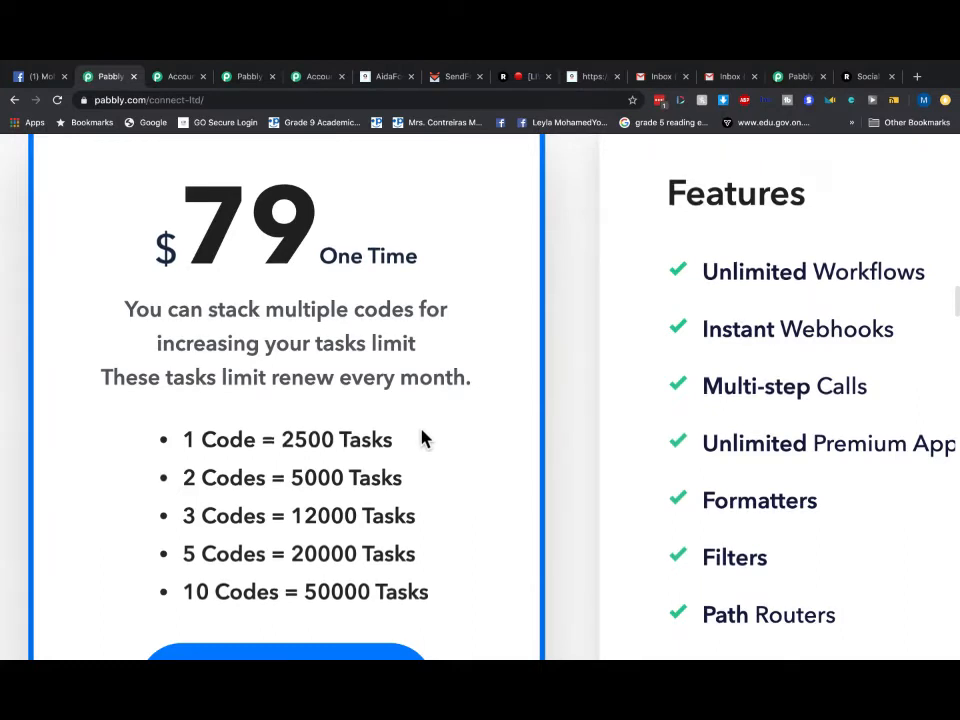
scroll(420, 435, down, 1)
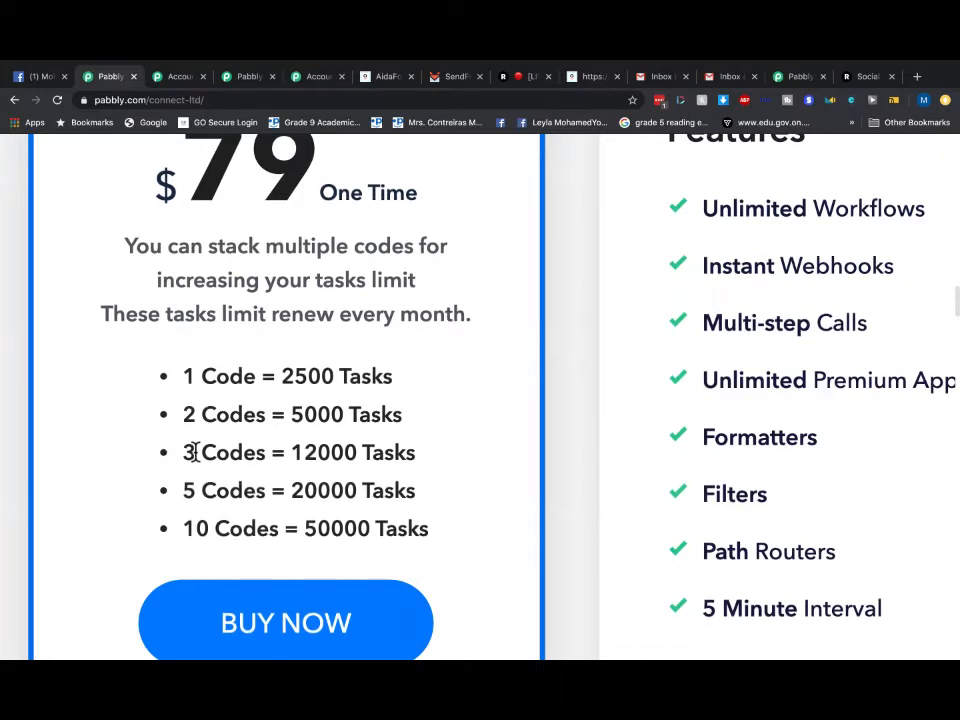
scroll(194, 452, down, 2)
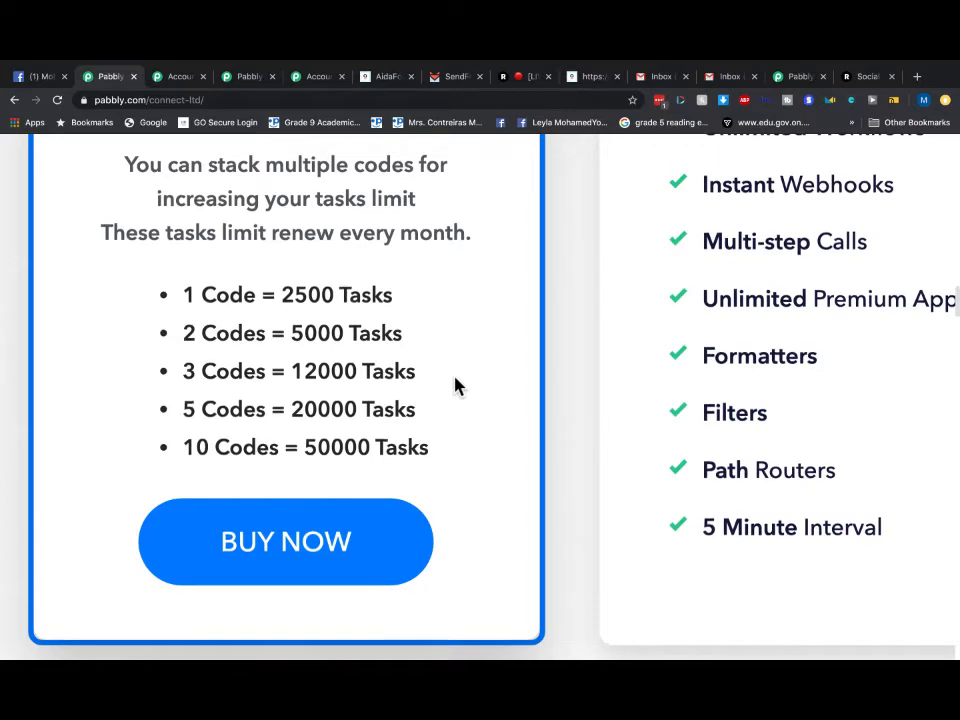
scroll(724, 341, down, 3)
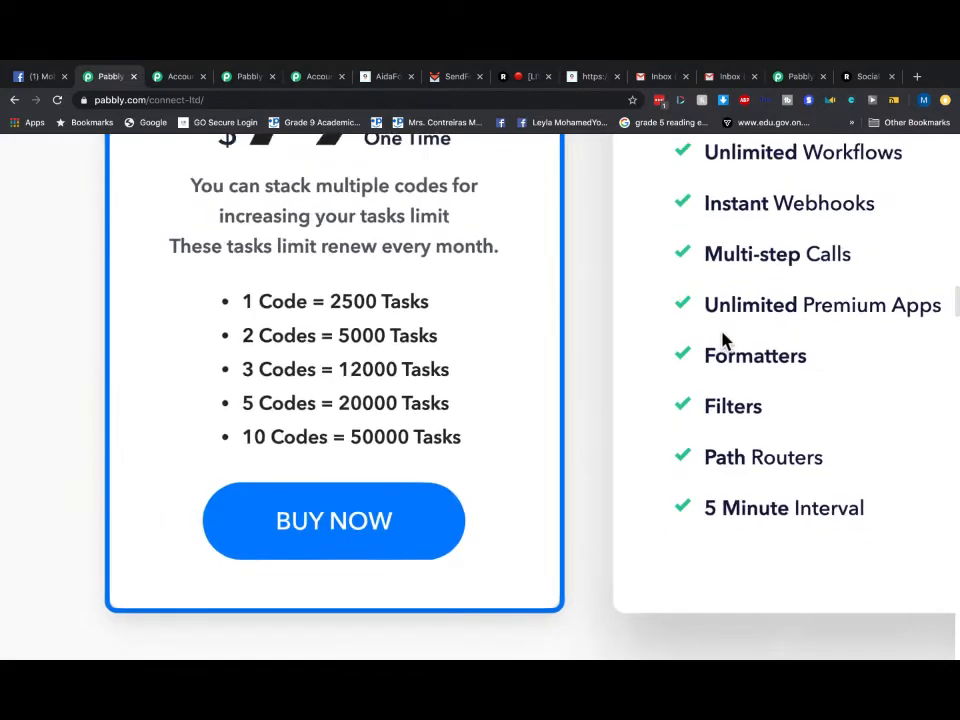
scroll(724, 341, down, 3)
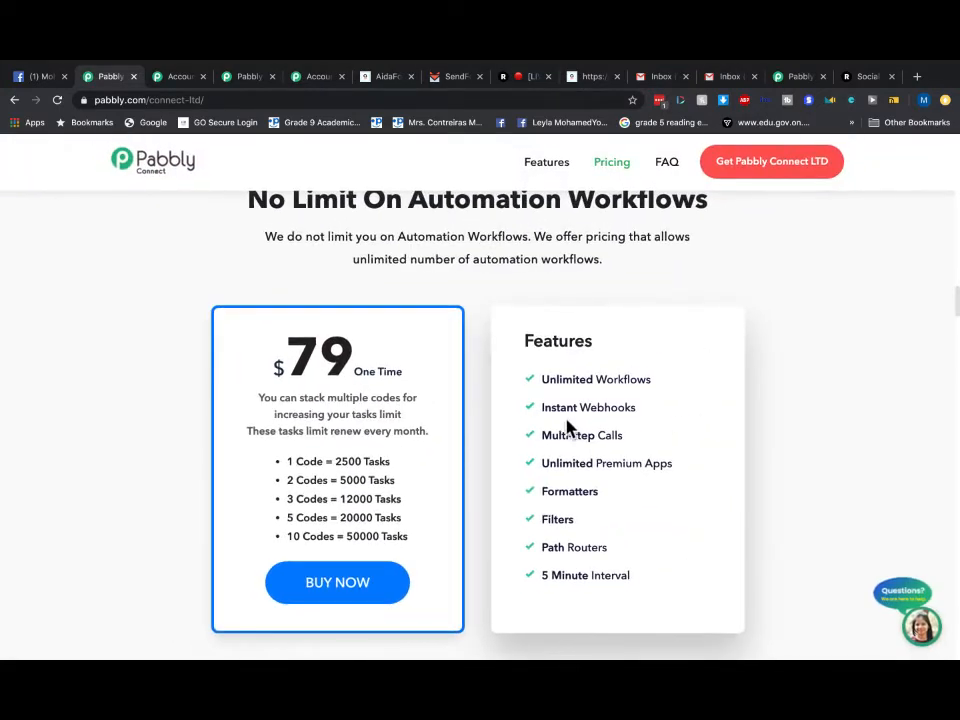
scroll(570, 426, down, 2)
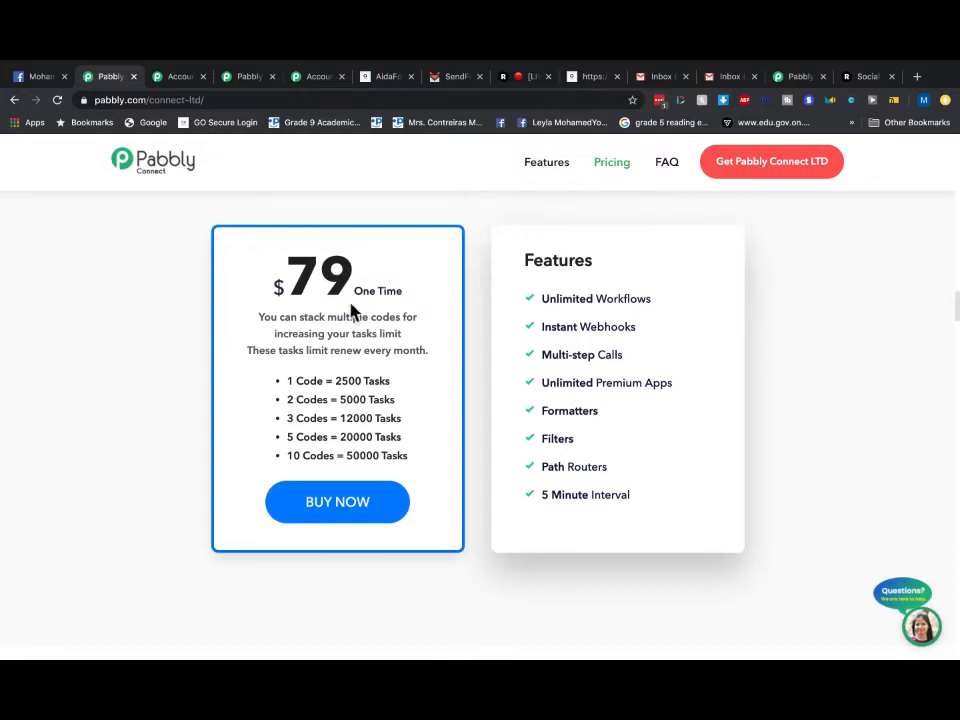
mouse_move(42, 82)
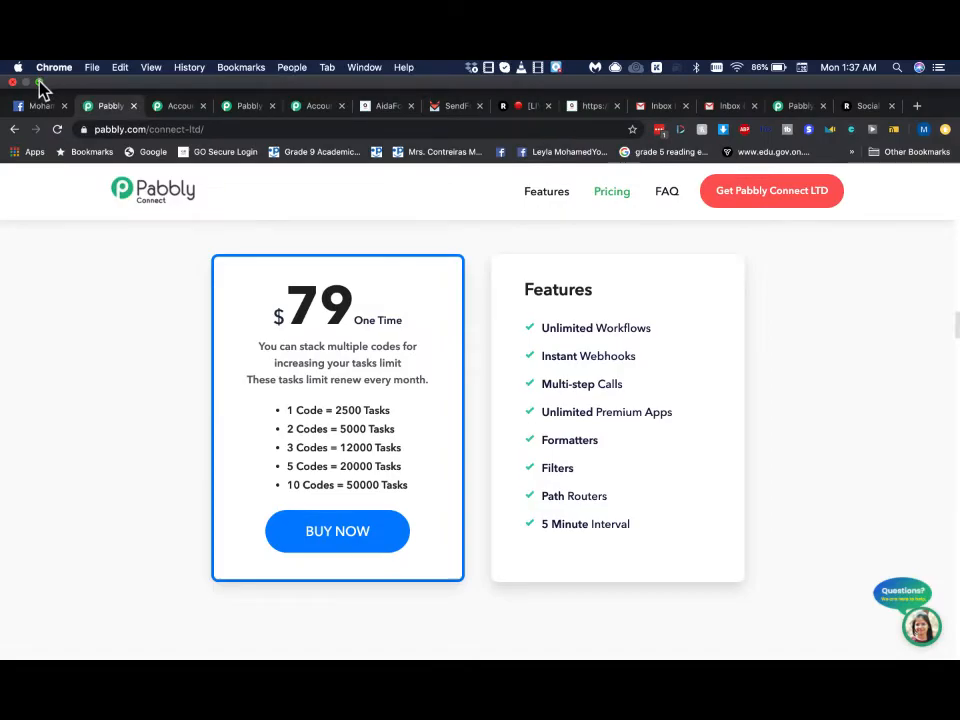
click(37, 81)
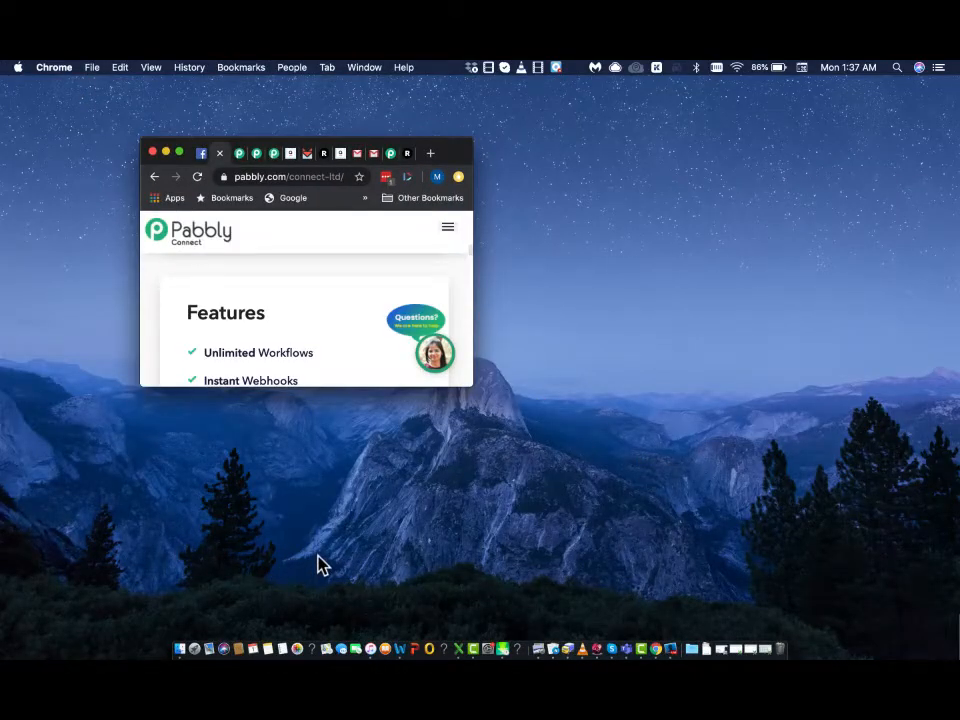
click(179, 152)
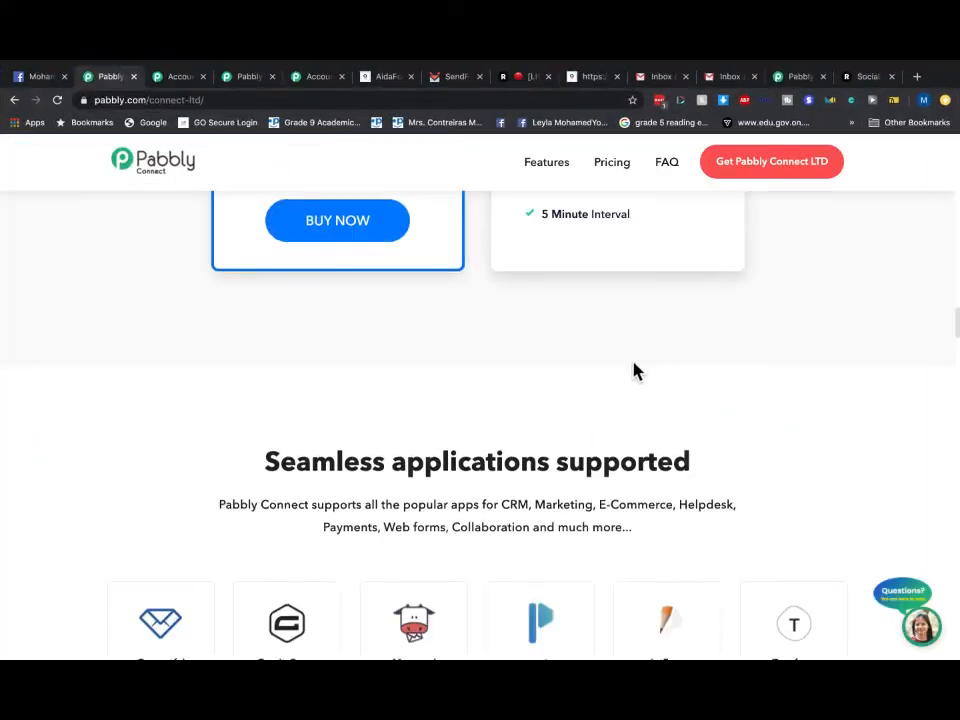
scroll(605, 366, up, 10)
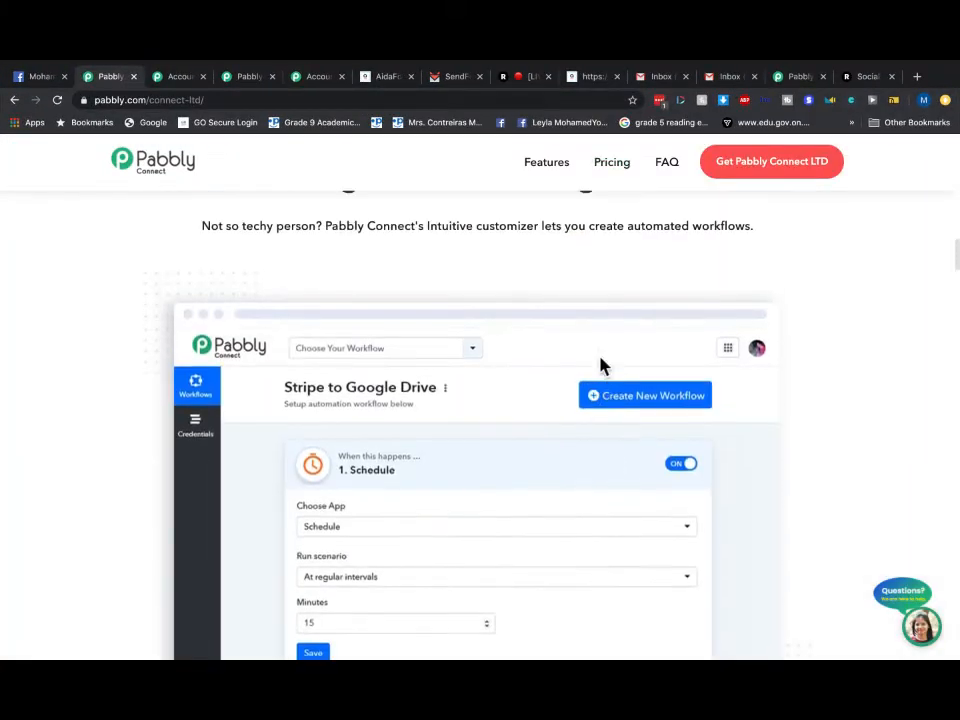
scroll(600, 366, up, 10)
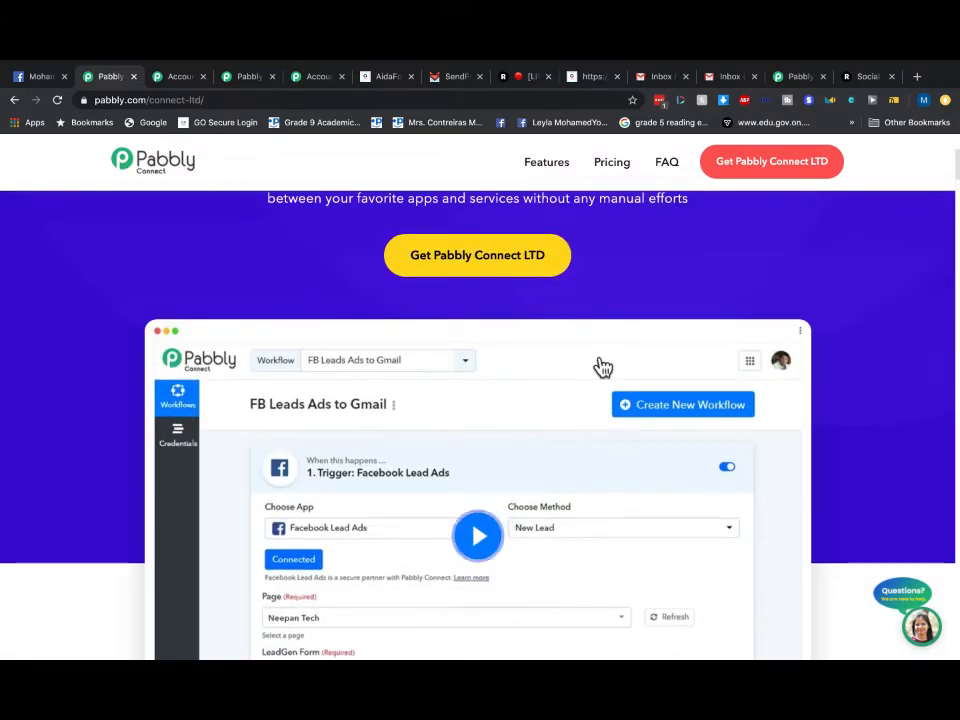
scroll(603, 368, down, 2)
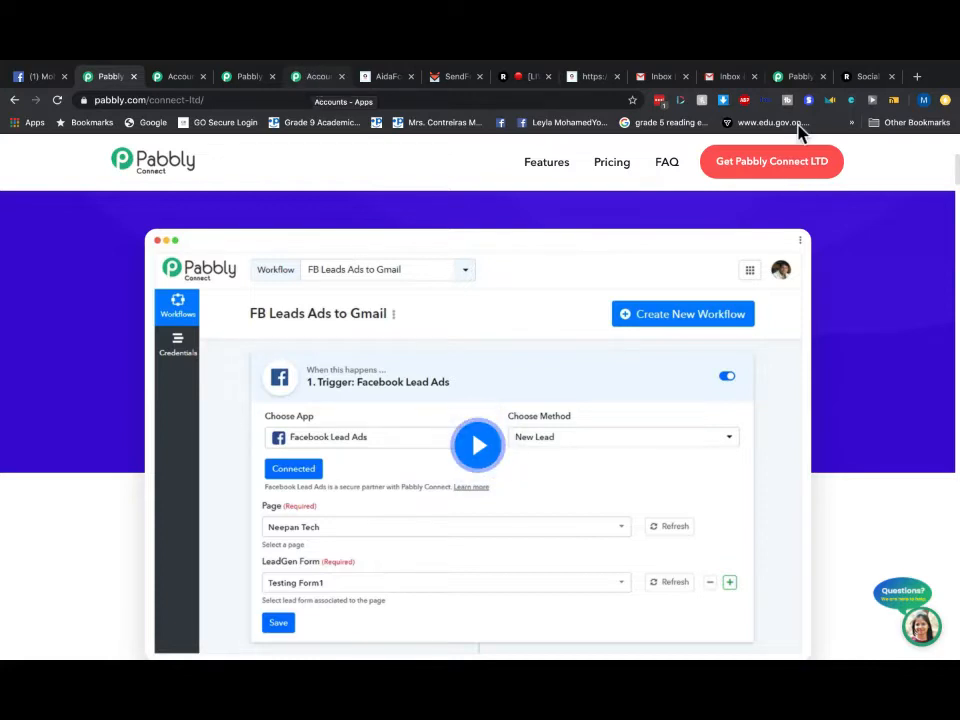
- Bring up the Aidasendfox workflow tab and view its AidaForm trigger and JSON Extractor steps
click(800, 82)
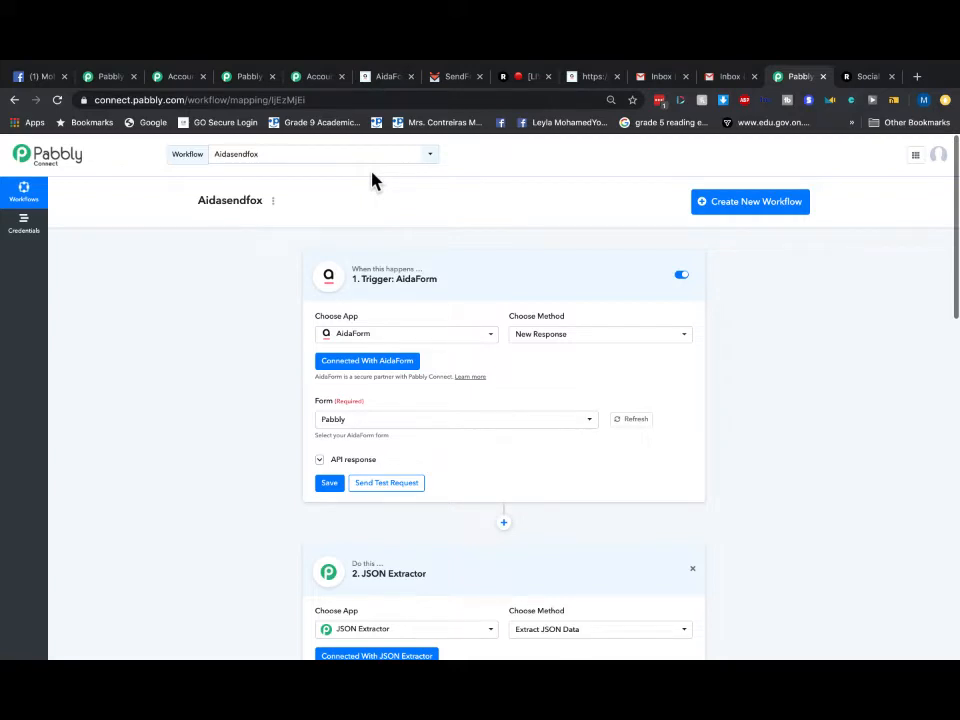
scroll(435, 403, down, 2)
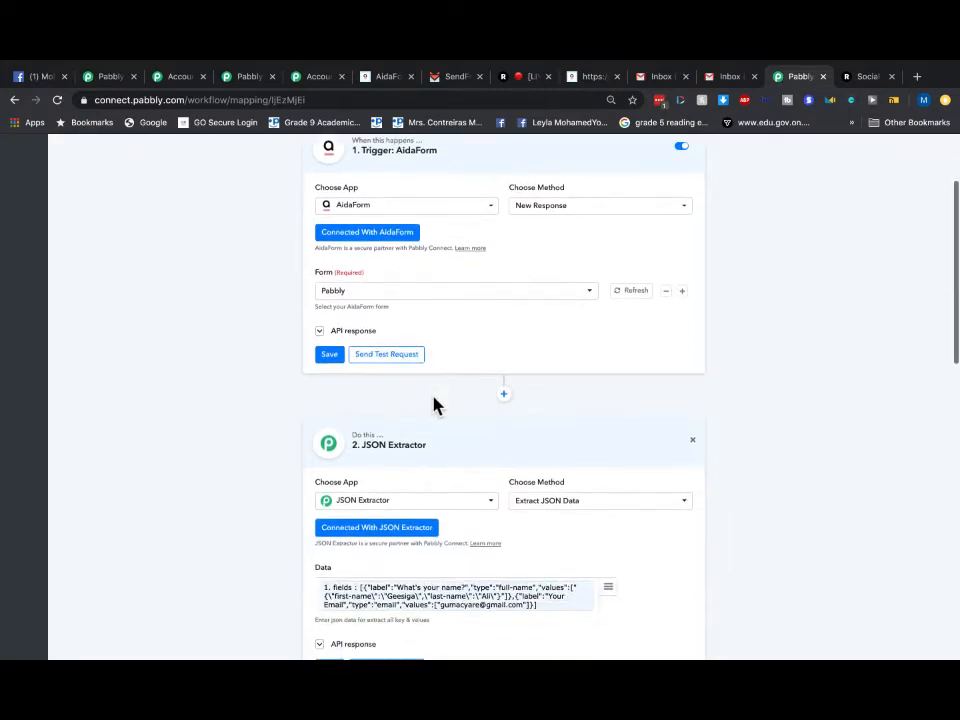
scroll(433, 404, down, 10)
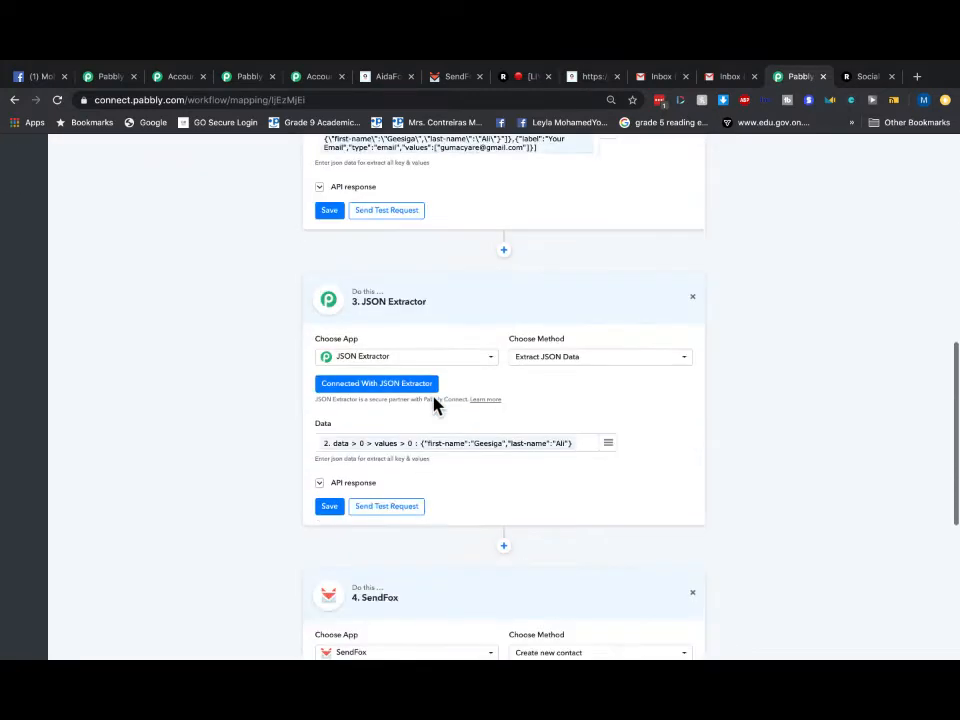
scroll(433, 397, down, 2)
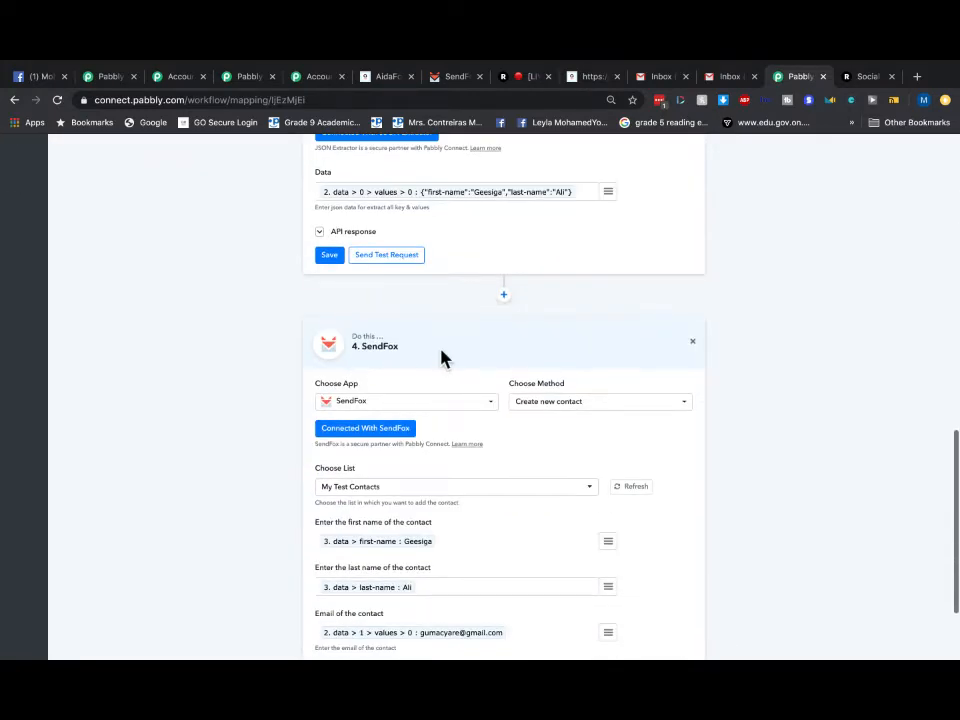
scroll(441, 351, up, 5)
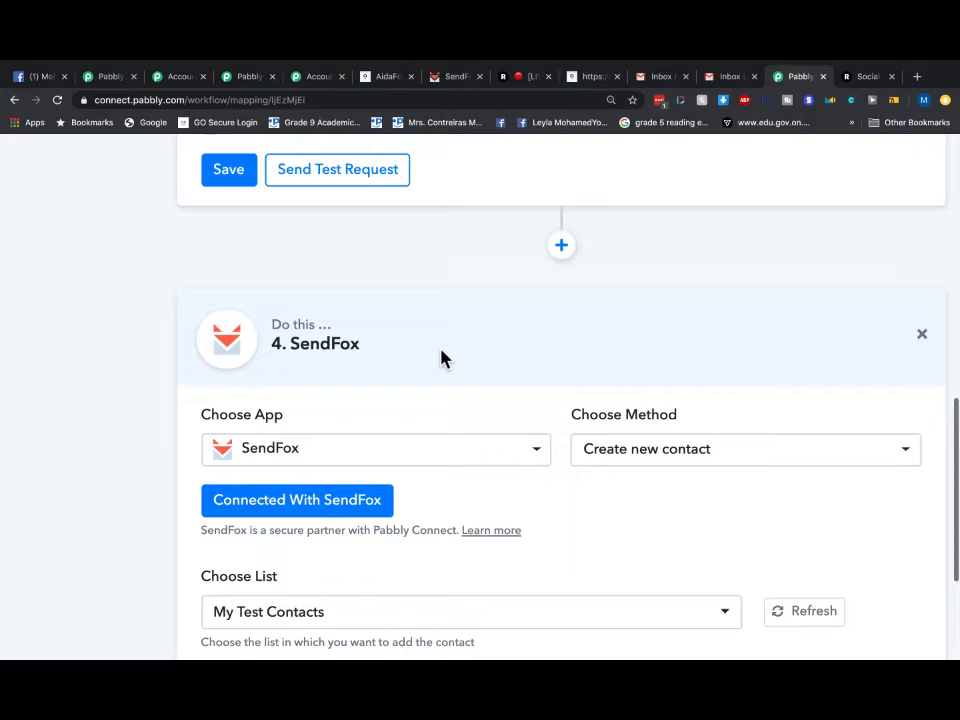
- Zoom in to read the SendFox new-contact step, then zoom back out and review the workflow
key(ctrl+plus)
key(ctrl+plus)
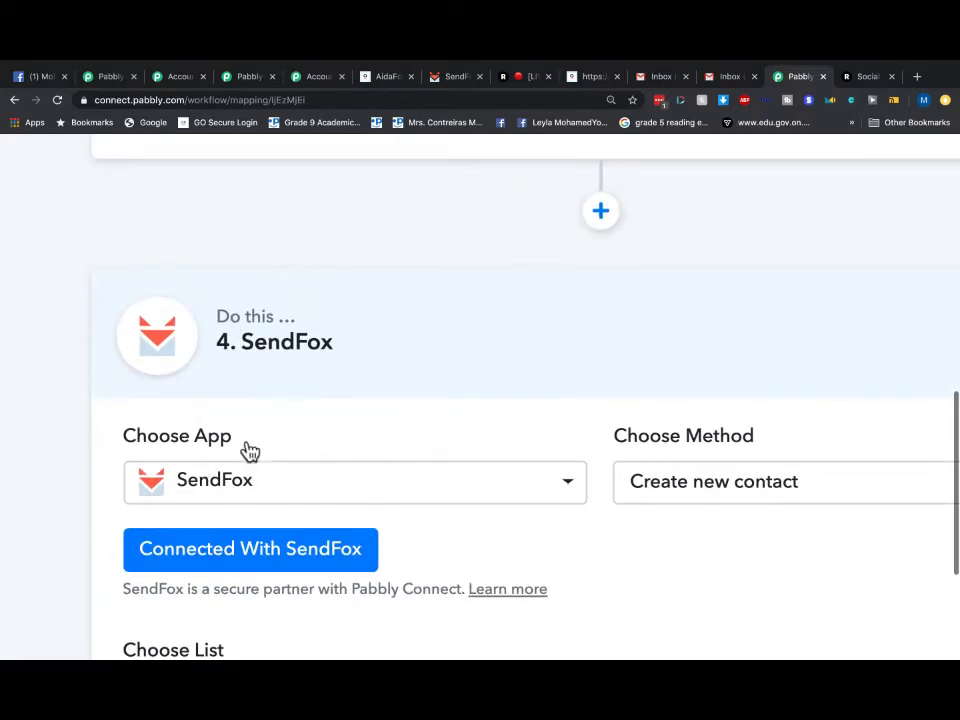
key(ctrl+minus)
key(ctrl+minus)
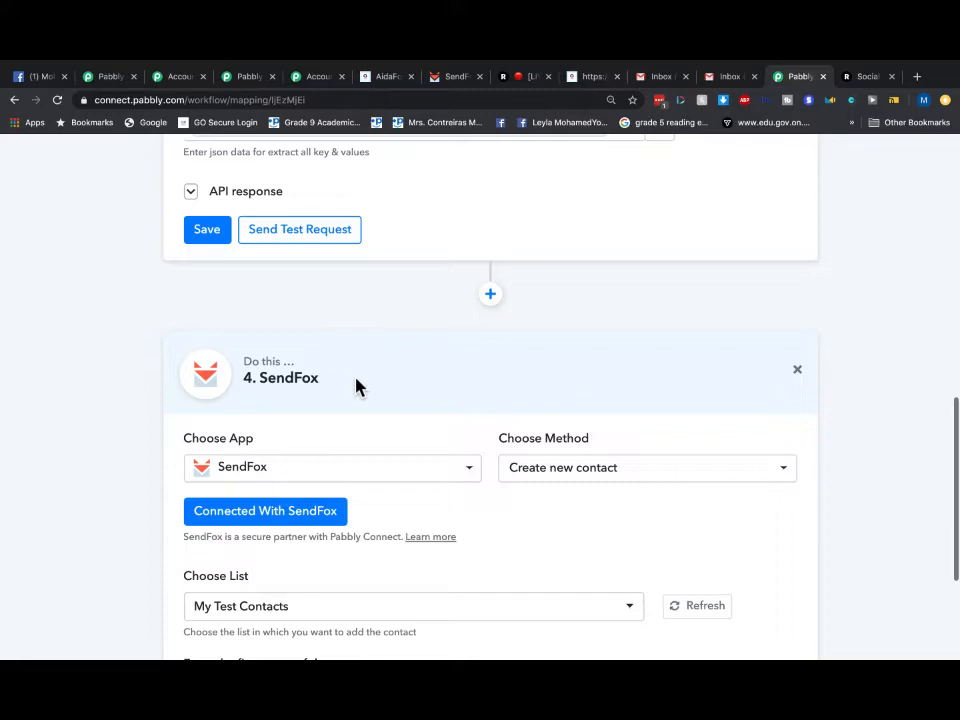
scroll(356, 387, up, 15)
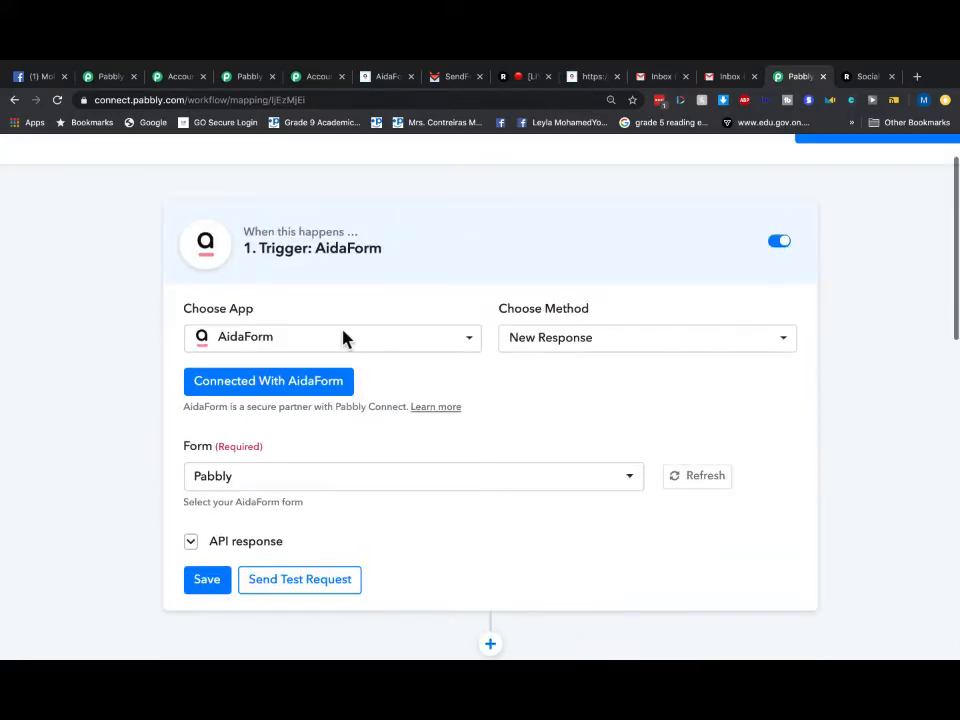
scroll(342, 340, up, 1)
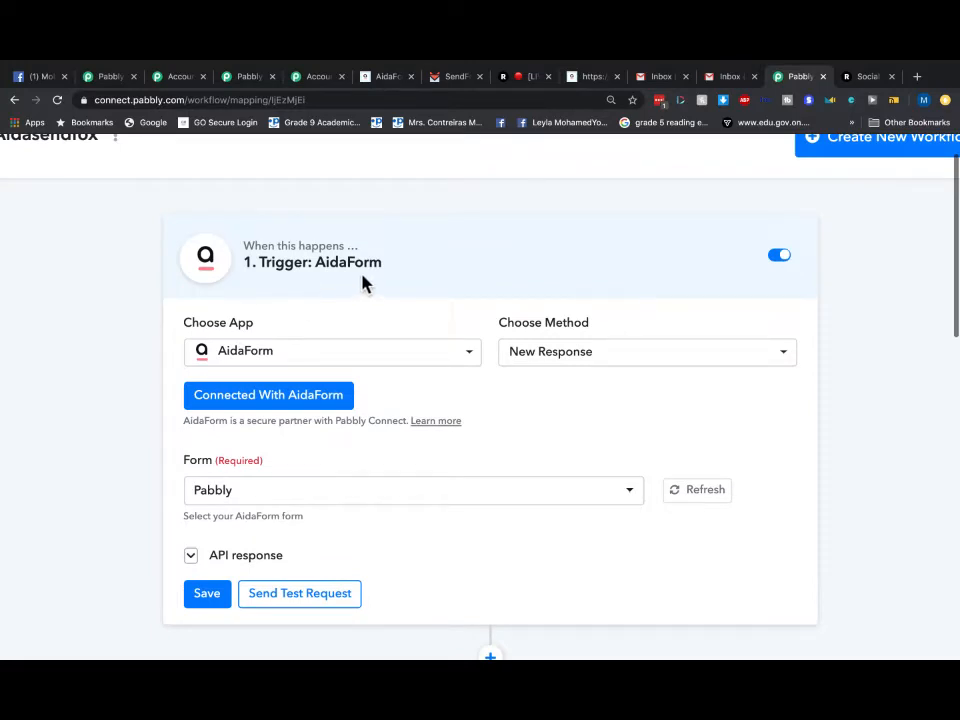
scroll(363, 284, down, 5)
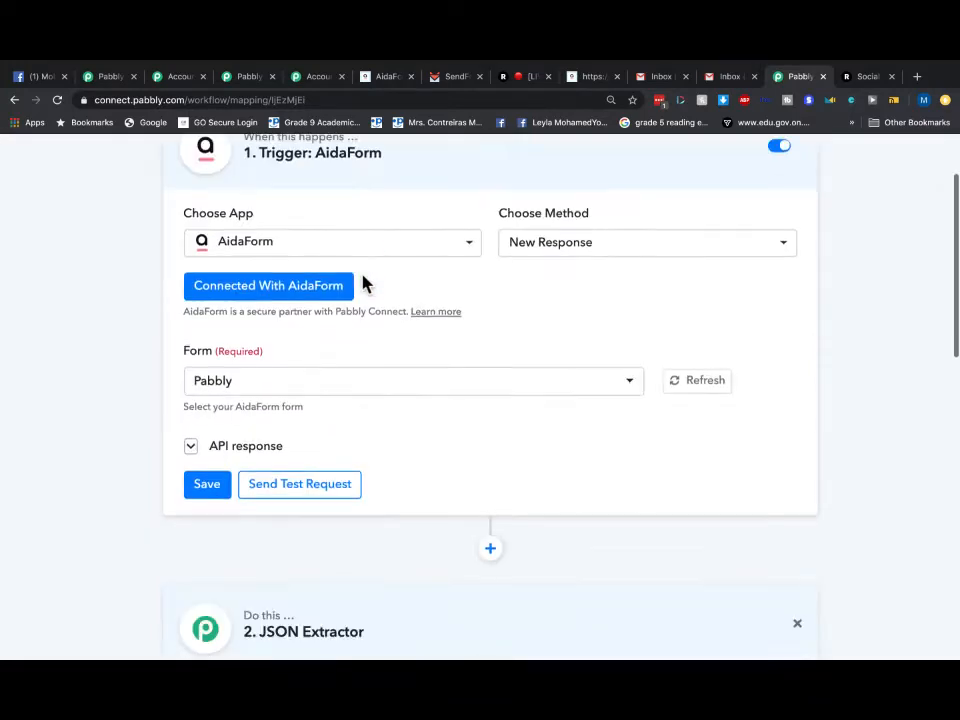
scroll(358, 336, down, 3)
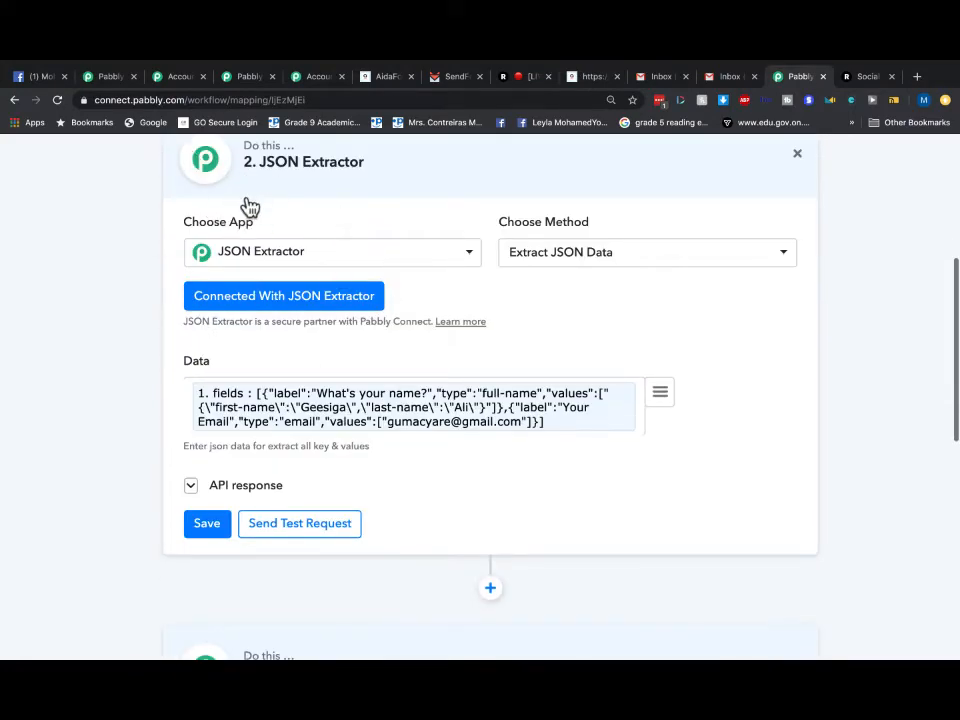
scroll(493, 439, down, 2)
scroll(493, 428, down, 5)
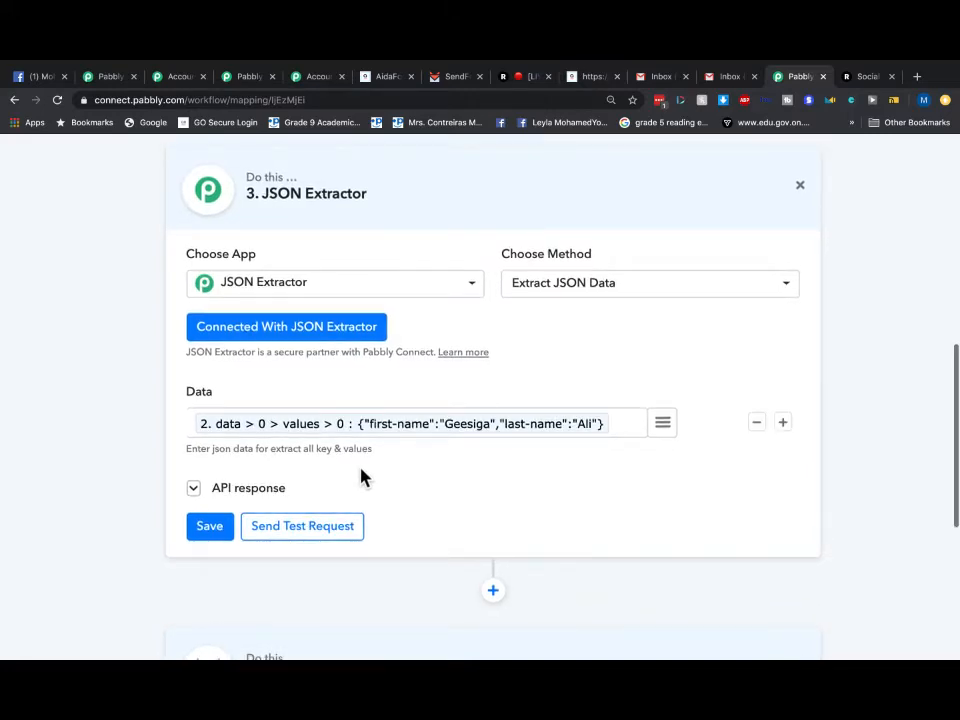
scroll(362, 477, up, 15)
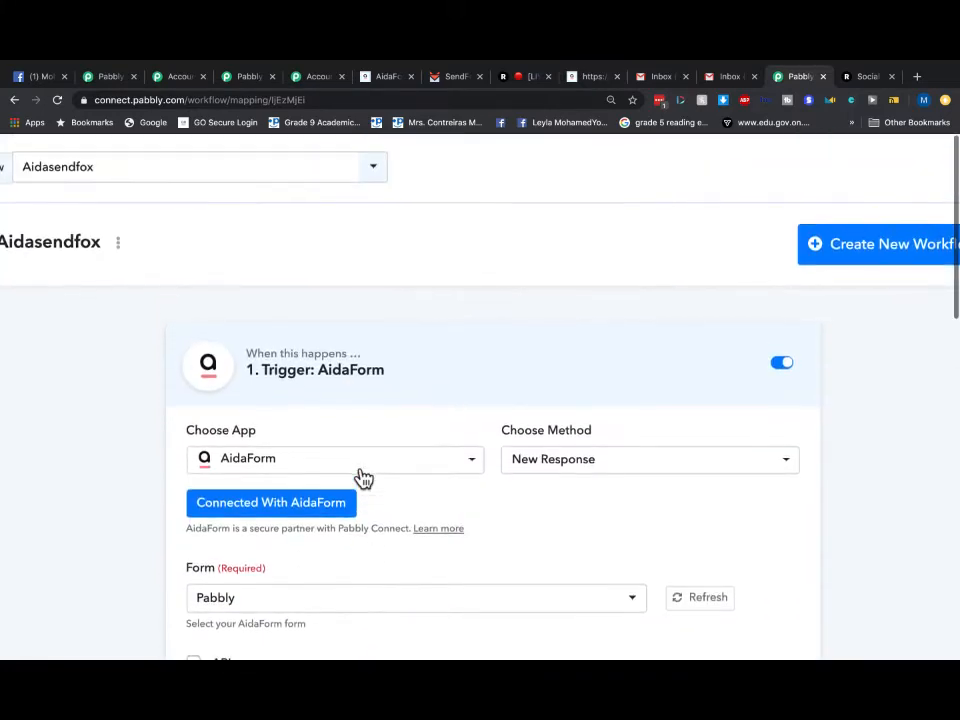
scroll(362, 477, down, 15)
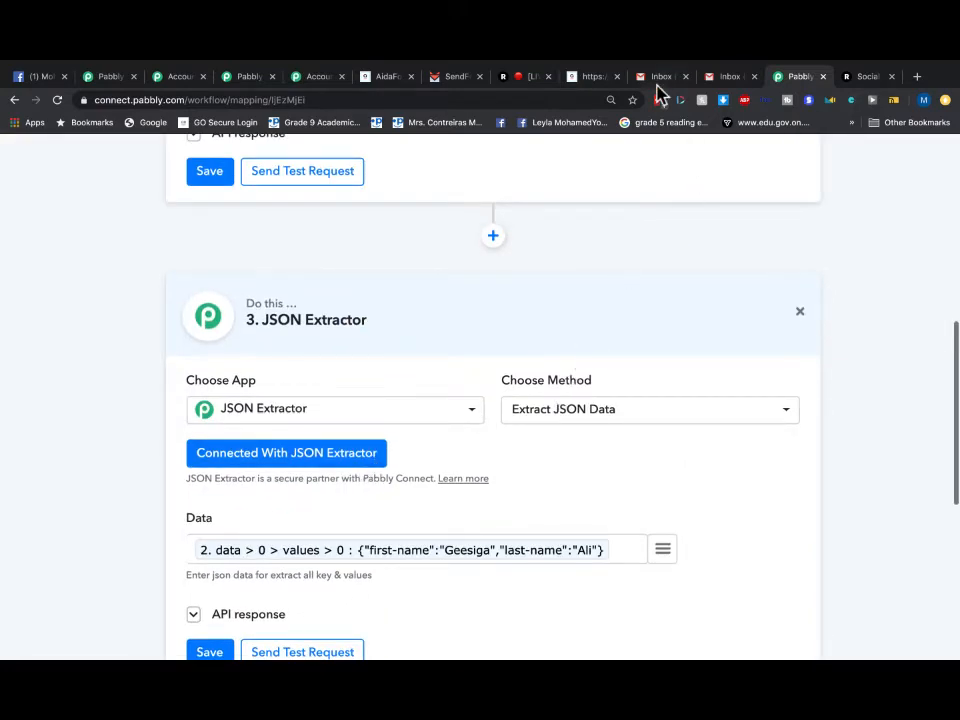
- Open the 'my site' Welcome Email Series automation and highlight its My Test Contacts trigger list
click(441, 80)
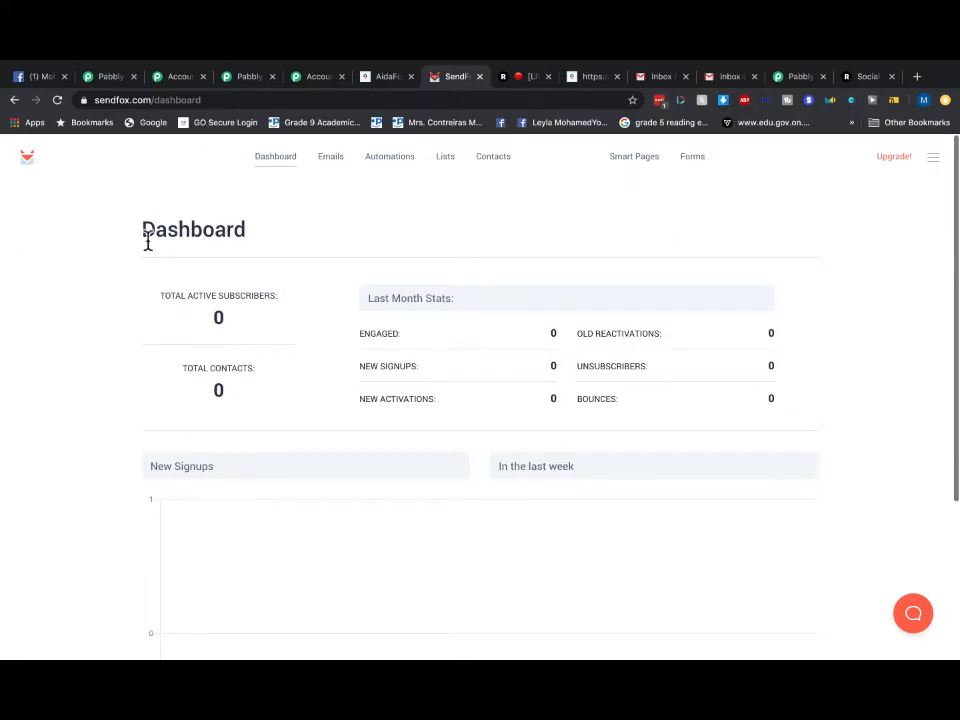
click(375, 167)
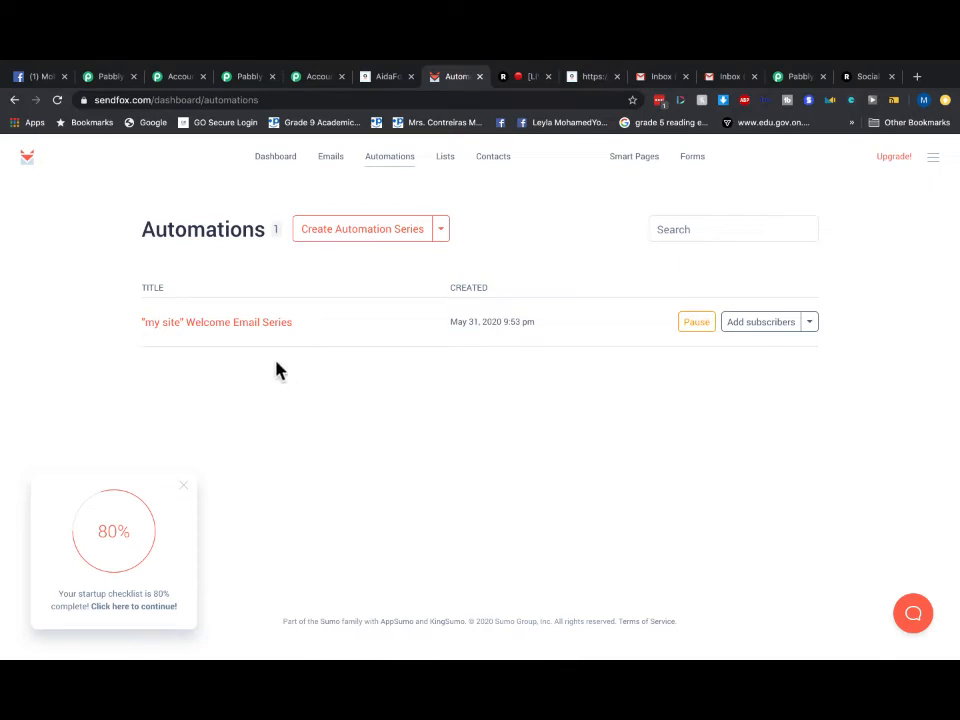
click(242, 330)
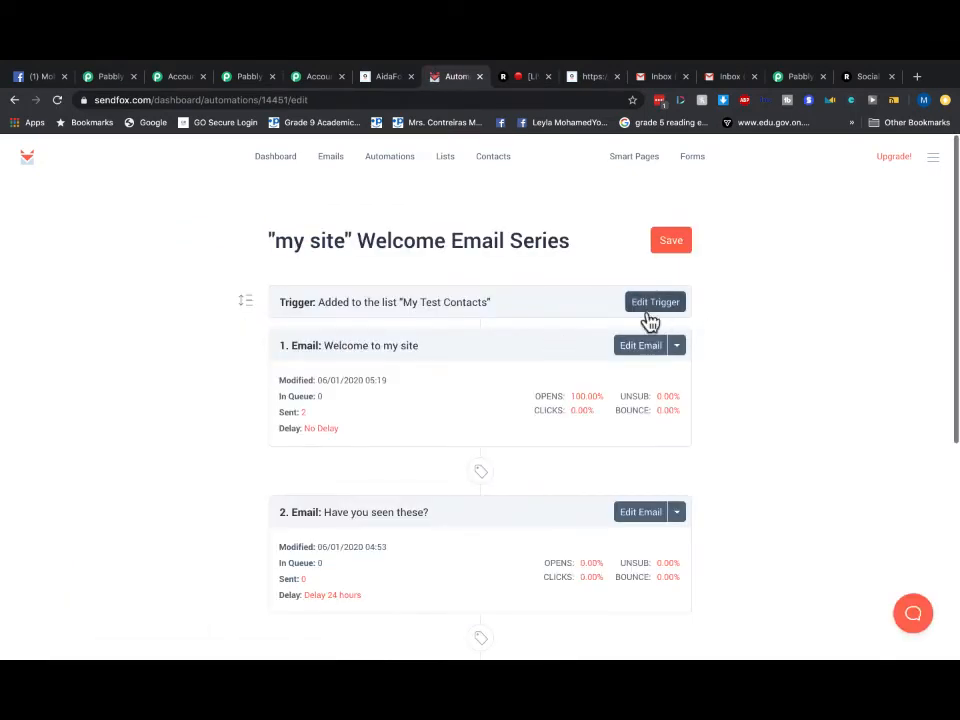
scroll(532, 305, up, 3)
scroll(532, 313, up, 2)
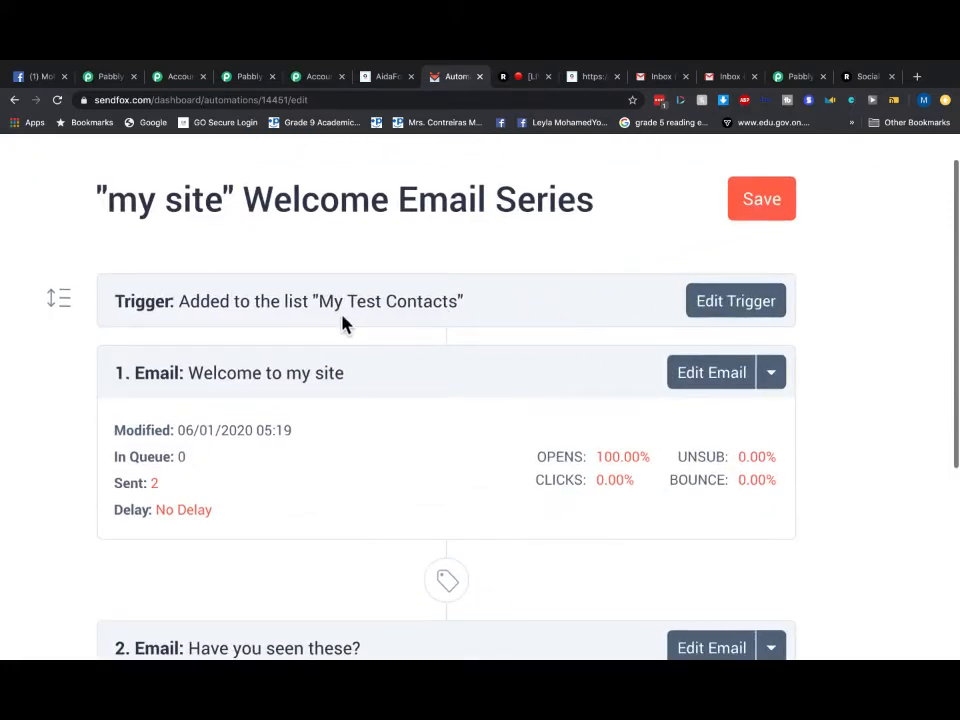
drag(319, 302, 459, 312)
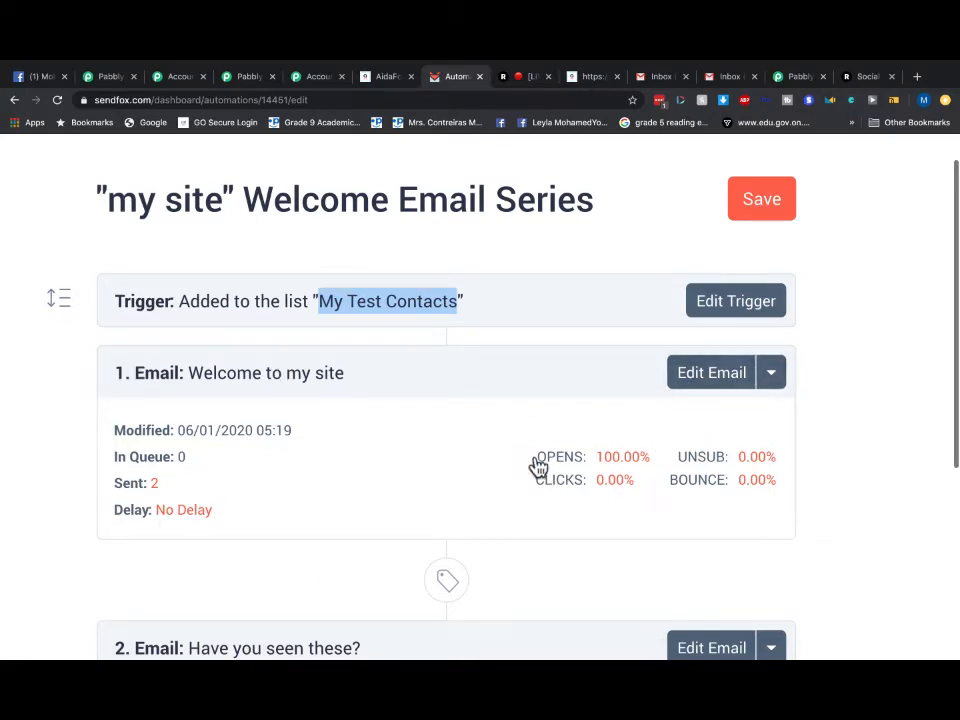
- Unbold the {{contact.first_name}} placeholder in the Welcome to my site email greeting
click(700, 387)
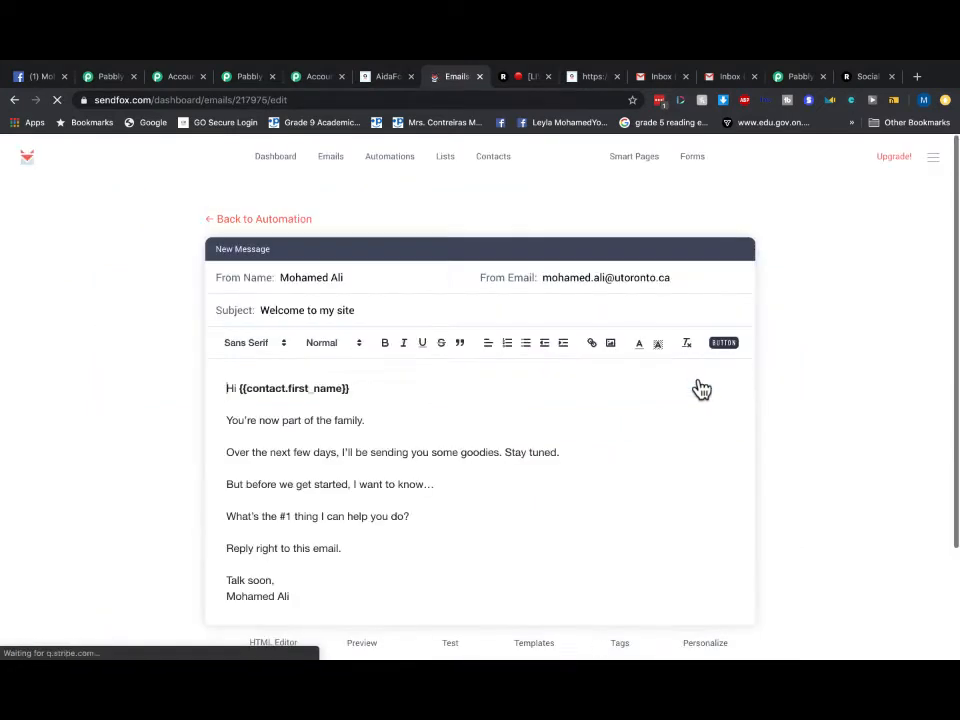
scroll(353, 388, down, 1)
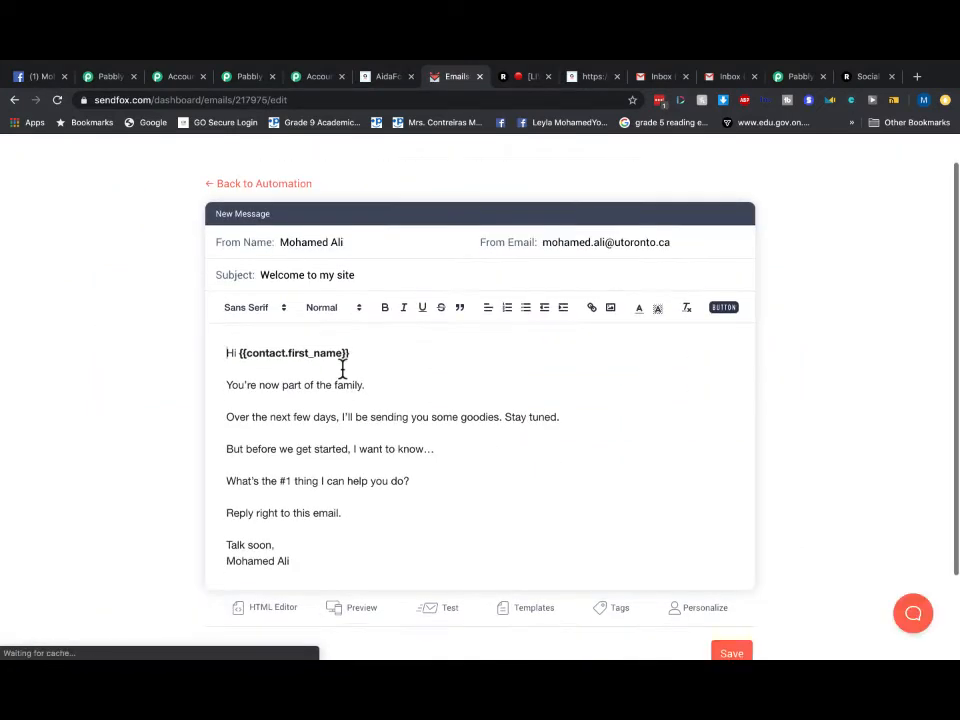
drag(350, 354, 240, 350)
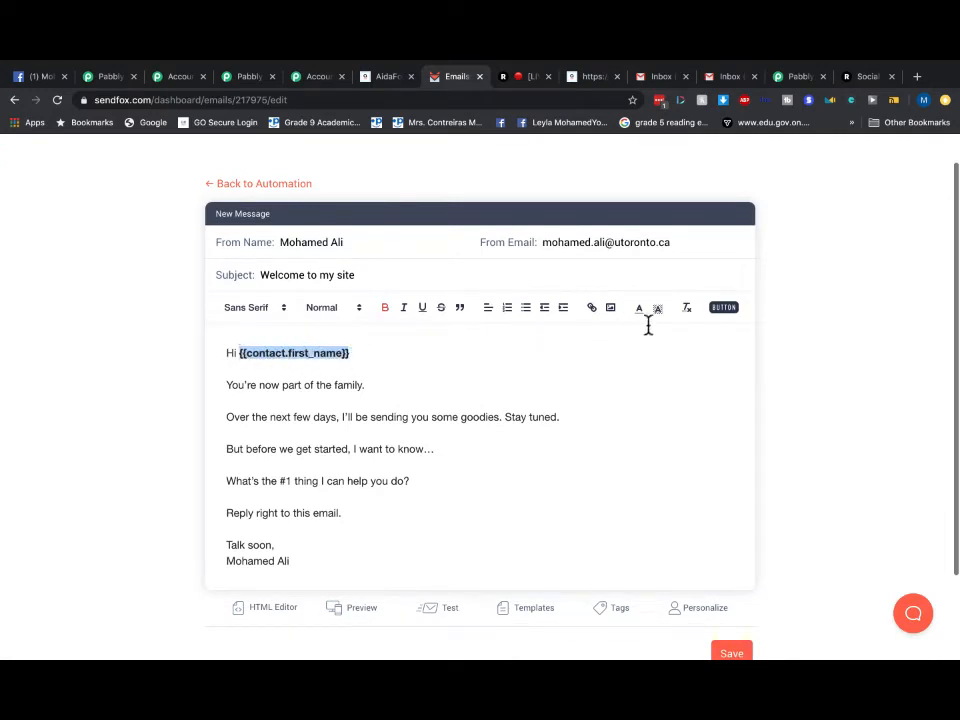
click(384, 308)
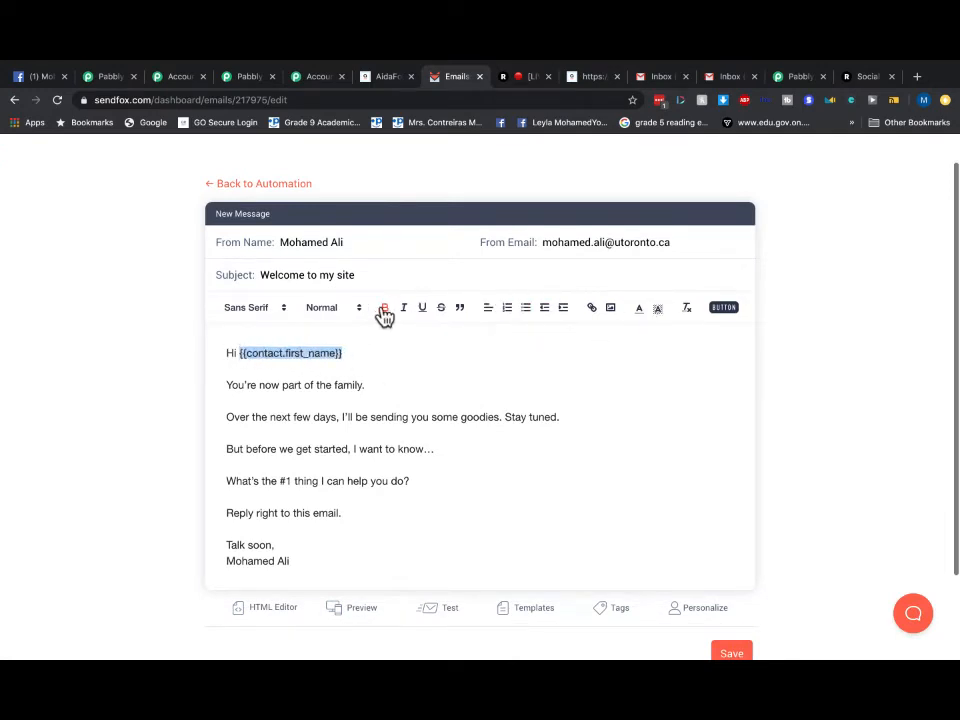
click(364, 358)
- Save the edited Welcome to my site email
scroll(576, 424, down, 3)
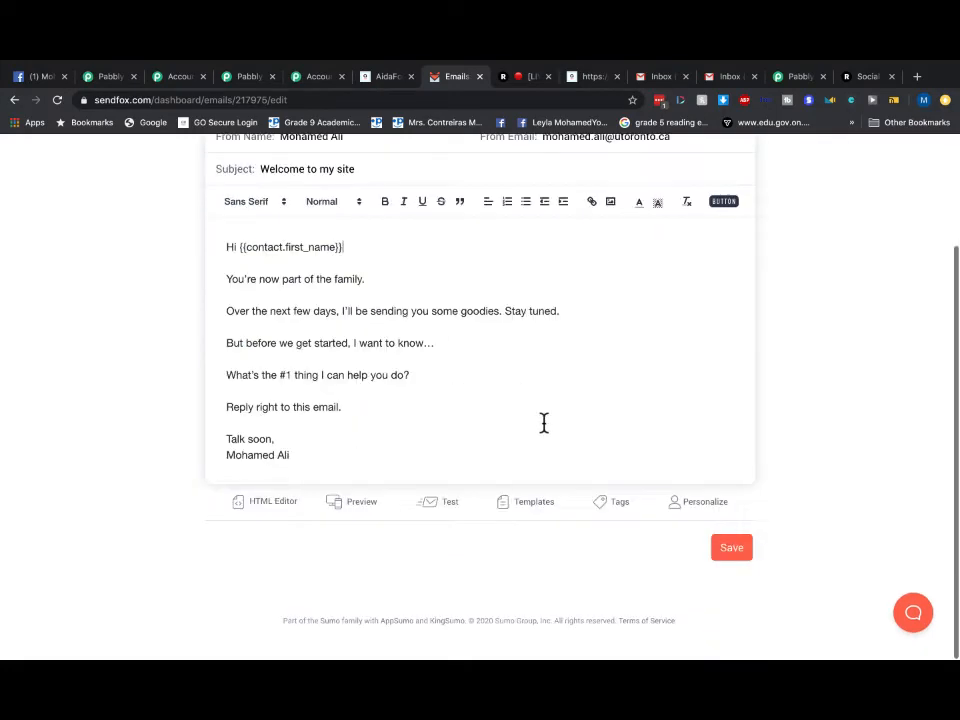
scroll(480, 343, up, 2)
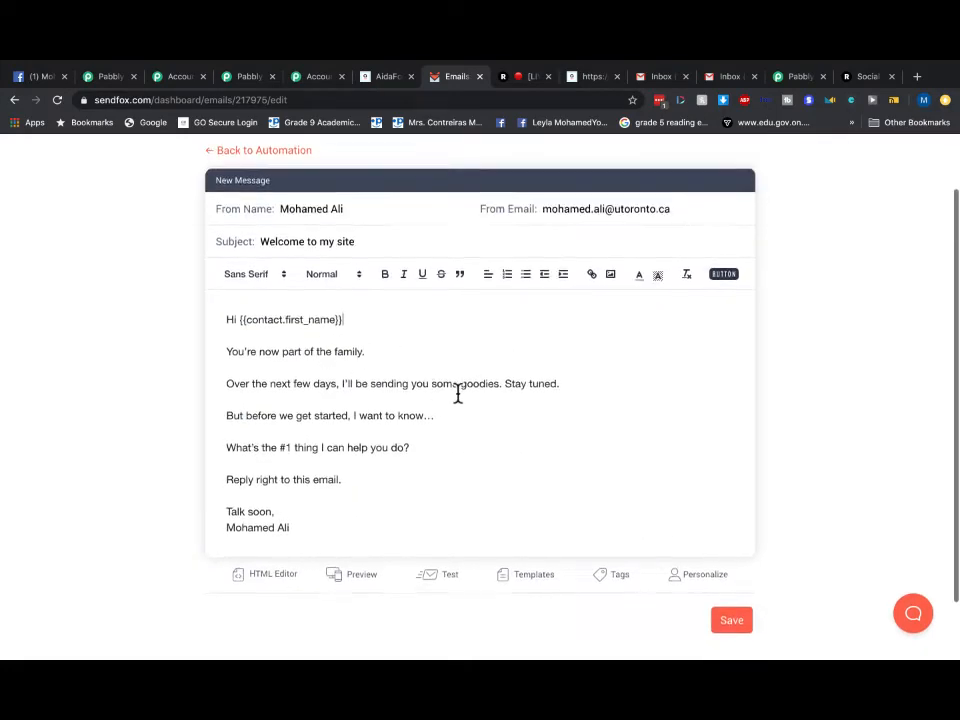
scroll(456, 392, up, 1)
scroll(456, 392, down, 2)
click(726, 553)
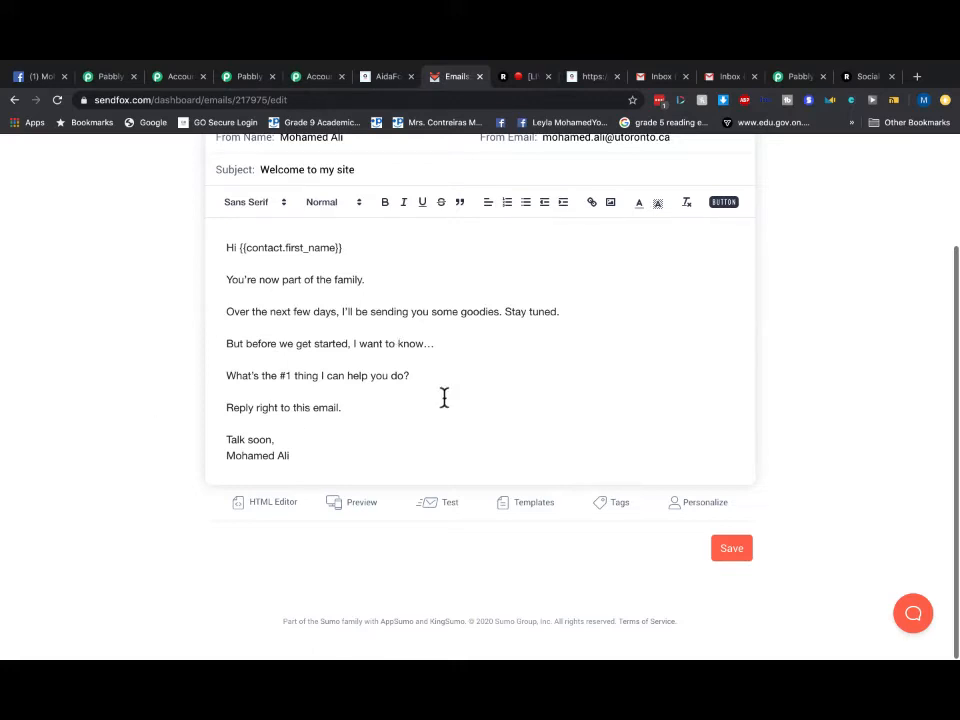
scroll(444, 397, up, 3)
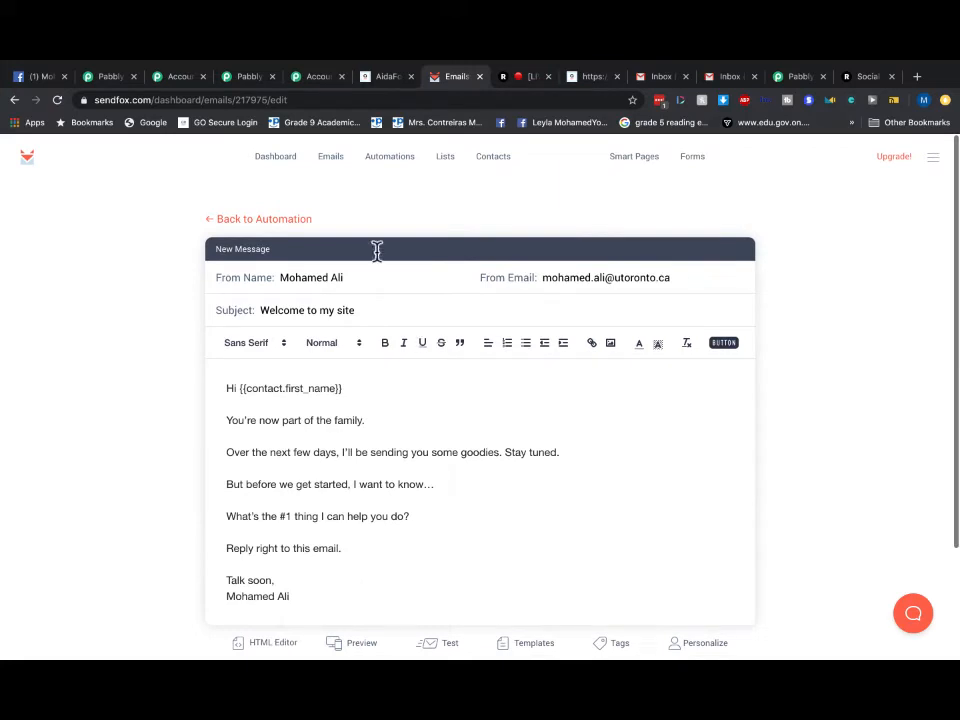
click(390, 79)
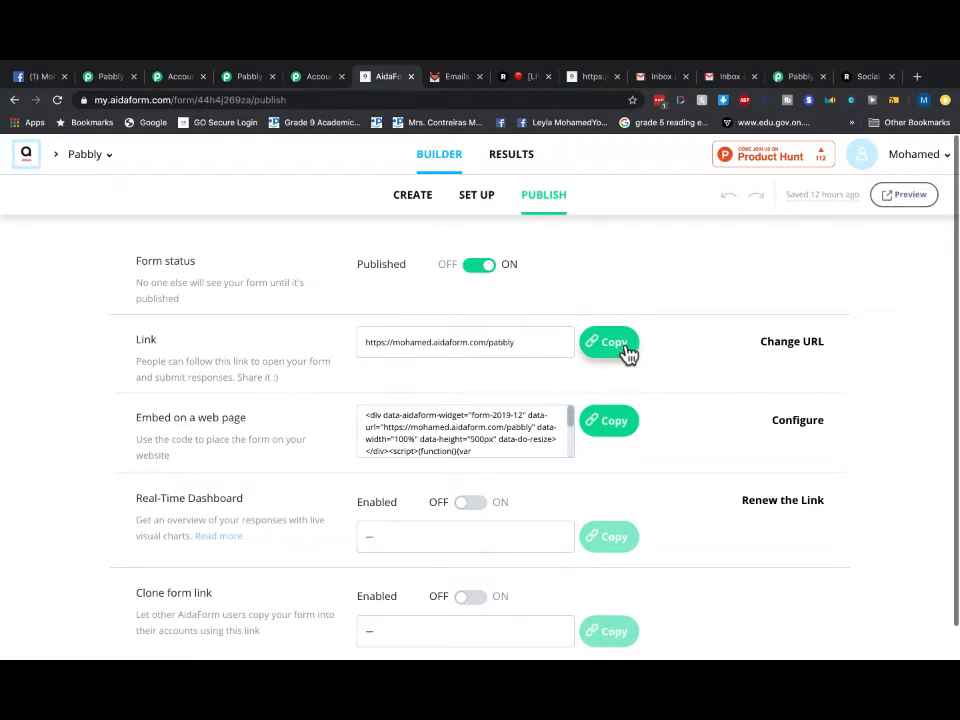
- Copy the Pabbly form's public link, open the live form, check Gmail, and return
click(905, 200)
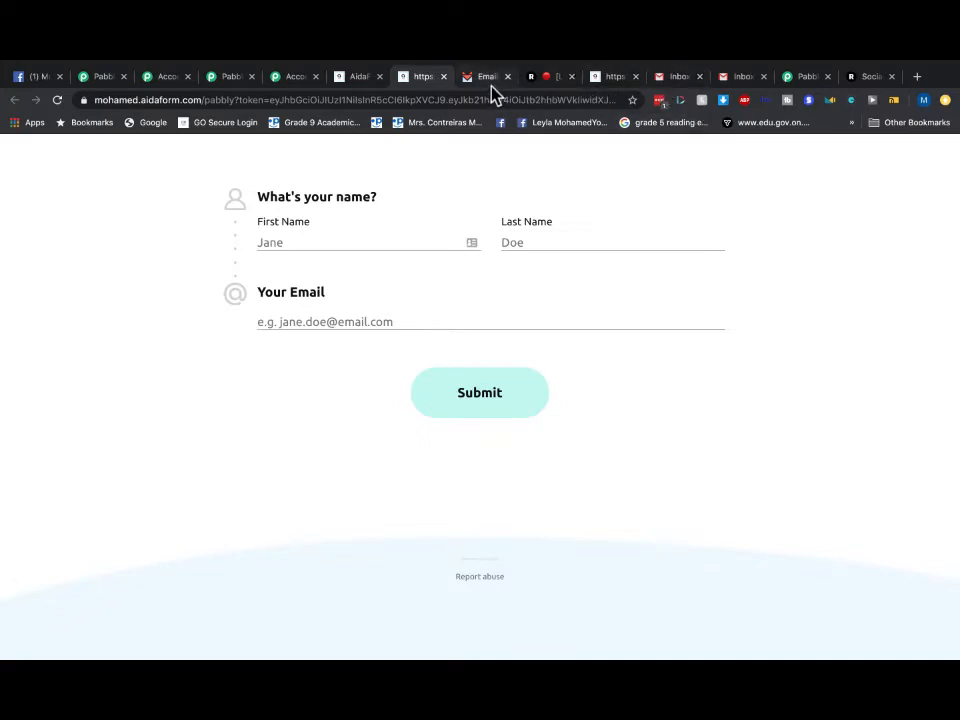
mouse_move(727, 60)
click(296, 318)
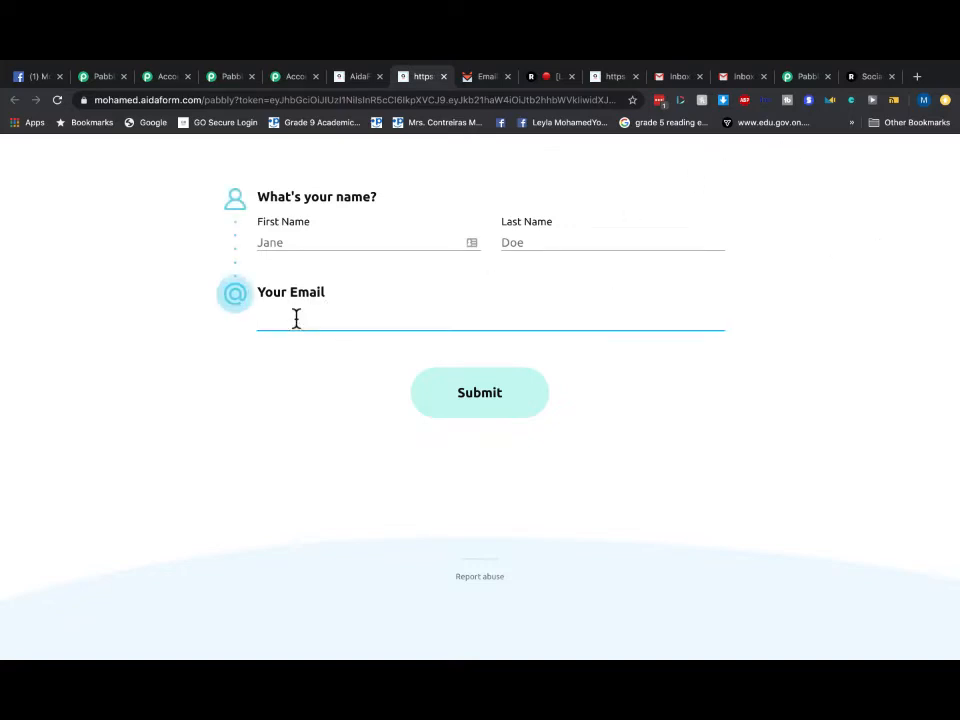
click(746, 78)
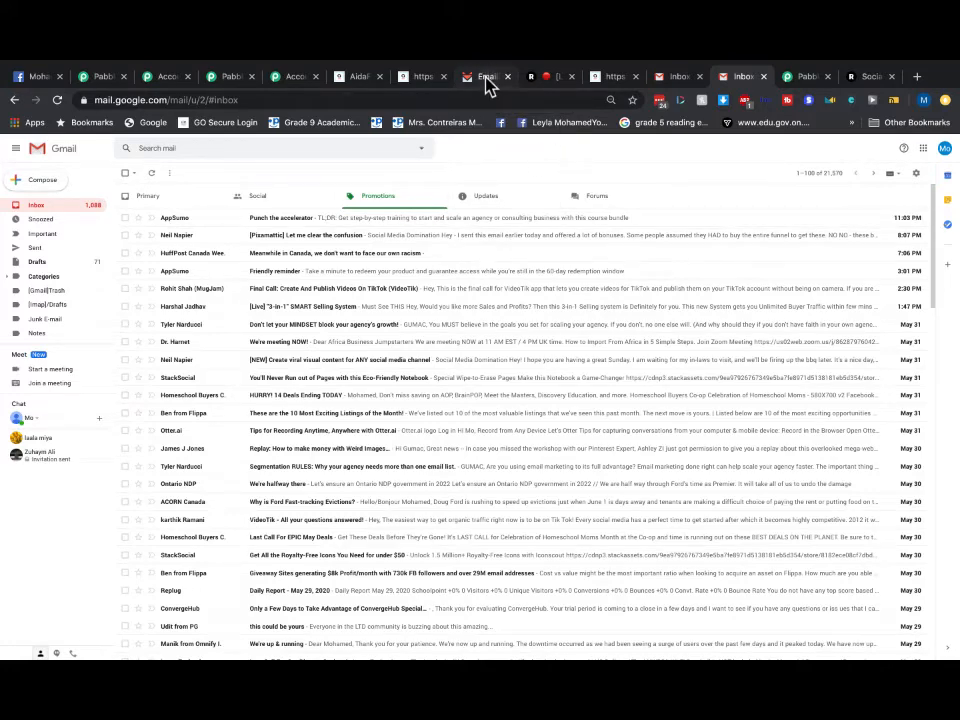
click(351, 80)
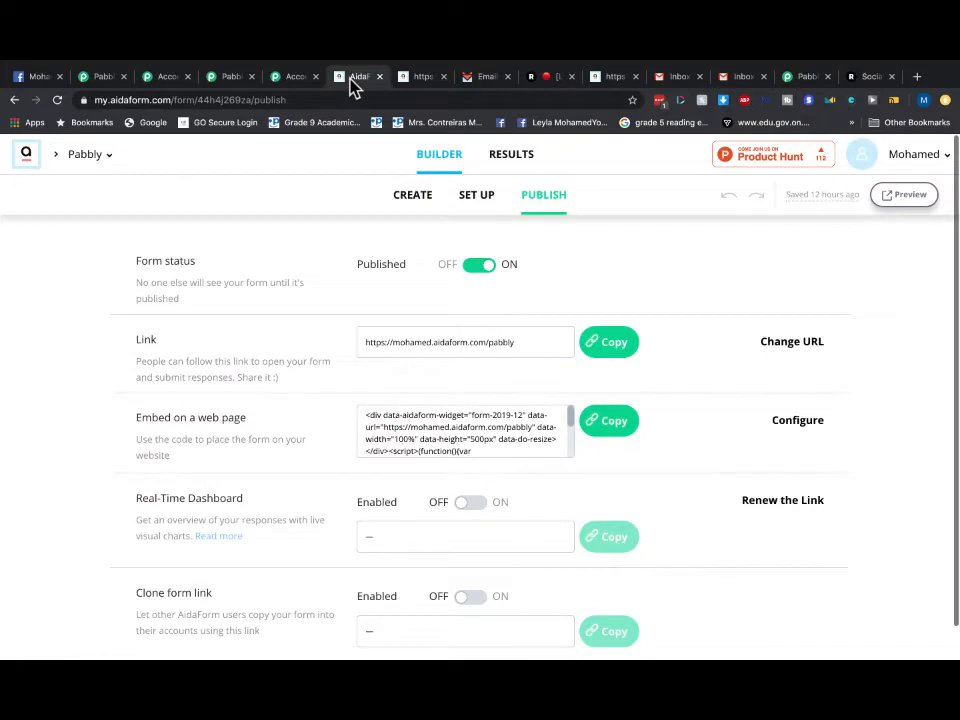
- Fill the live form with first name James, last name Doe and the test email address
click(417, 80)
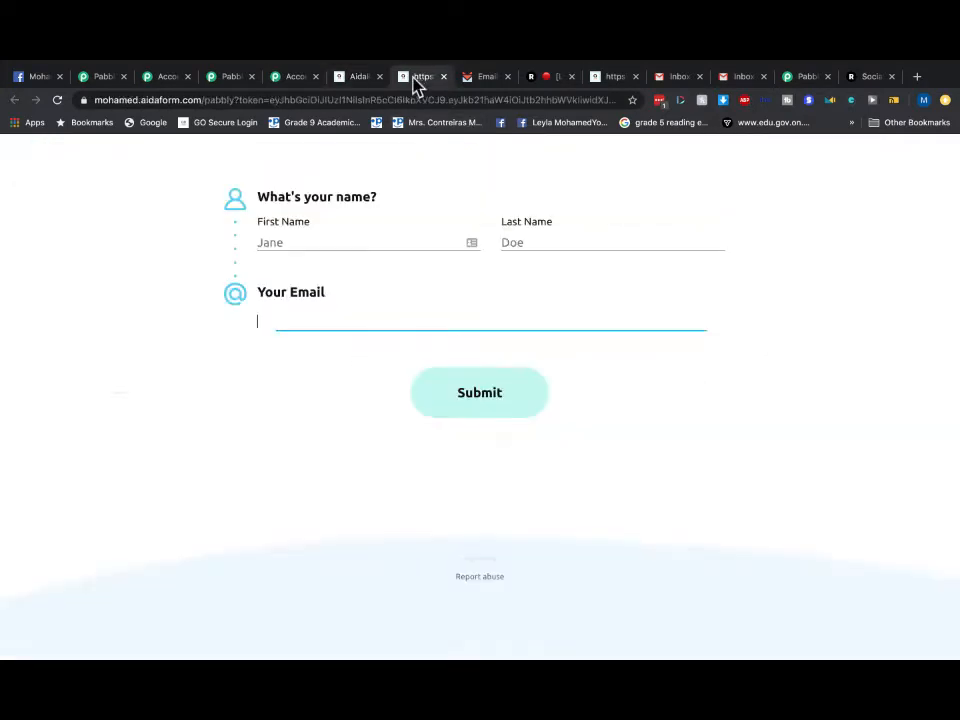
click(282, 243)
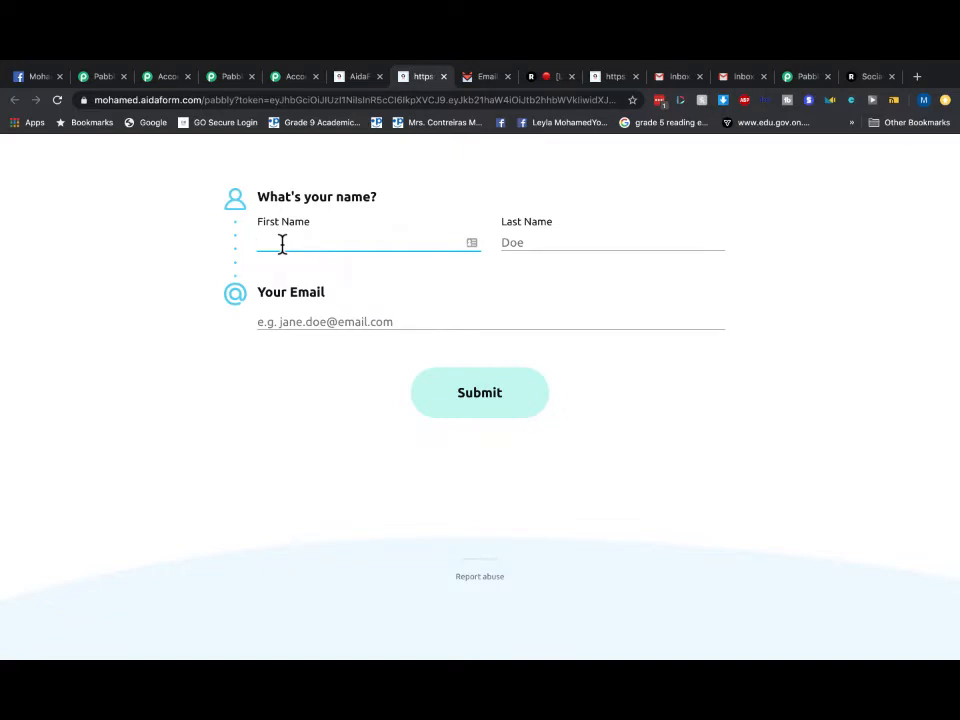
text(James)
click(529, 246)
text(Doe)
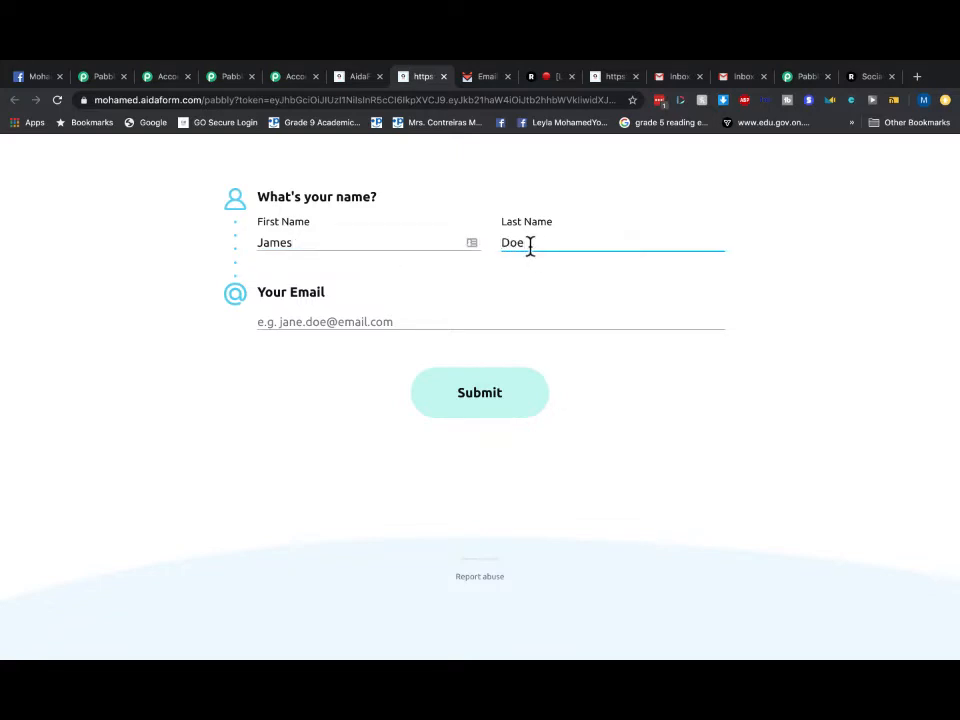
click(288, 324)
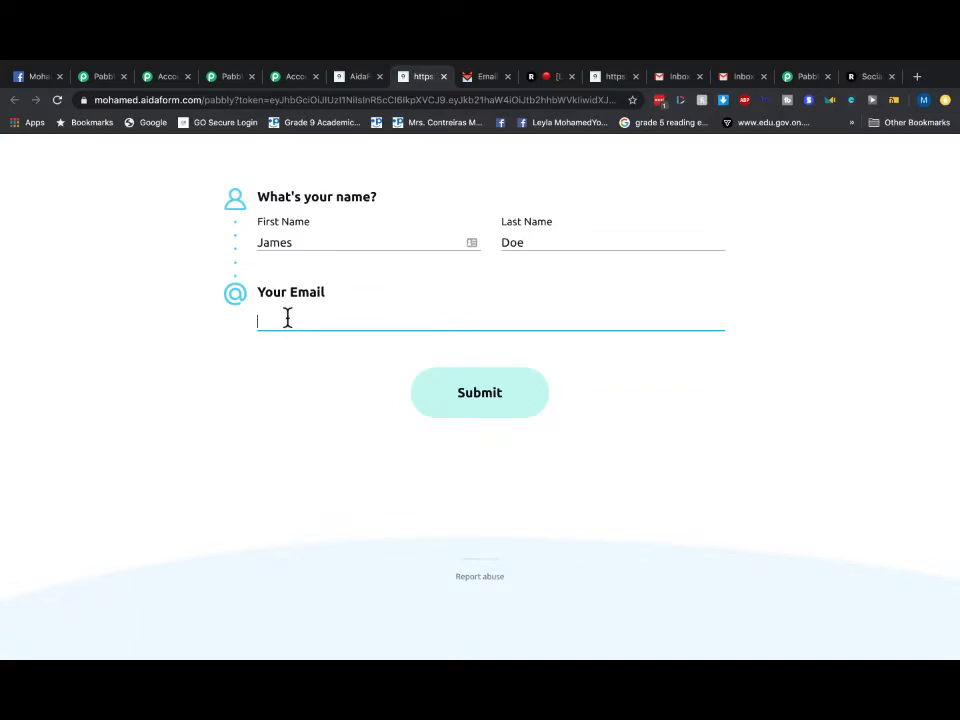
- Review the entered details and submit the test form response
click(295, 242)
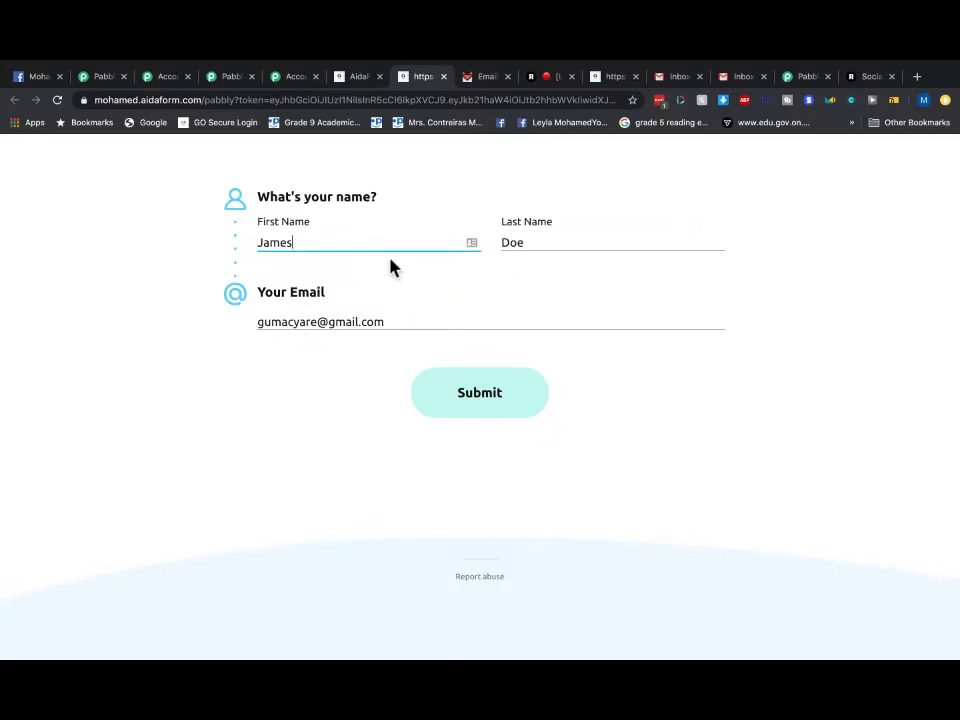
click(409, 322)
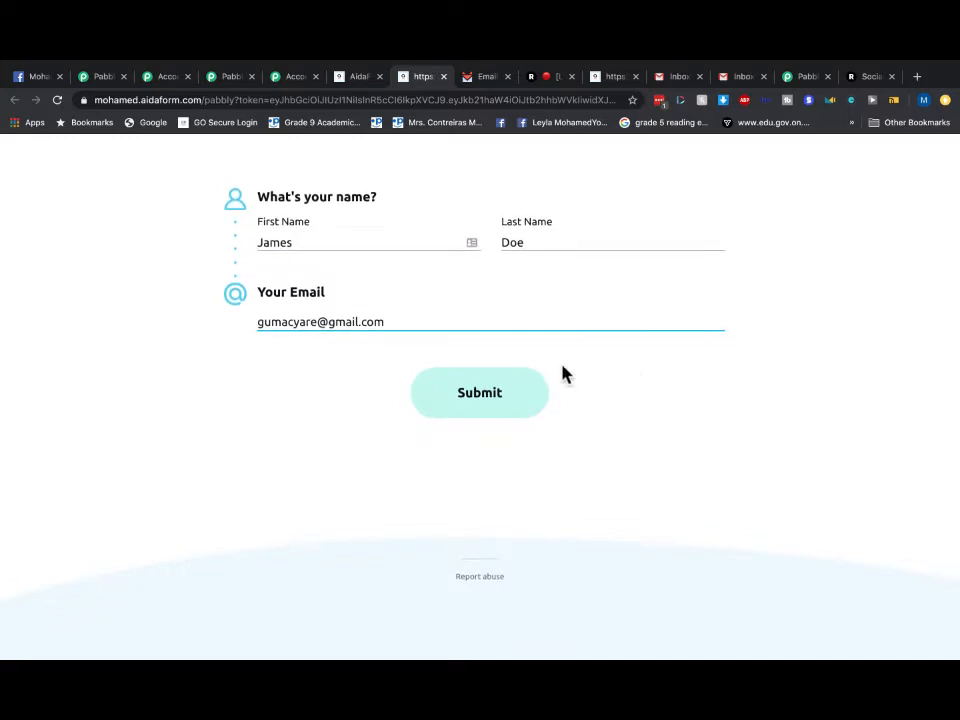
click(506, 394)
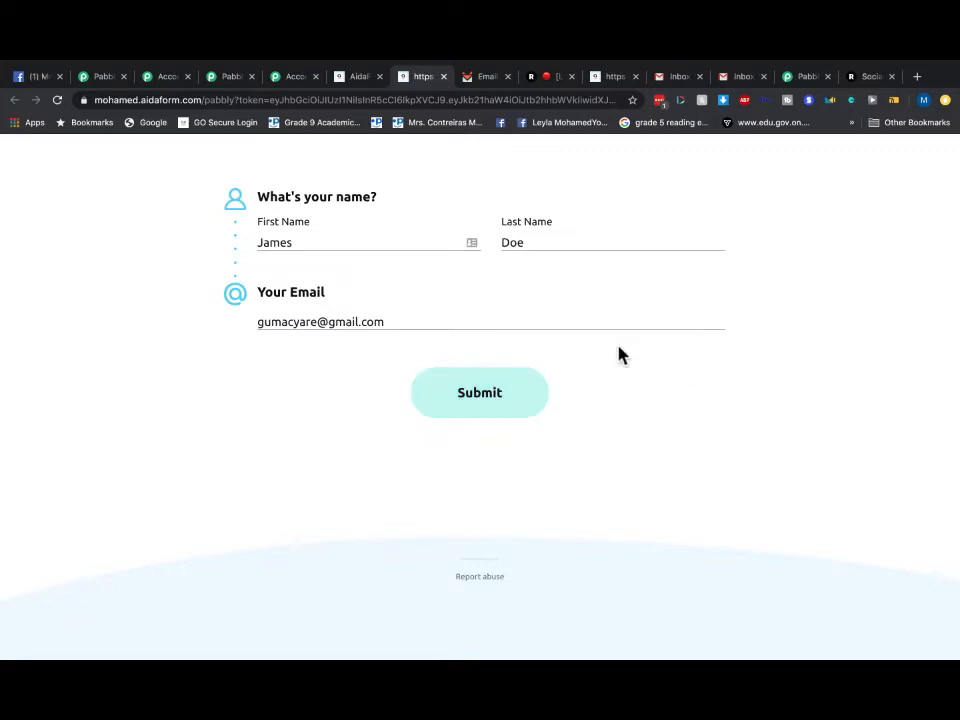
click(812, 78)
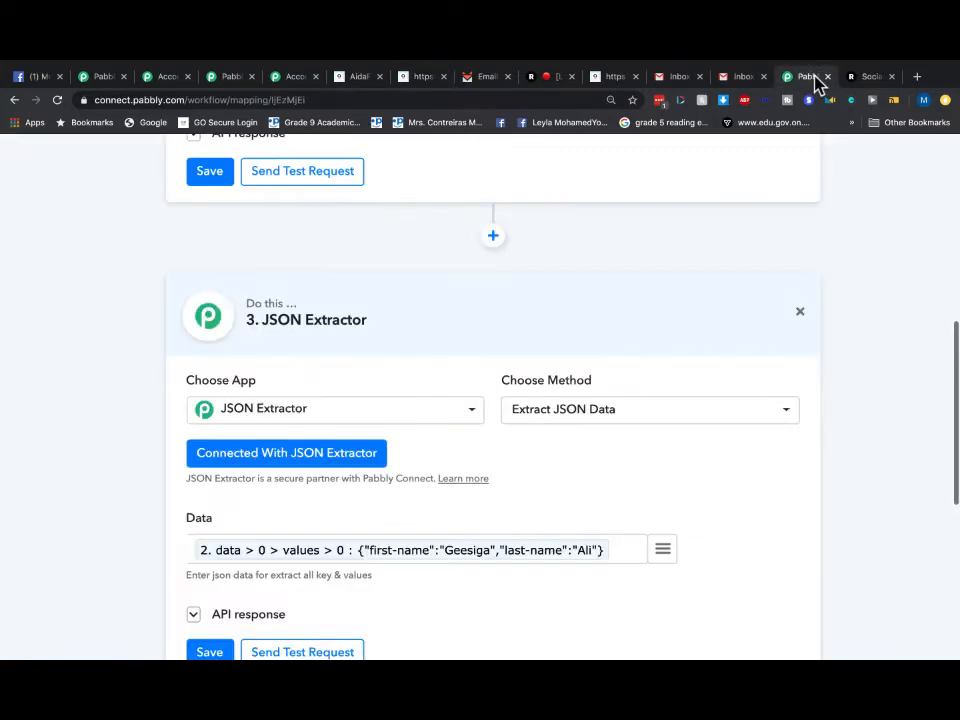
scroll(509, 297, up, 15)
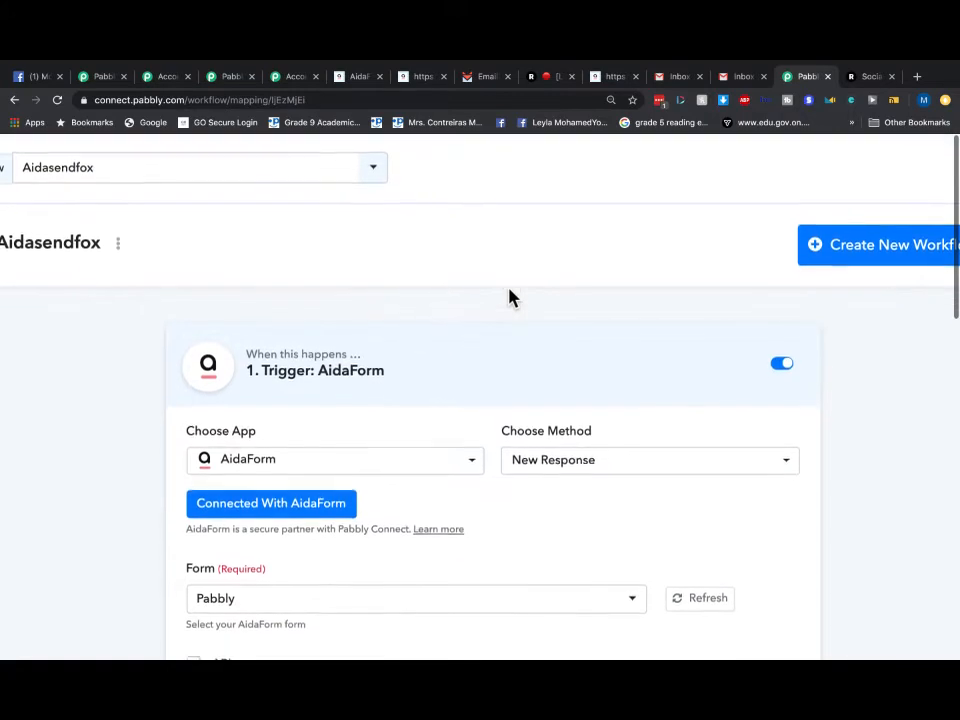
scroll(509, 290, down, 3)
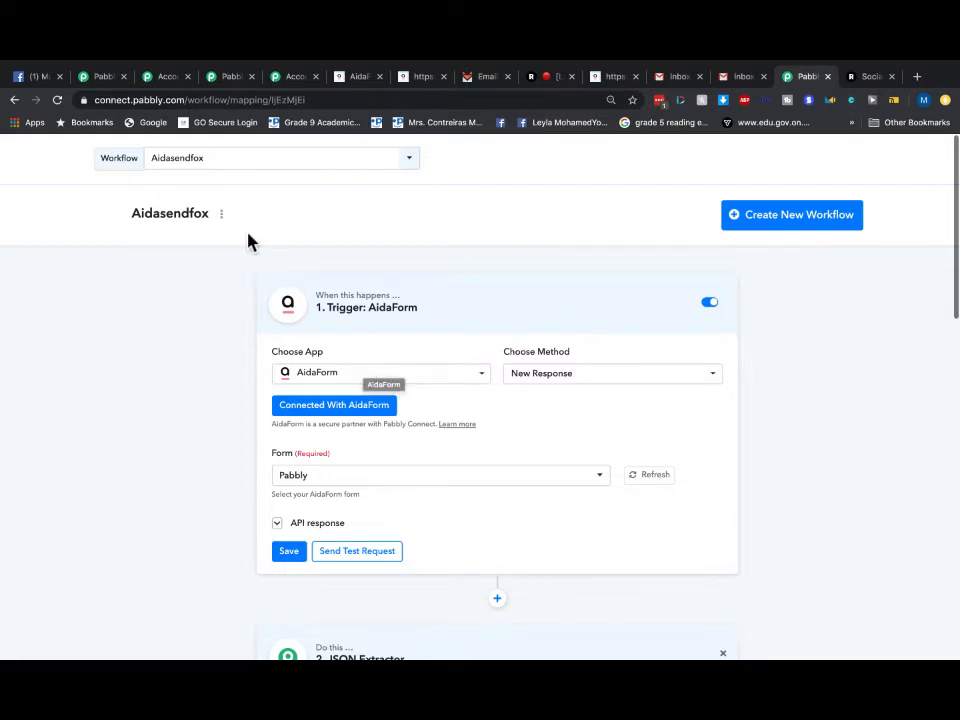
click(214, 167)
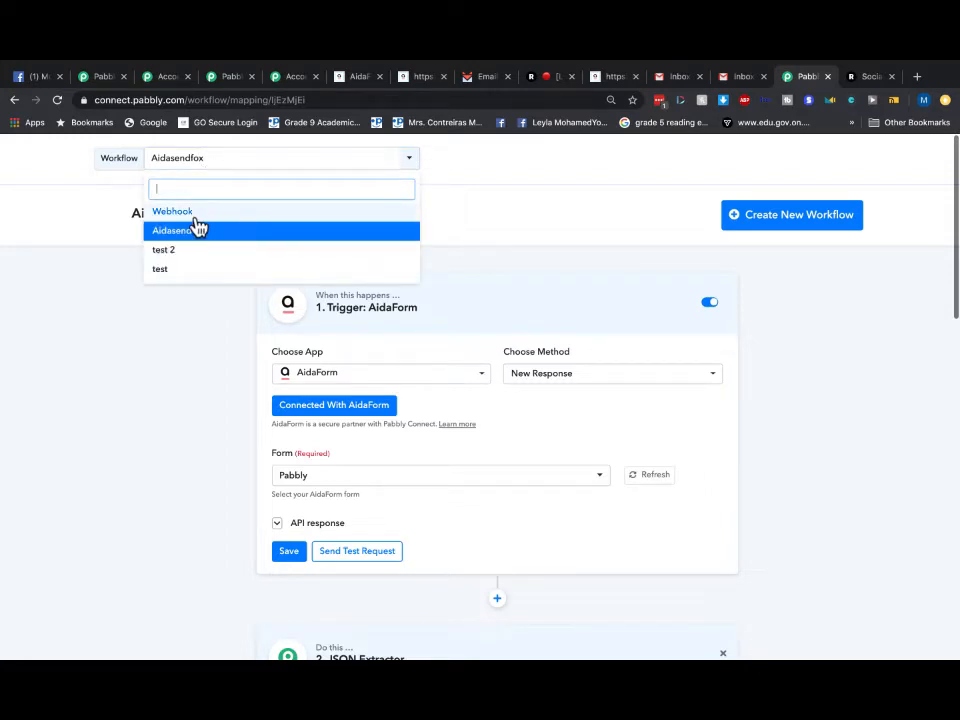
click(502, 279)
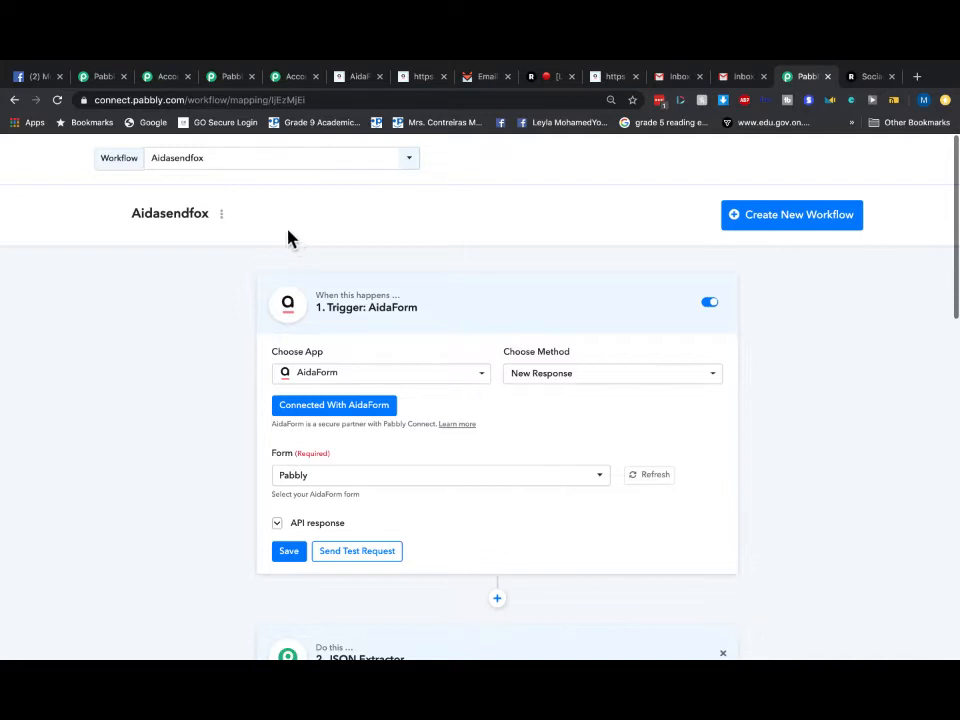
click(206, 166)
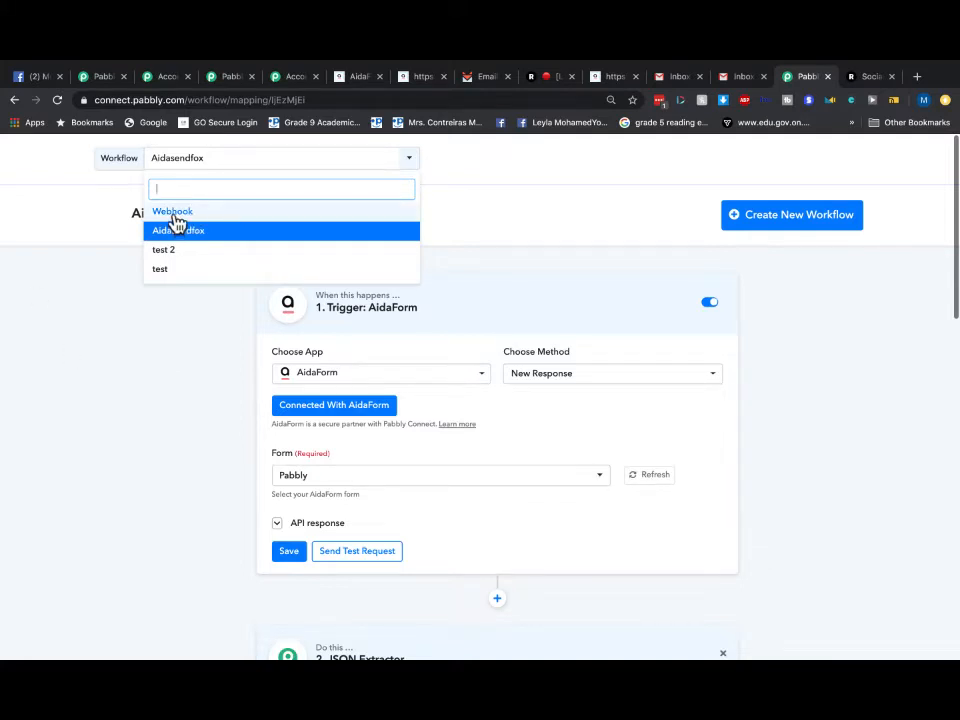
click(494, 260)
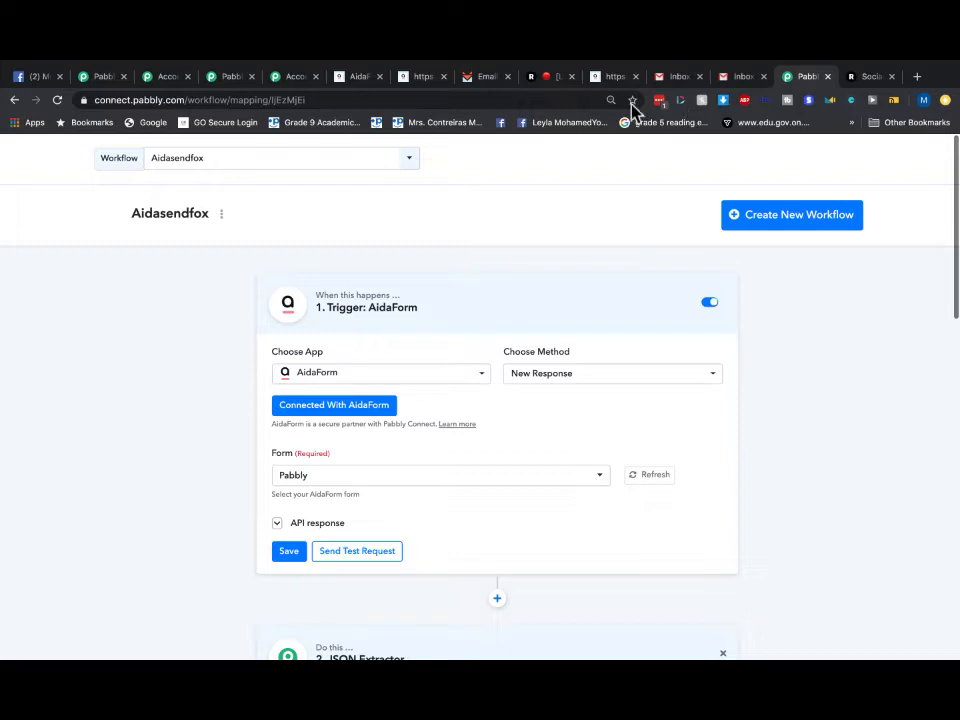
- Save the 'Welcome to my site' email, confirm SendFox shows 0 contacts, then bring back the filled form
click(354, 79)
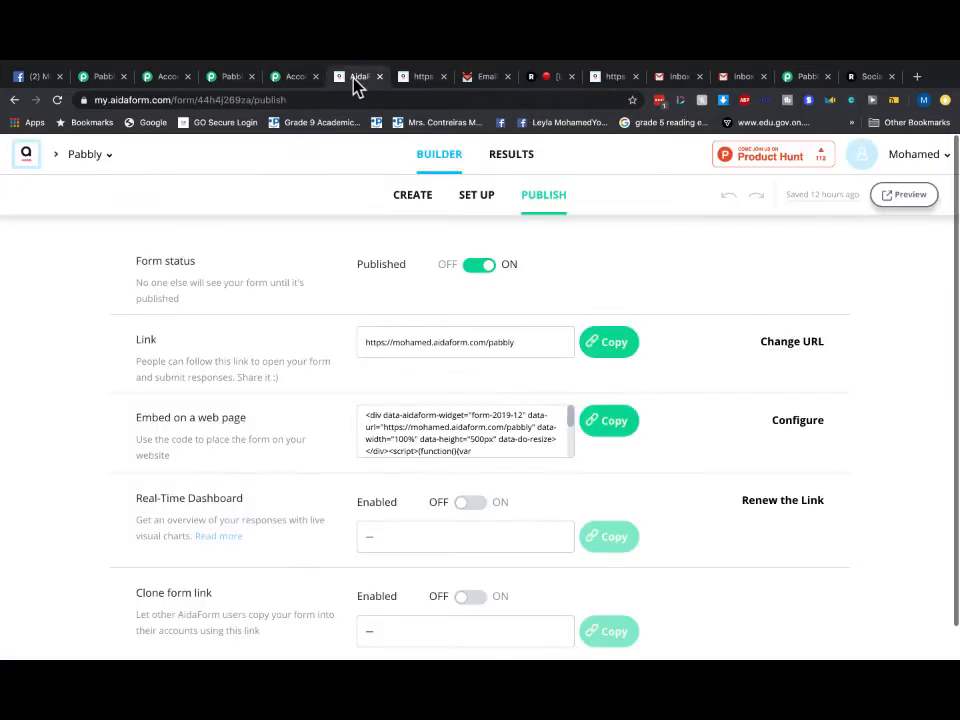
click(412, 80)
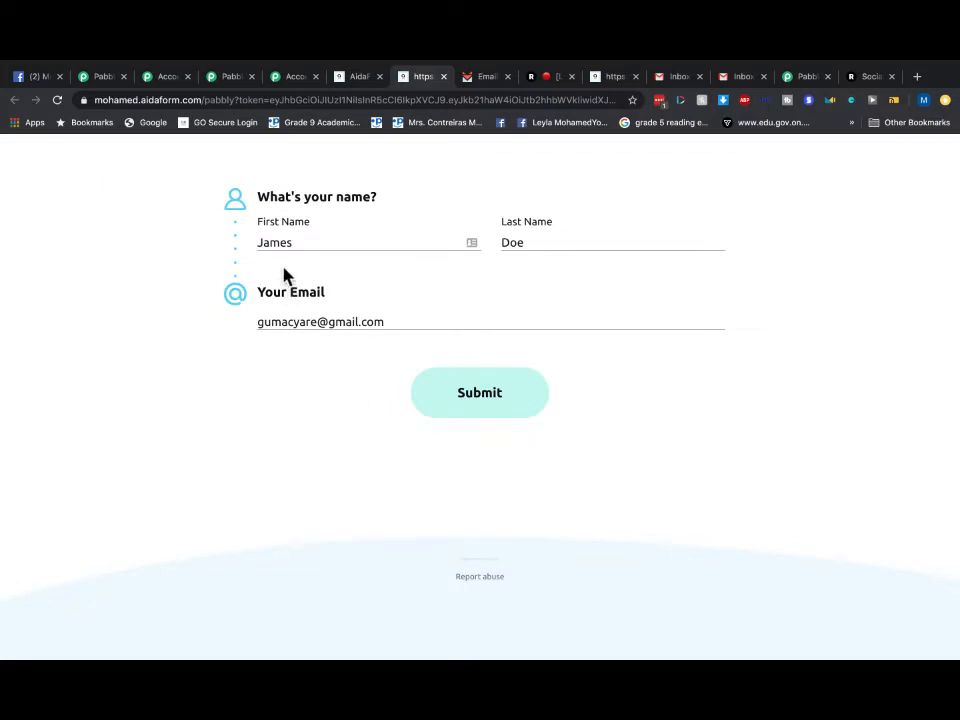
click(484, 78)
scroll(467, 242, down, 3)
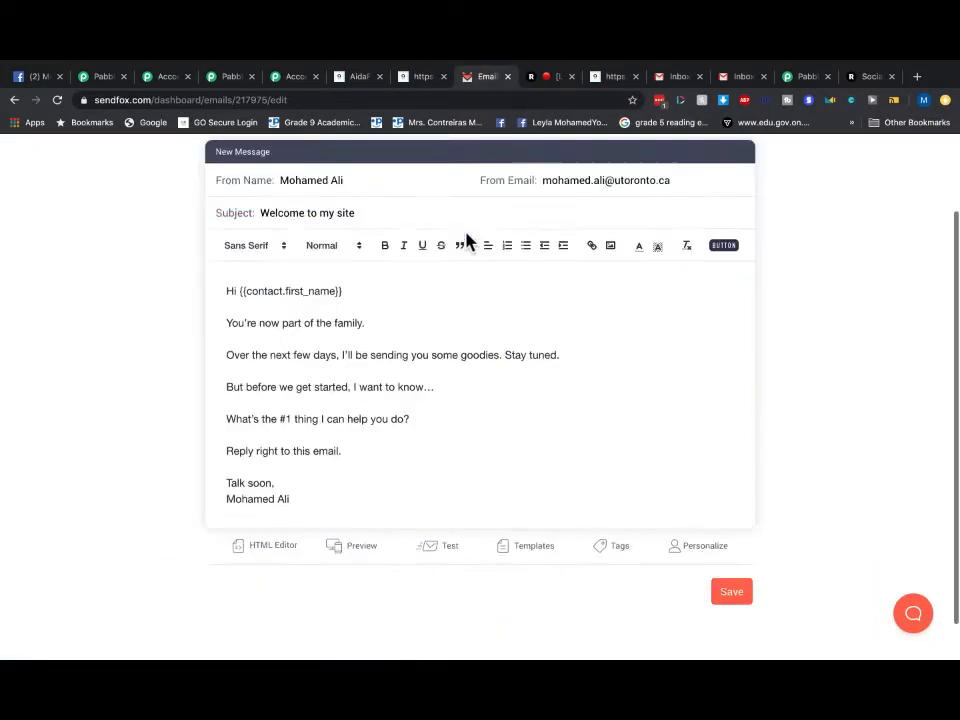
click(735, 550)
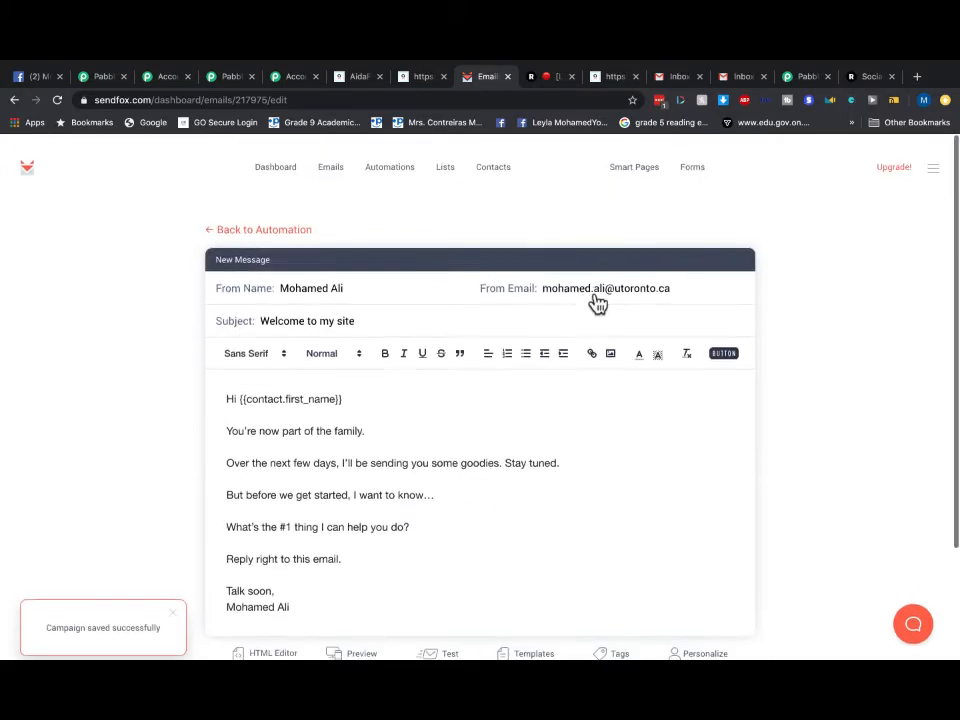
click(267, 155)
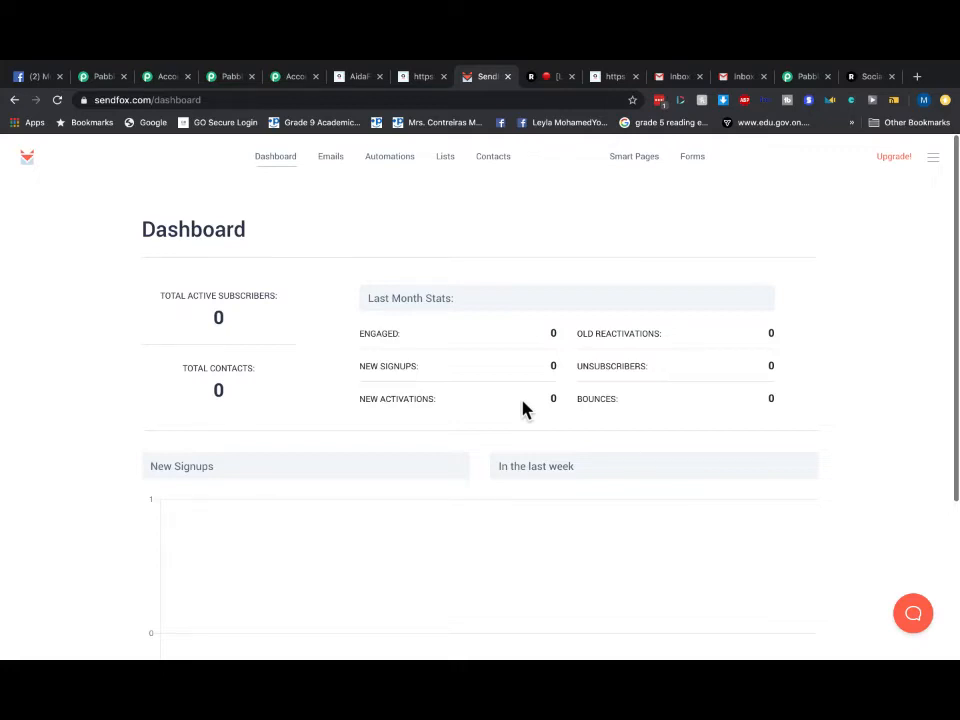
click(422, 78)
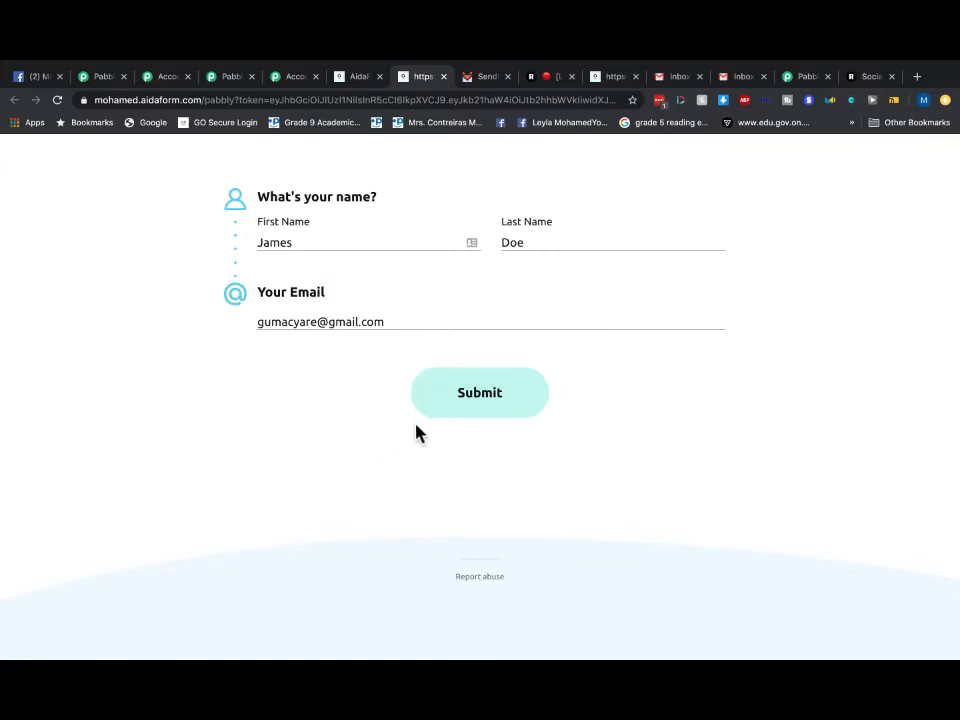
- Submit the filled AidaForm test sign-up and return to SendFox's dashboard, still at 0 contacts
click(456, 398)
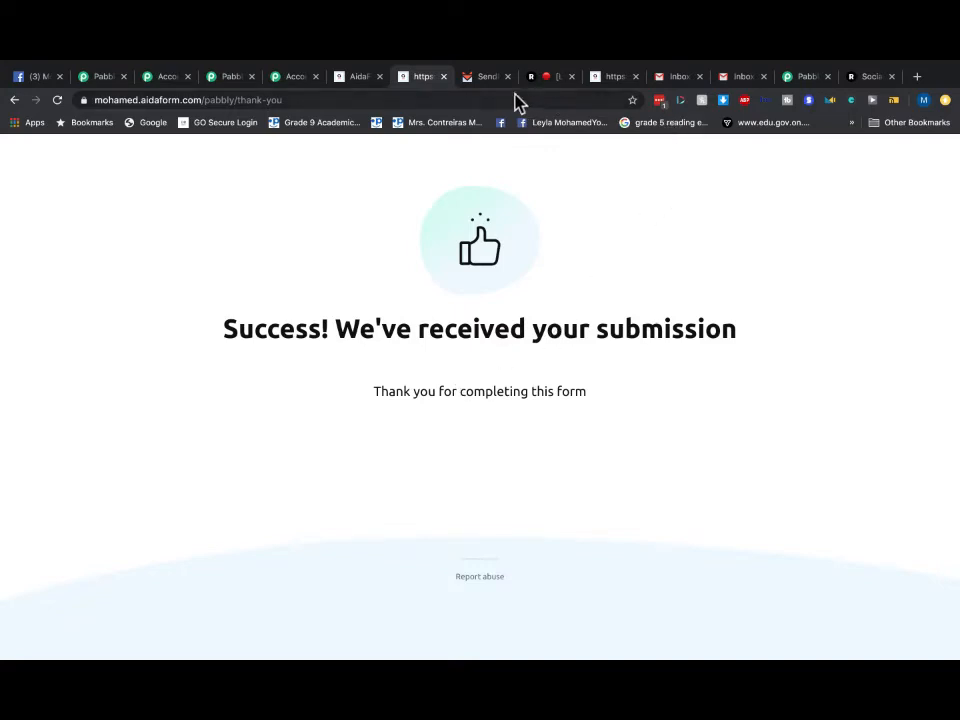
click(481, 79)
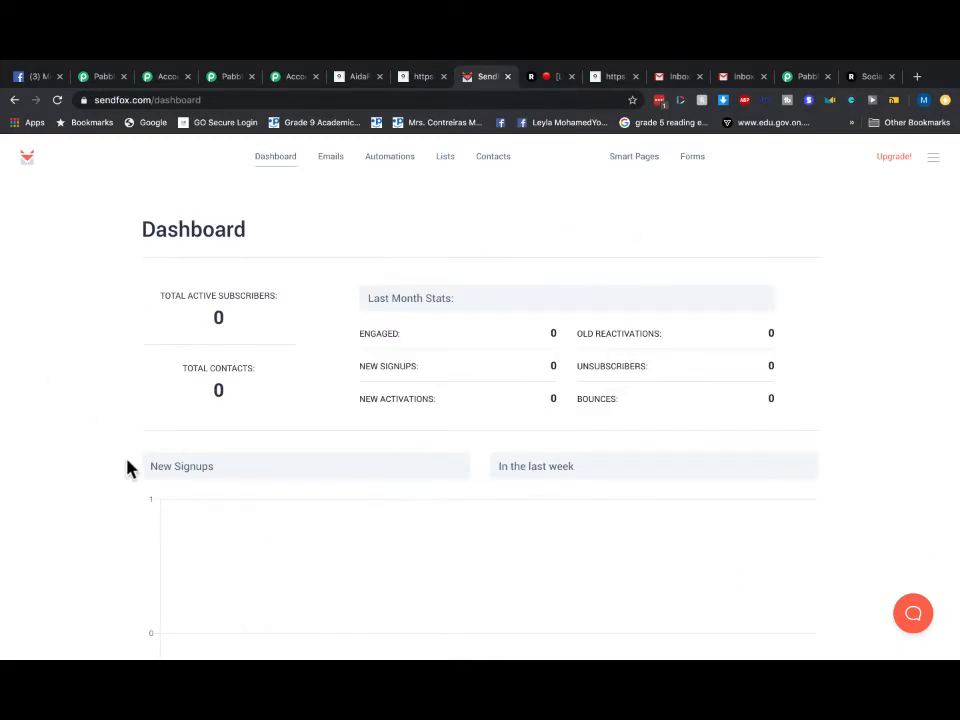
- Reload SendFox's dashboard so it counts 1 contact, 1 active subscriber and 1 new signup
click(282, 162)
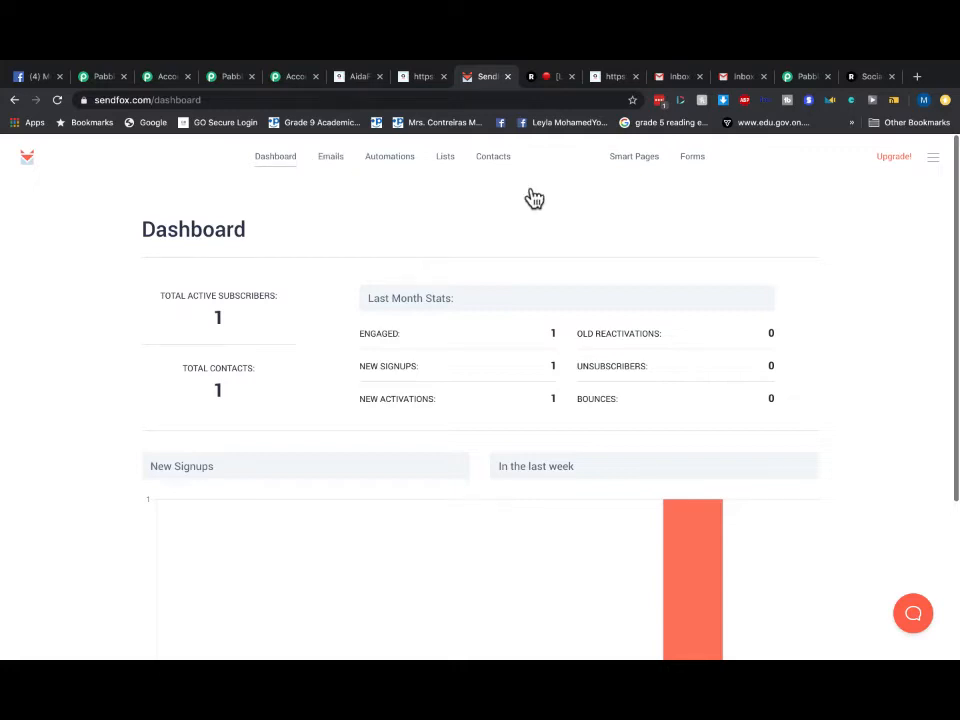
- Browse the test recipient's Primary, Updates, Promotions, Social and Forums categories for the welcome email
click(681, 80)
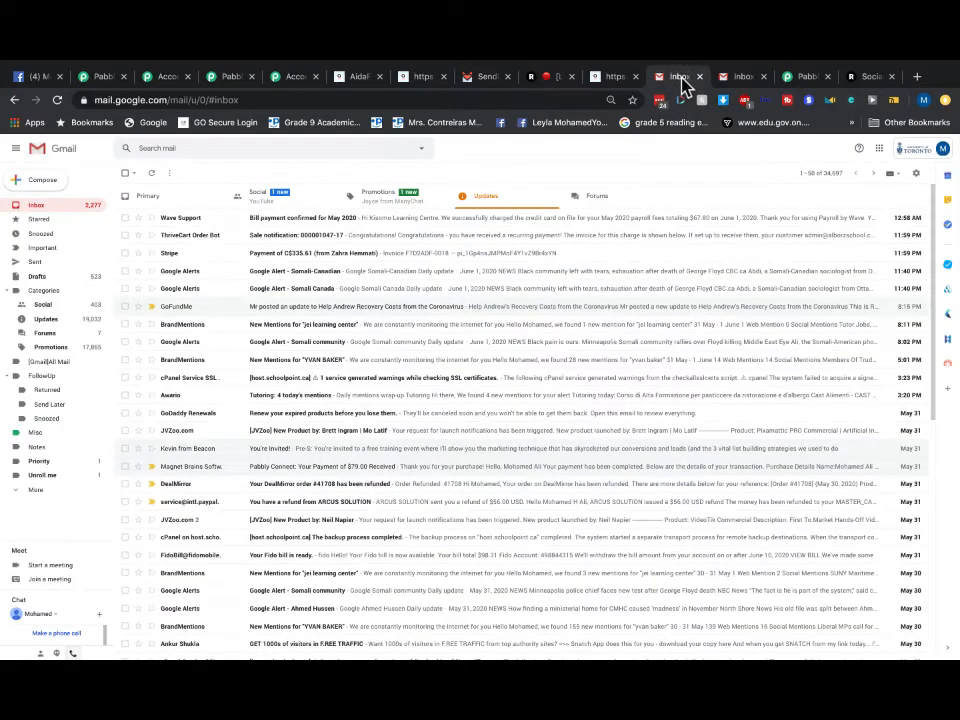
click(739, 78)
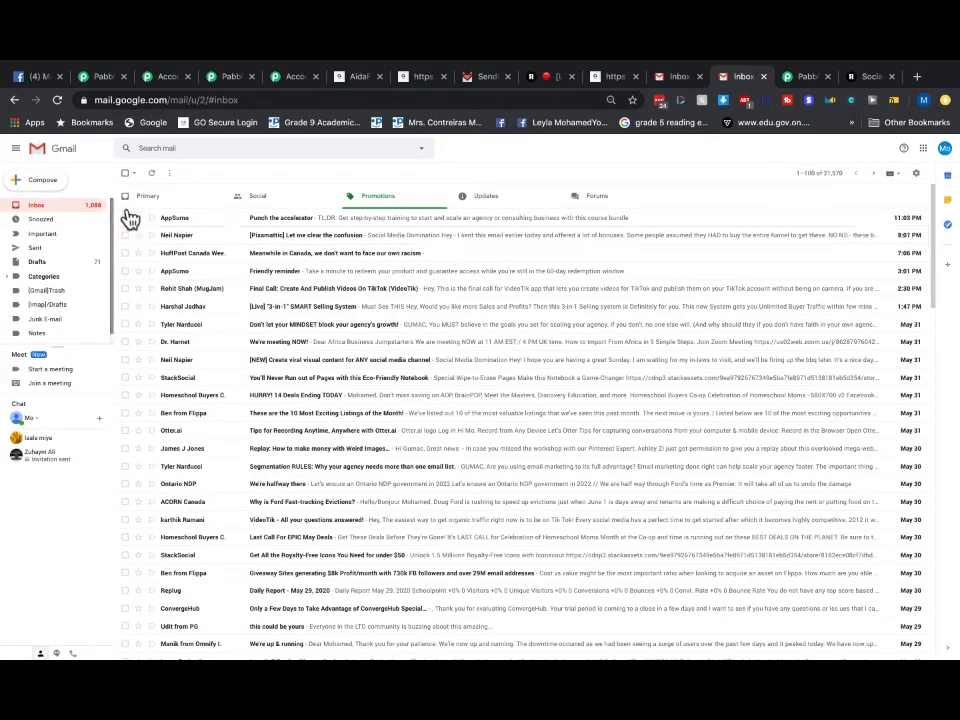
click(33, 210)
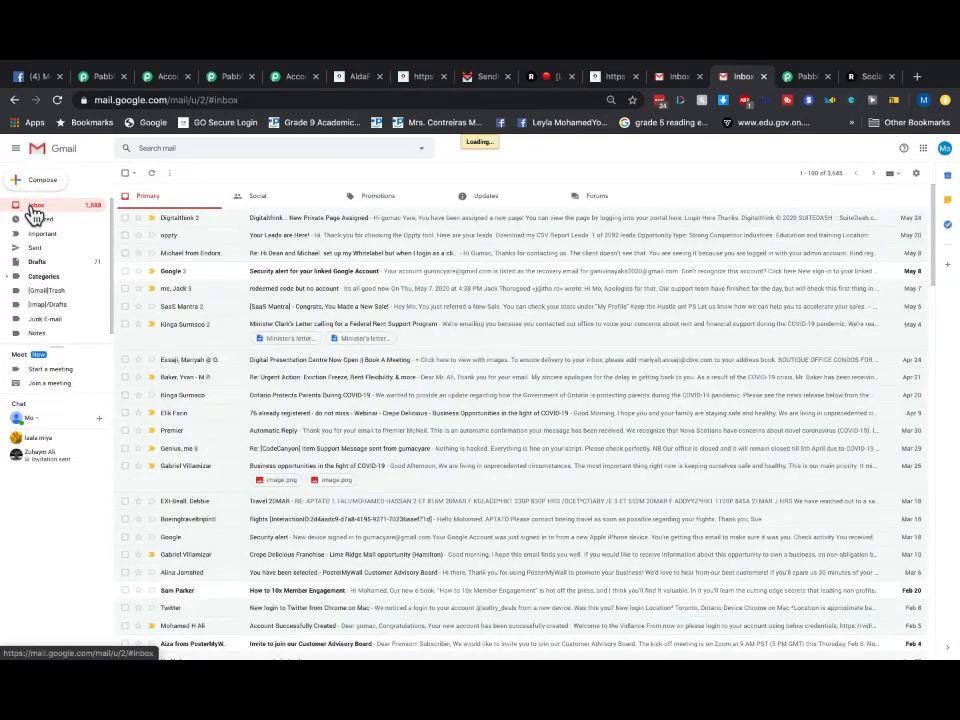
click(489, 208)
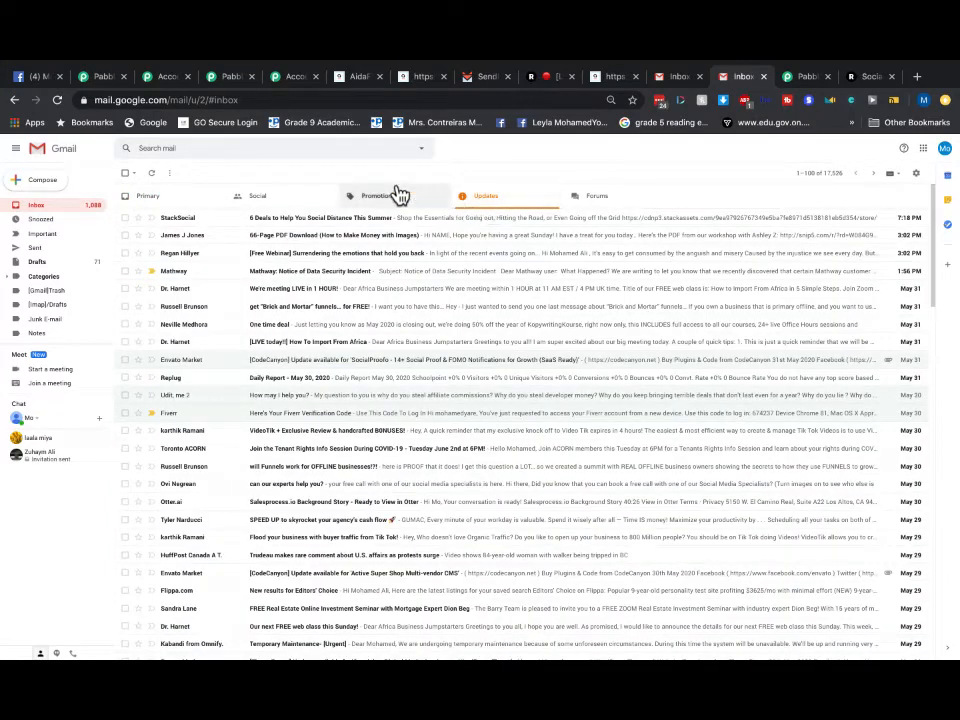
click(378, 198)
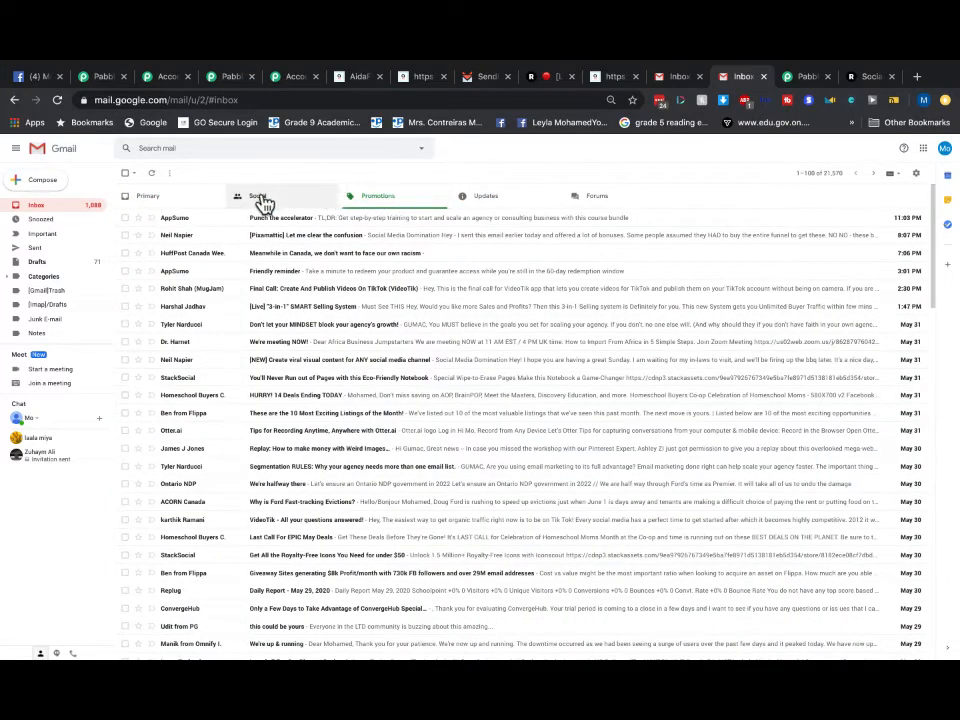
click(251, 196)
click(156, 200)
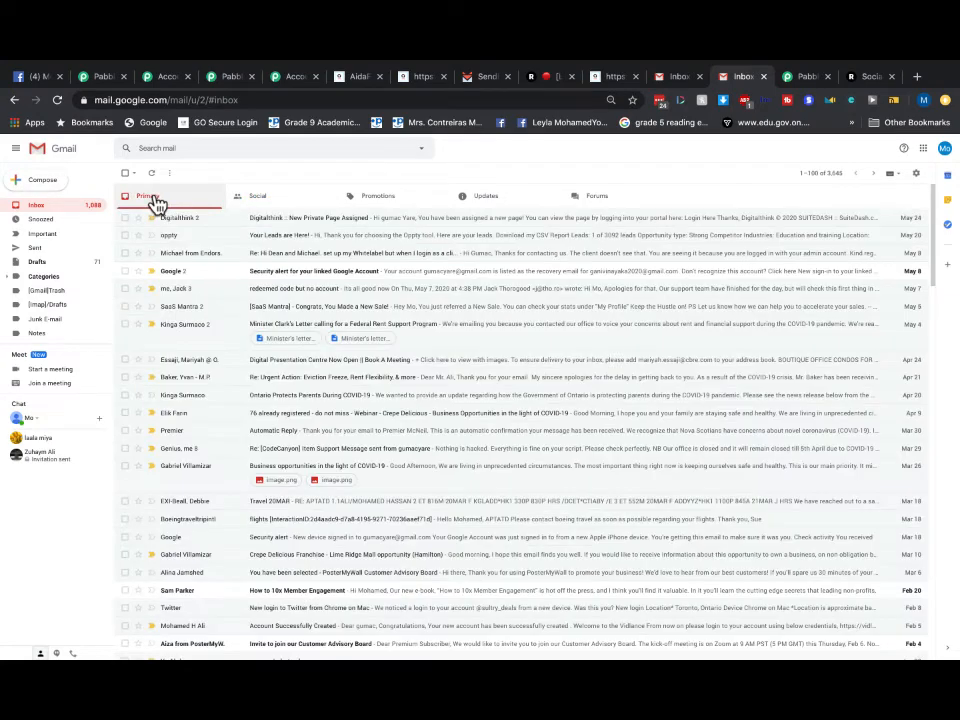
click(37, 207)
click(517, 207)
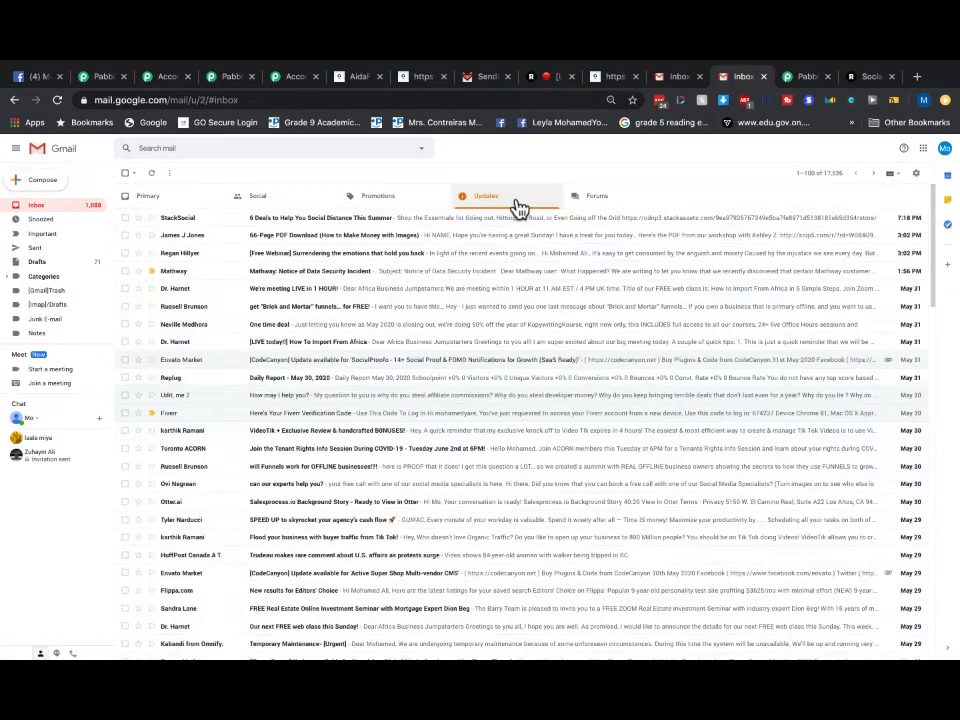
click(591, 205)
click(70, 208)
click(378, 197)
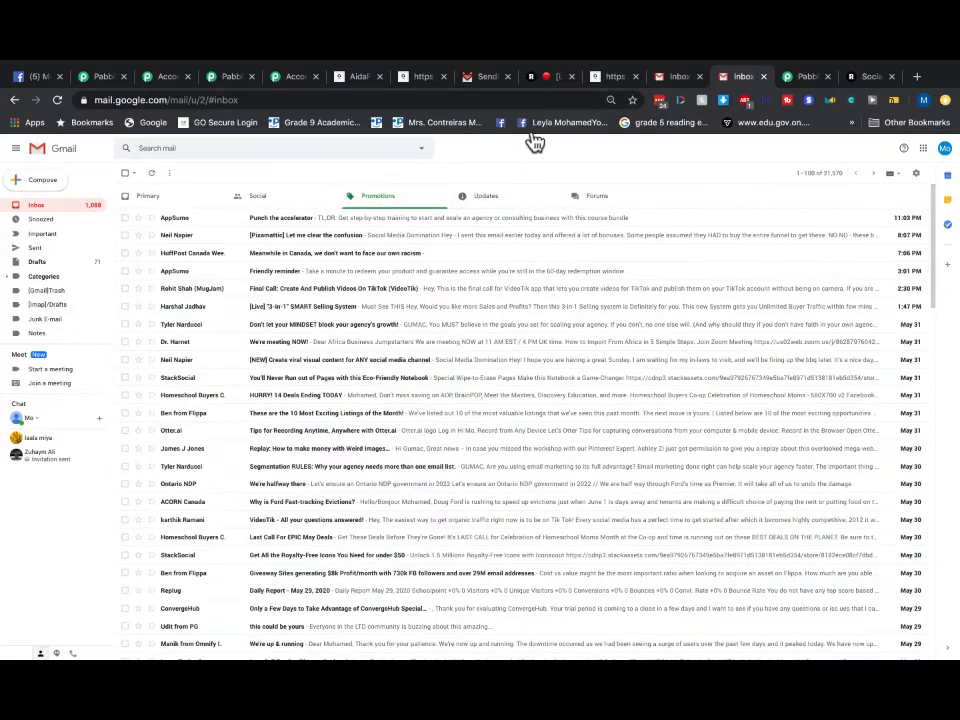
- Check SendFox's dashboard and automations list, then return to the test recipient's inbox
click(480, 77)
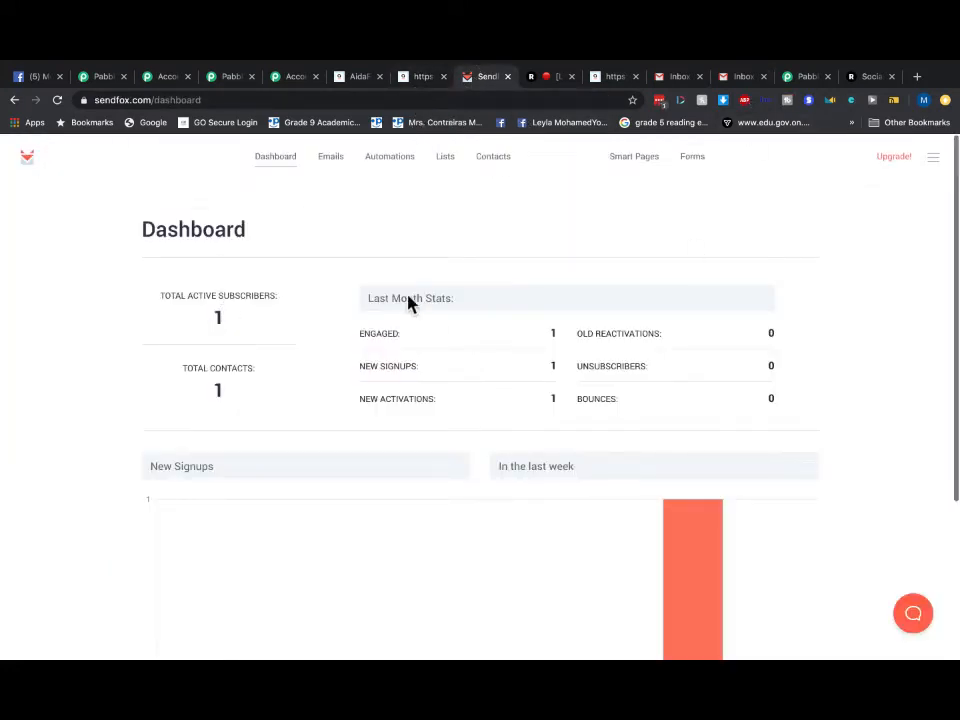
click(396, 162)
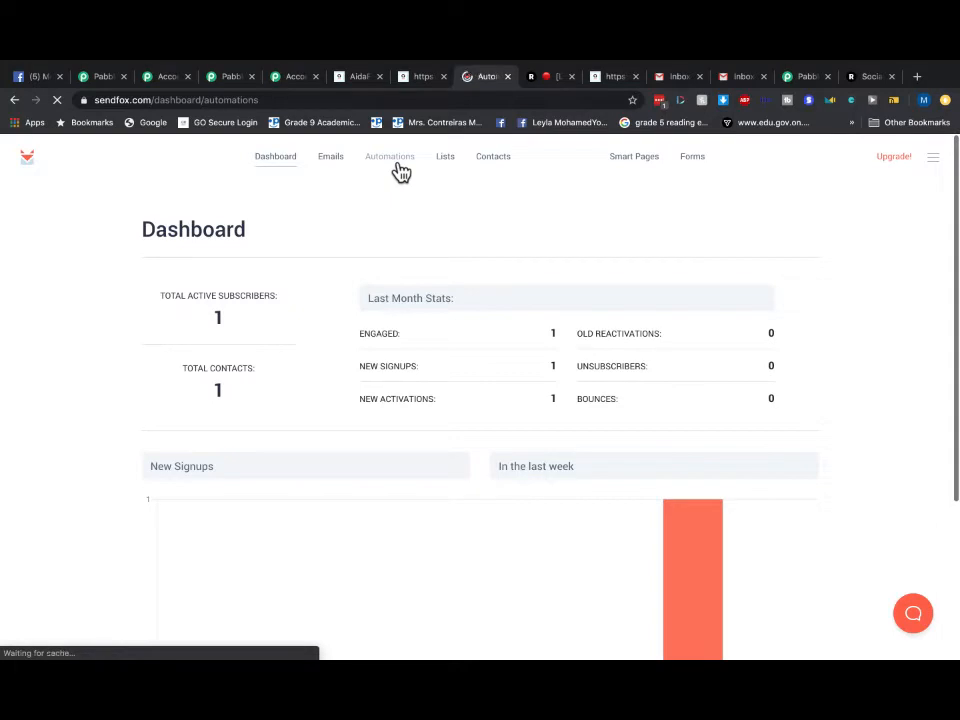
click(276, 166)
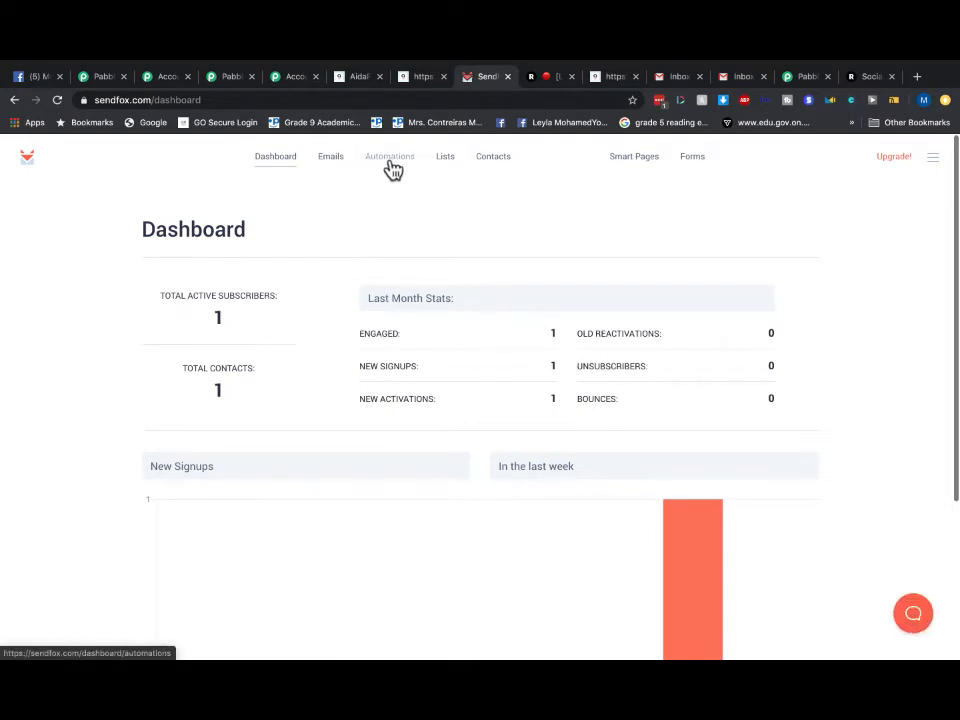
click(740, 78)
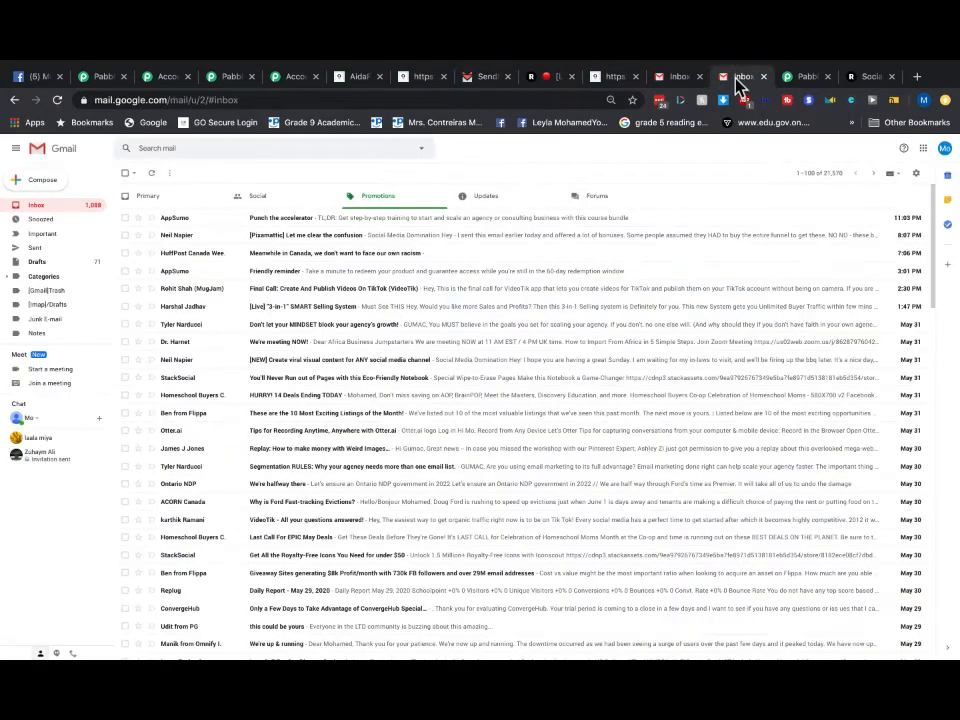
- Check Gmail's Social category and the 75-message Spam folder for the welcome email
click(272, 202)
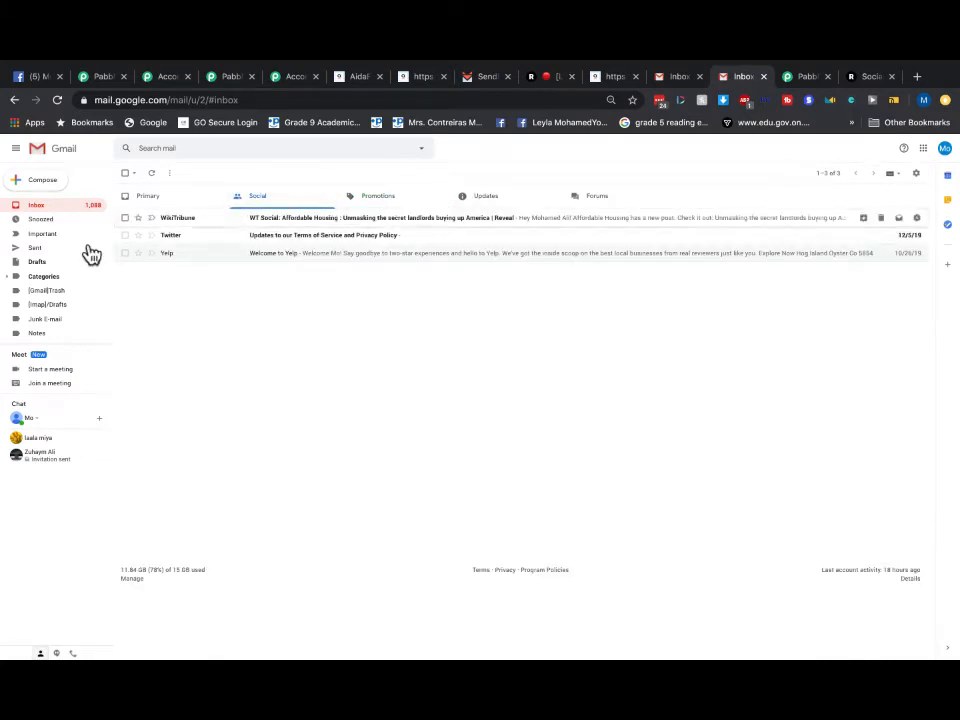
scroll(45, 346, down, 1)
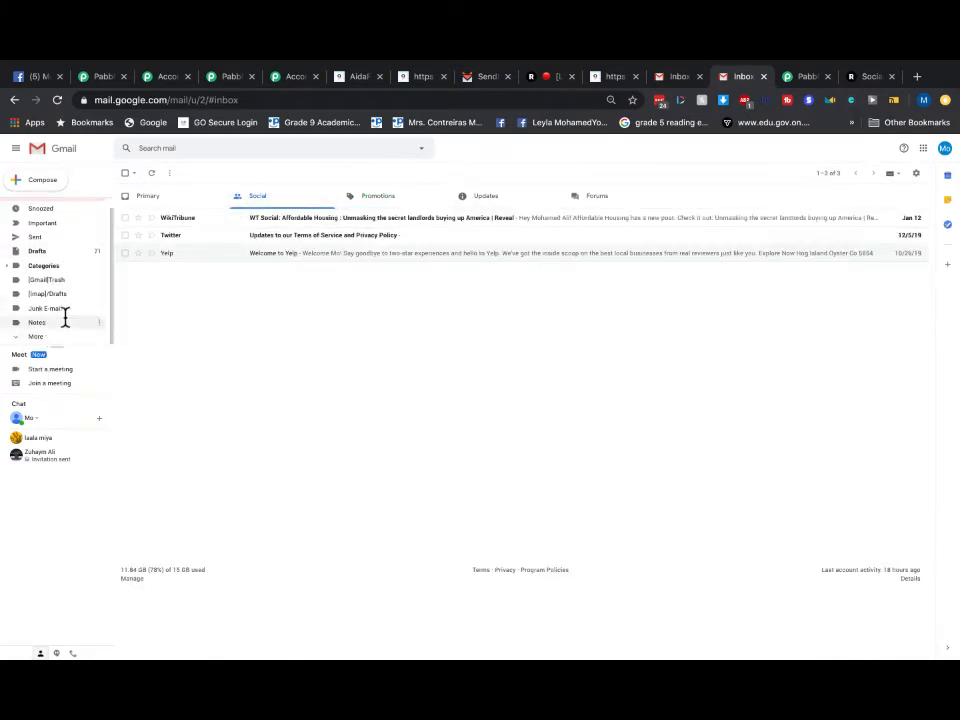
click(51, 338)
scroll(66, 315, down, 2)
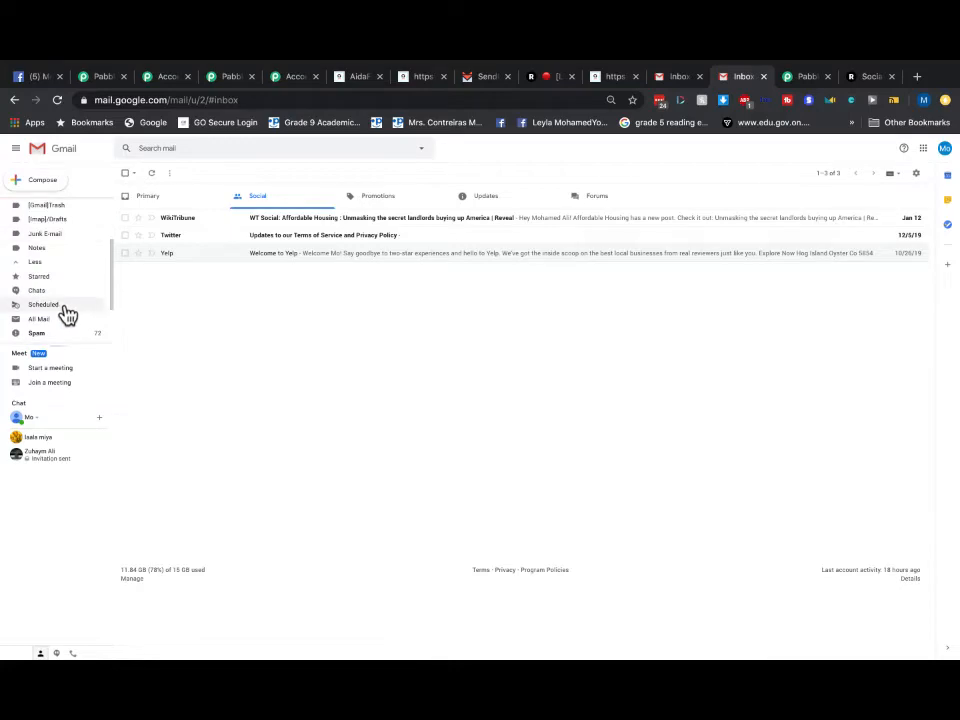
click(40, 334)
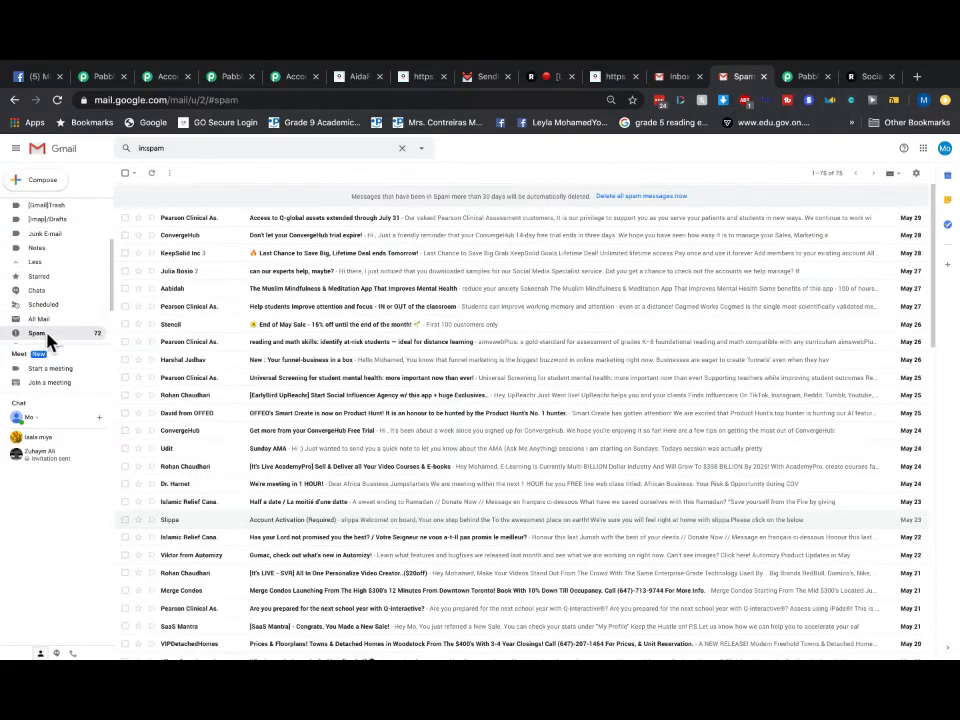
scroll(50, 180, up, 4)
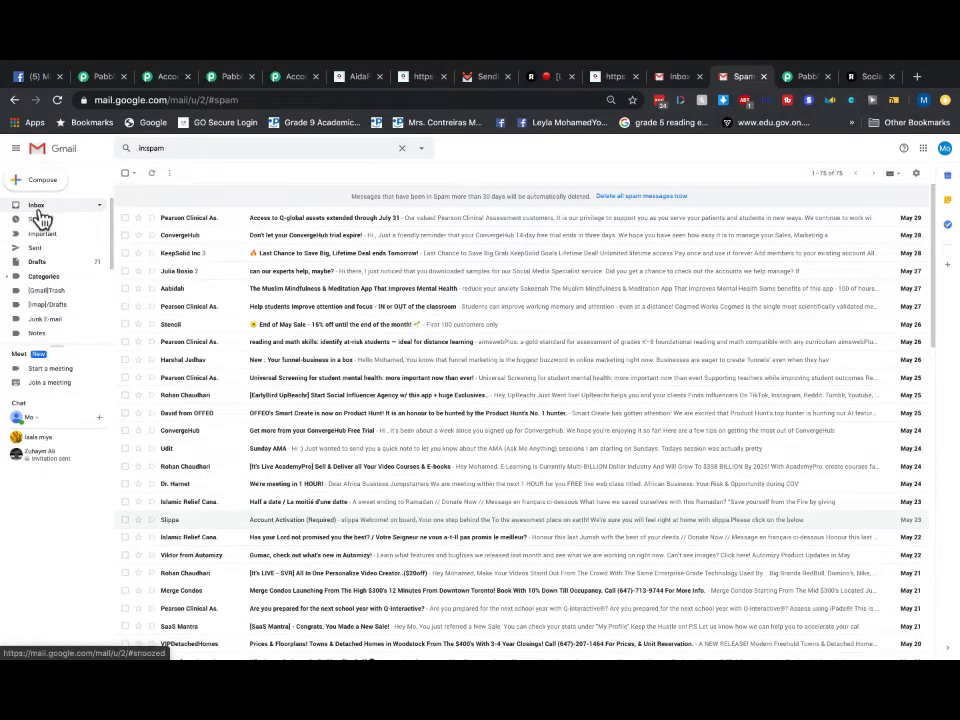
click(37, 208)
- Recheck the Updates and Forums categories, then go back to the AidaForm confirmation page
click(503, 204)
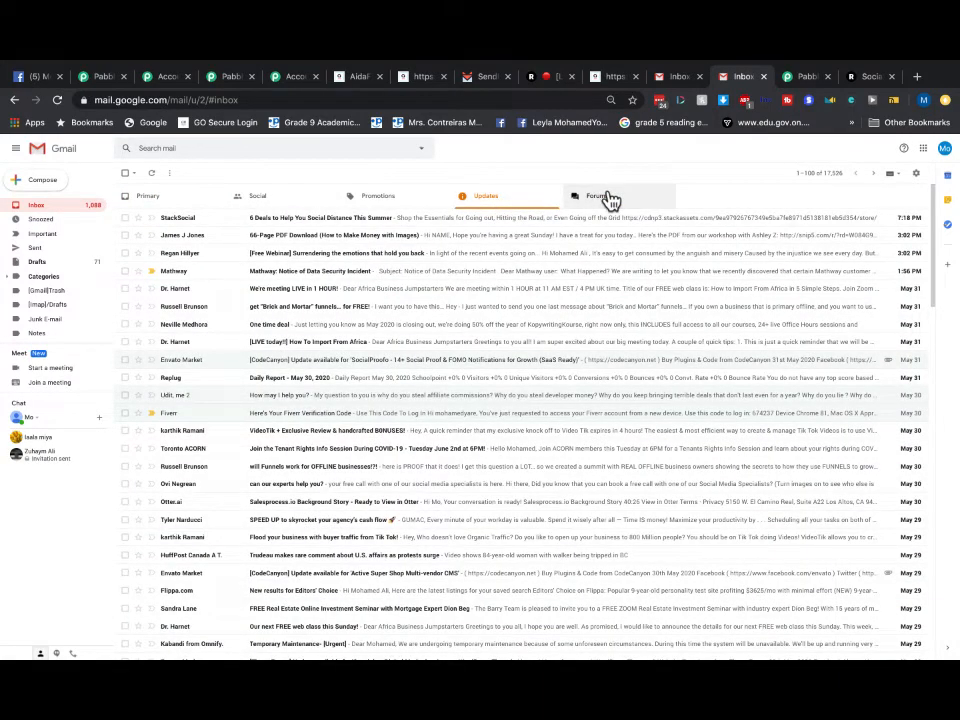
click(609, 199)
click(490, 198)
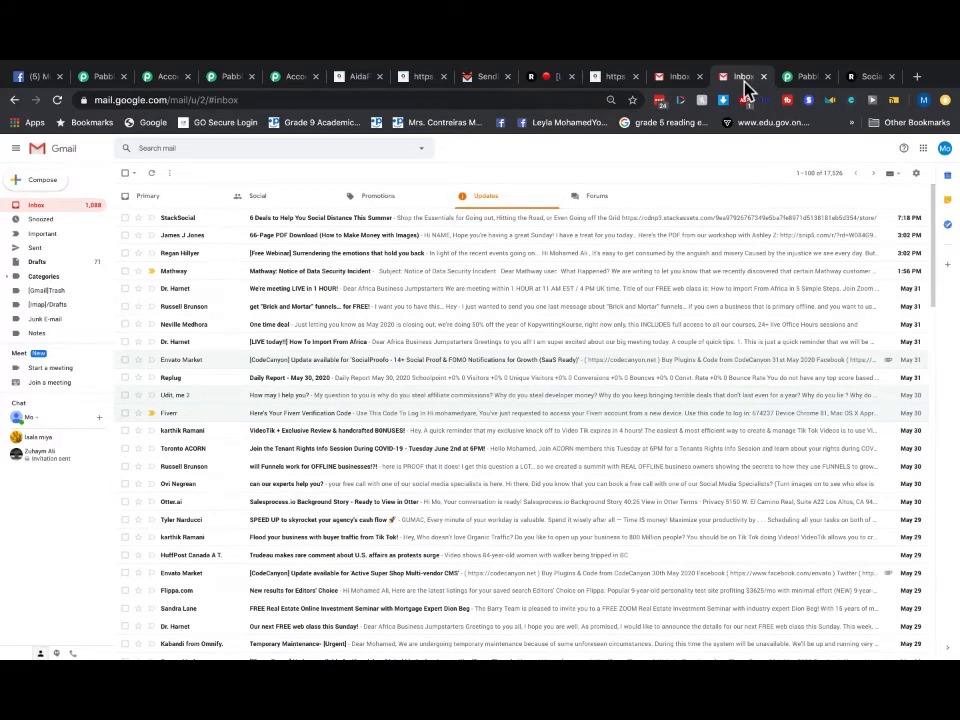
click(606, 80)
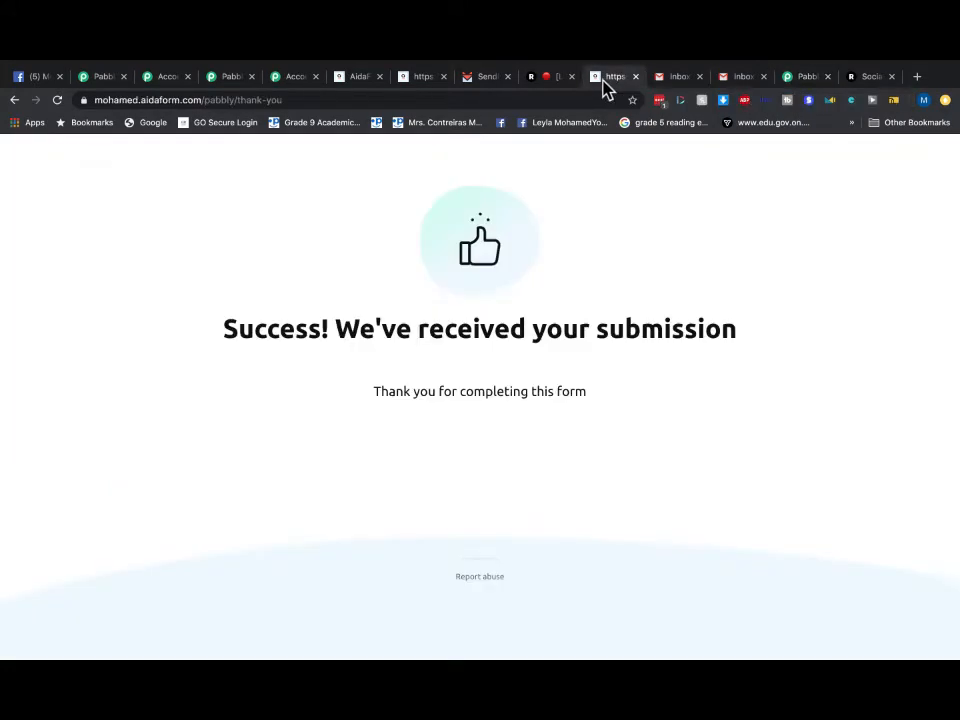
- Open SendFox's automations list and view the welcome series options without changing anything
click(484, 78)
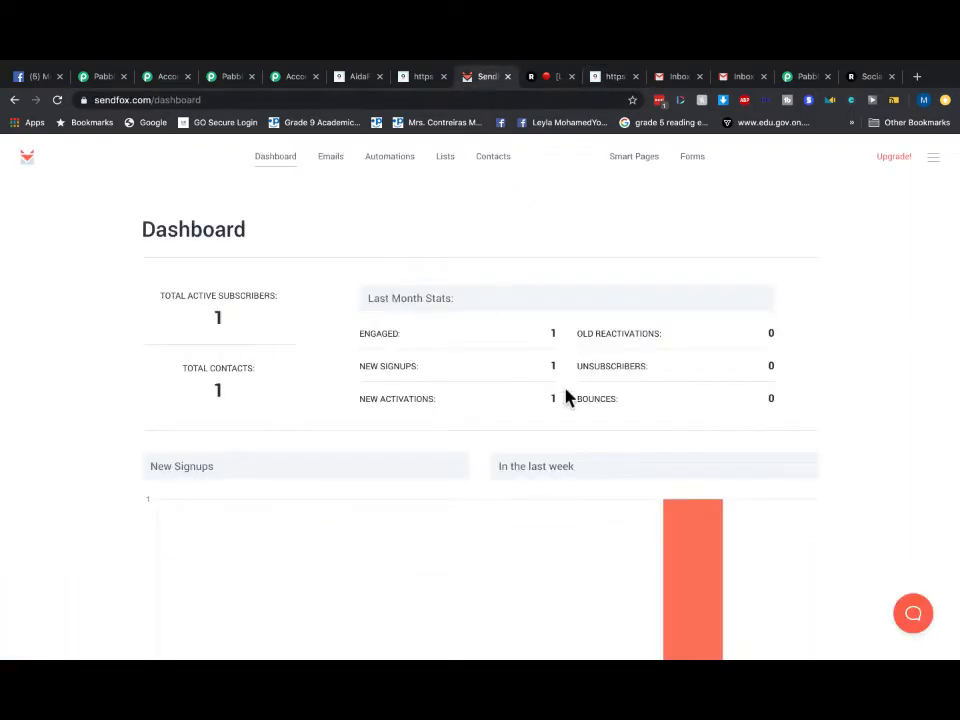
click(390, 163)
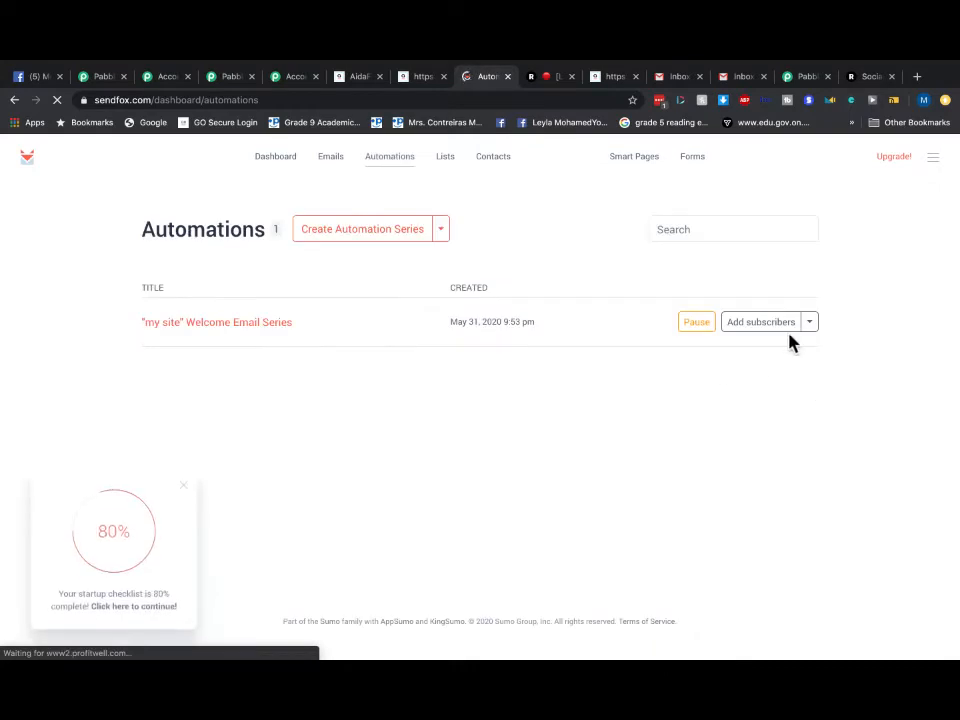
click(810, 330)
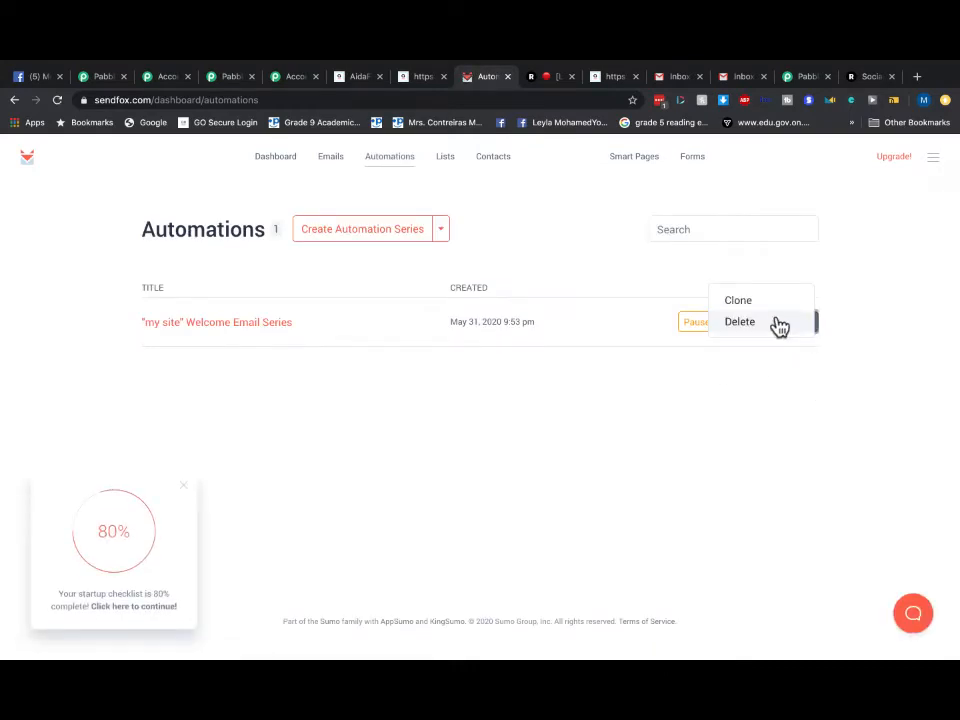
click(716, 342)
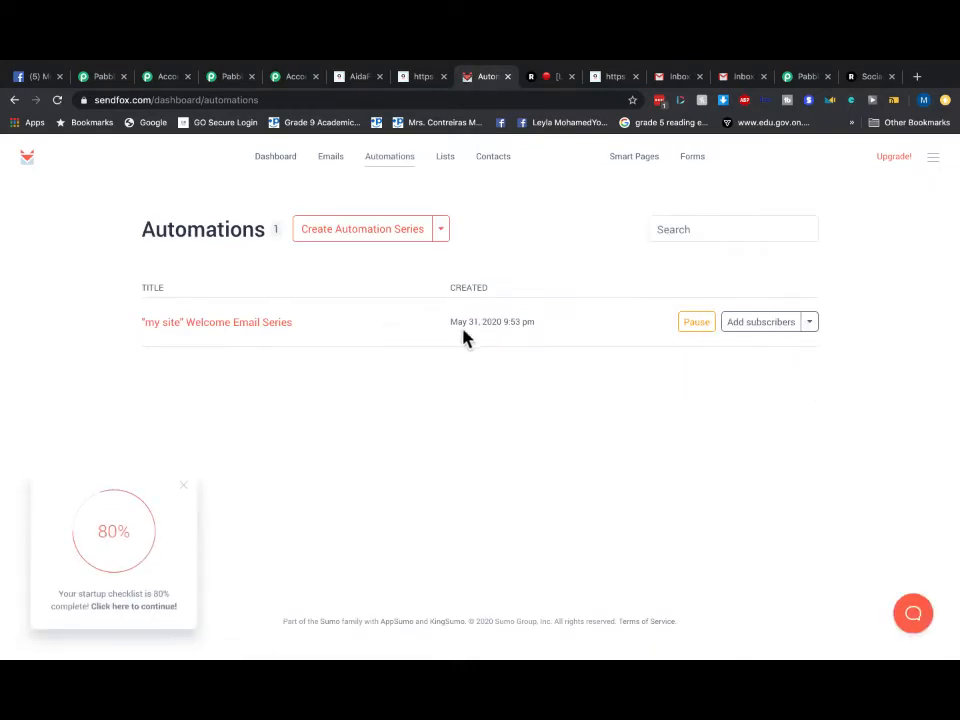
- Confirm the 'my site' Welcome Email Series is triggered by joining My Test Contacts
click(182, 328)
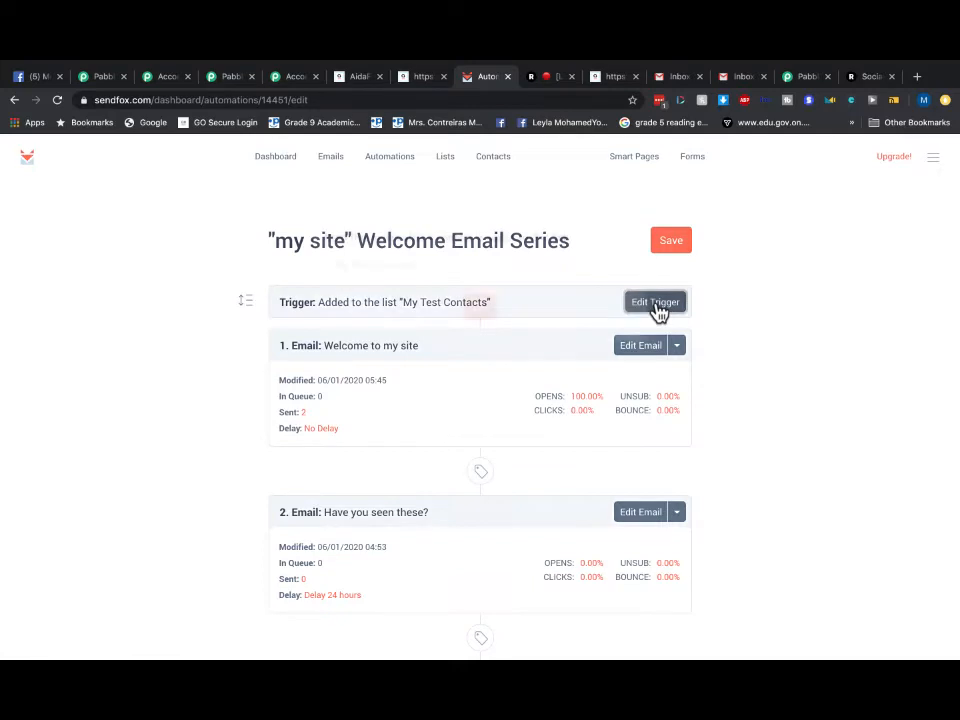
click(656, 308)
click(470, 340)
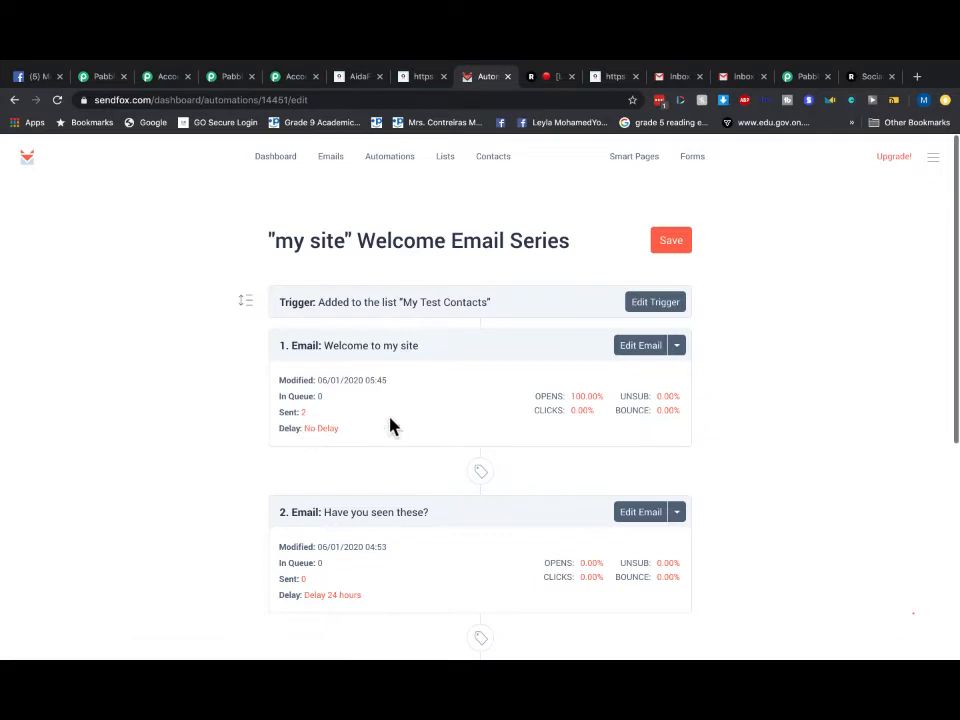
scroll(664, 465, down, 1)
scroll(688, 320, up, 1)
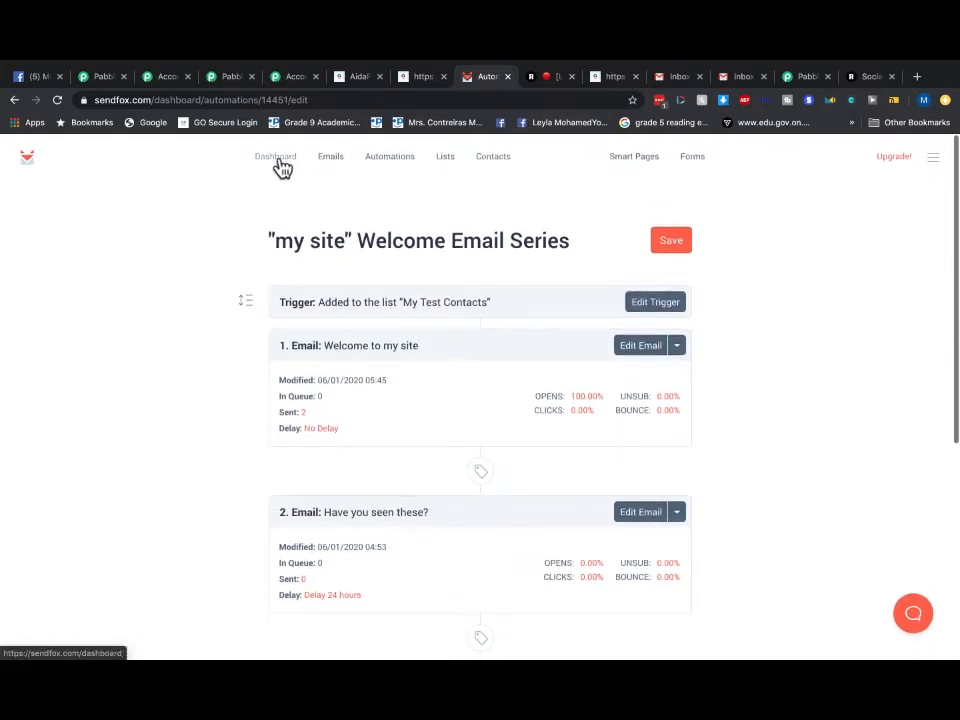
click(742, 77)
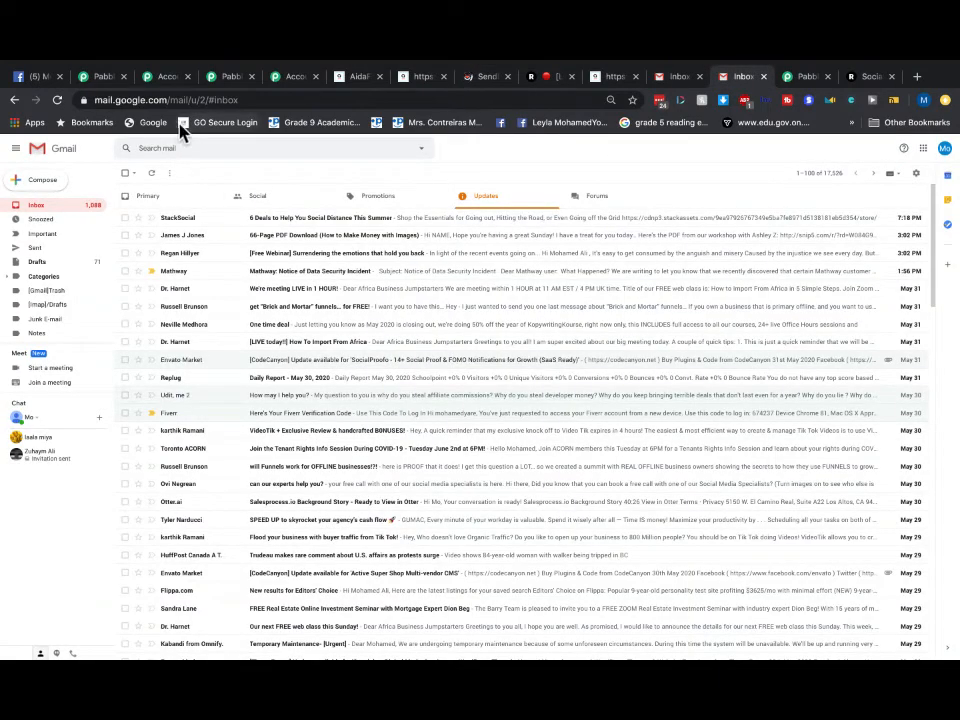
click(42, 210)
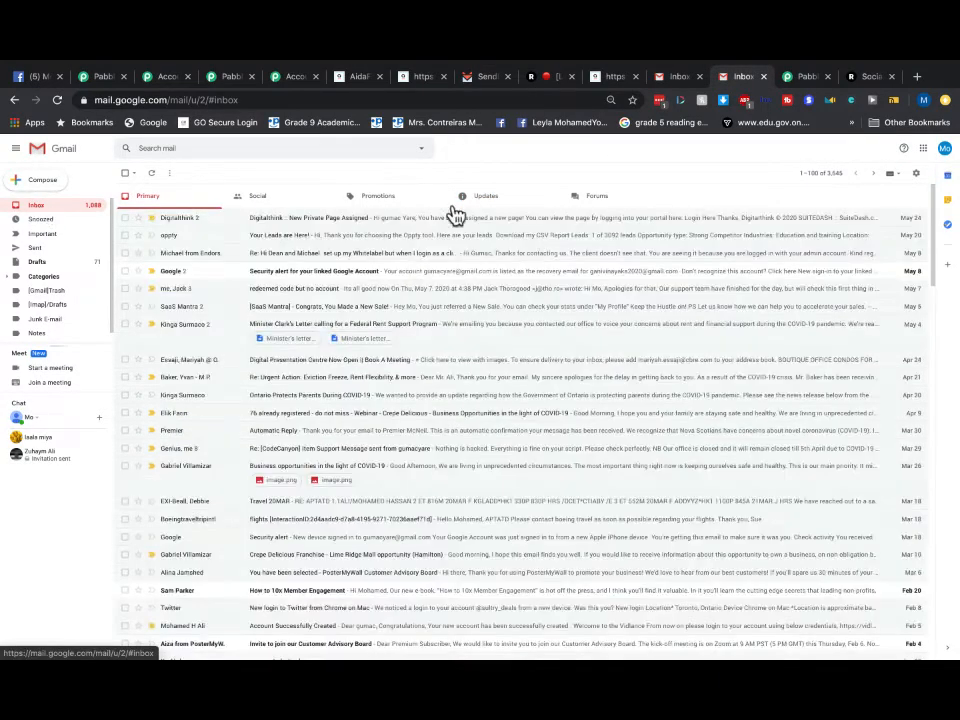
click(386, 197)
click(500, 201)
click(586, 202)
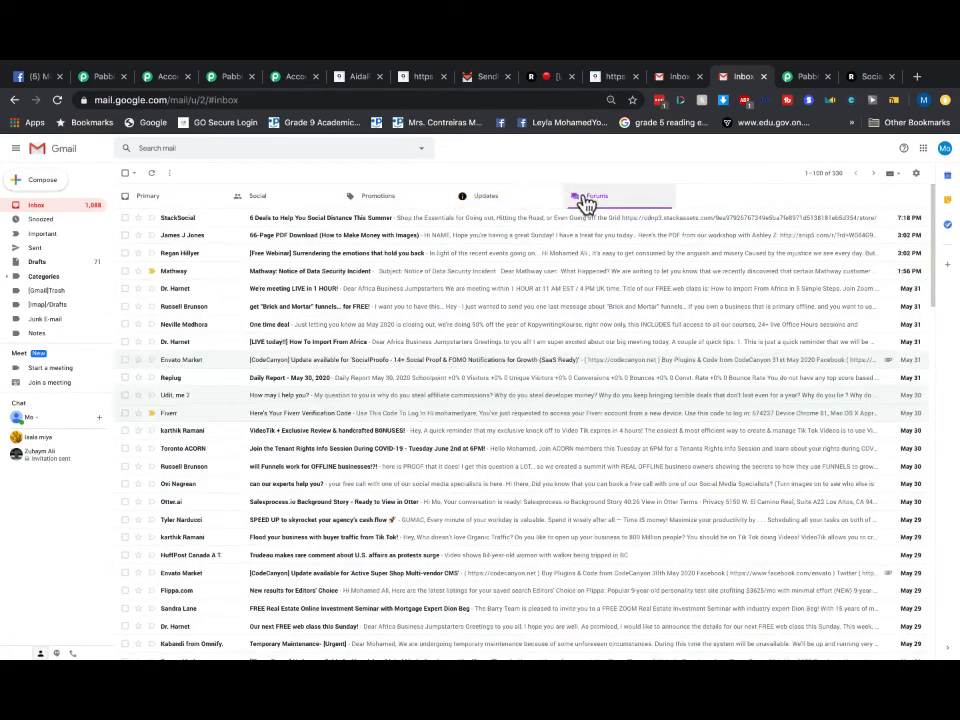
click(425, 202)
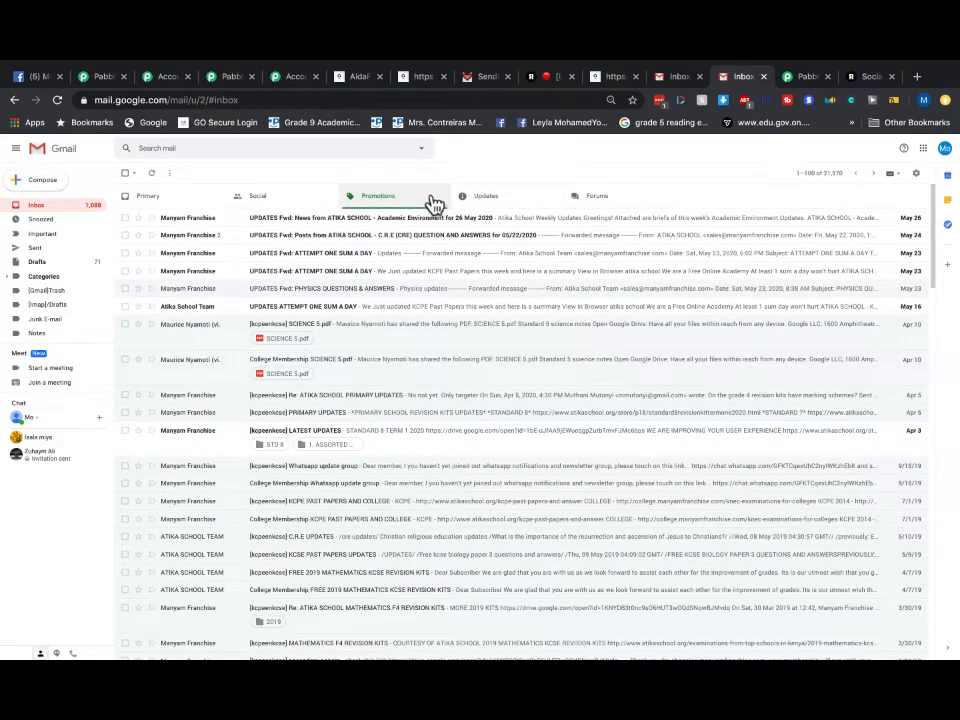
click(487, 199)
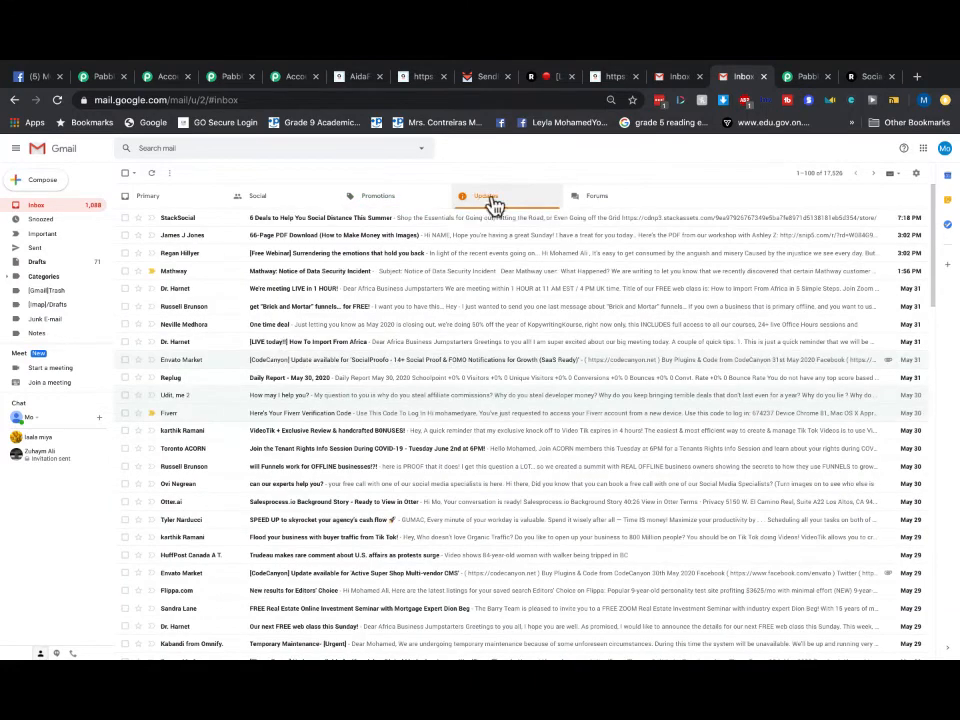
click(170, 201)
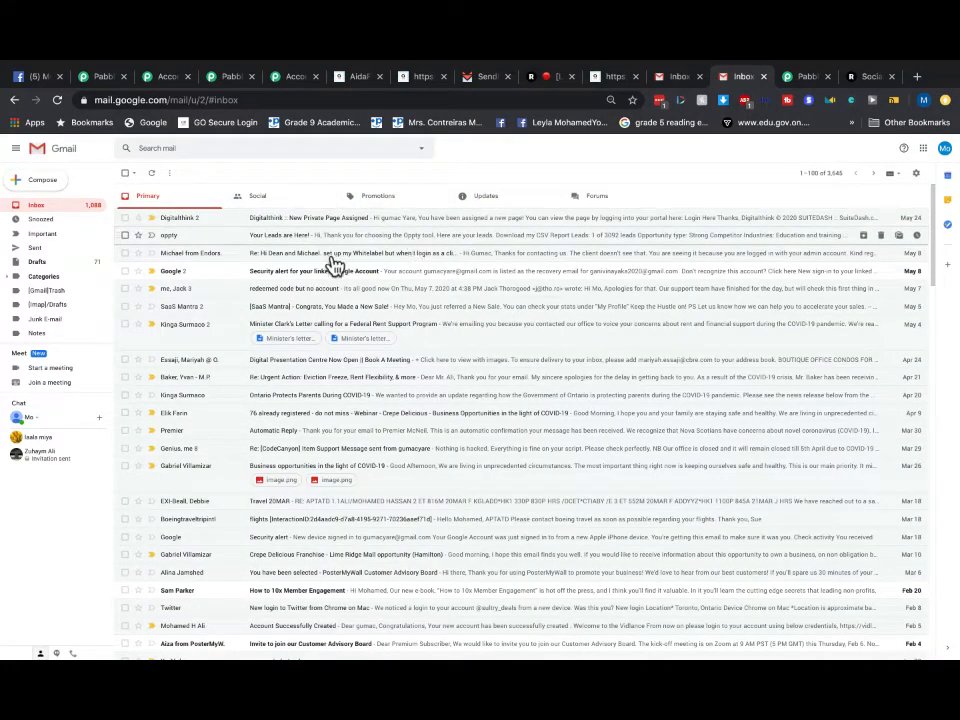
click(595, 195)
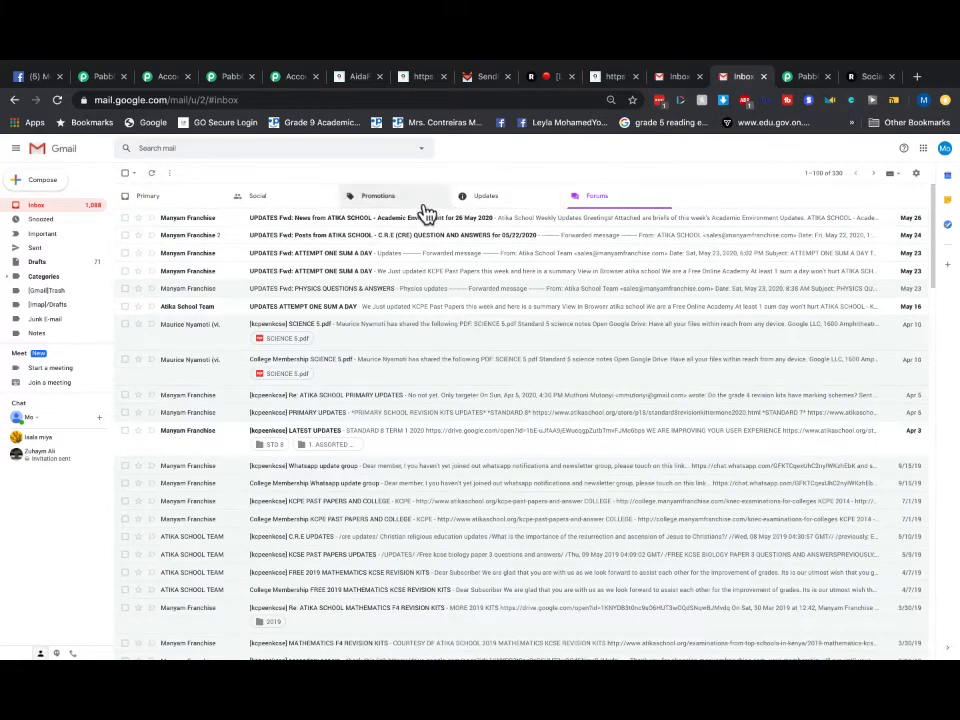
click(678, 78)
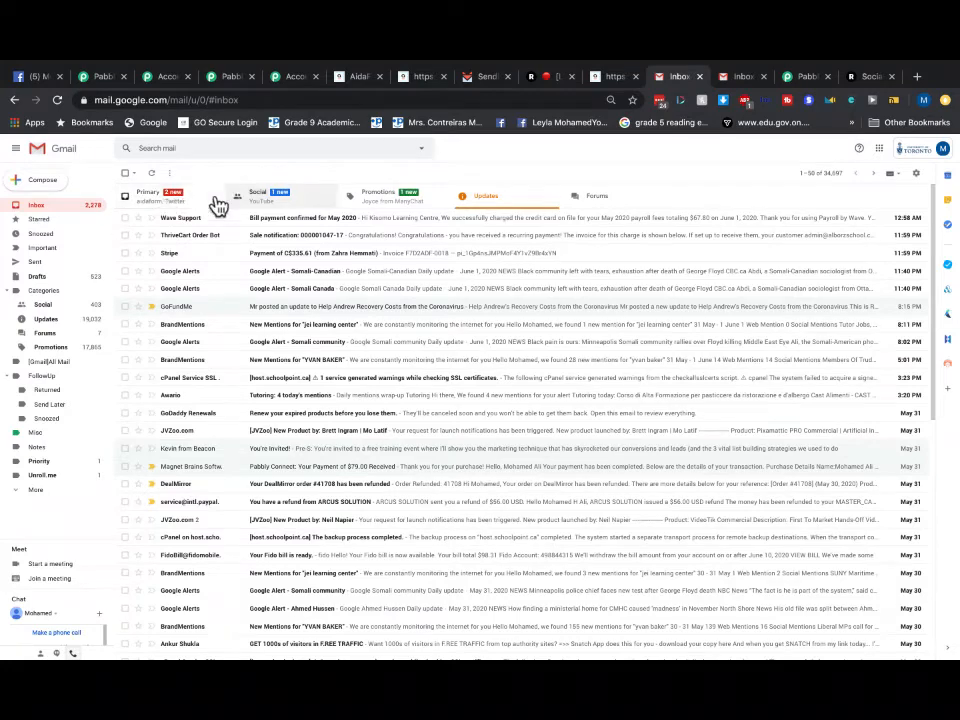
click(741, 79)
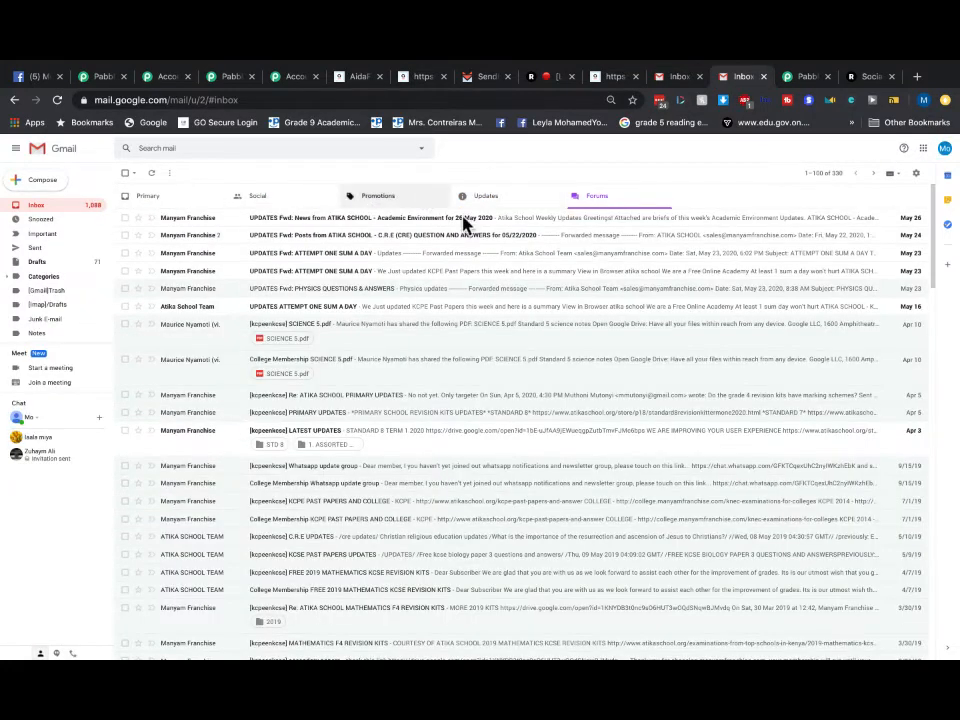
click(482, 200)
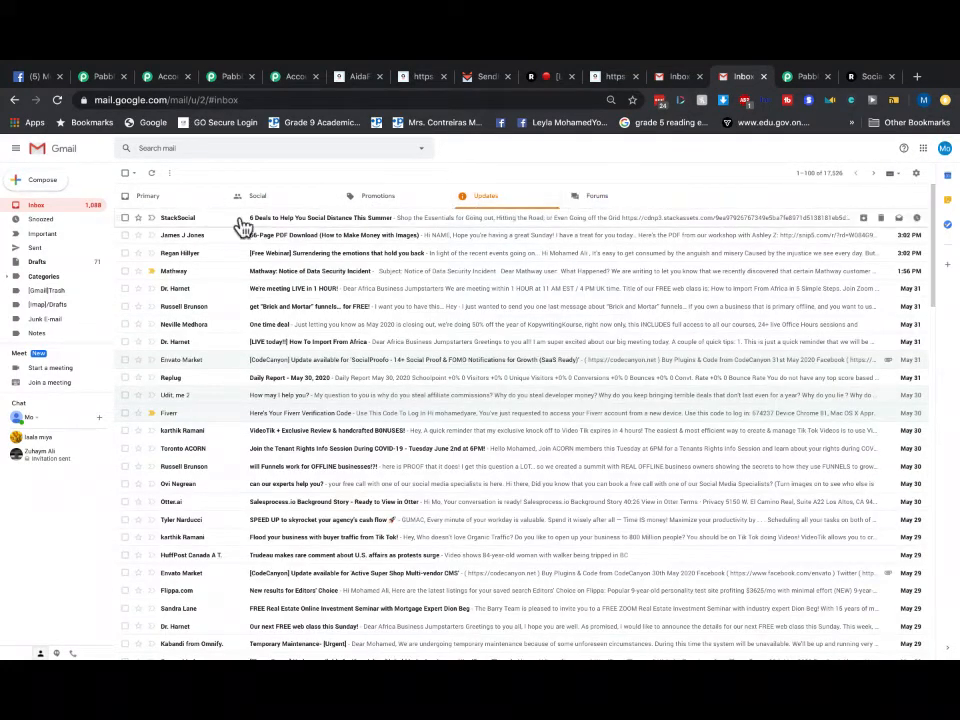
click(476, 79)
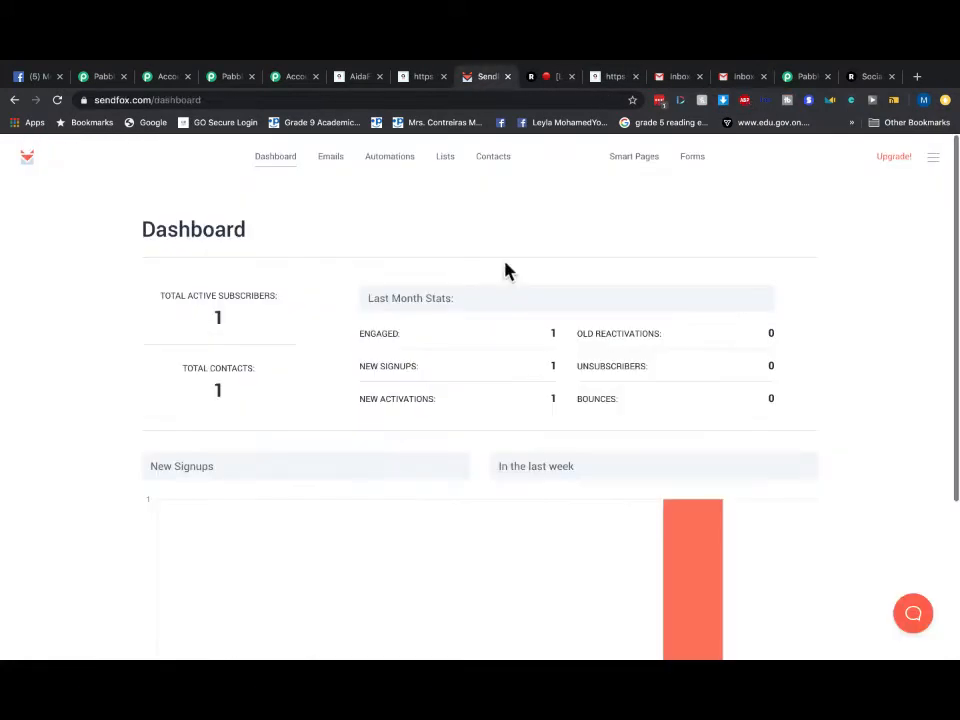
- Reload the SendFox dashboard and reopen the 'my site' Welcome Email Series from Automations
scroll(513, 380, down, 2)
scroll(530, 377, up, 2)
click(277, 157)
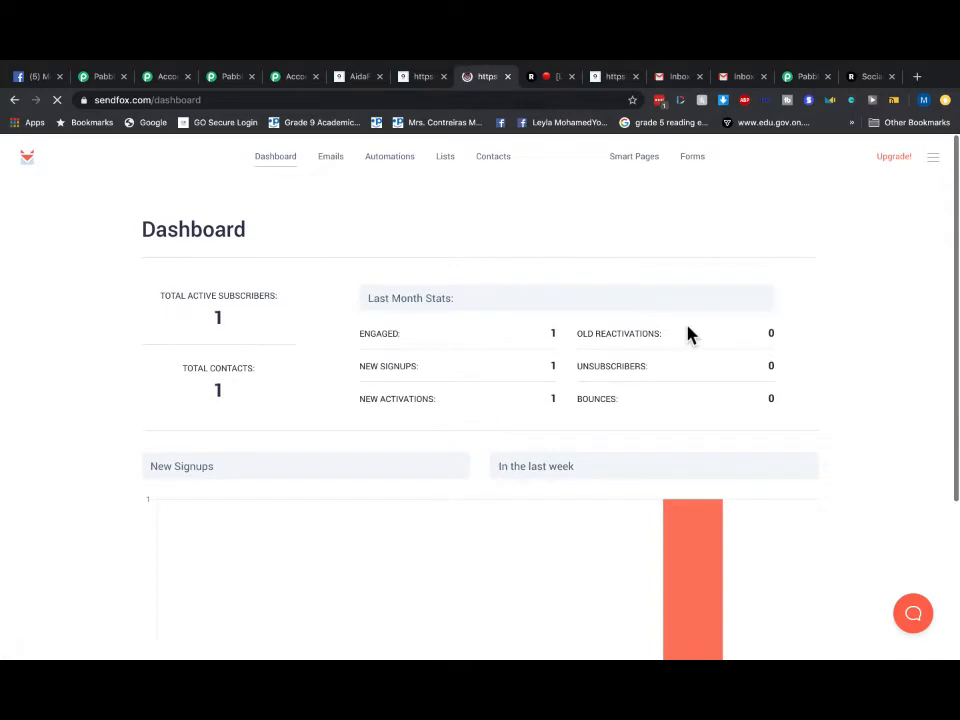
click(388, 160)
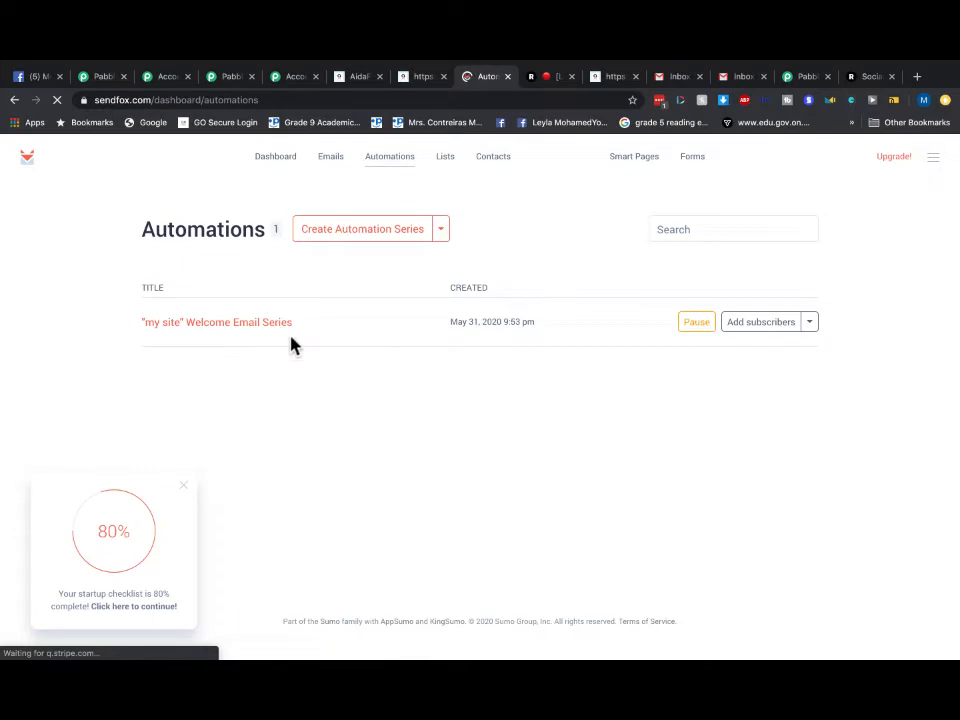
click(240, 324)
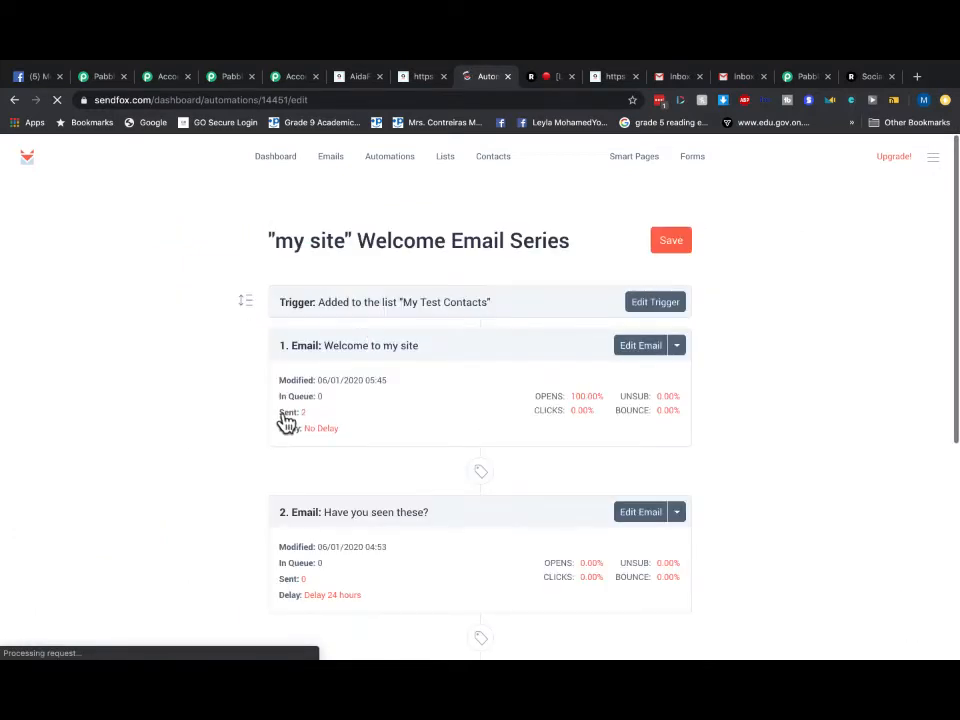
scroll(571, 373, down, 2)
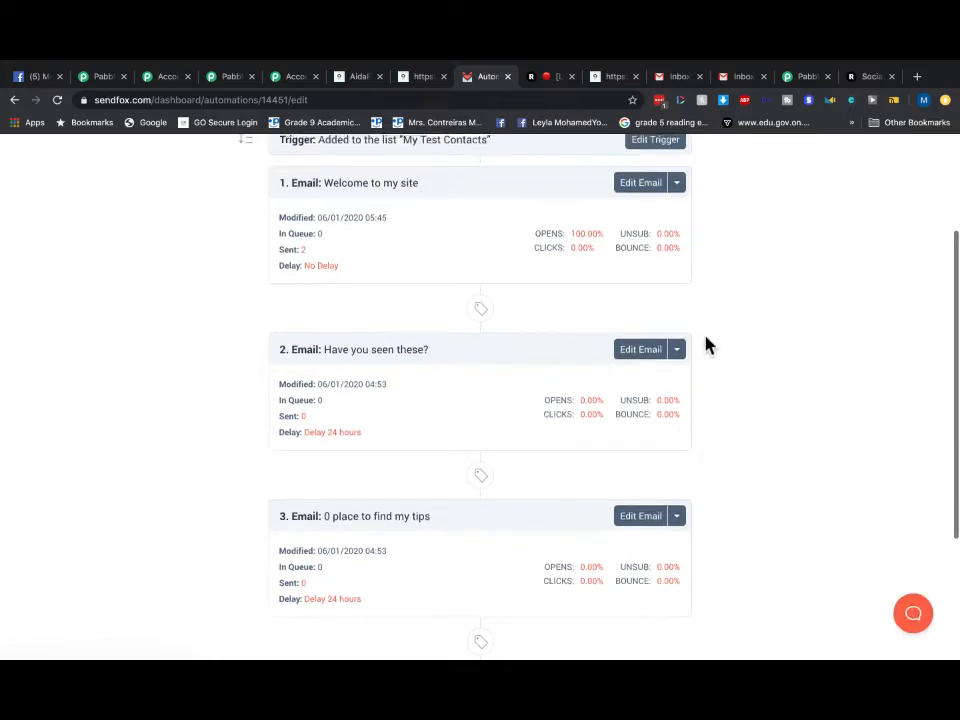
scroll(703, 347, up, 2)
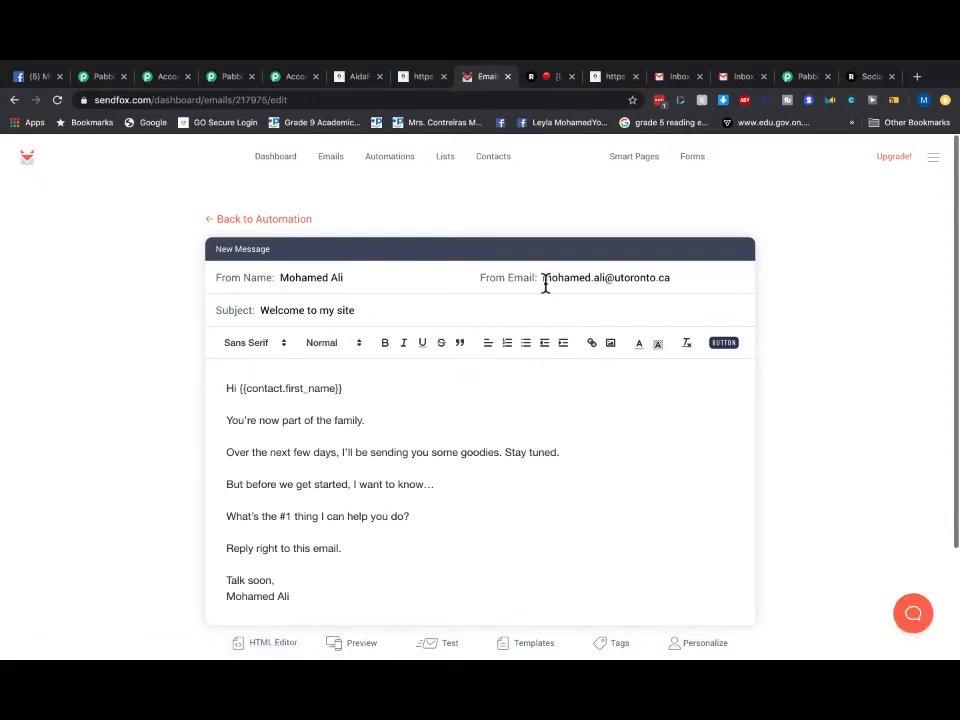
- Change the 'Welcome to my site' email's subject to TEST and save it
scroll(470, 390, down, 3)
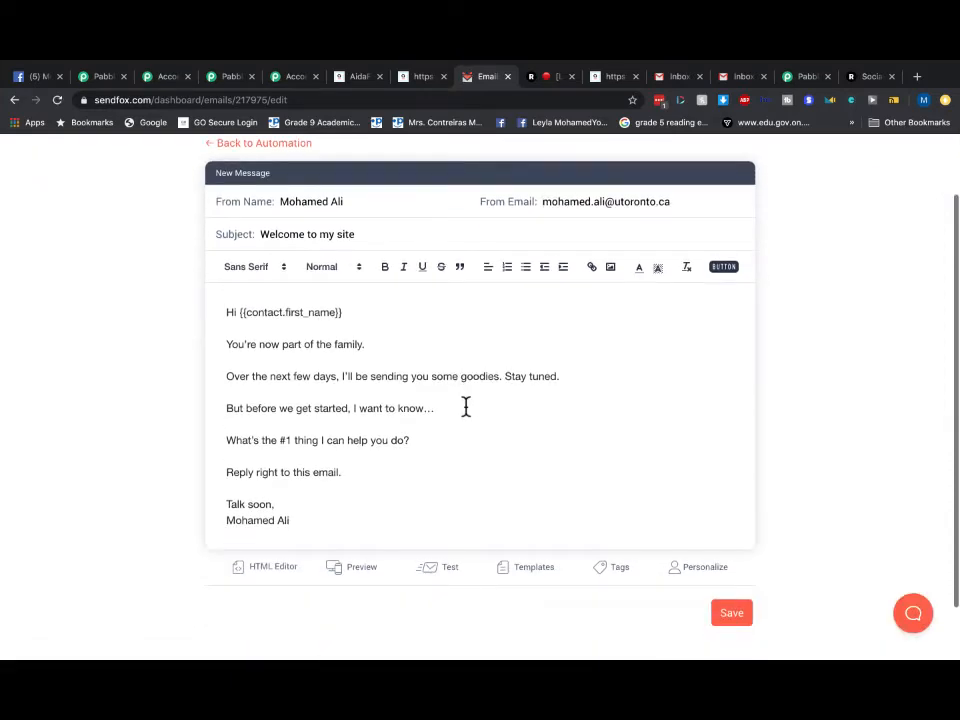
triple_click(365, 240)
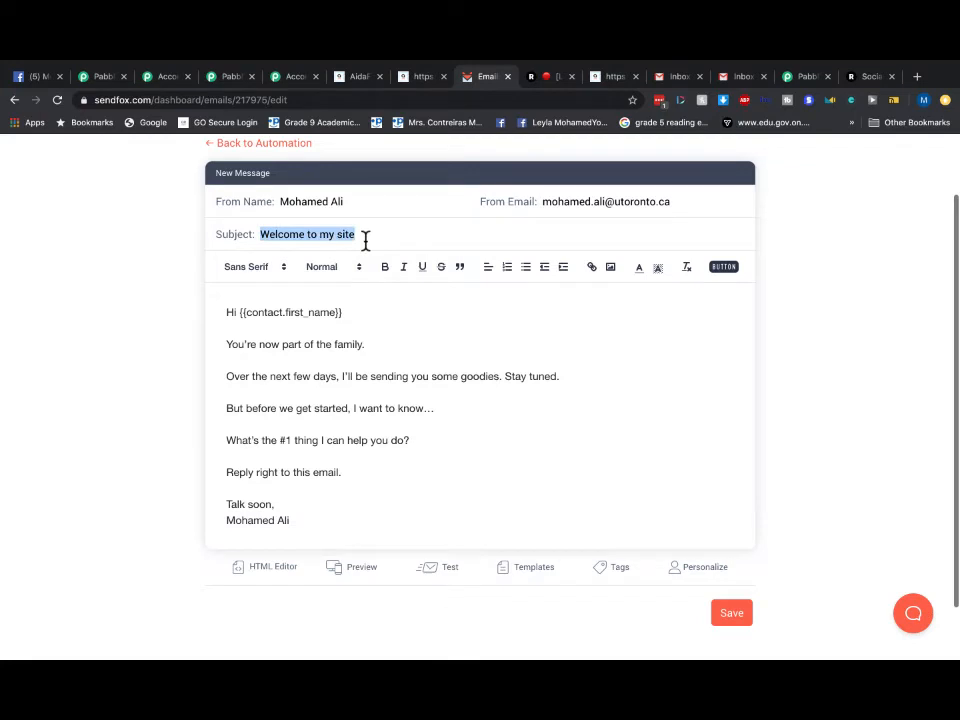
text(TEST)
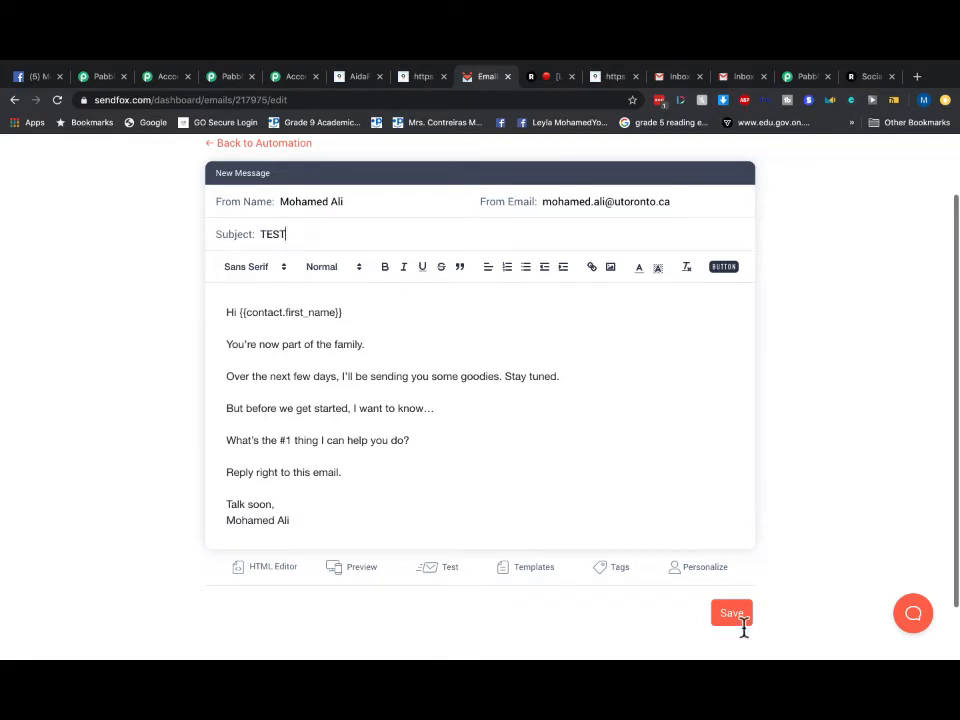
click(735, 626)
scroll(379, 313, up, 2)
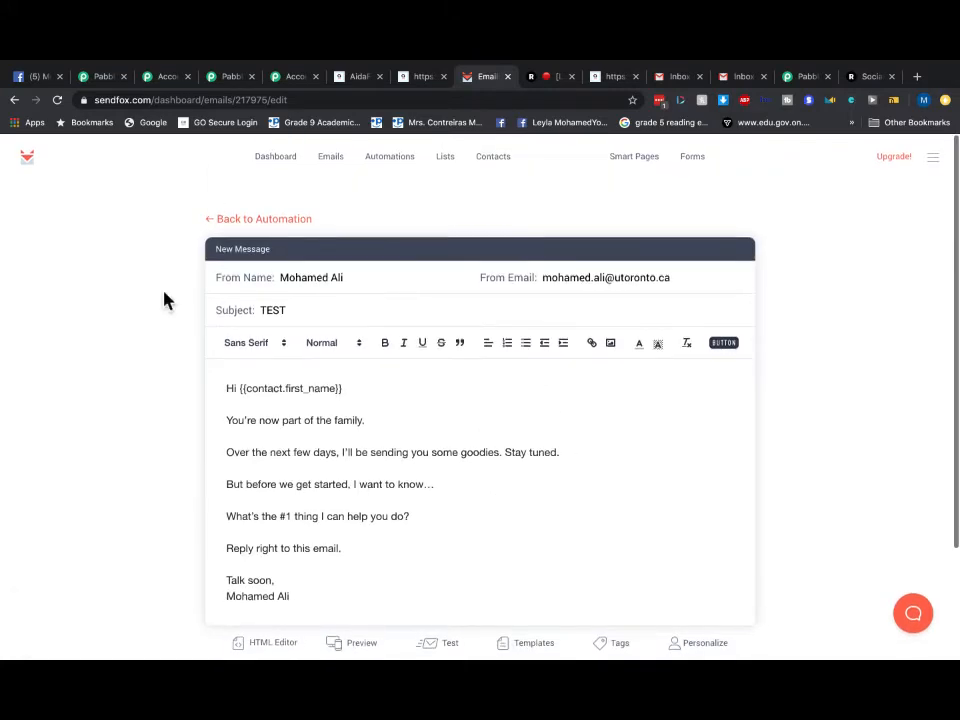
scroll(505, 395, down, 3)
scroll(505, 393, up, 1)
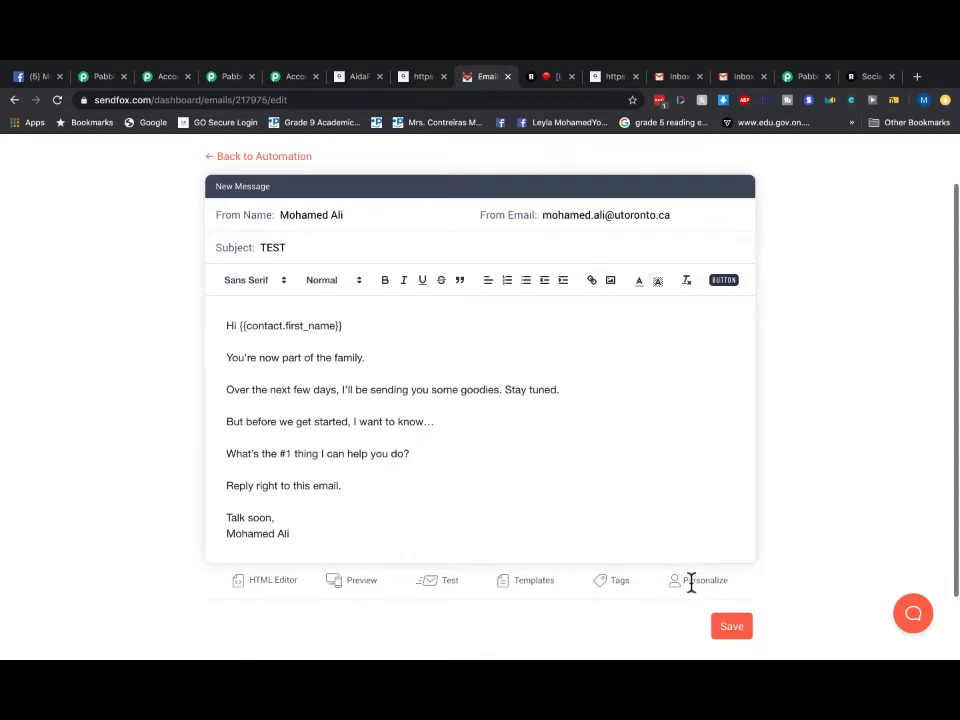
click(728, 626)
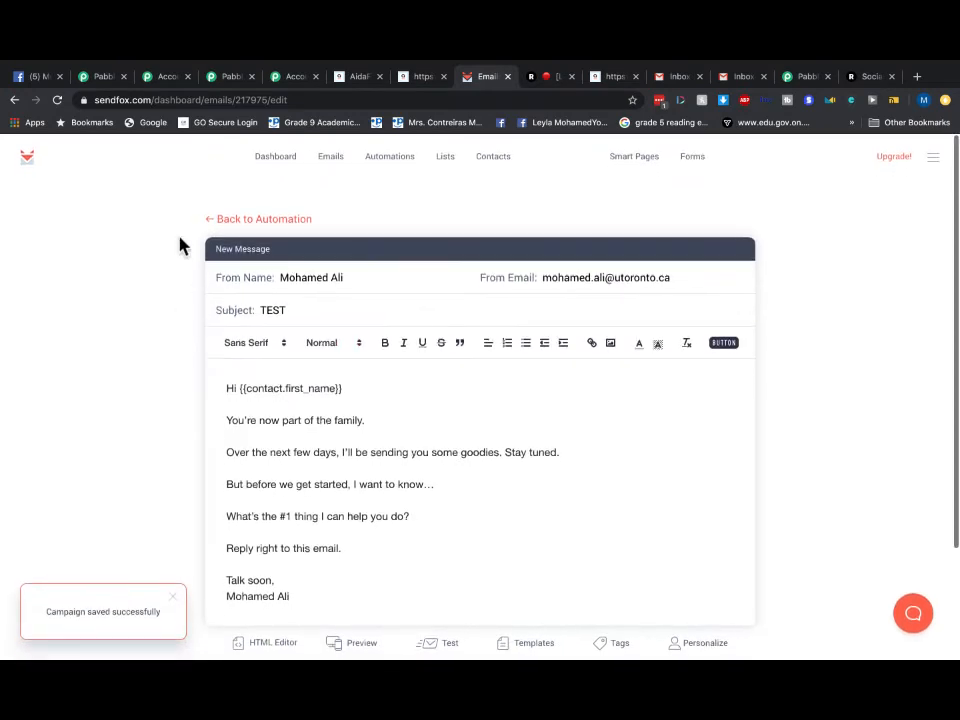
- Return to the 'my site' series overview and move on to the emails overview
click(235, 223)
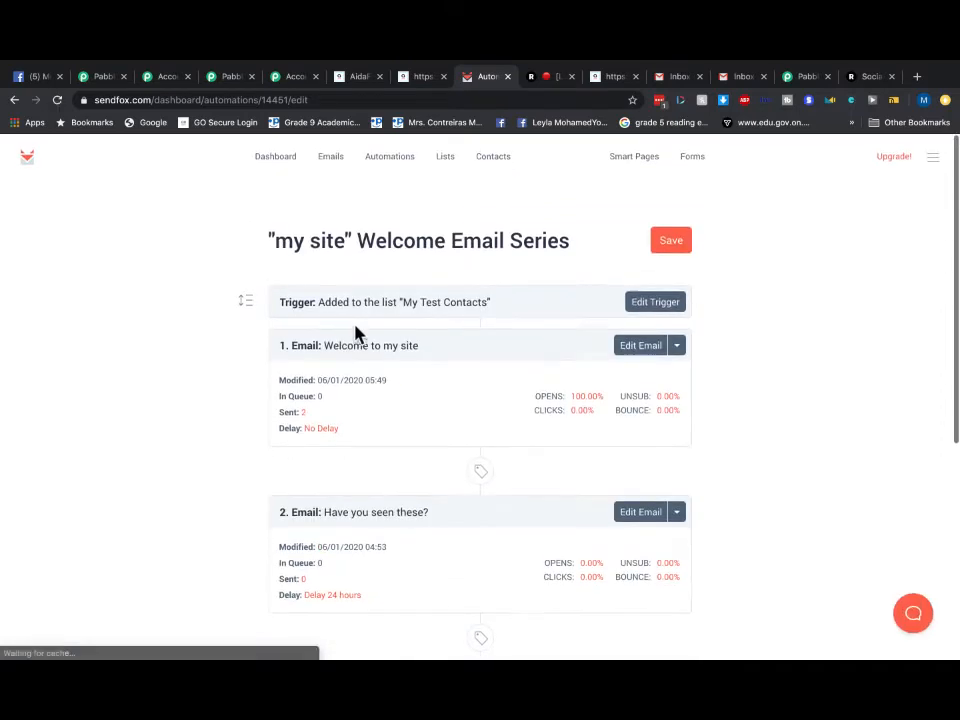
scroll(358, 332, down, 2)
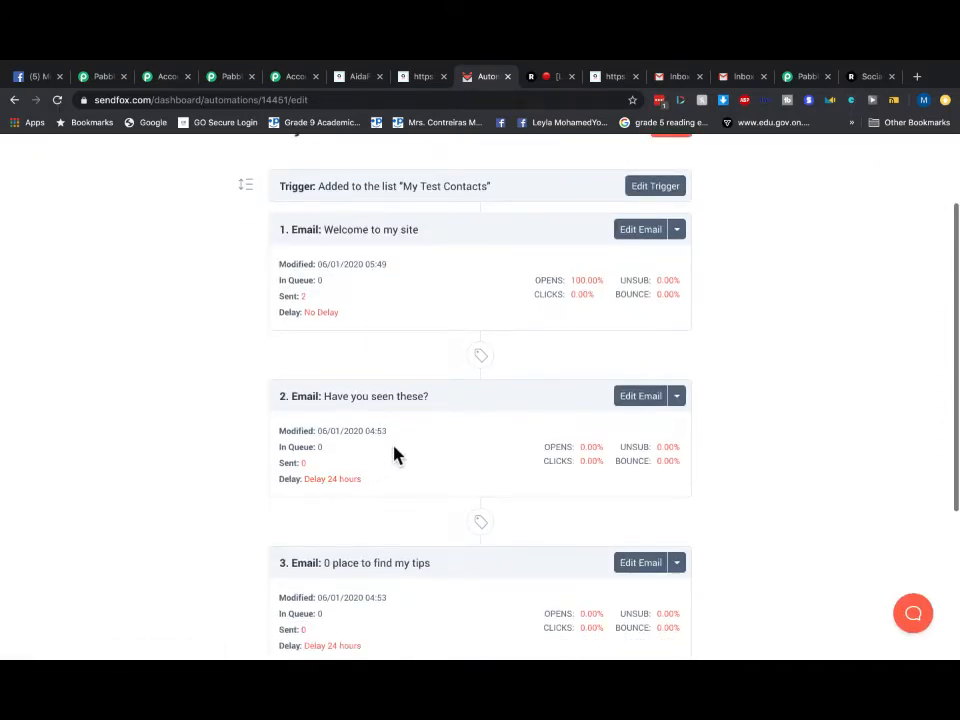
scroll(394, 456, down, 2)
scroll(422, 409, up, 4)
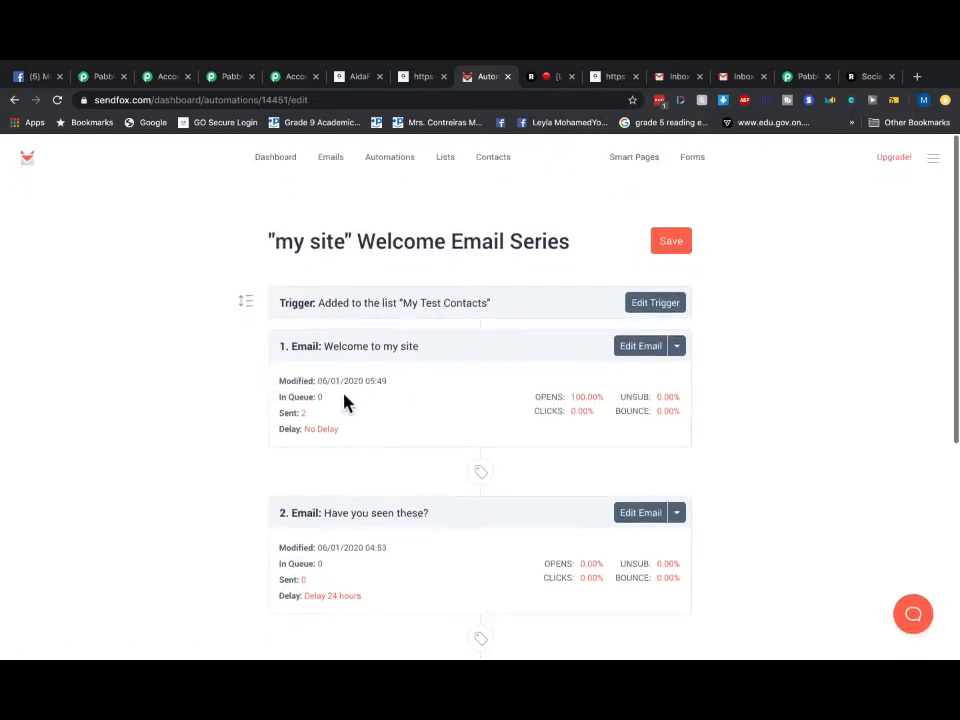
click(330, 160)
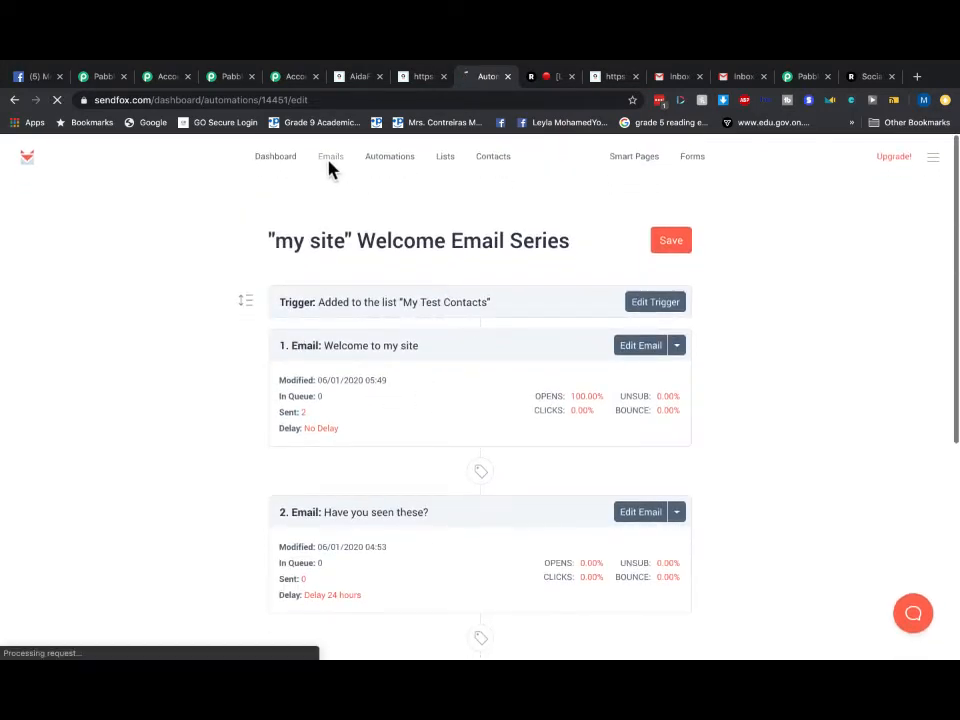
- View My Test Contacts with its one active subscriber, check the dashboard, then switch to Gmail
click(449, 162)
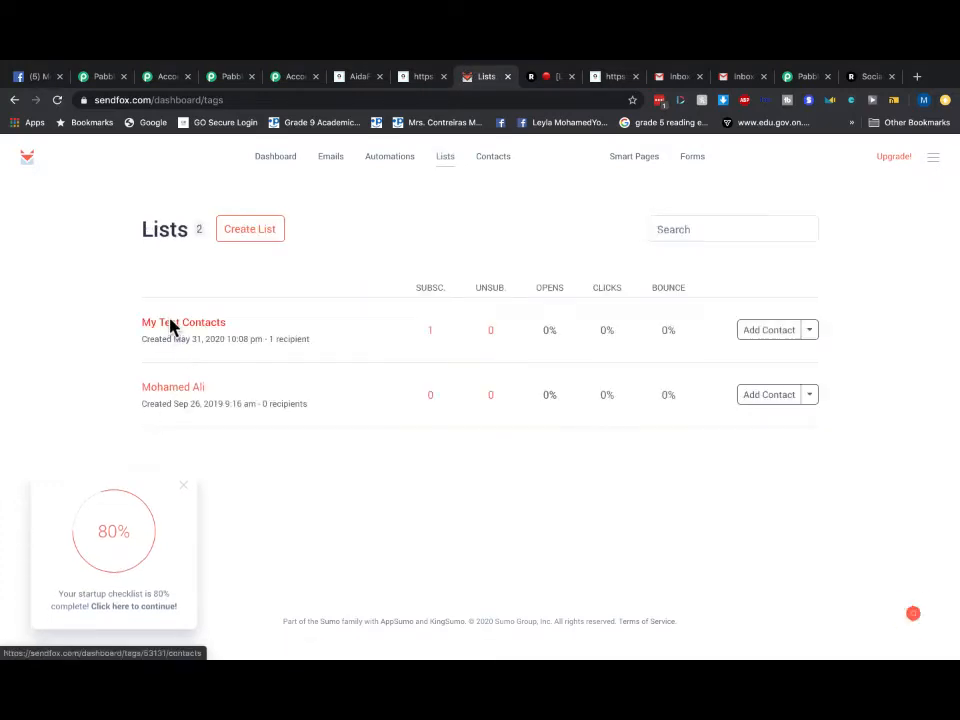
click(170, 325)
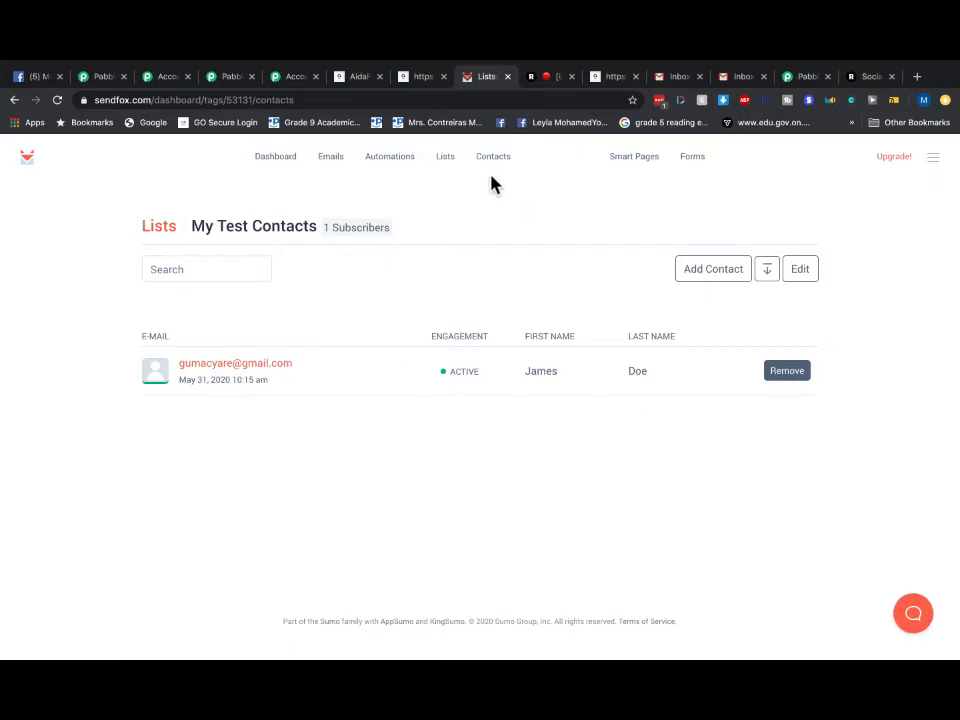
click(270, 161)
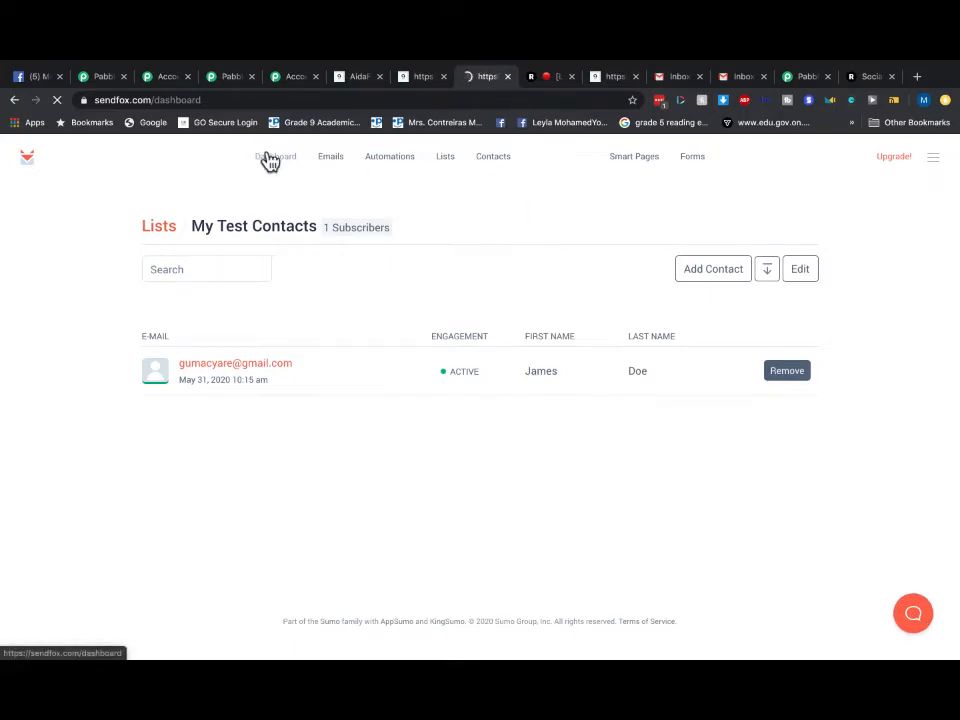
click(741, 77)
- Check the Promotions, Forums and Primary inbox categories for the welcome email
click(378, 204)
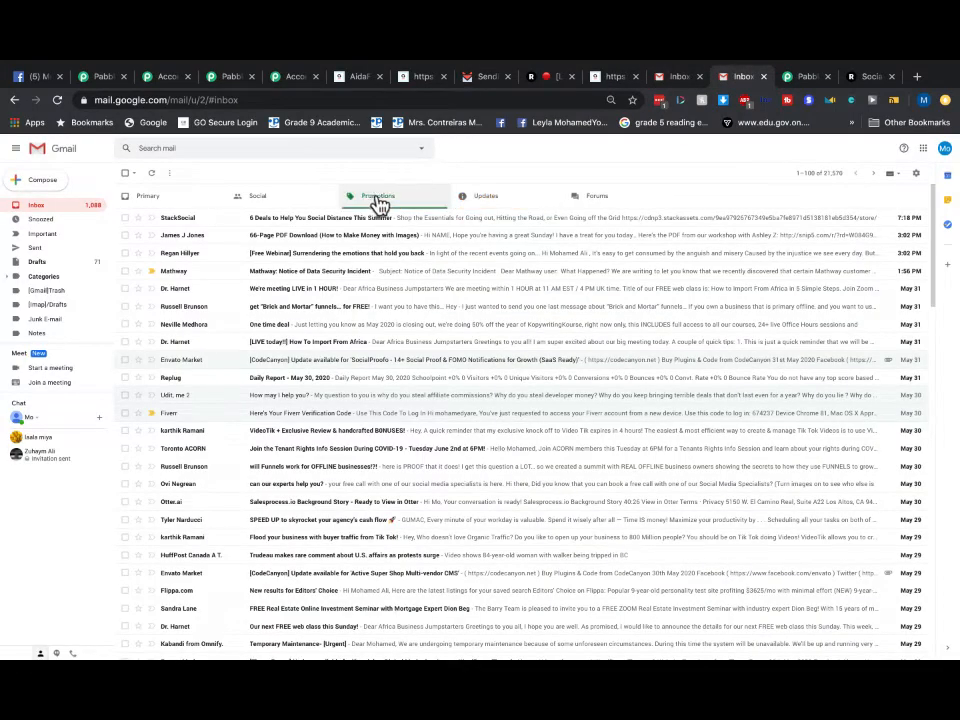
click(600, 208)
click(157, 207)
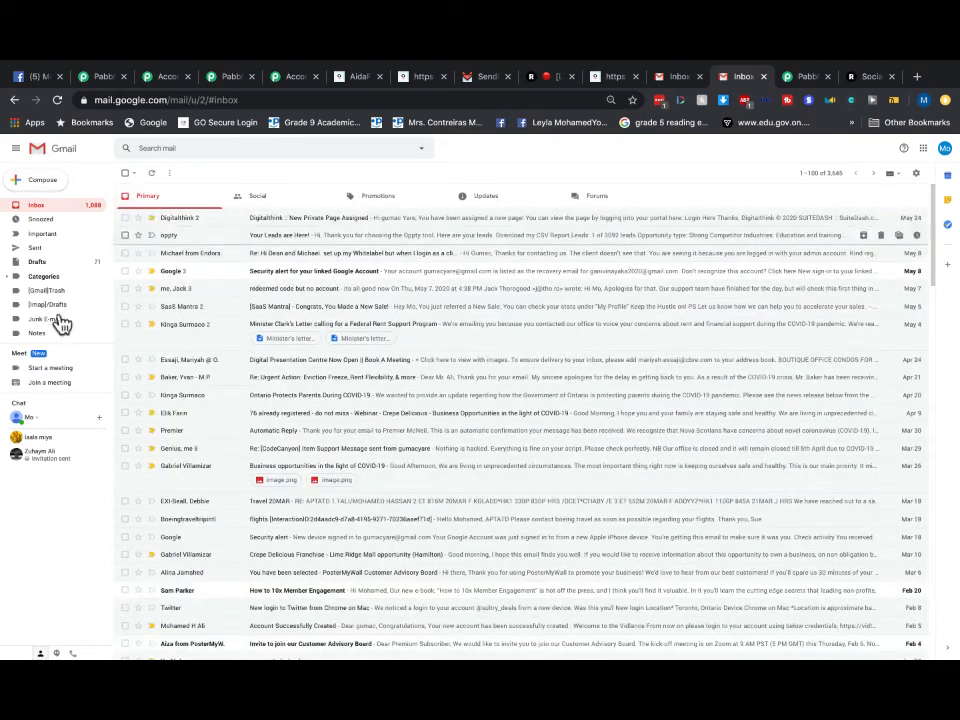
scroll(58, 300, down, 1)
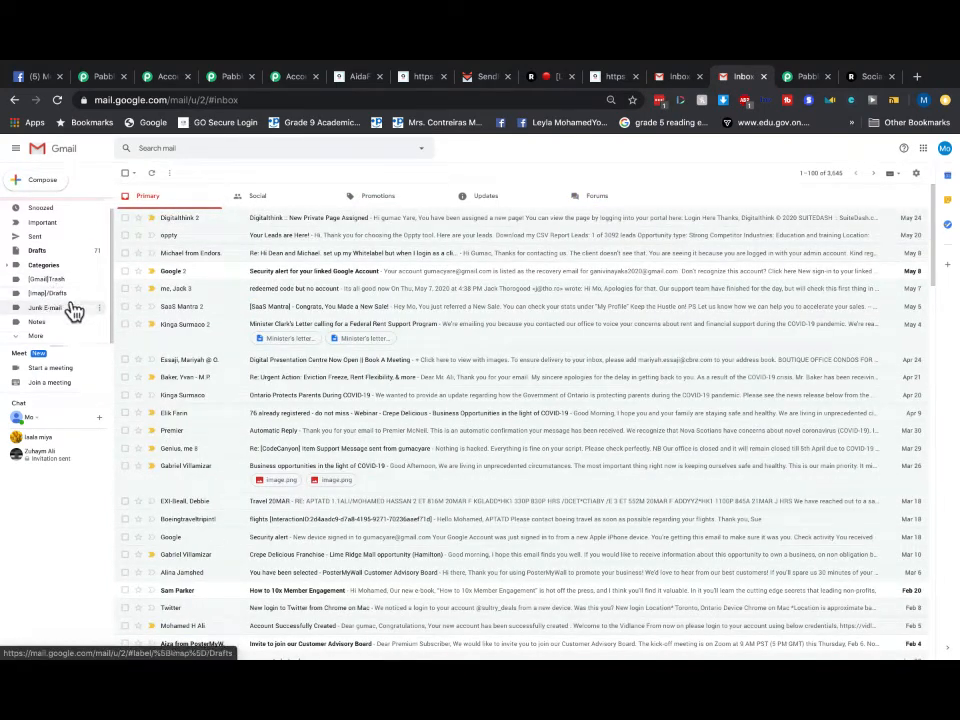
- Check the Junk E-mail label and Spam folder, then go back to the AidaForm success page
click(64, 308)
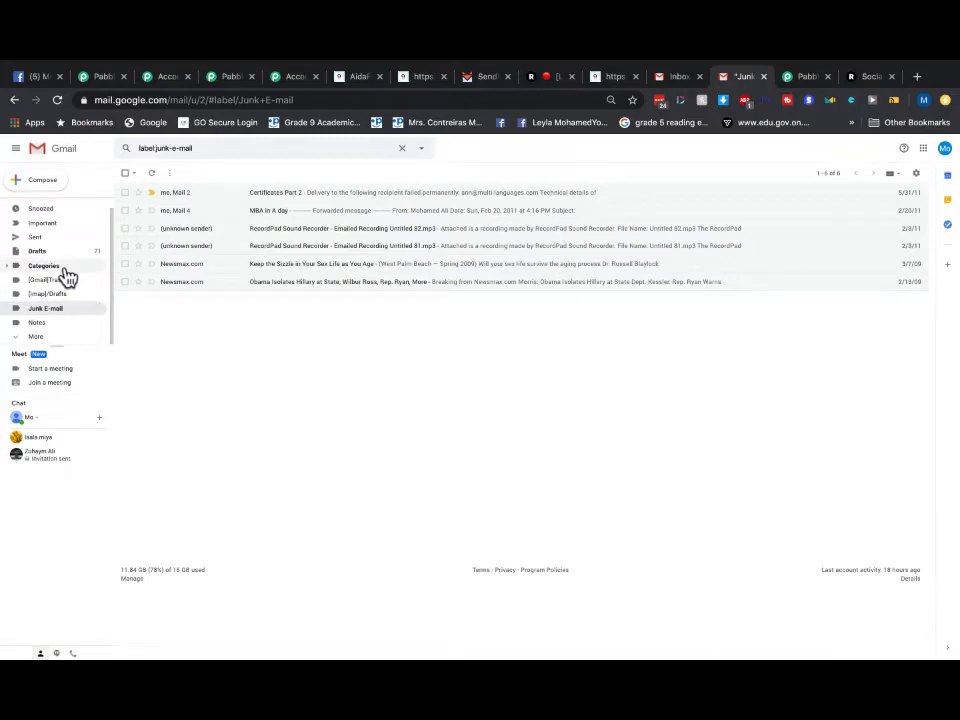
click(30, 336)
scroll(74, 296, down, 2)
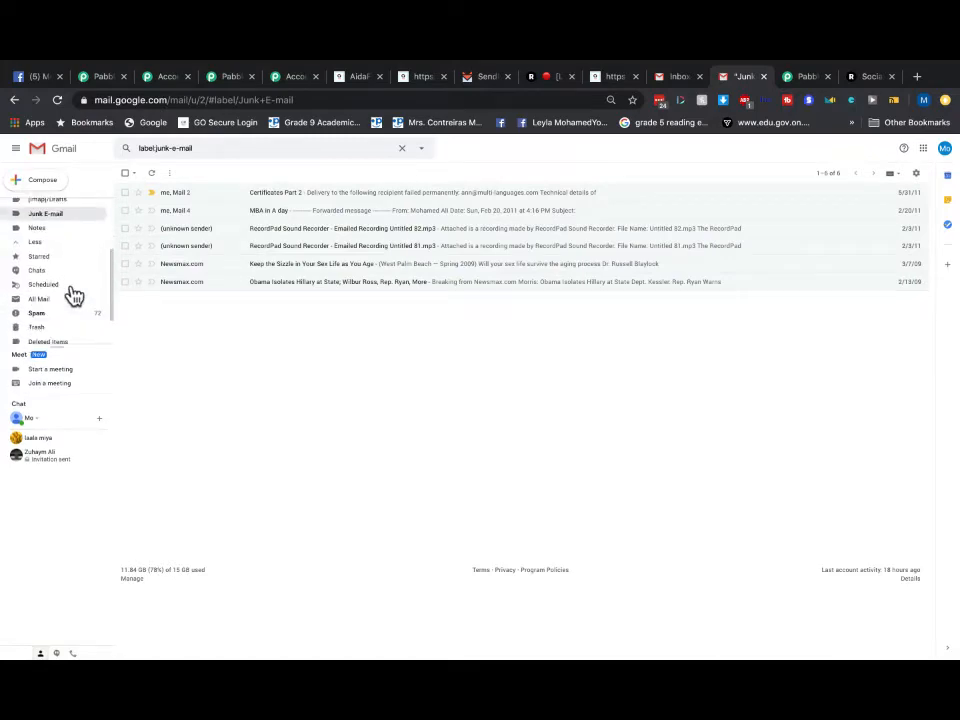
click(34, 314)
scroll(74, 263, up, 2)
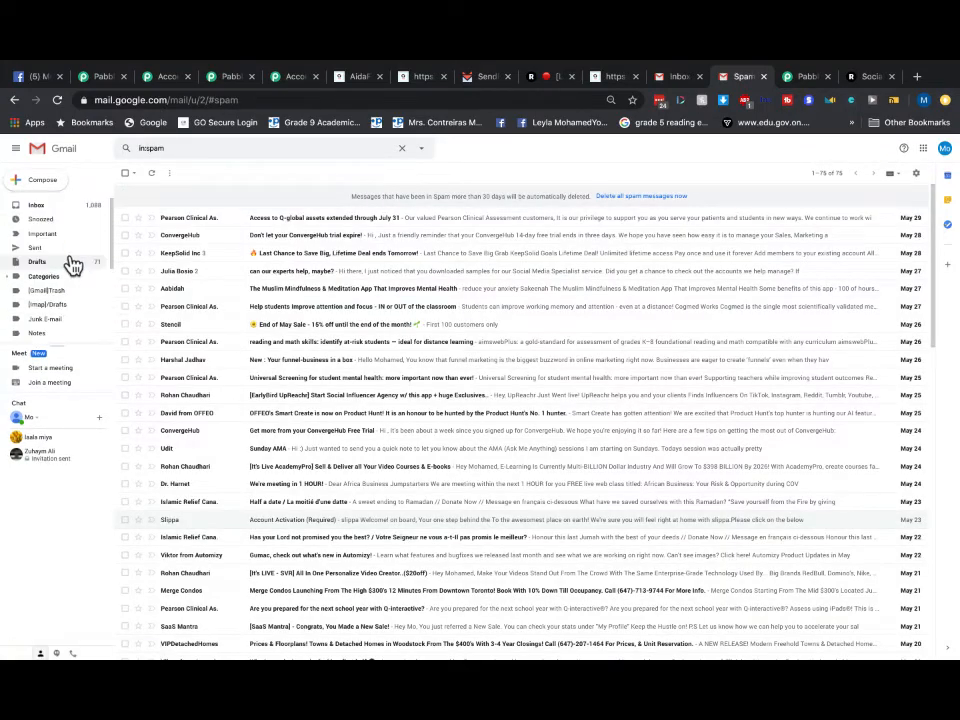
click(42, 206)
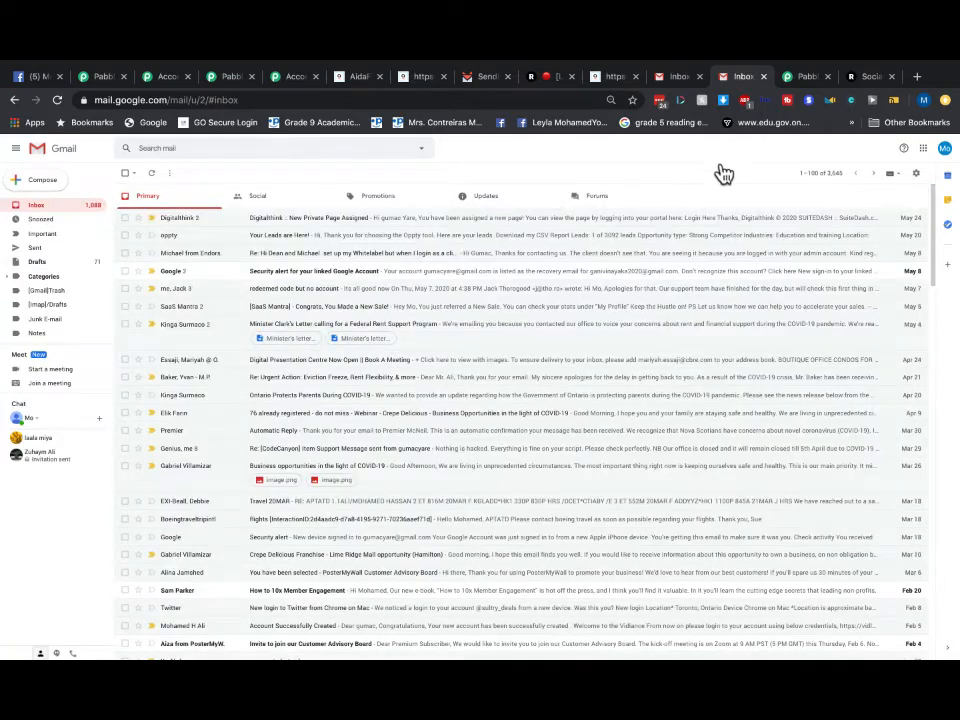
click(678, 78)
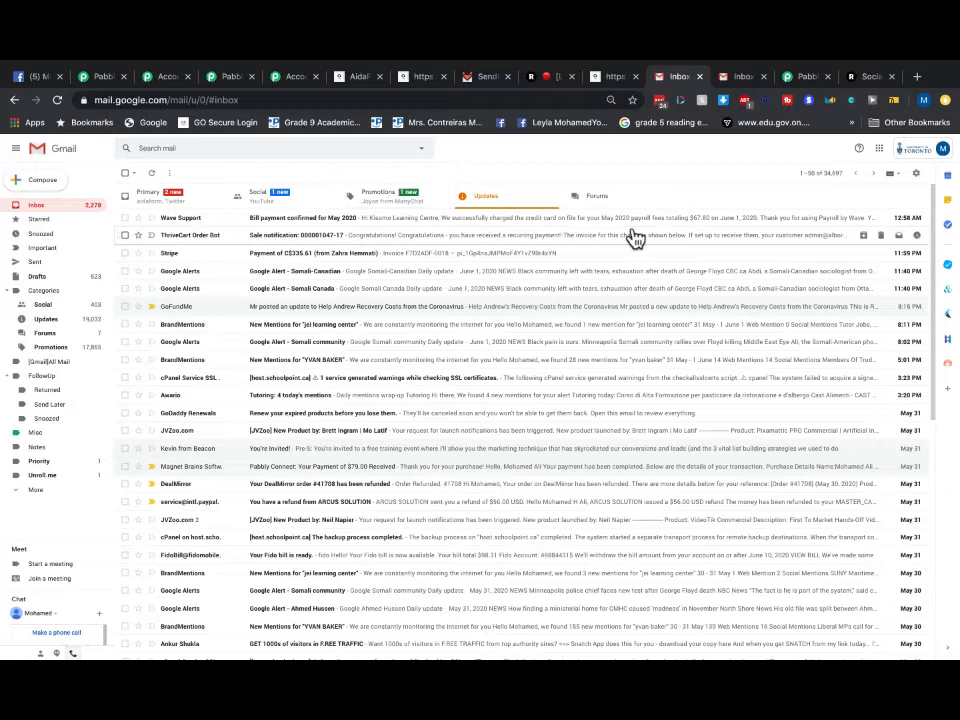
click(615, 78)
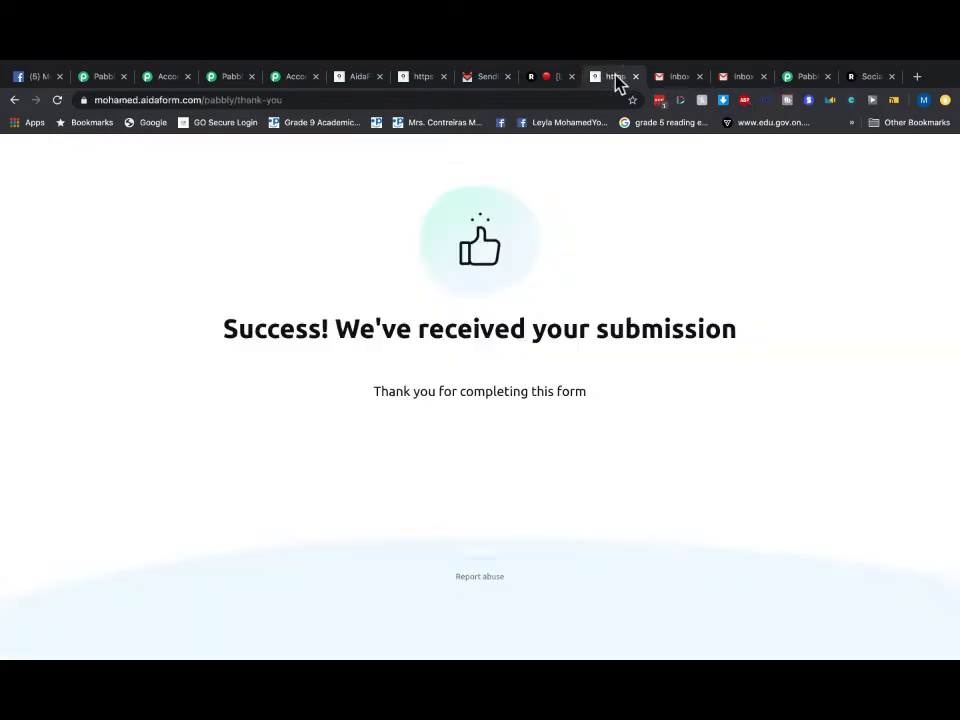
- Go from SendFox's dashboard to the Lists page, where My Test Contacts shows 1 subscriber
click(479, 88)
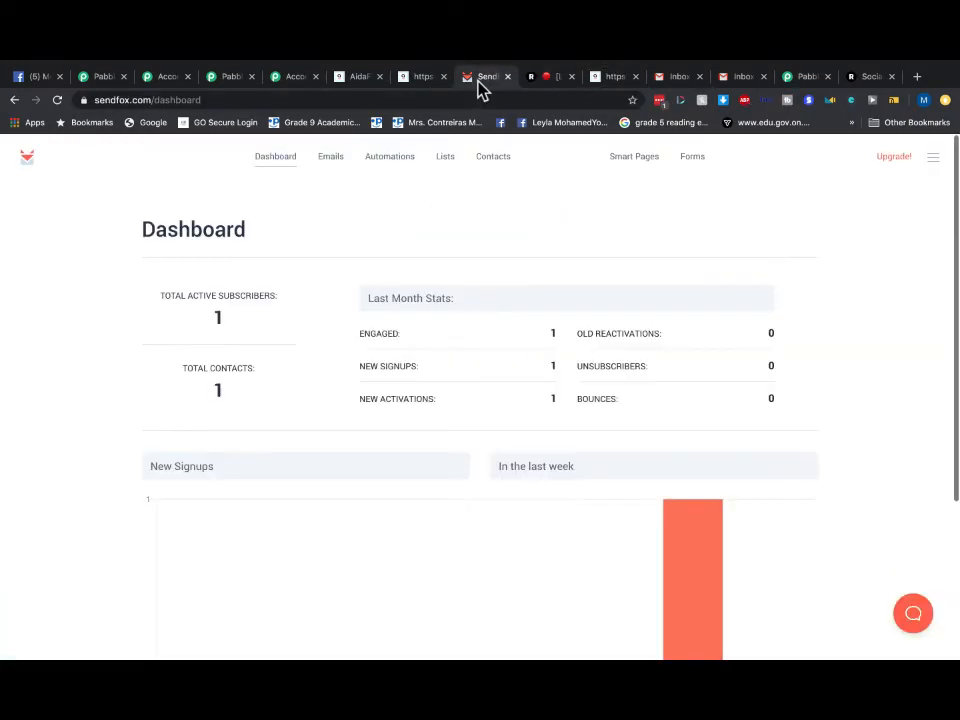
click(260, 163)
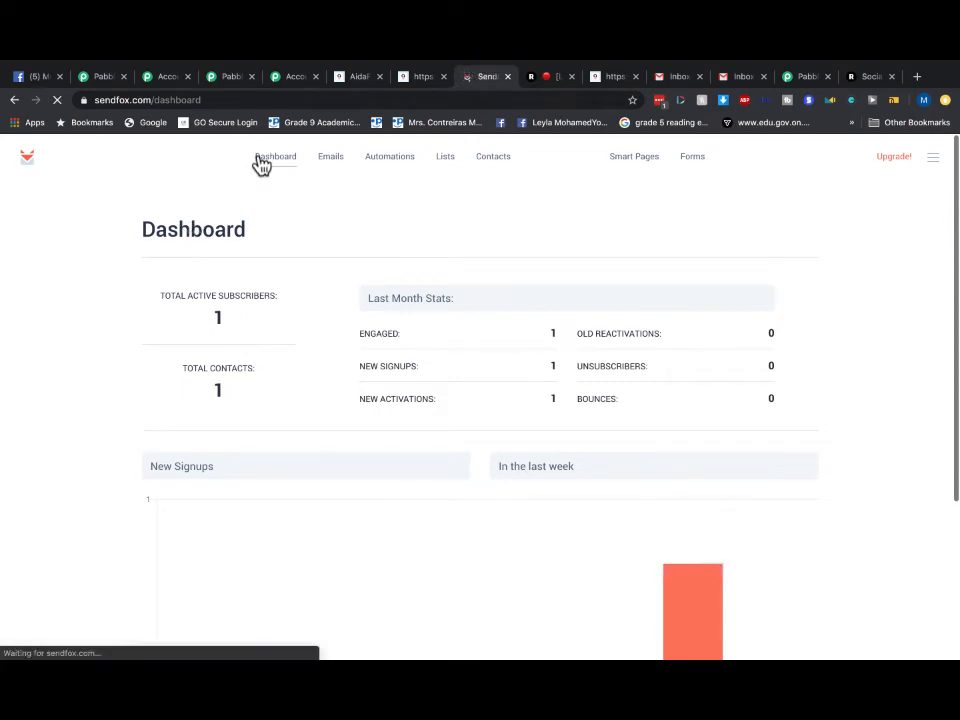
click(446, 165)
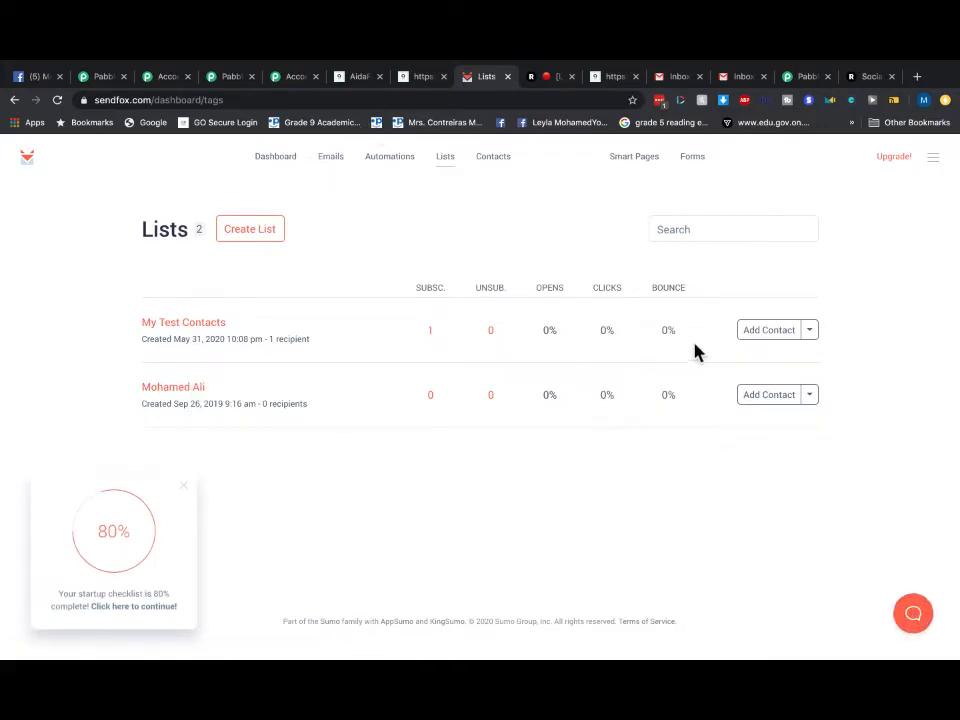
- Resave the My Test Contacts list unchanged and check that it holds one subscriber
click(810, 336)
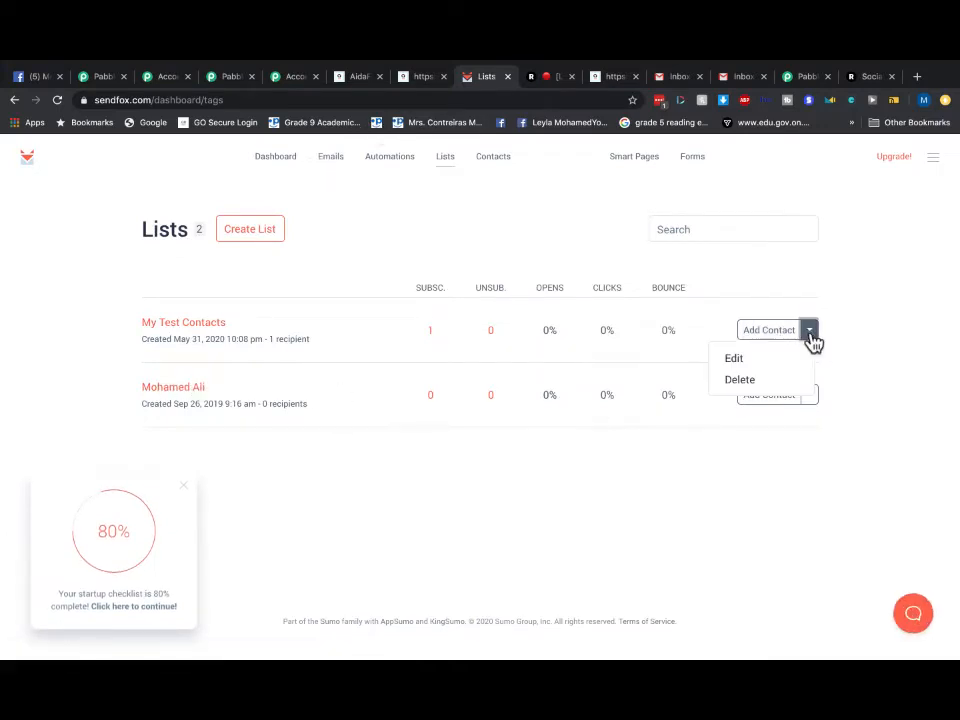
click(738, 362)
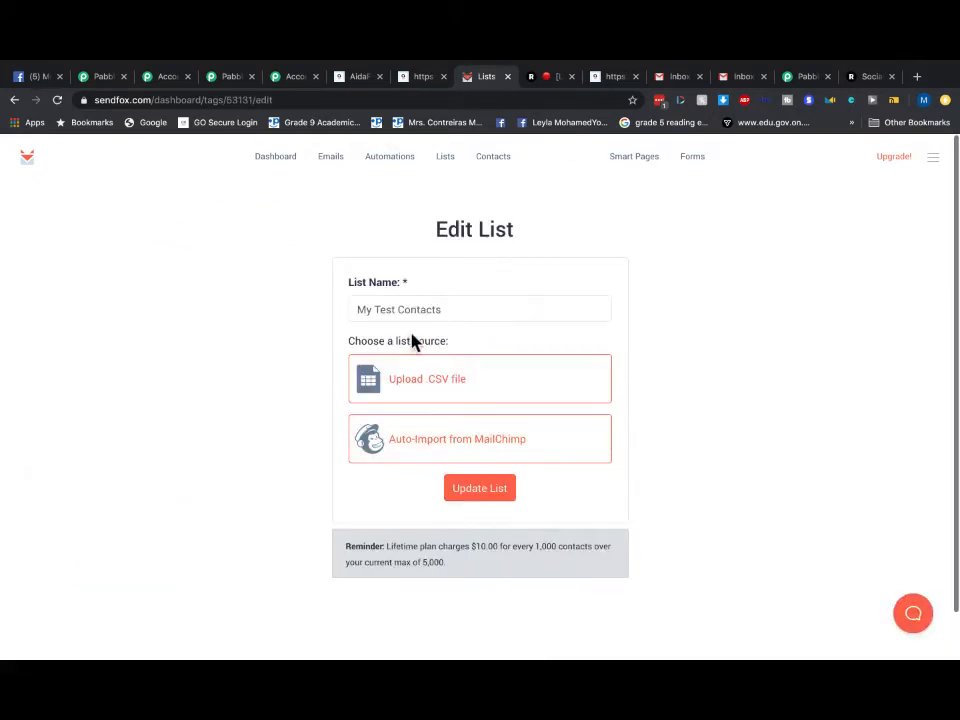
click(494, 502)
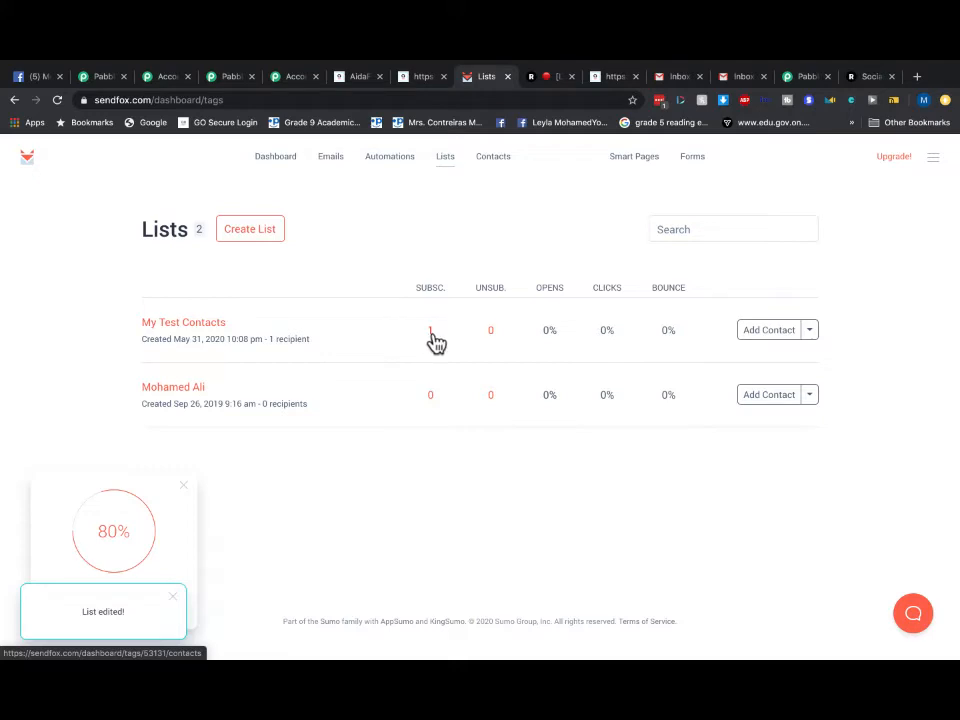
click(432, 334)
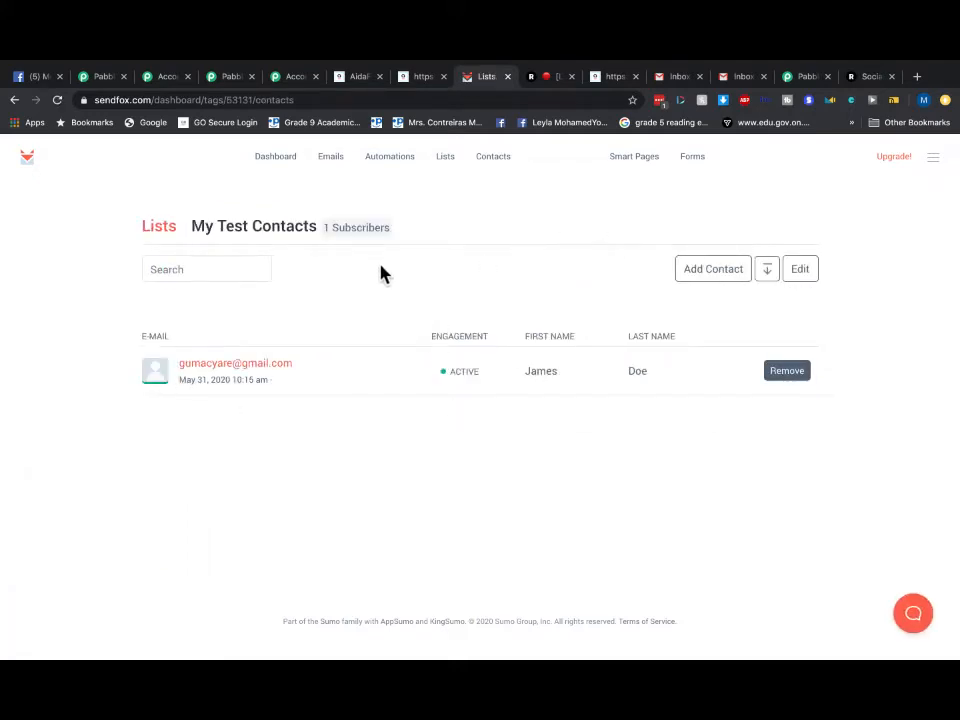
click(272, 158)
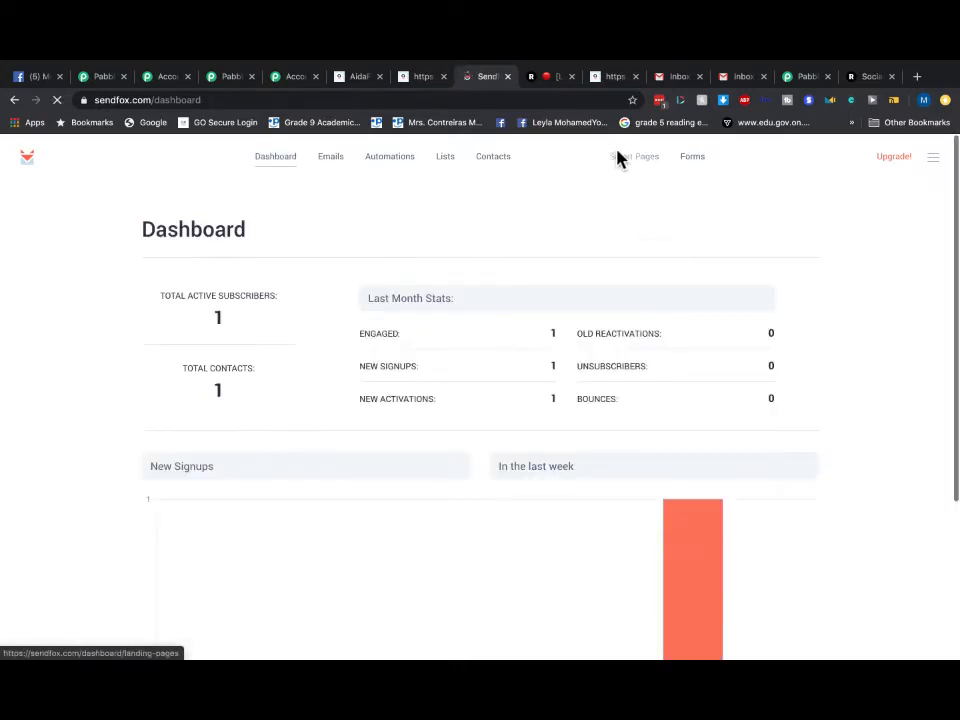
click(442, 164)
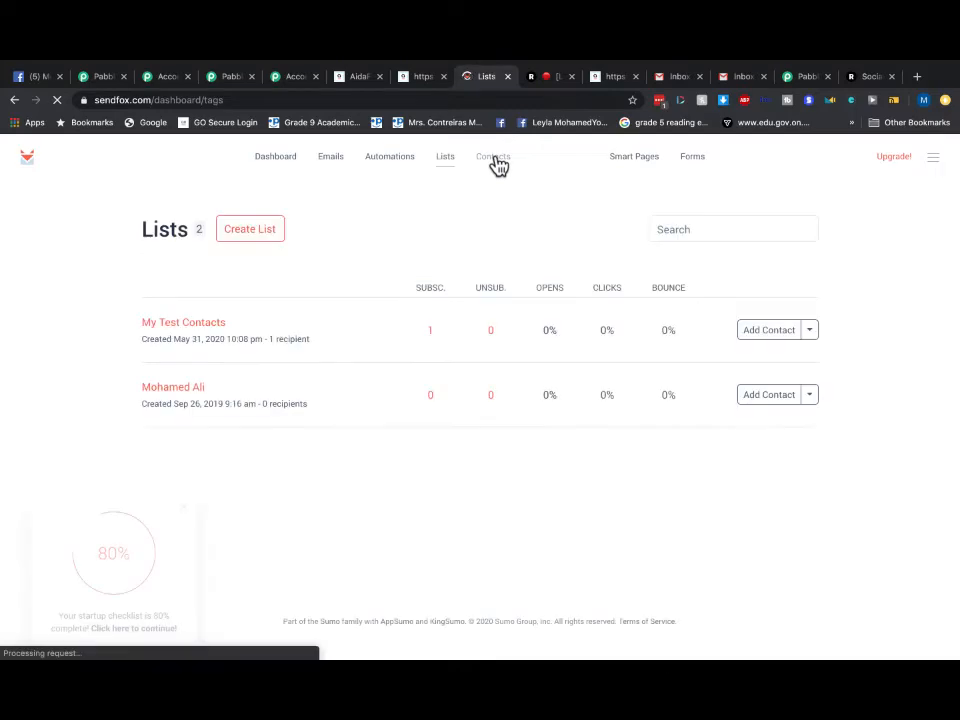
click(493, 160)
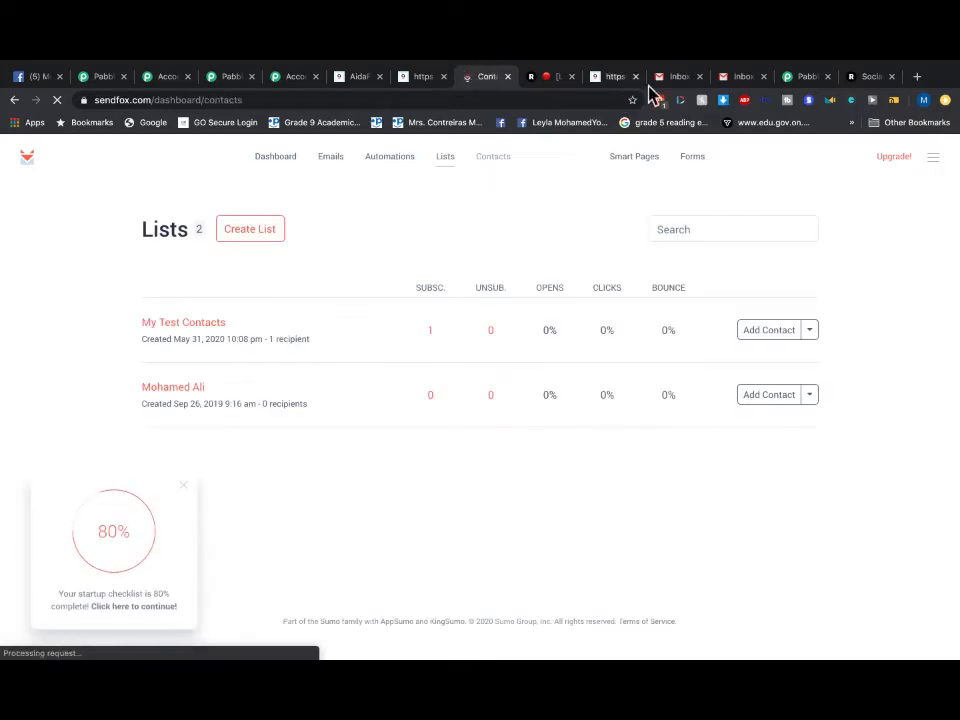
click(740, 78)
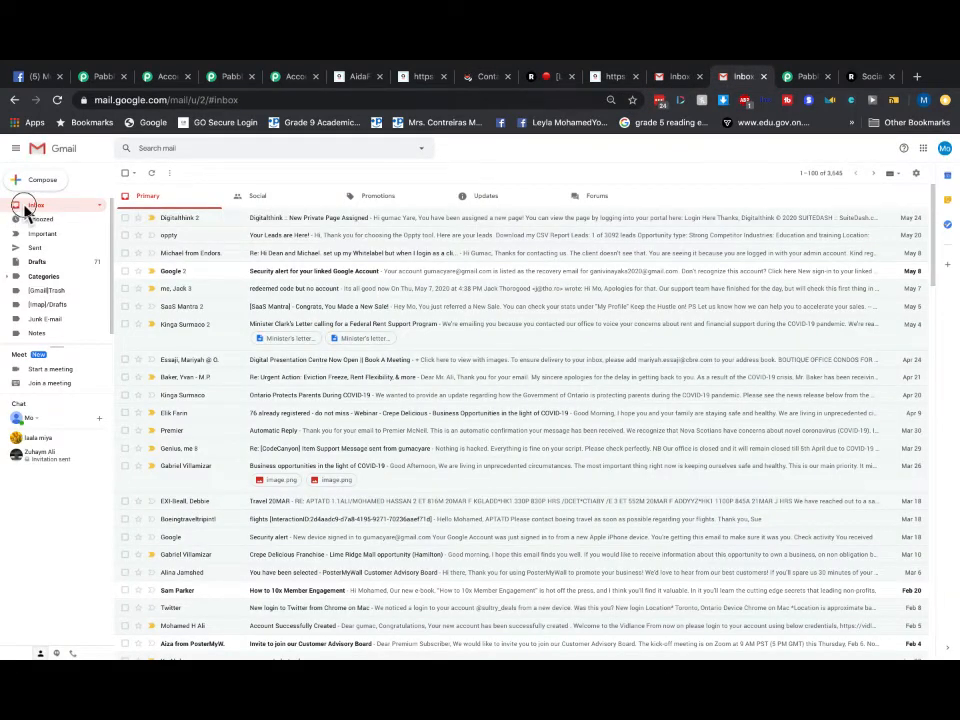
- Check Gmail's Updates, Forums, Social and Primary categories, then revisit SendFox Contacts and the AidaForm page
click(502, 204)
click(578, 197)
click(290, 203)
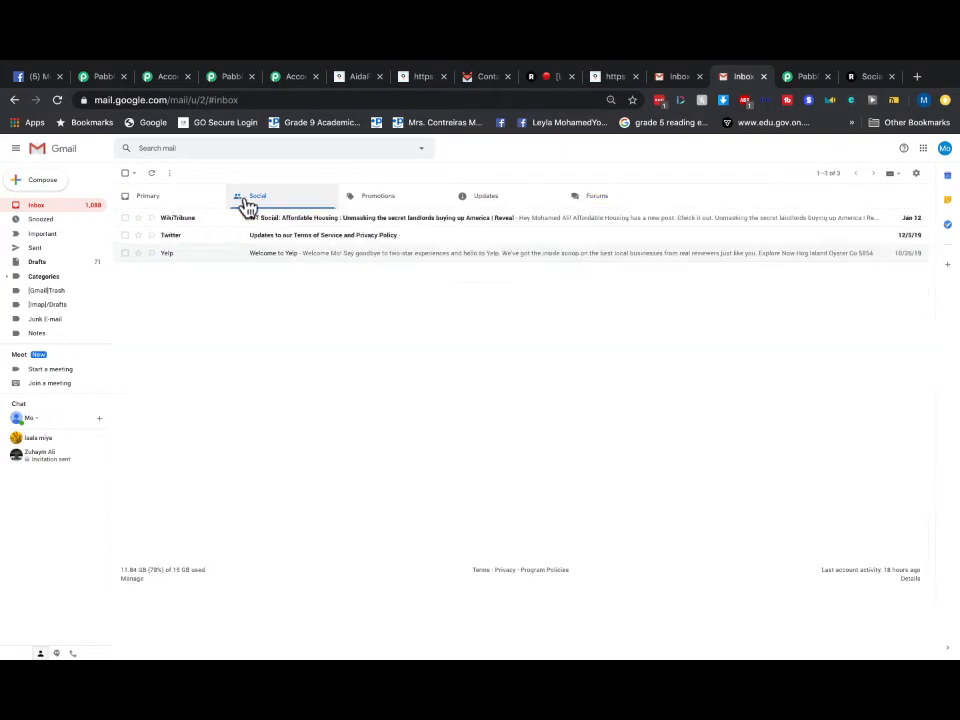
click(168, 202)
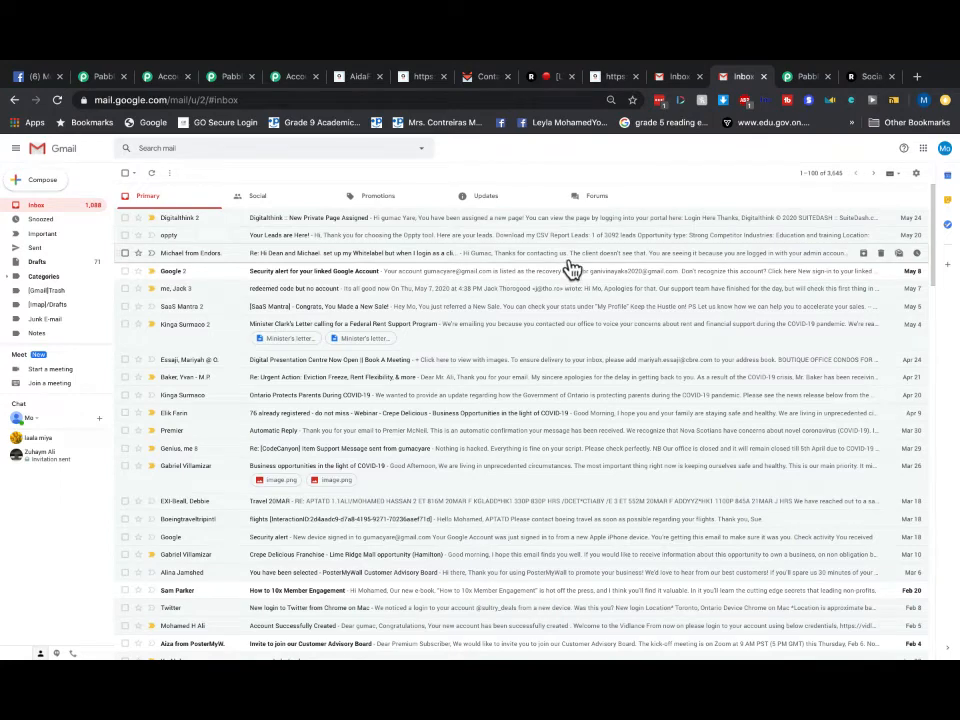
click(480, 77)
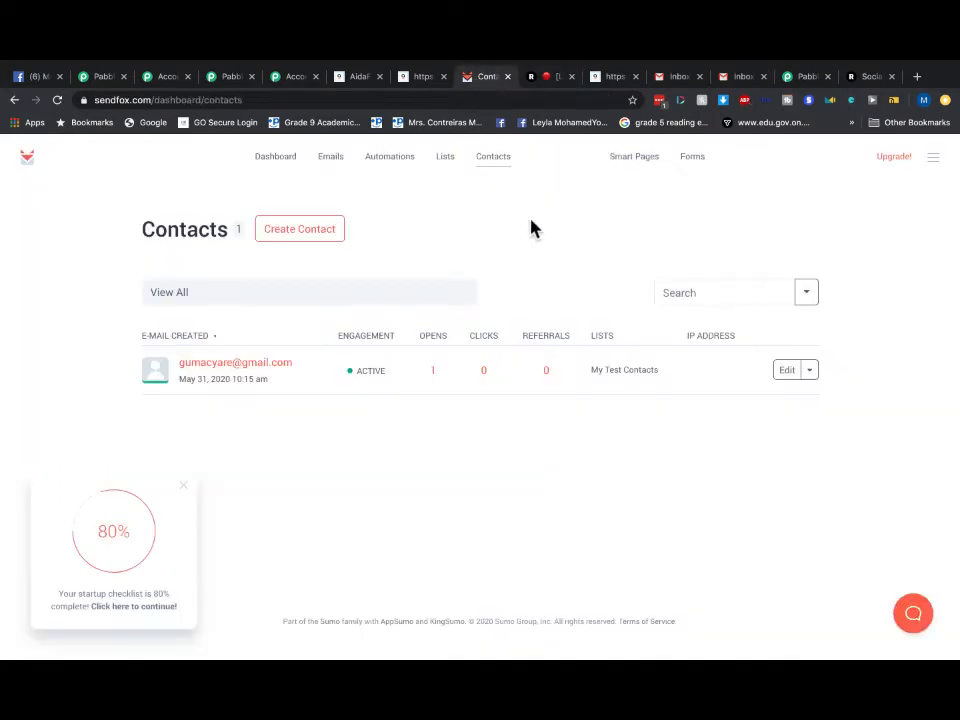
click(418, 80)
- Submit a second AidaForm test entry with first name, last name and e-mail, then return to SendFox Contacts
click(16, 100)
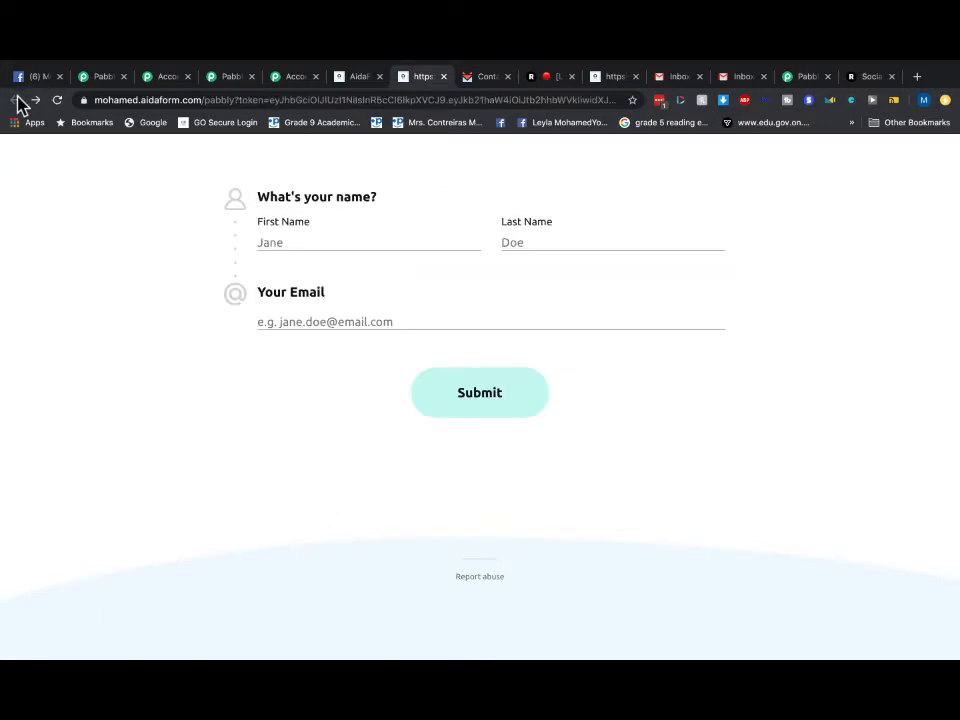
click(311, 235)
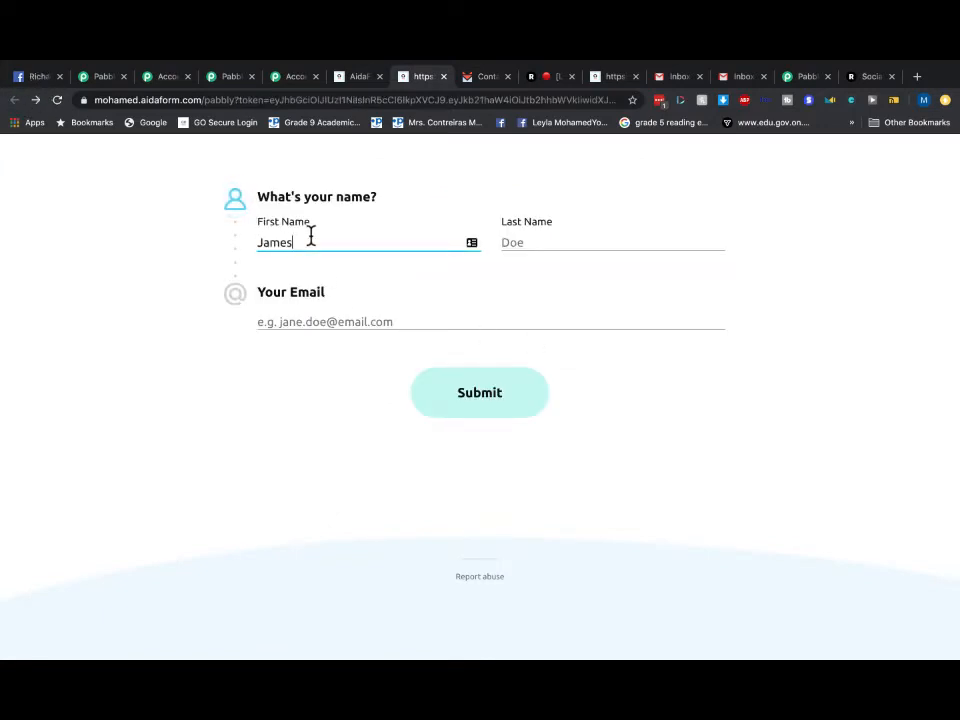
click(536, 245)
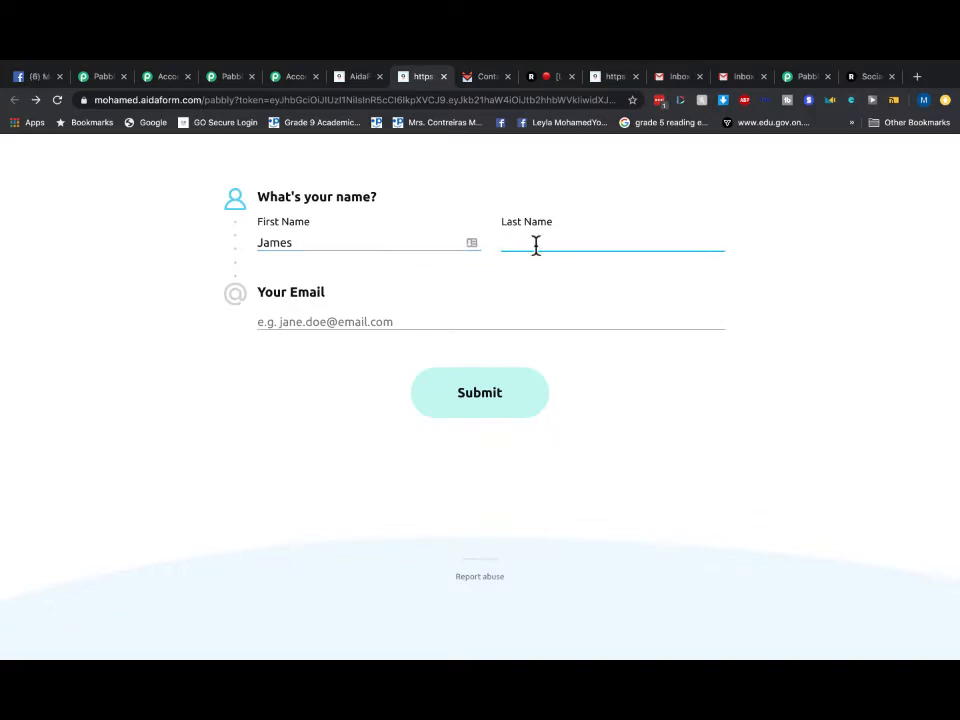
click(390, 317)
text(gum)
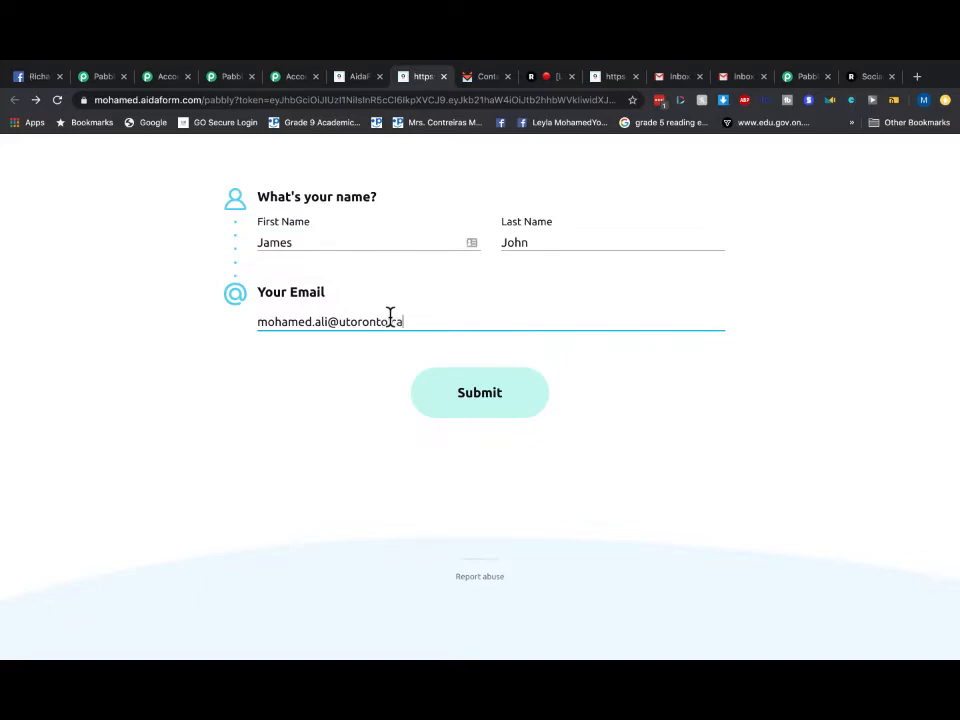
click(479, 400)
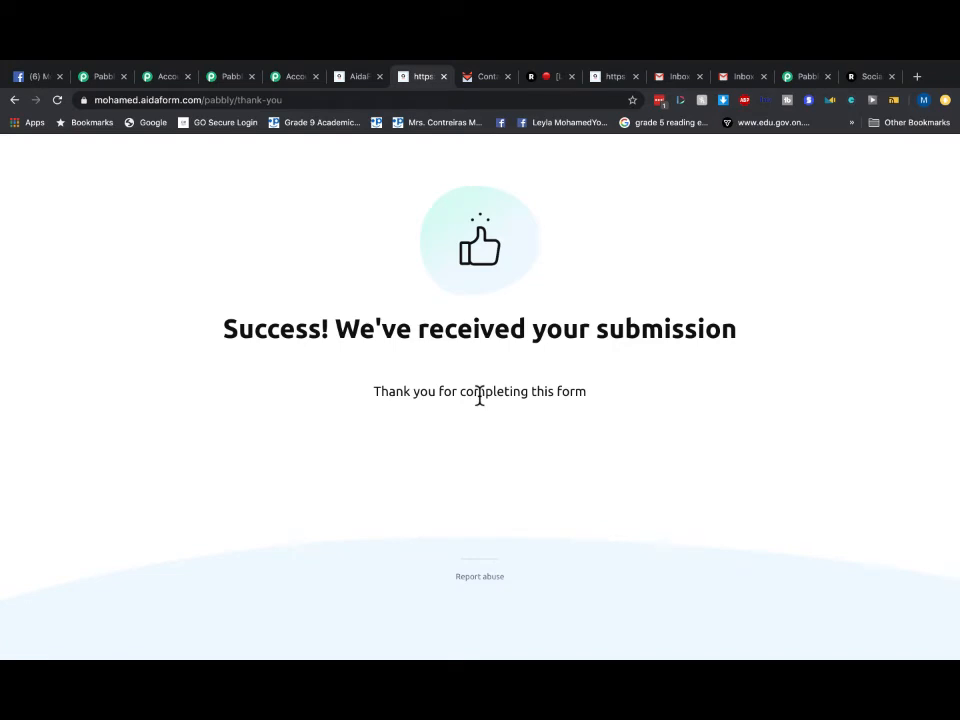
click(474, 80)
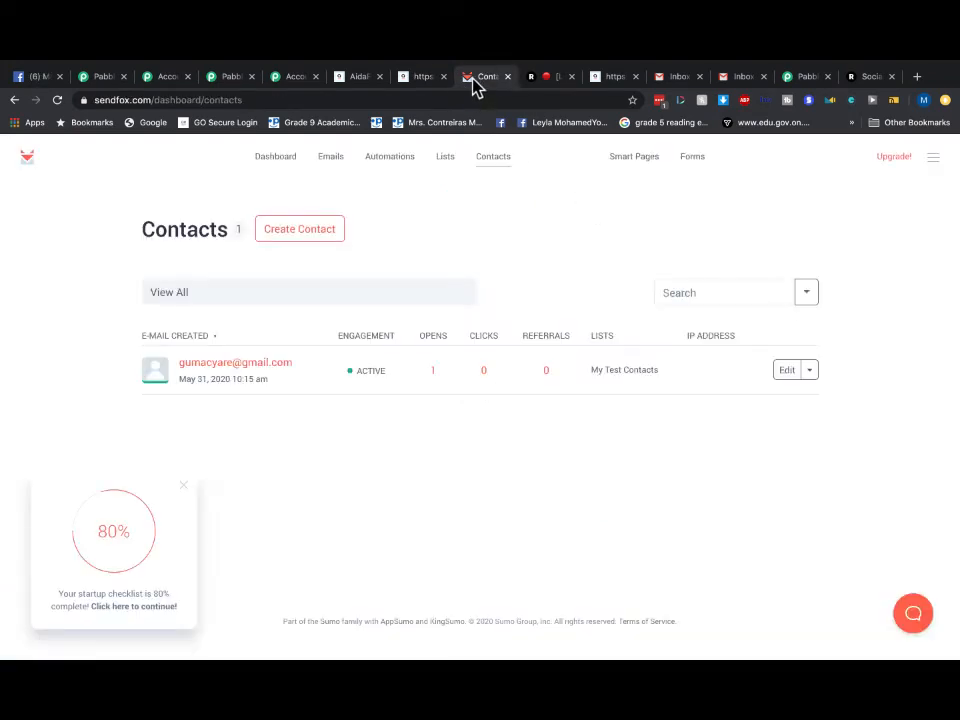
- Verify SendFox's dashboard shows 2 active subscribers and 2 total contacts, then switch to Gmail
click(276, 162)
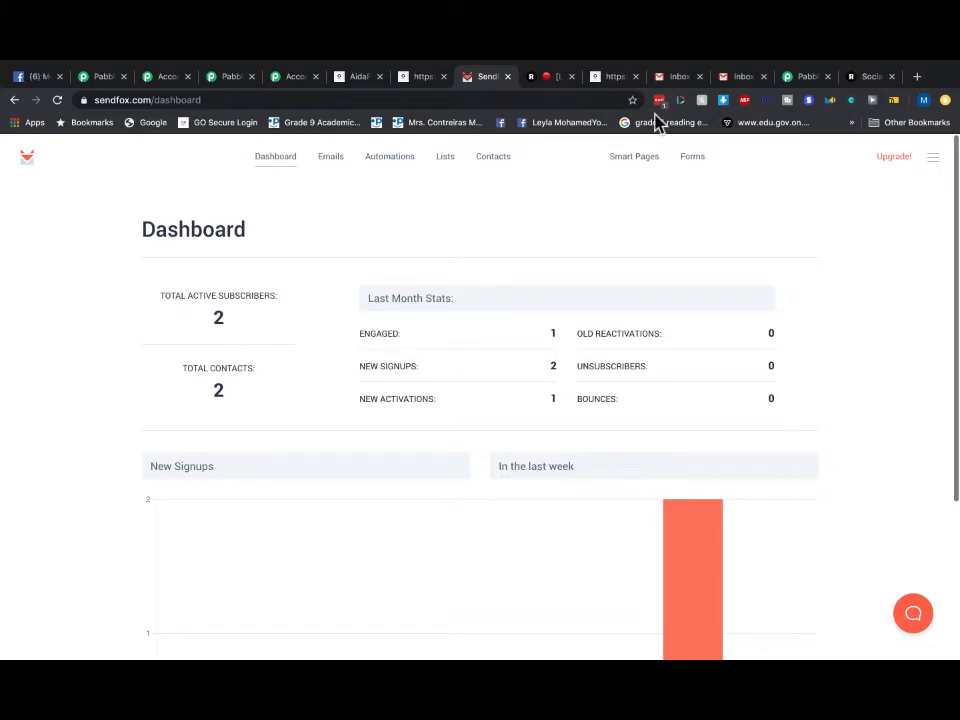
click(745, 80)
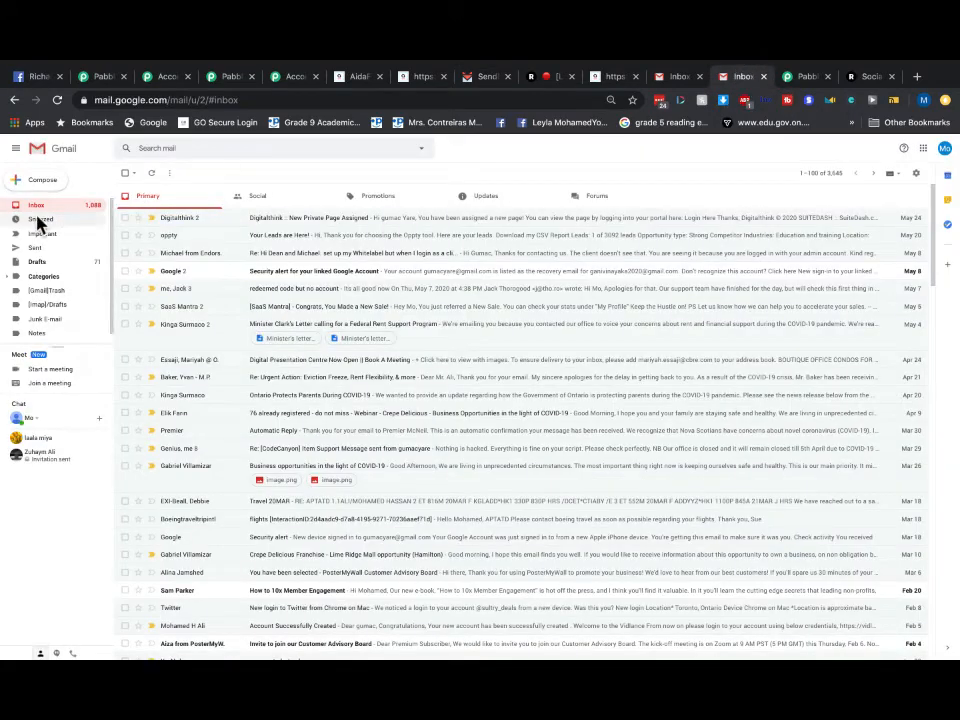
- Browse the first Gmail account's Inbox, Updates, Primary and Sent mail, then return to SendFox's dashboard
click(676, 78)
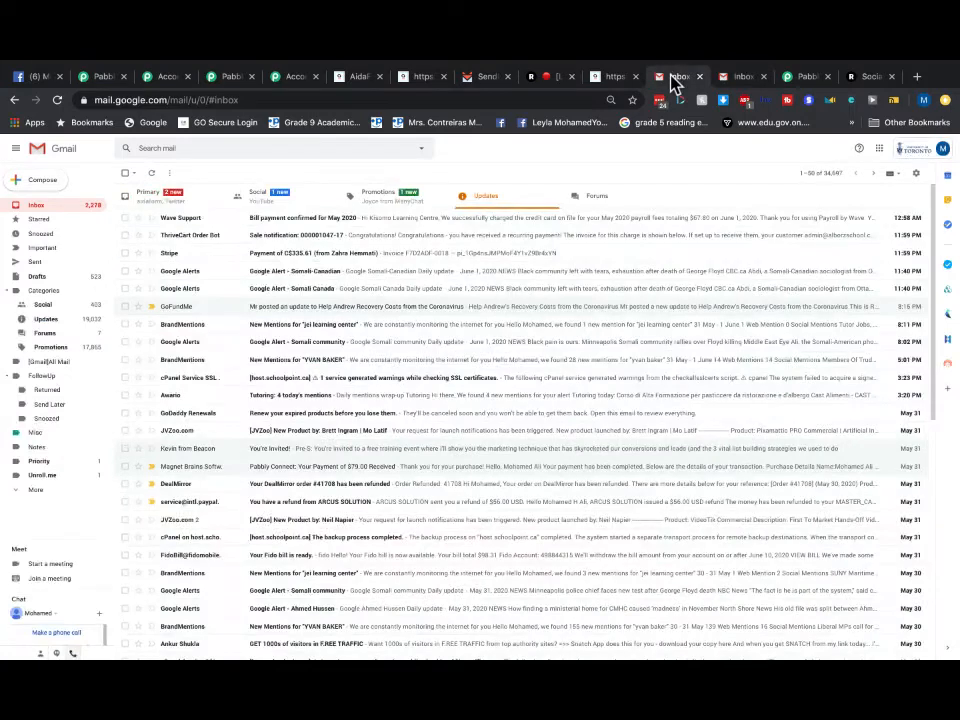
click(37, 206)
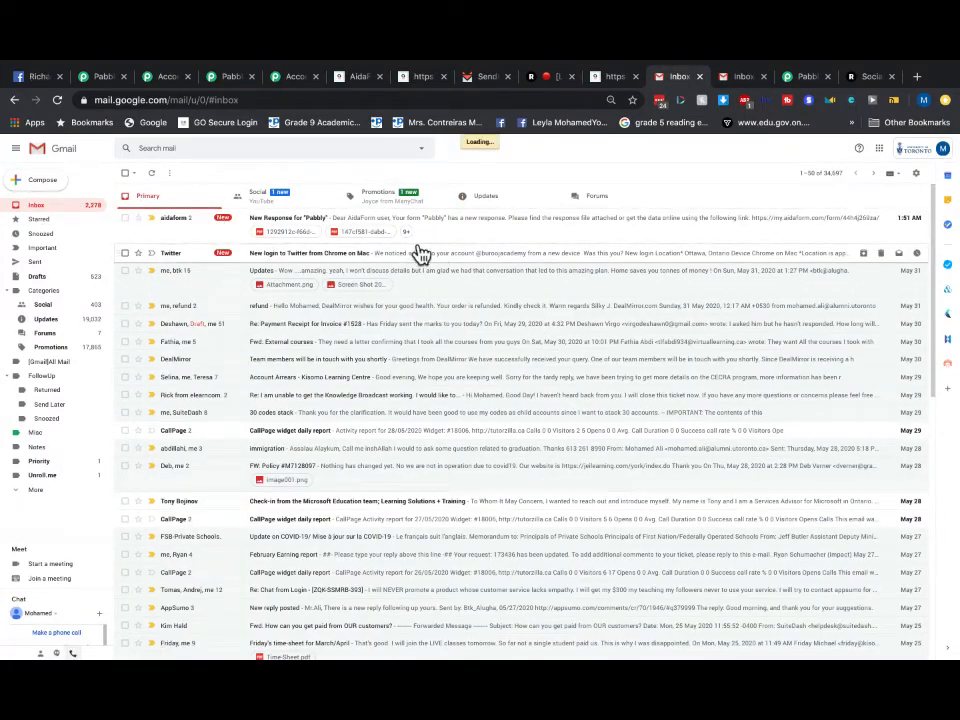
click(483, 203)
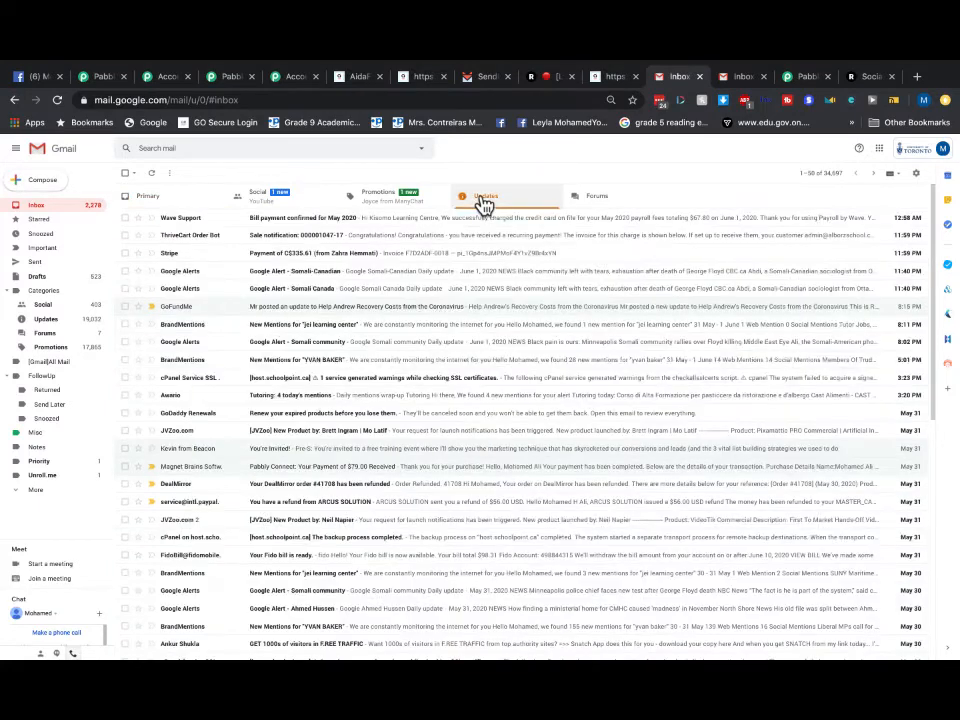
click(155, 204)
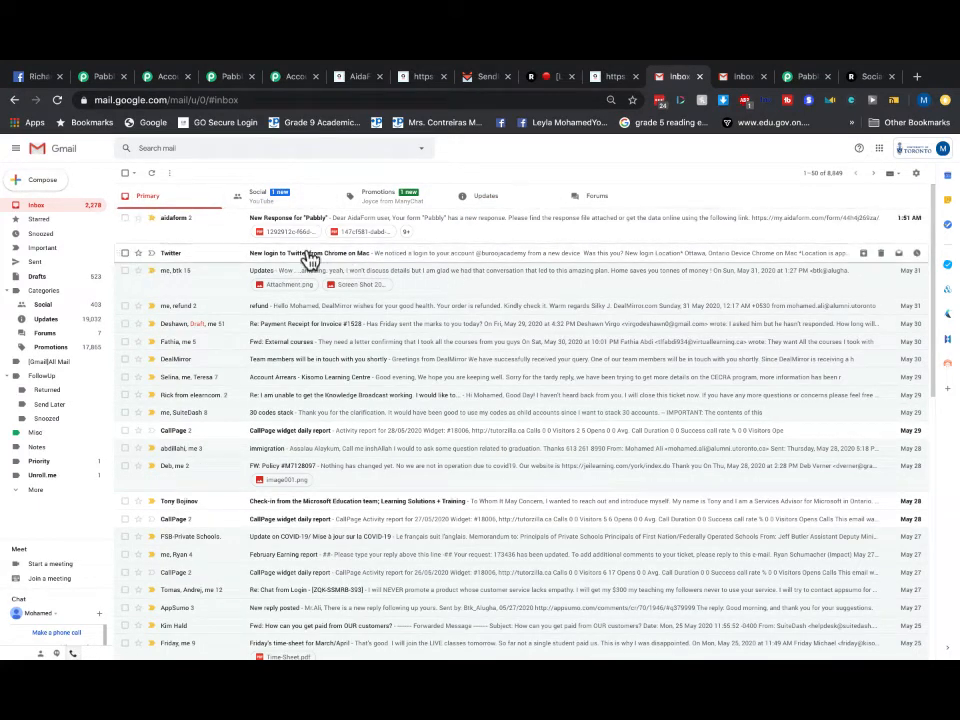
scroll(326, 274, down, 1)
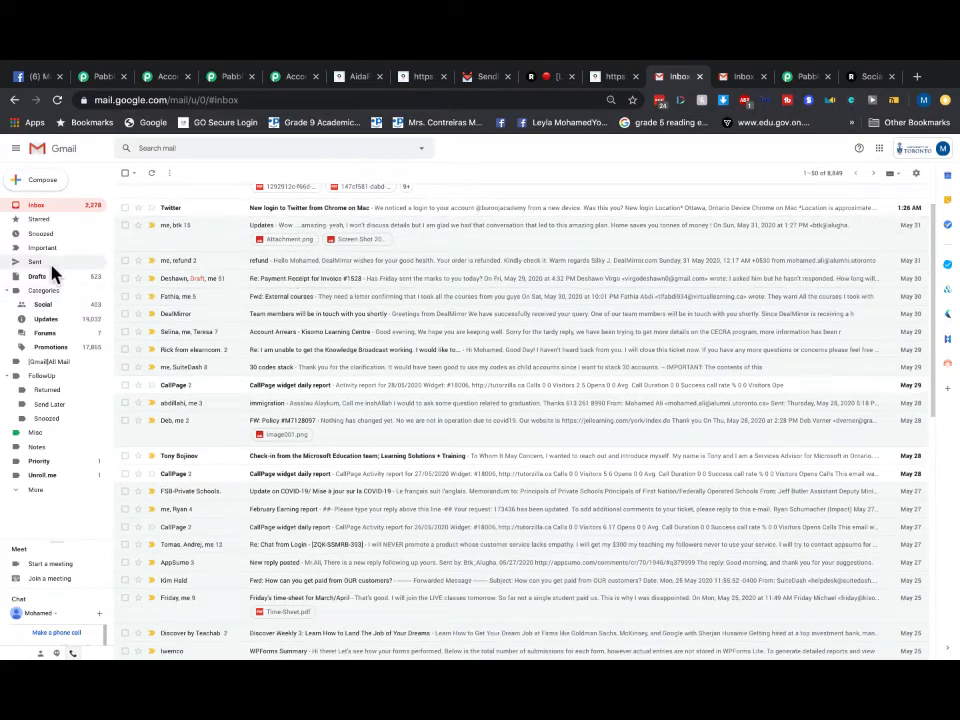
click(35, 261)
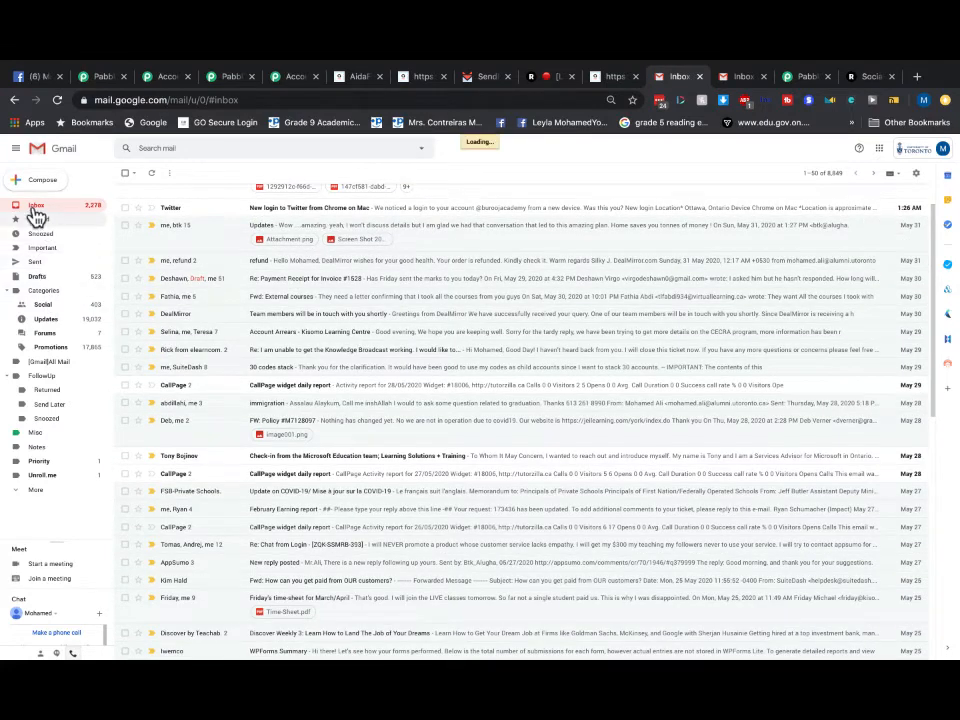
click(36, 207)
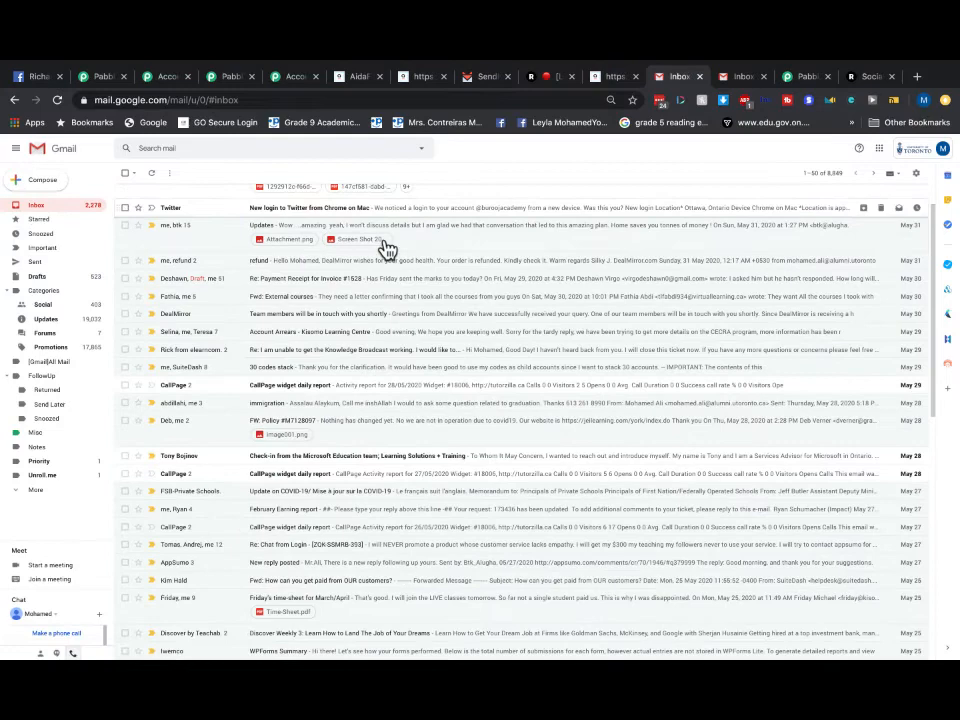
scroll(415, 342, up, 2)
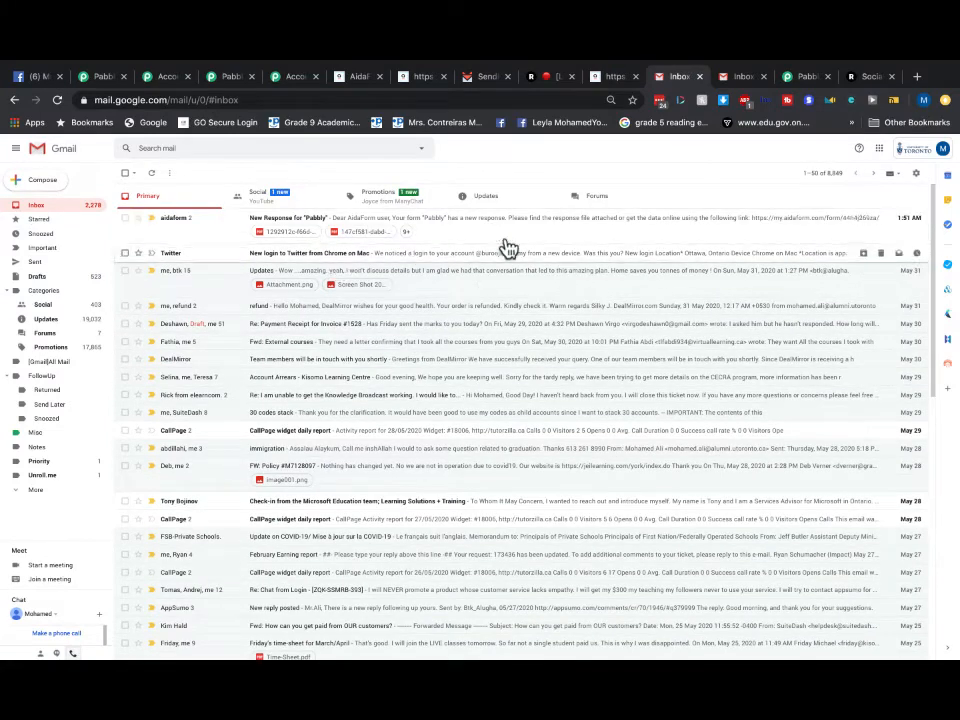
click(487, 78)
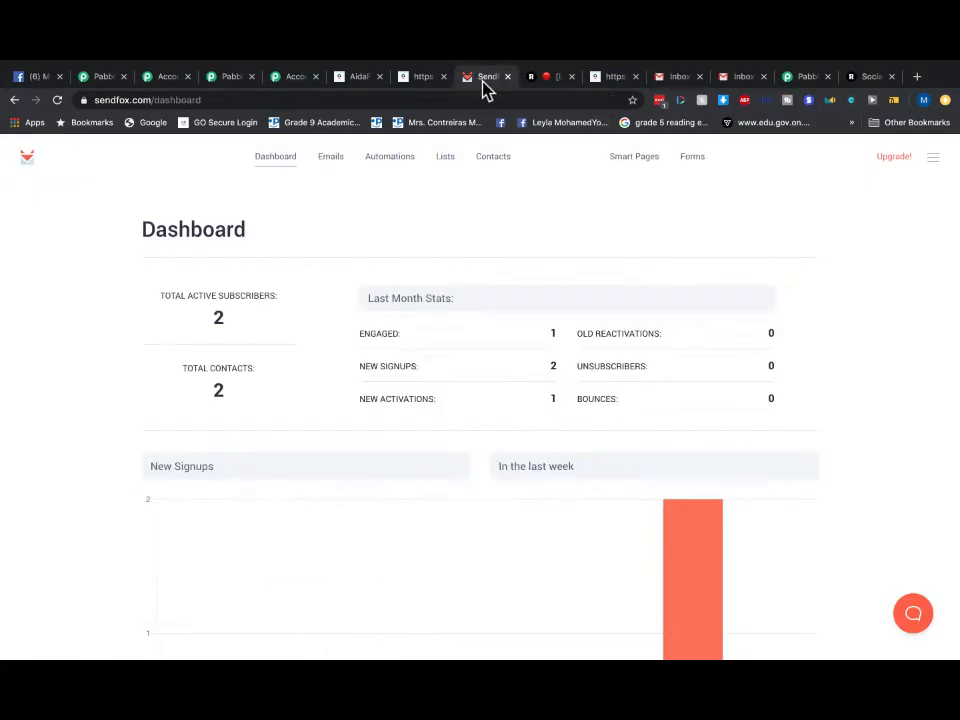
- Queue the My Test Contacts subscribers into the 'my site' Welcome Email Series automation via Add subscribers
scroll(495, 437, down, 1)
scroll(495, 437, up, 1)
click(451, 159)
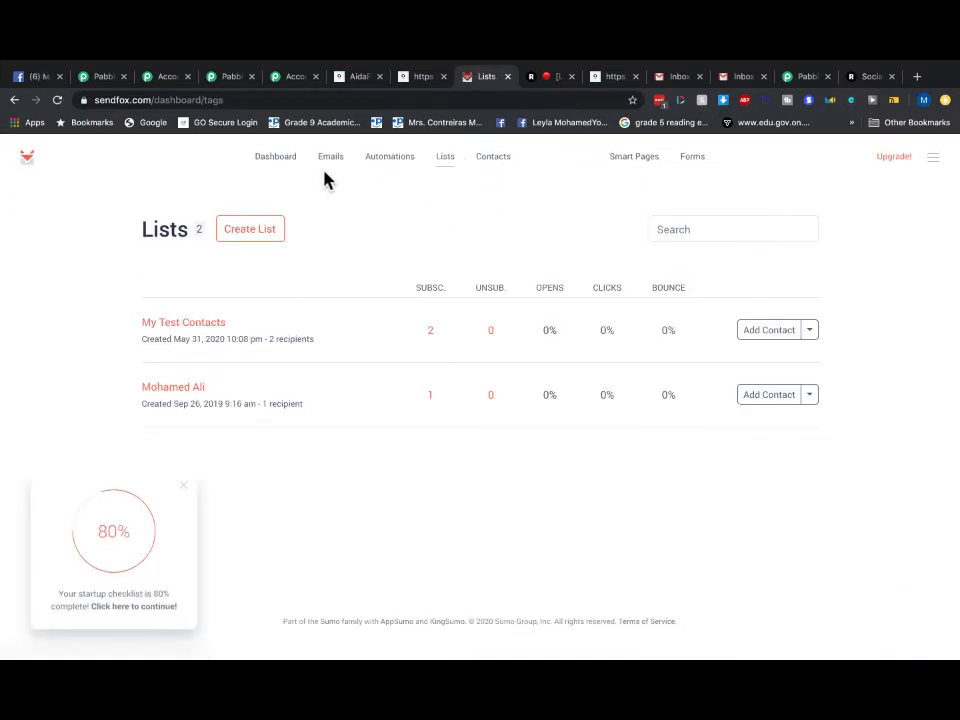
click(390, 160)
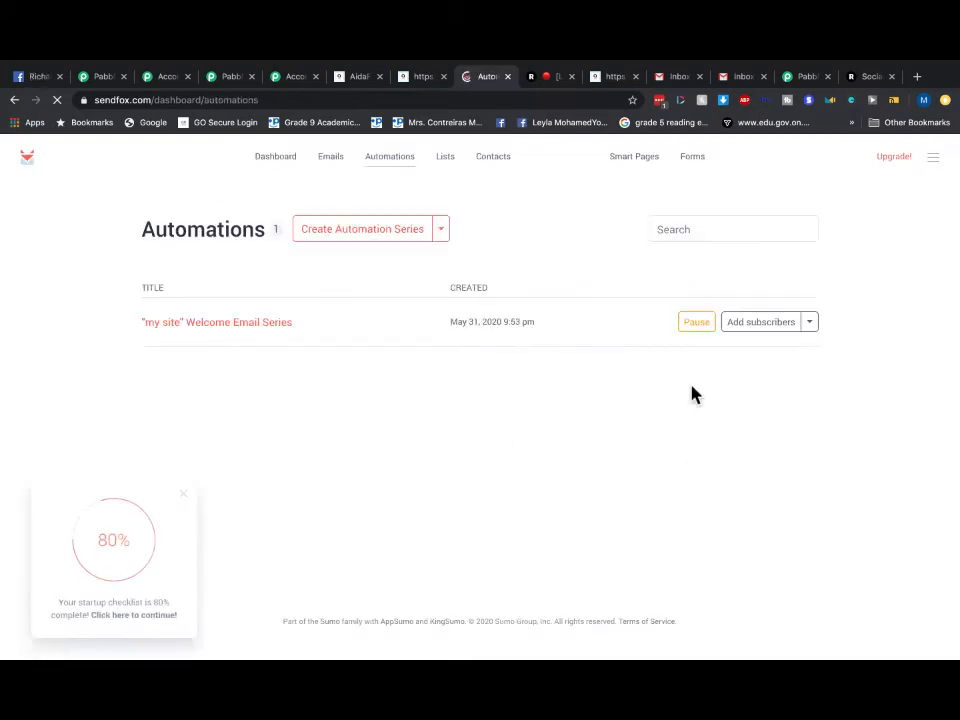
click(760, 323)
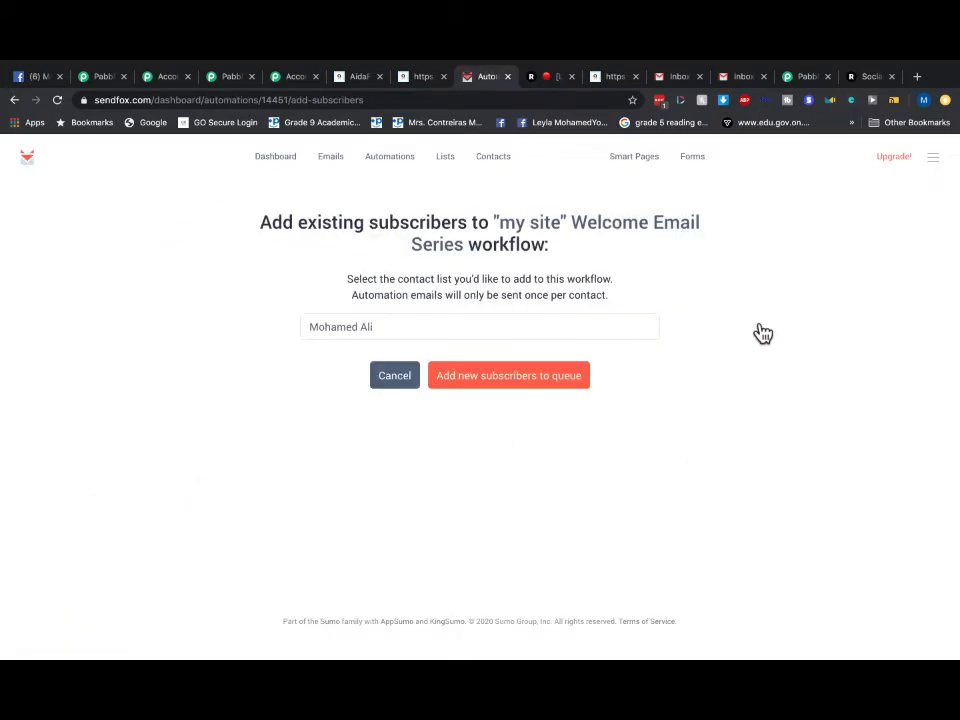
click(391, 330)
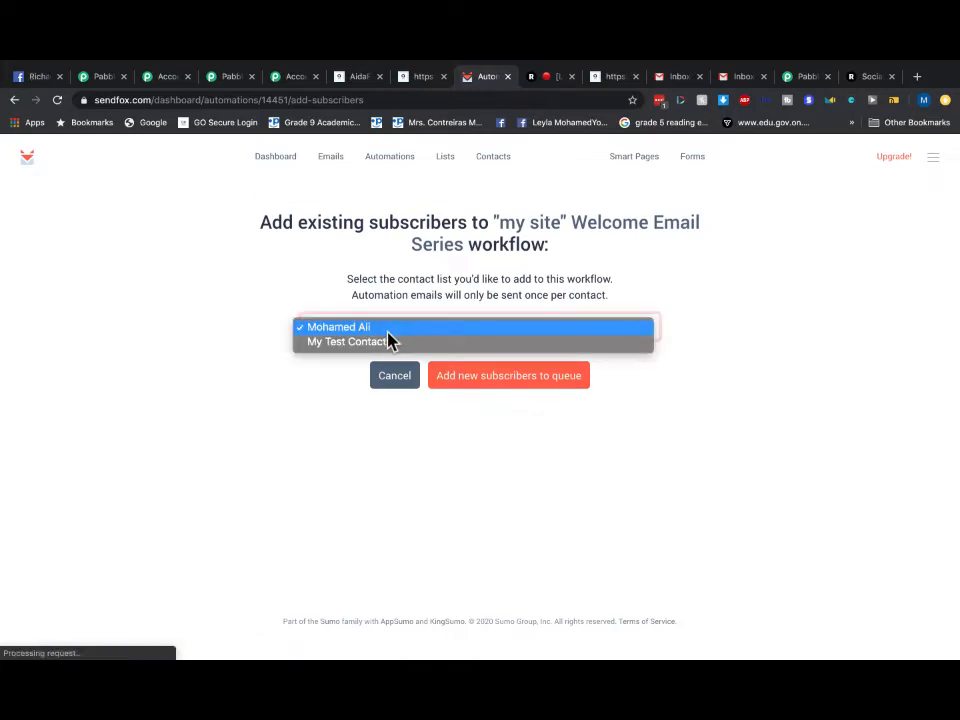
click(390, 346)
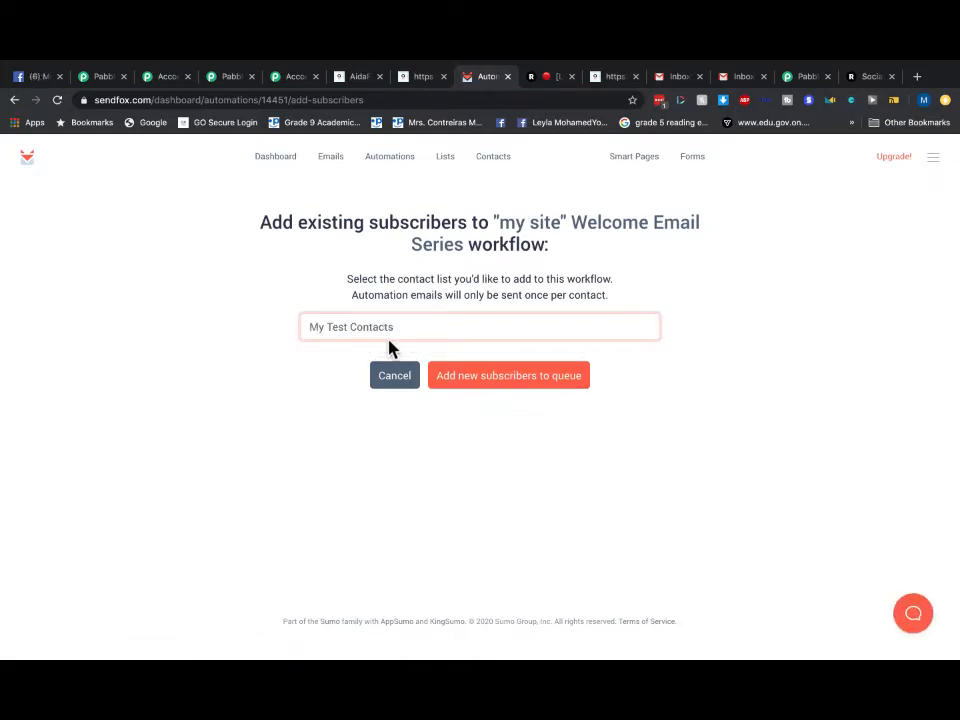
click(487, 386)
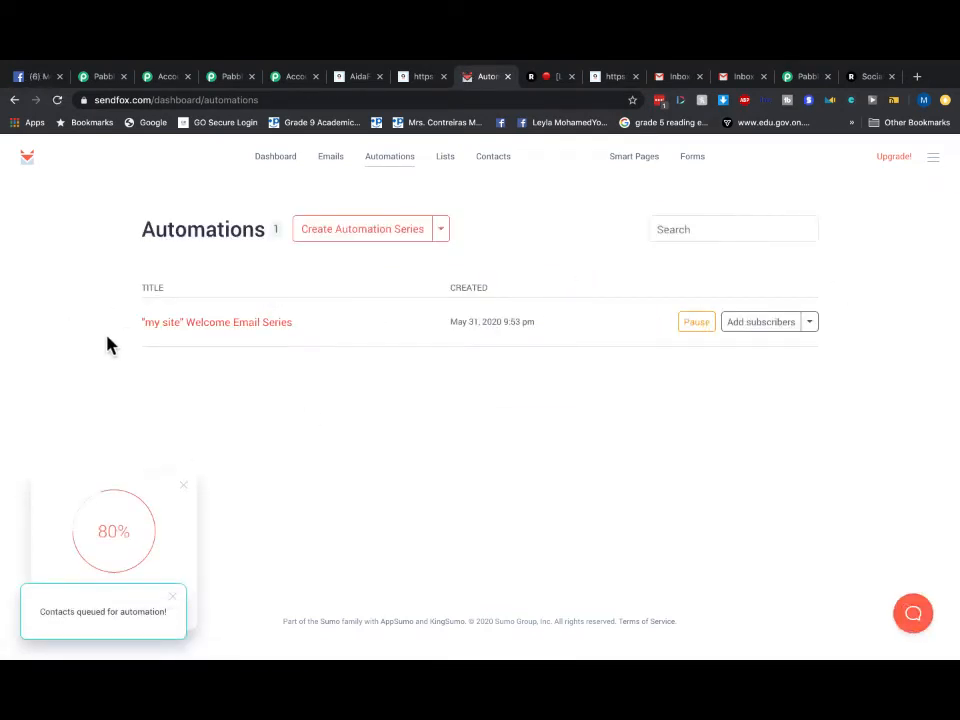
click(810, 328)
click(283, 425)
click(296, 168)
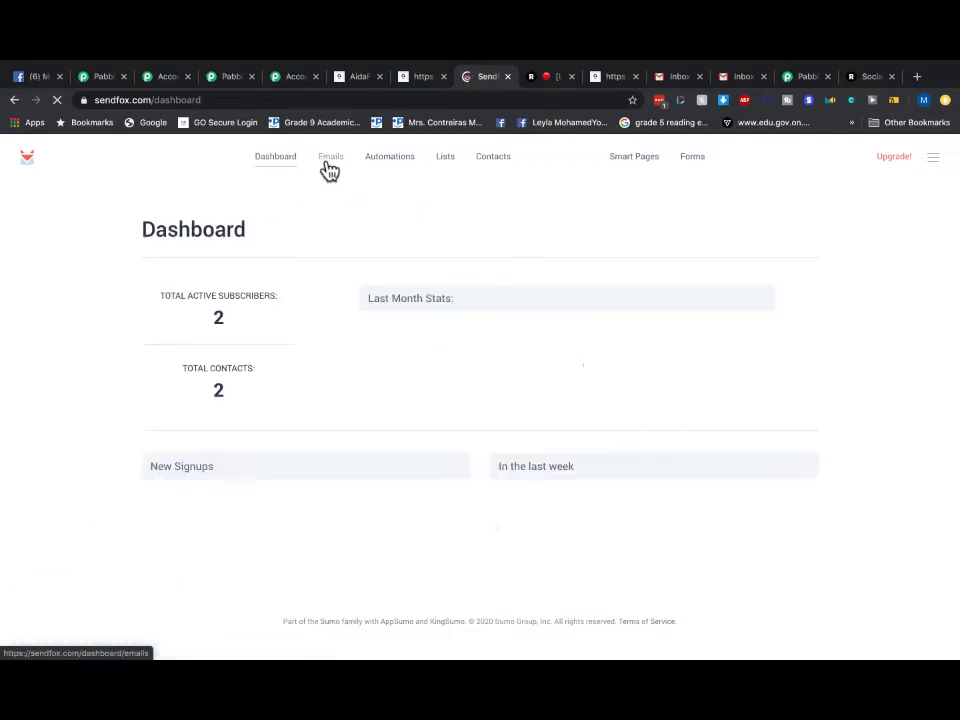
- Review the second Gmail inbox's Updates and Primary mail, then reopen SendFox's Lists showing 2 subscribers
click(330, 160)
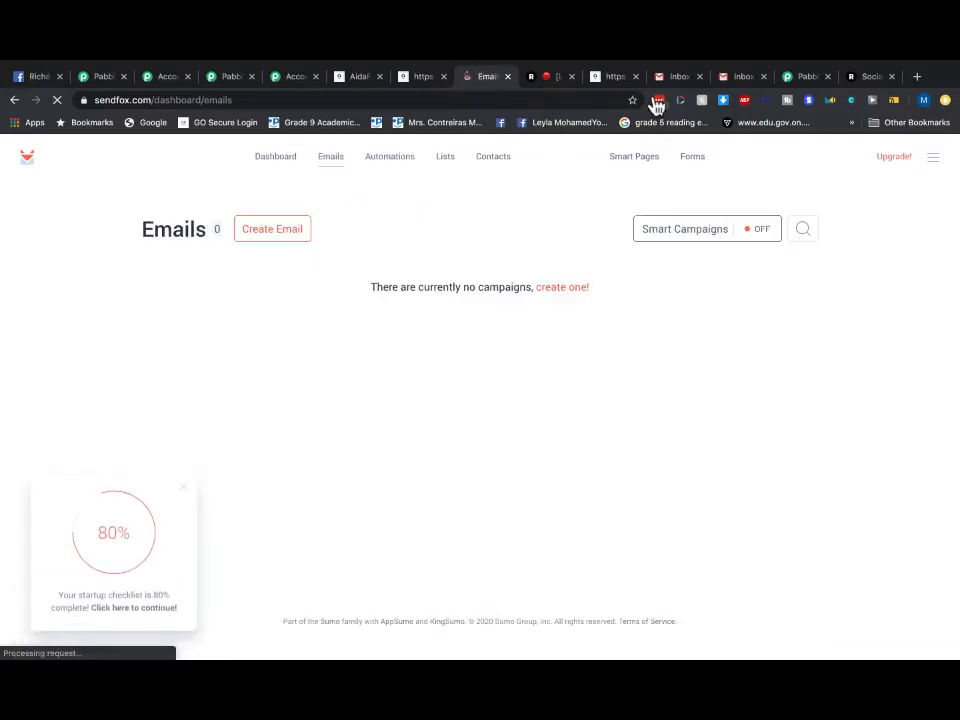
click(743, 77)
click(42, 207)
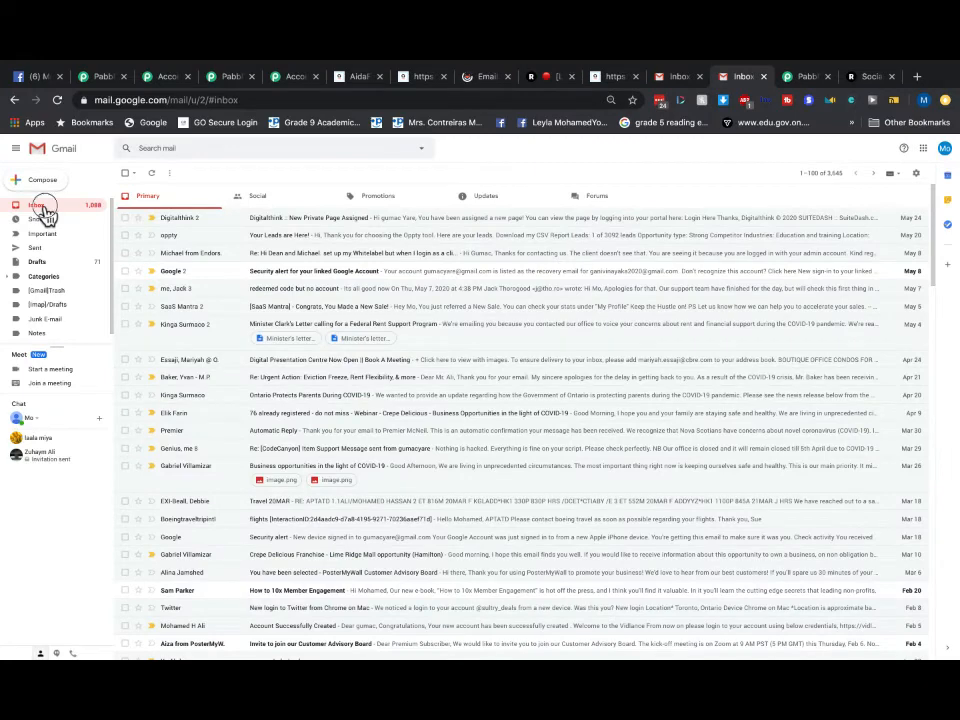
click(498, 197)
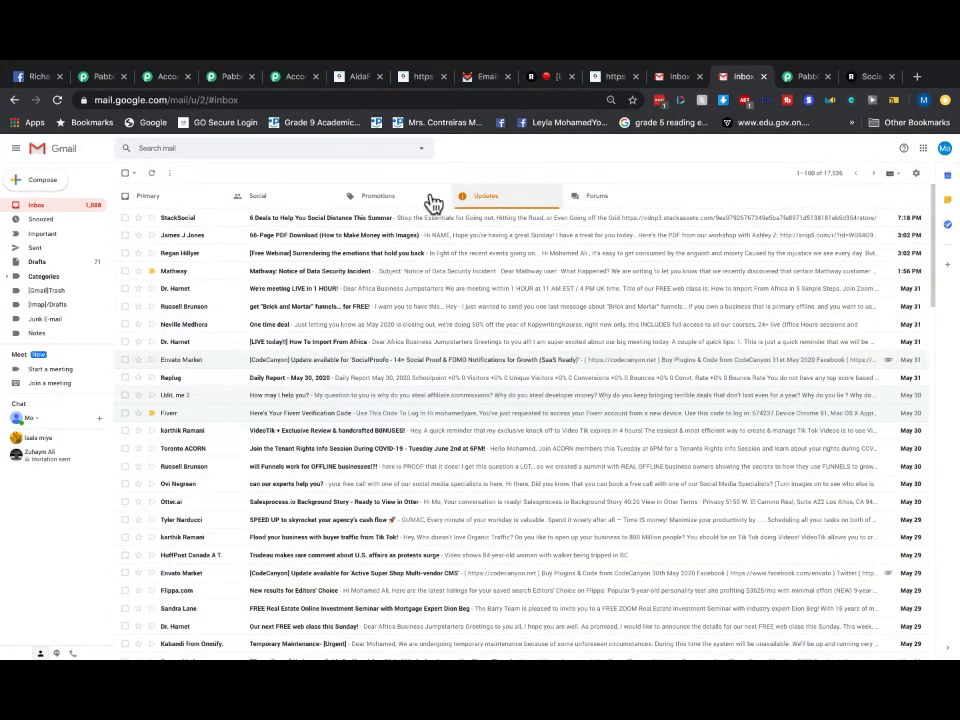
click(168, 204)
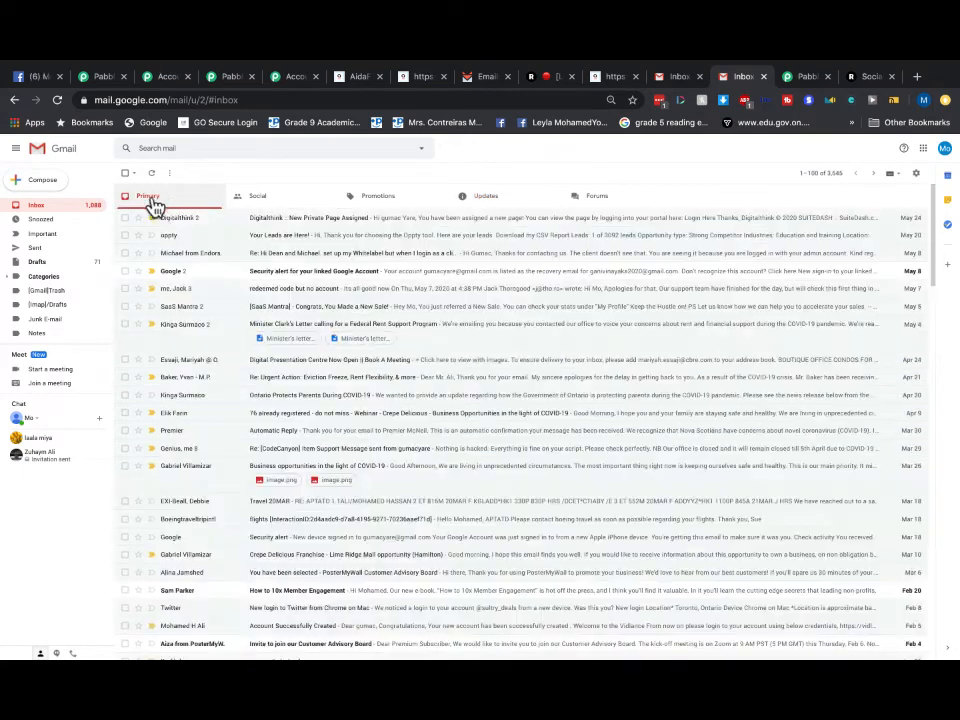
click(477, 196)
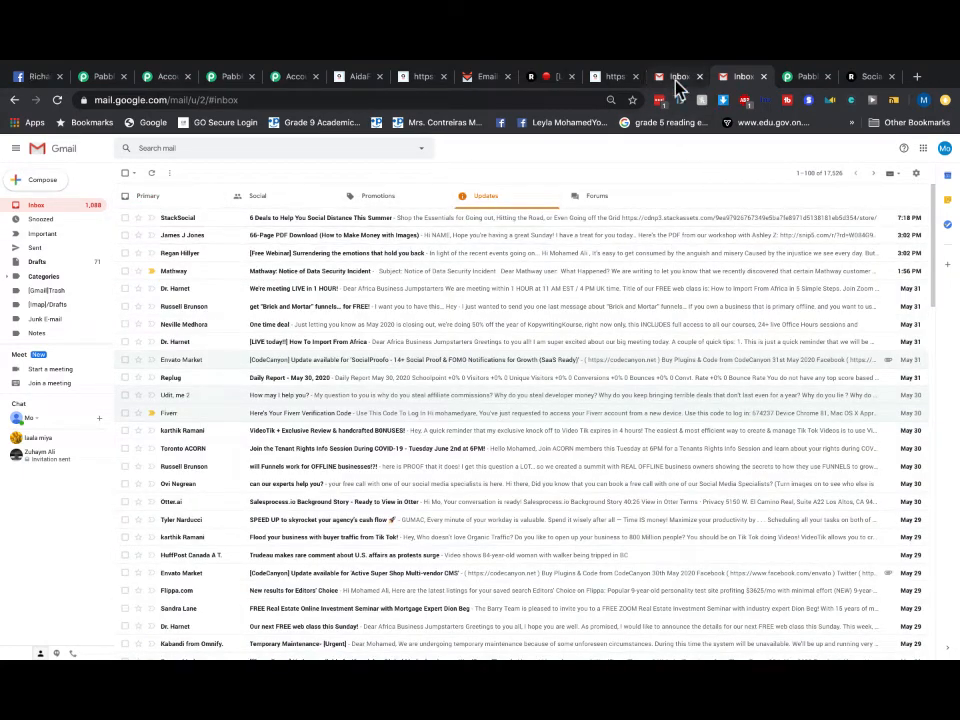
click(488, 80)
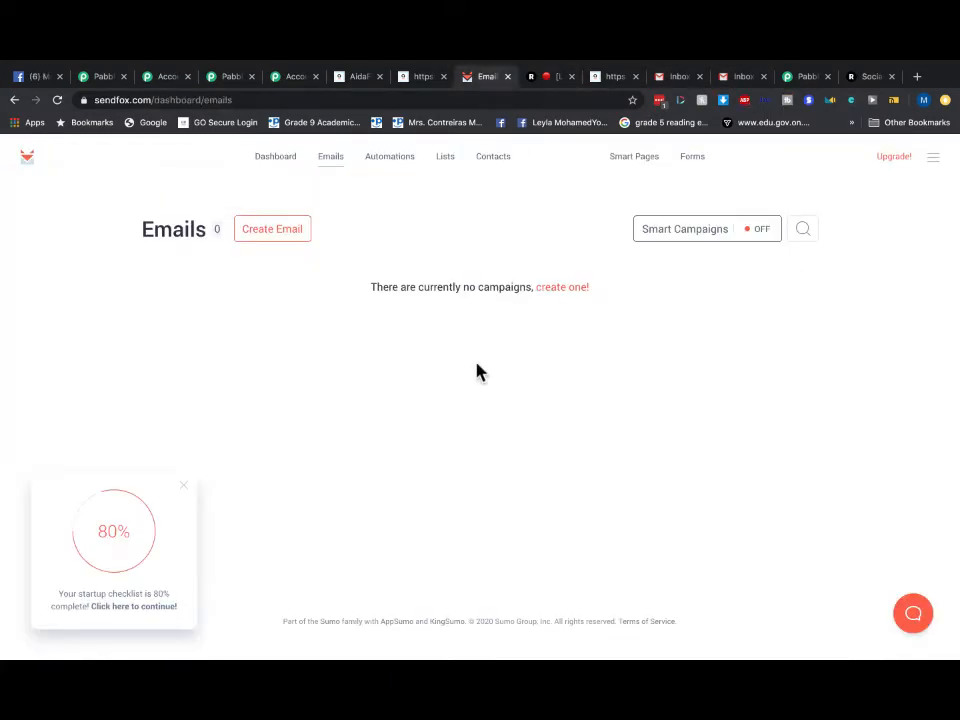
click(451, 158)
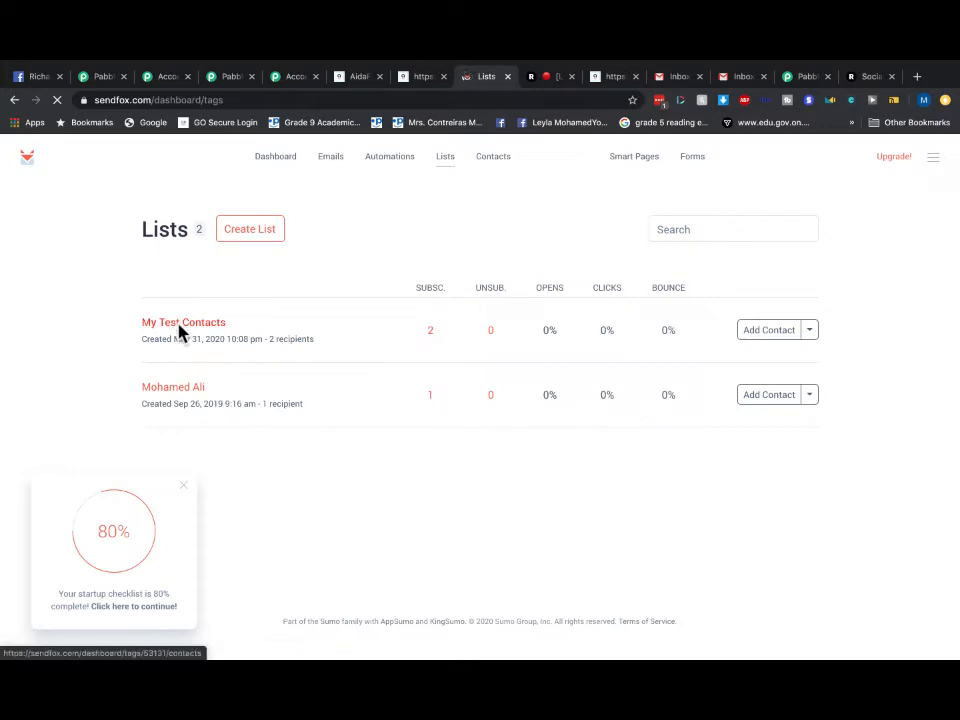
- Remove both test subscribers from My Test Contacts, confirming each removal, leaving 0 subscribers
click(180, 326)
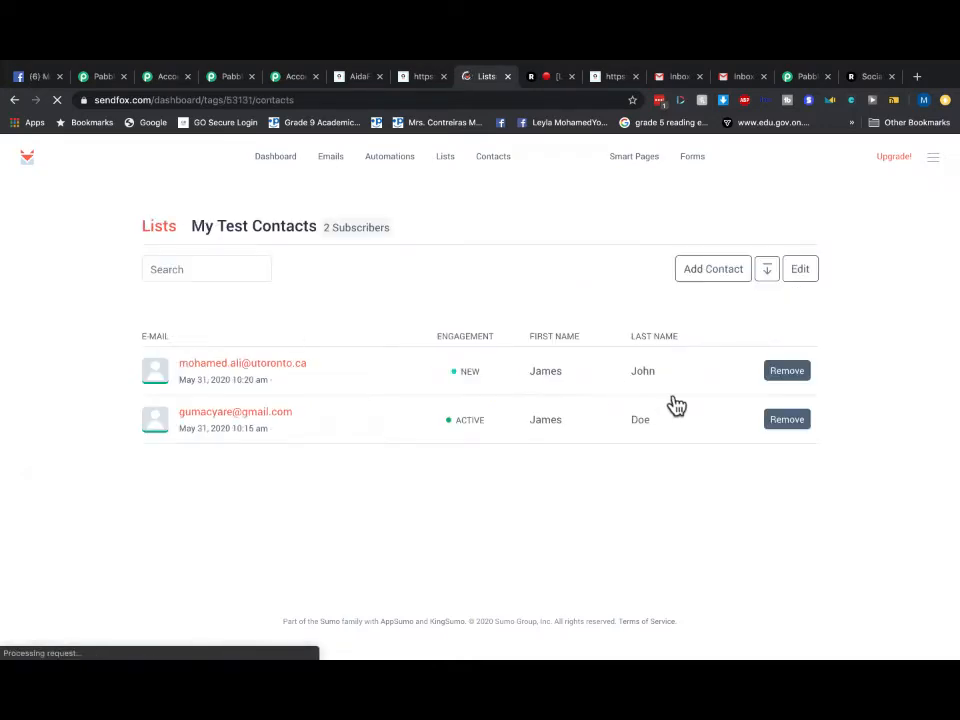
click(787, 371)
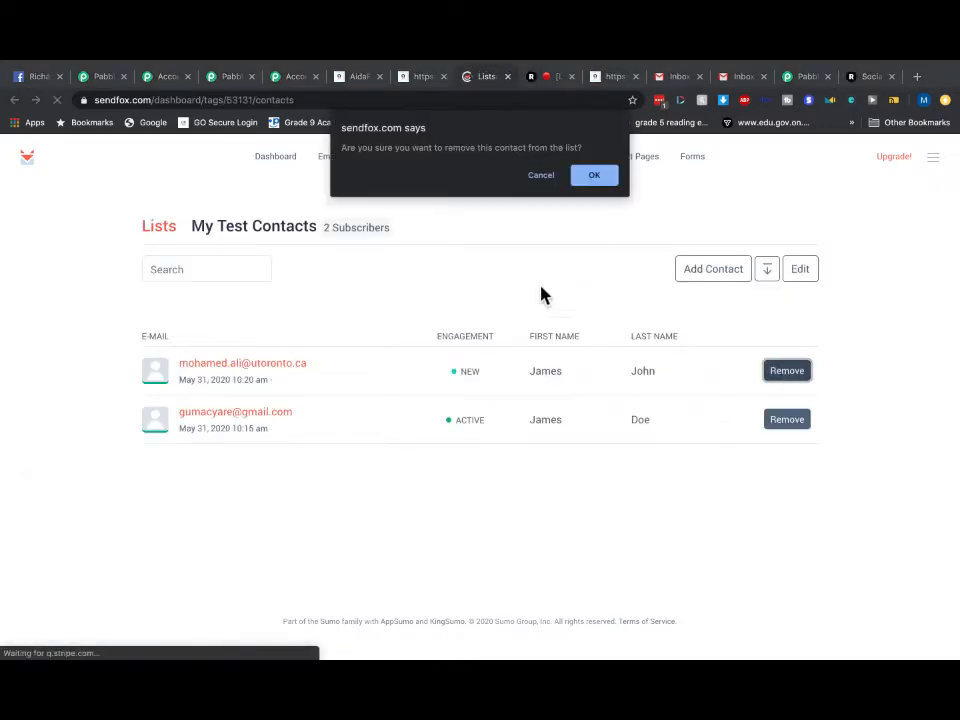
click(590, 177)
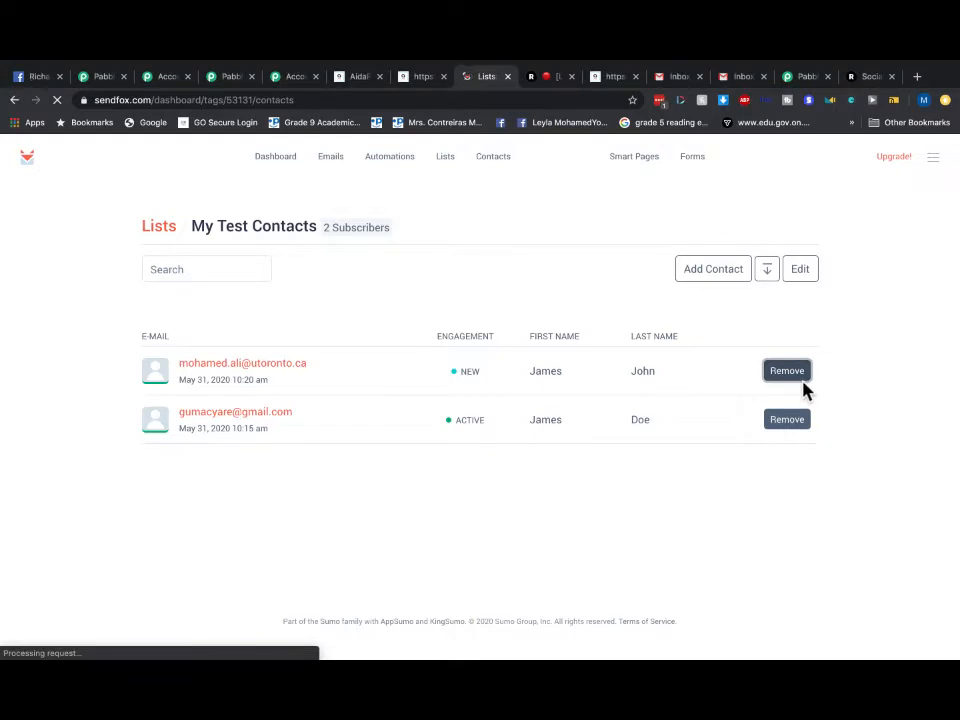
click(797, 380)
click(594, 177)
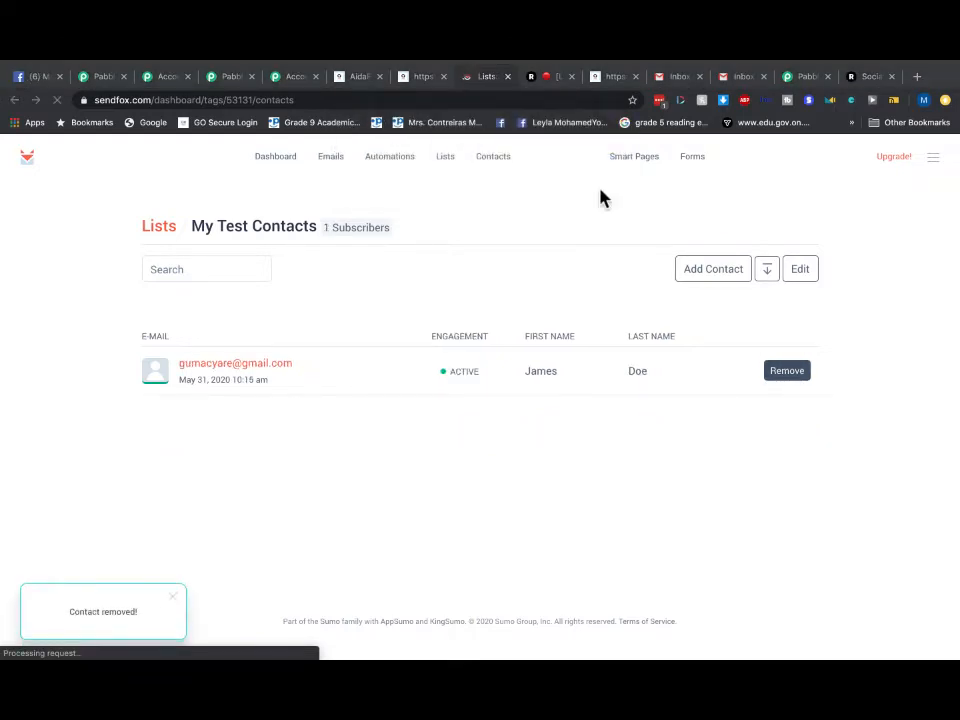
click(797, 380)
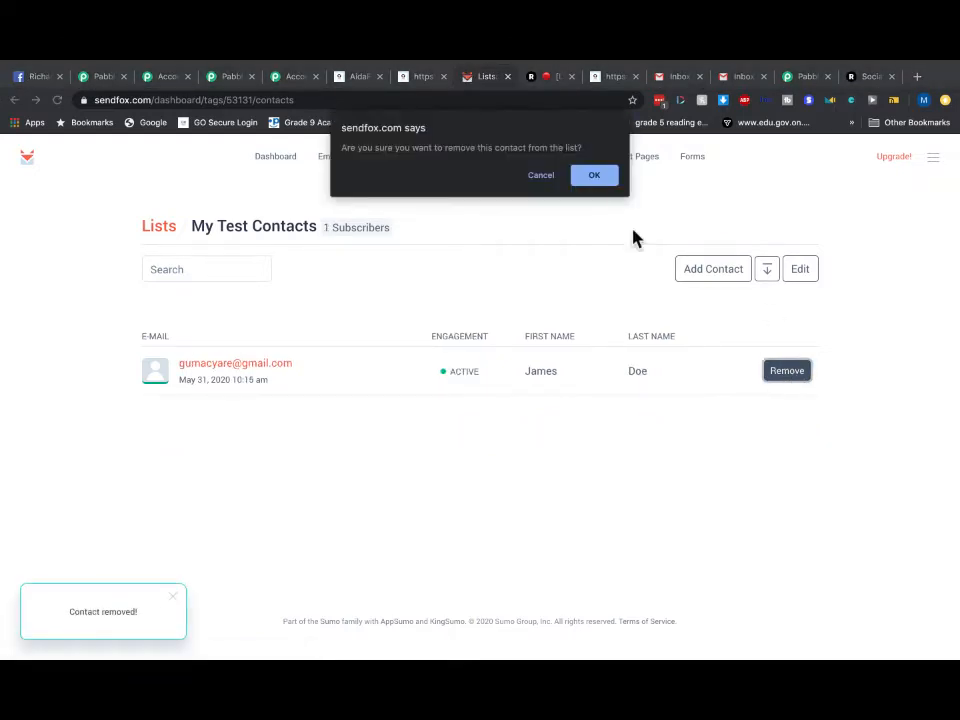
click(594, 182)
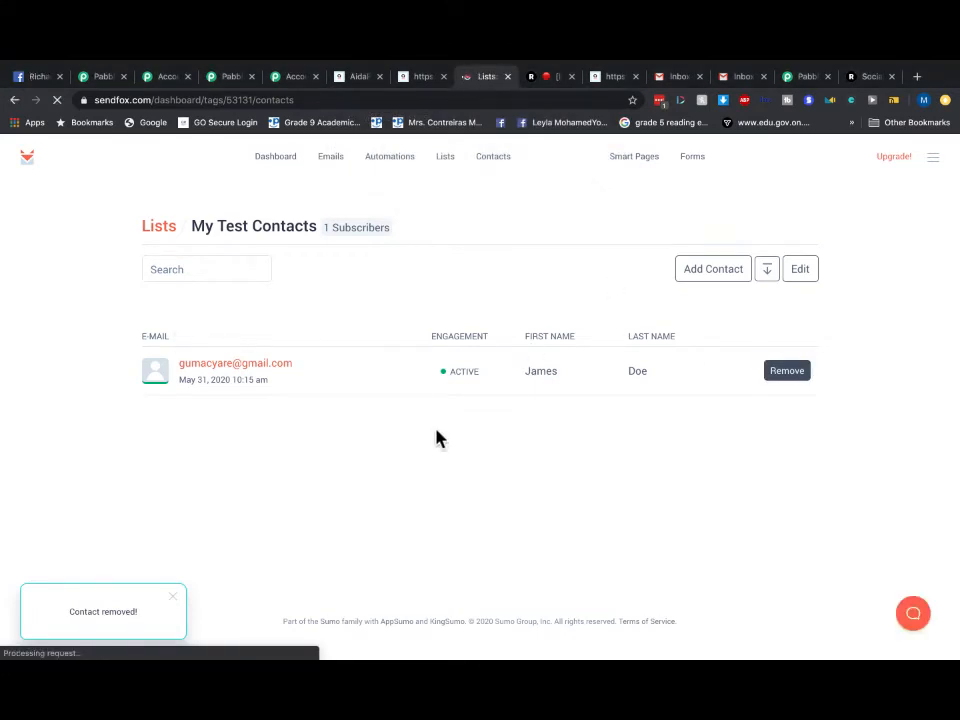
click(255, 161)
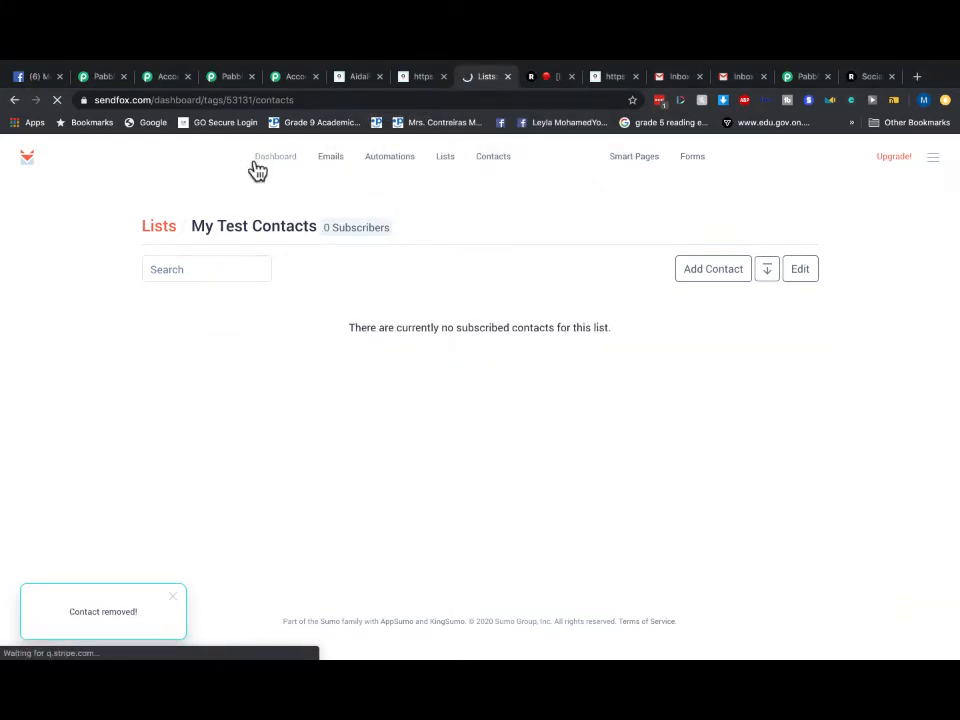
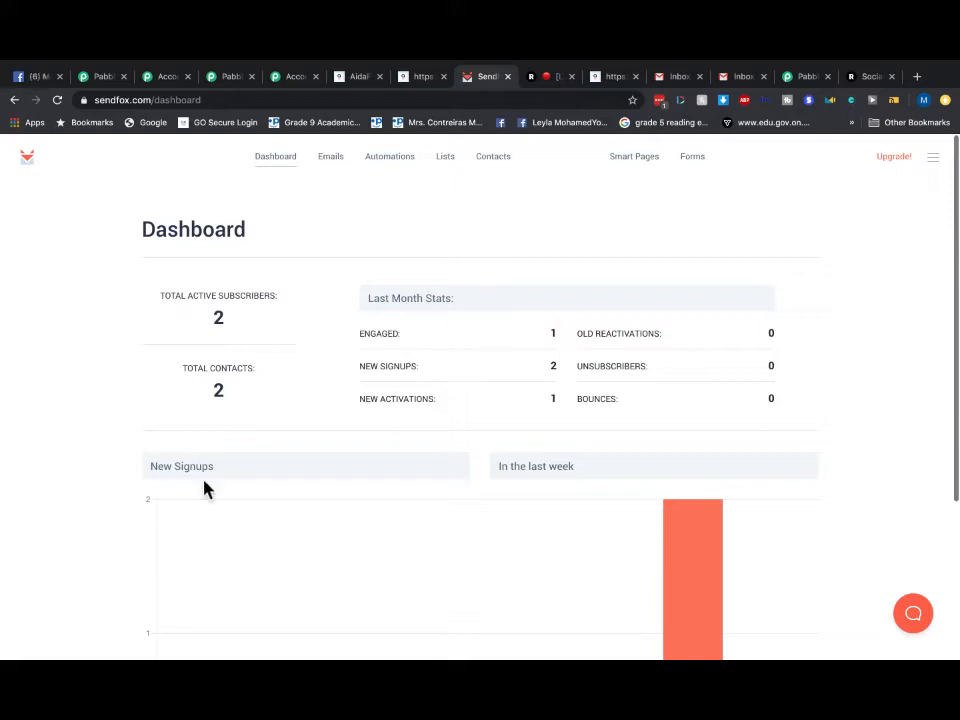
- Delete both existing contacts from SendFox's Contacts page, confirming each deletion
click(282, 170)
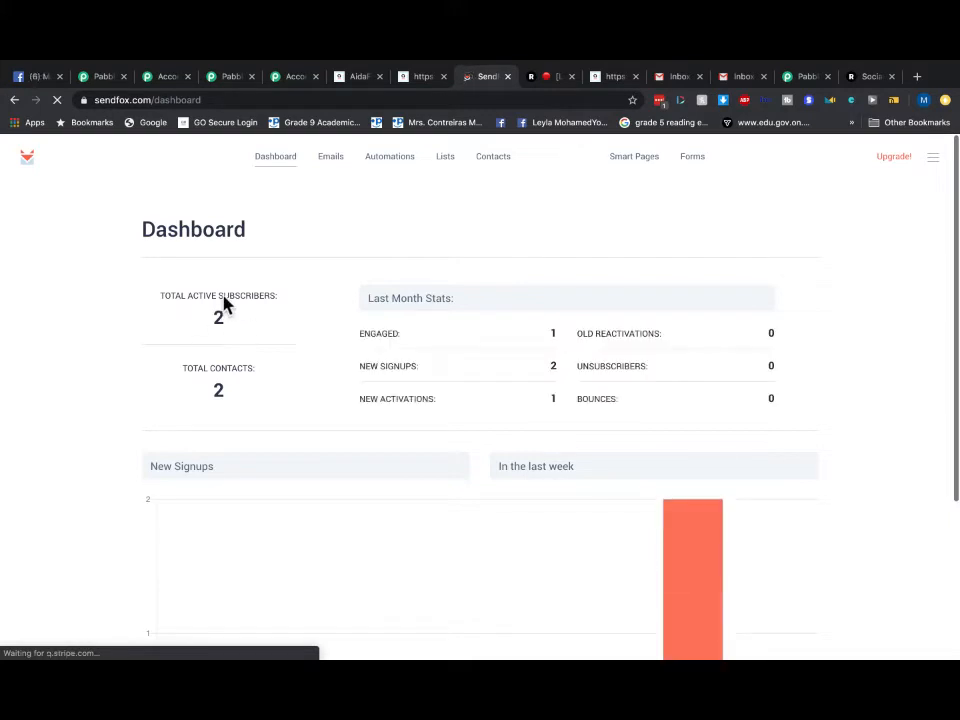
click(492, 157)
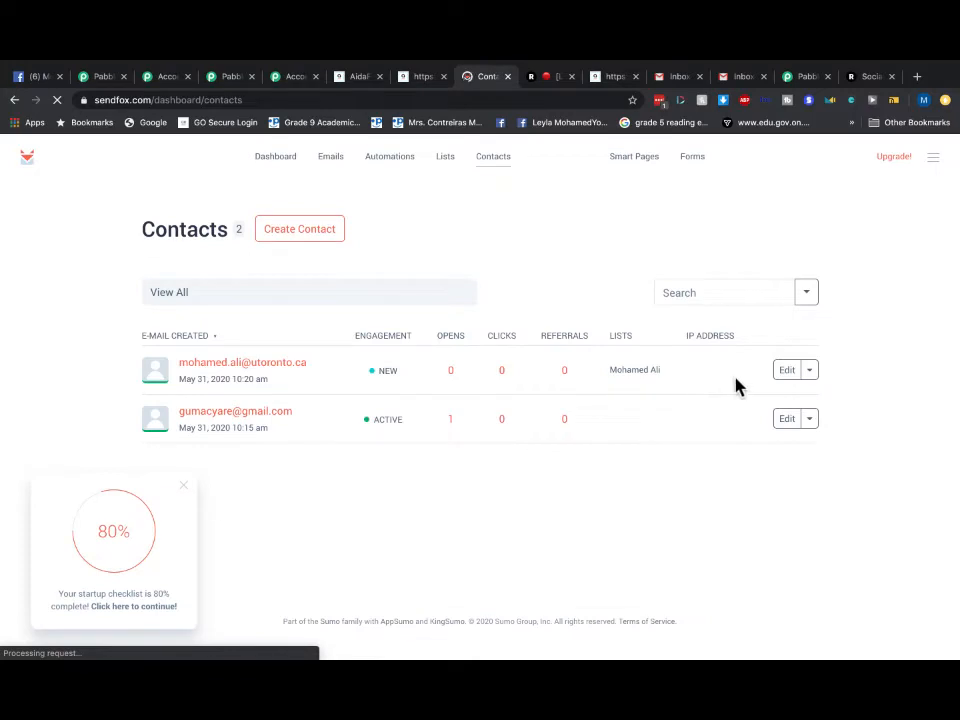
click(809, 370)
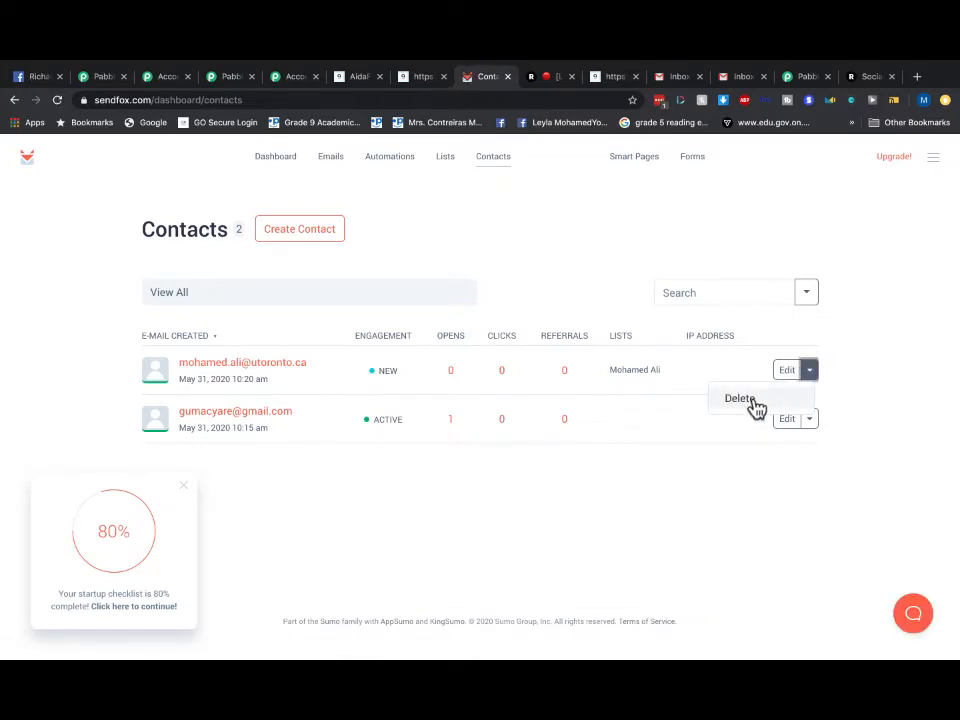
click(740, 399)
click(604, 180)
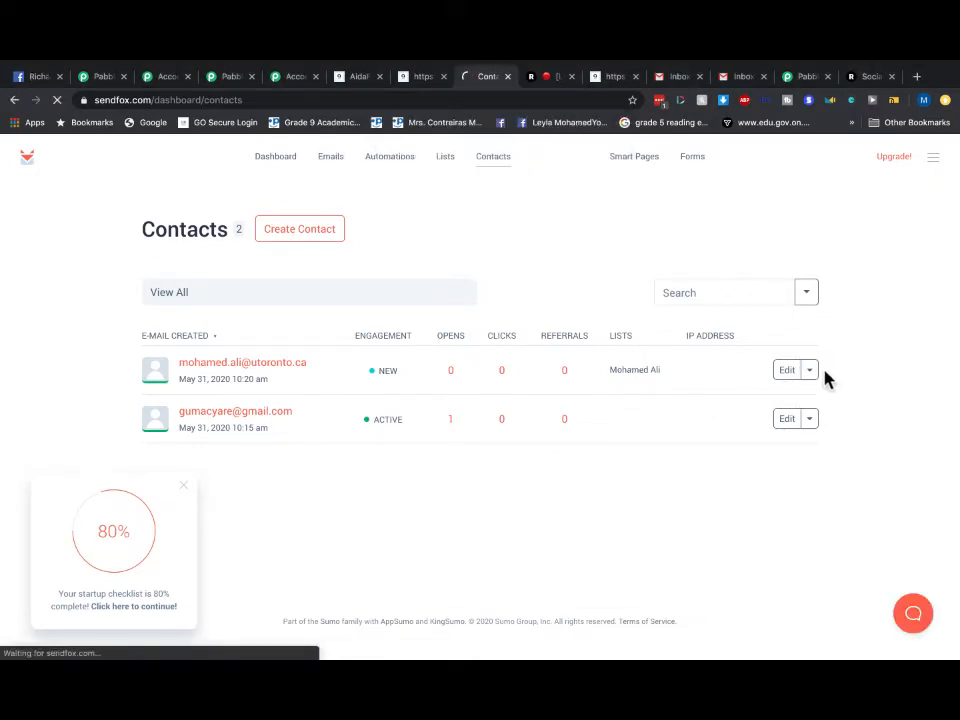
click(809, 372)
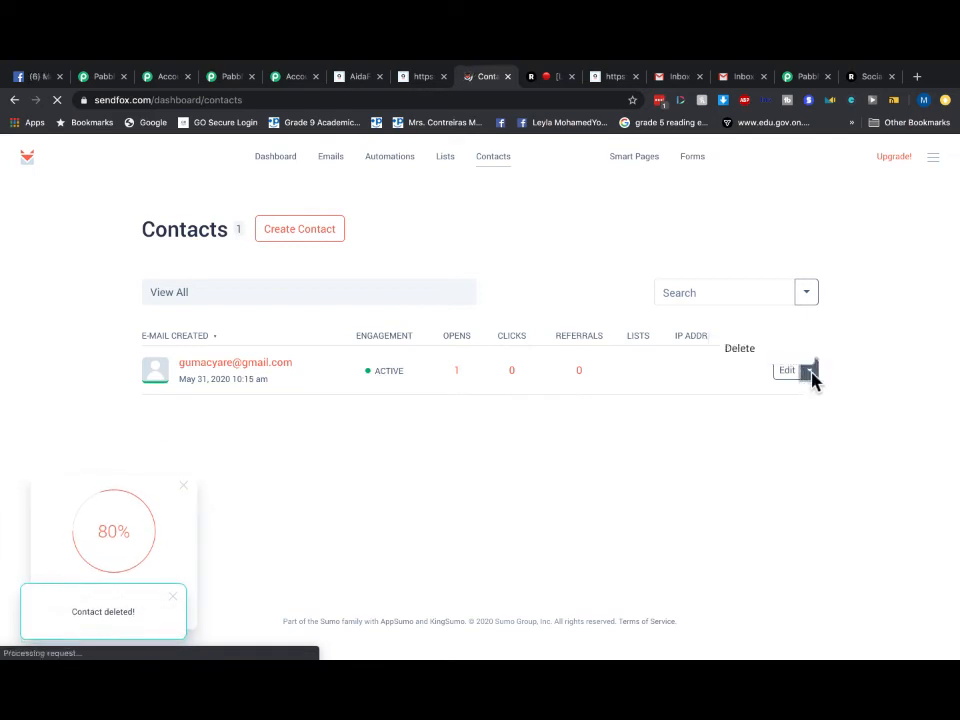
click(733, 353)
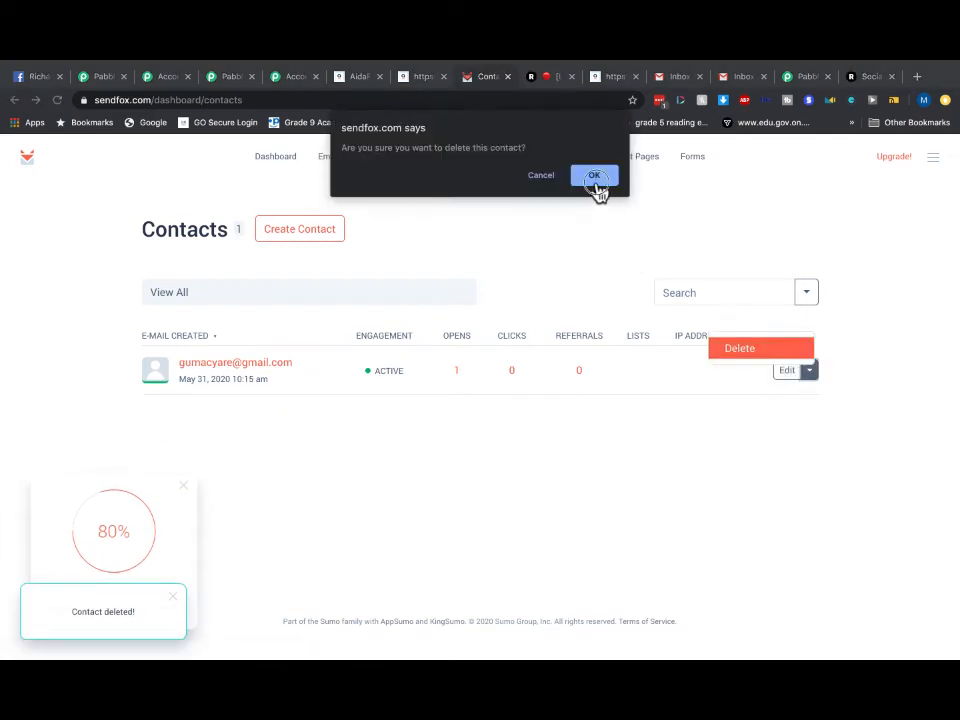
click(596, 180)
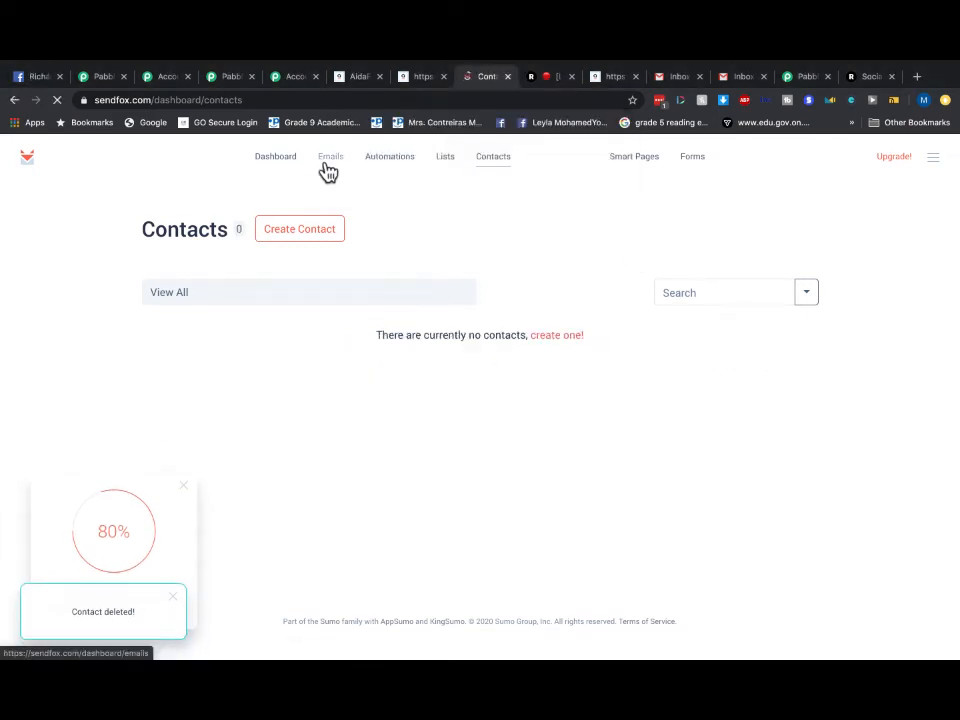
- Re-save the My Test Contacts list and check the dashboard shows 0 contacts
click(457, 171)
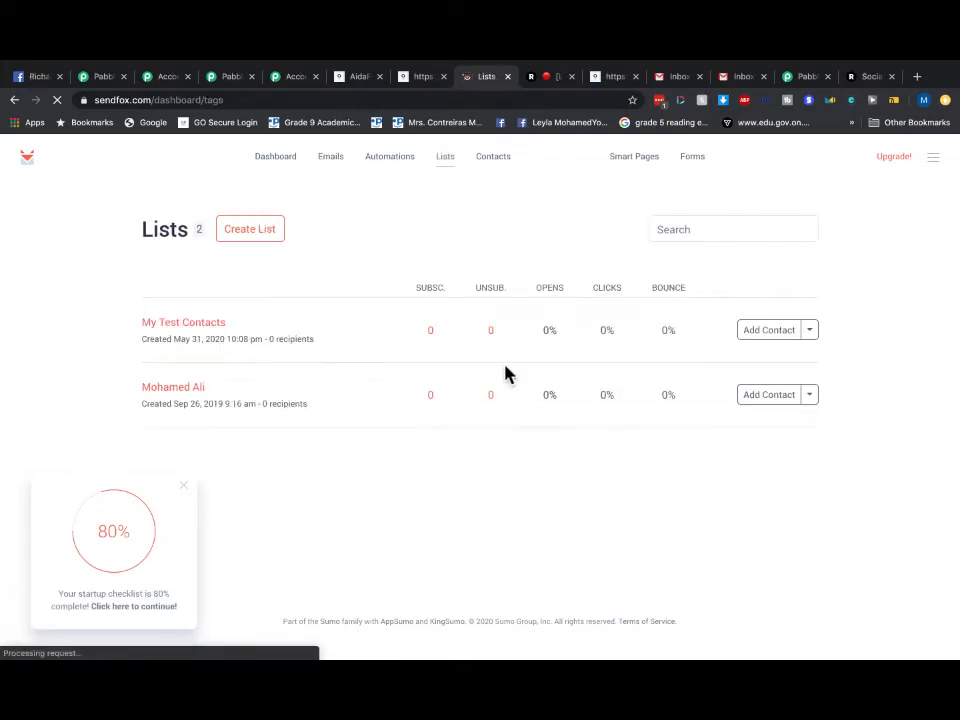
click(809, 332)
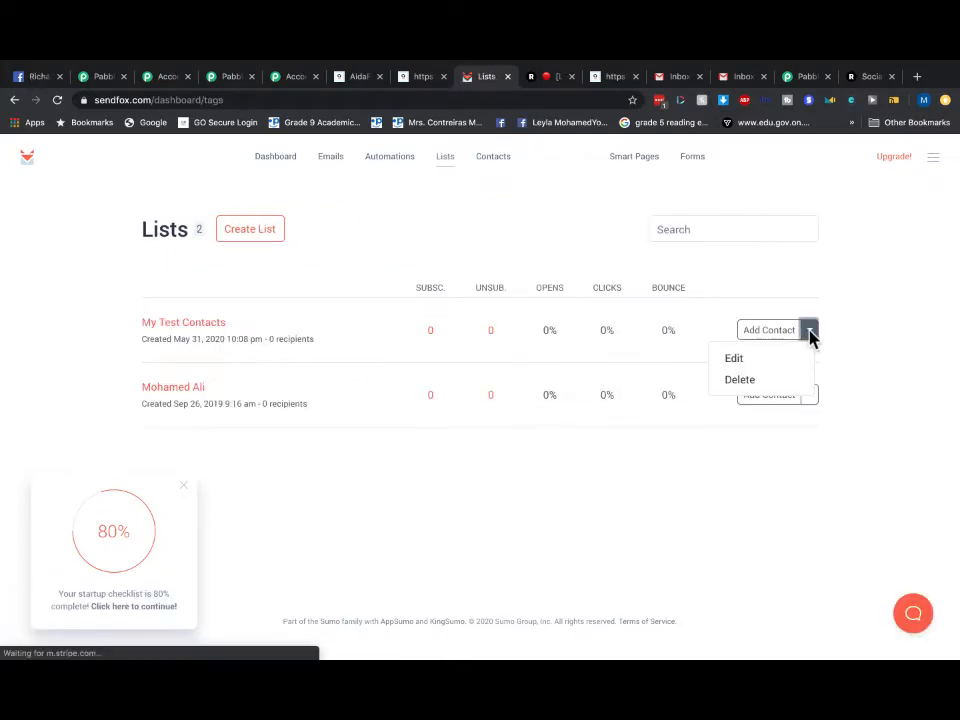
click(739, 367)
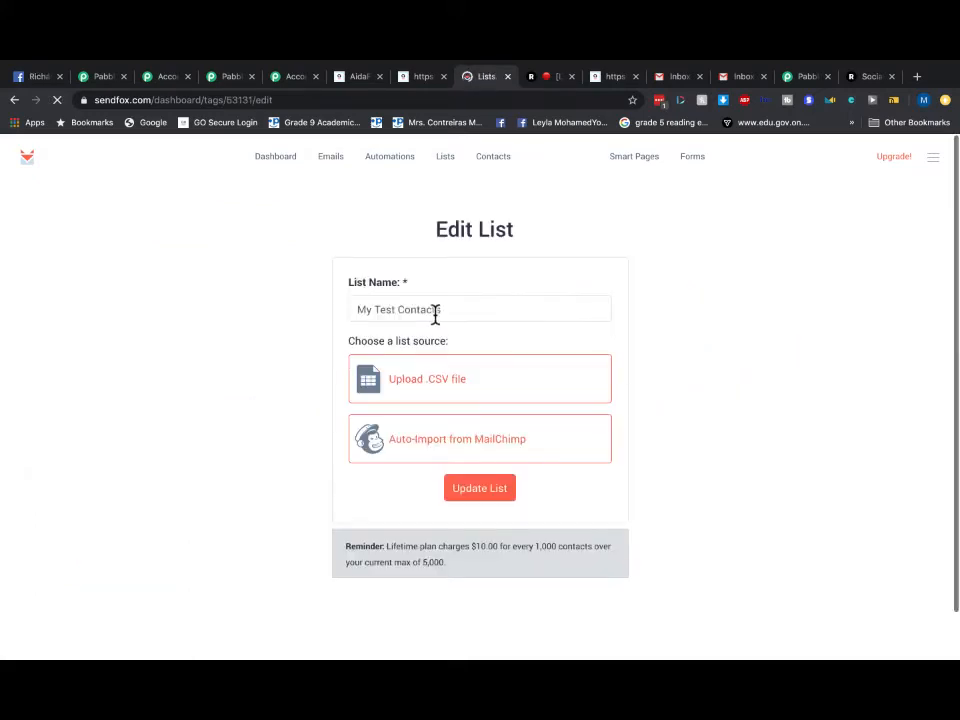
click(482, 505)
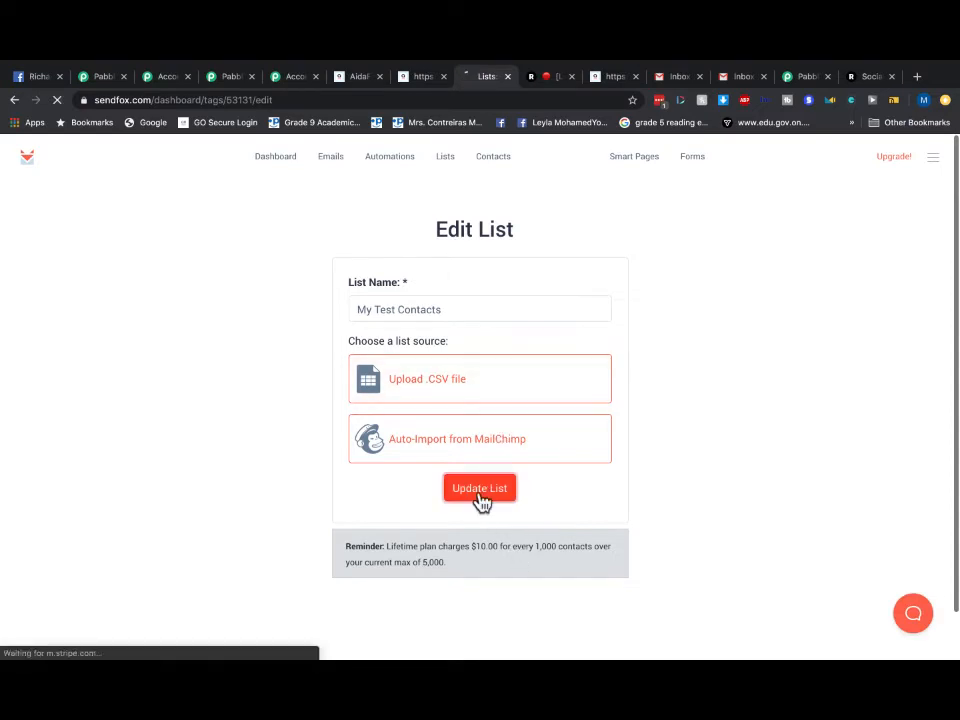
click(276, 167)
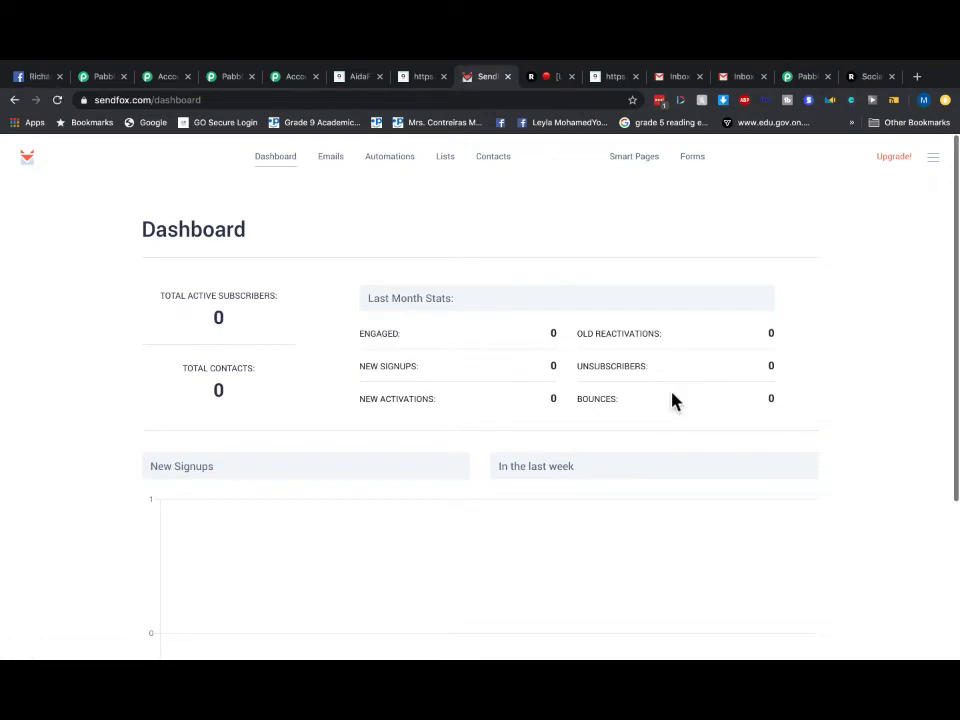
- Submit the blank AidaForm signup form with a new test first name, last name and e-mail
click(420, 77)
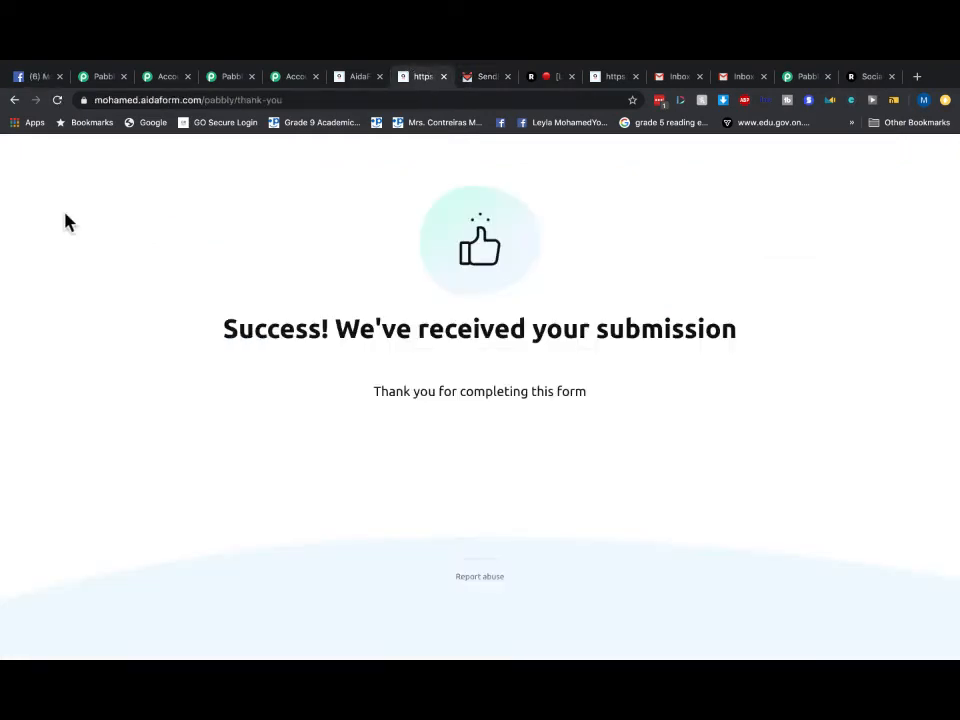
click(14, 100)
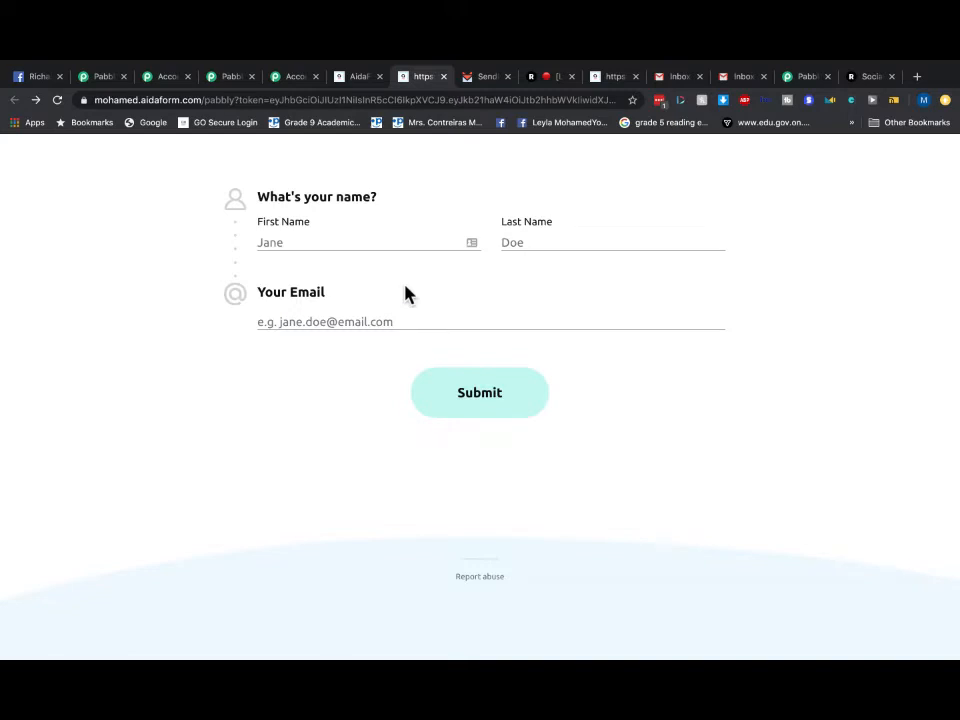
click(307, 244)
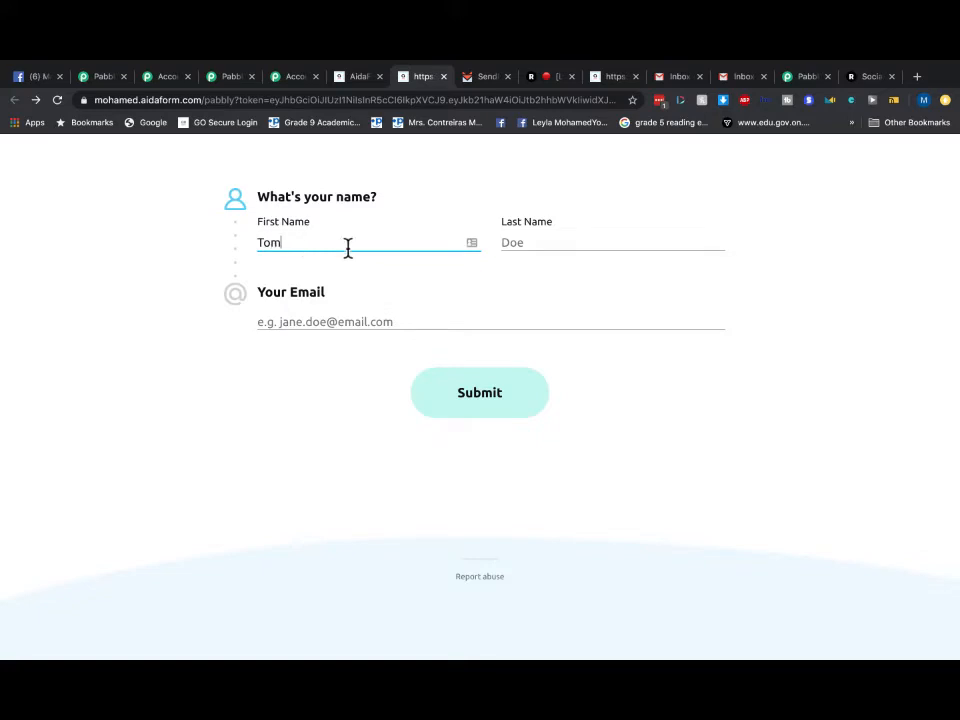
click(542, 246)
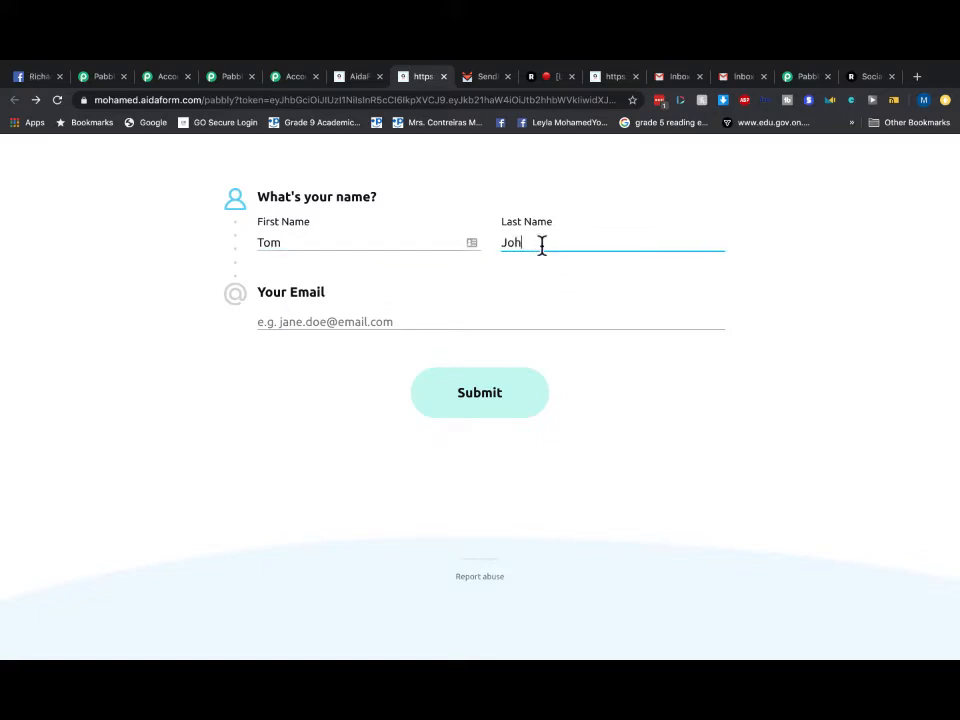
click(377, 328)
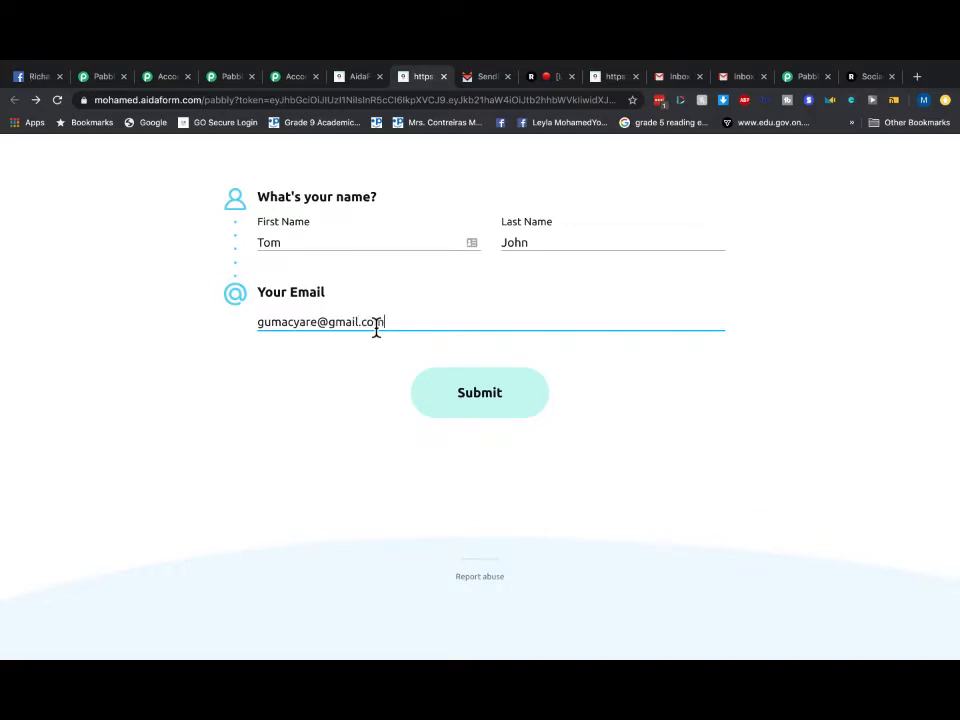
click(456, 403)
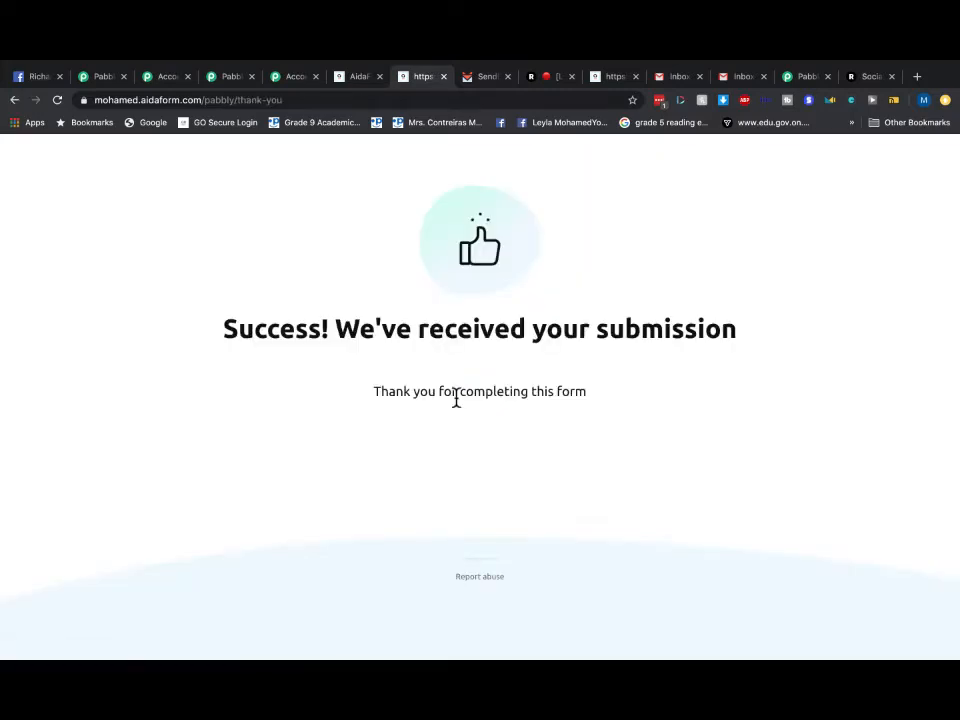
click(485, 78)
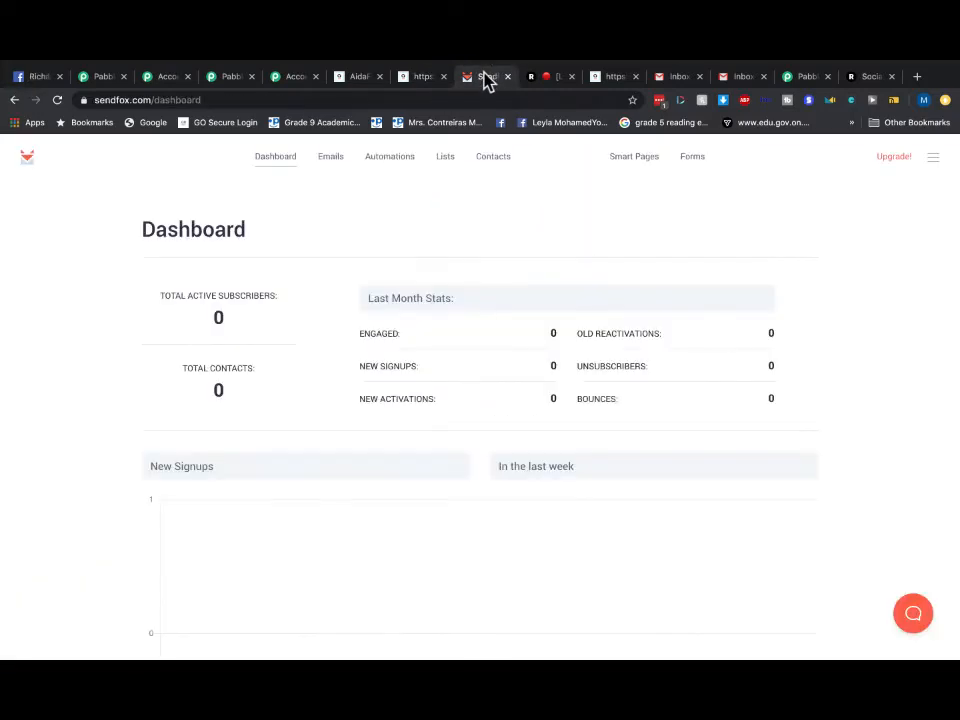
- Reload SendFox's dashboard to show 1 active subscriber and 1 contact from the signup
click(264, 170)
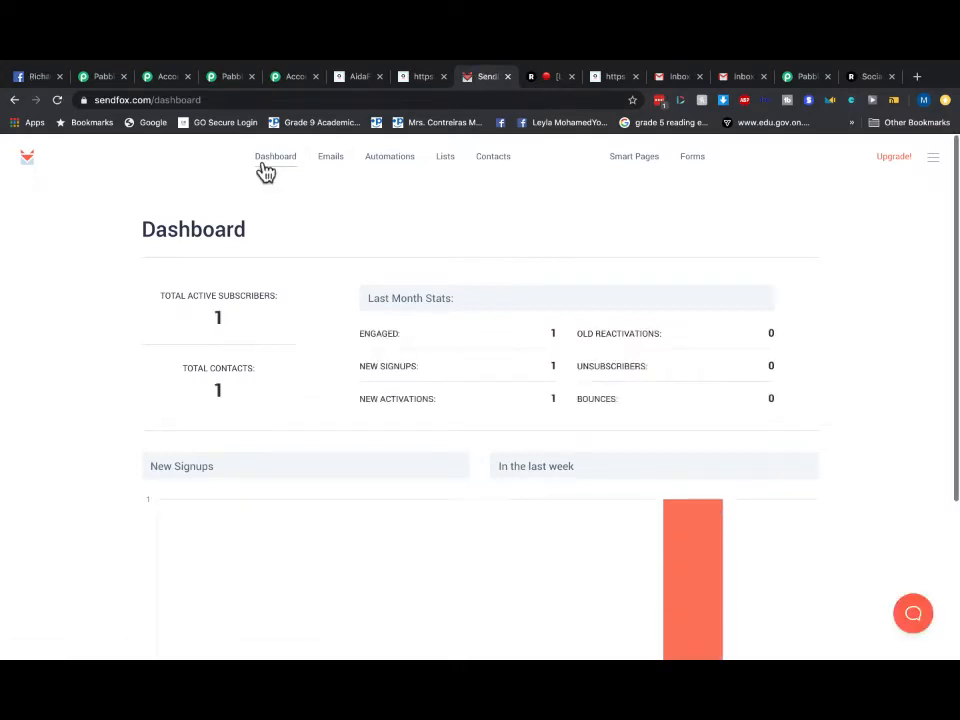
click(741, 78)
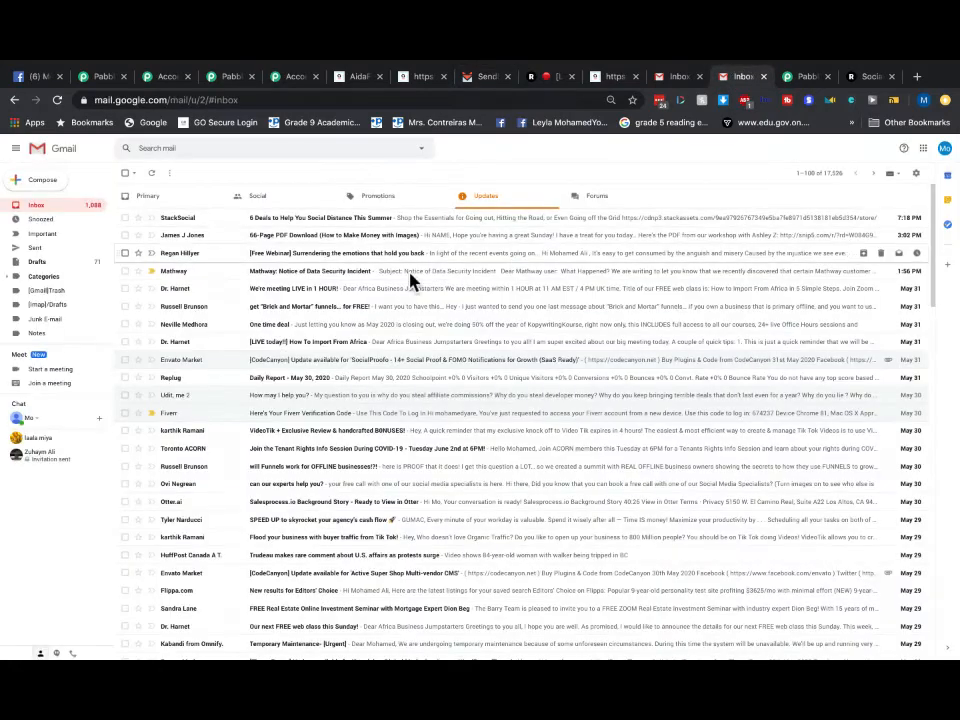
- Browse Gmail's Primary, Updates, Promotions and Social categories for the test email
click(33, 208)
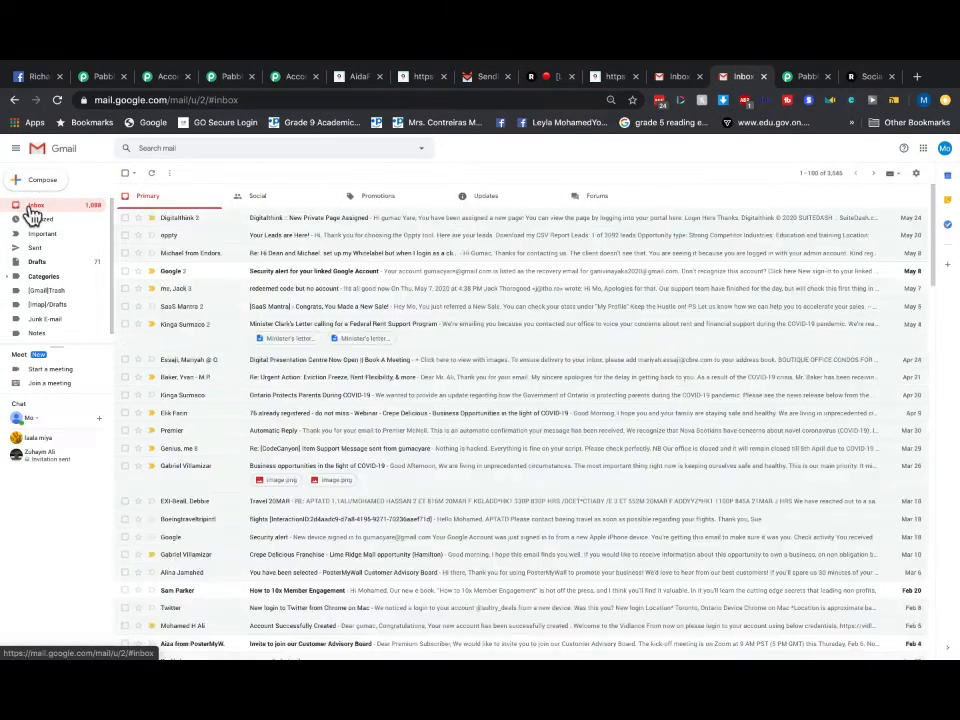
click(506, 206)
click(381, 208)
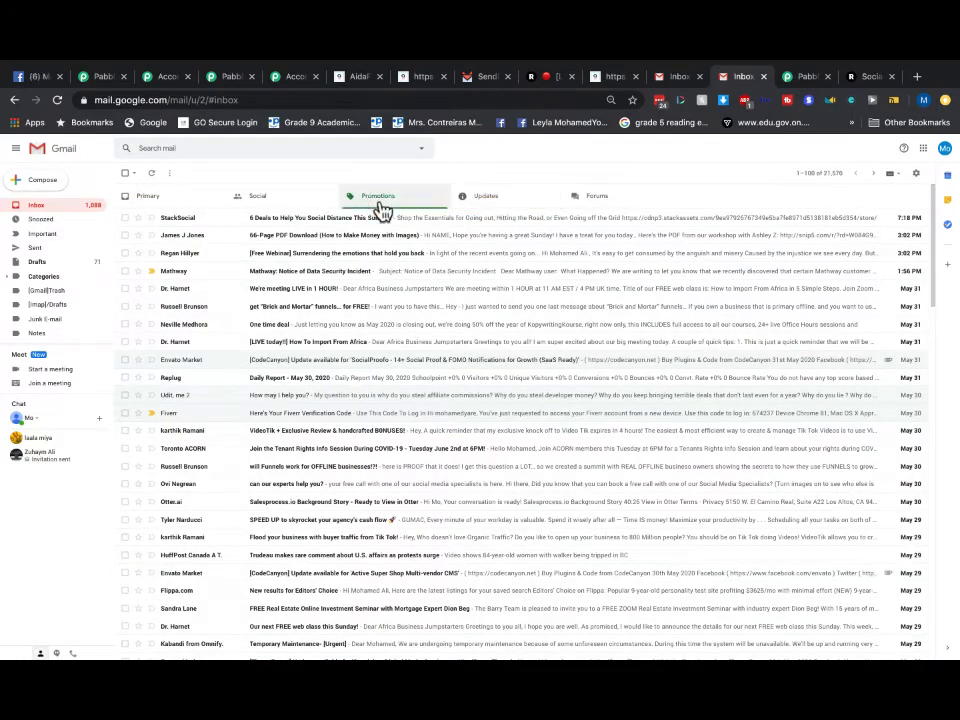
click(274, 204)
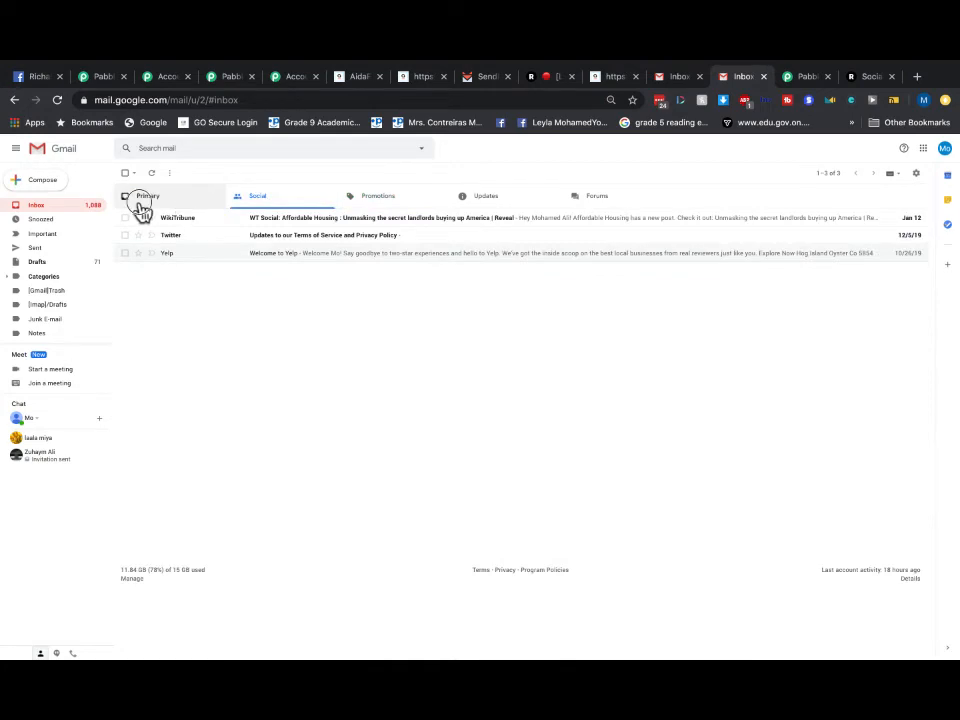
click(142, 209)
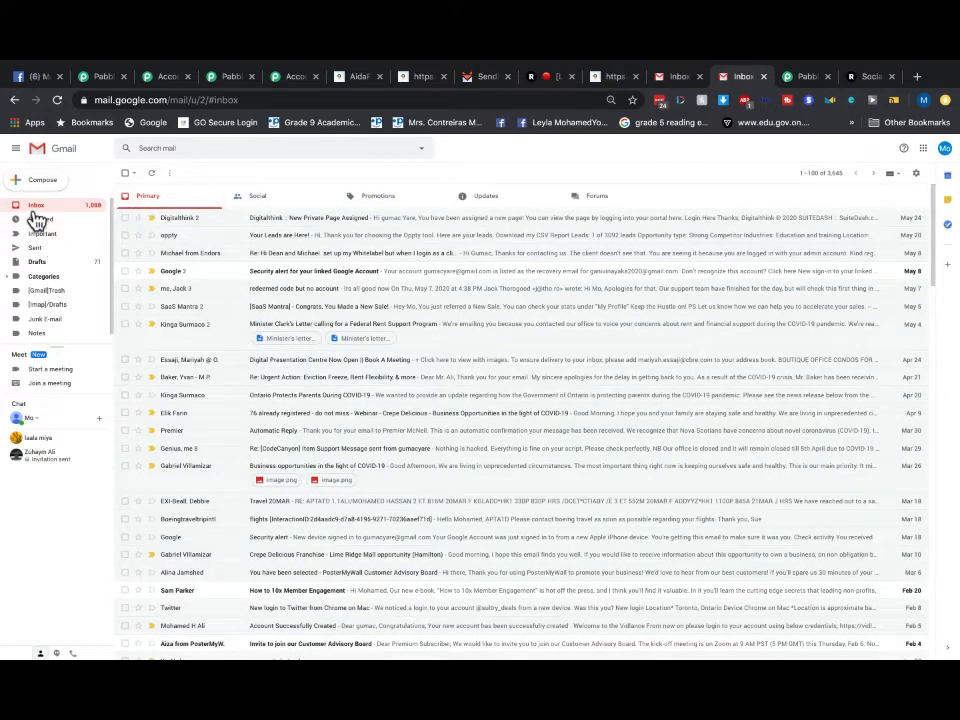
click(253, 204)
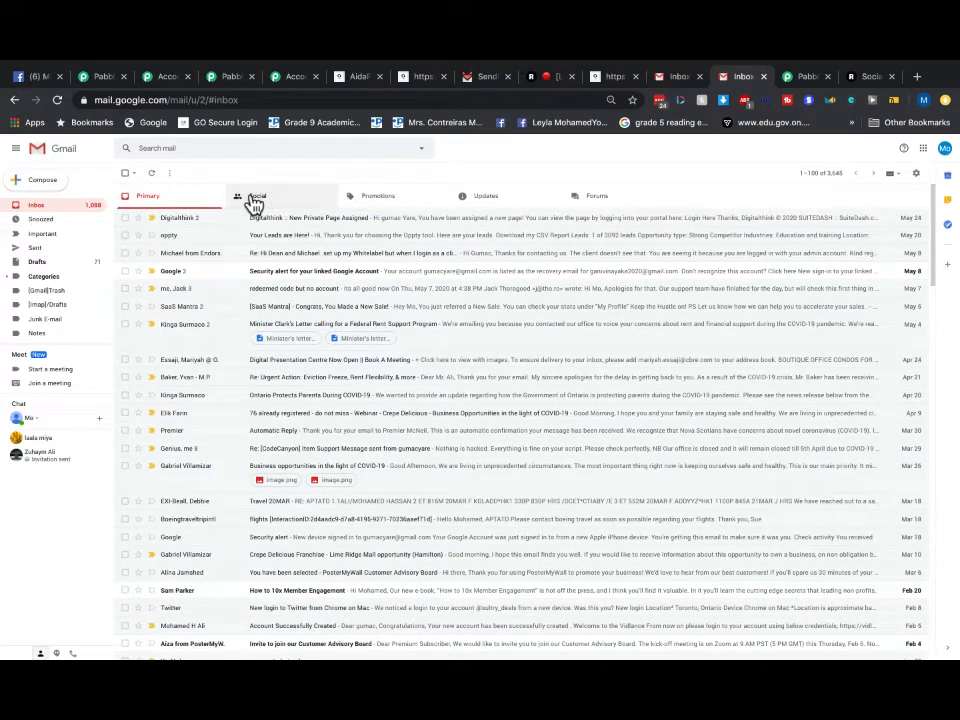
click(362, 198)
click(480, 205)
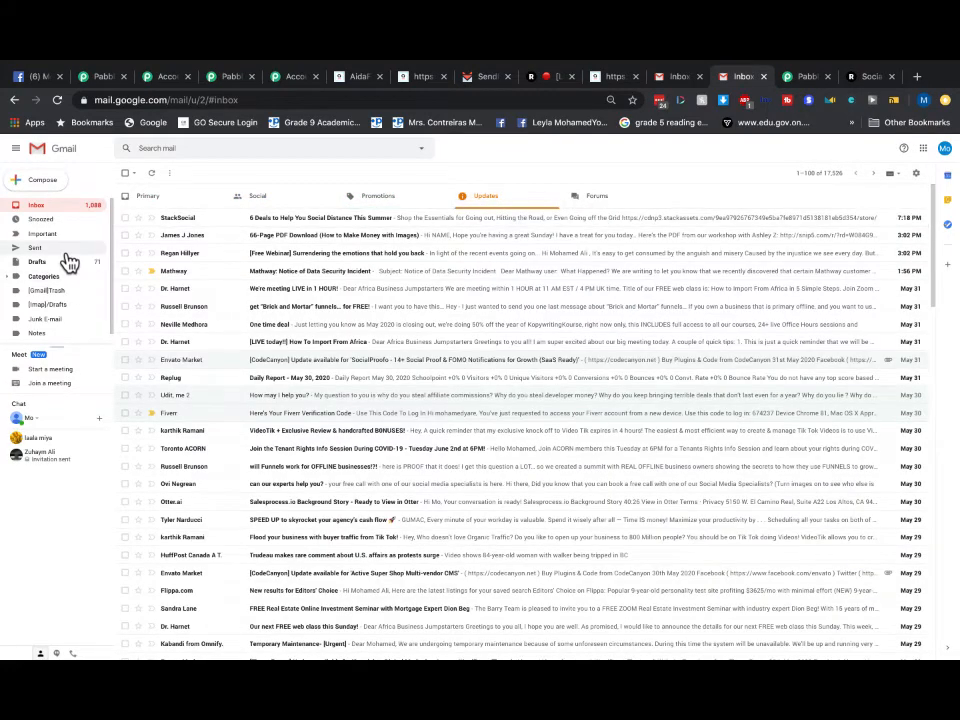
click(164, 204)
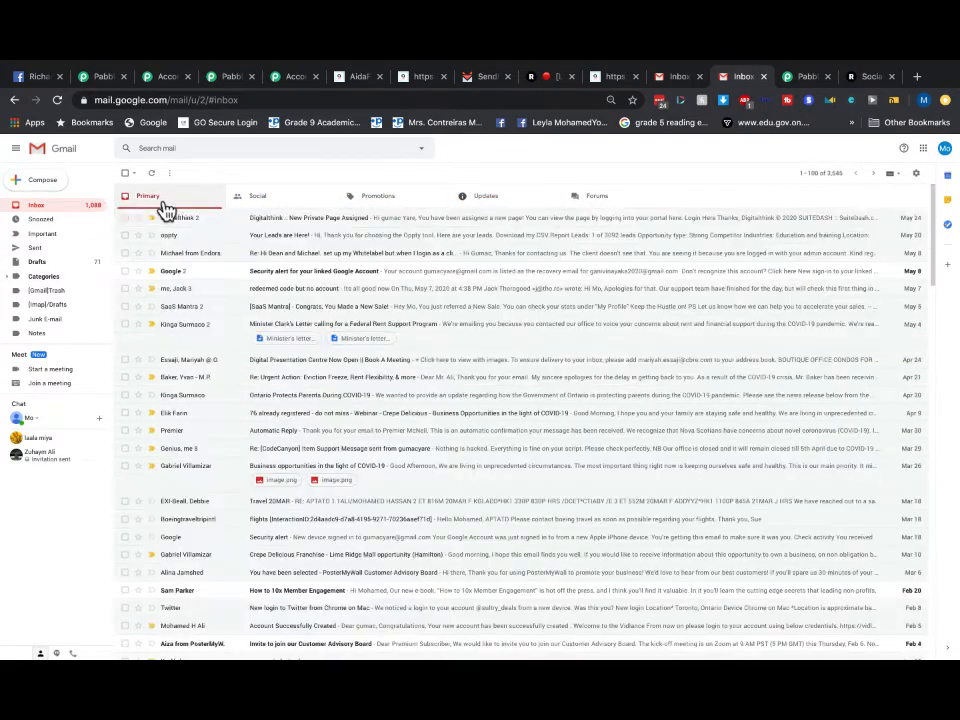
scroll(70, 300, down, 1)
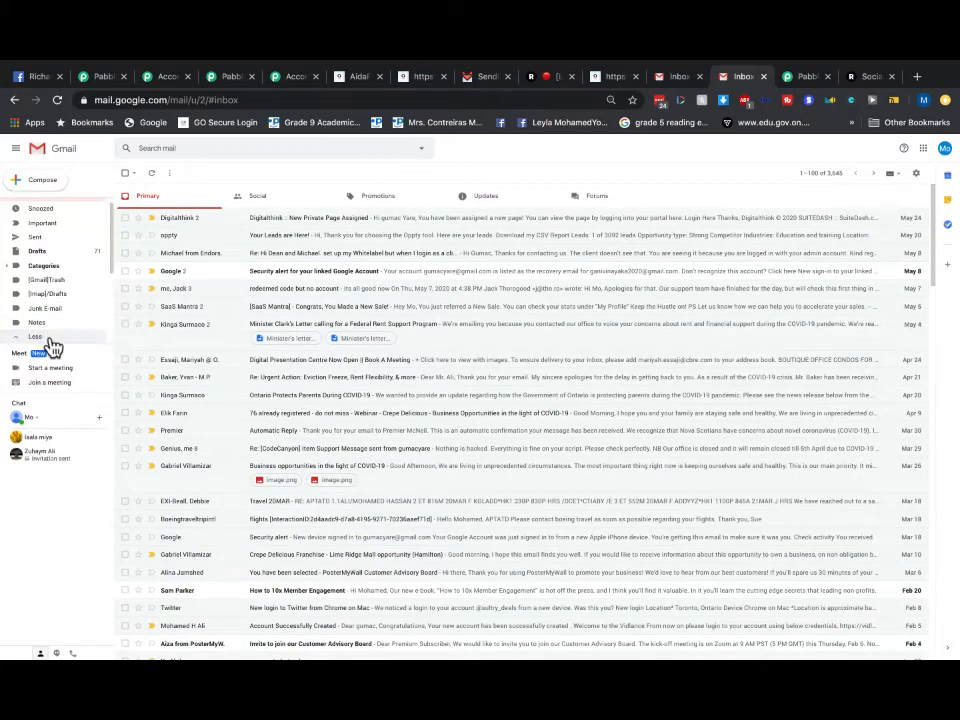
scroll(55, 300, up, 2)
- Check Gmail's Spam folder, then return to the inbox and the SendFox dashboard
click(34, 268)
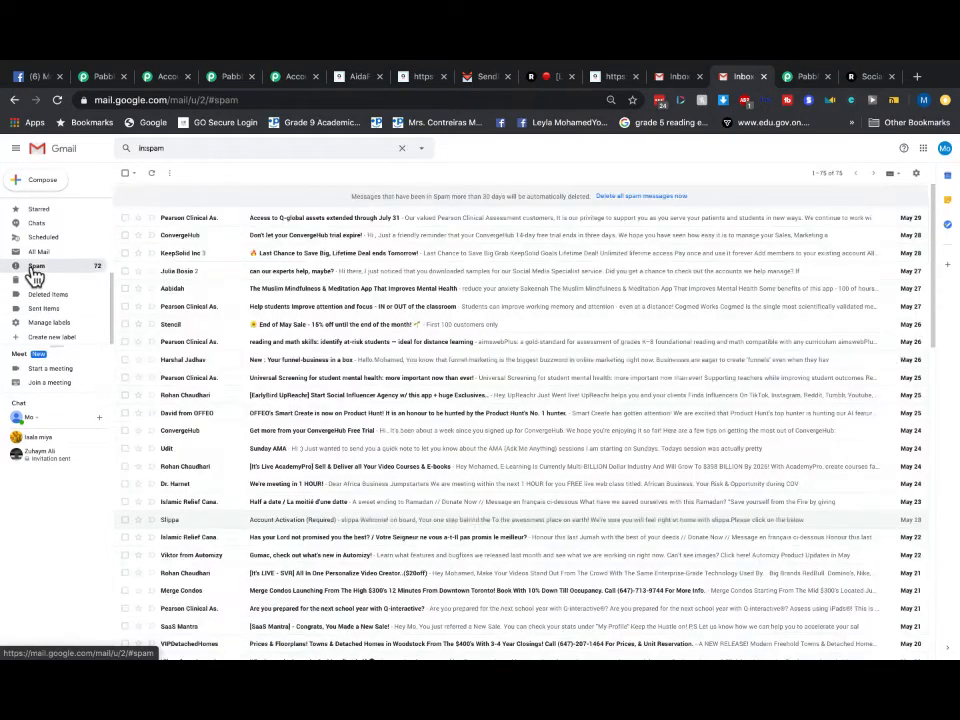
scroll(34, 270, up, 3)
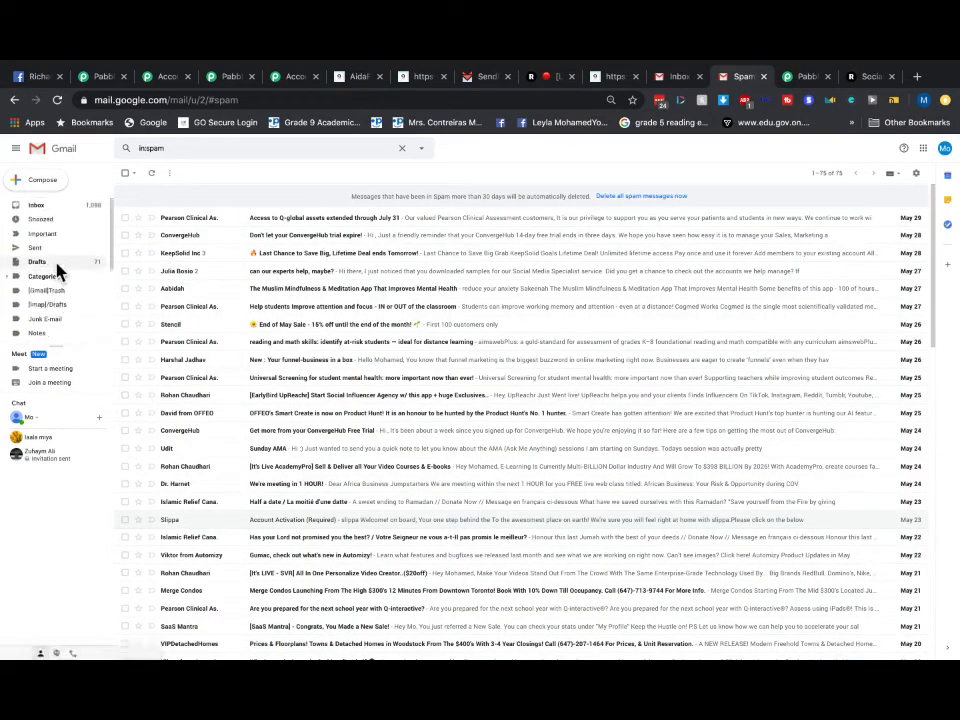
click(36, 206)
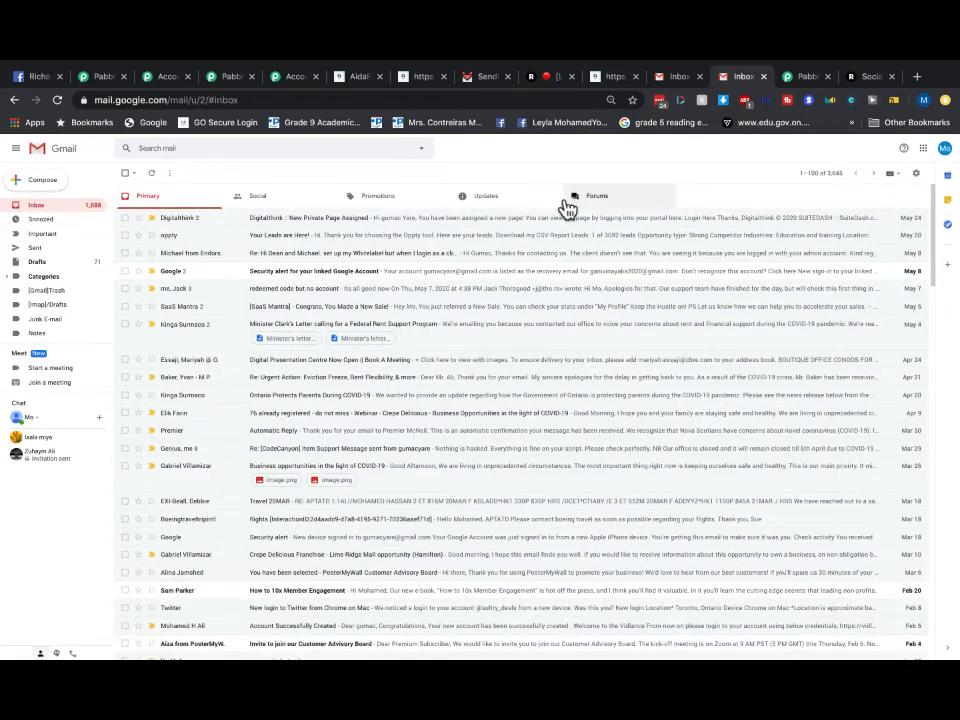
click(484, 79)
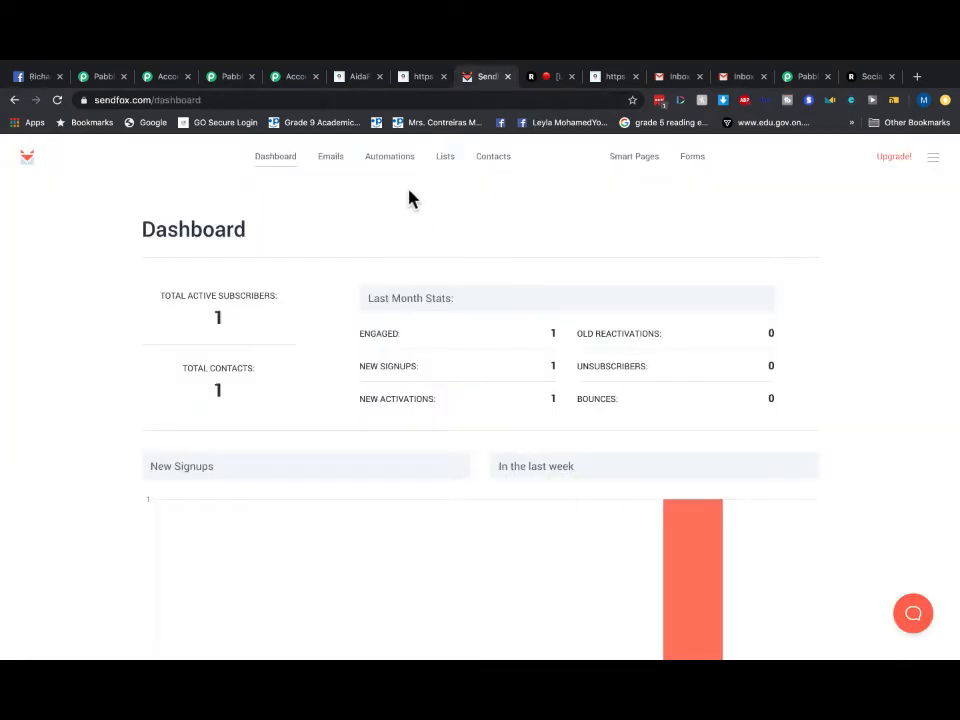
- Pause the 'my site' Welcome Email Series, queue My Test Contacts subscribers, and restart it
click(381, 160)
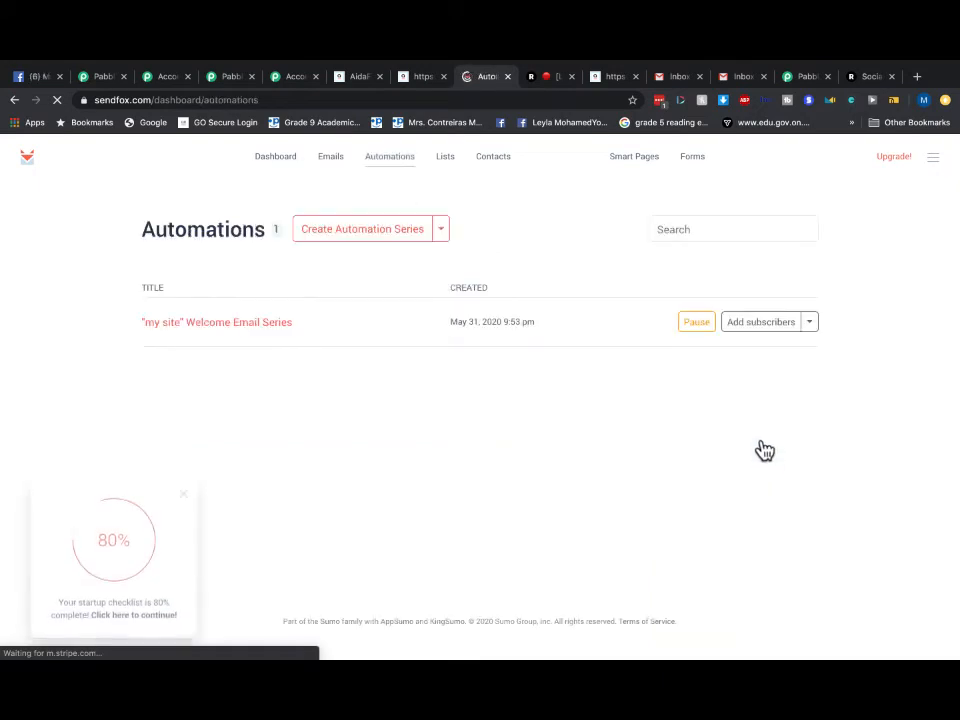
click(697, 325)
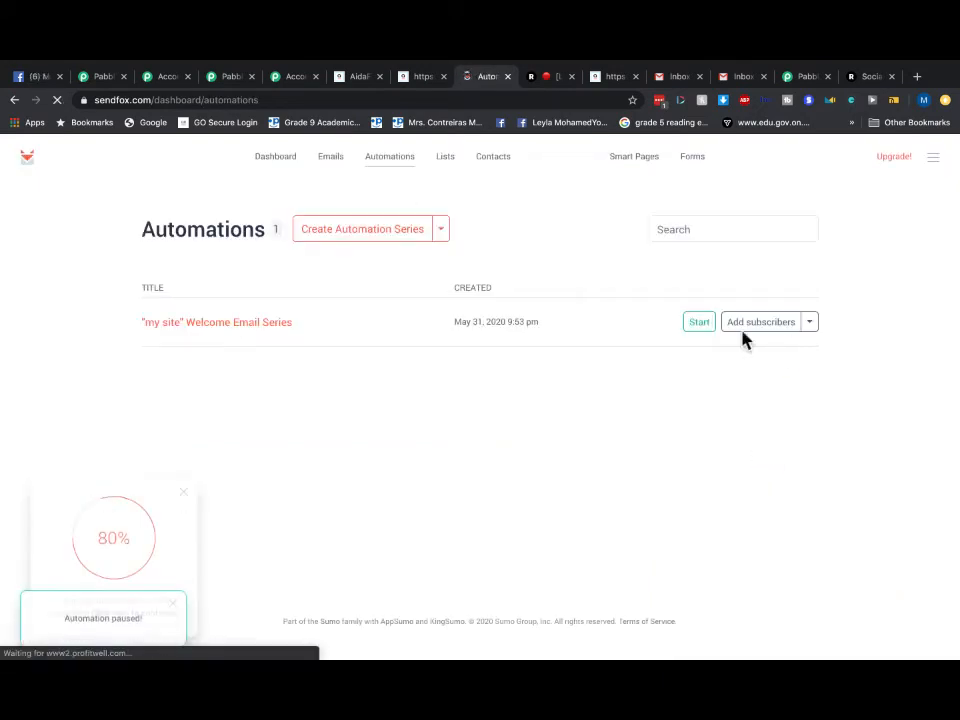
click(800, 333)
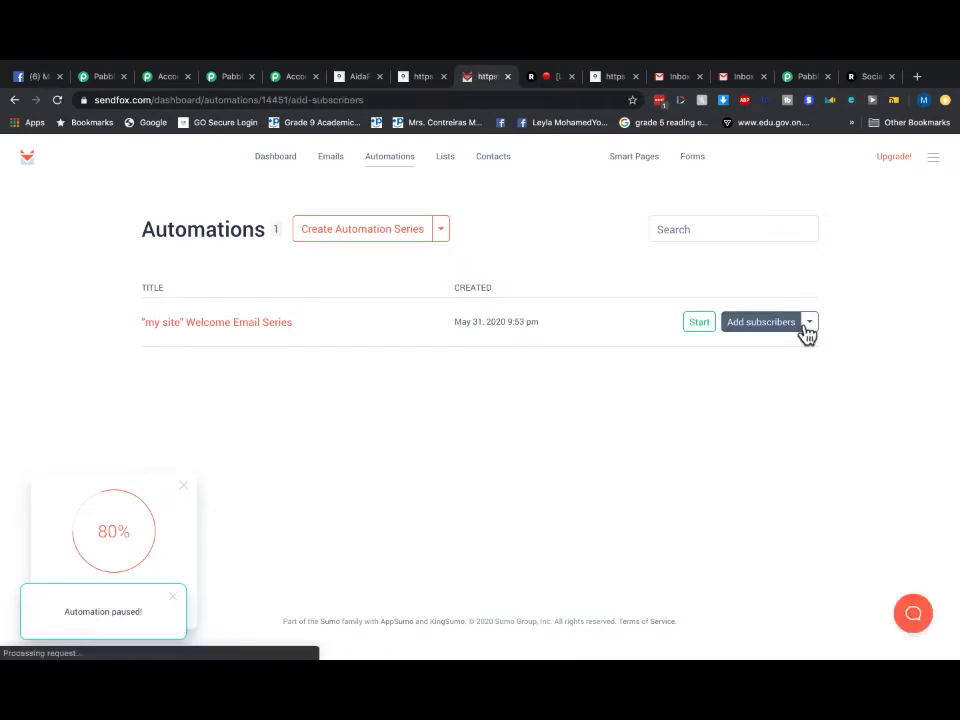
click(394, 332)
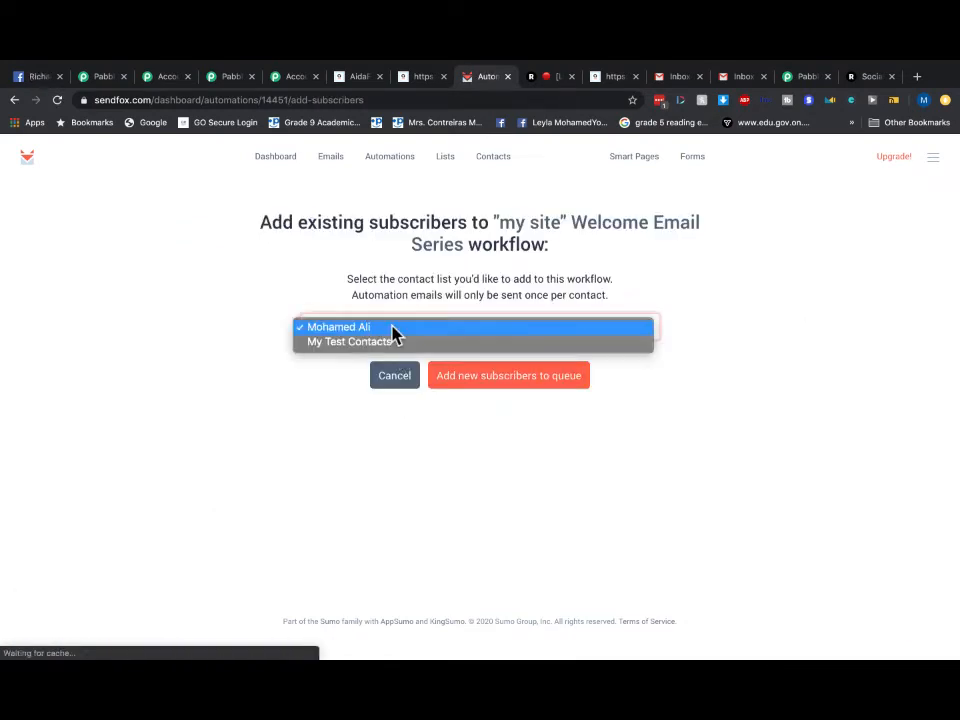
click(381, 345)
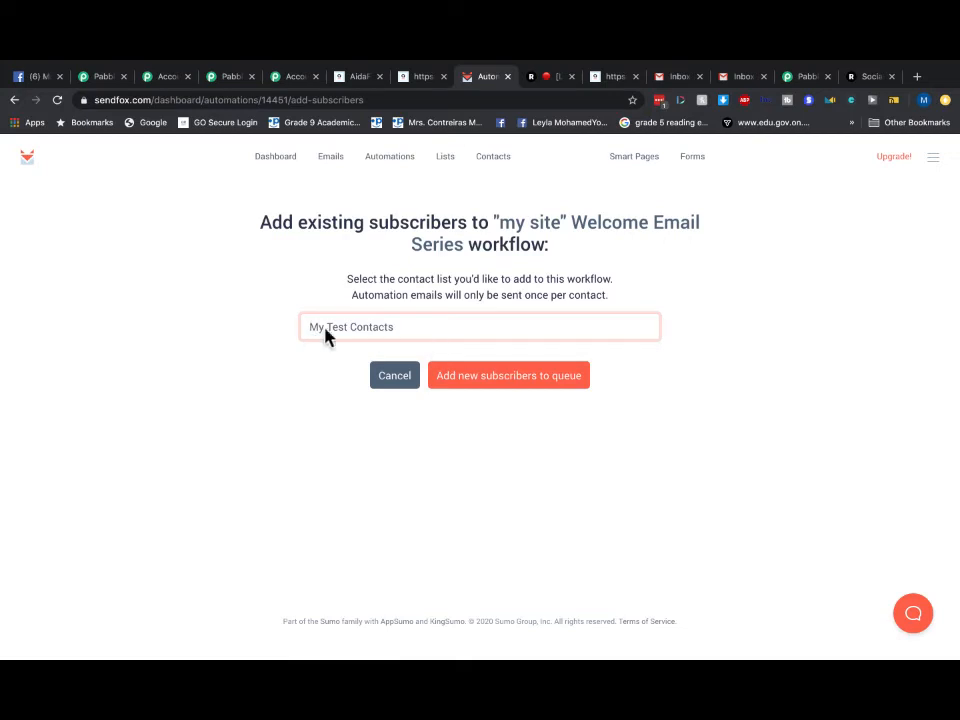
click(494, 389)
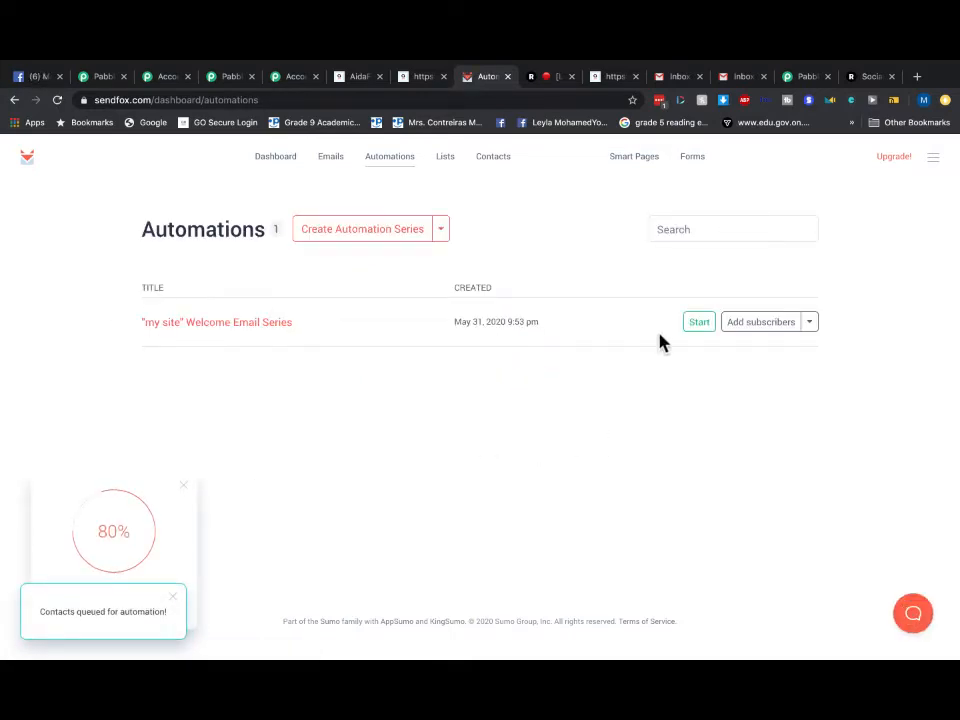
click(697, 323)
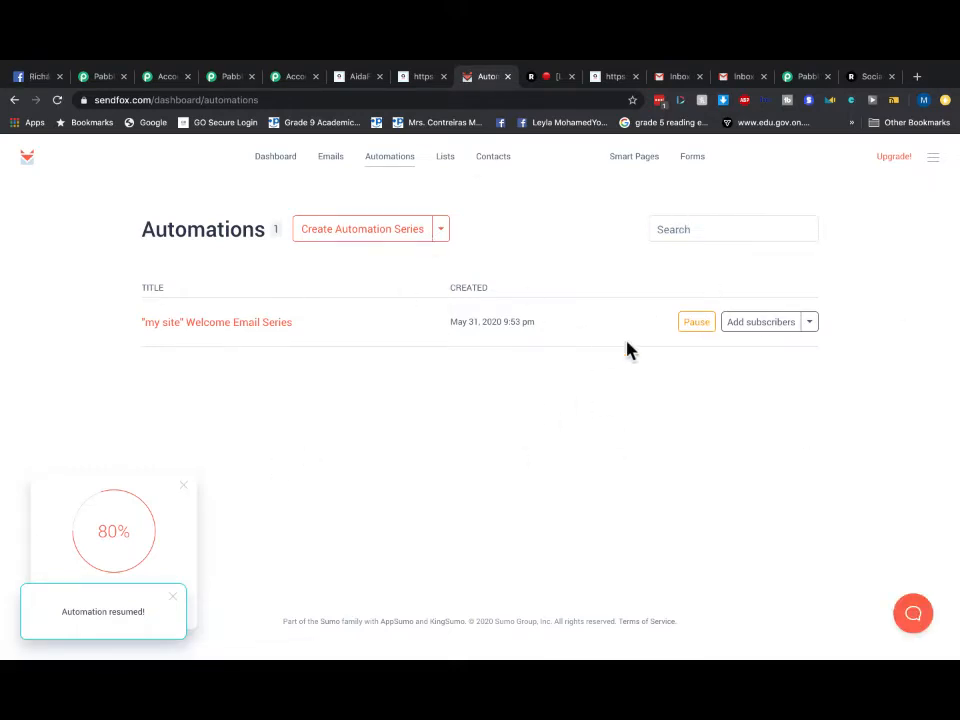
click(347, 168)
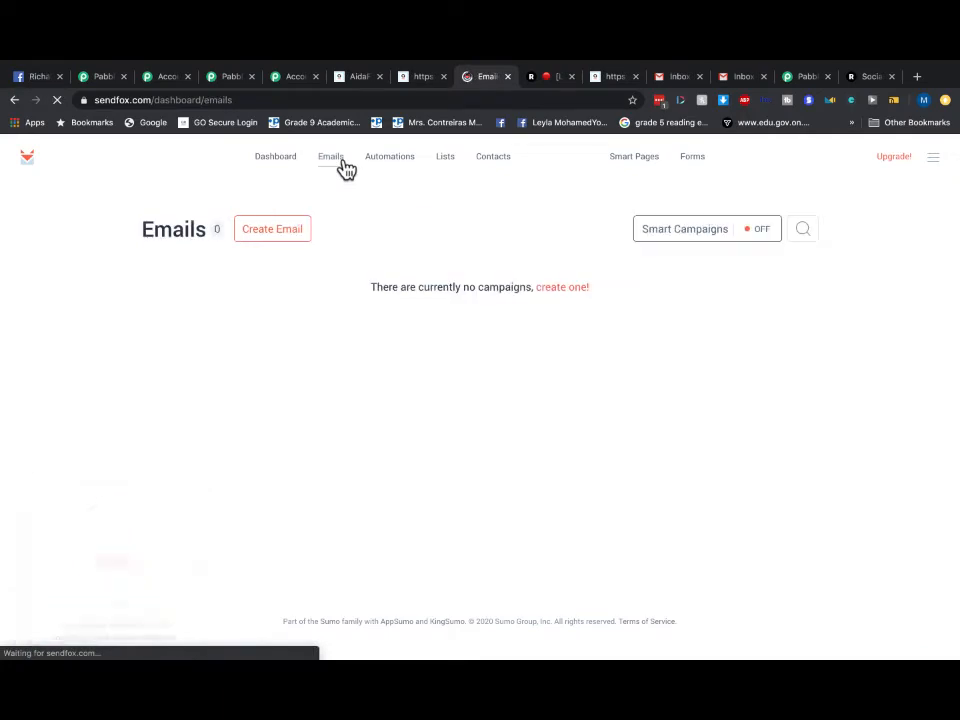
click(447, 158)
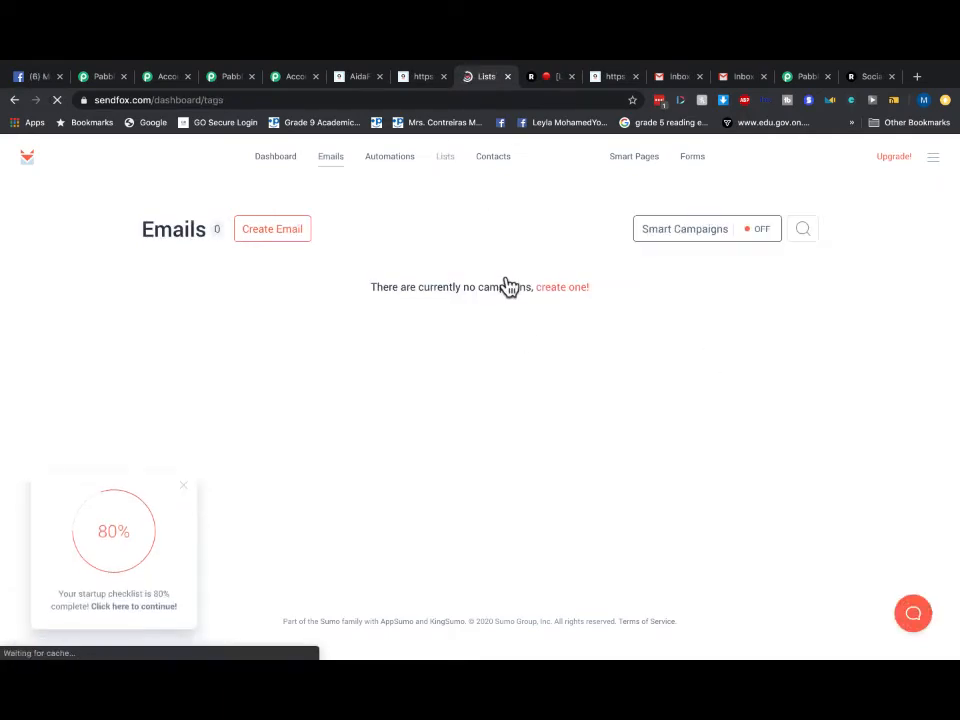
- Look through Gmail's Primary and Updates categories for the welcome email
click(738, 77)
click(44, 207)
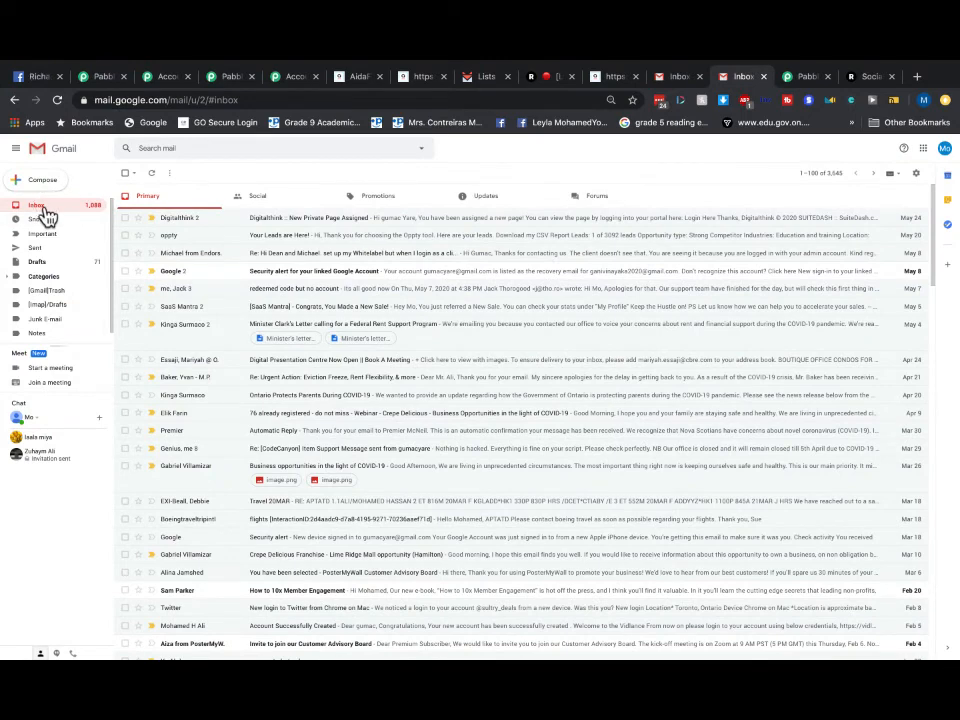
click(488, 204)
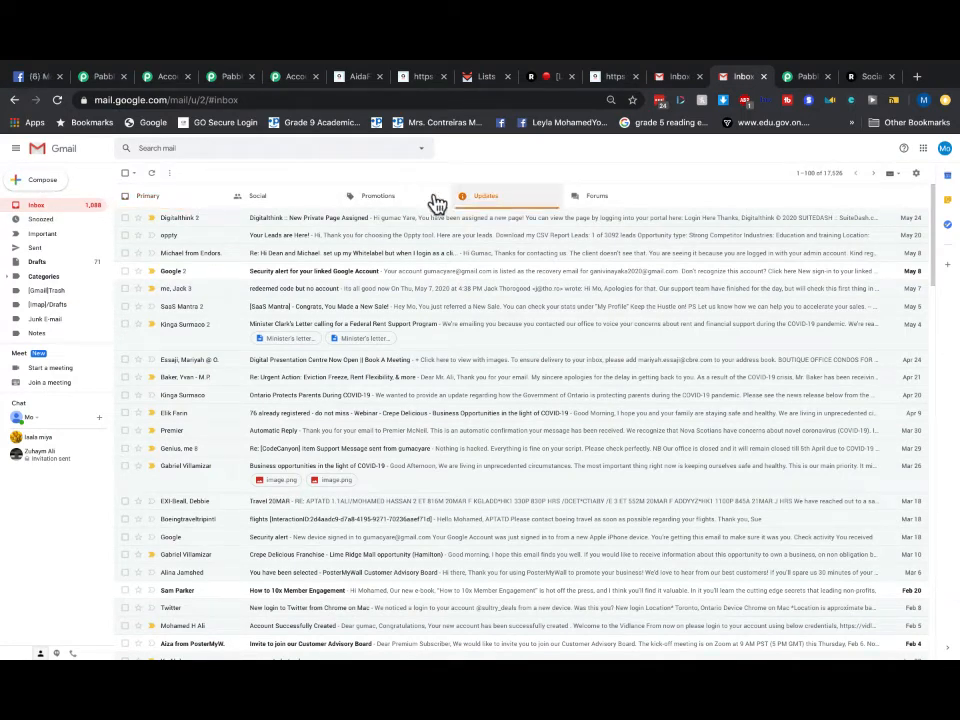
click(152, 199)
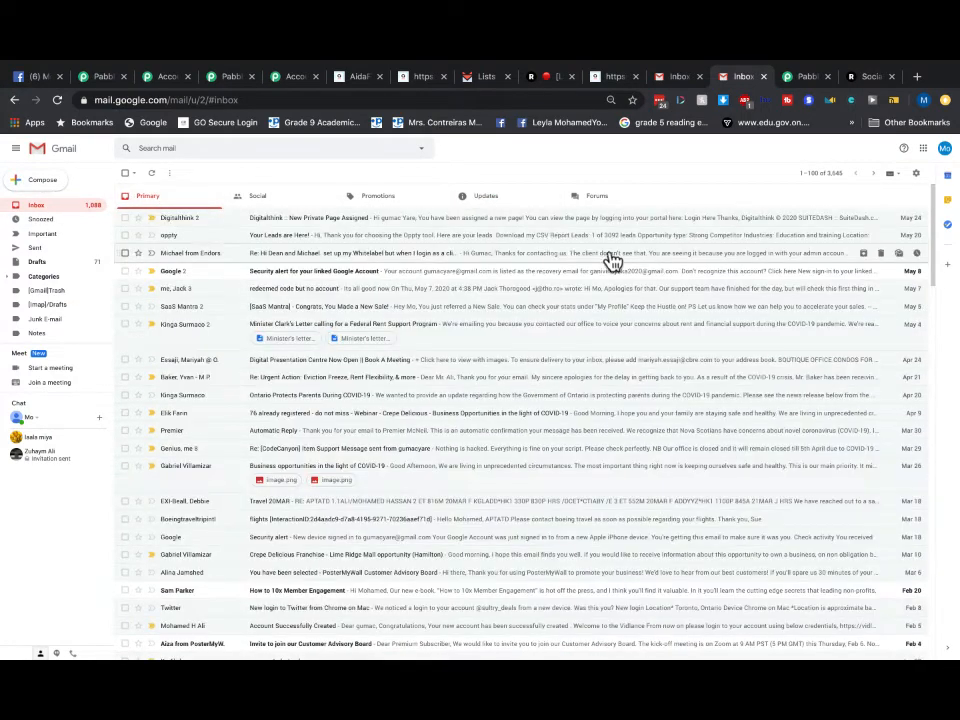
click(507, 202)
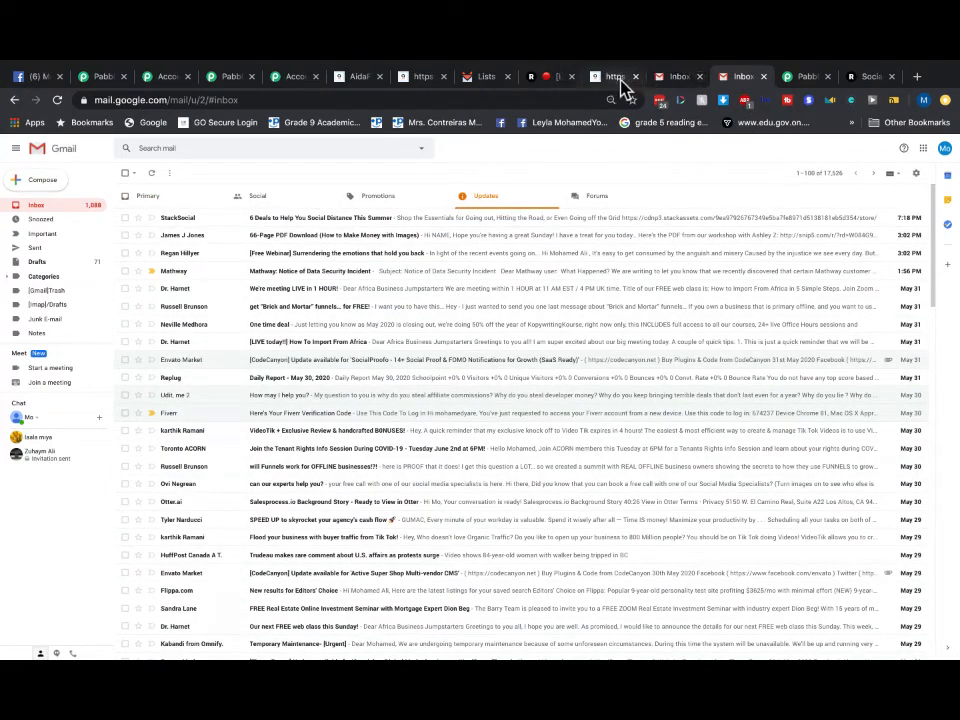
click(472, 78)
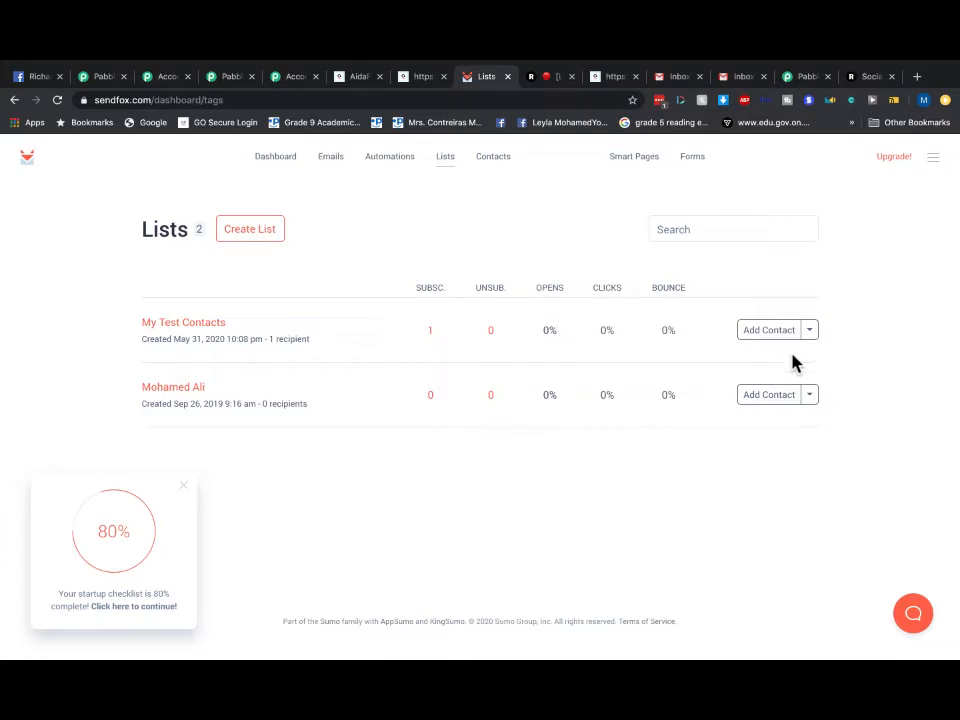
- Remove the test contact from the My Test Contacts list, confirming the removal
click(815, 340)
click(889, 326)
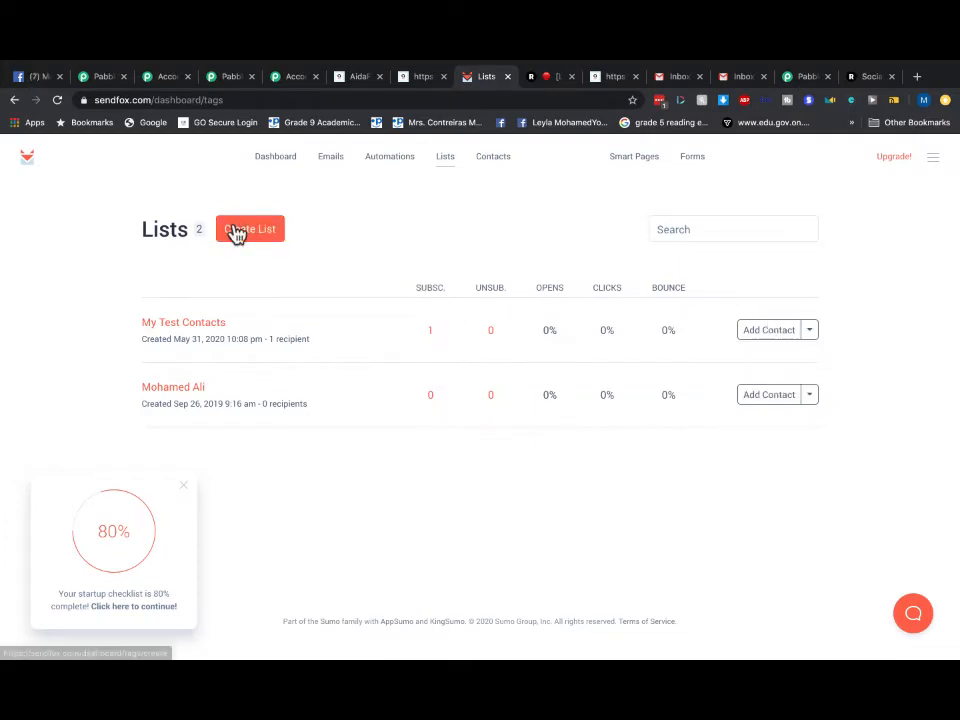
click(453, 167)
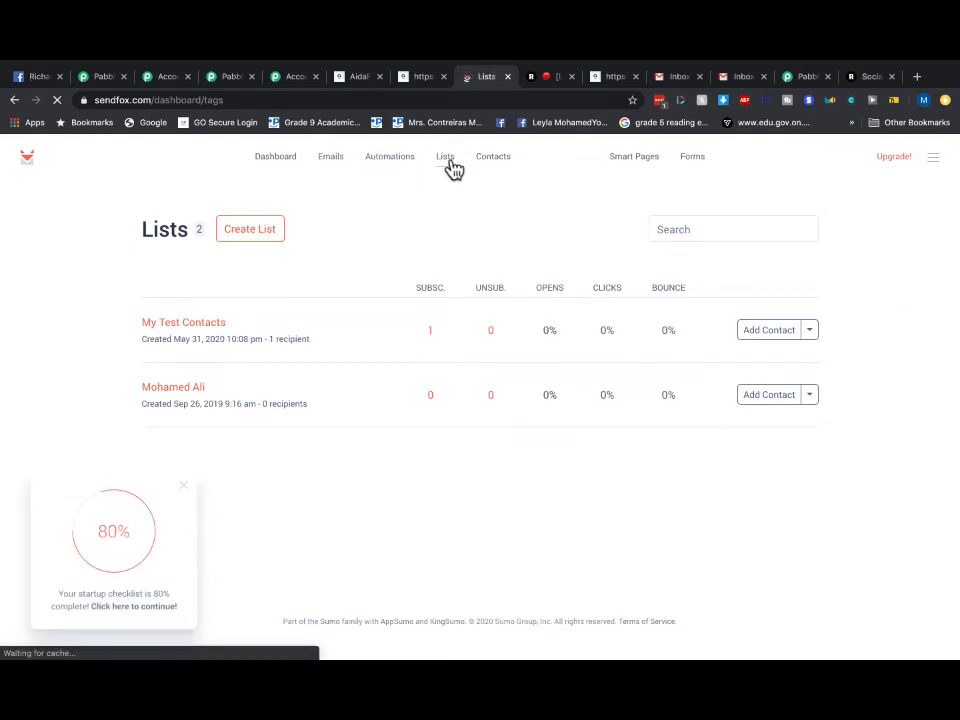
click(221, 323)
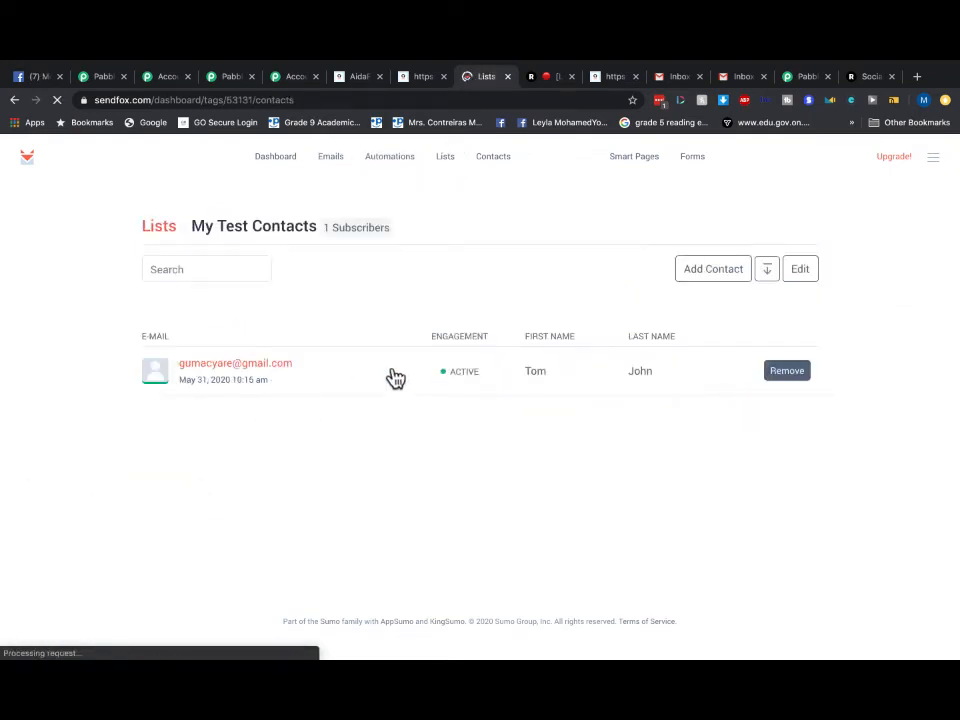
click(781, 370)
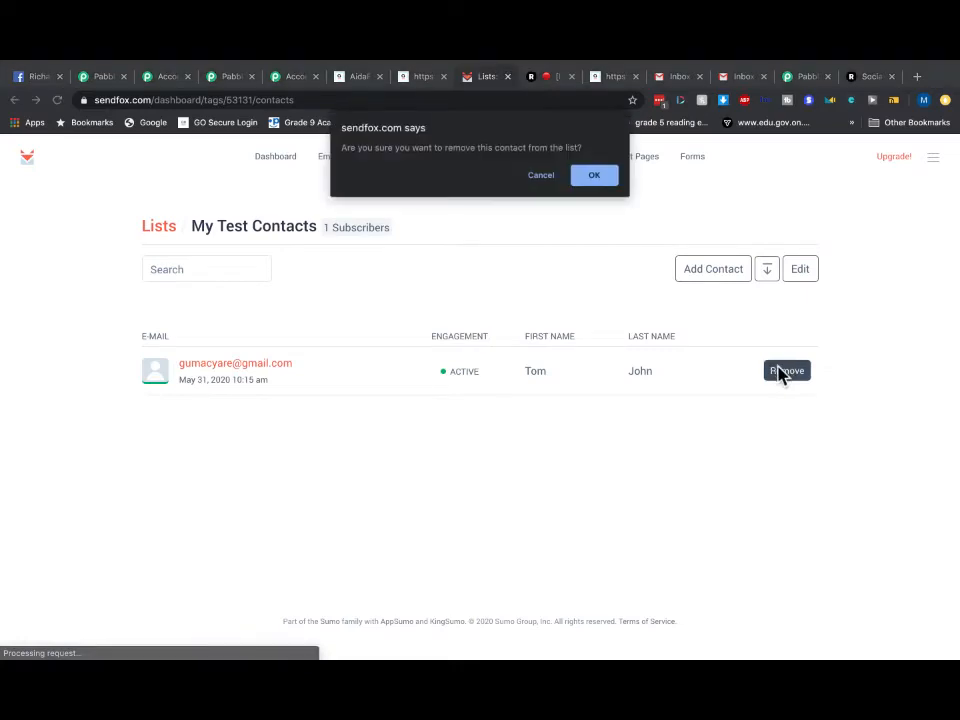
click(600, 183)
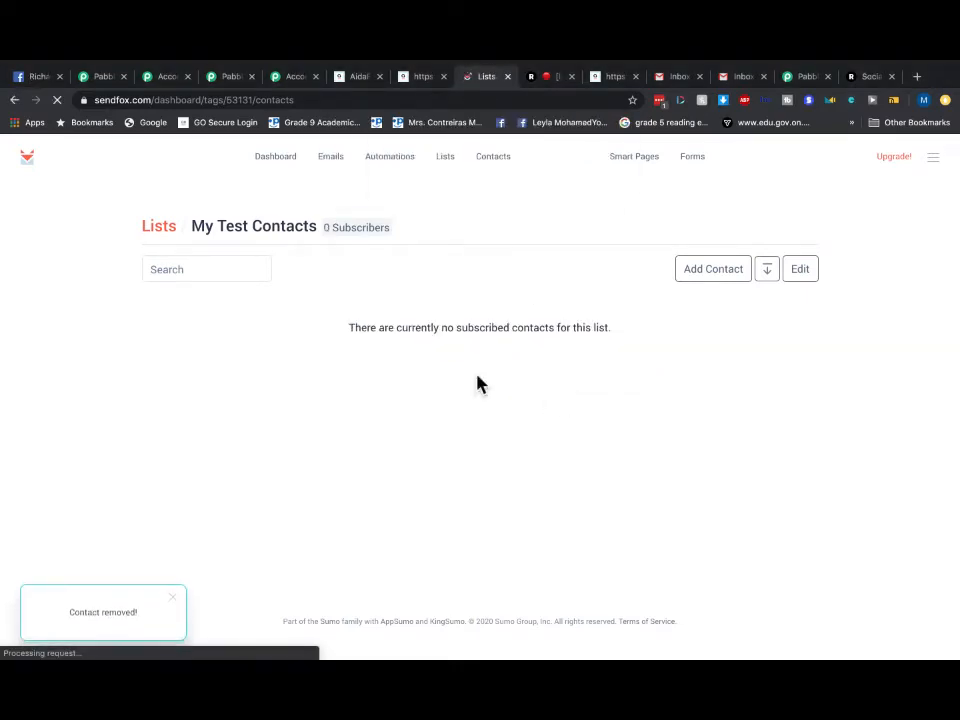
- Delete the remaining contact from SendFox and check the dashboard shows 0 contacts
click(495, 158)
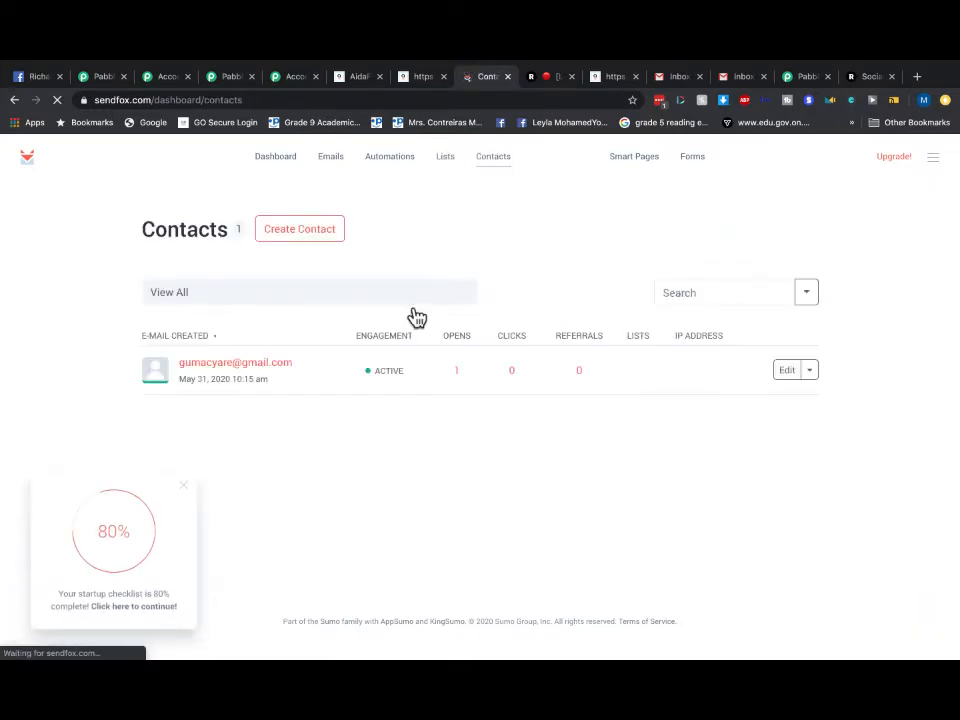
click(811, 372)
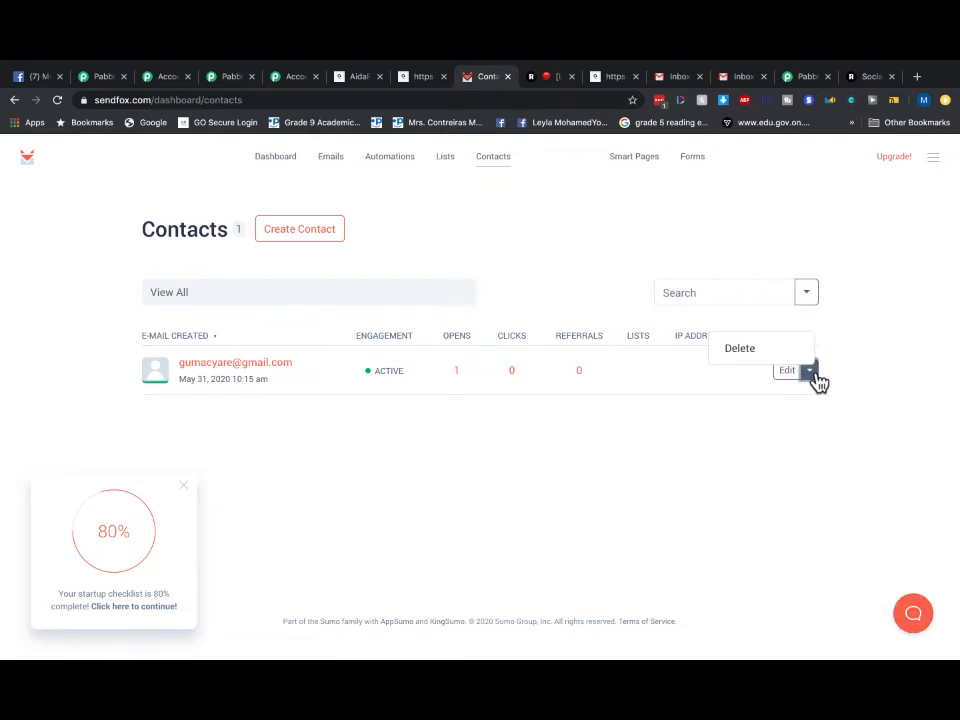
click(746, 356)
click(595, 182)
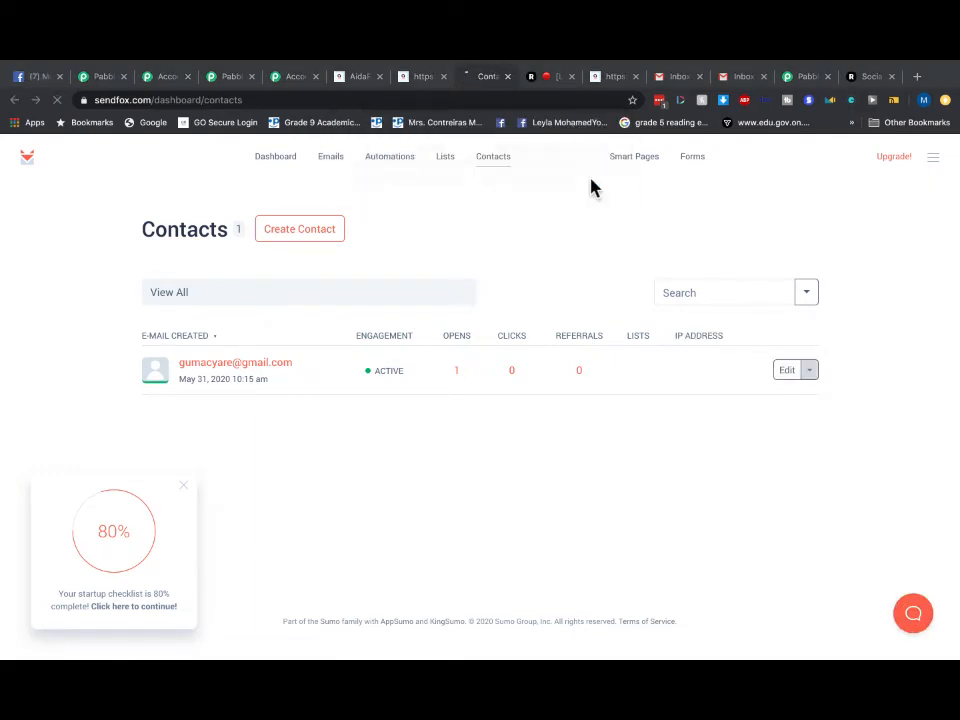
click(272, 160)
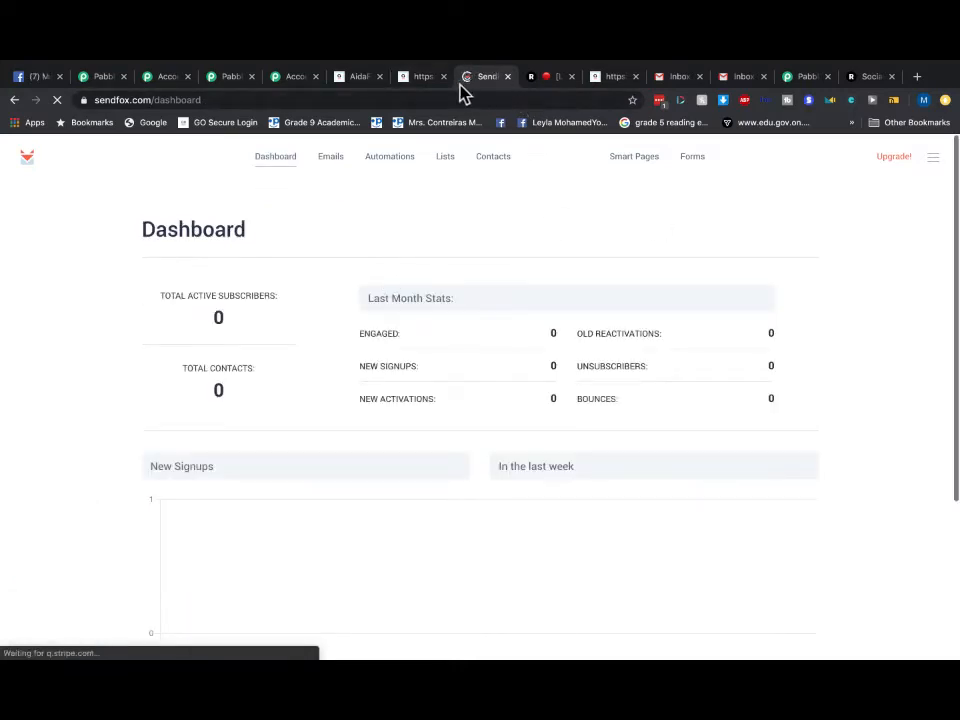
- Submit the AidaForm signup form again with a fresh test first name, last name and e-mail
click(420, 80)
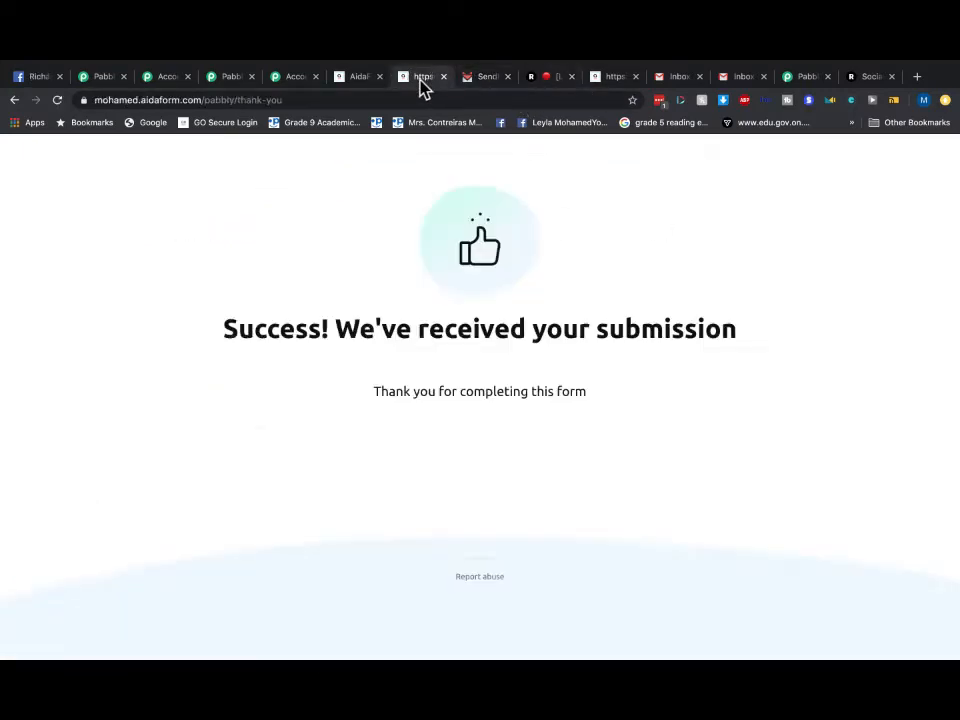
click(15, 101)
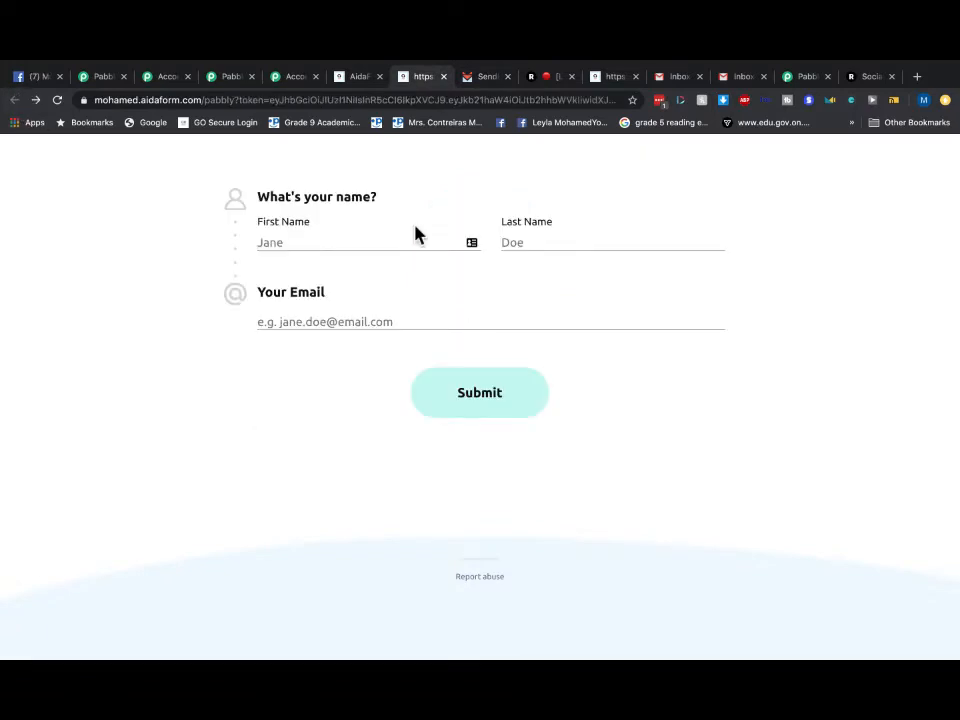
click(327, 243)
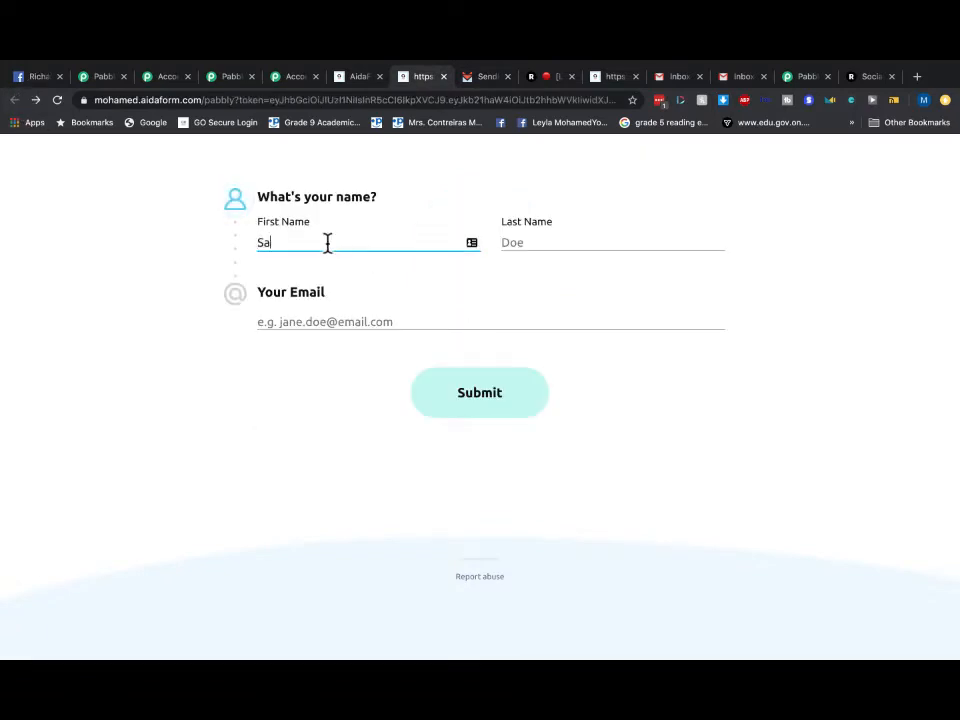
click(534, 242)
click(365, 329)
click(311, 322)
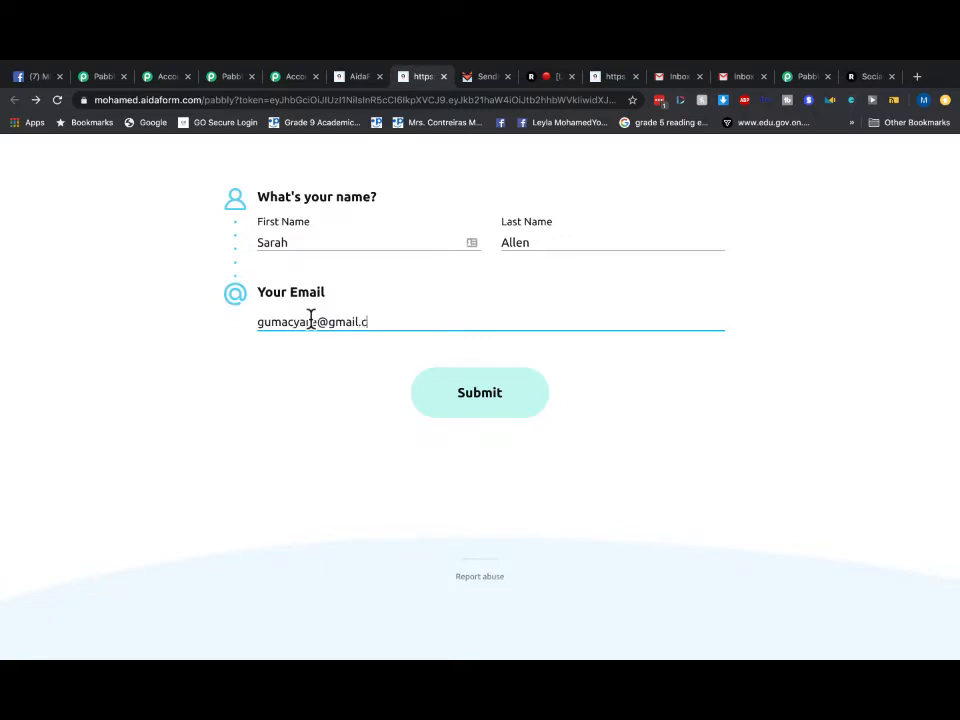
click(525, 413)
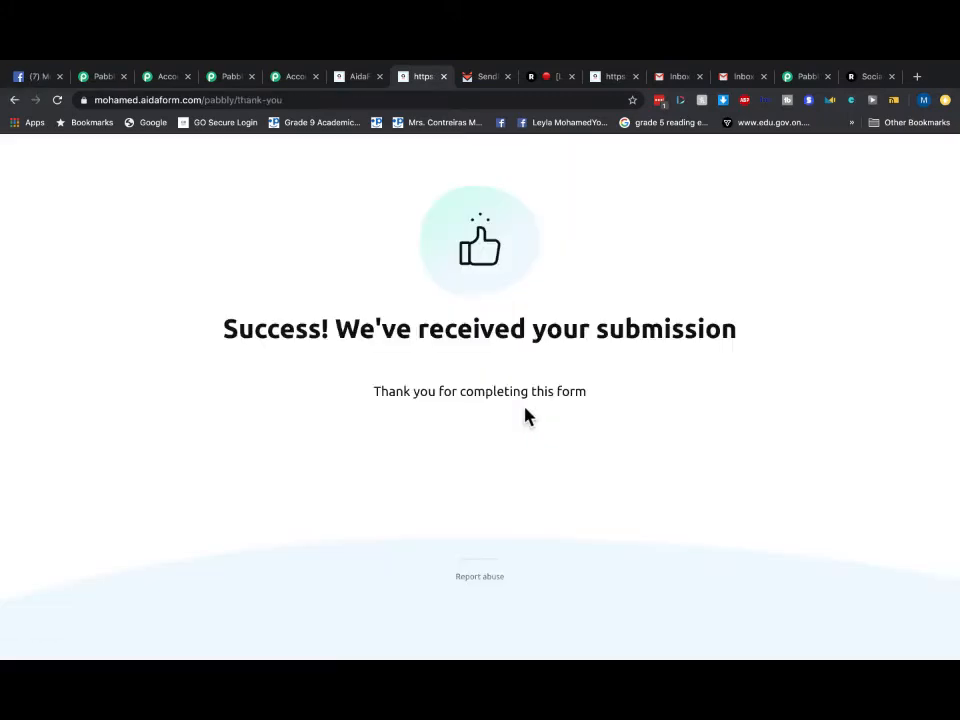
click(488, 78)
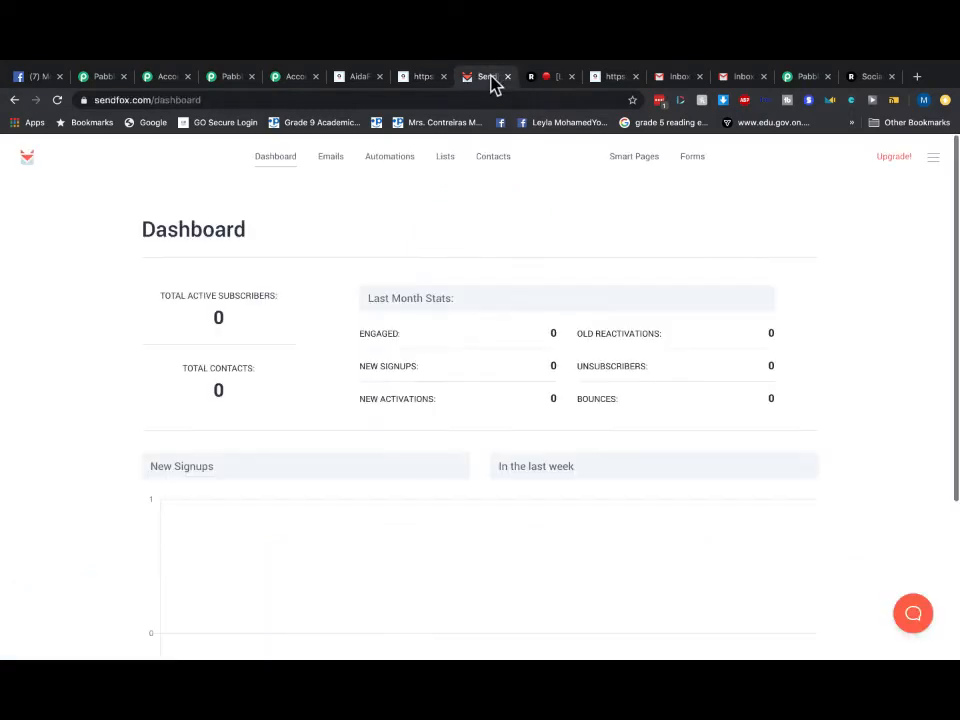
- Reload SendFox's dashboard to show 1 total contact and 1 active subscriber
click(279, 166)
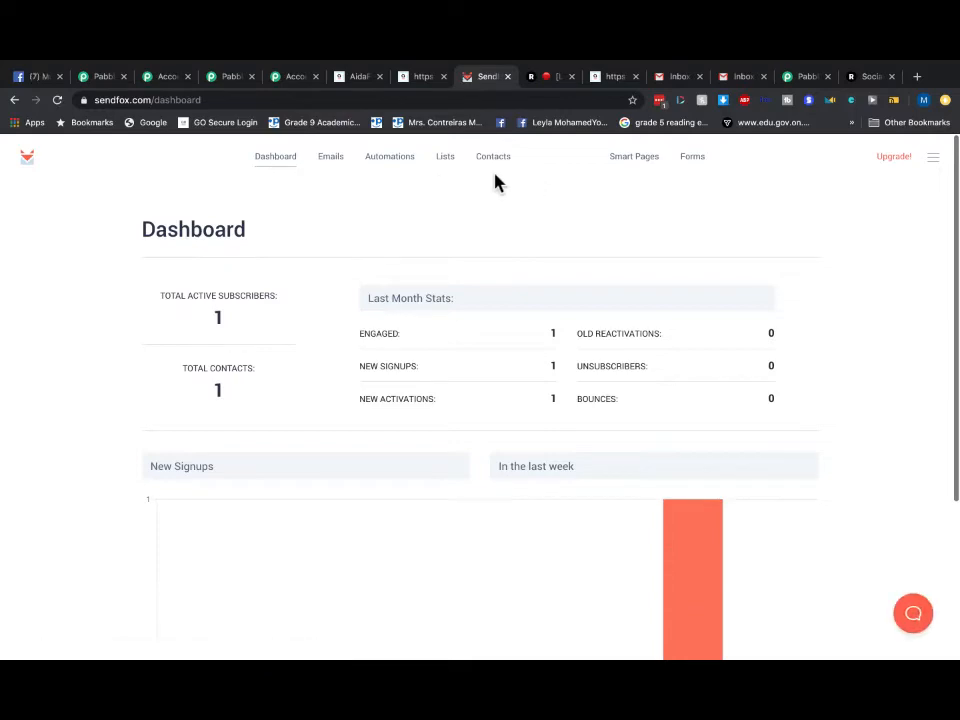
click(743, 78)
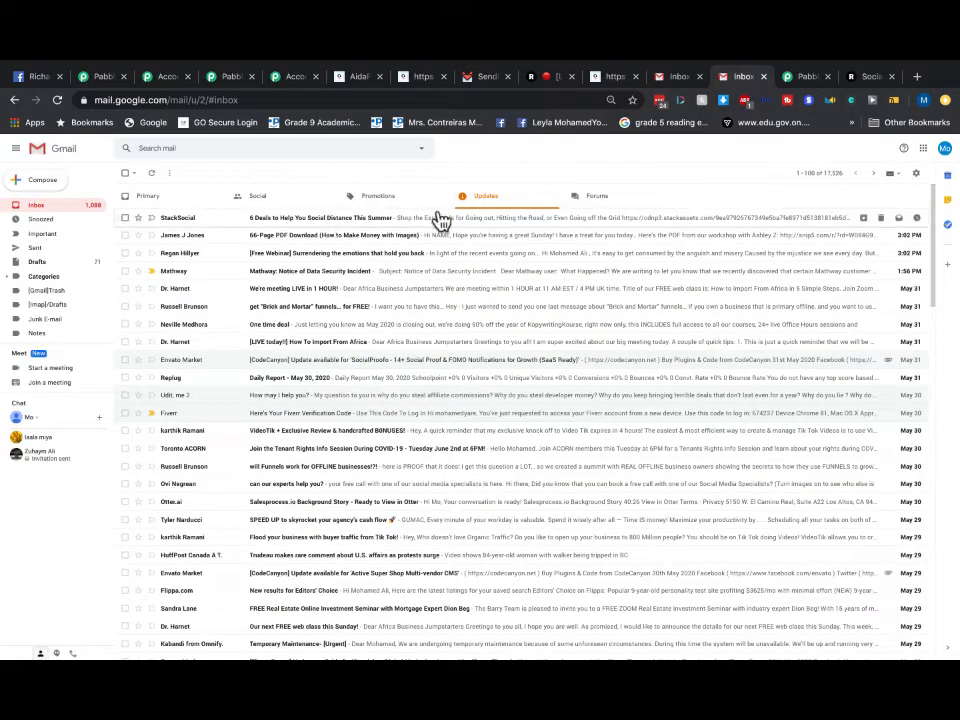
- Check Gmail's Primary, Promotions and Social categories, then return to AidaForm's success page
click(146, 199)
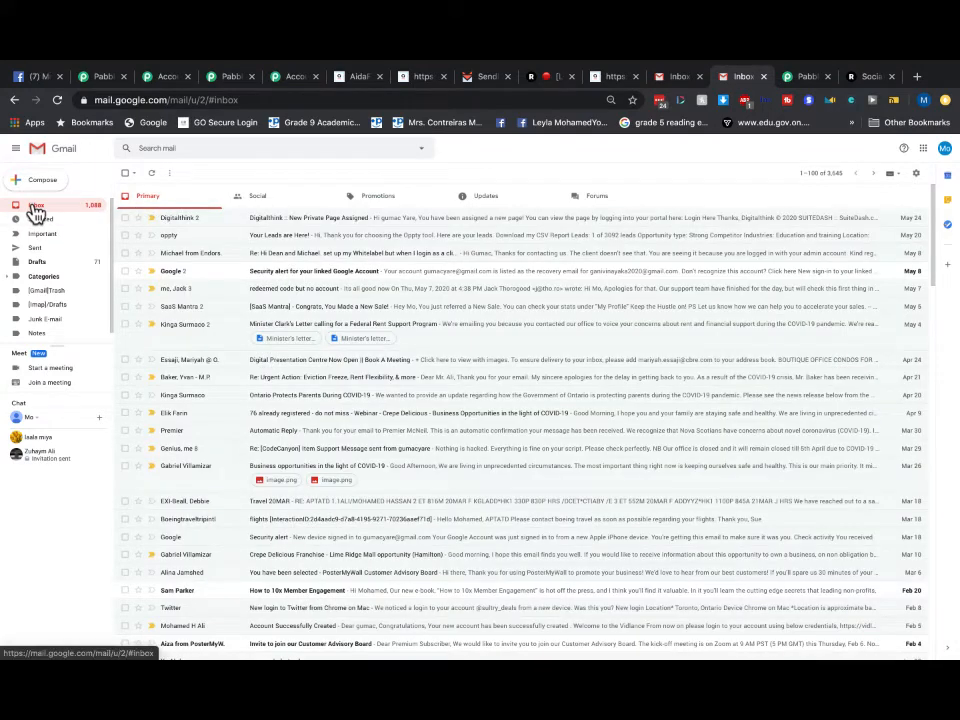
click(375, 196)
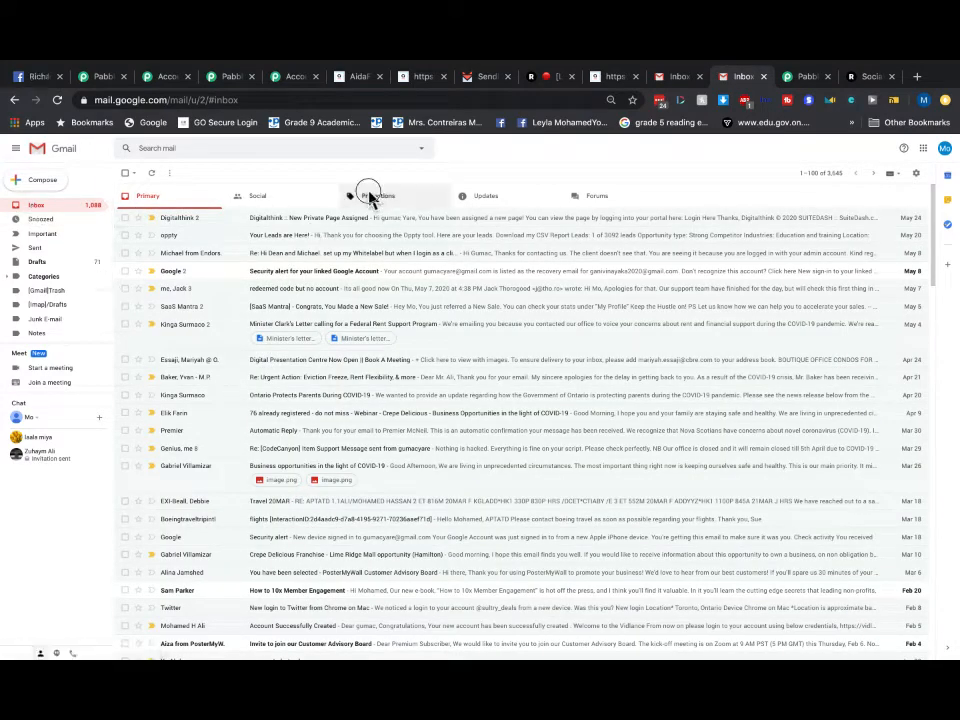
click(298, 197)
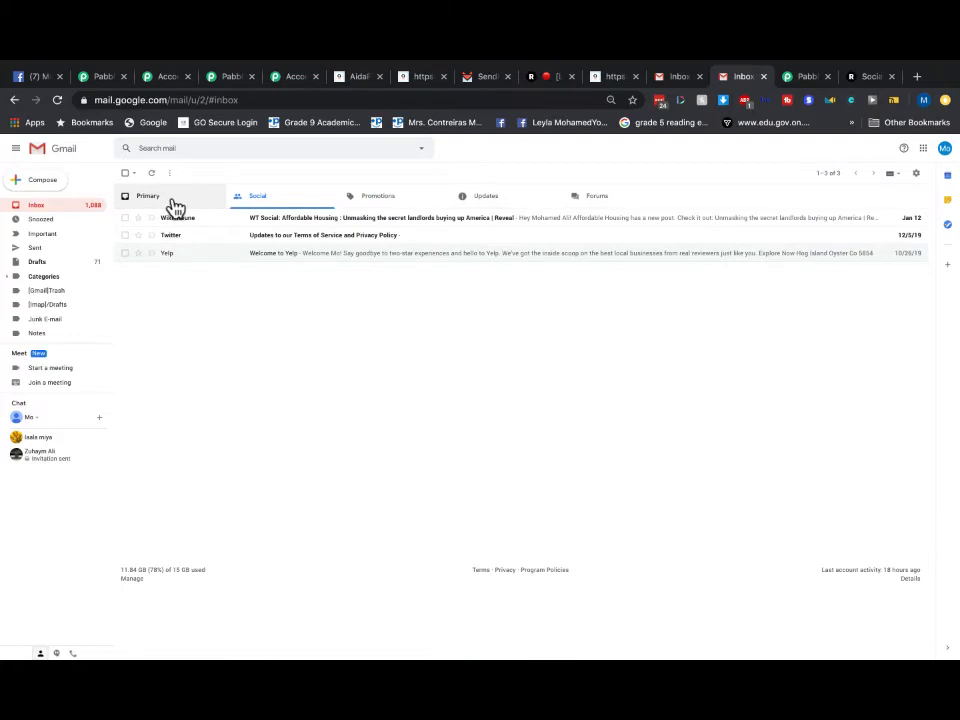
click(147, 203)
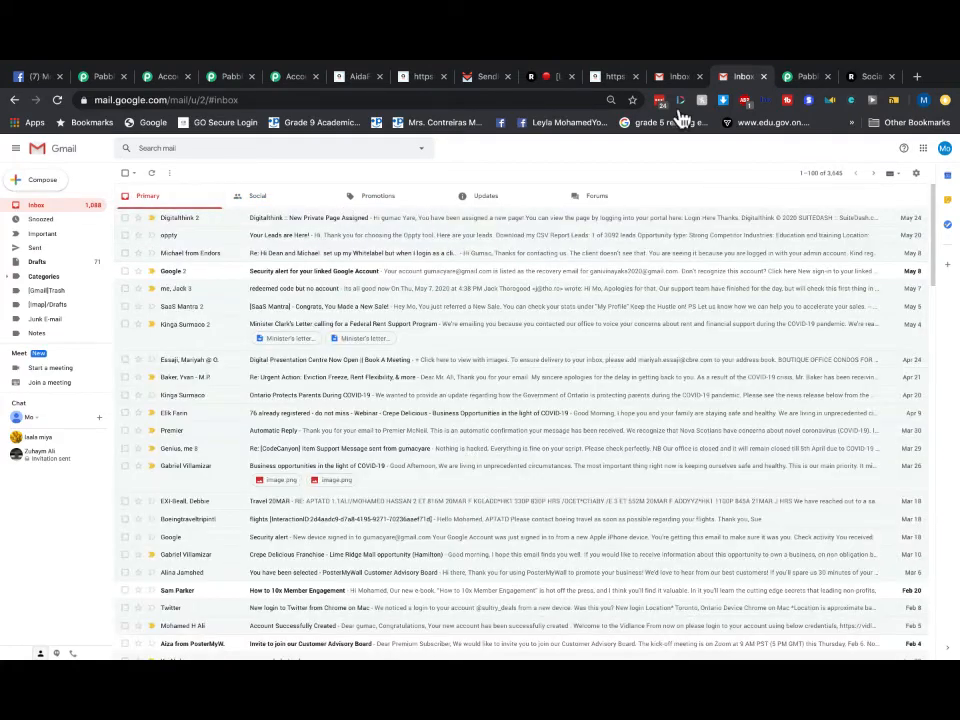
click(617, 78)
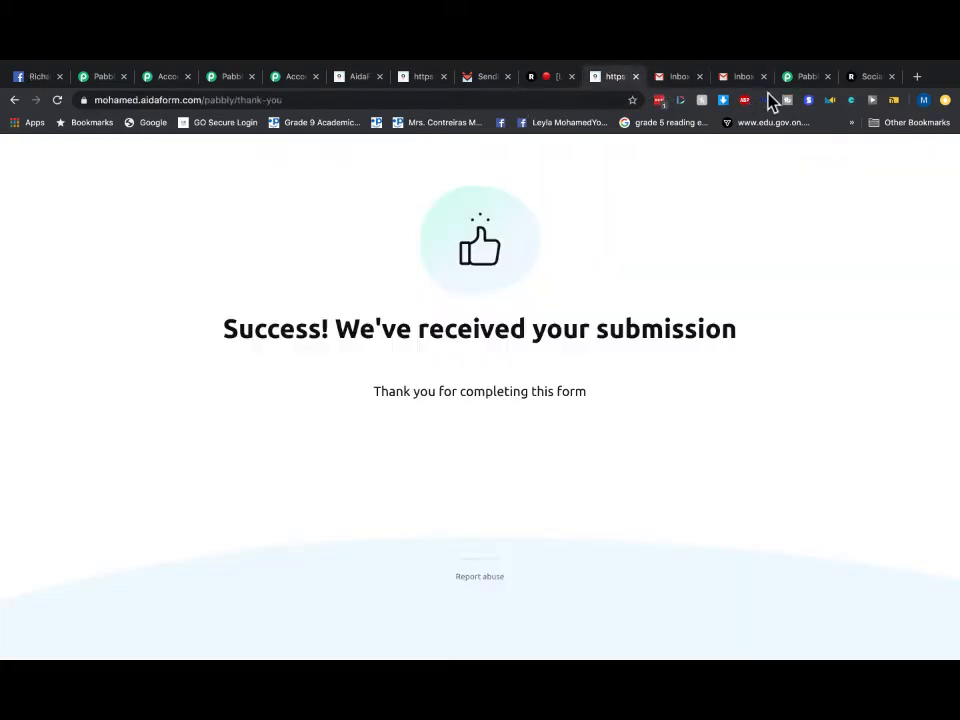
- Verify the new contact's name and e-mail in its edit form, then view the Lists overview
click(462, 82)
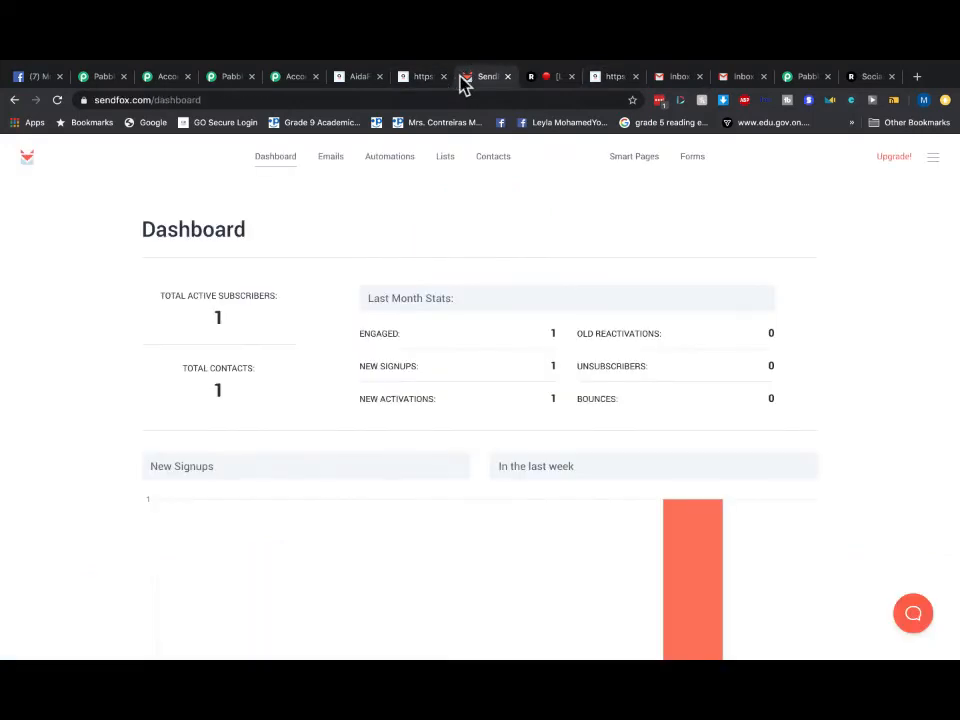
click(503, 167)
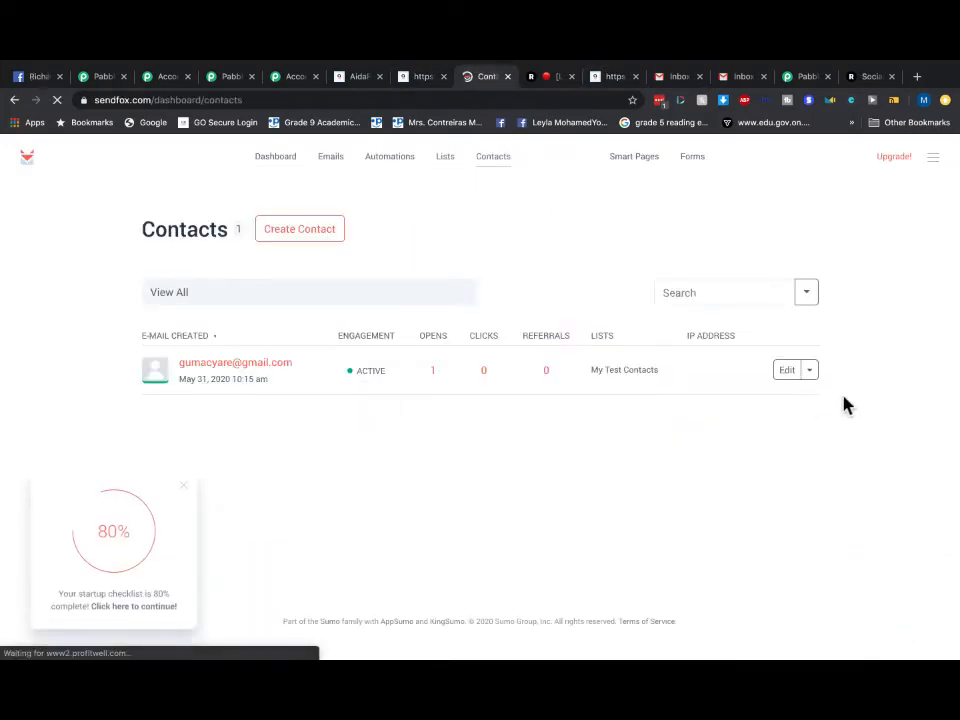
click(785, 376)
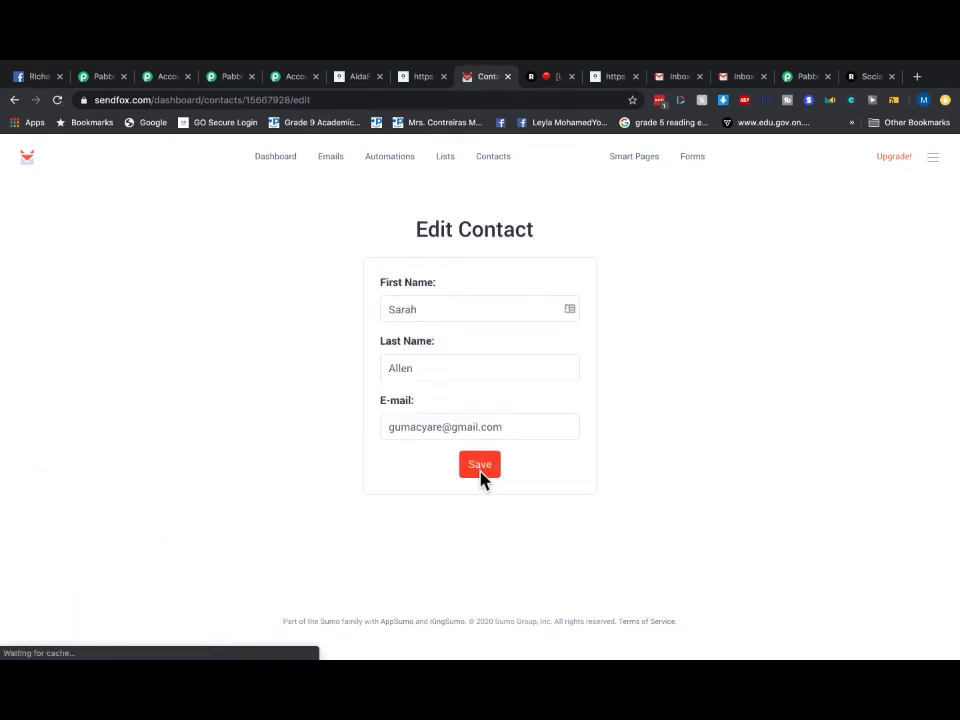
click(444, 158)
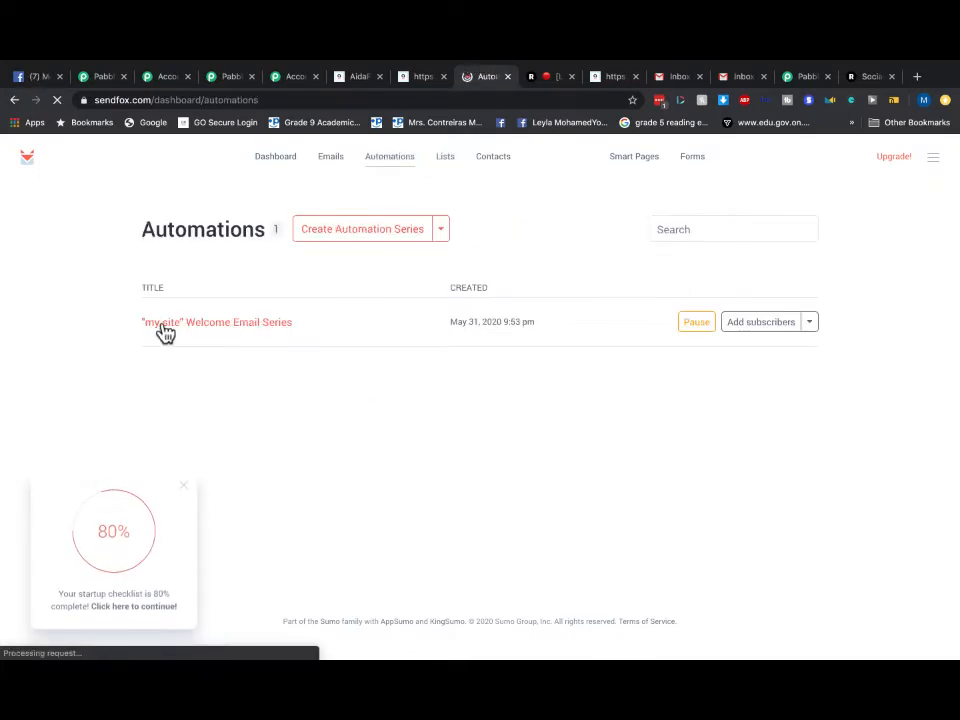
- Inspect the 'my site' Welcome Email Series in its editor
click(807, 330)
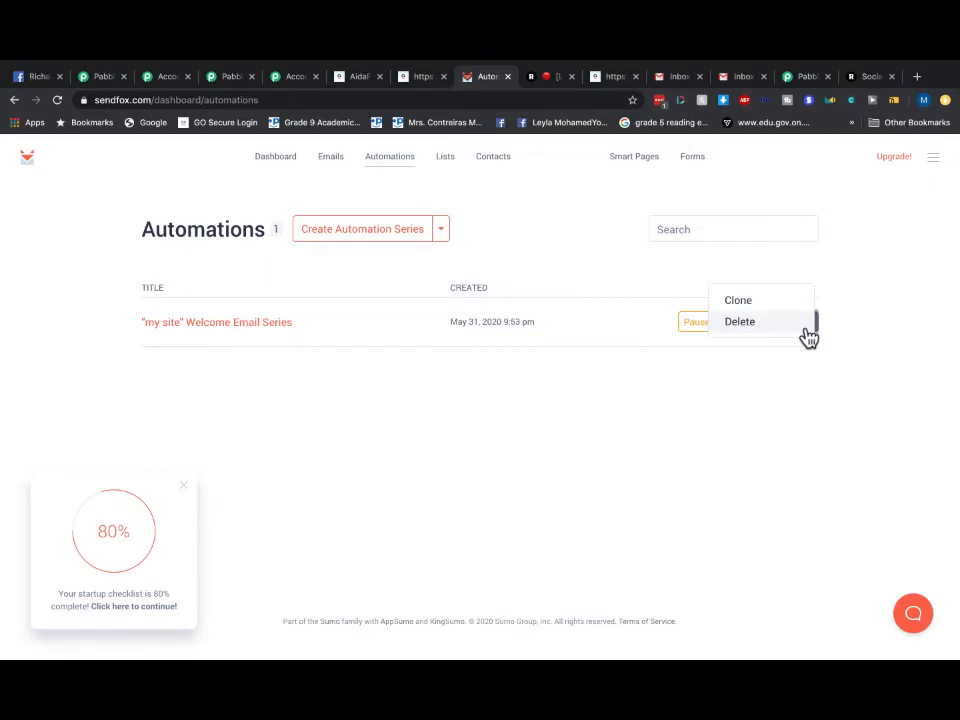
click(946, 278)
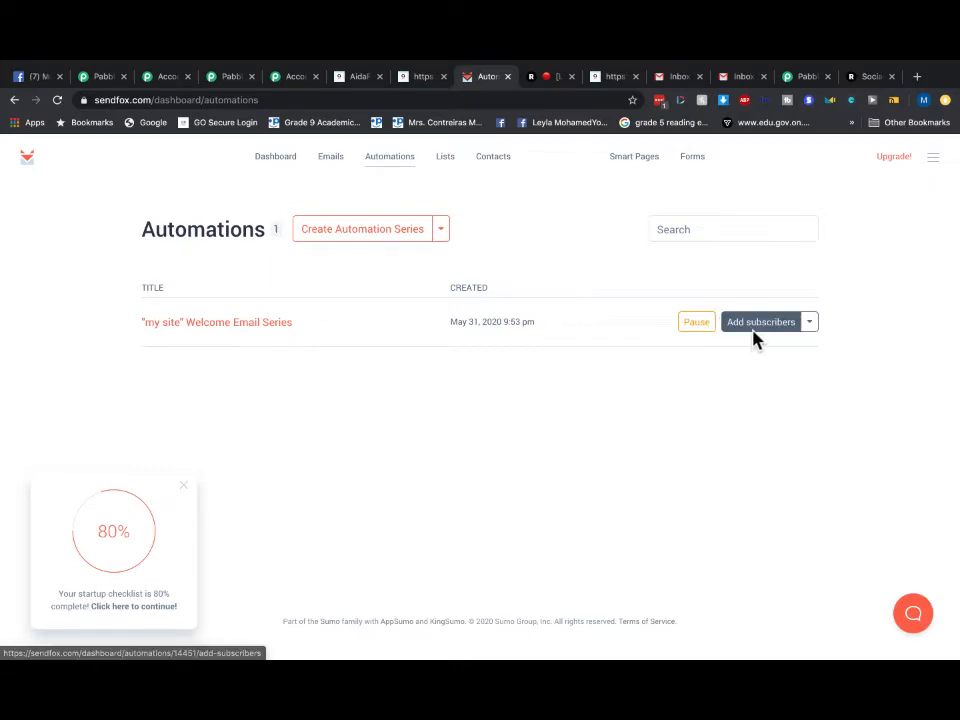
click(244, 328)
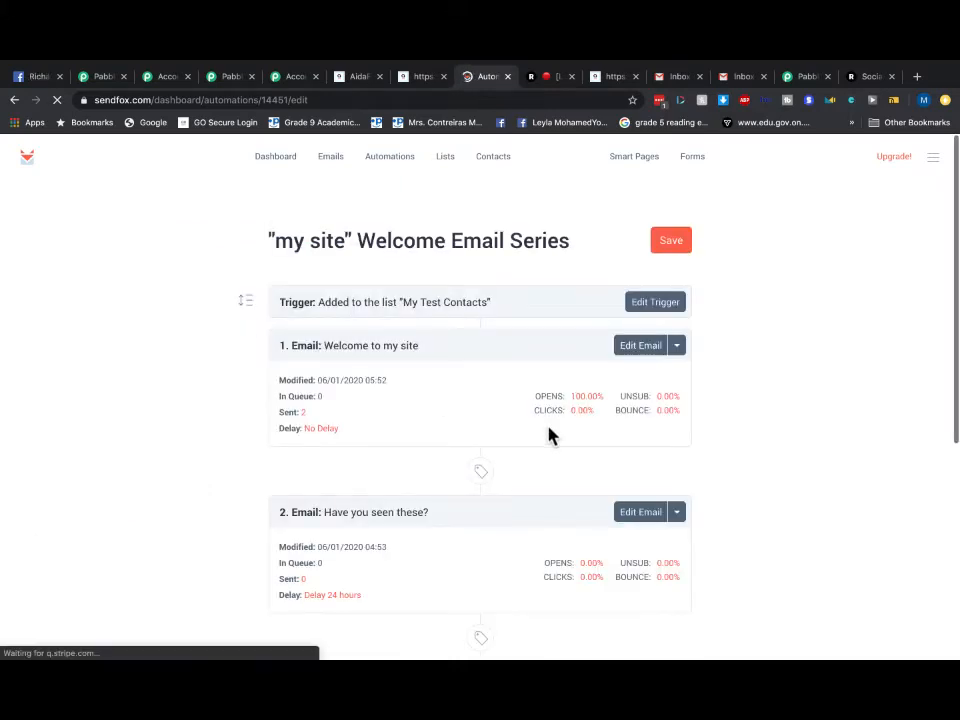
scroll(548, 434, down, 3)
scroll(458, 430, up, 3)
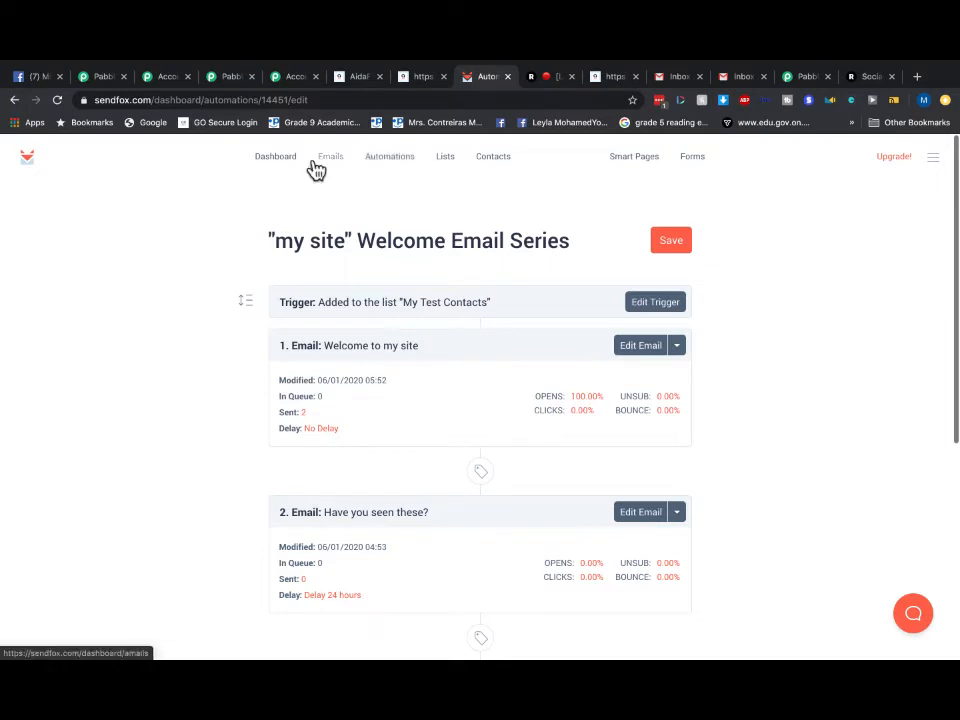
- Browse Dashboard, Emails and Lists, then view the My Test Contacts subscribers
click(268, 166)
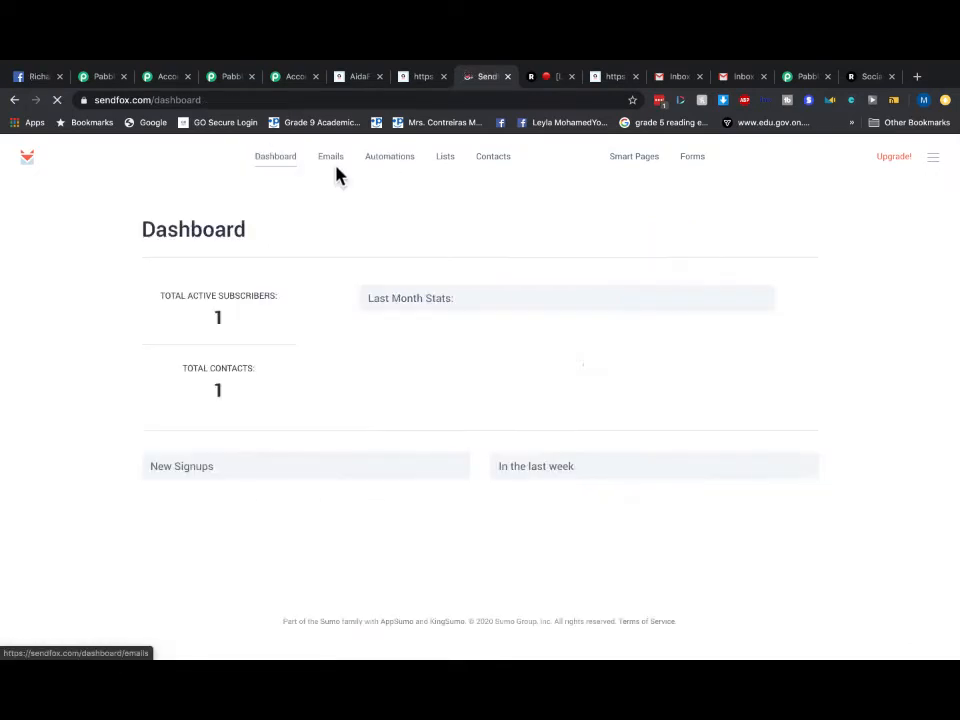
click(336, 172)
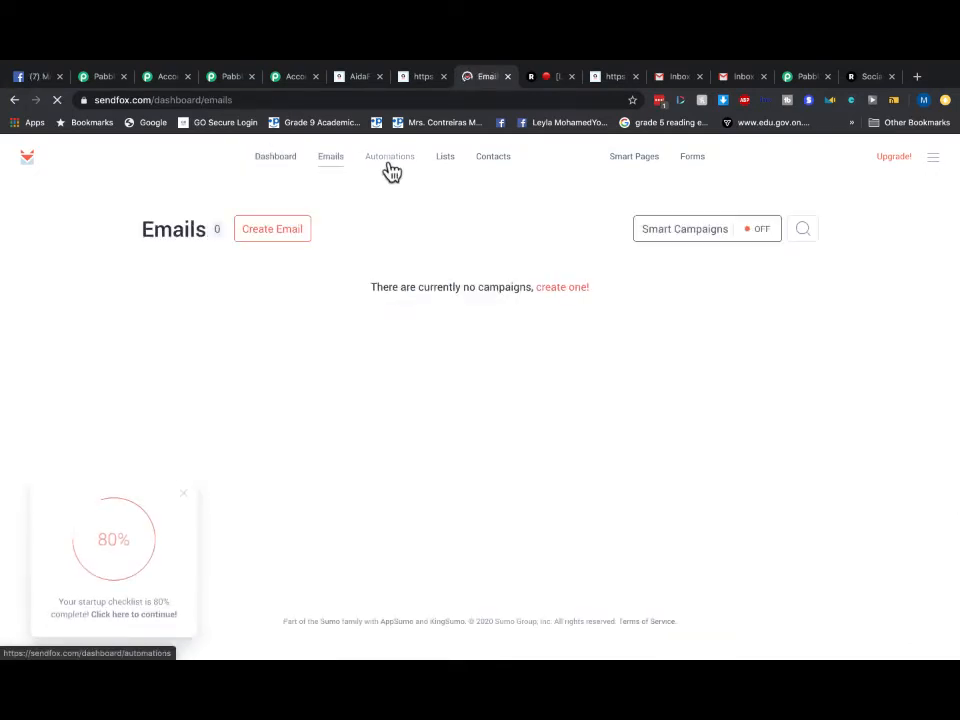
click(391, 172)
click(451, 163)
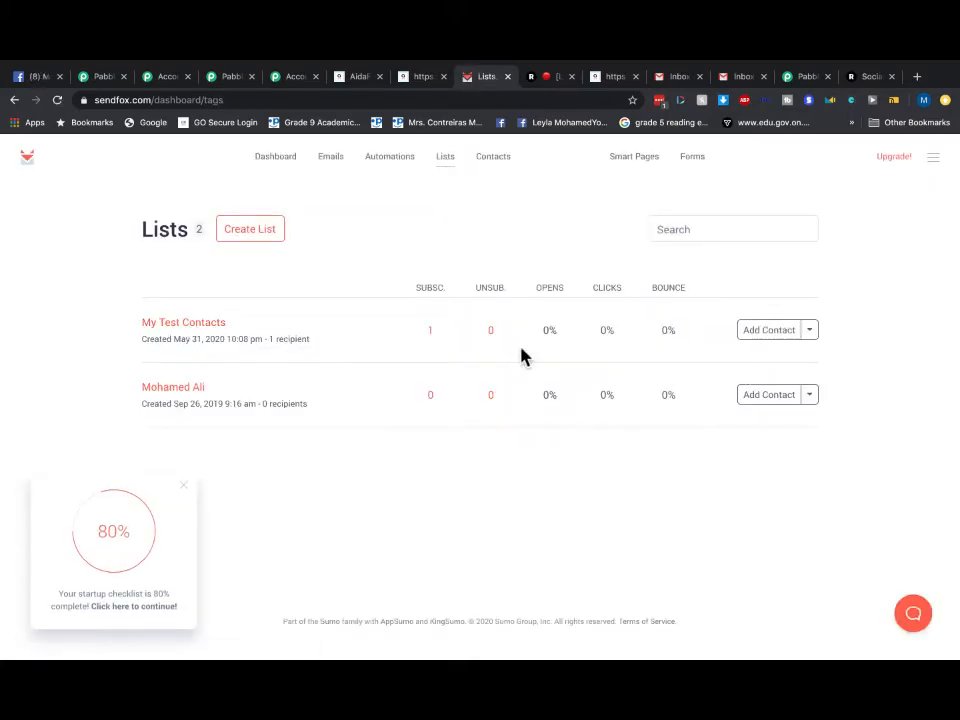
click(211, 325)
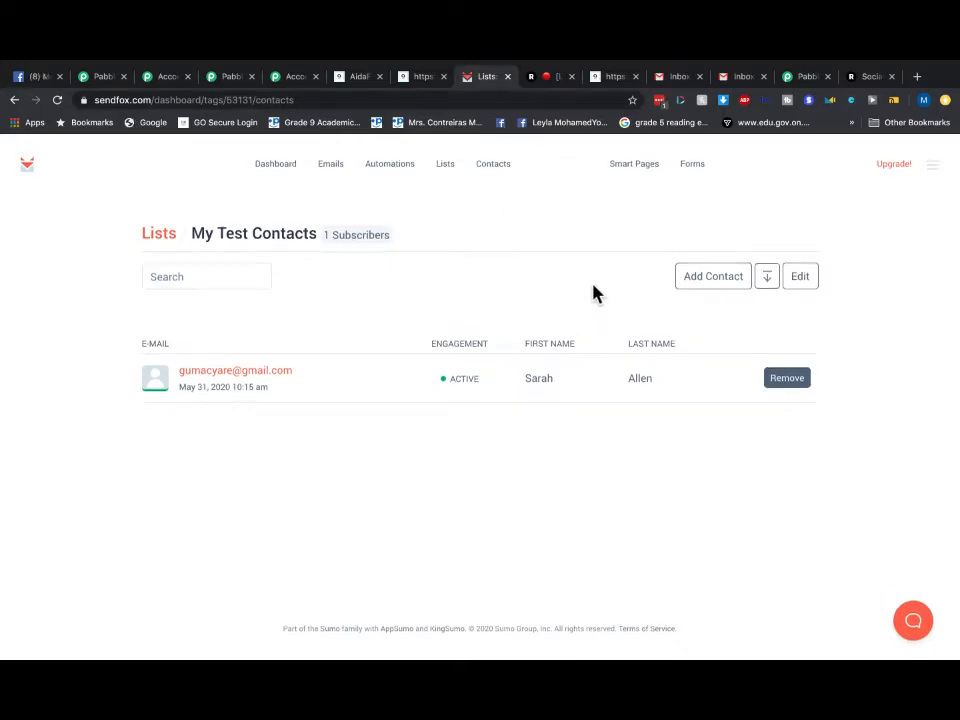
click(391, 162)
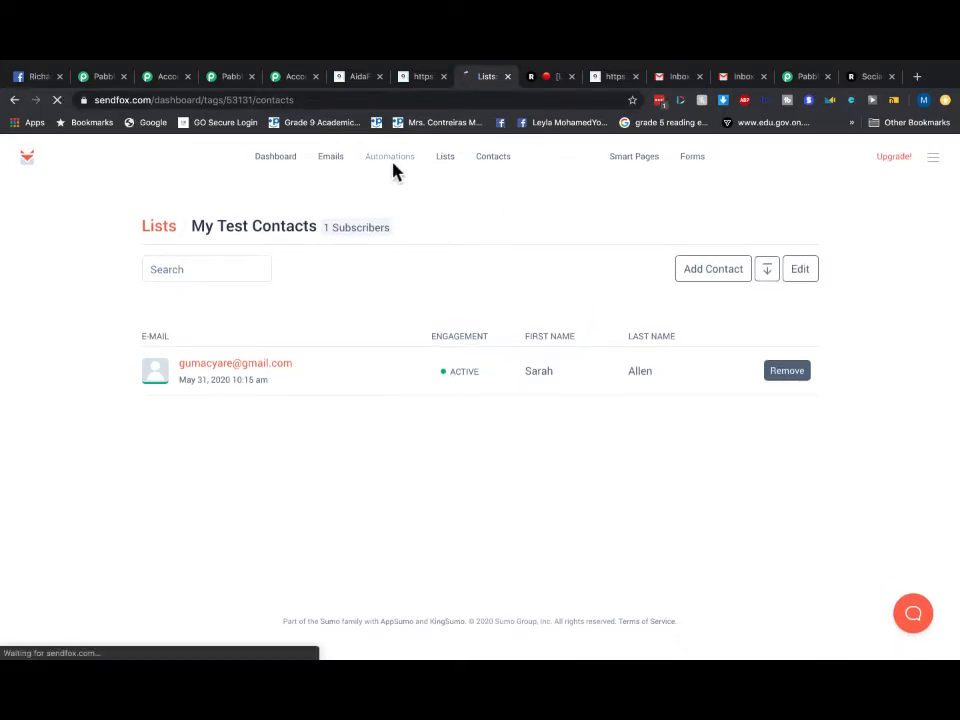
- Close the Messenger chat on the Facebook profile, then return to the AidaForm success page
click(16, 77)
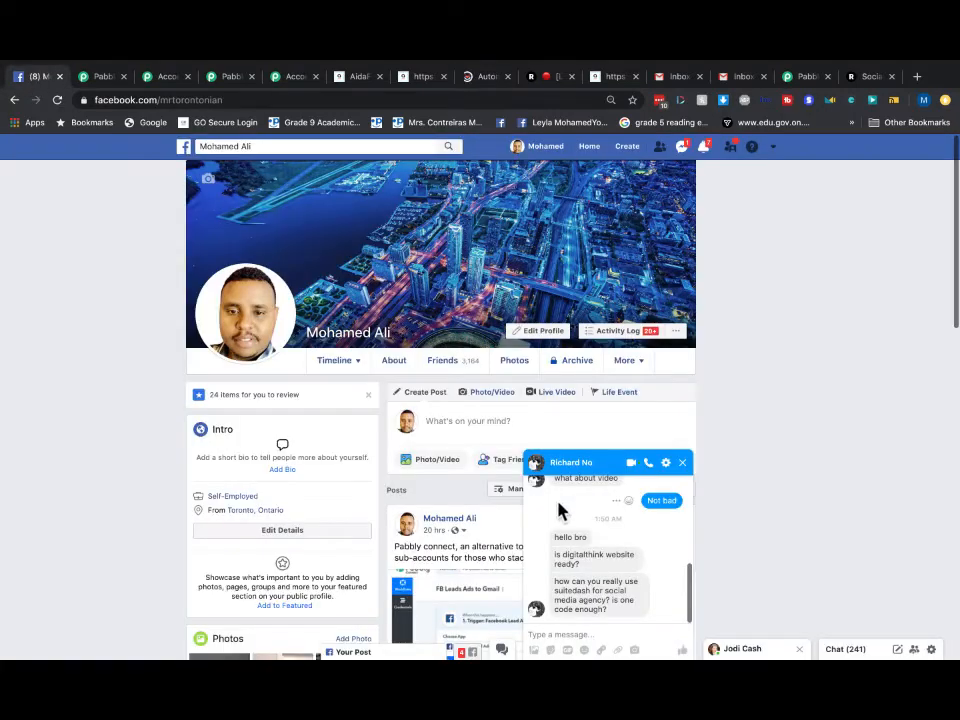
click(683, 463)
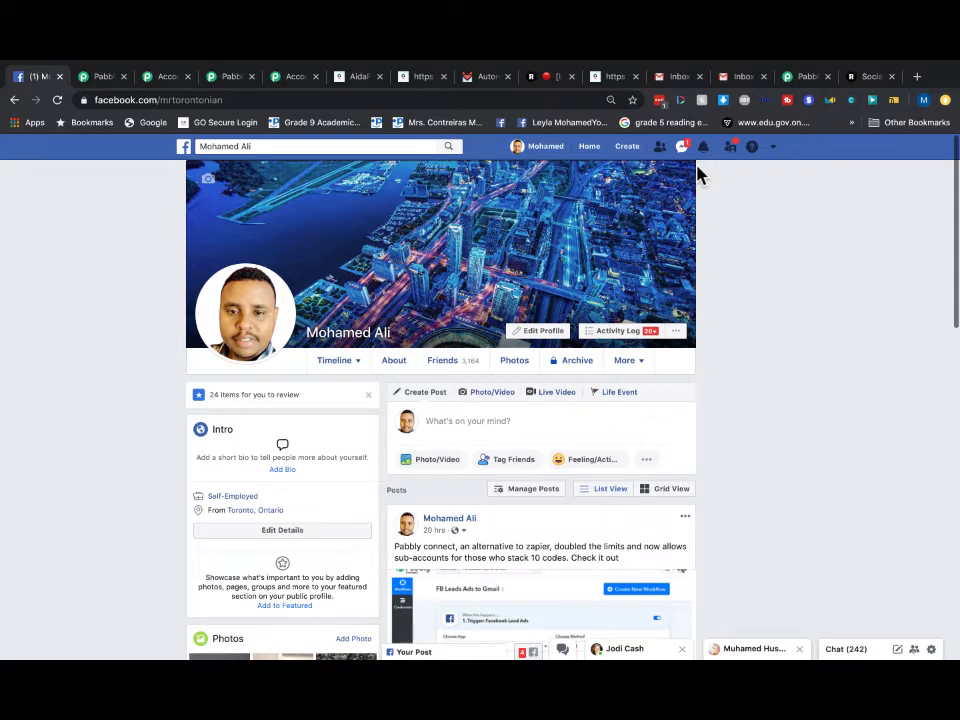
click(616, 82)
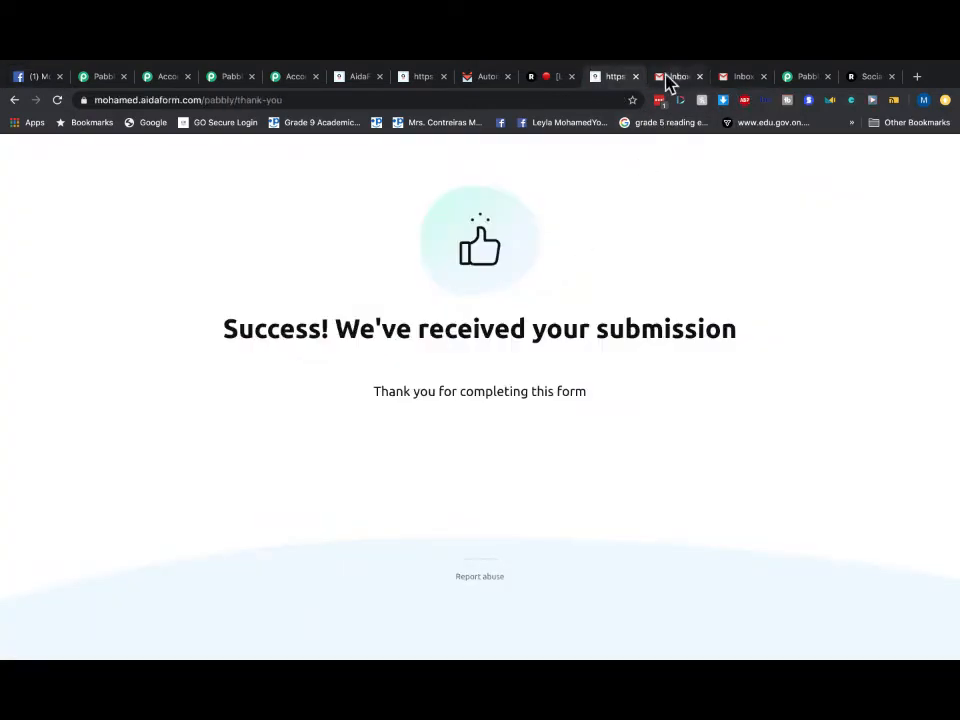
- Refresh the SendFox dashboard and open the 'my site' Welcome Email Series from Automations
click(490, 80)
click(268, 166)
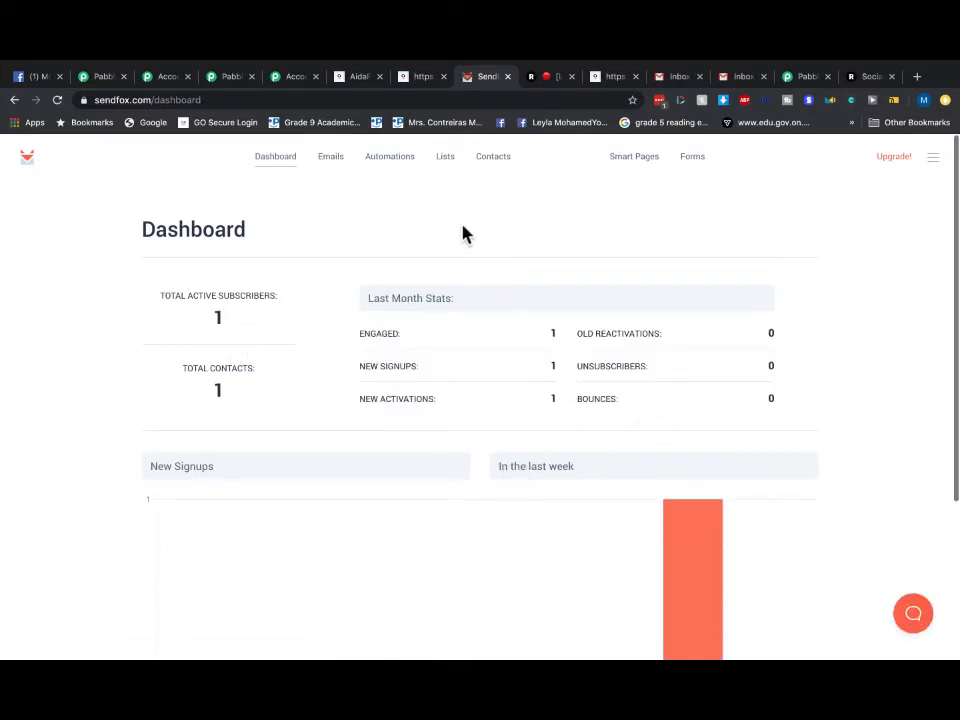
click(366, 160)
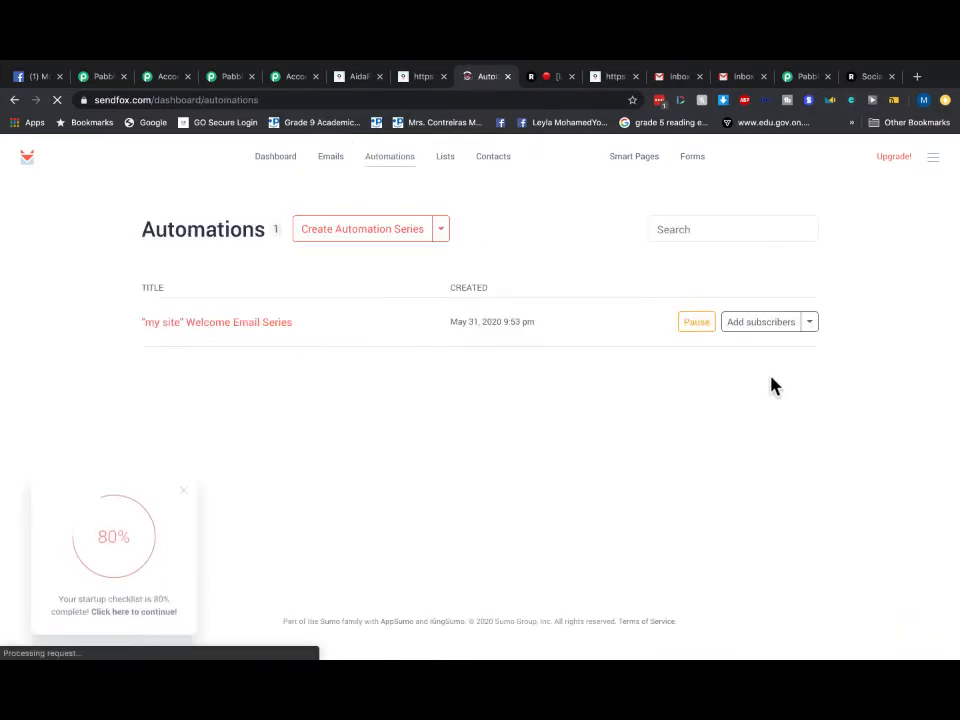
click(809, 324)
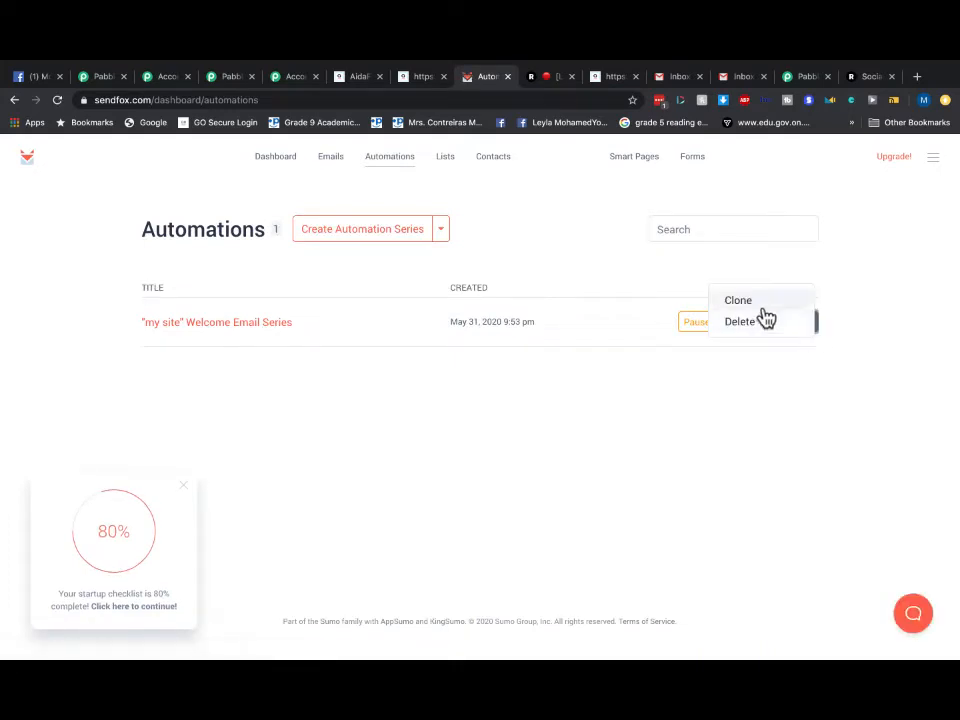
click(620, 333)
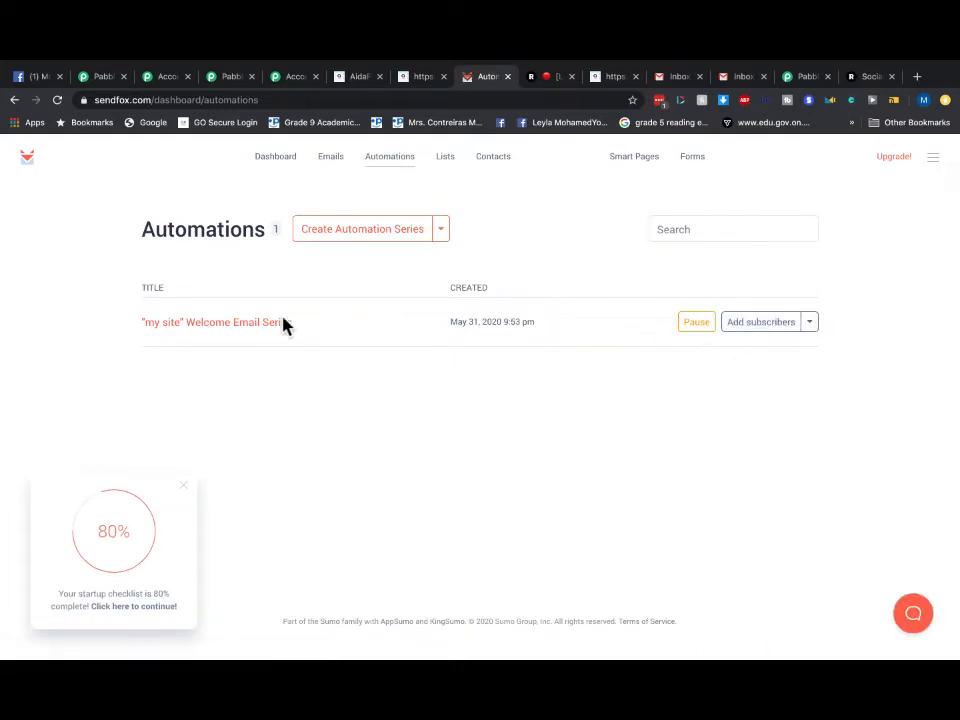
click(255, 327)
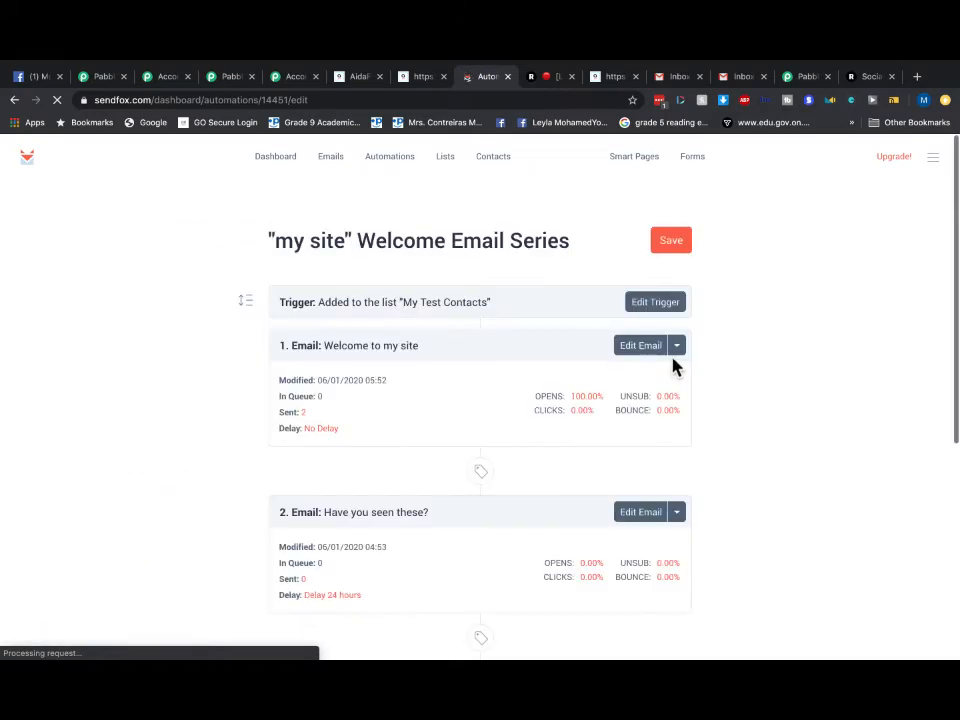
- Keep My Test Contacts as the welcome series trigger list
click(674, 308)
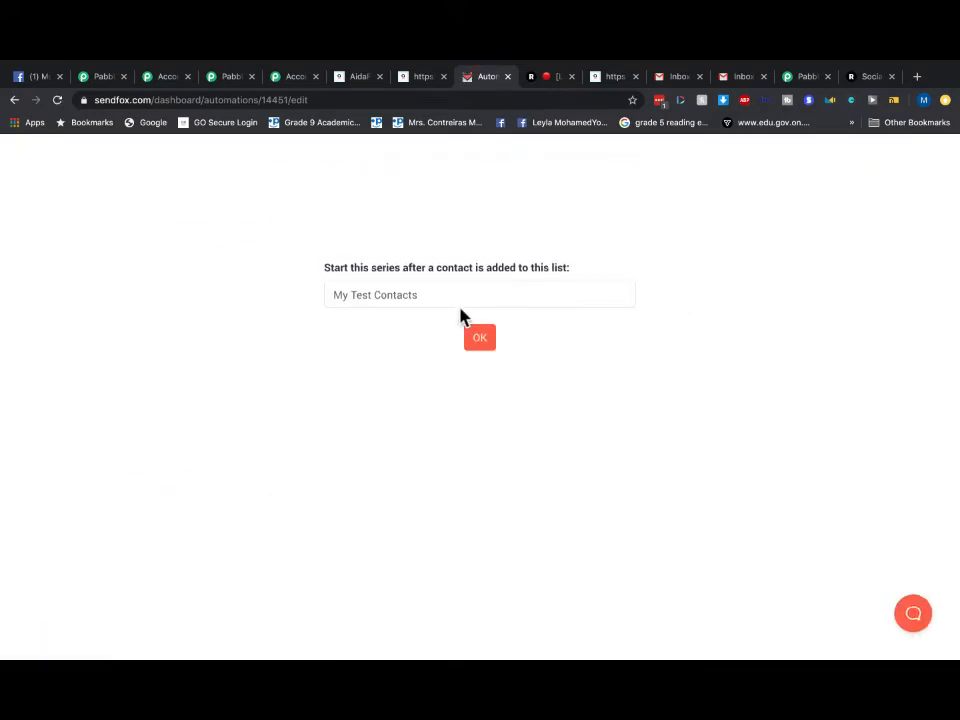
click(409, 302)
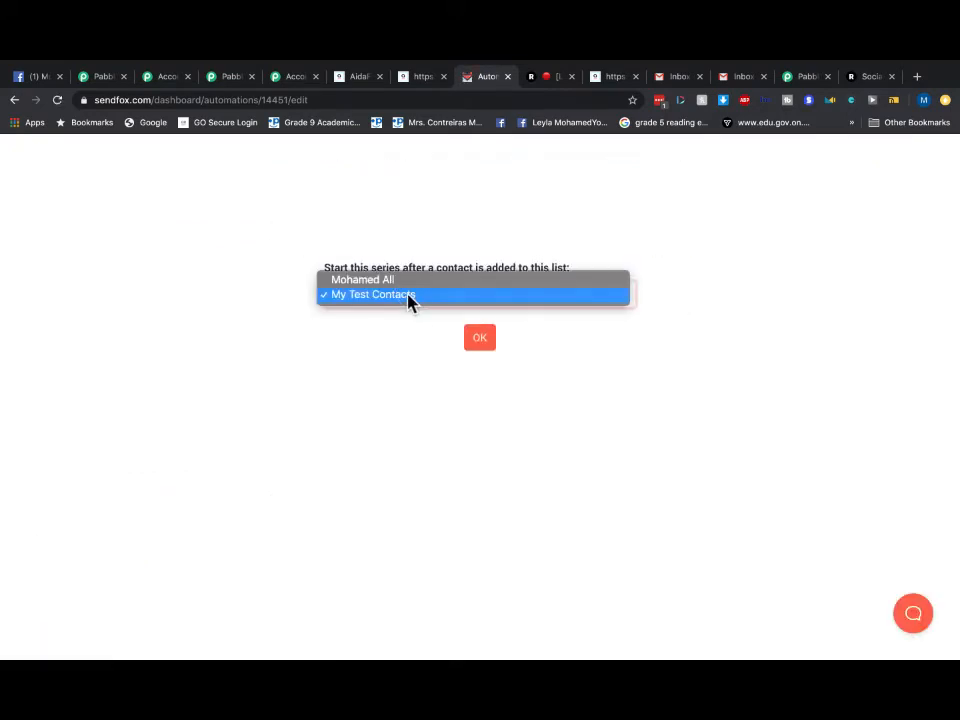
click(491, 360)
click(476, 342)
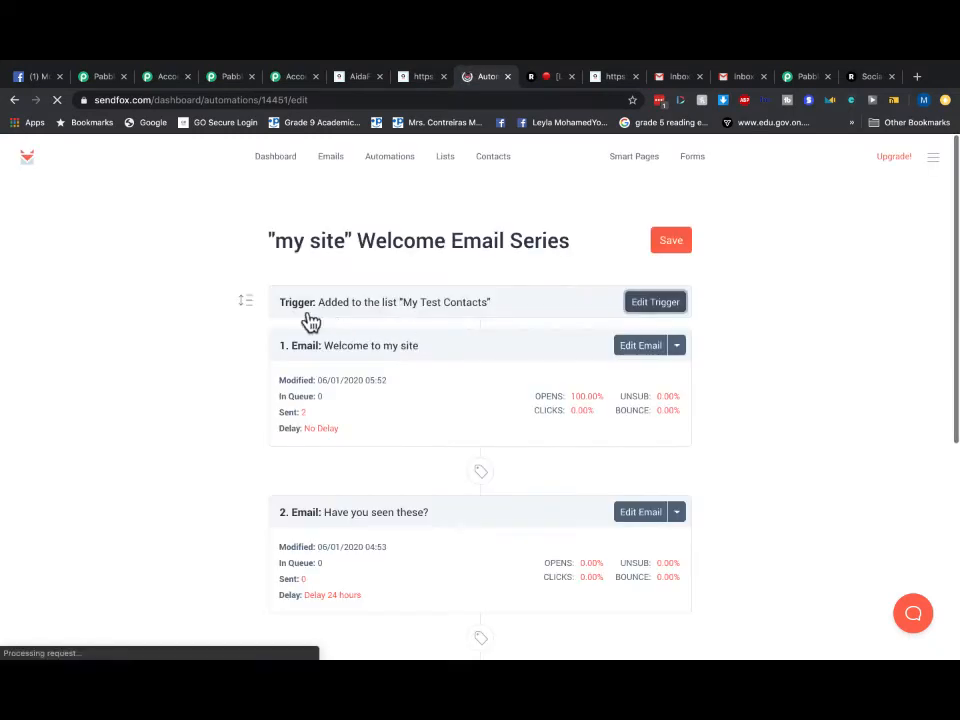
- Send a test of the 'Welcome to my site' email to your own e-mail address
scroll(470, 397, down, 2)
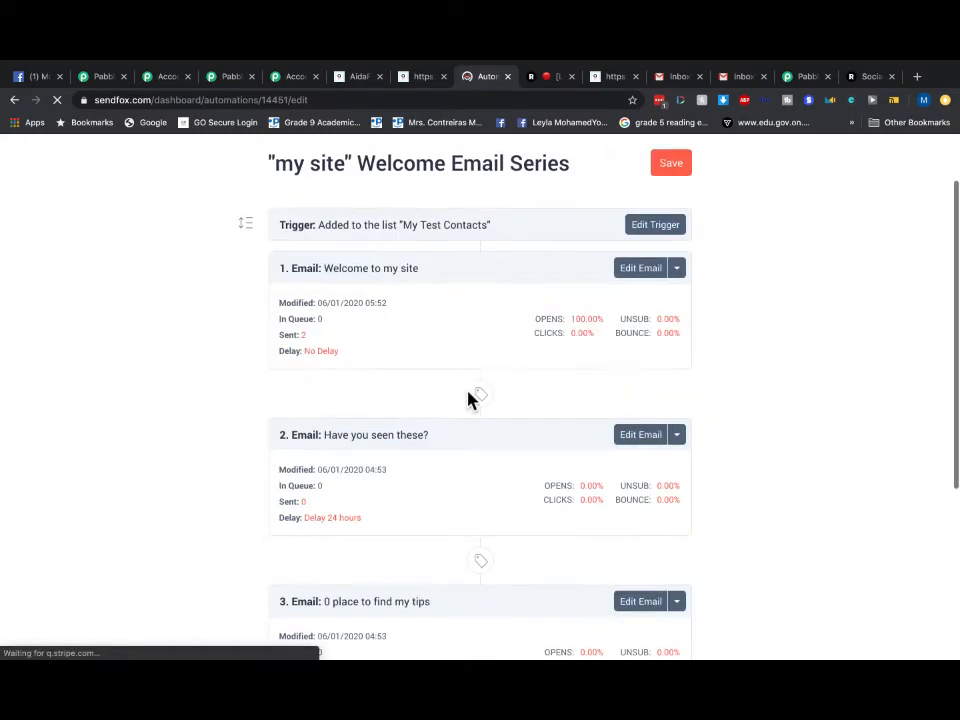
click(676, 270)
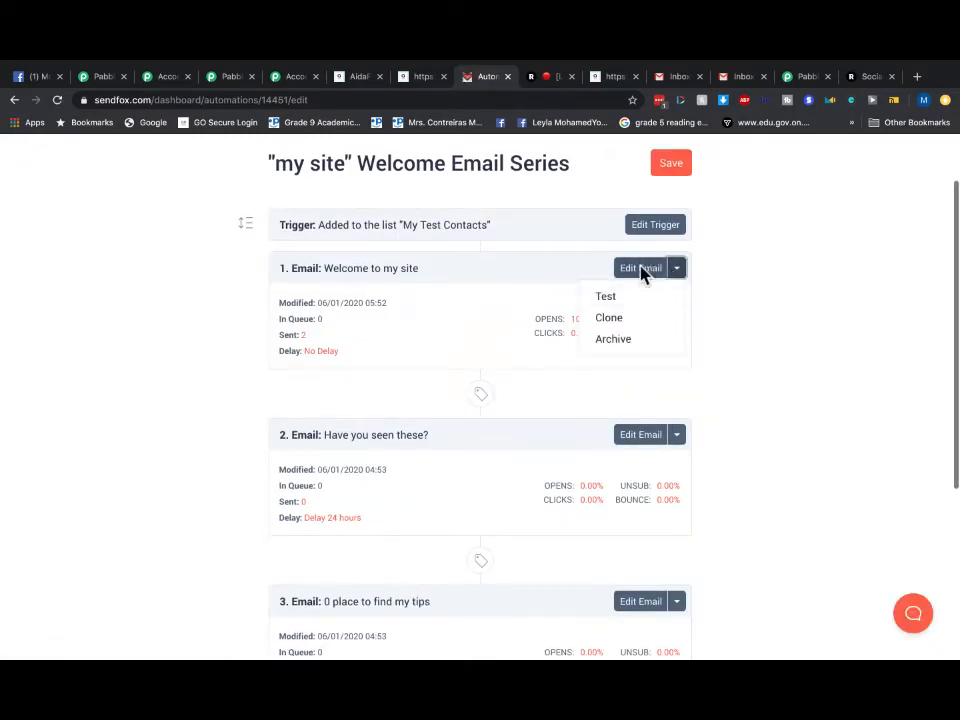
click(641, 270)
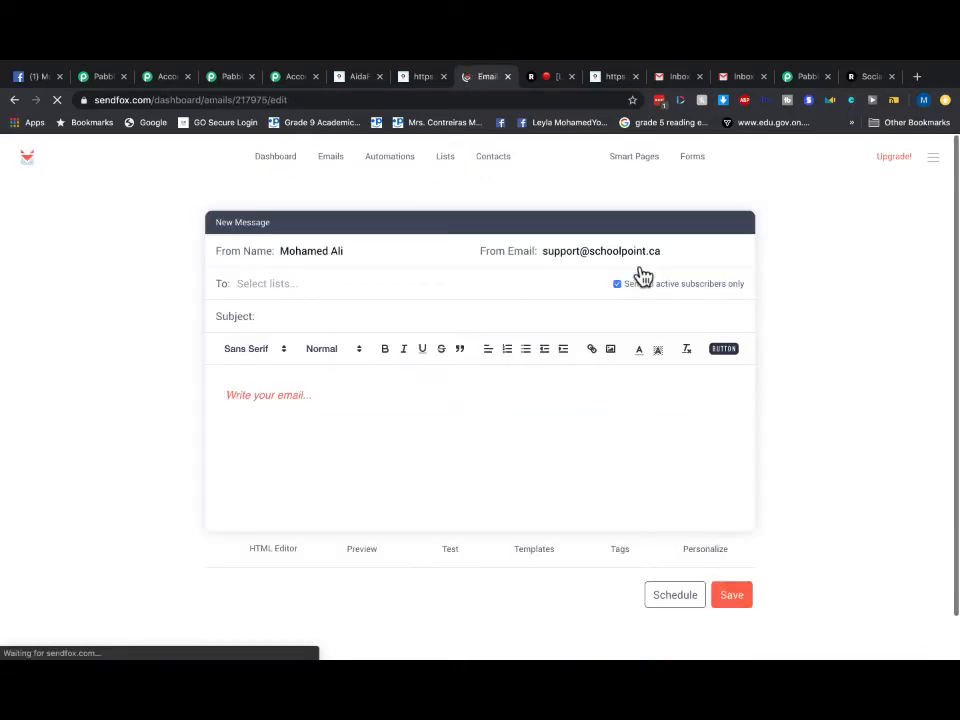
scroll(618, 330, down, 3)
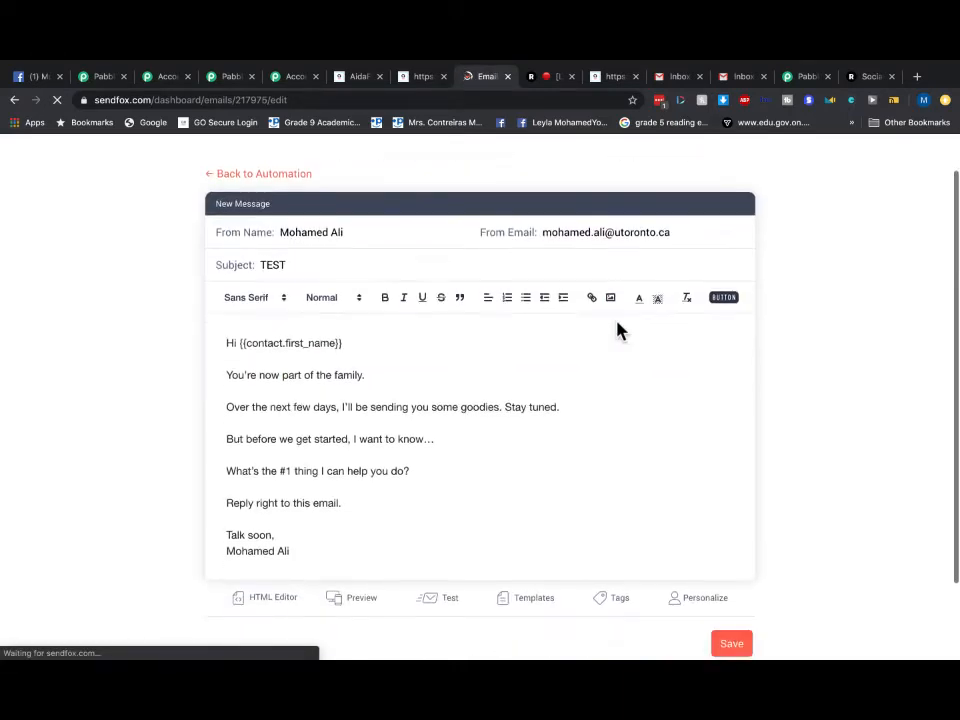
click(447, 531)
click(366, 368)
click(464, 304)
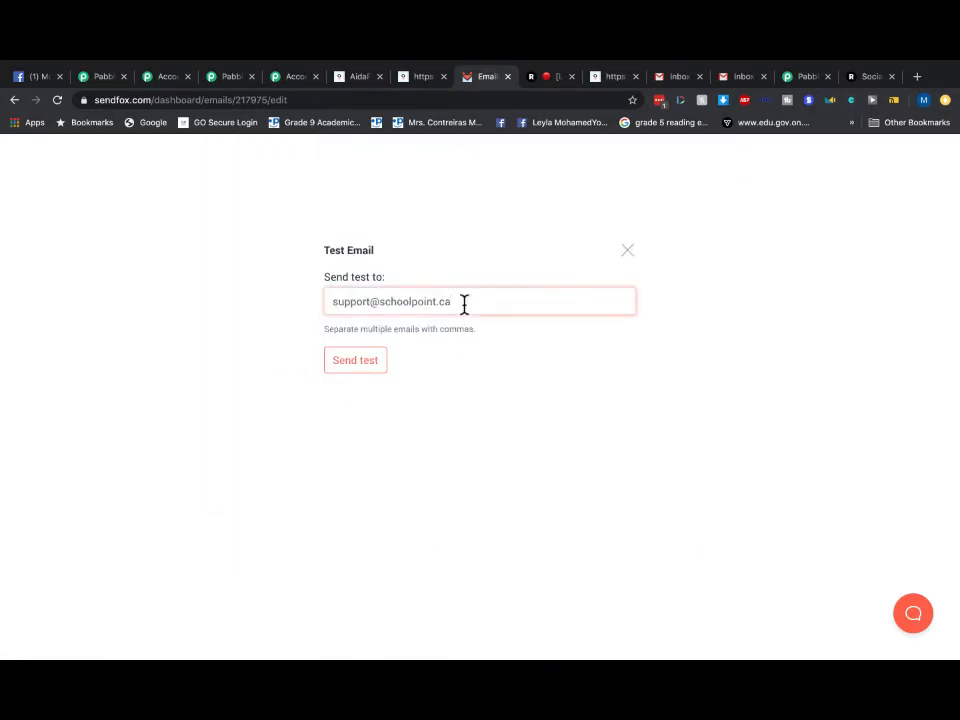
triple_click(464, 304)
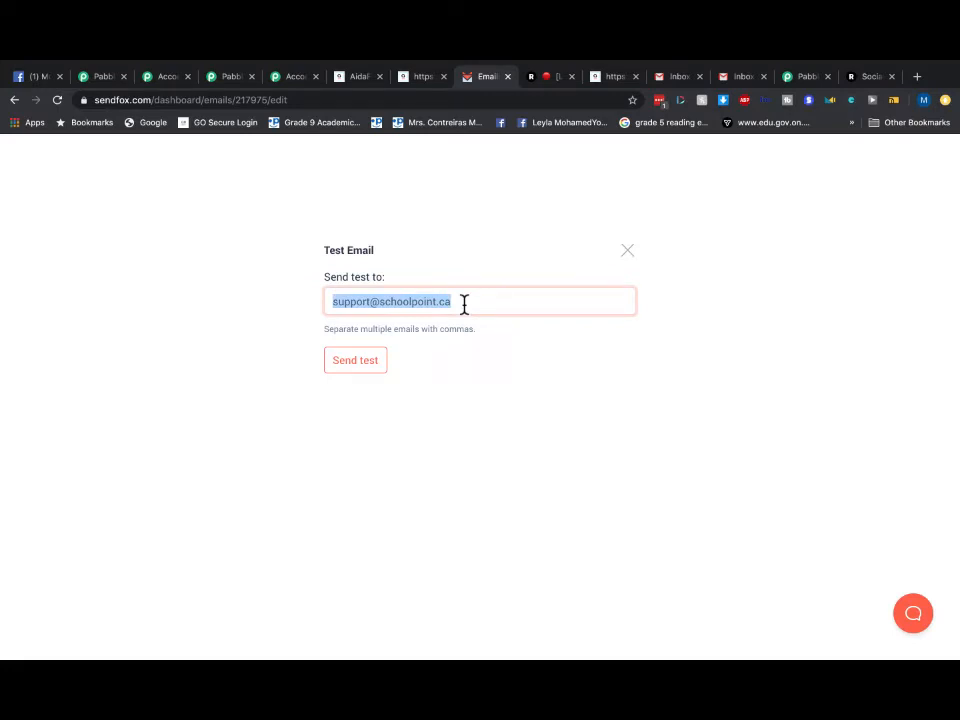
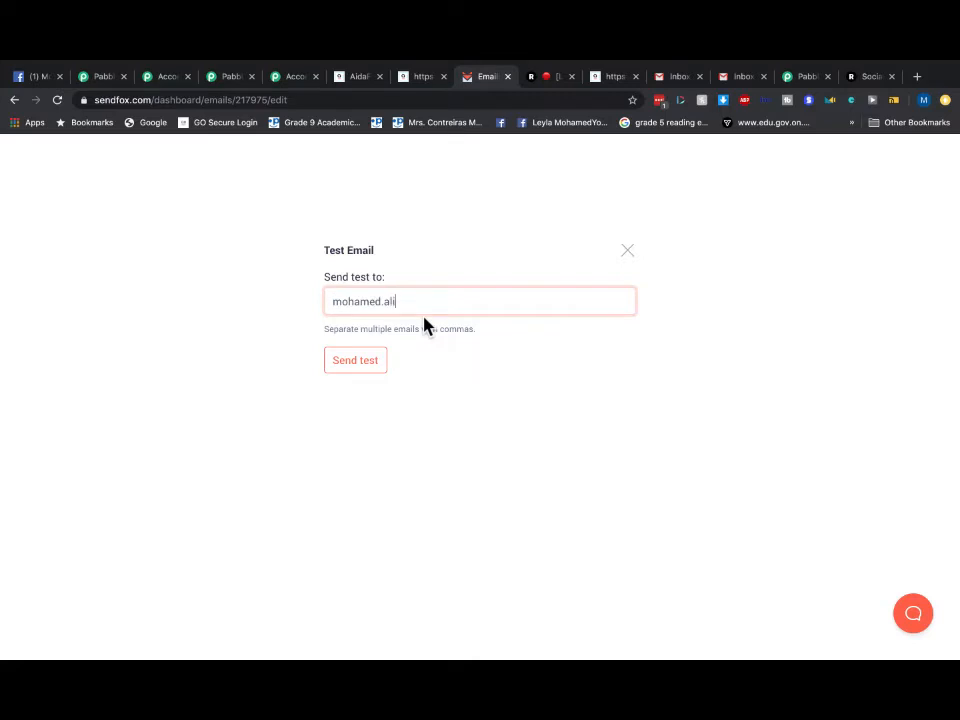
click(369, 370)
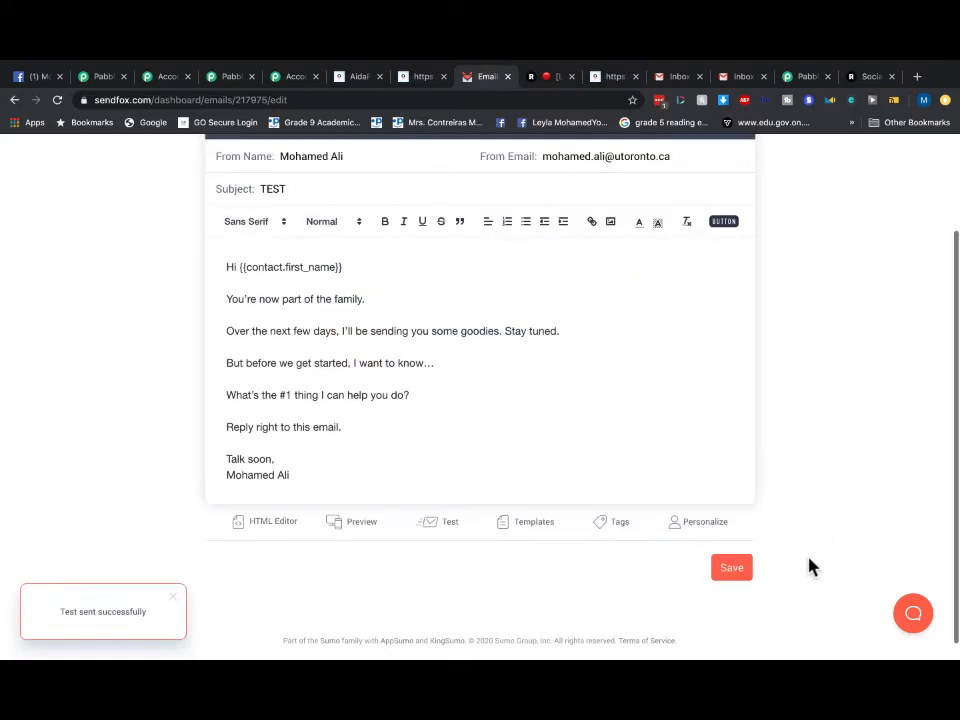
- Save the welcome email and return to the Automations list
click(731, 567)
scroll(640, 305, up, 3)
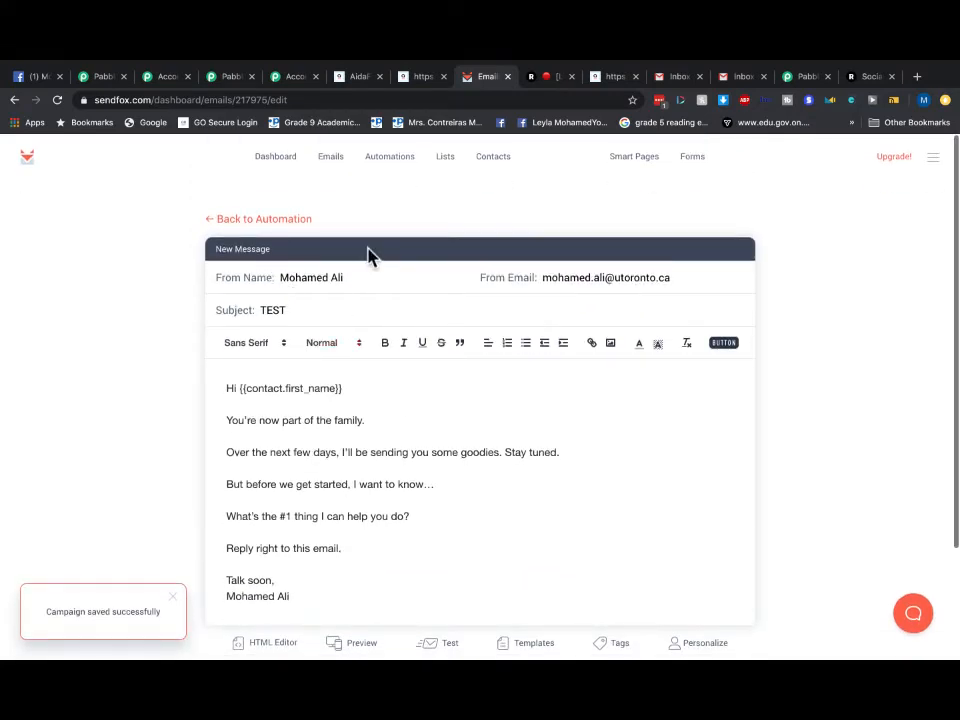
click(393, 172)
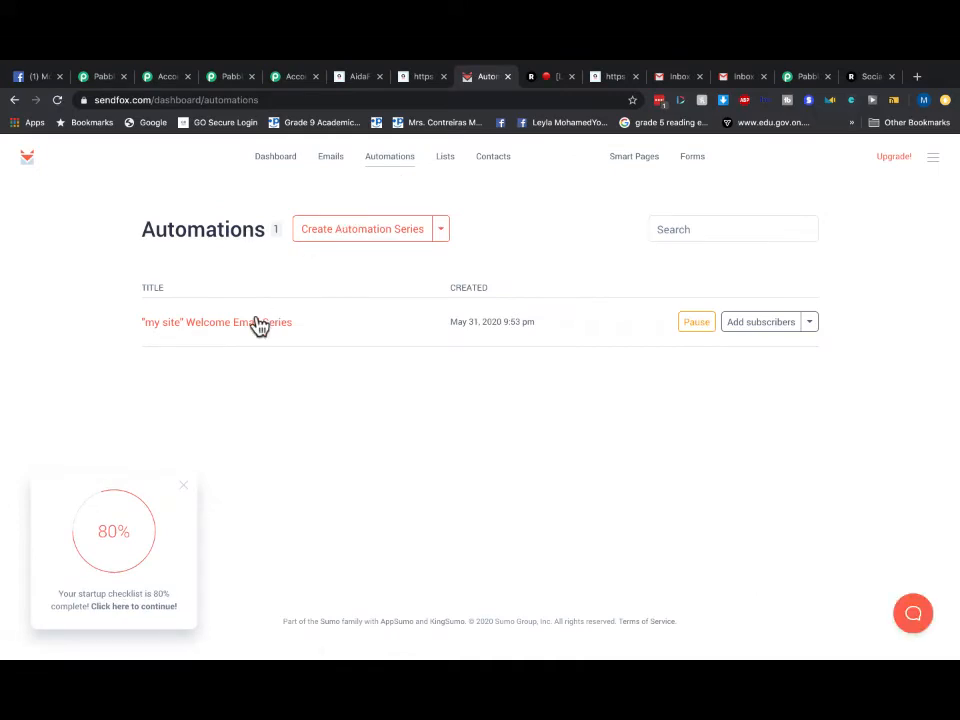
click(738, 77)
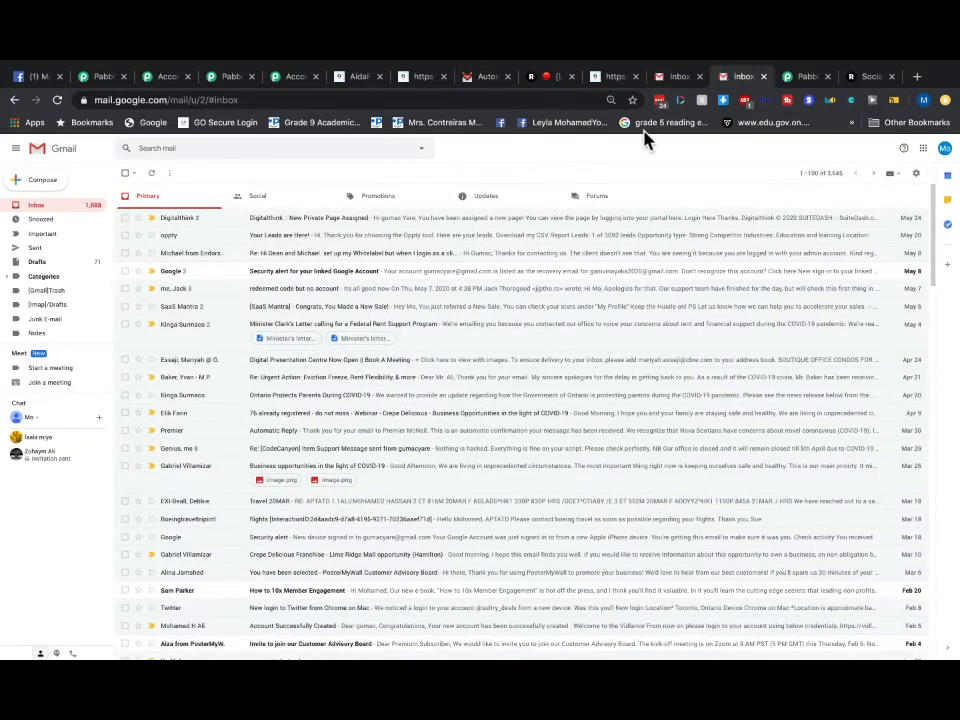
click(389, 192)
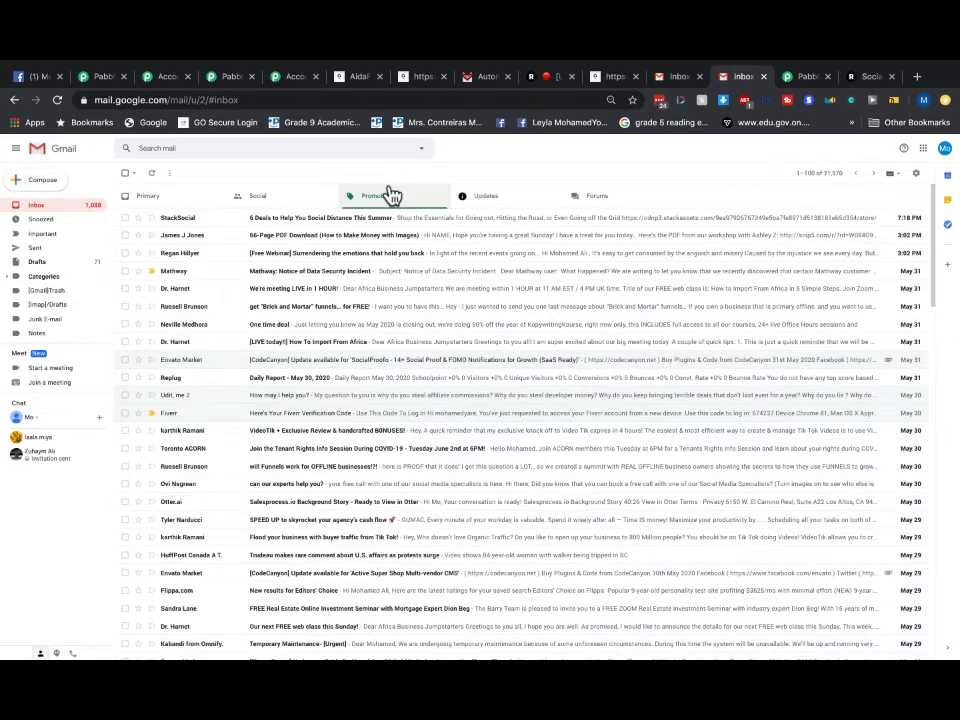
click(168, 200)
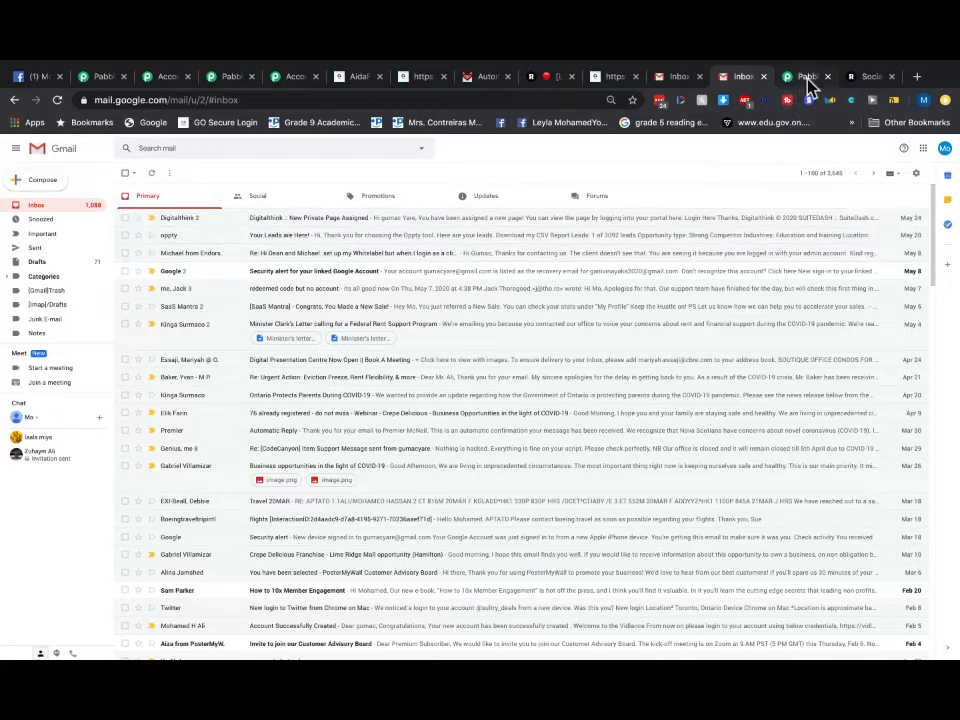
click(612, 80)
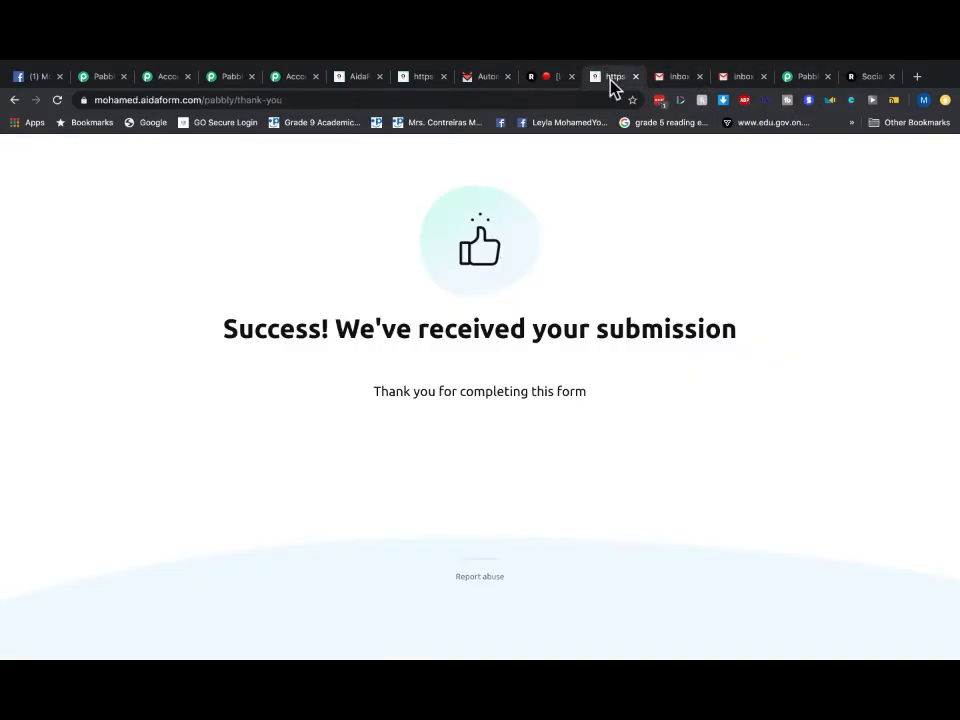
click(478, 78)
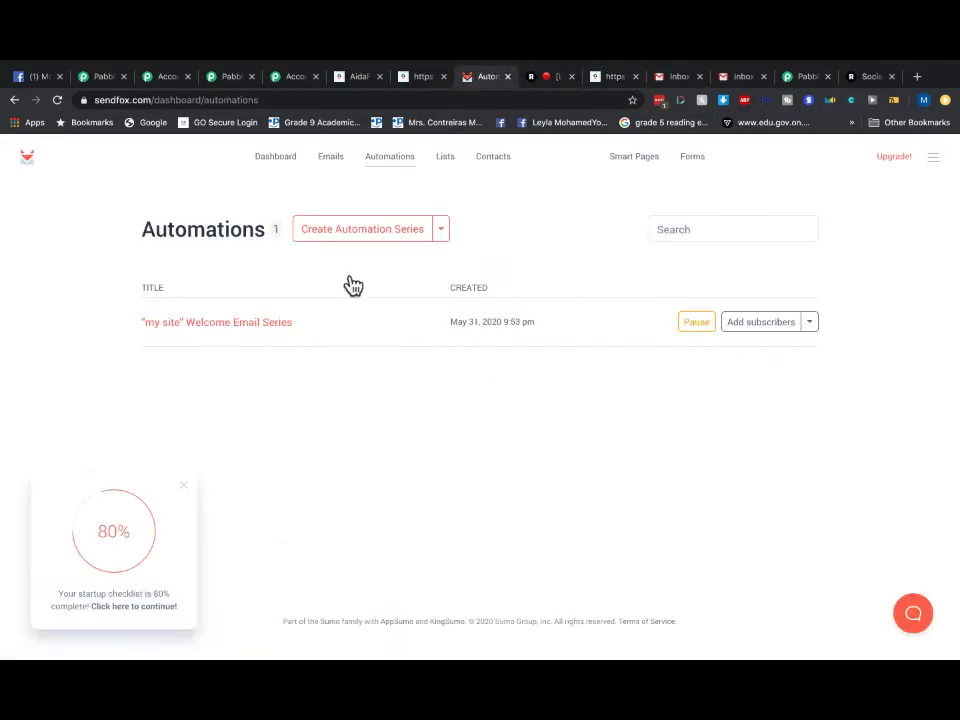
- Navigate through Dashboard, Emails and Lists to open the My Test Contacts list
click(275, 161)
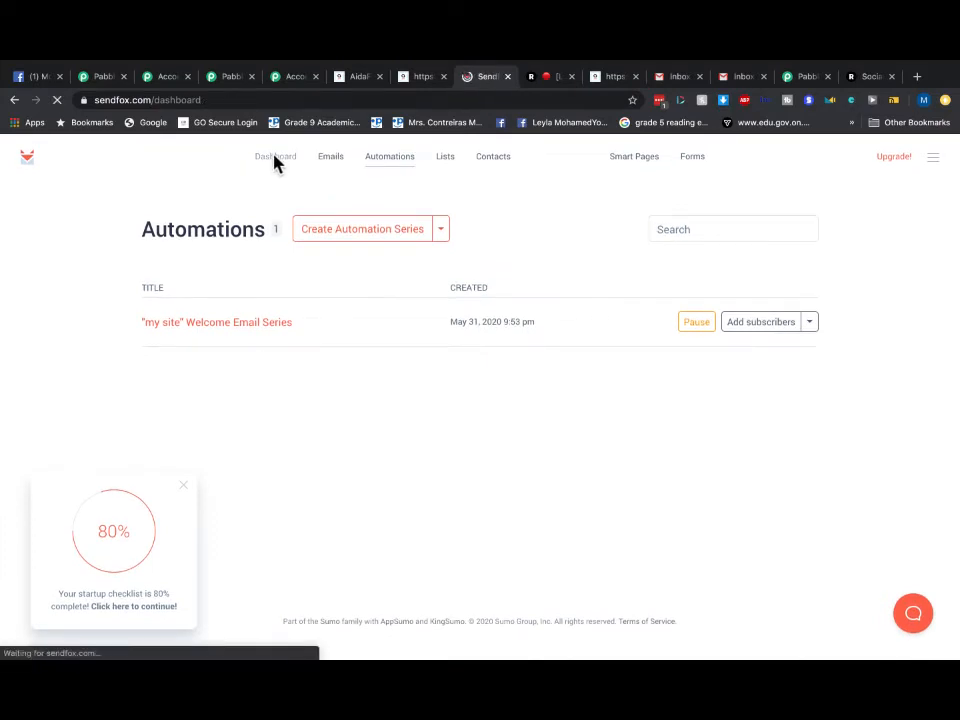
scroll(441, 345, down, 2)
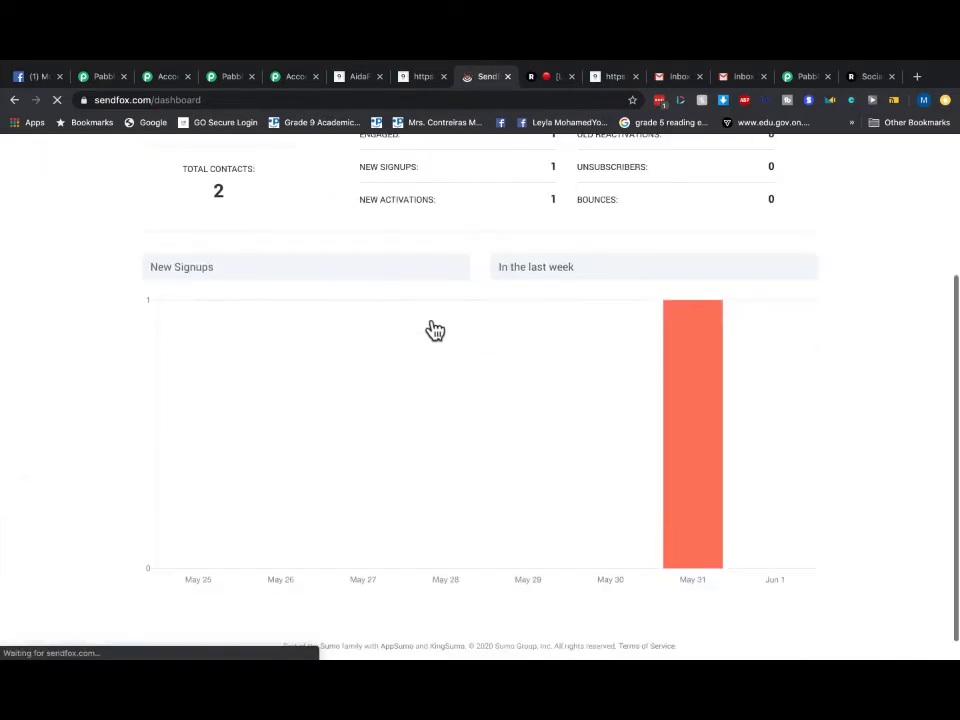
scroll(433, 330, up, 2)
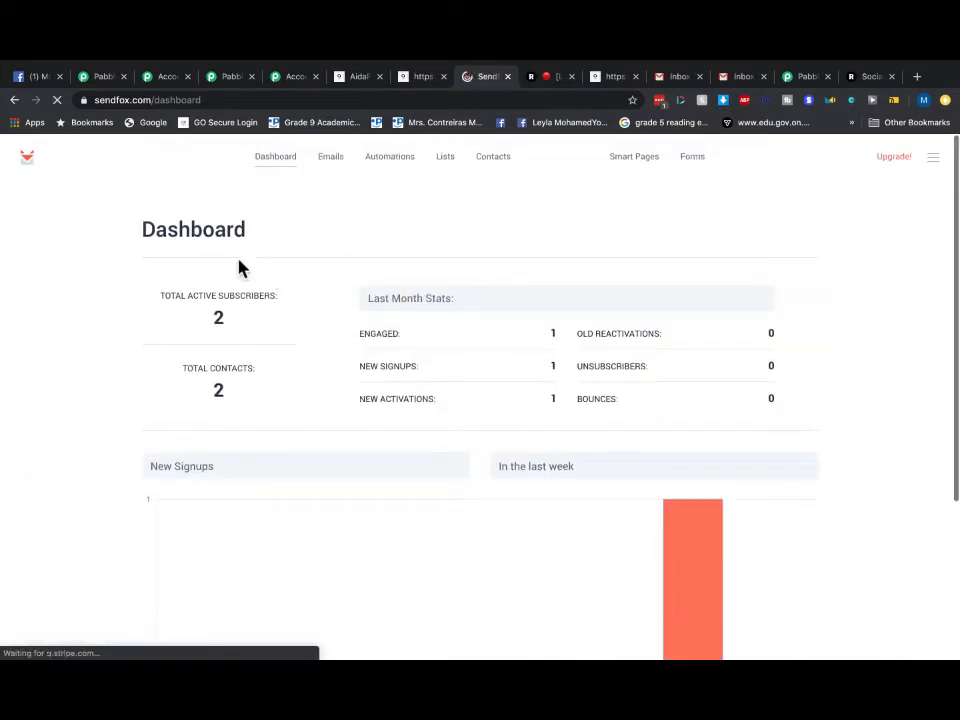
click(336, 163)
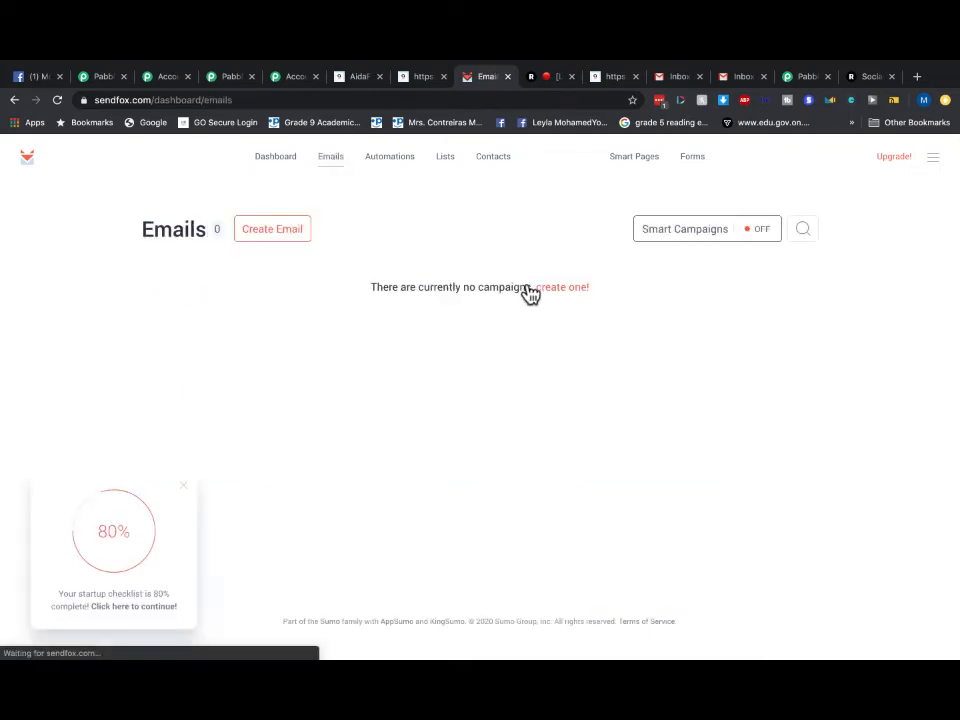
click(443, 160)
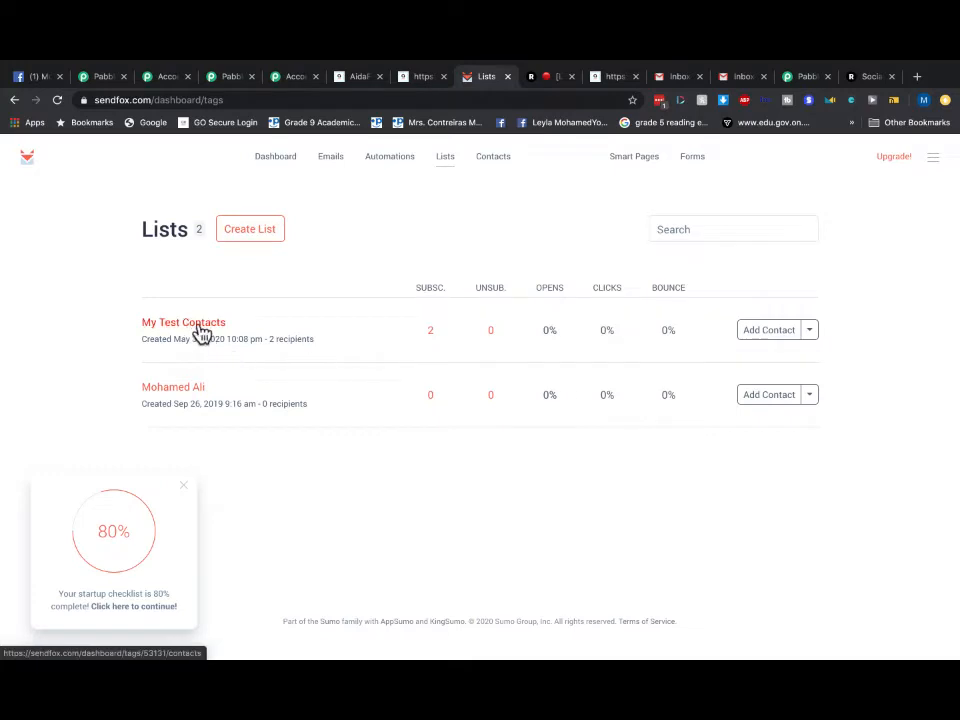
click(199, 327)
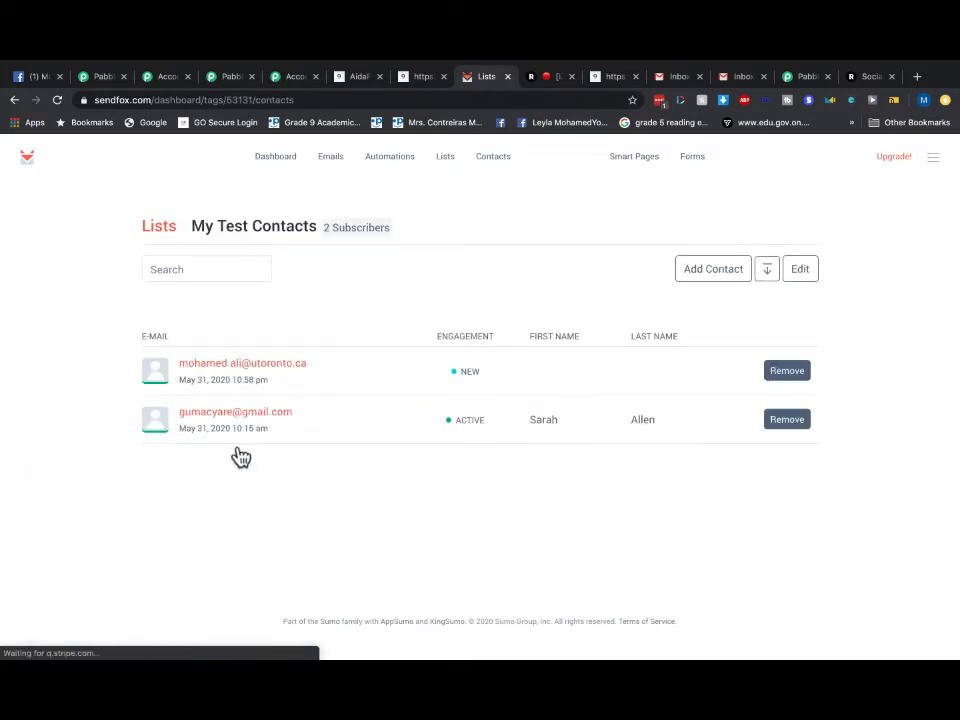
- Remove both contacts from My Test Contacts, confirming each, leaving 0 subscribers
click(795, 376)
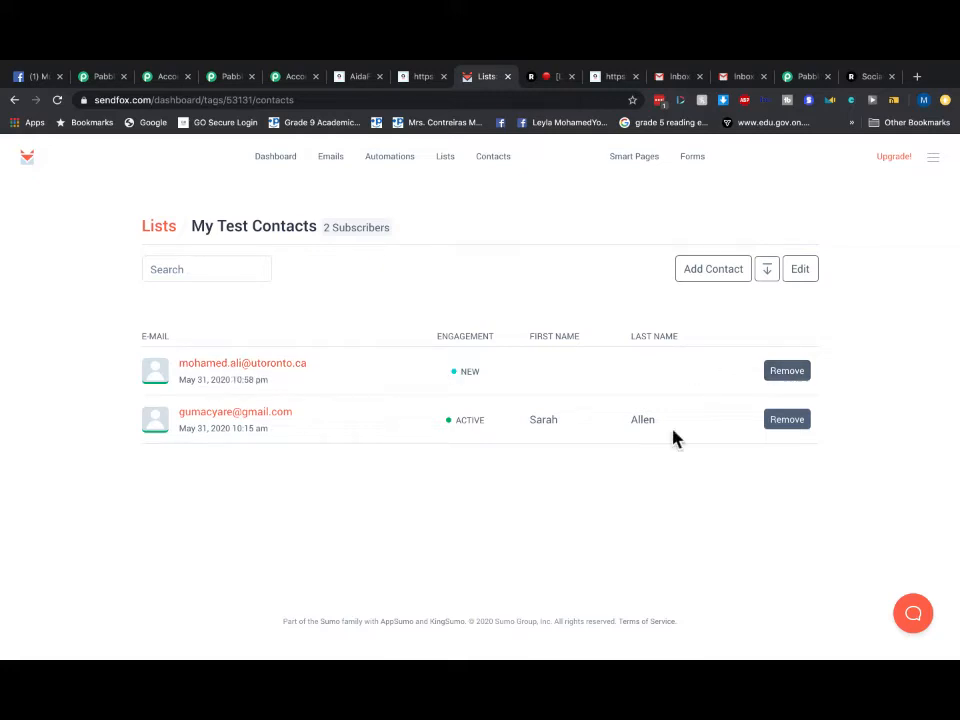
click(770, 419)
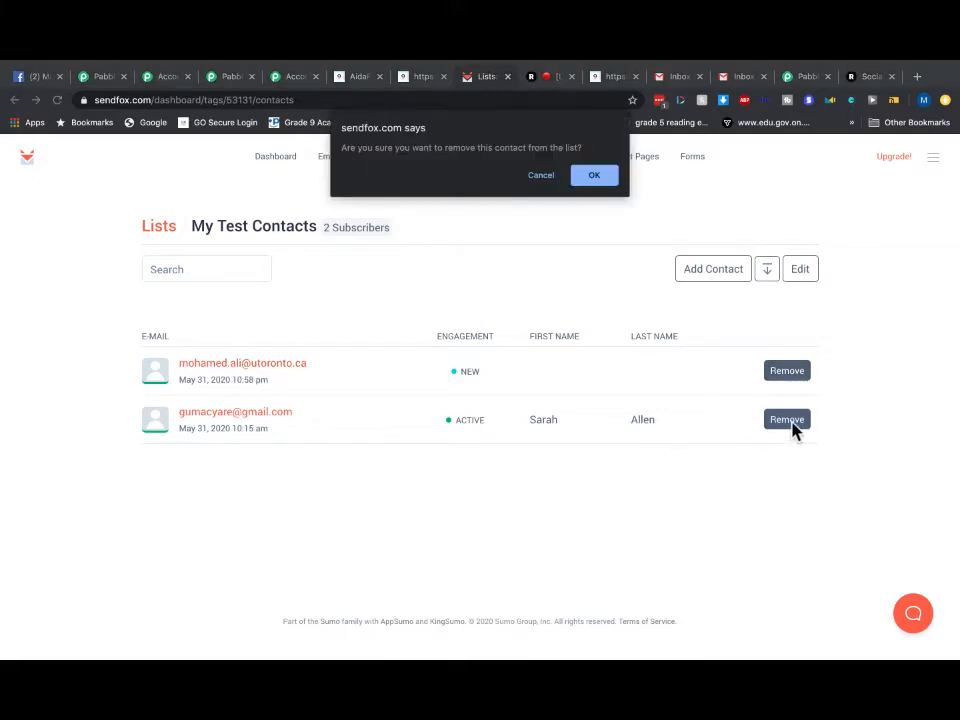
click(594, 177)
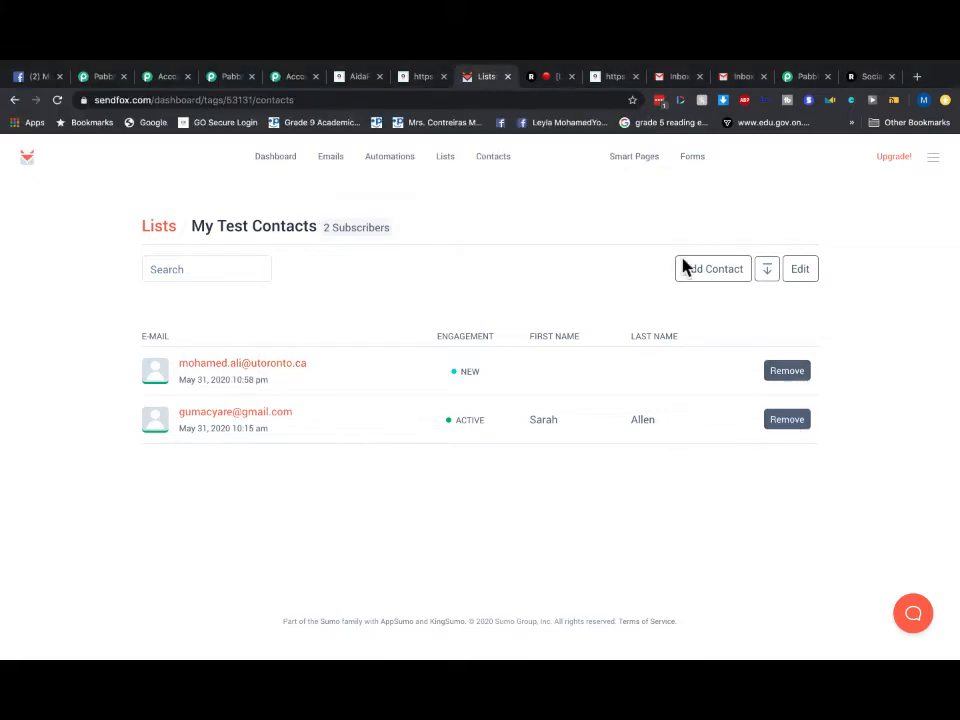
click(788, 376)
click(594, 177)
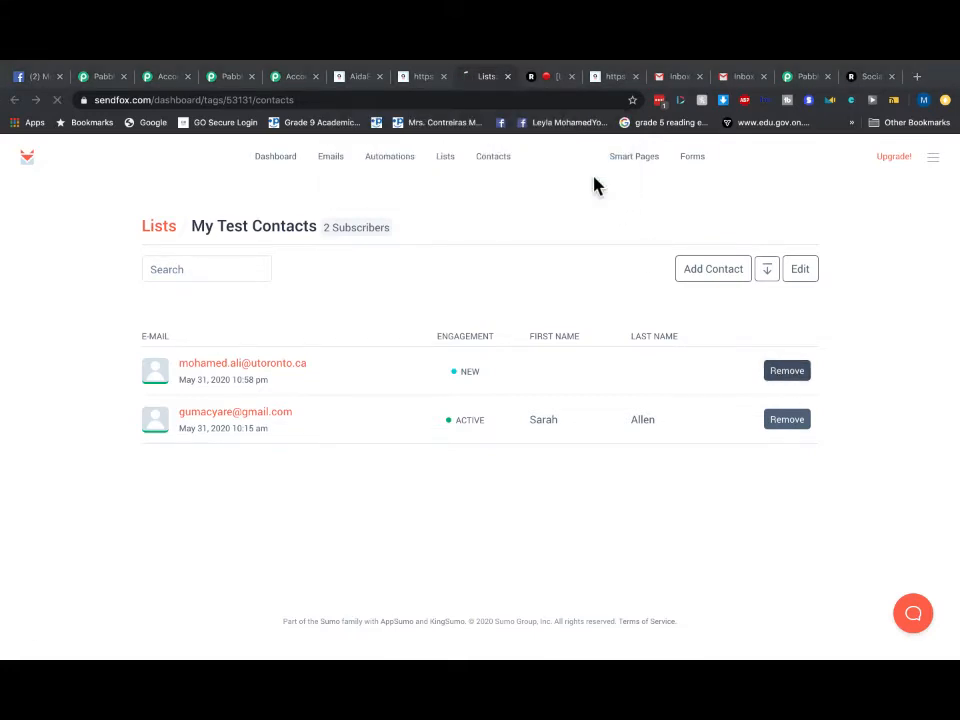
click(788, 371)
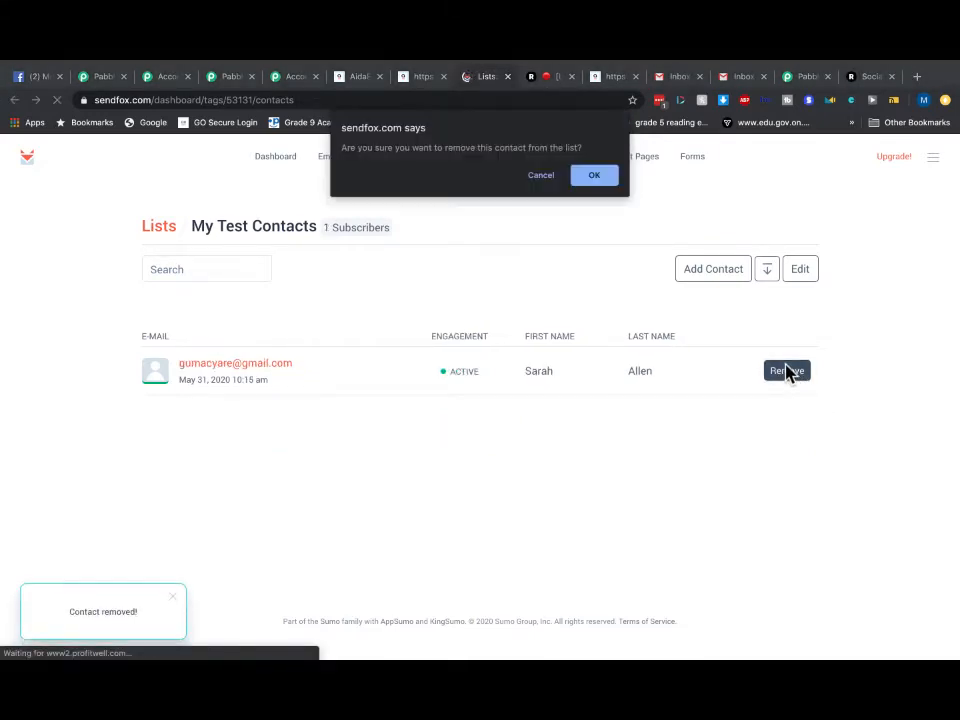
click(612, 183)
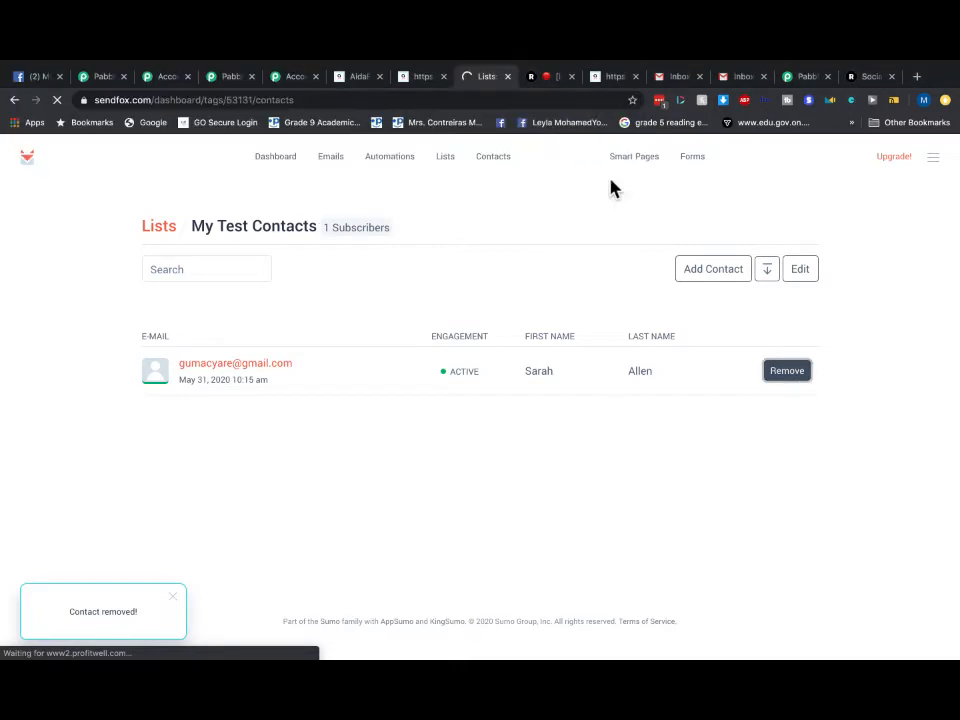
- Navigate through Dashboard, Emails and Lists to the full Contacts page
click(268, 158)
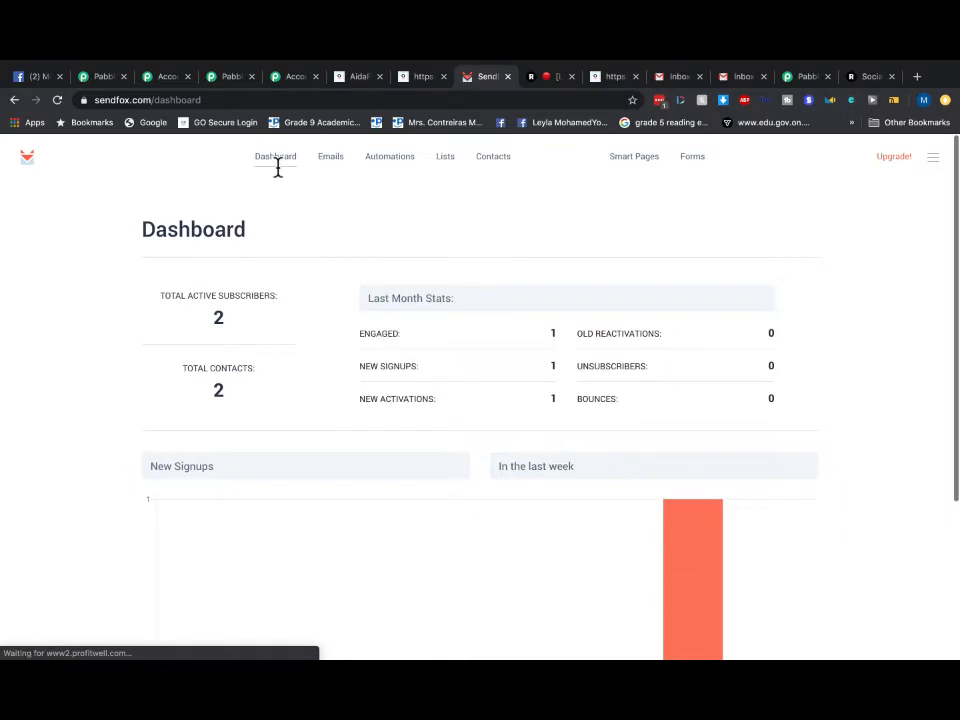
click(335, 165)
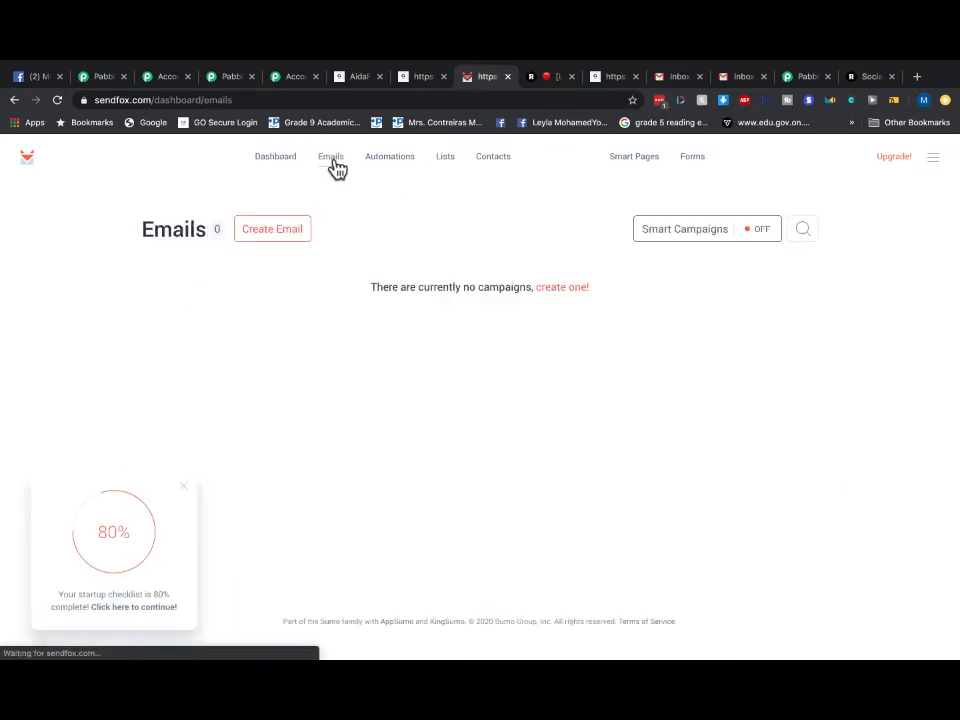
click(281, 166)
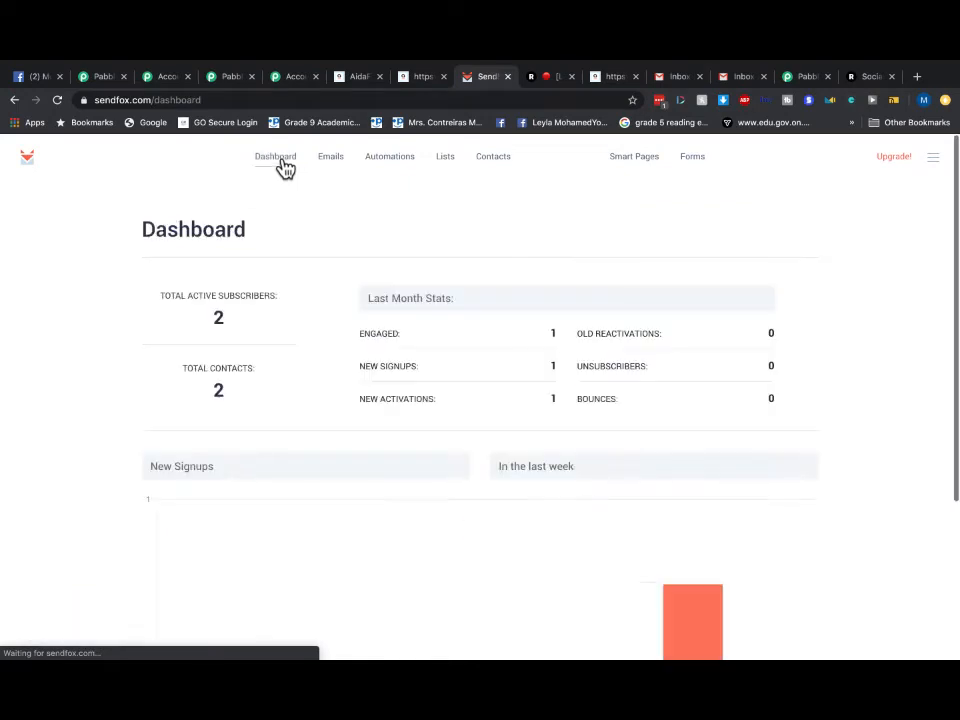
click(439, 162)
click(491, 163)
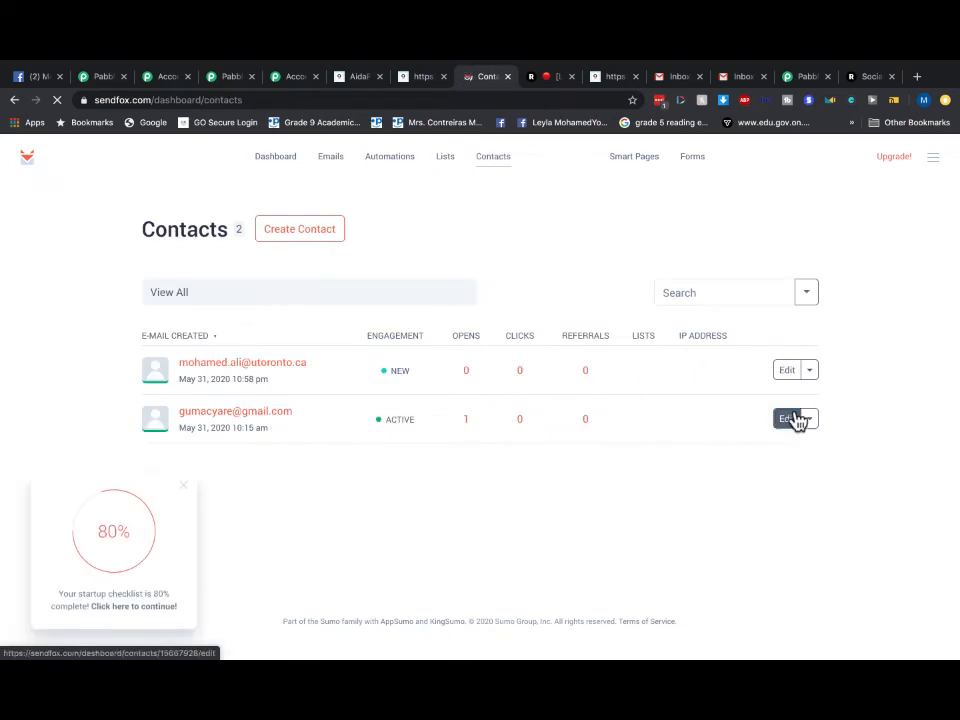
- Delete both contacts via their Edit dropdowns, confirming each, then view the Dashboard
click(807, 424)
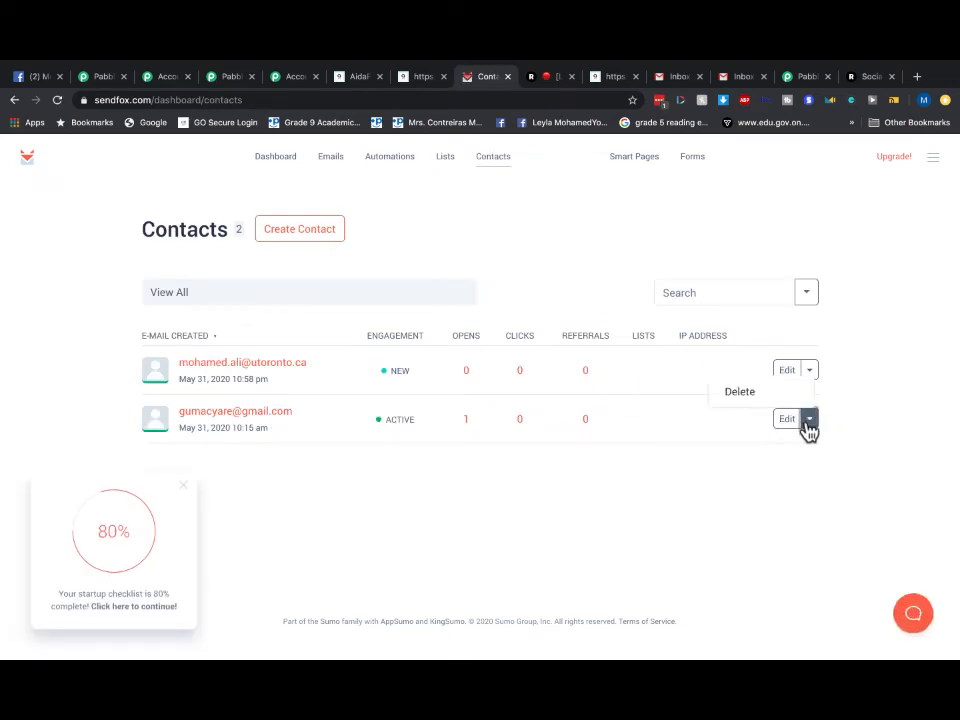
click(750, 396)
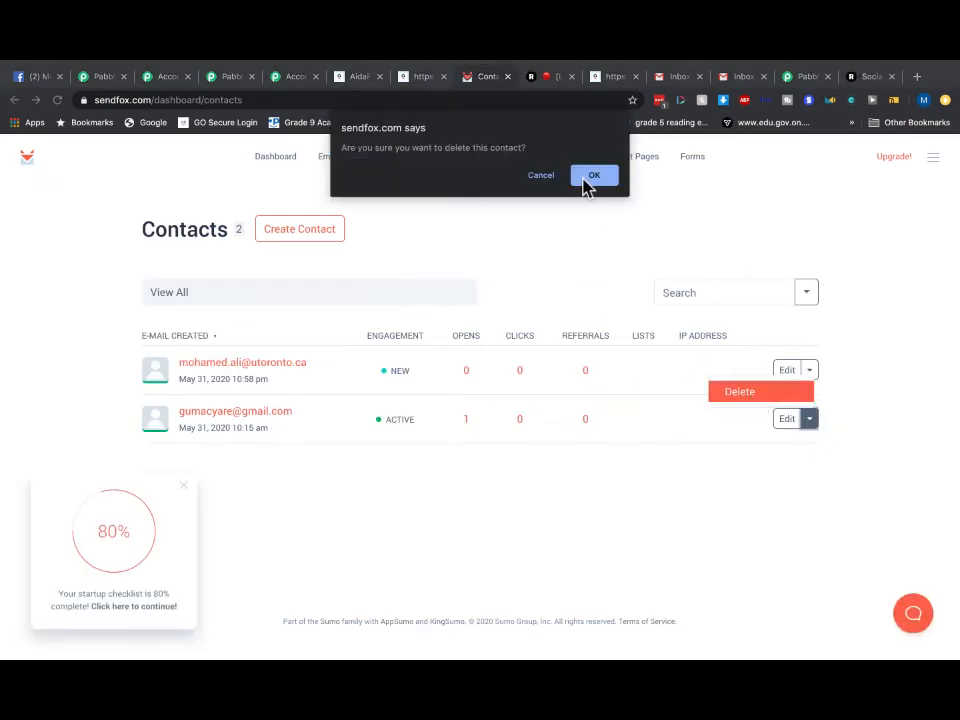
click(593, 176)
click(807, 372)
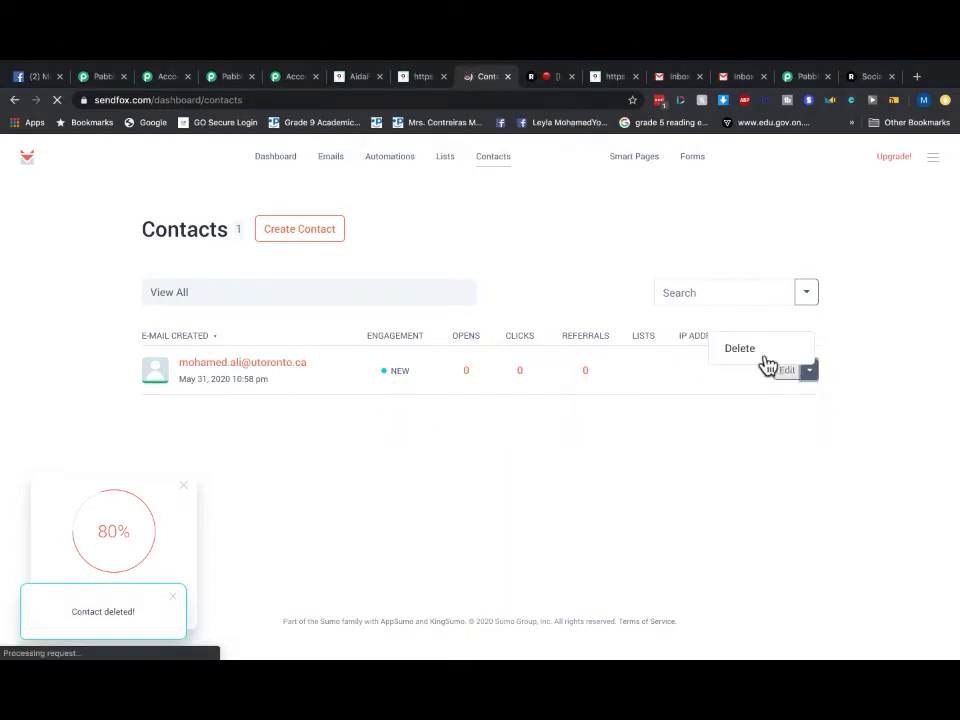
click(745, 350)
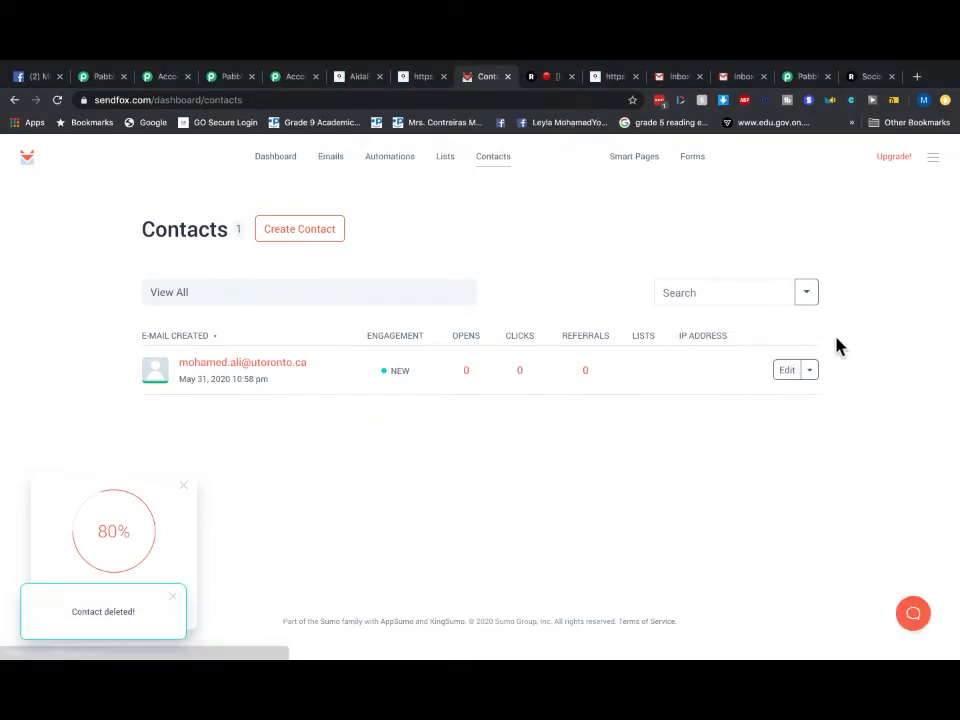
click(811, 380)
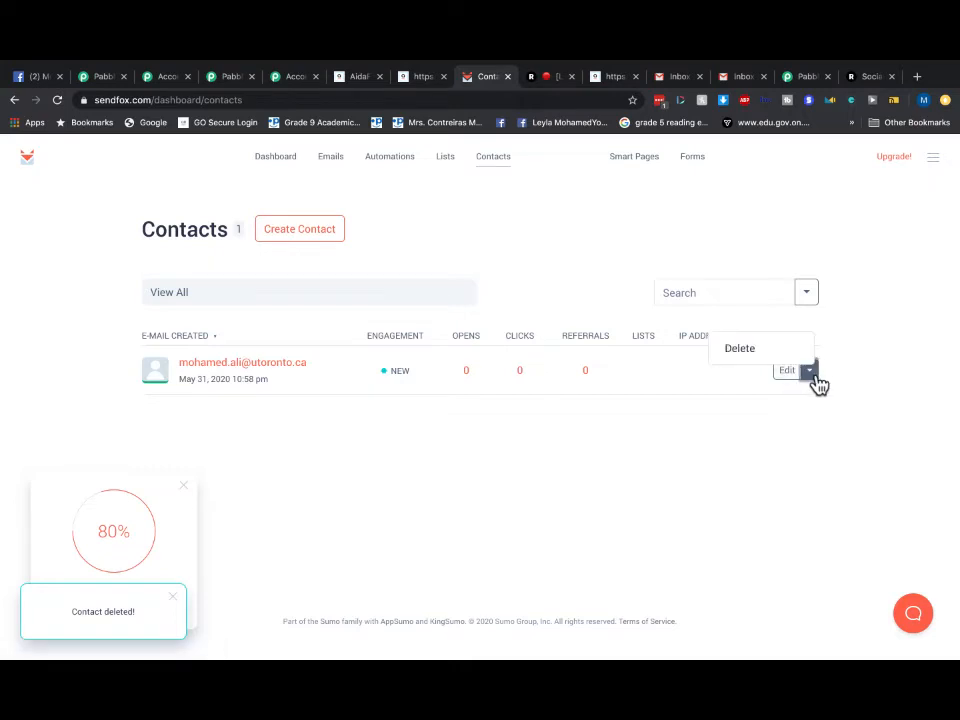
click(750, 354)
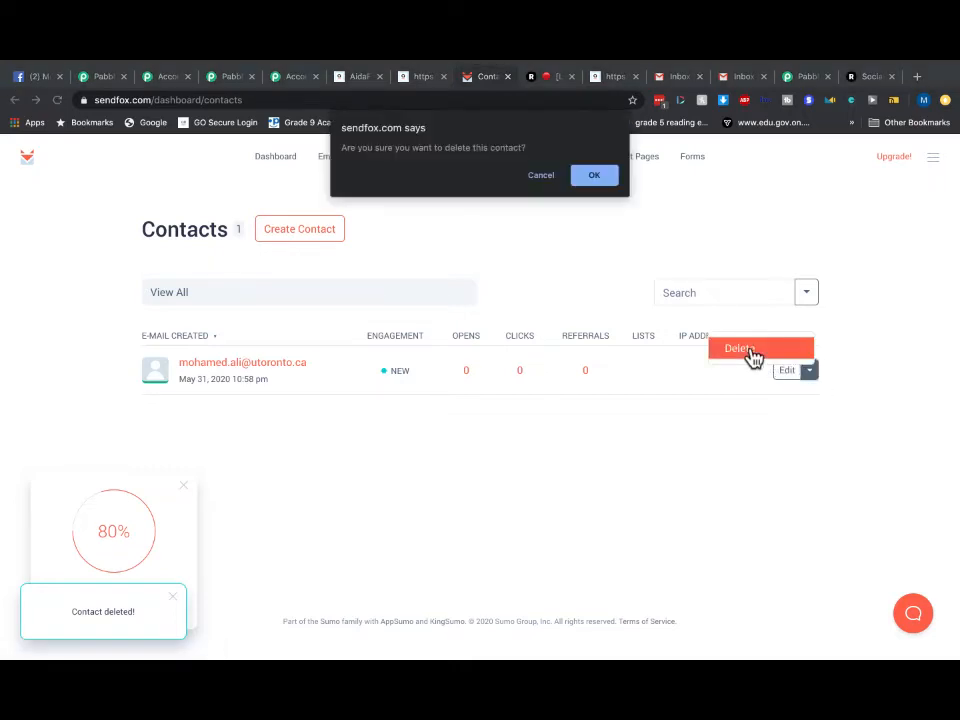
click(607, 184)
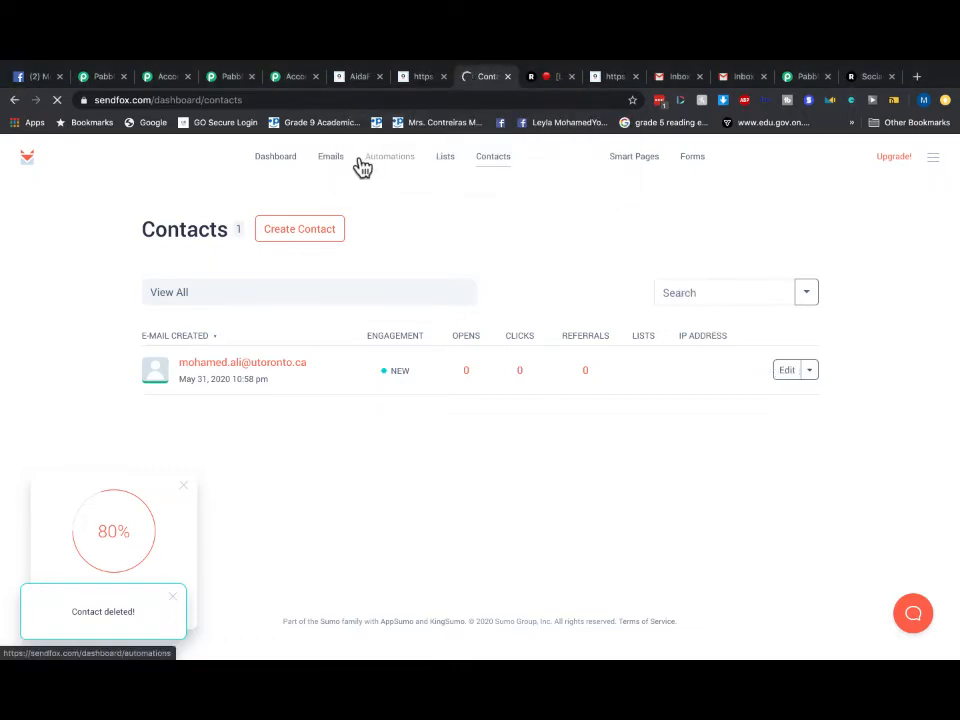
click(277, 160)
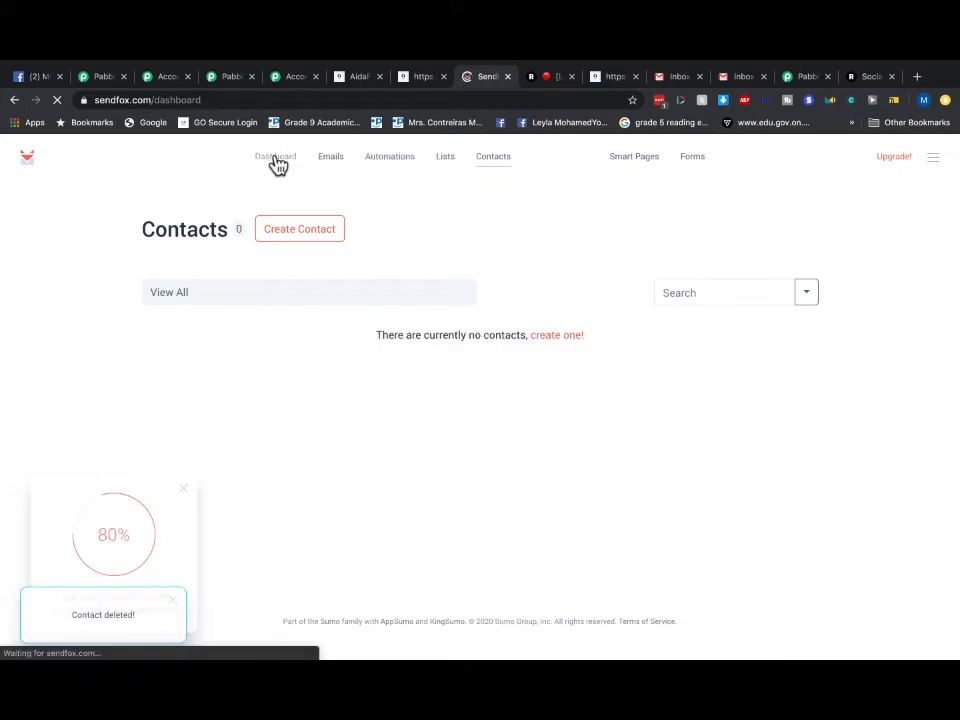
- Move from the thank-you page to the Pabbly form's Publish settings and open its live preview
click(423, 78)
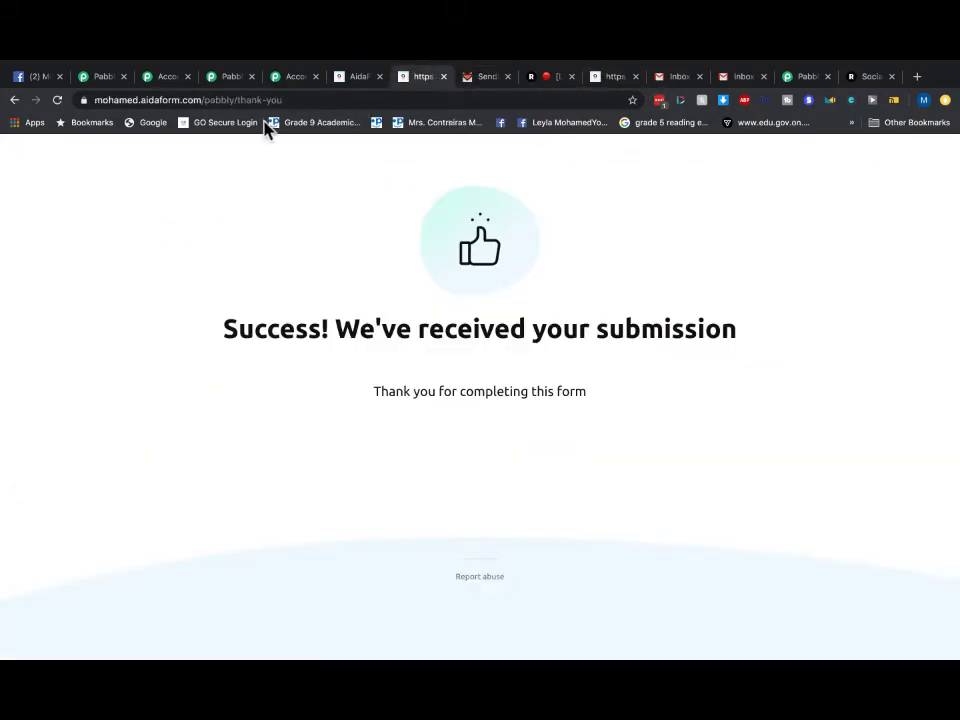
click(357, 80)
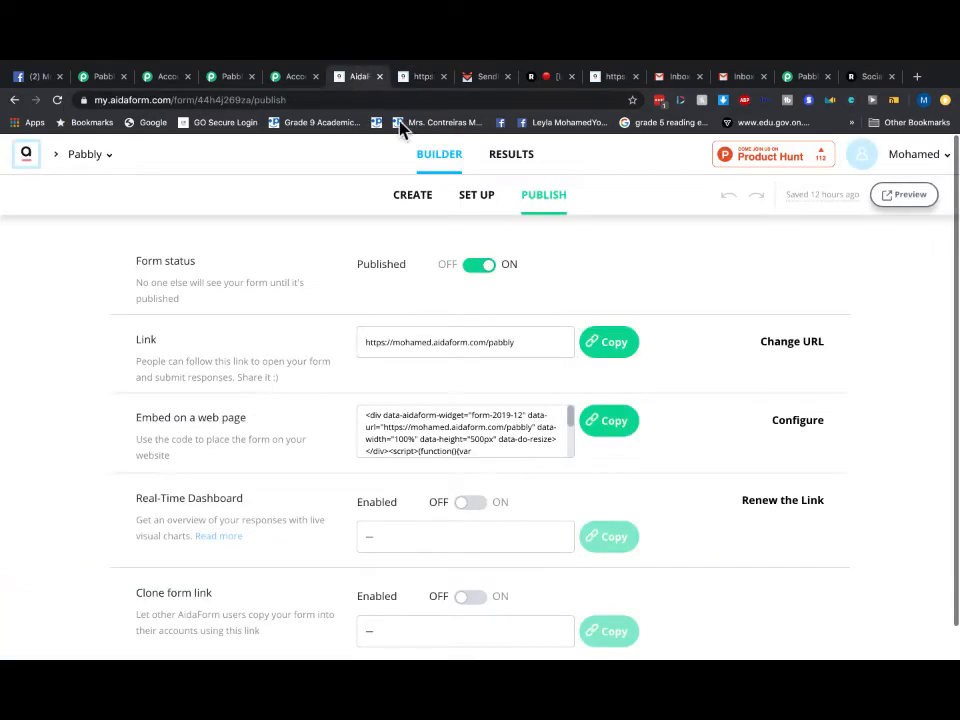
click(903, 195)
- Fill the preview form with a test first name, last name and e-mail, submit, and return to SendFox
click(296, 104)
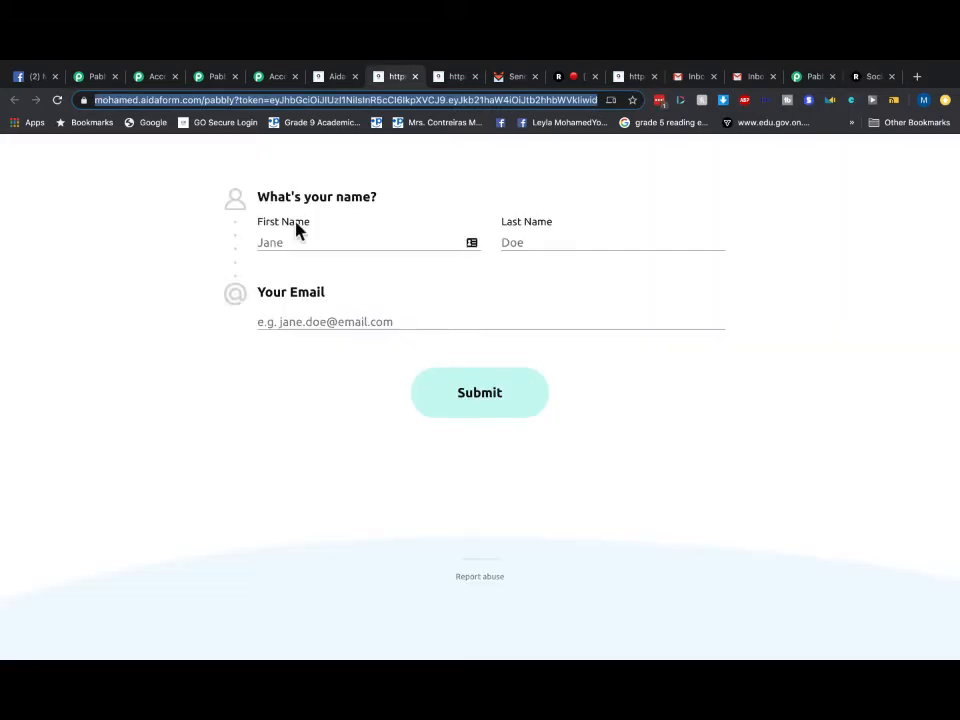
double_click(295, 223)
click(297, 240)
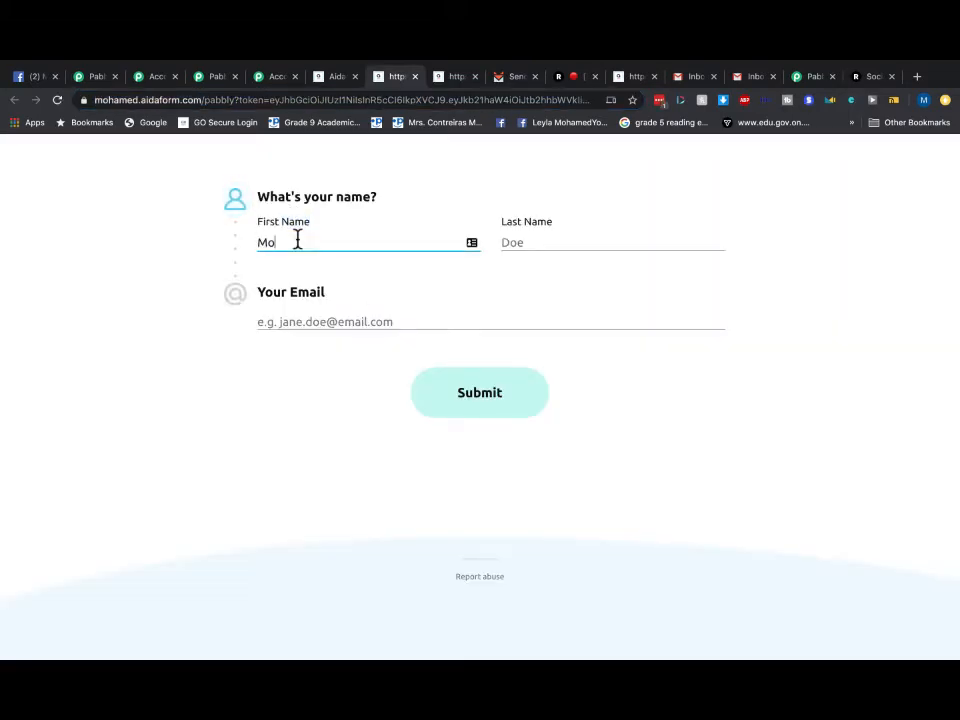
click(530, 250)
text(Ali)
click(296, 321)
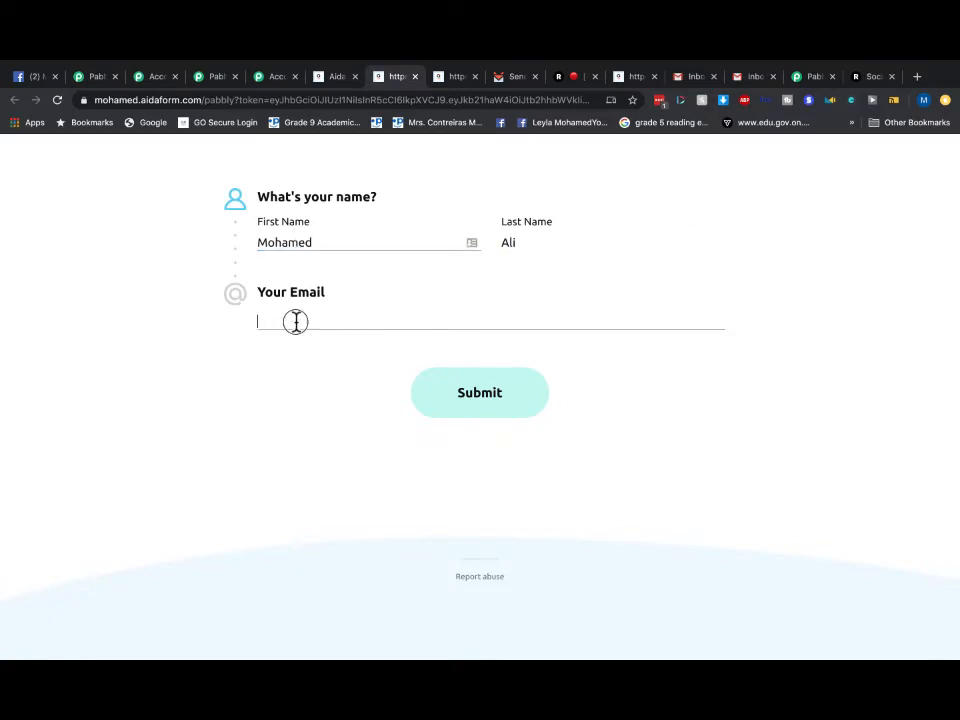
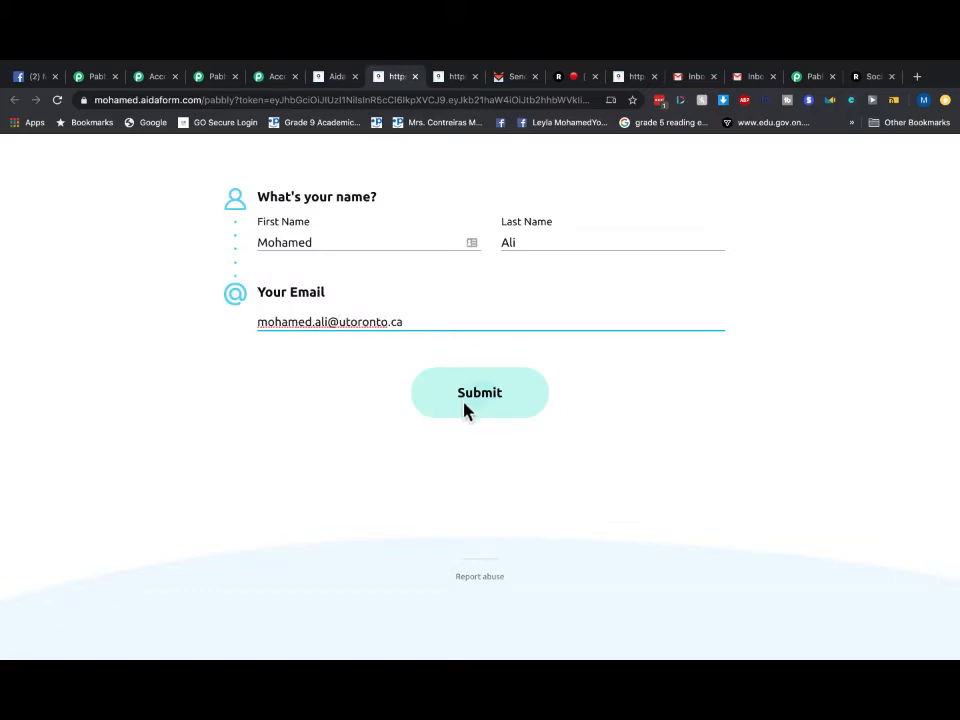
click(466, 408)
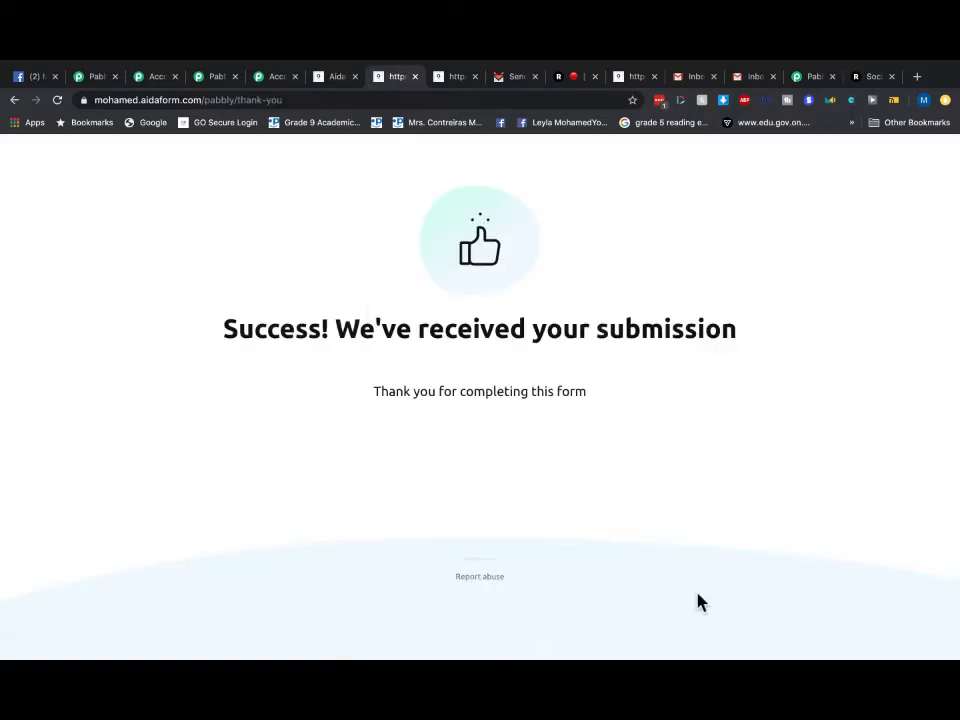
click(515, 77)
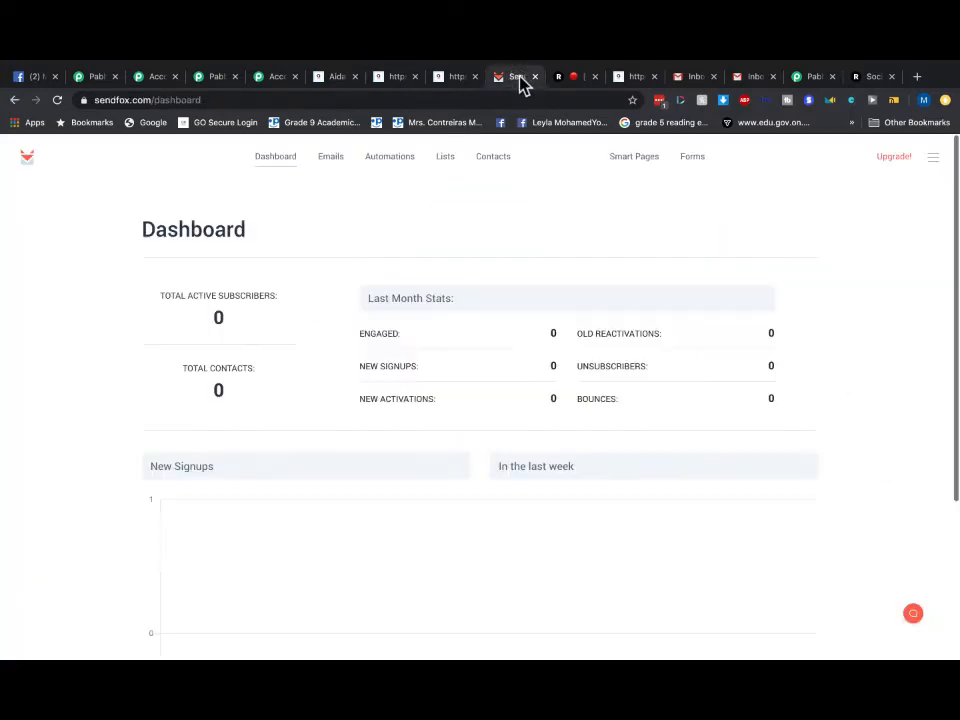
click(274, 163)
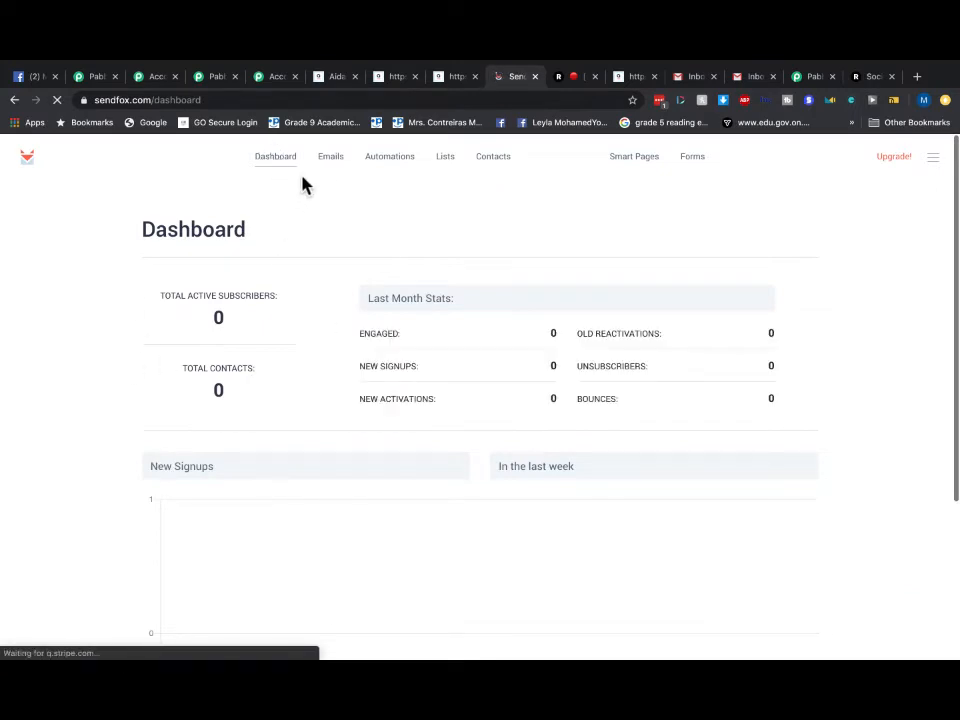
click(265, 154)
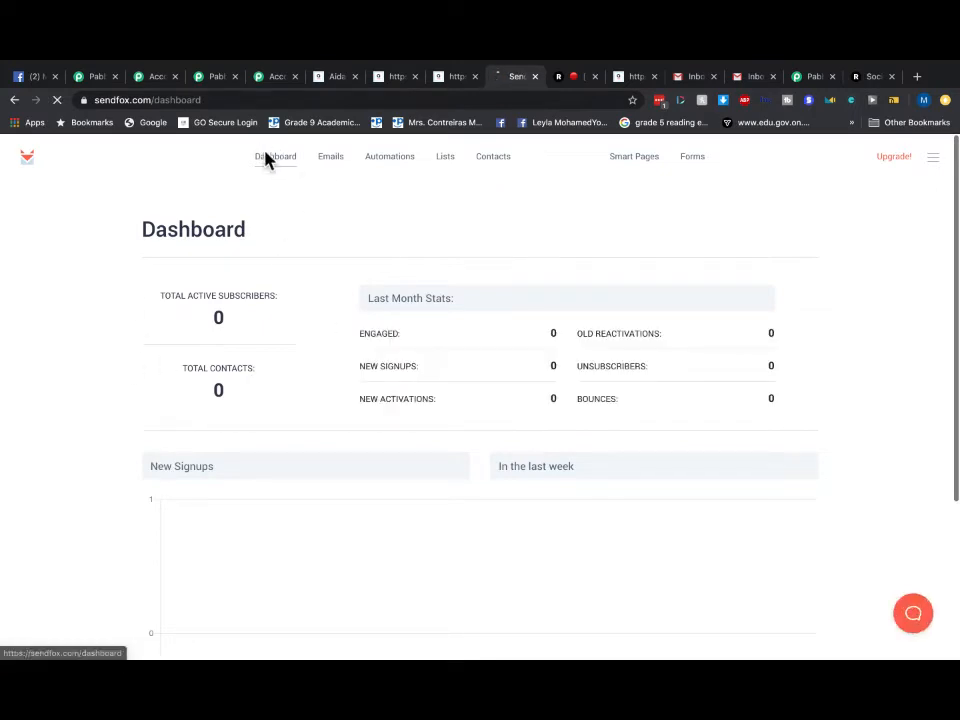
click(333, 158)
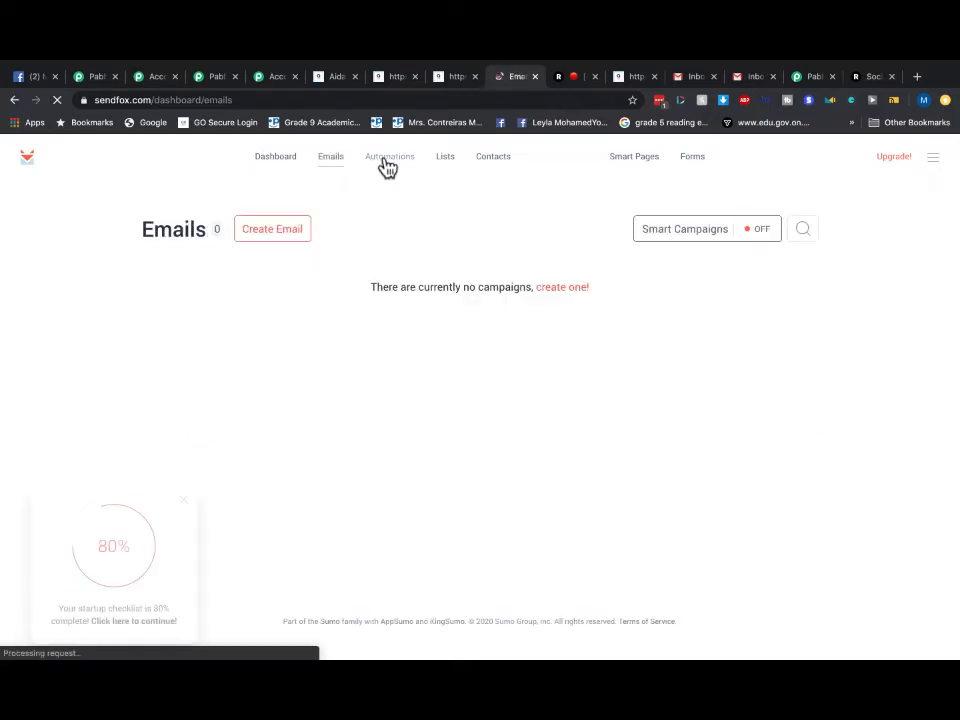
click(386, 167)
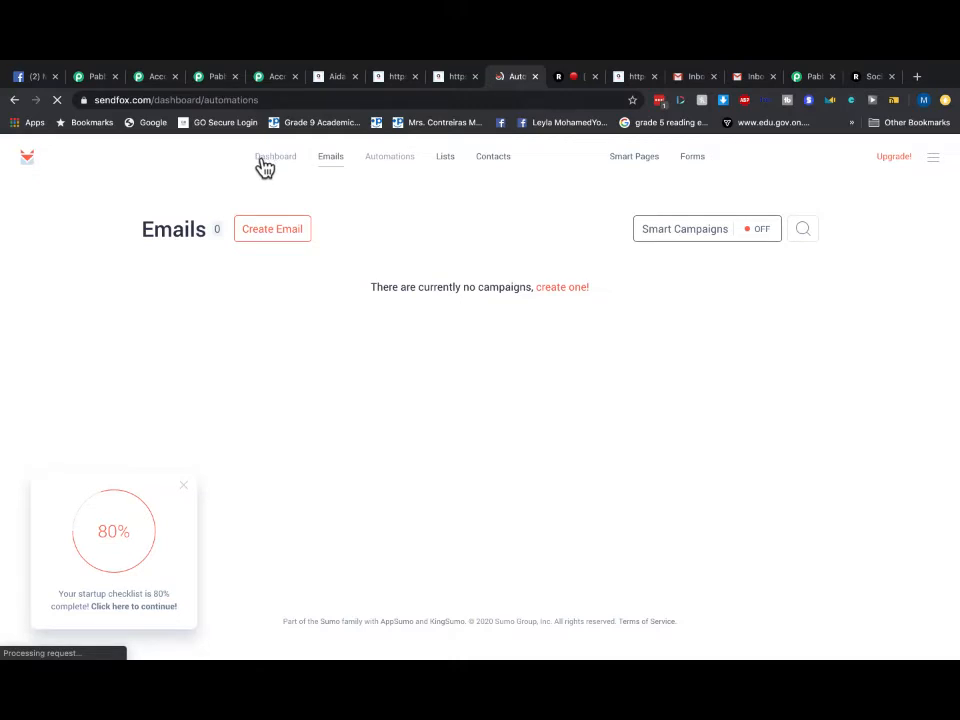
click(268, 166)
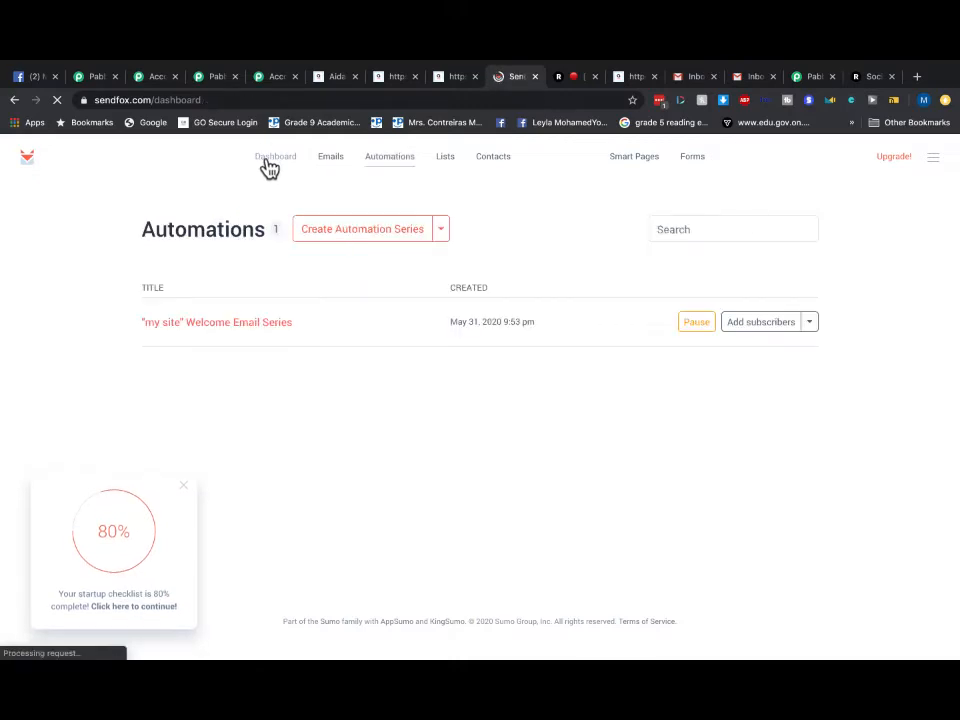
scroll(376, 354, down, 2)
scroll(370, 348, up, 2)
click(260, 168)
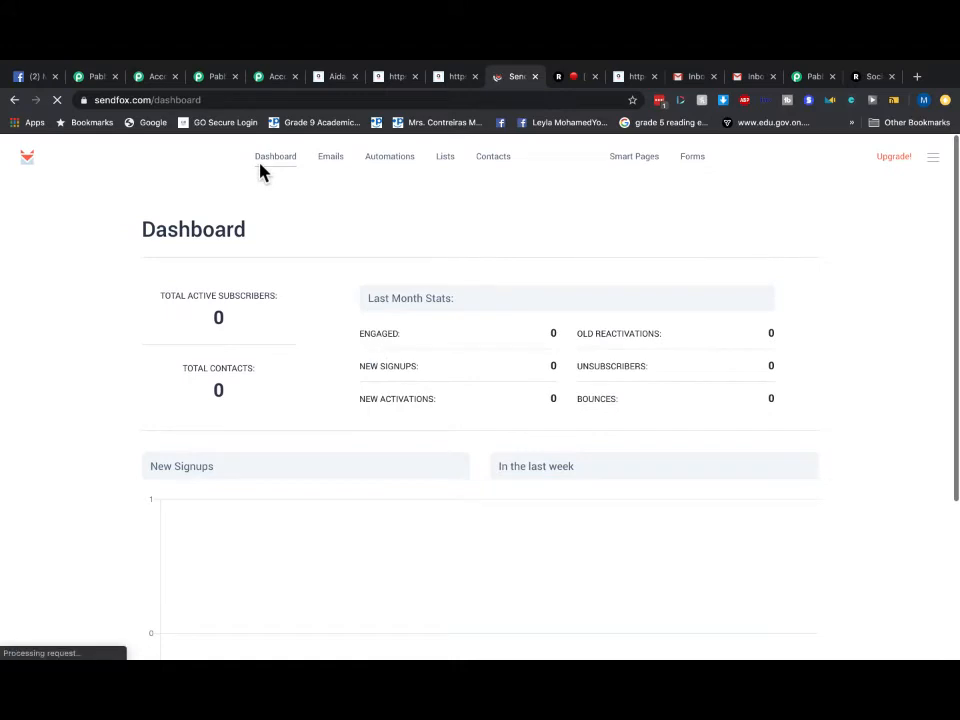
click(369, 163)
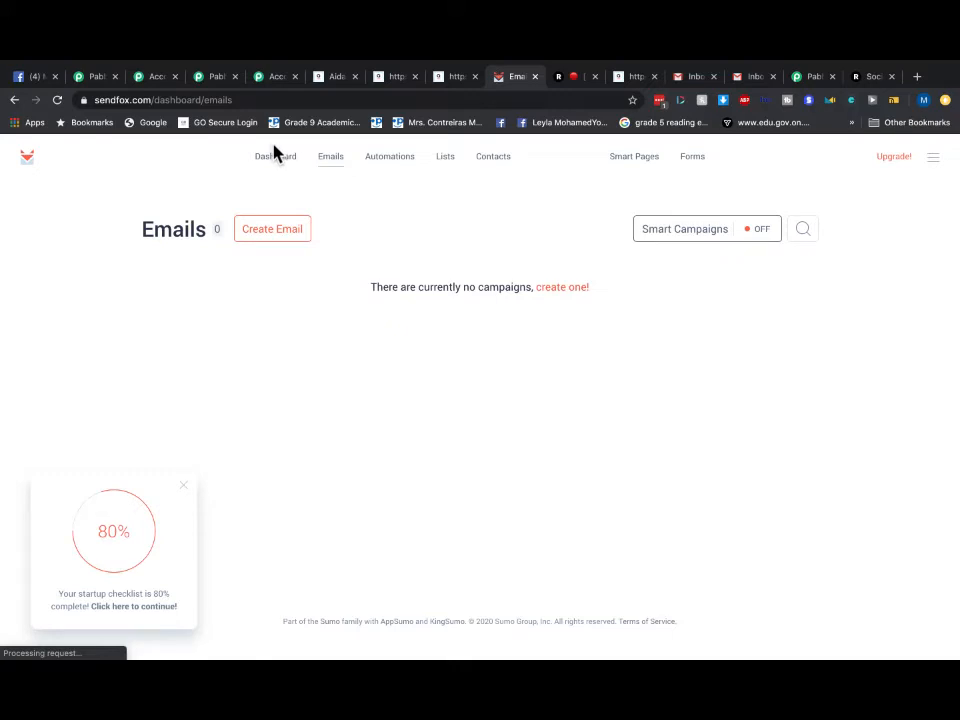
click(276, 158)
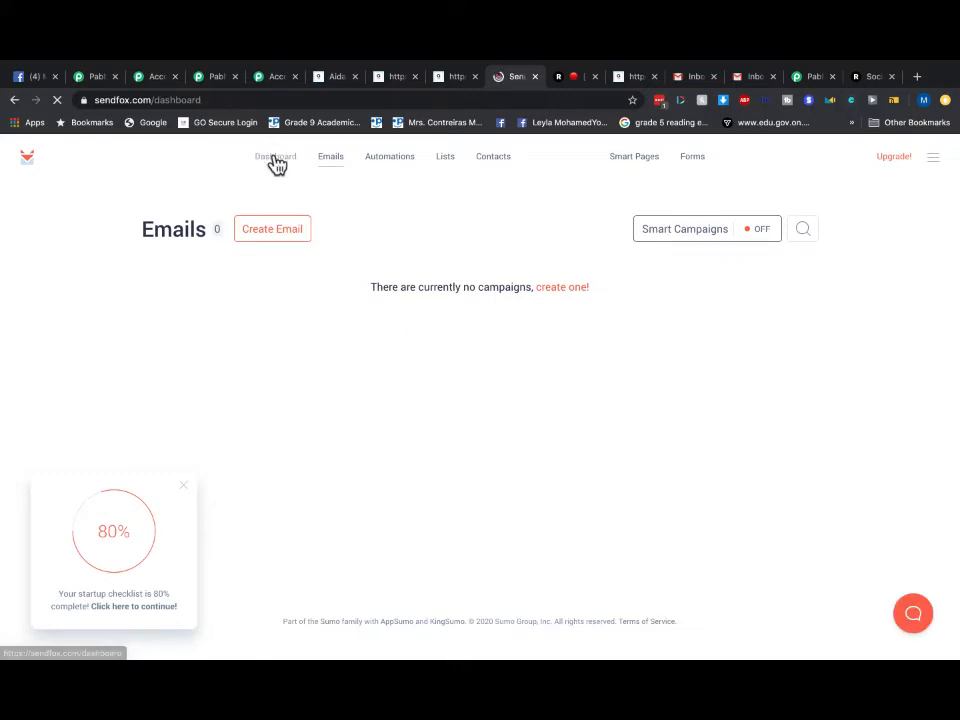
click(462, 77)
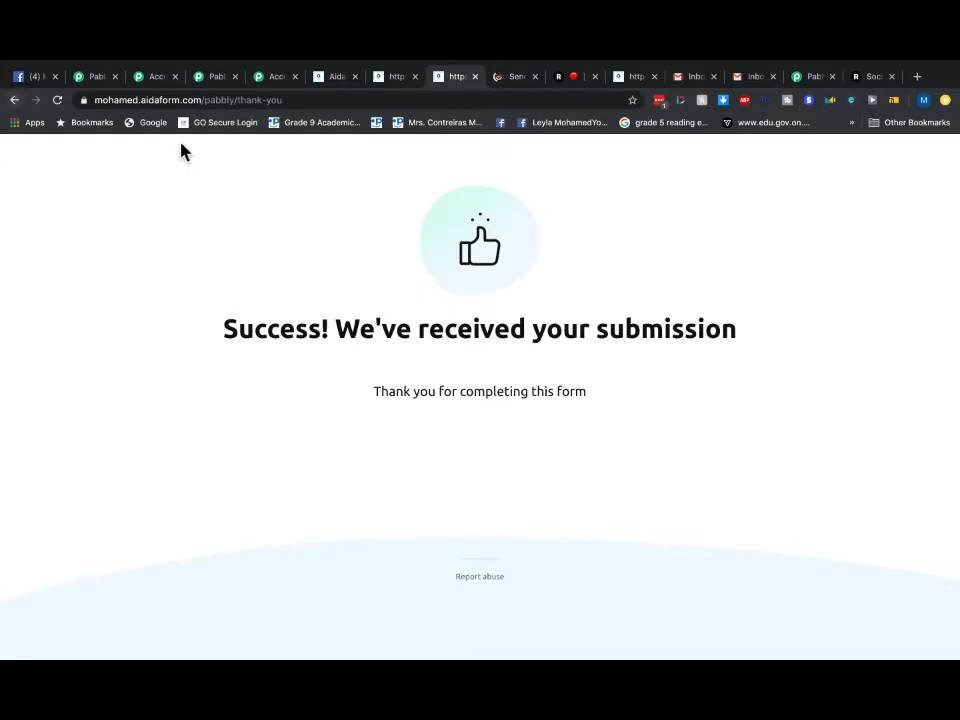
- Trim the thank-you page address back to /pabbly/ to load the blank form
click(285, 101)
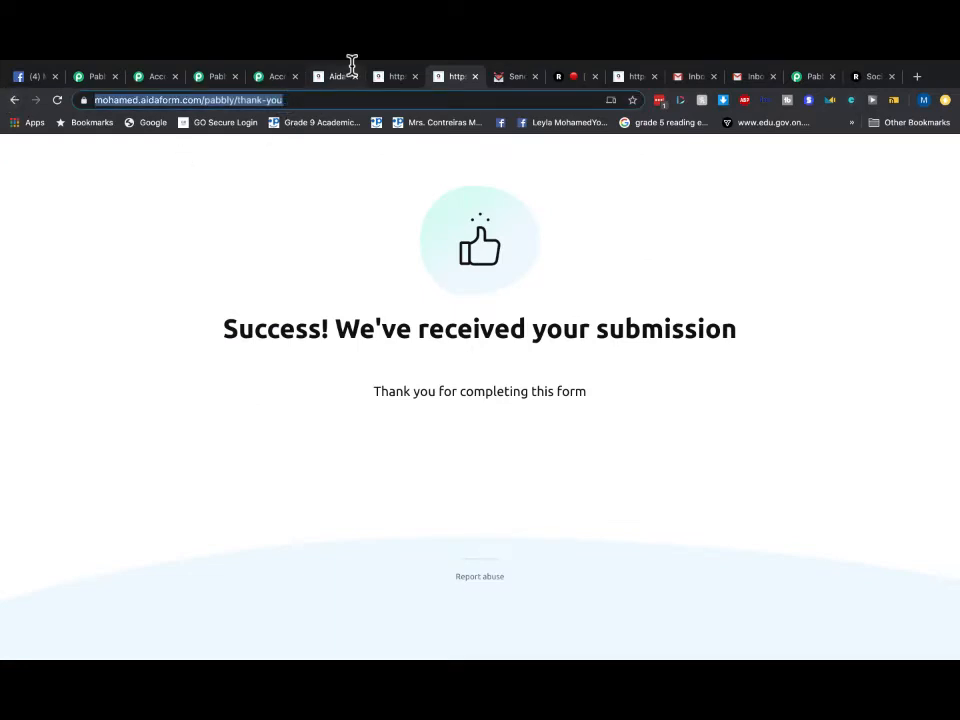
key(Return)
click(305, 102)
click(306, 101)
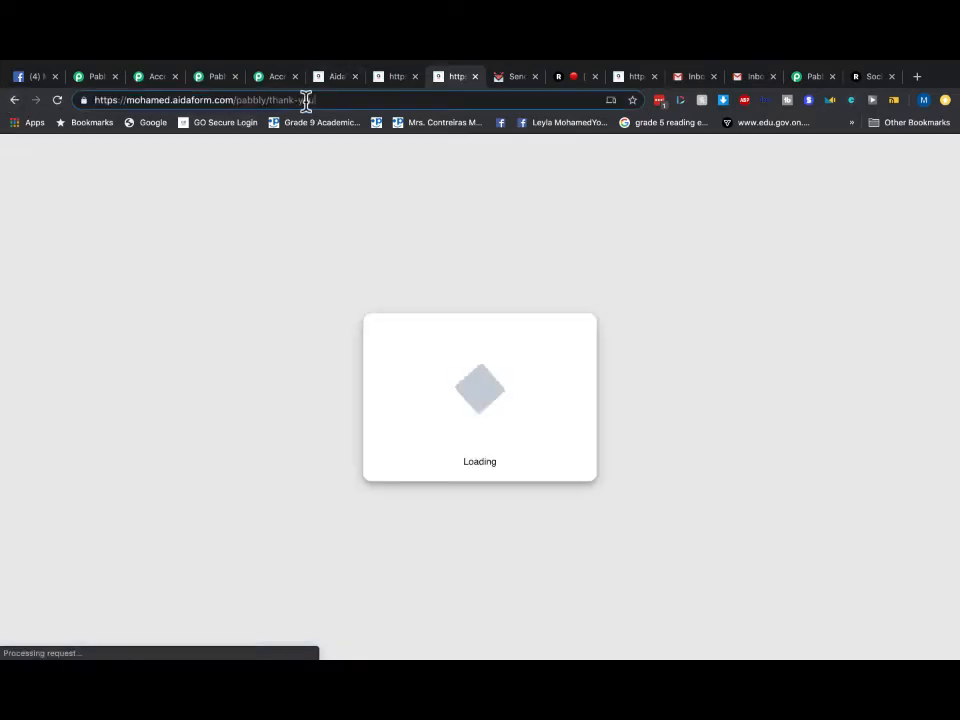
key(BackSpace)
key(BackSpace)
key(BackSpace)
key(BackSpace)
key(BackSpace)
key(BackSpace)
key(BackSpace)
key(BackSpace)
key(BackSpace)
key(Return)
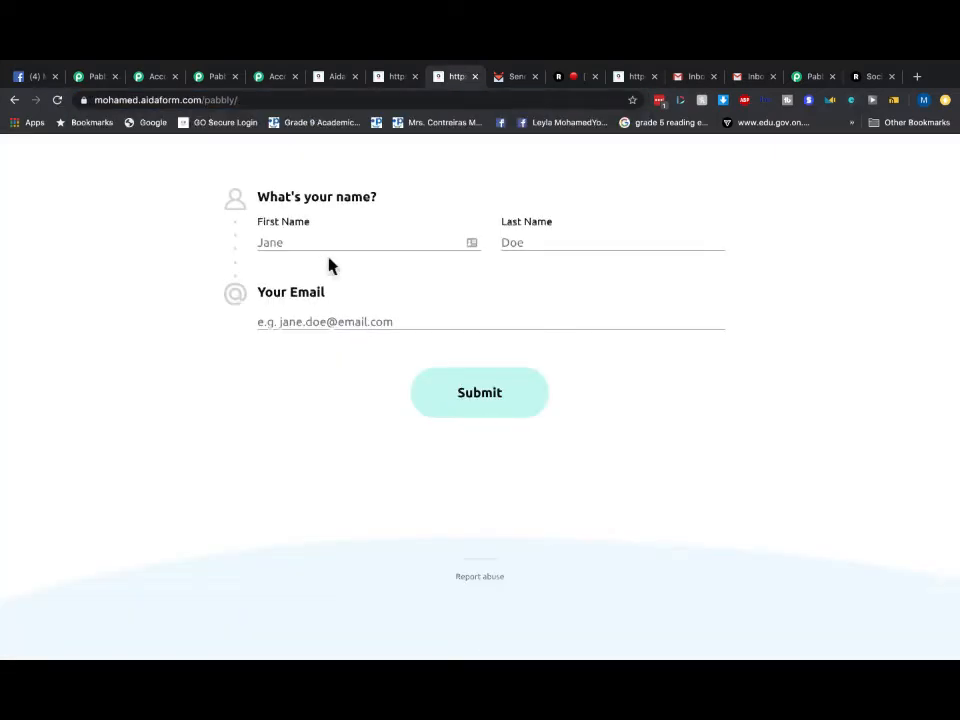
- Enter a test first name, last name and e-mail, submit, and switch to SendFox
click(324, 233)
click(611, 250)
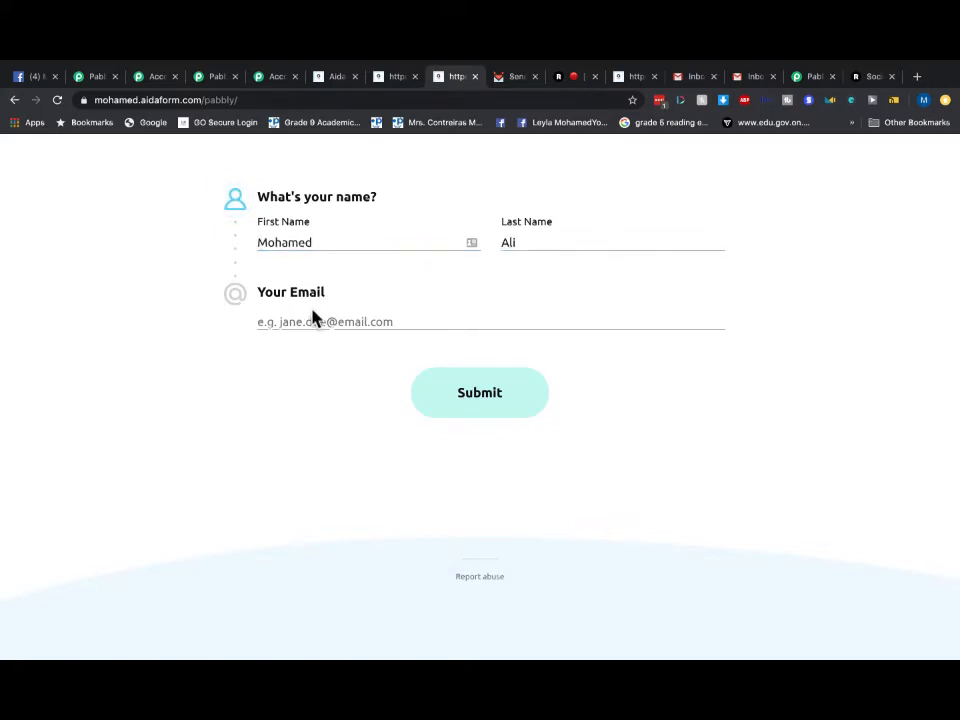
click(294, 322)
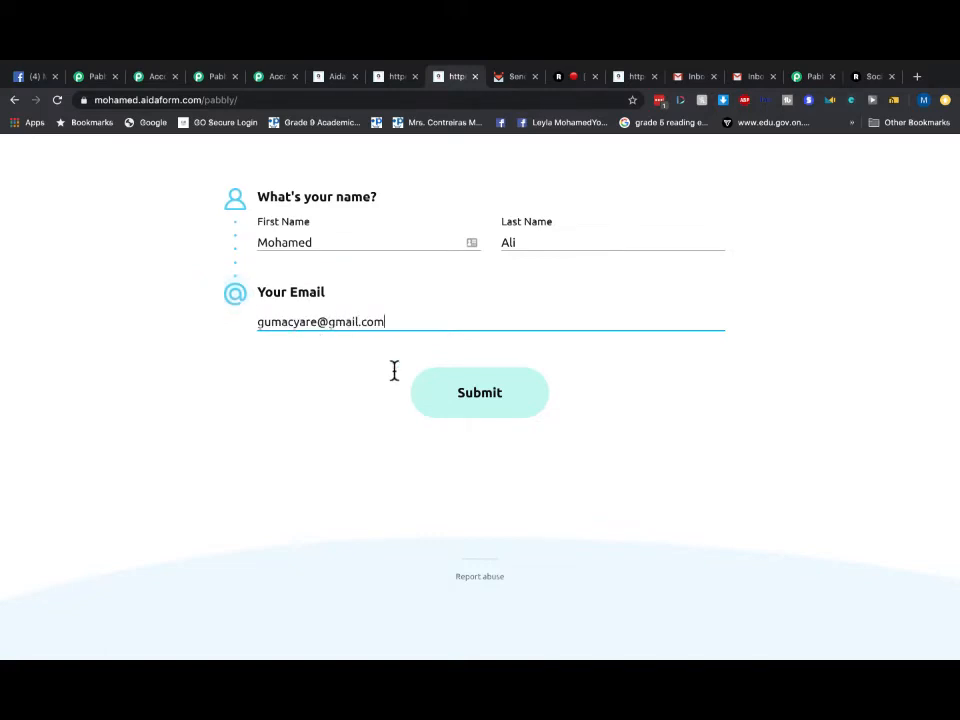
click(456, 386)
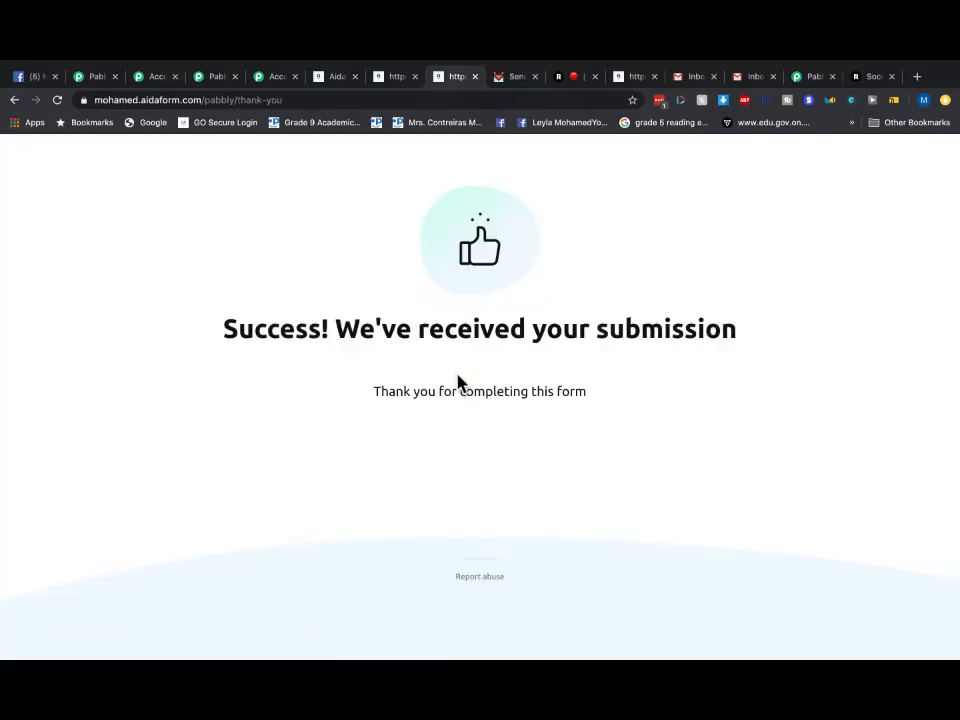
click(507, 80)
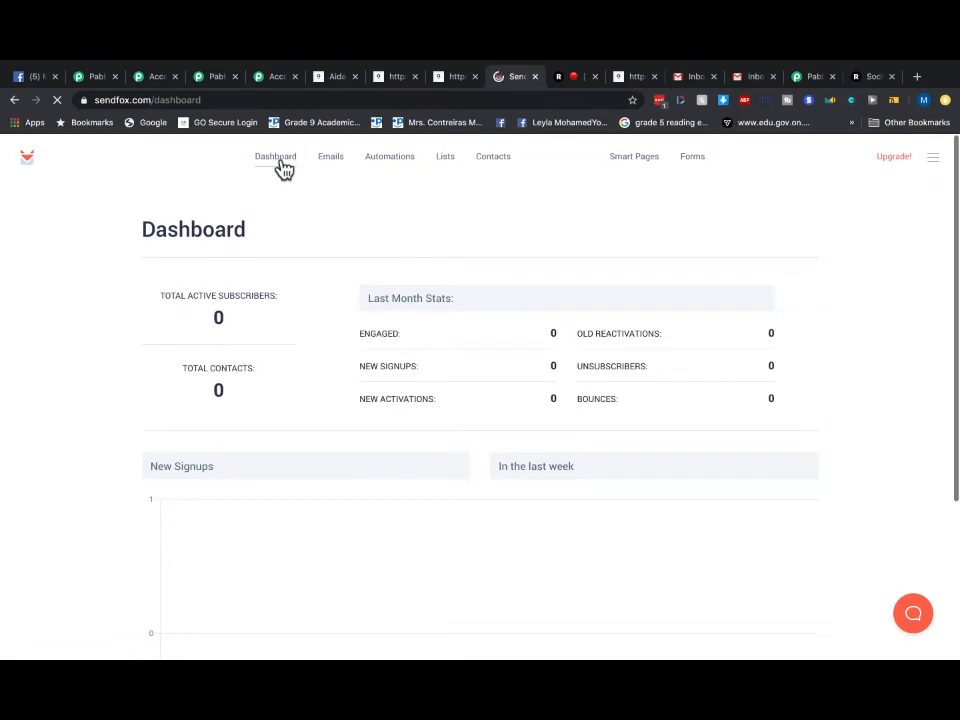
- Review SendFox's Dashboard, Emails, Automations and Lists pages for the new subscriber
click(282, 166)
click(349, 164)
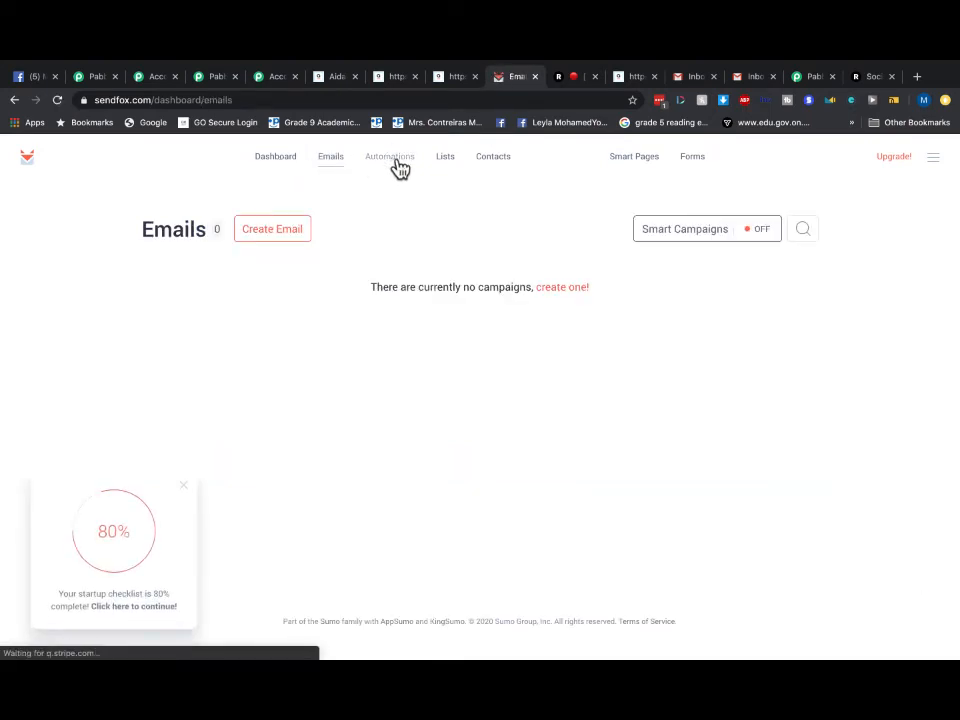
click(399, 169)
click(445, 169)
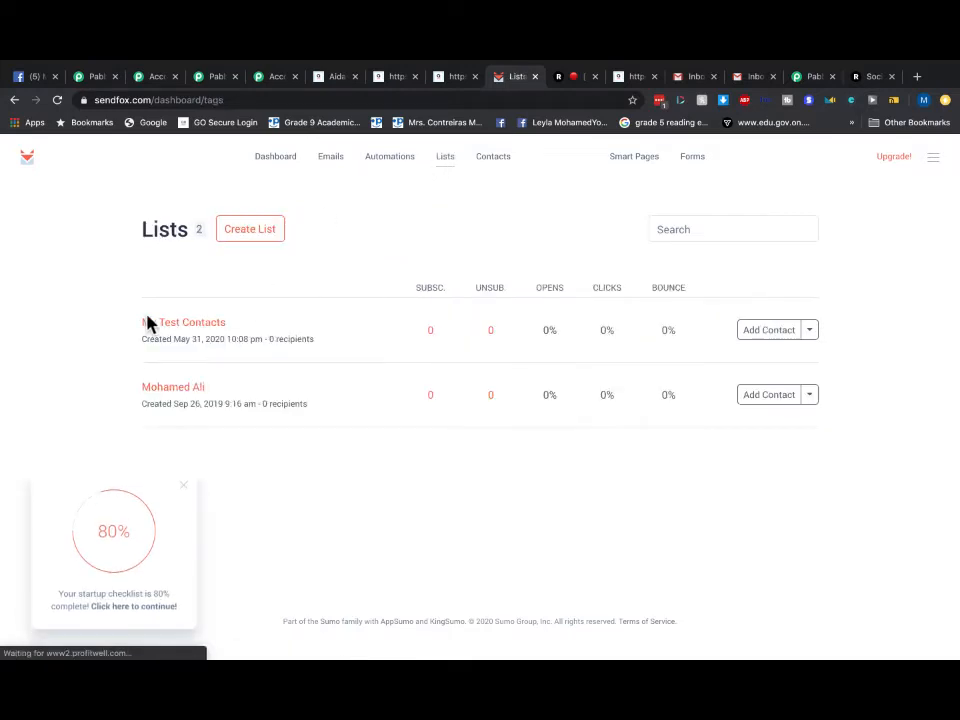
click(279, 166)
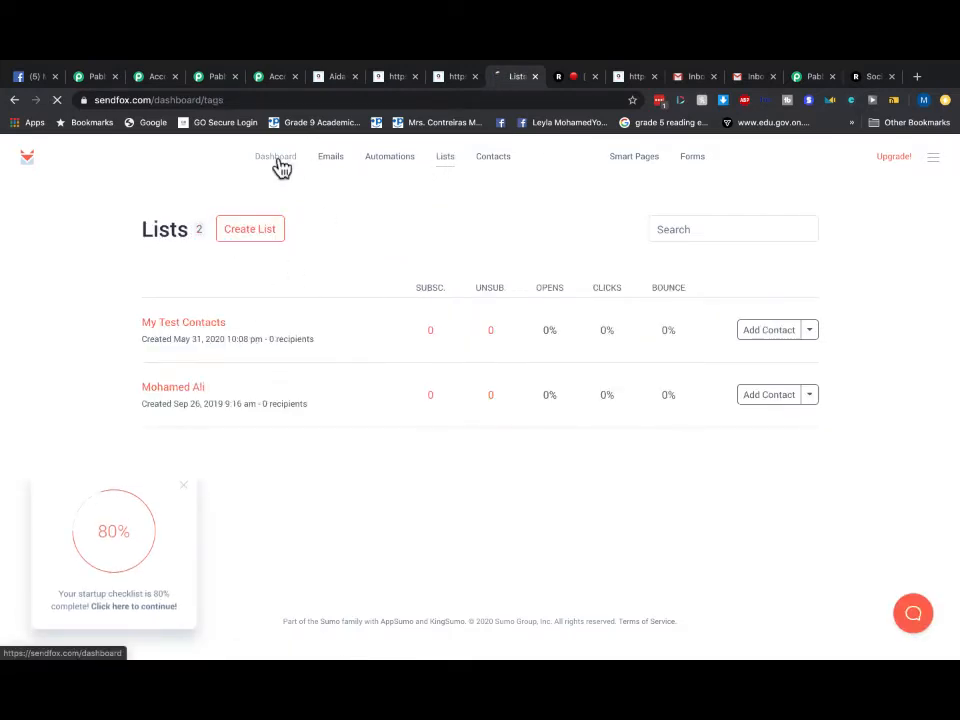
- Check the Smart Campaigns settings and the dashboard at 0 contacts, then go to Pabbly's All Apps
click(336, 162)
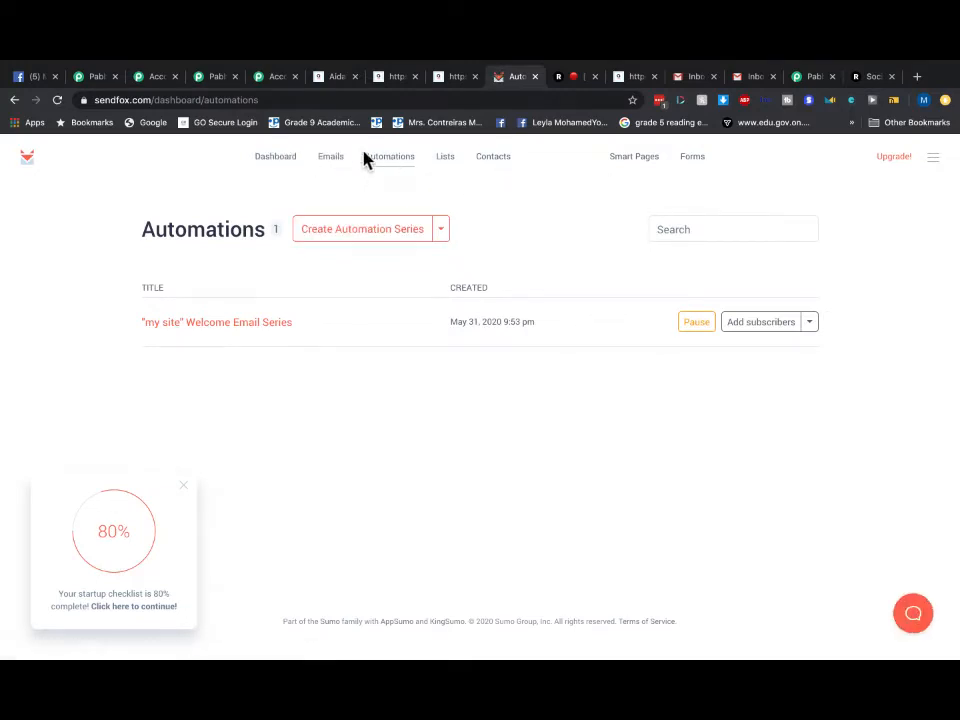
click(333, 157)
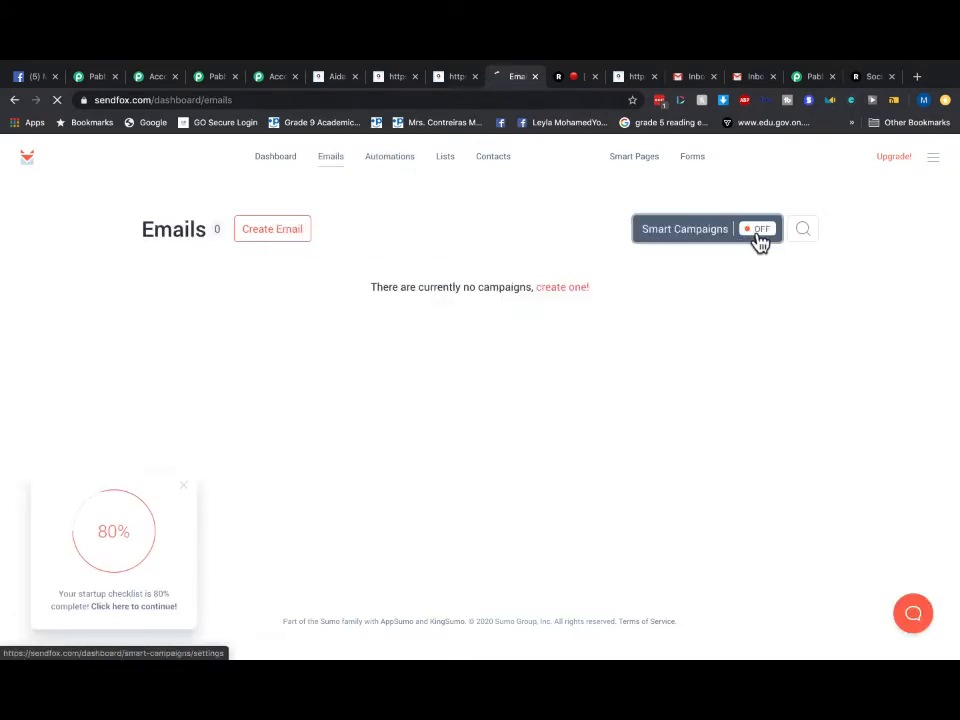
click(757, 236)
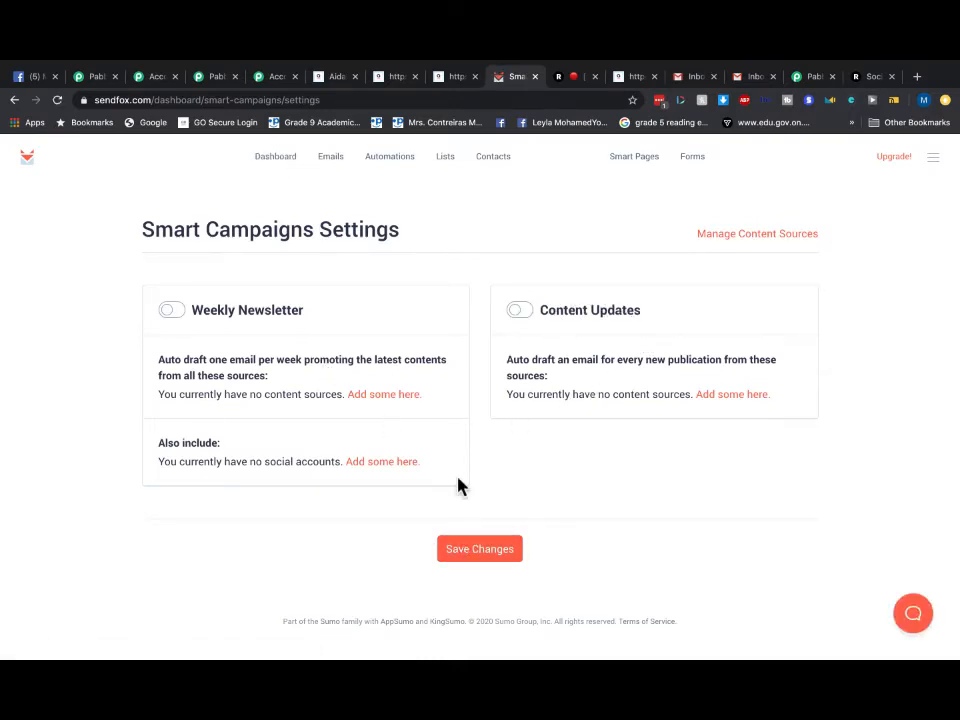
click(281, 158)
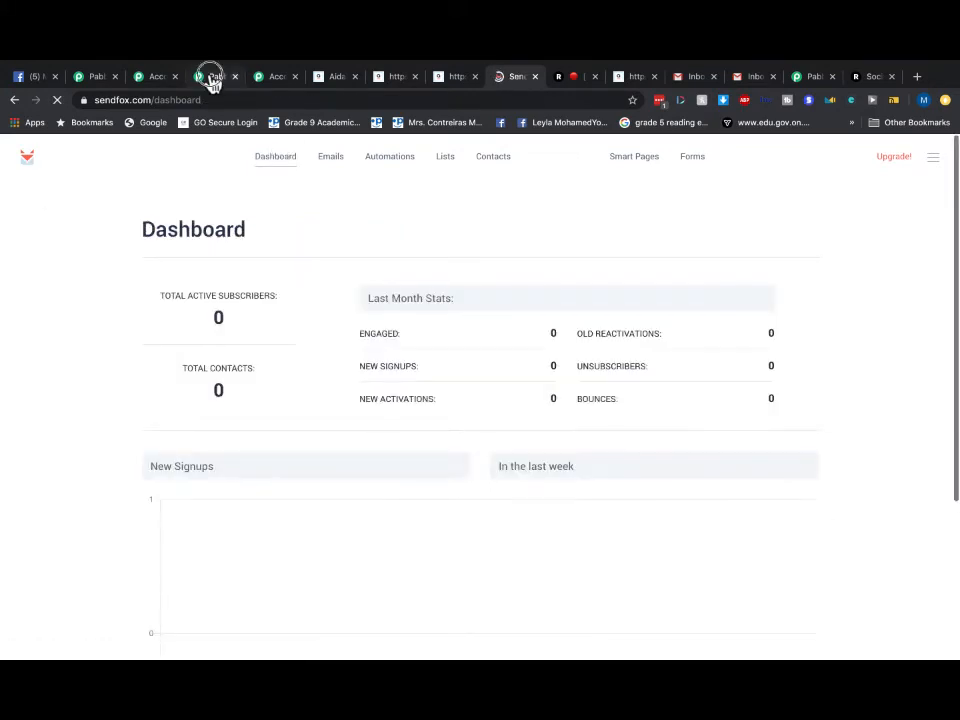
click(211, 78)
click(155, 79)
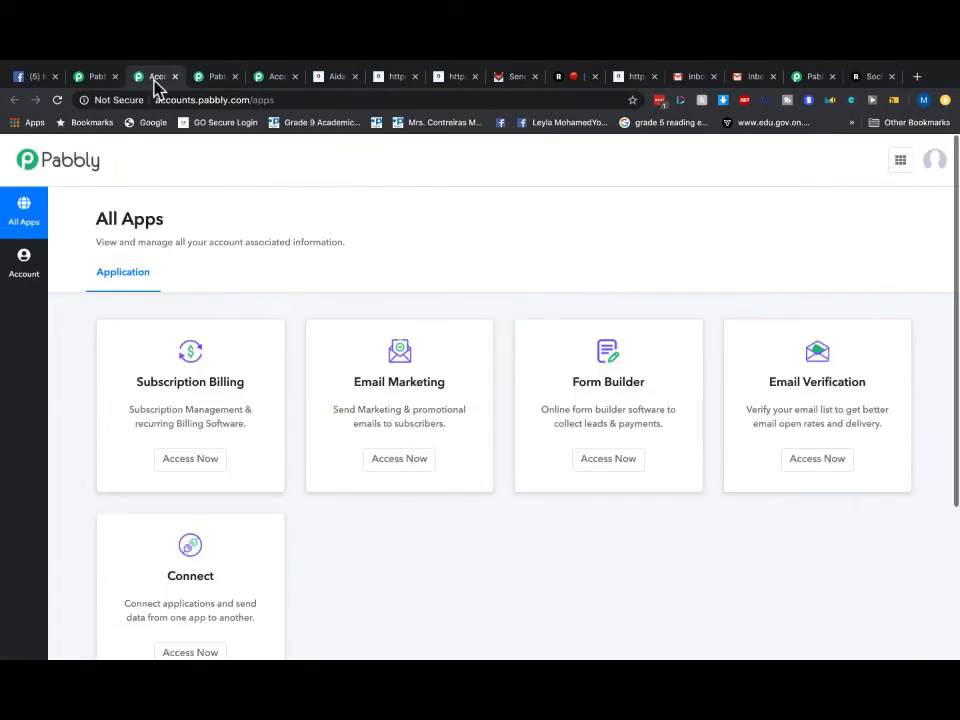
- Switch Pabbly Connect from the Aidasendfox workflow to the Webhook workflow, then return to SendFox
click(810, 77)
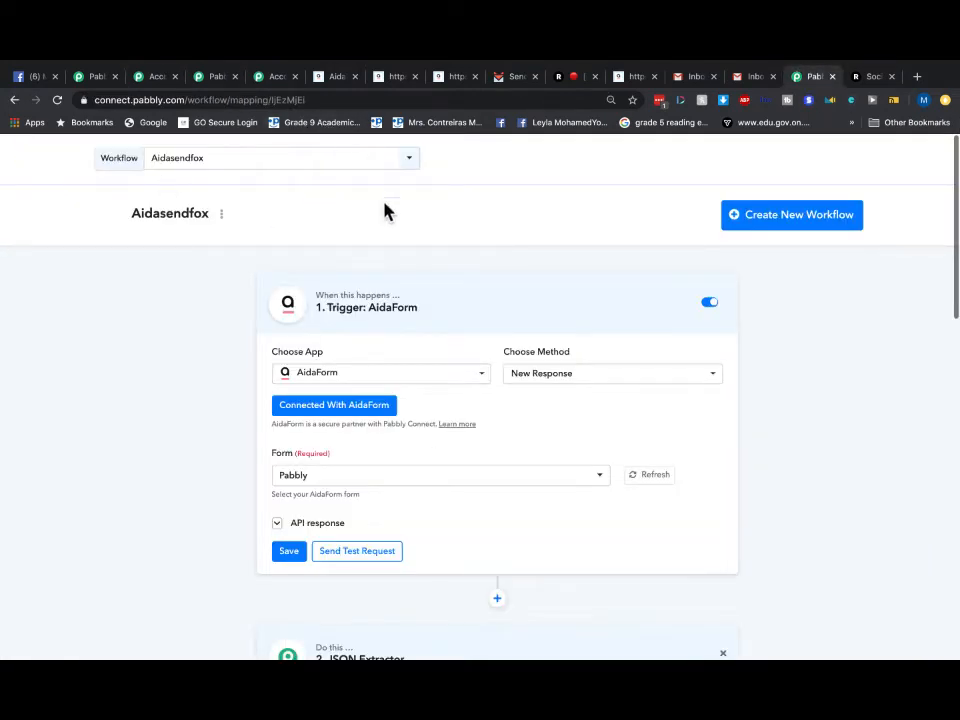
click(270, 167)
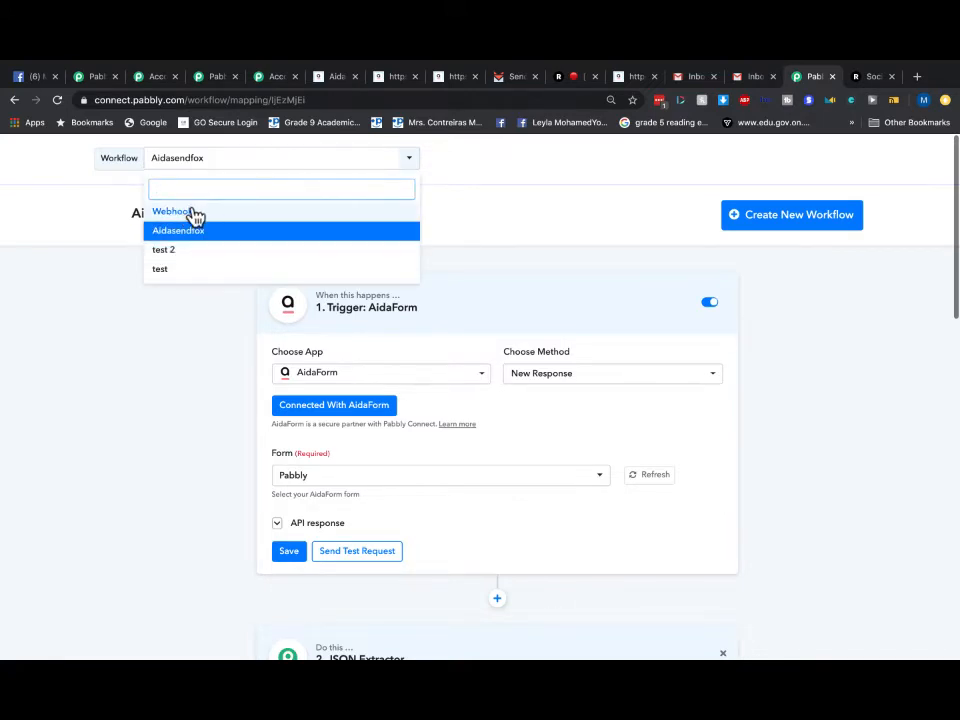
click(182, 214)
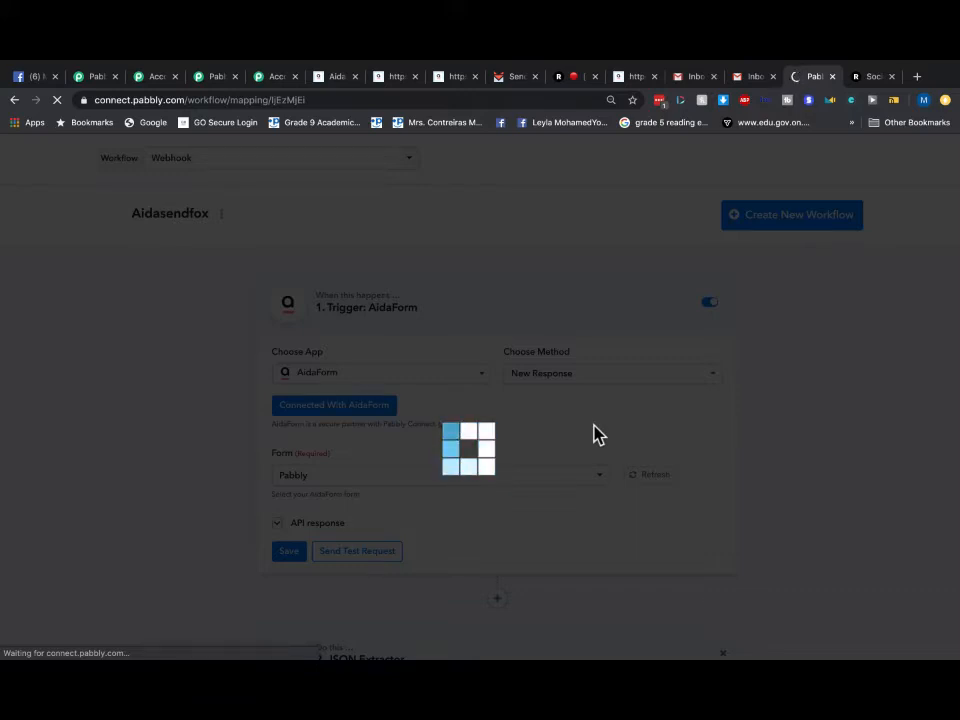
click(317, 104)
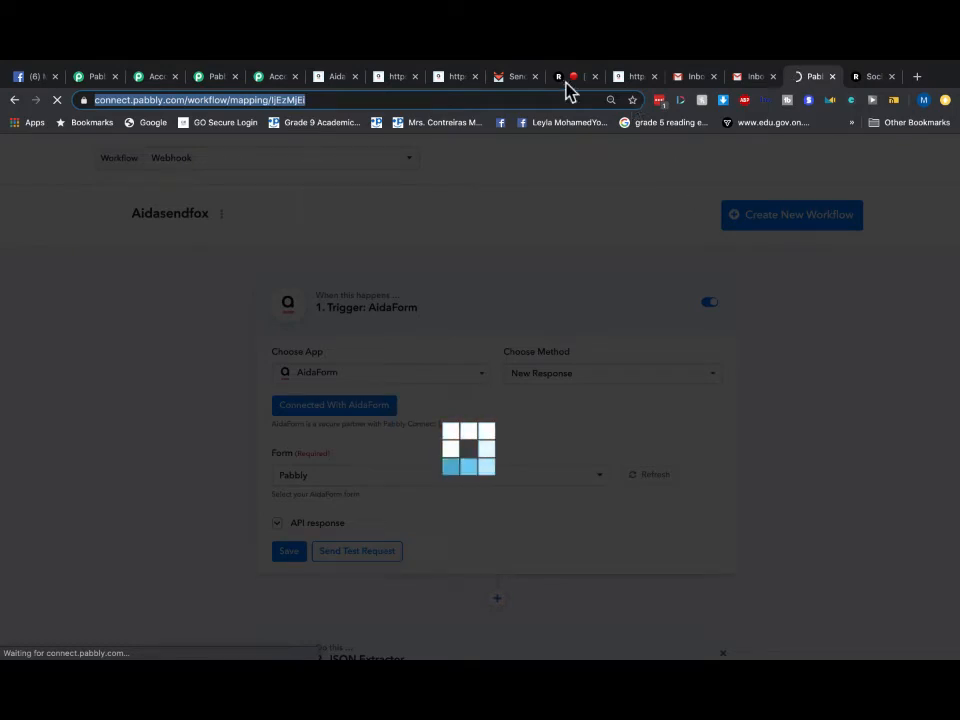
click(510, 80)
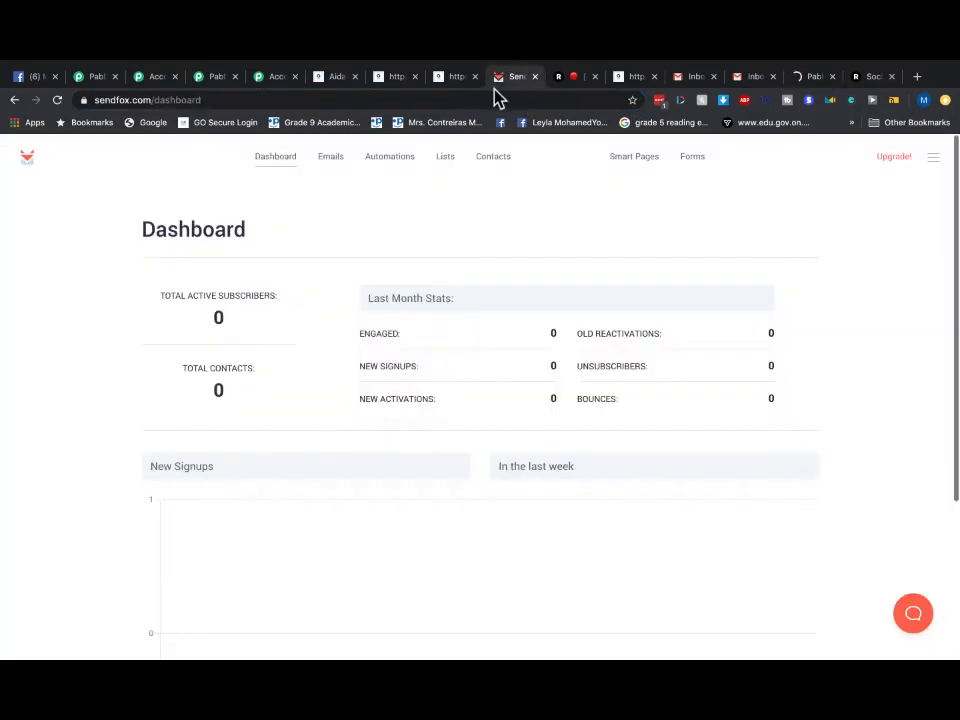
- Recheck SendFox's dashboard and automations, still at 0 contacts, and shrink Chrome to reveal the desktop
click(270, 160)
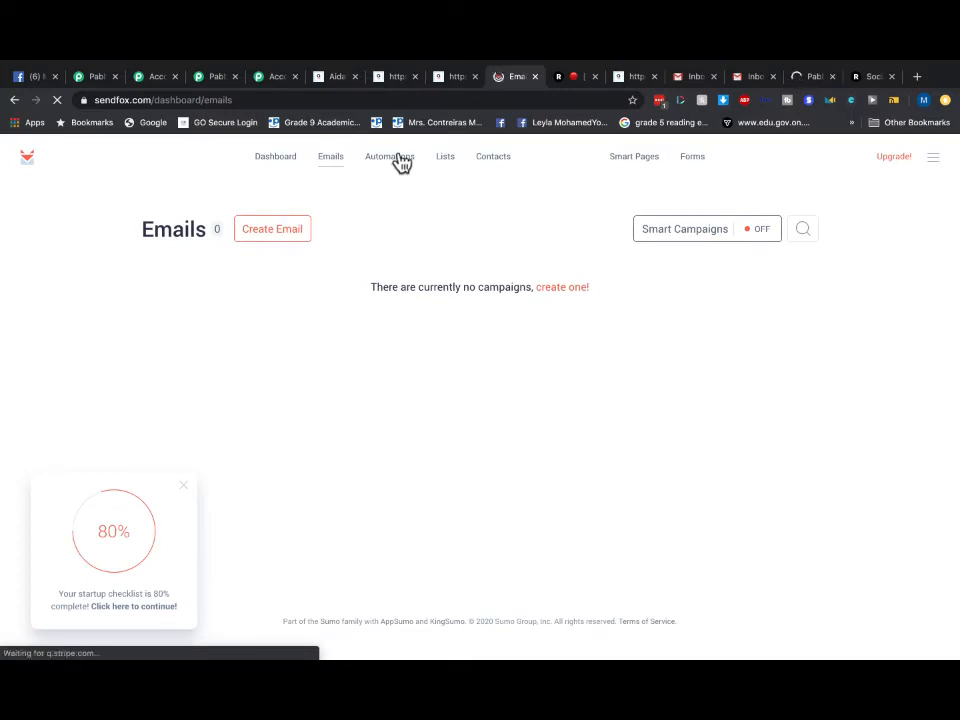
click(394, 161)
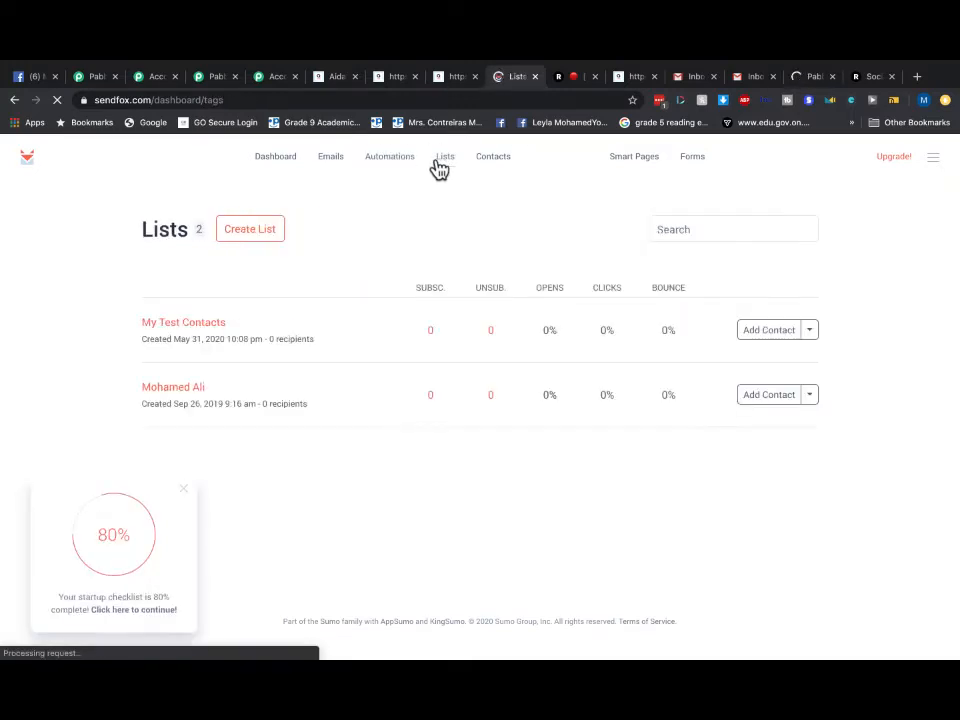
click(277, 158)
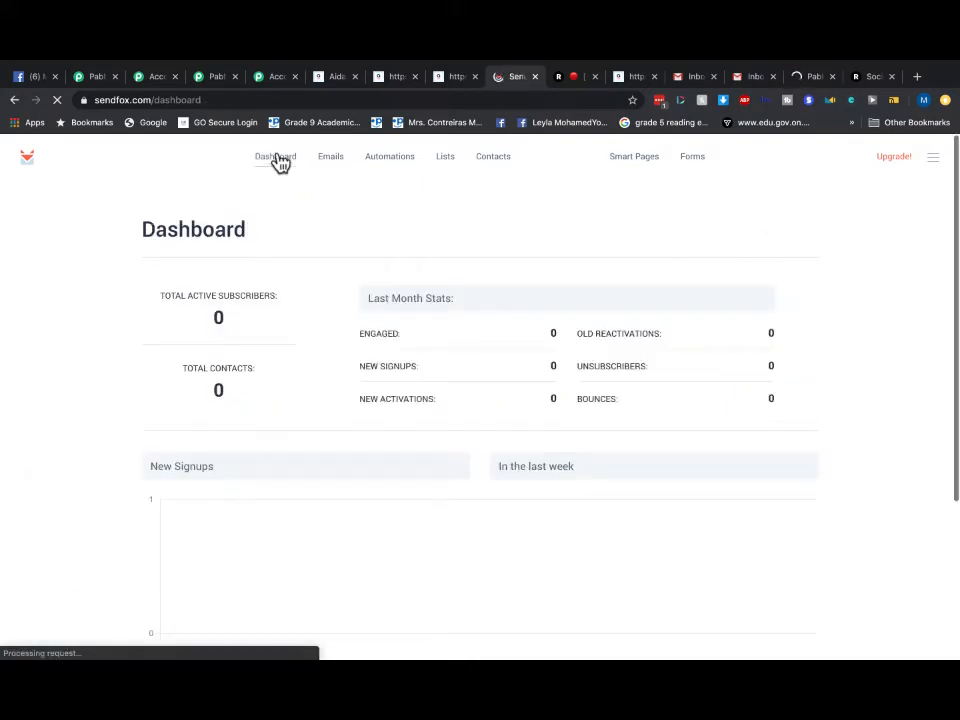
mouse_move(114, 69)
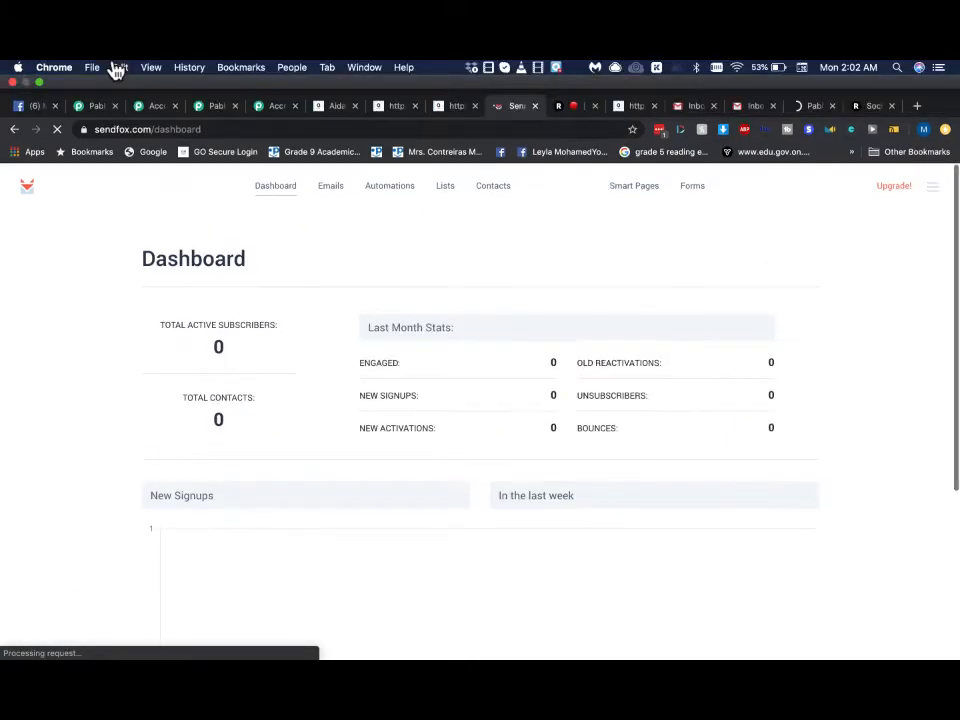
click(39, 82)
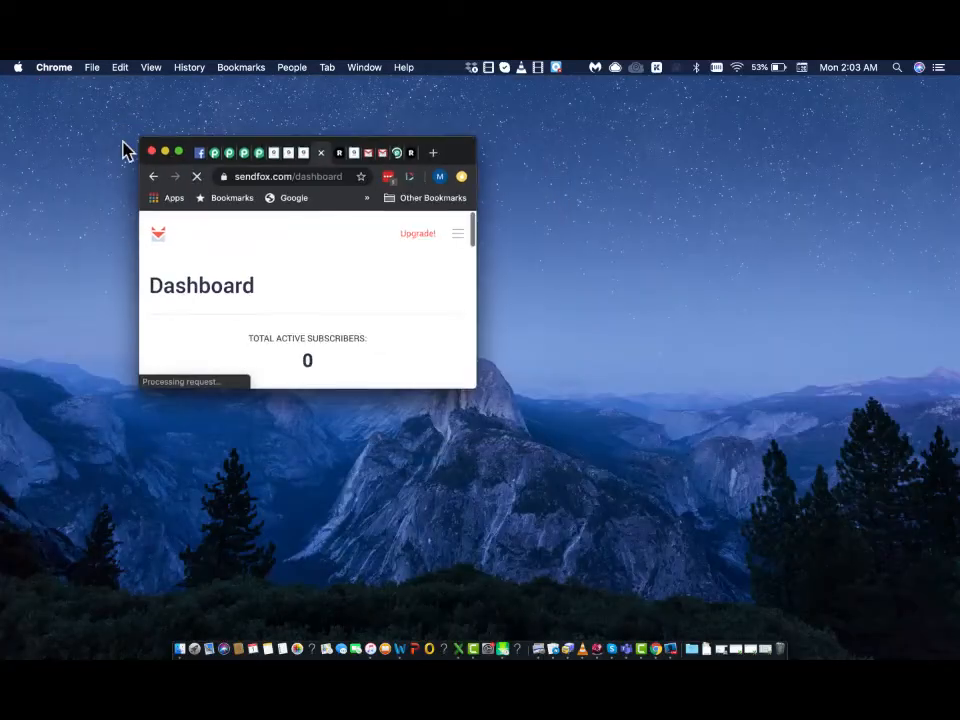
- Restore the Chrome window to full screen with the SendFox dashboard showing 0 contacts
click(168, 580)
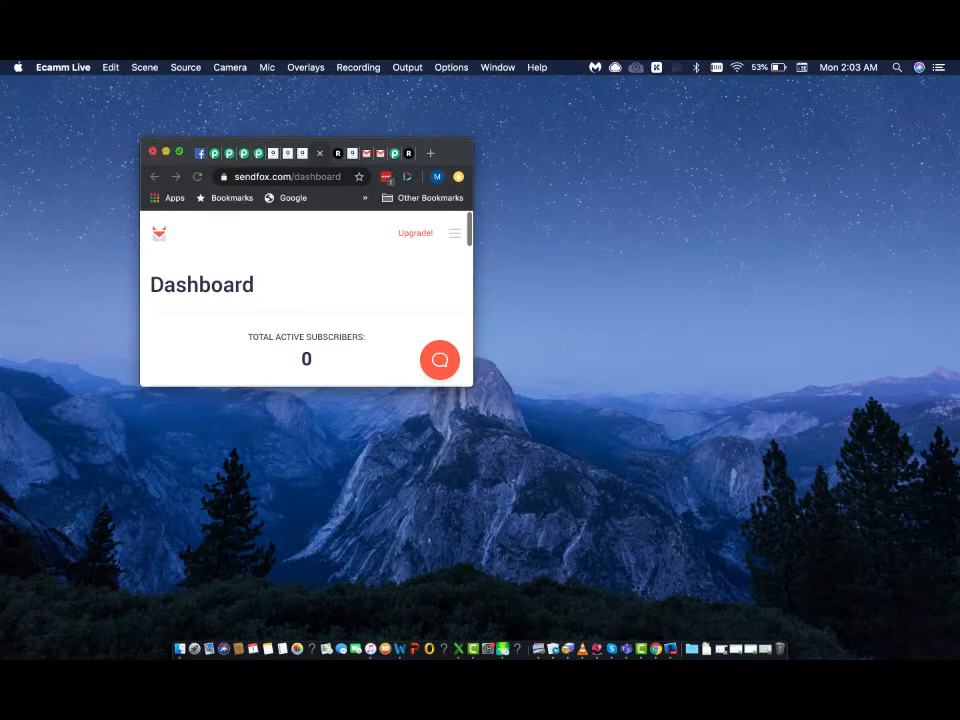
click(182, 157)
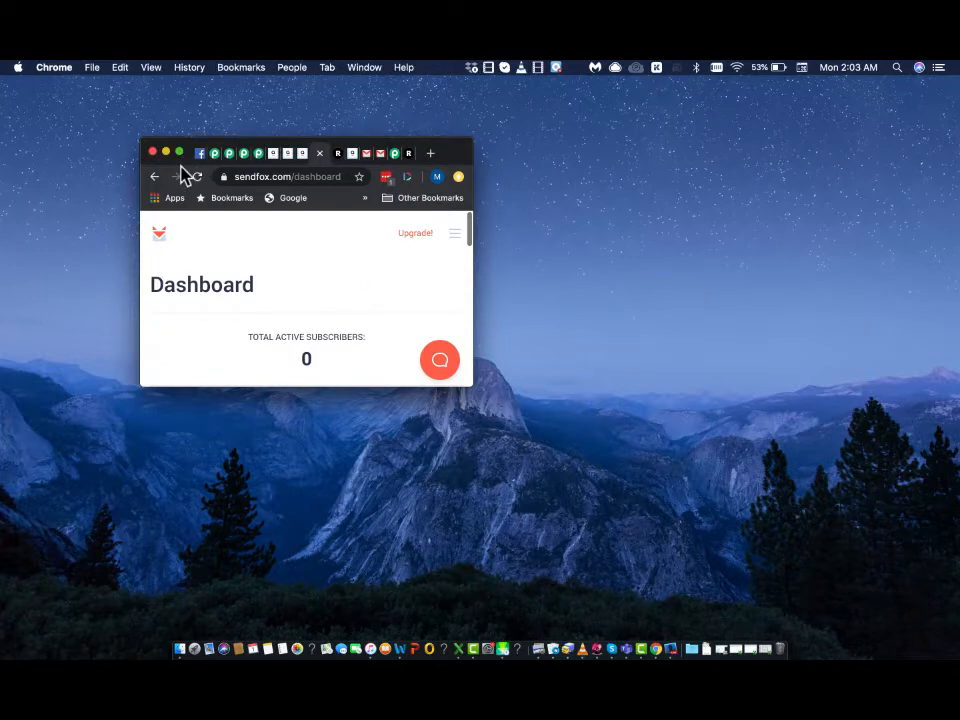
click(179, 152)
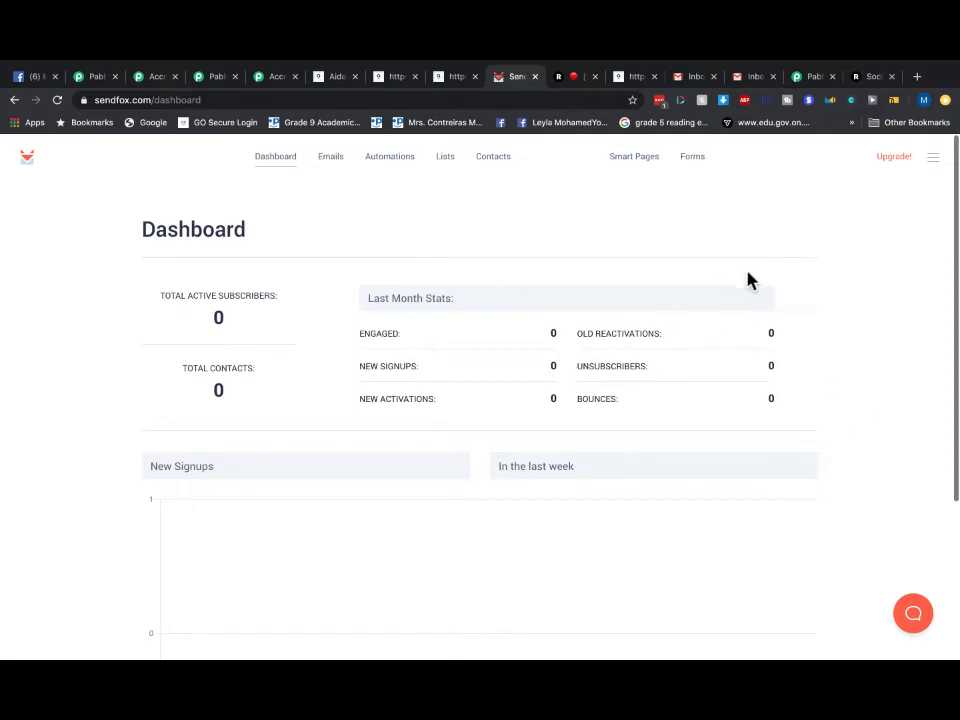
- Look over SendFox's Emails and Automations pages and return to the dashboard
scroll(347, 280, up, 1)
click(332, 166)
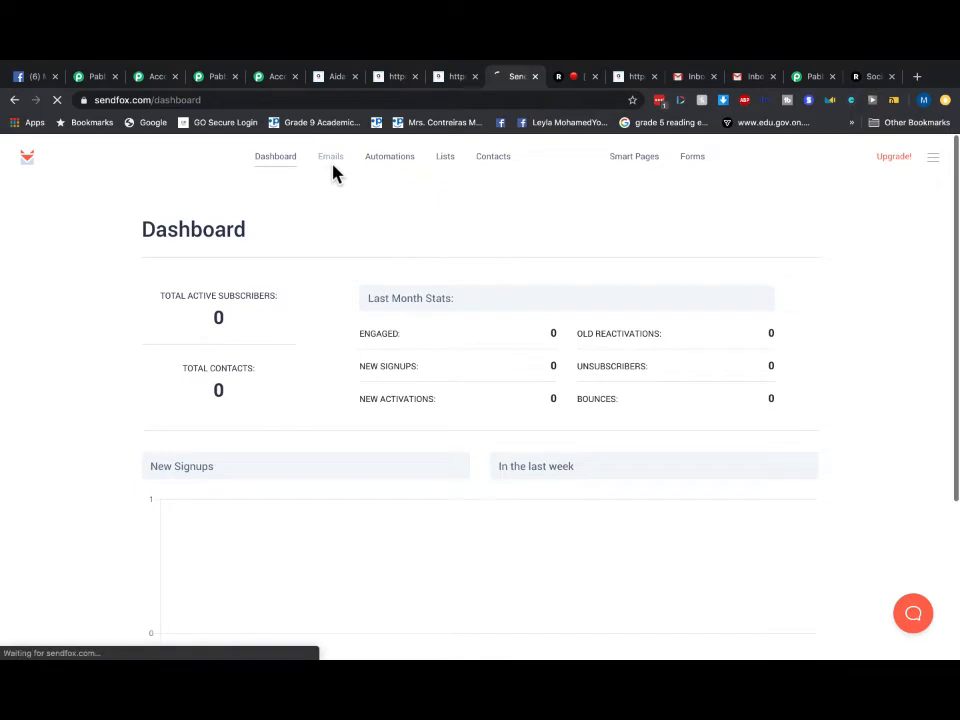
click(389, 170)
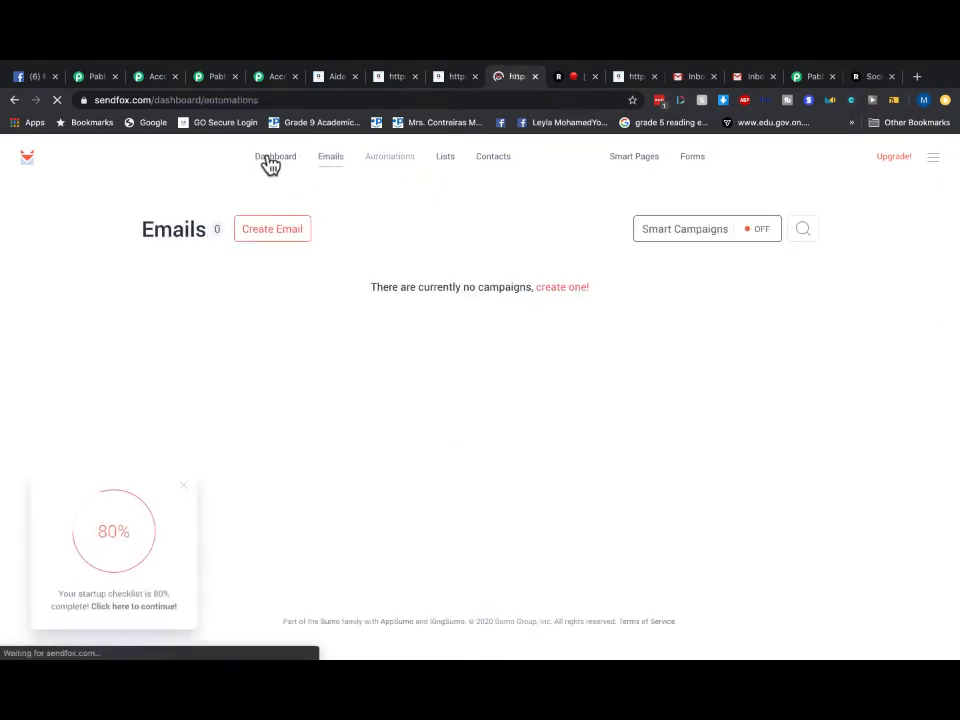
click(270, 163)
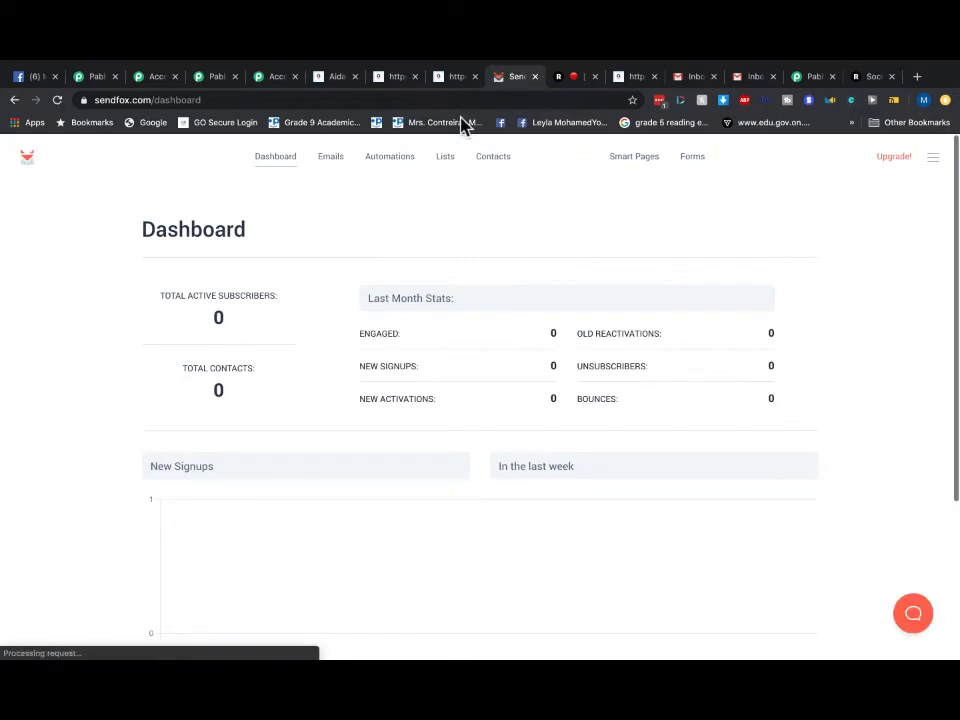
- Cycle through the AidaForm and Pabbly tabs and come back to the SendFox dashboard
click(455, 80)
click(336, 80)
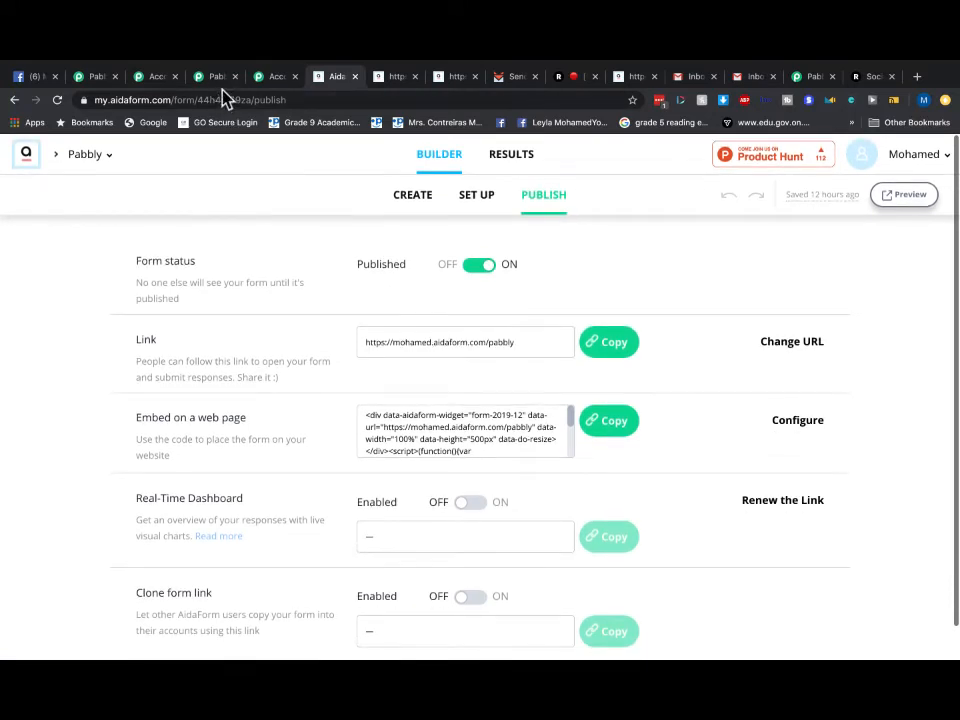
click(215, 79)
click(90, 77)
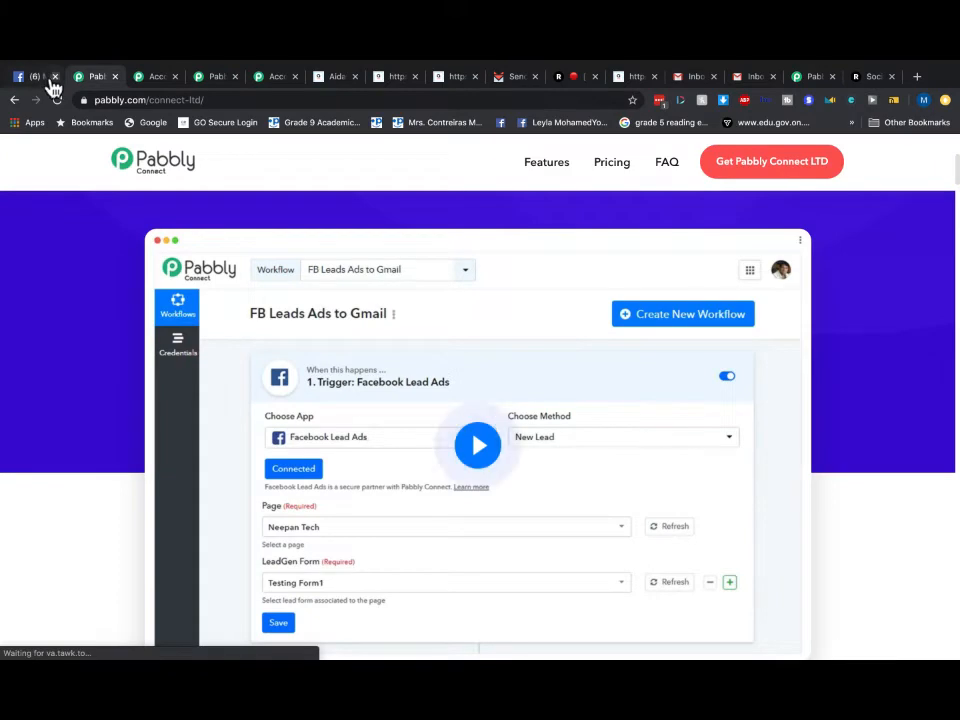
click(280, 78)
click(330, 80)
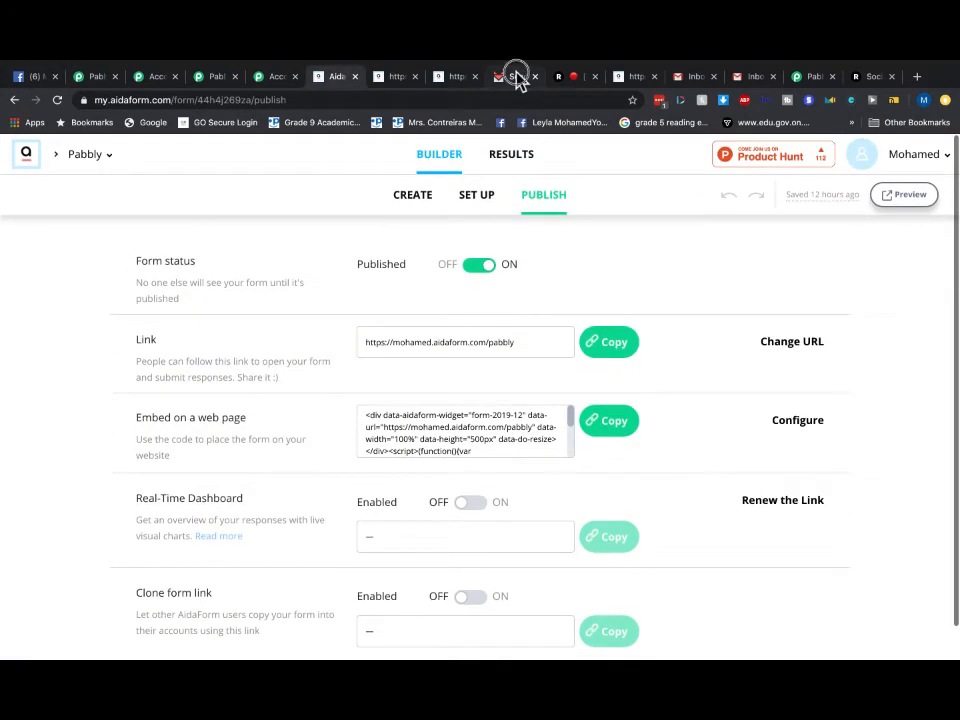
click(515, 77)
- Open the My Test Contacts list, showing 0 subscribers, and take Chrome out of full screen
click(331, 158)
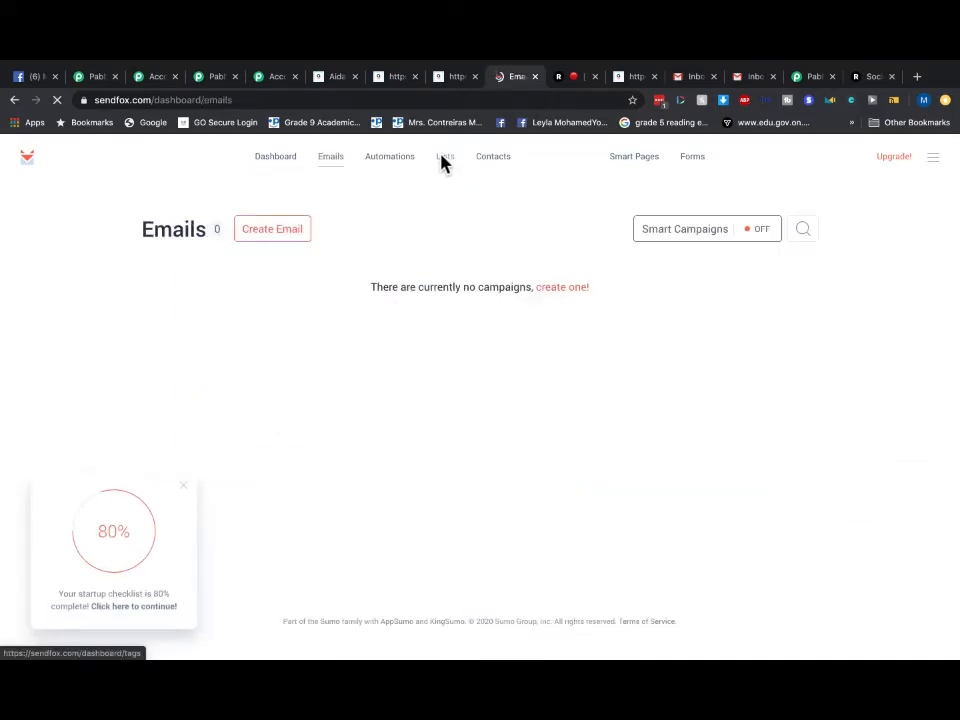
click(443, 160)
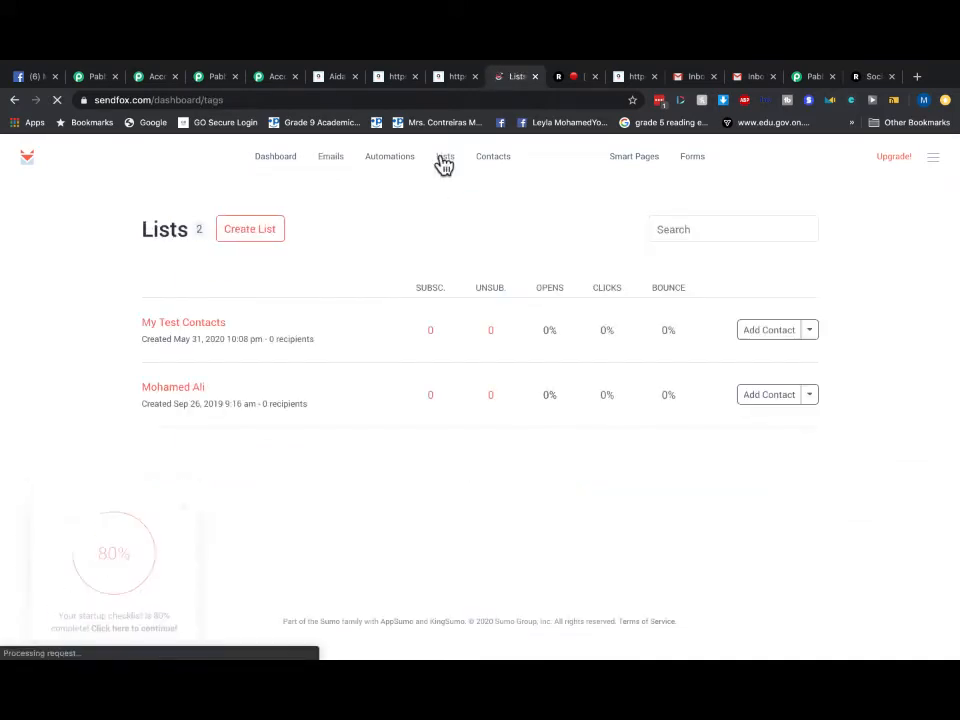
click(205, 326)
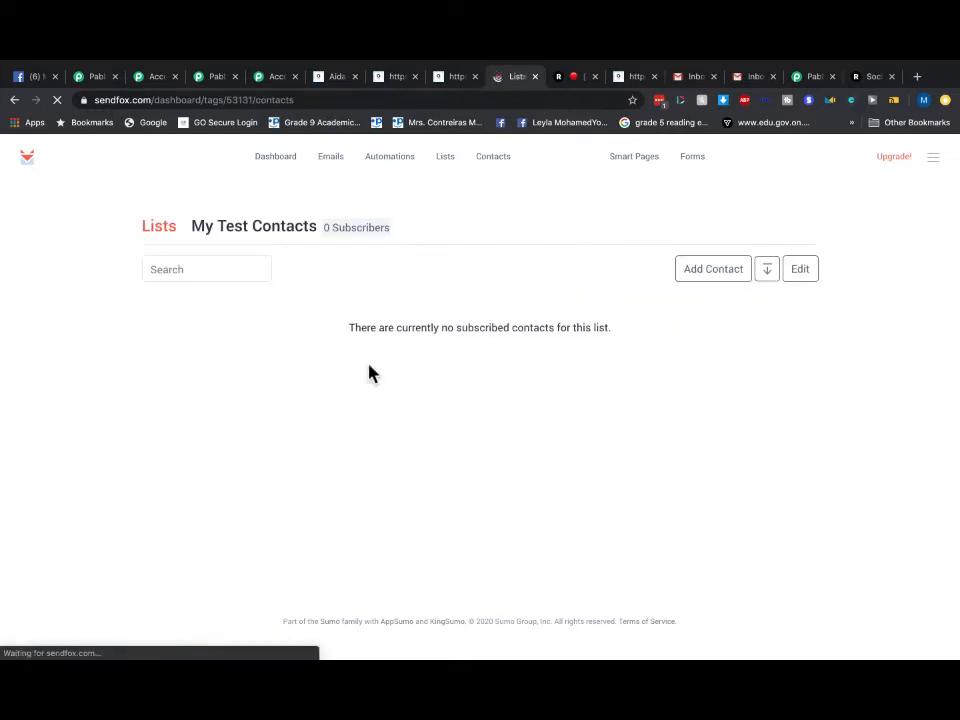
mouse_move(45, 55)
click(39, 82)
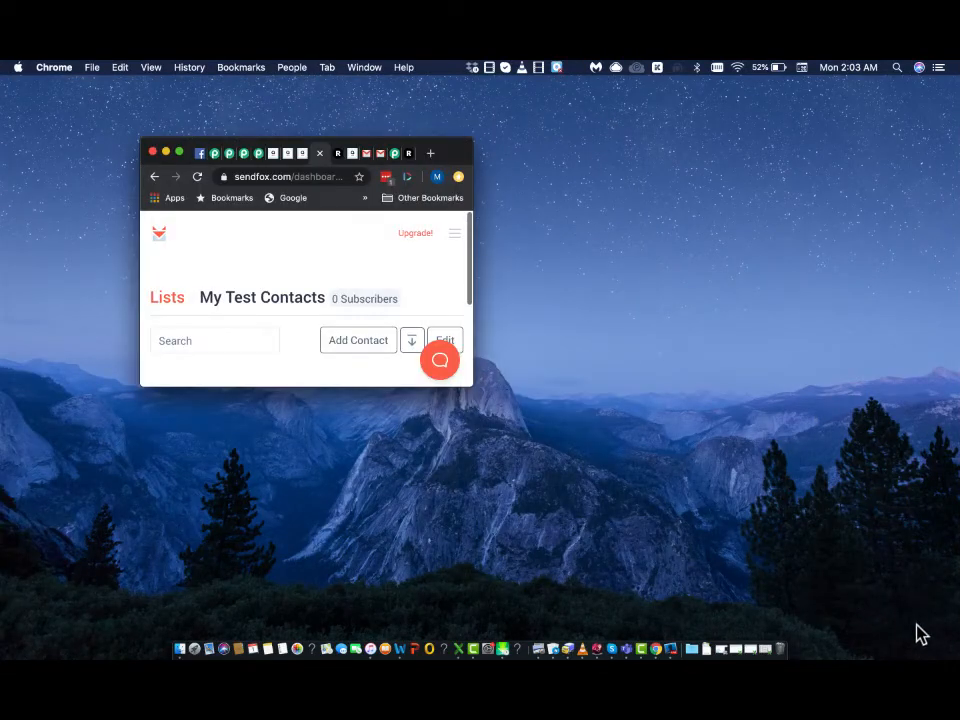
key(super+Tab)
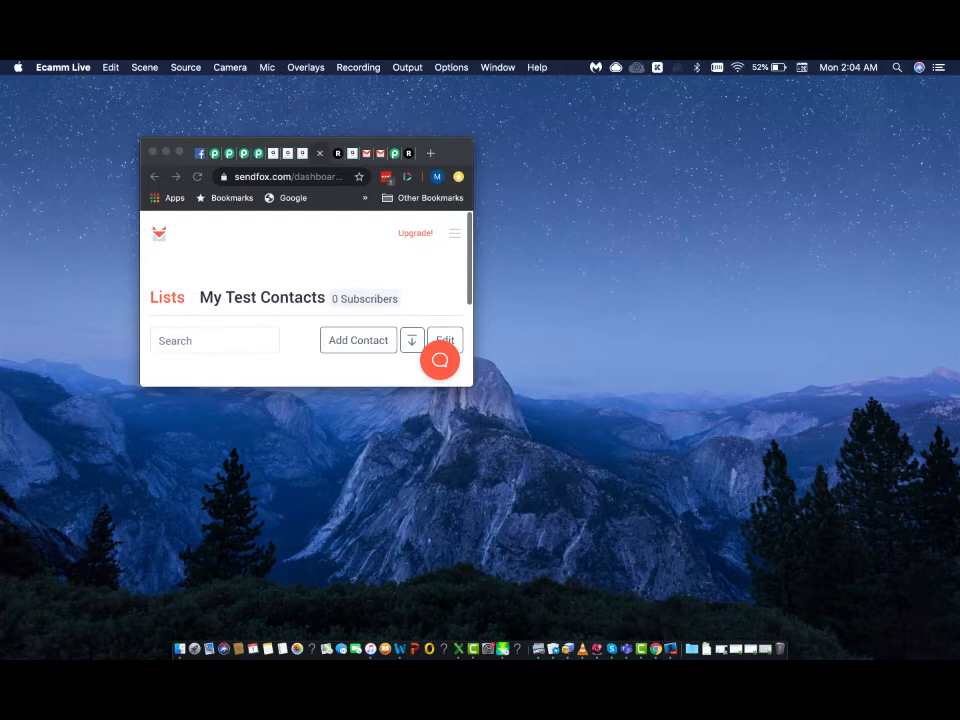
click(203, 223)
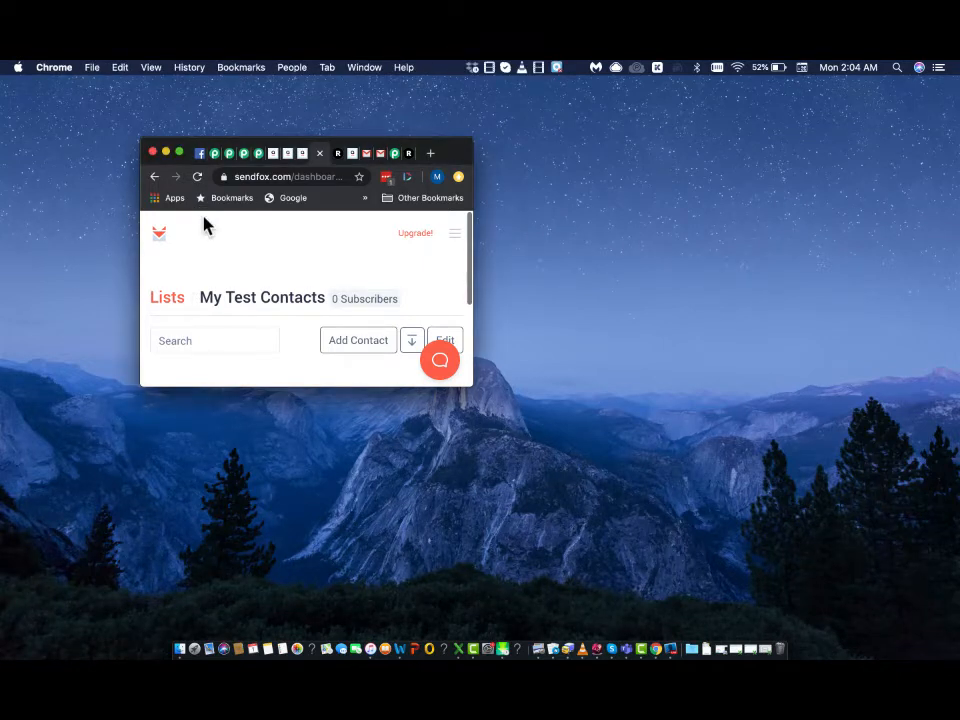
click(178, 153)
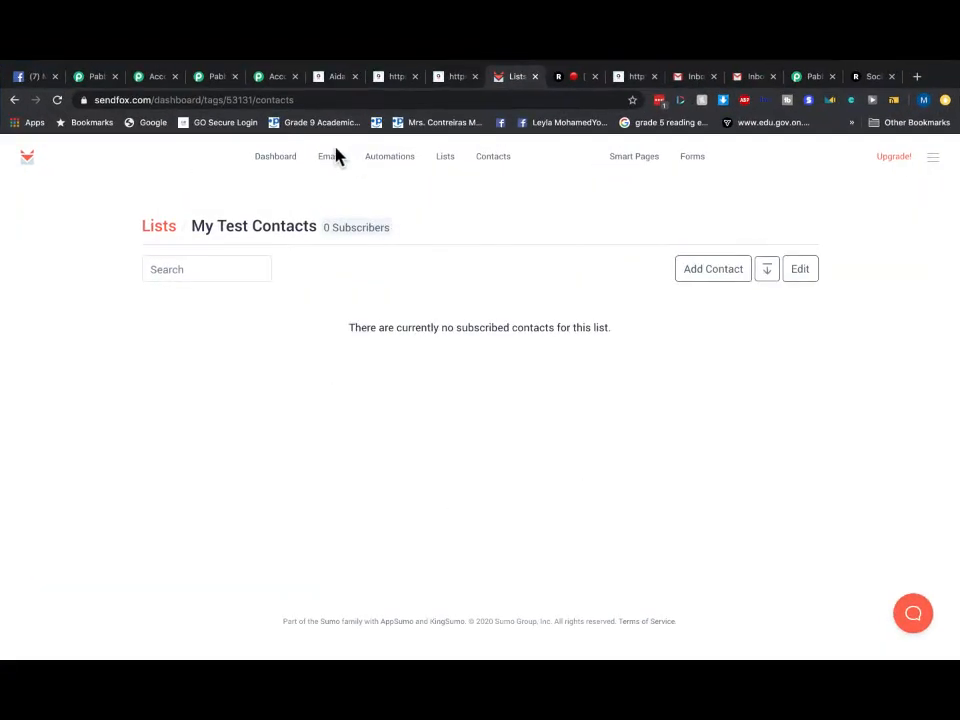
- Move through the Pabbly, form success and SendFox tabs to the first Gmail inbox
click(95, 78)
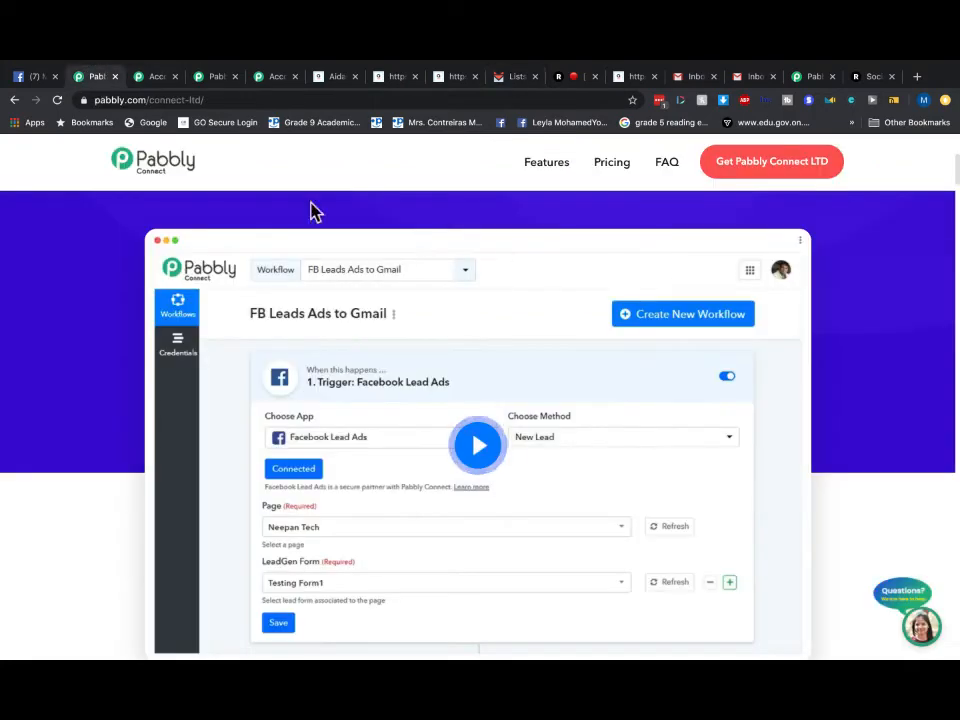
scroll(491, 281, down, 5)
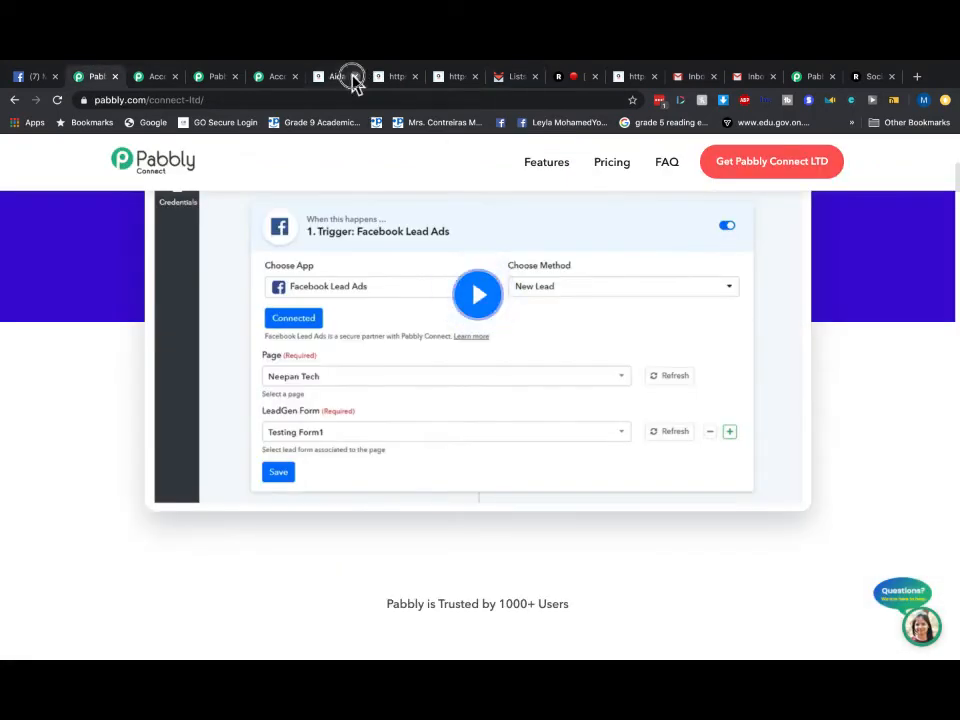
click(394, 80)
click(491, 86)
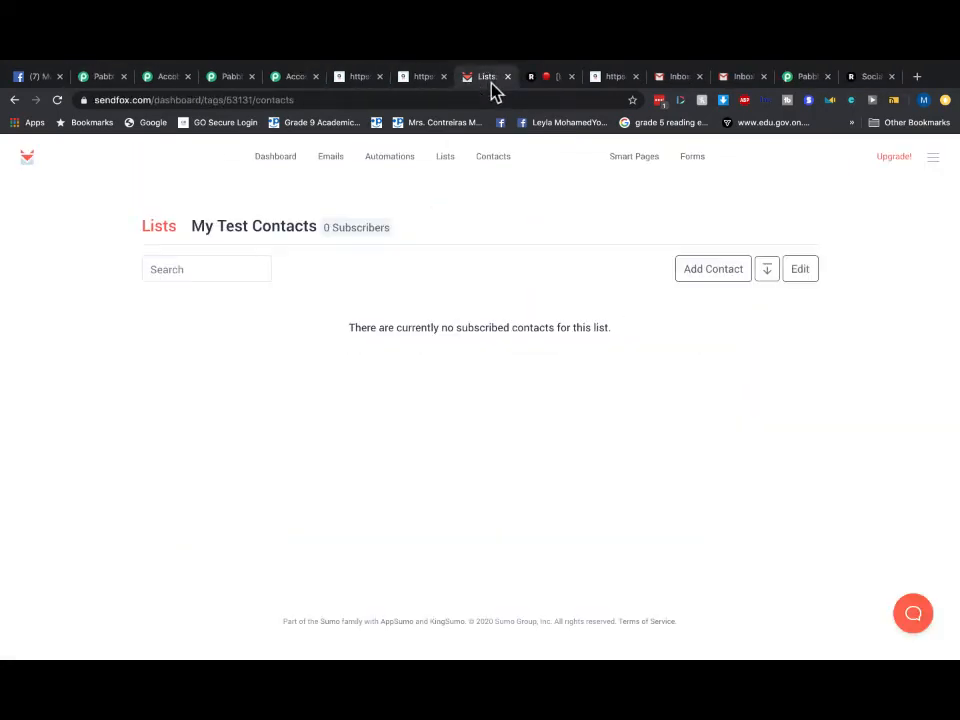
click(603, 80)
click(683, 84)
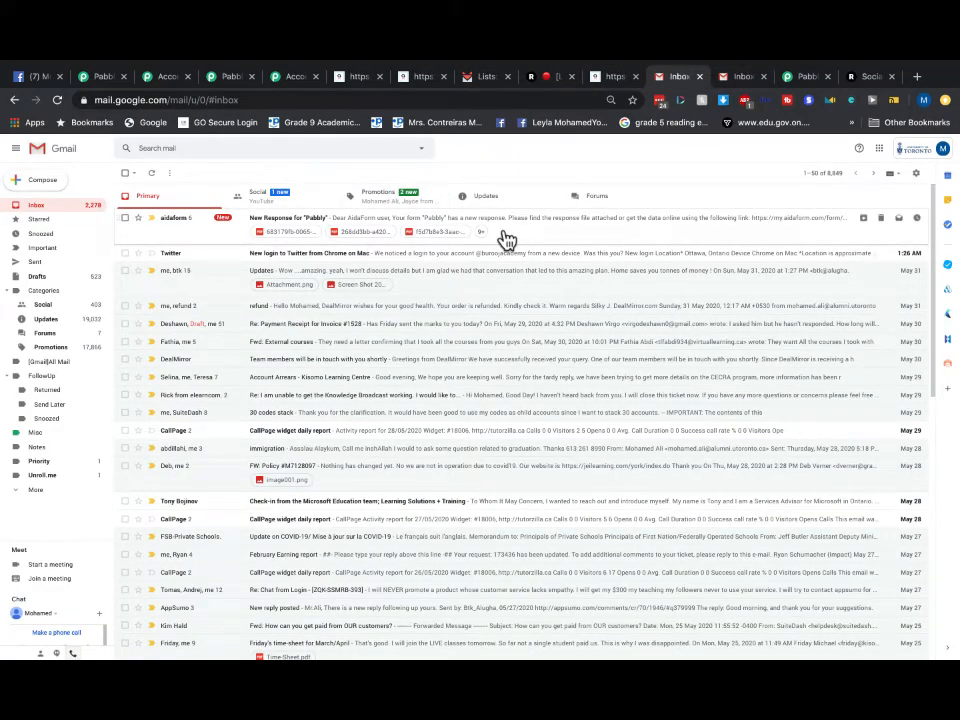
- Open the SendFox TEST email from the Promotions category and reset the page zoom
click(416, 198)
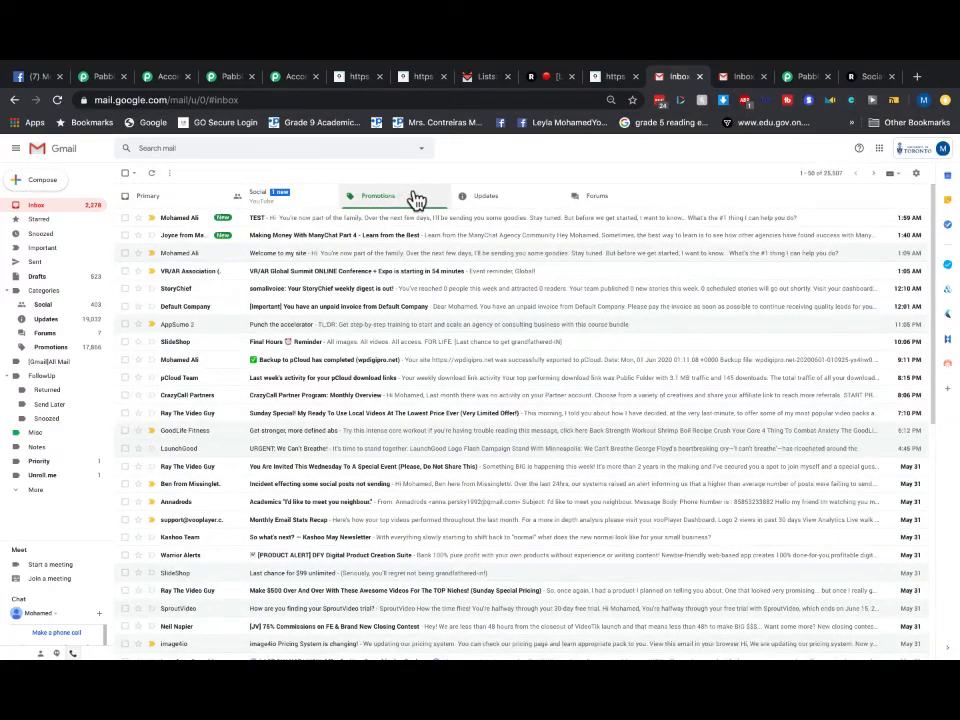
scroll(281, 227, up, 5)
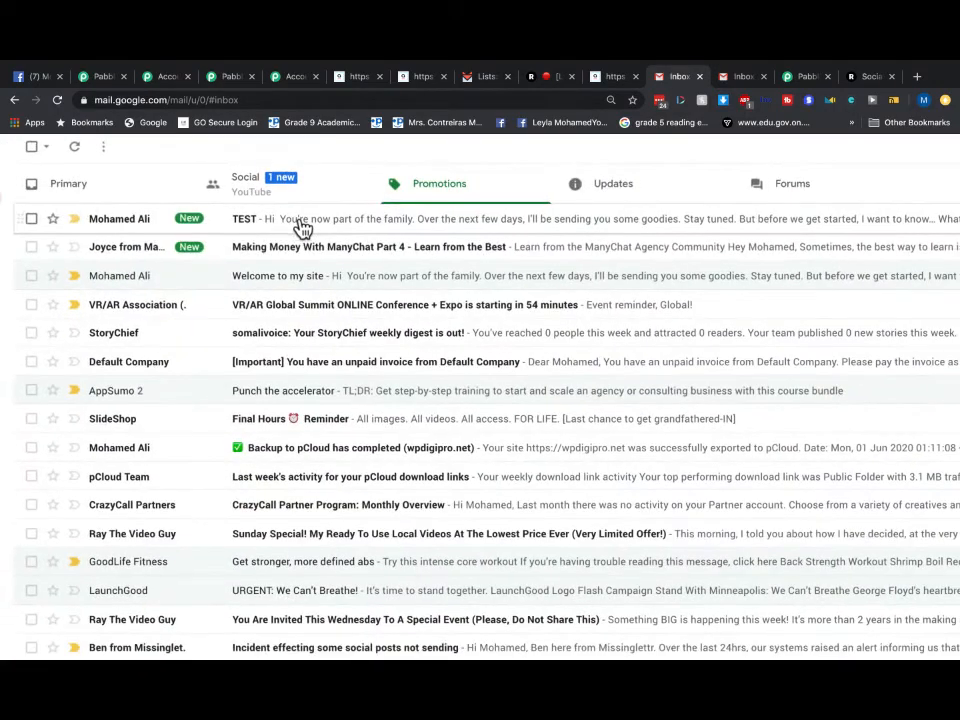
scroll(365, 227, down, 2)
scroll(363, 226, down, 3)
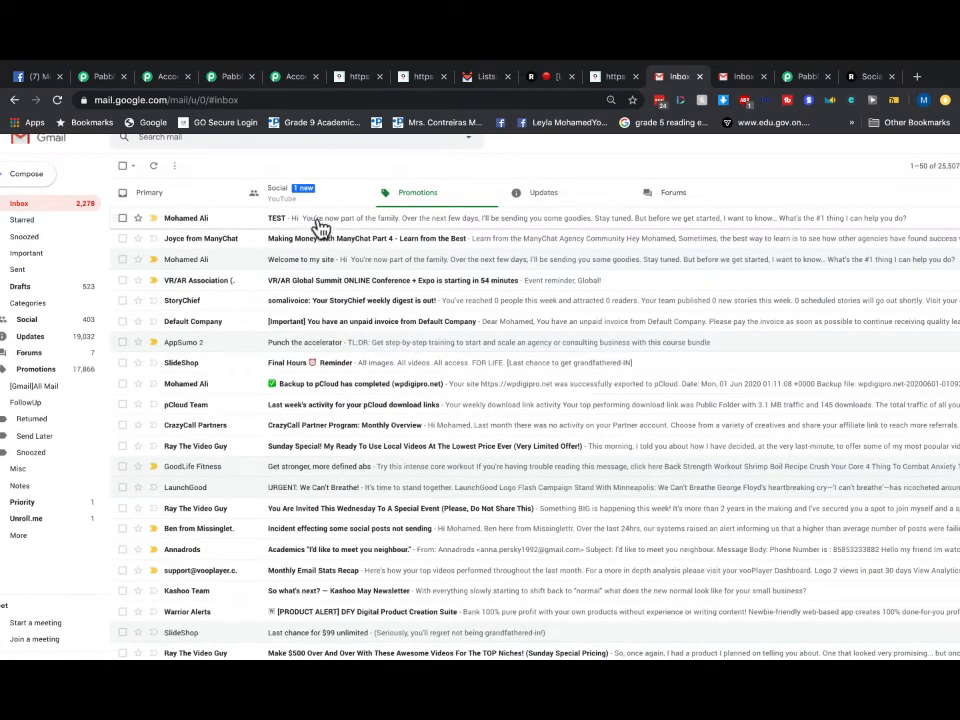
click(318, 228)
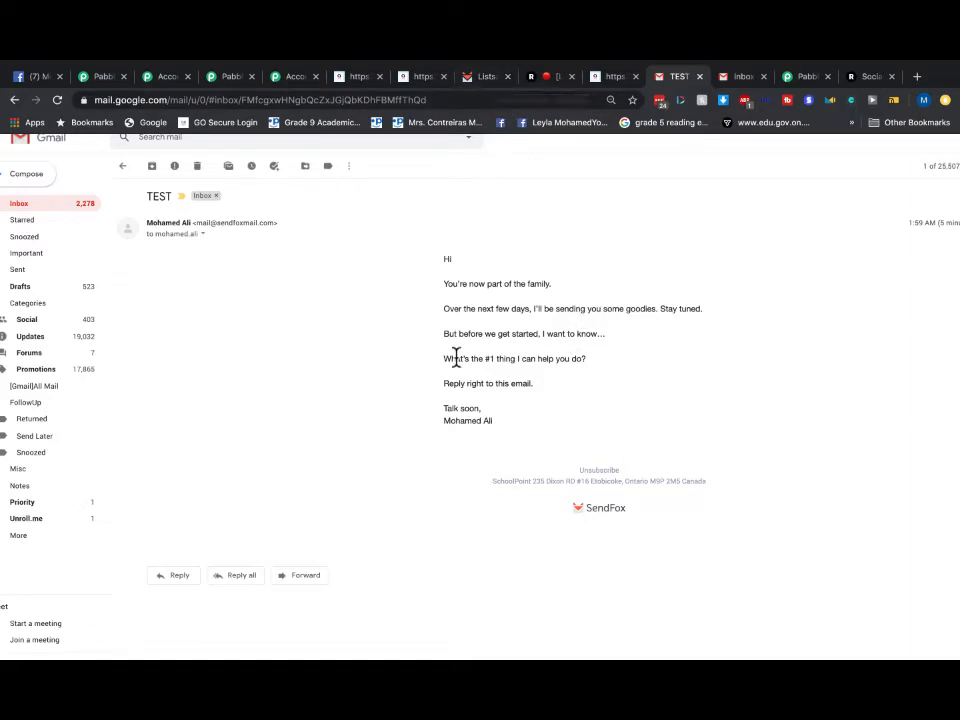
scroll(232, 257, up, 5)
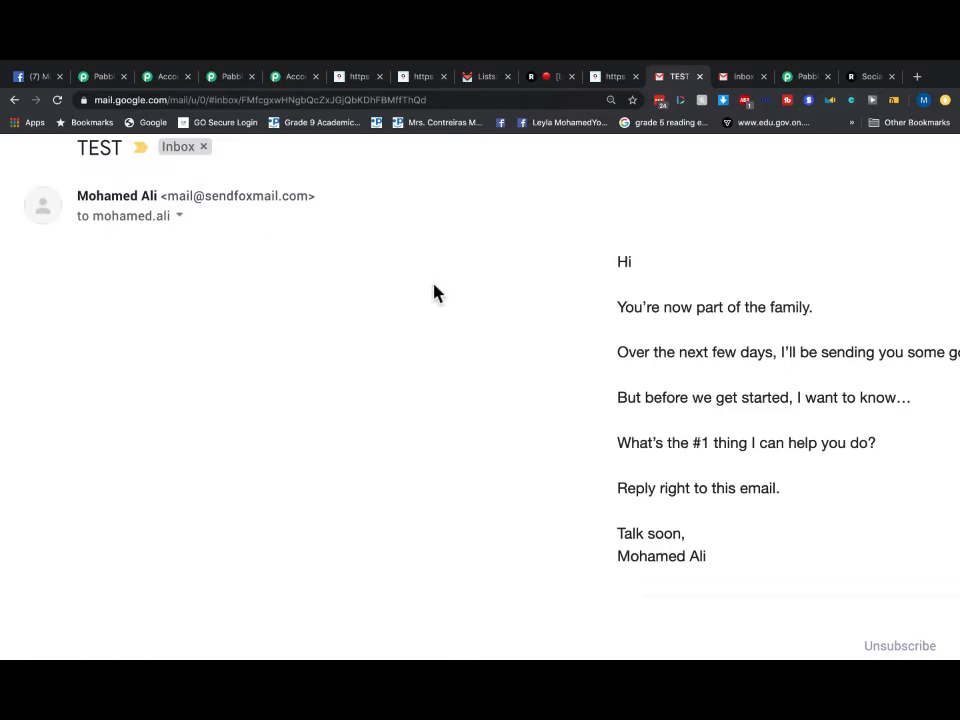
key(ctrl+0)
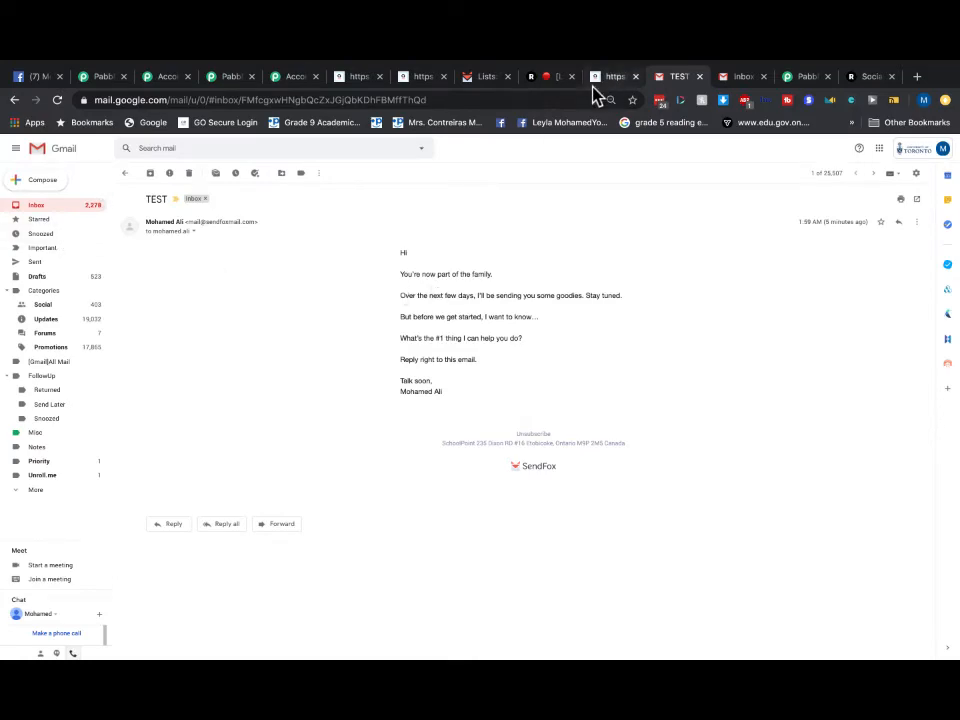
- Check the second Gmail inbox's Updates, Social and Primary categories, then return to SendFox's contacts list
click(740, 77)
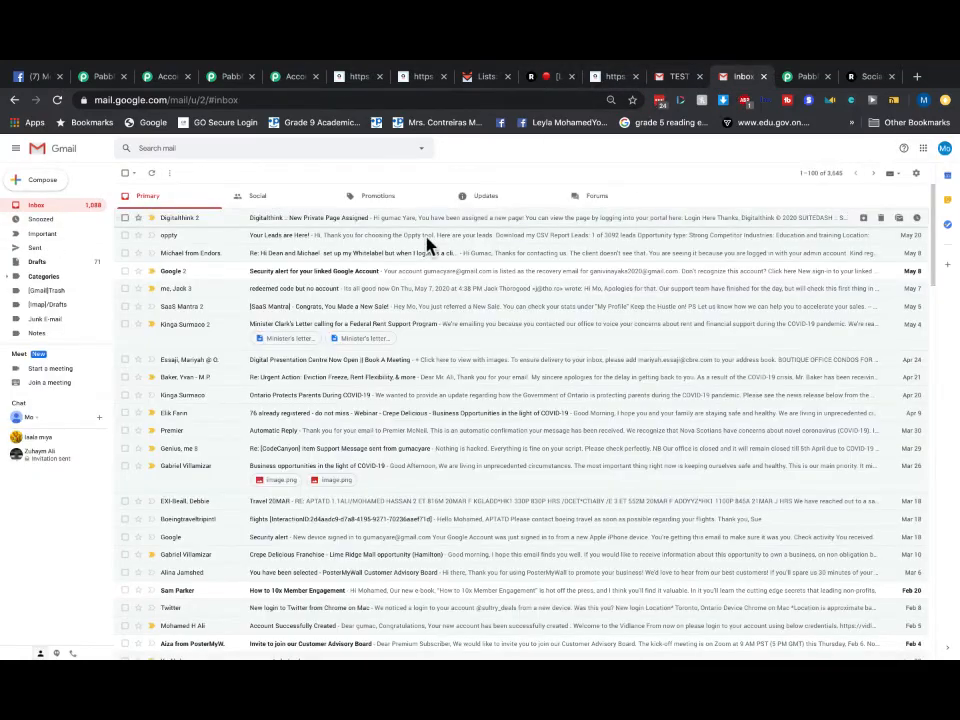
click(503, 198)
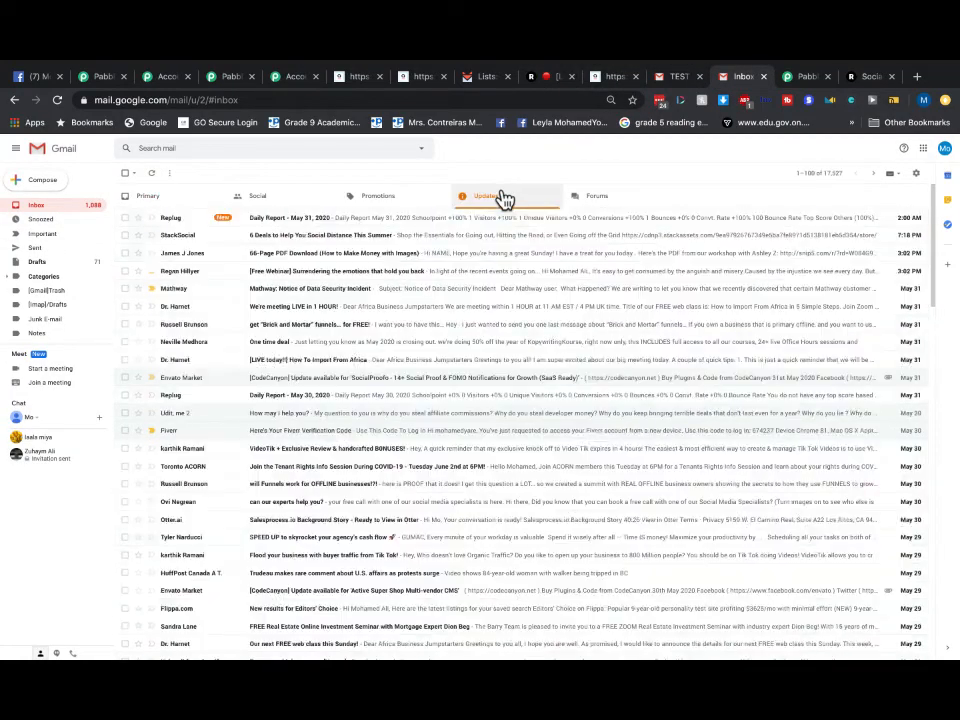
click(252, 200)
click(166, 204)
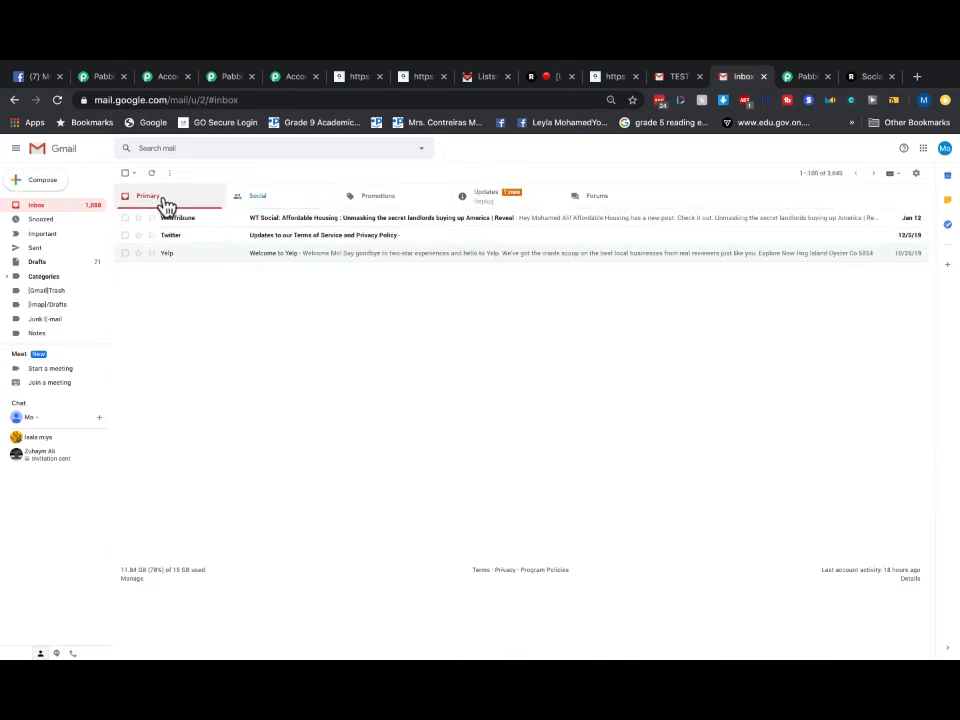
click(480, 212)
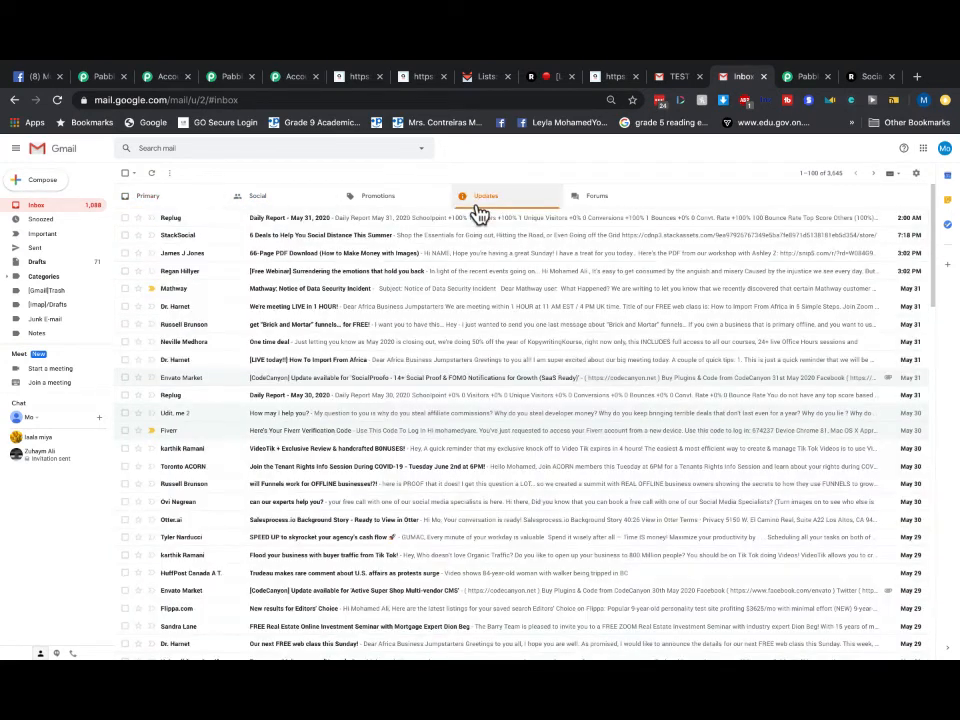
click(678, 78)
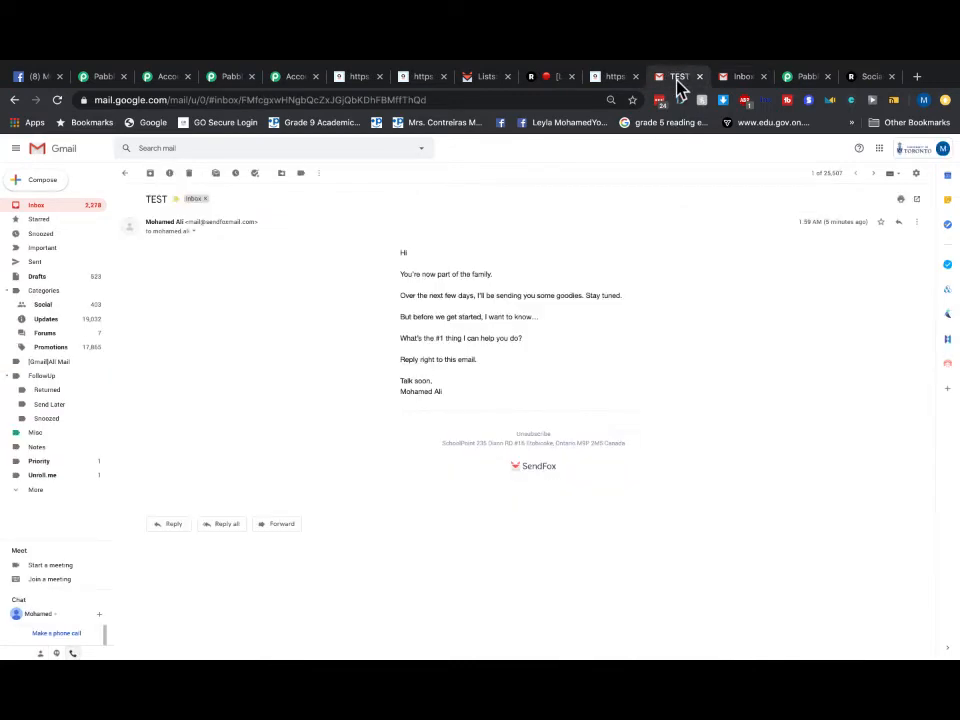
click(484, 78)
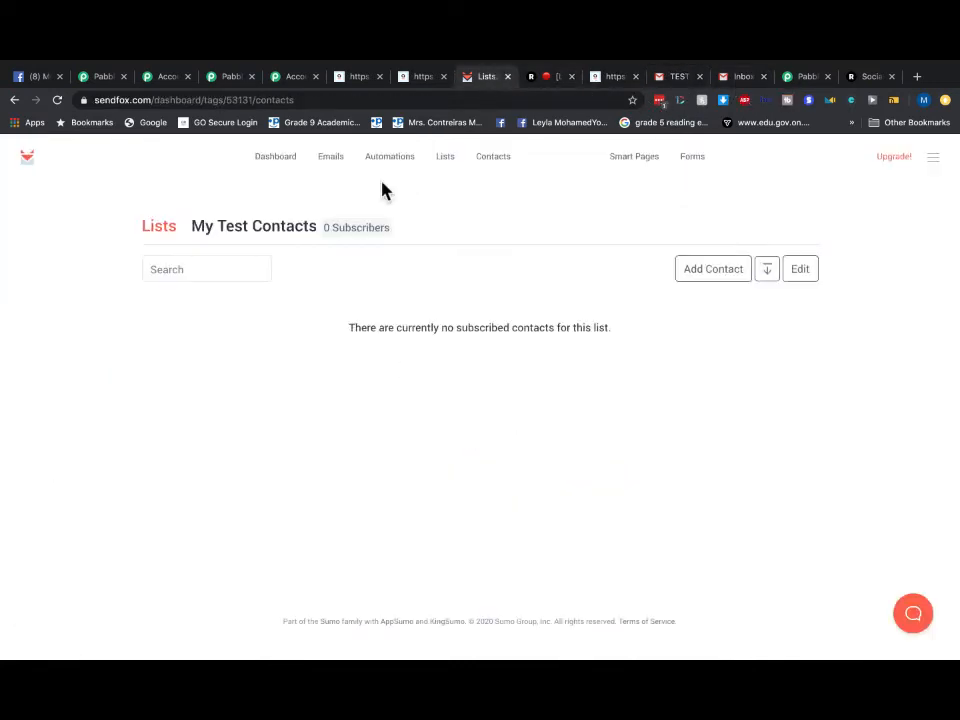
- Browse SendFox's dashboard stats, Emails and Automations pages
click(278, 164)
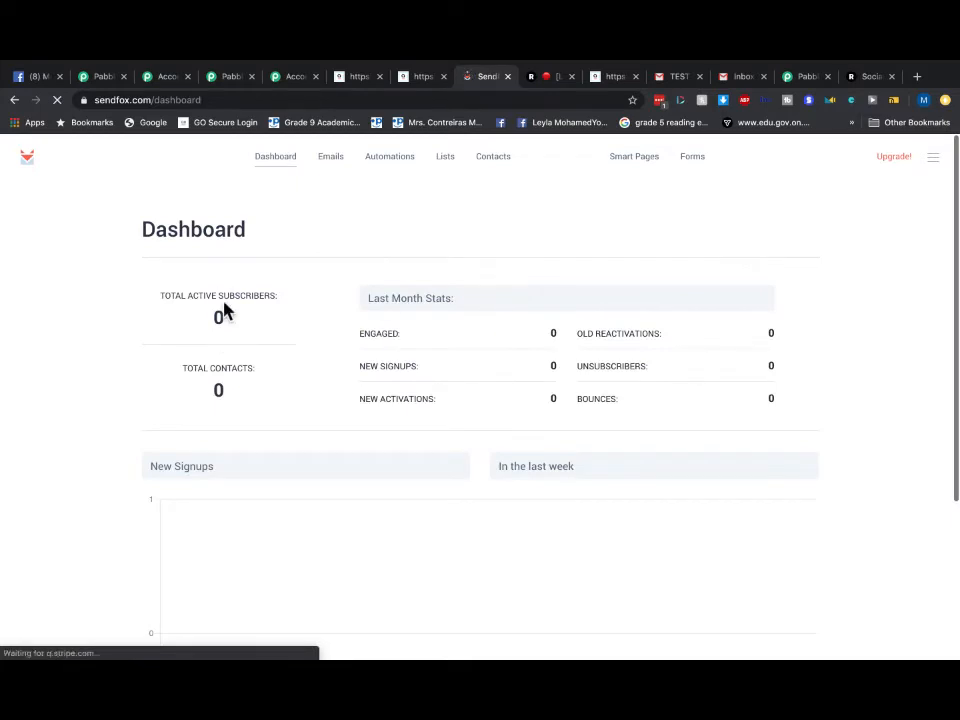
click(319, 162)
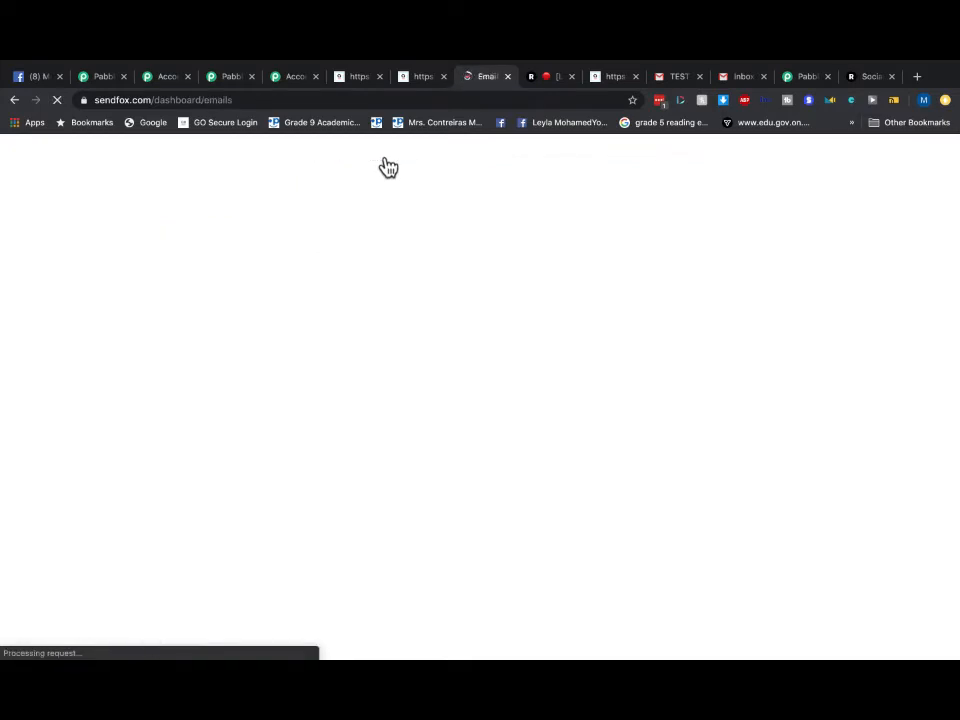
click(388, 166)
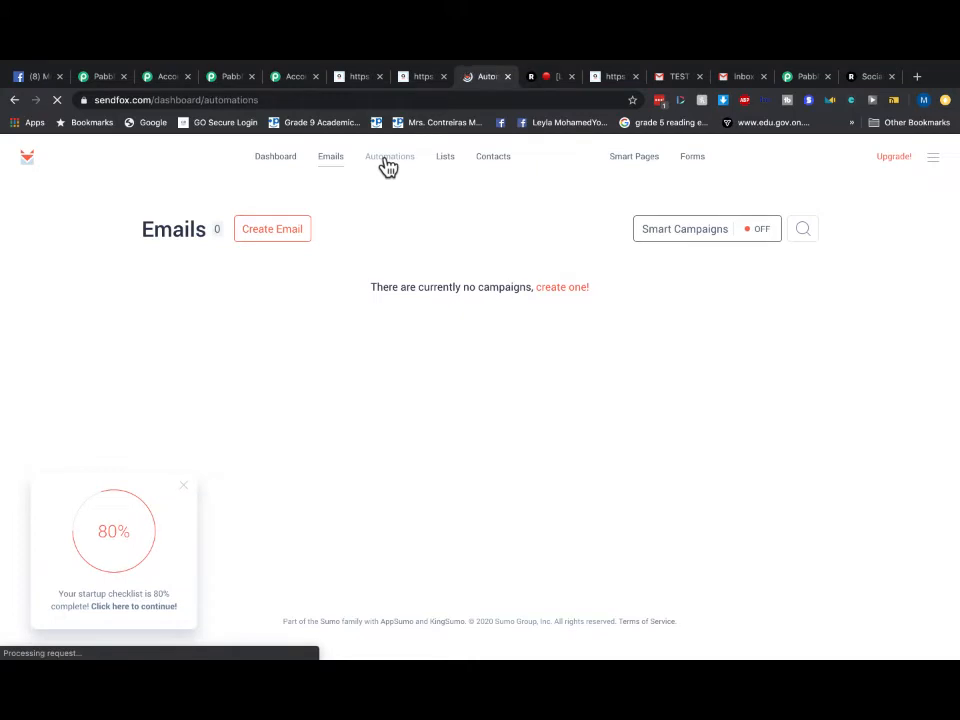
click(288, 166)
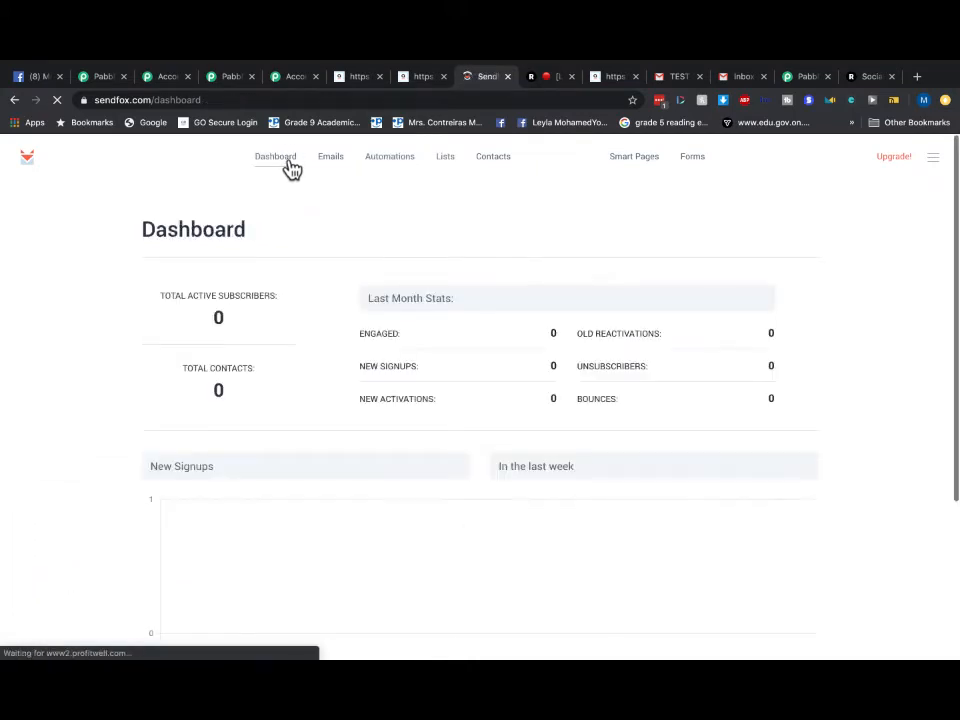
scroll(370, 330, down, 2)
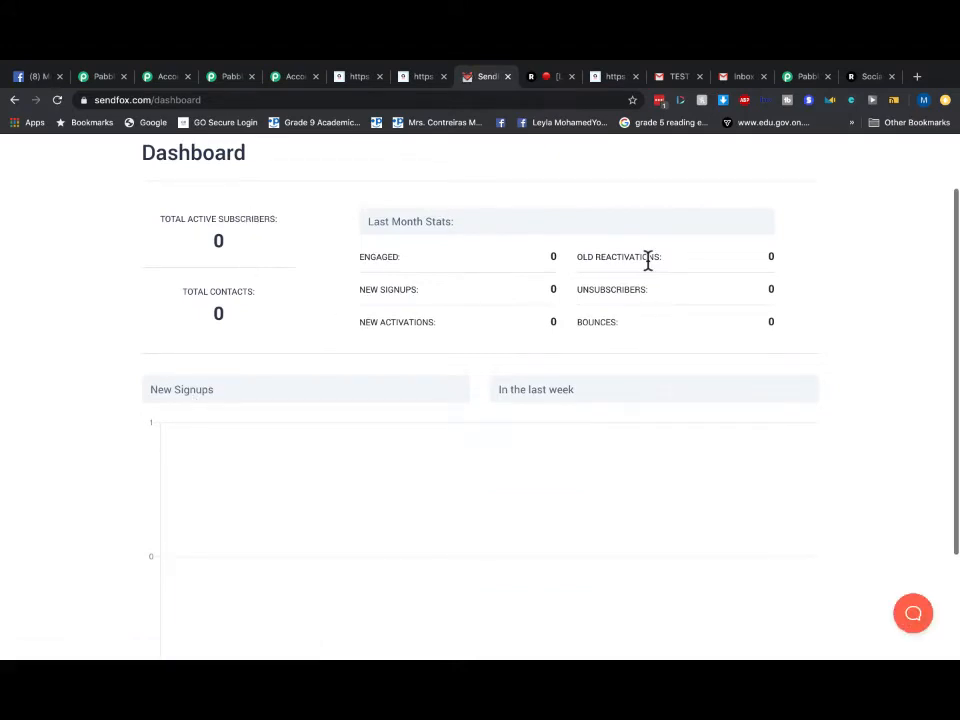
- Glance at the Pabbly account, Pabbly Connect and AidaForm confirmation tabs, then return to SendFox
click(228, 78)
click(100, 78)
scroll(258, 177, up, 5)
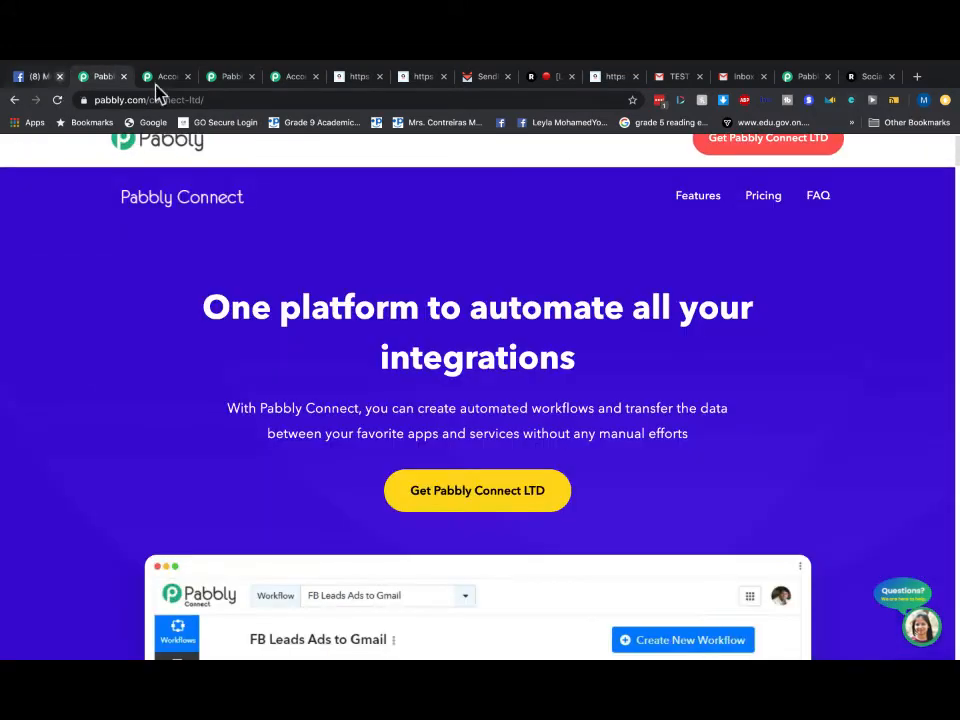
click(286, 78)
click(350, 78)
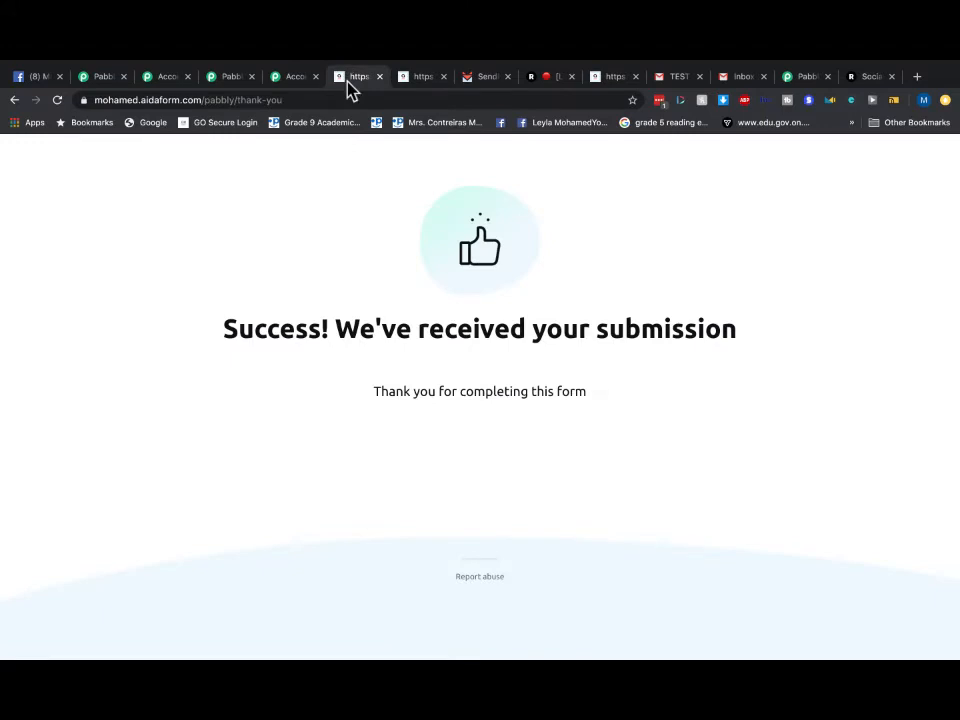
click(295, 76)
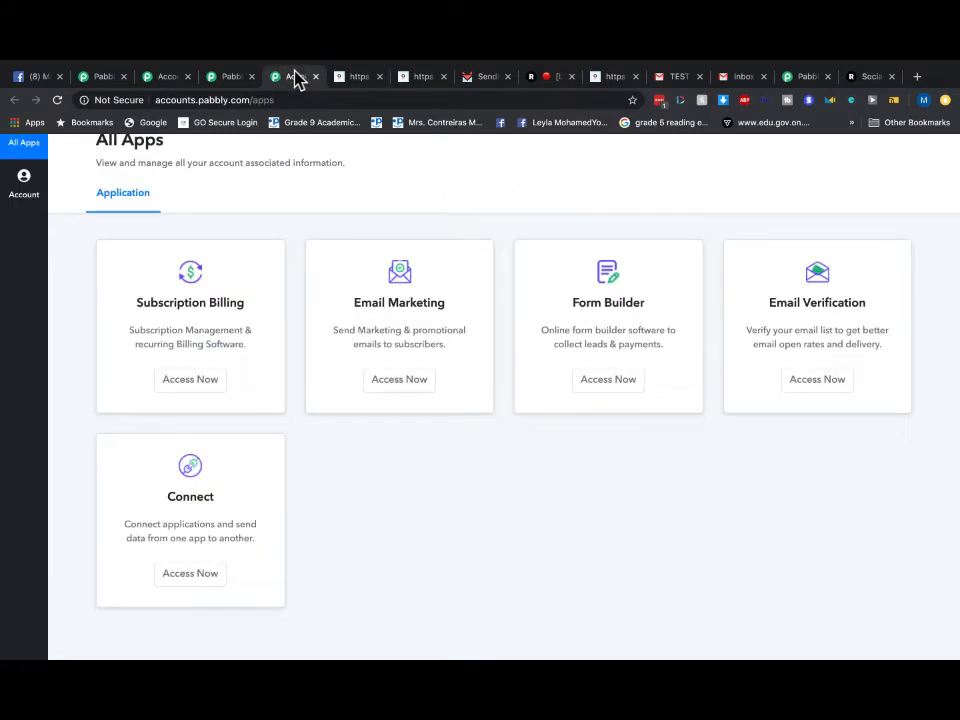
click(484, 80)
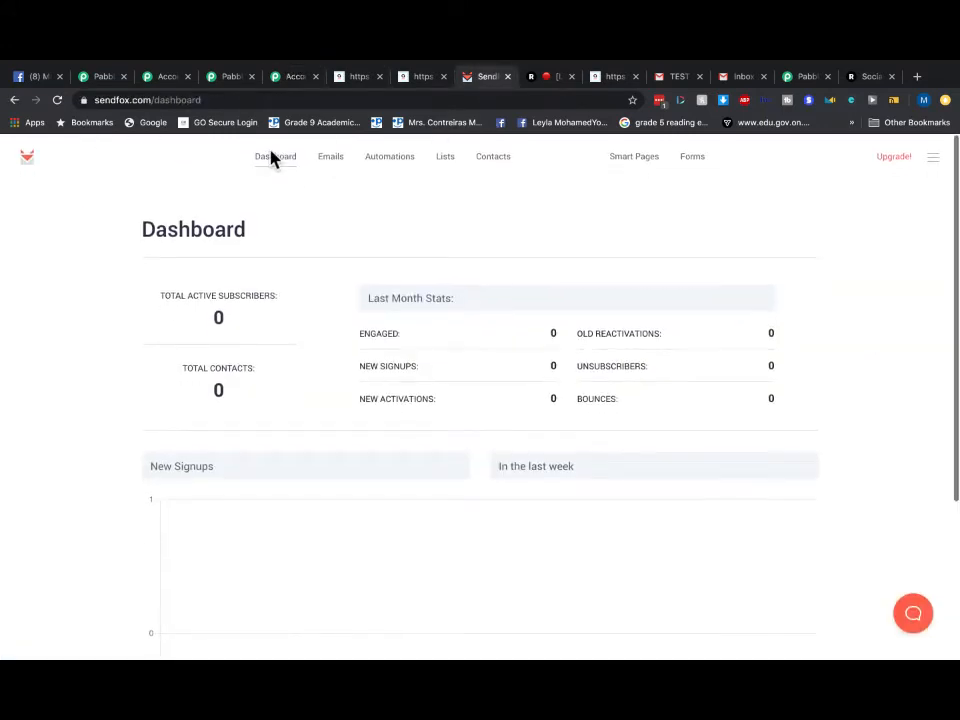
- Confirm SendFox's Lists and Contacts pages show no contacts, then switch to Pabbly's All Apps page
click(272, 157)
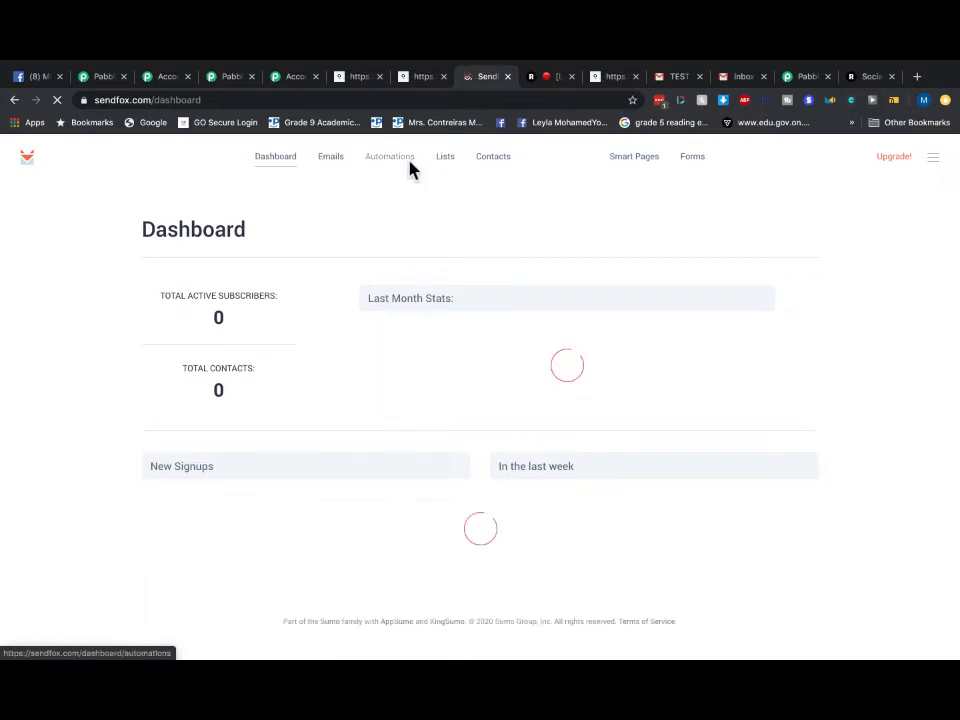
click(441, 166)
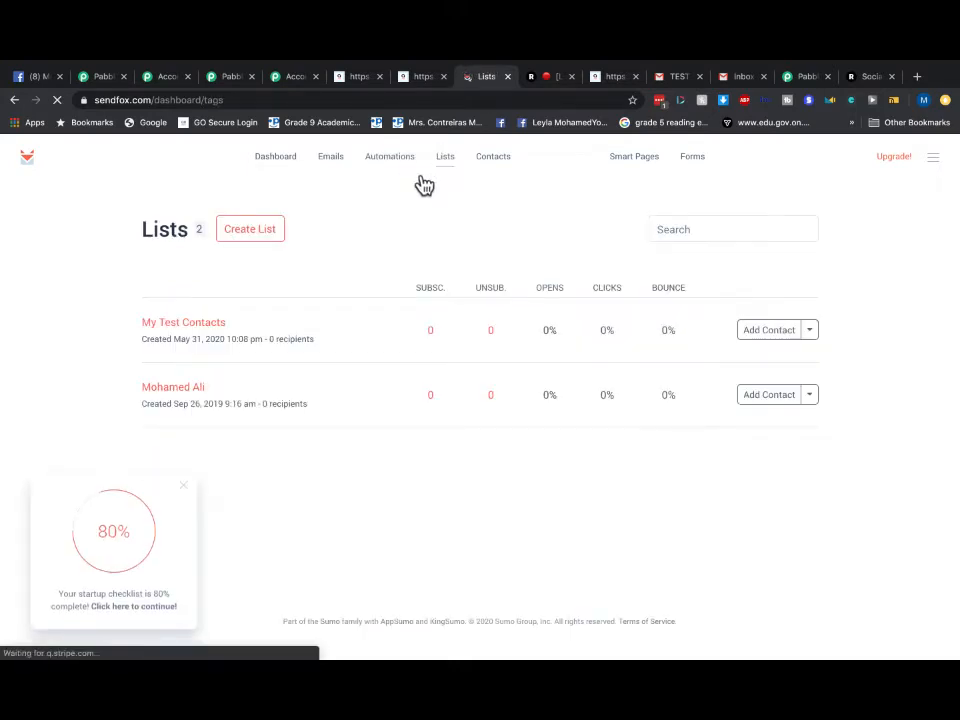
click(502, 167)
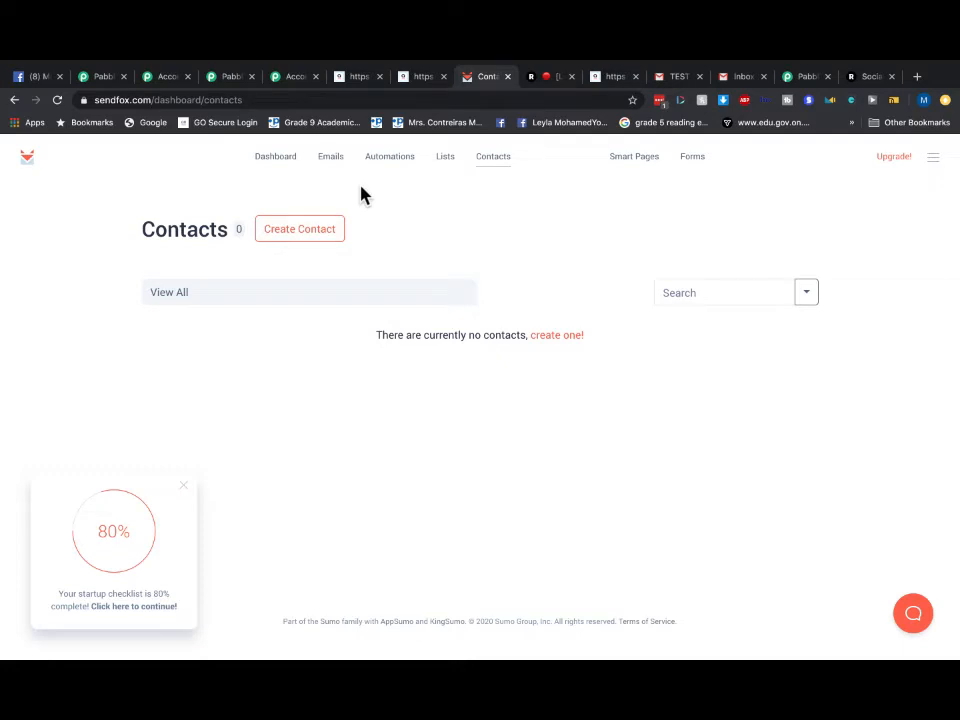
click(300, 80)
scroll(260, 230, up, 3)
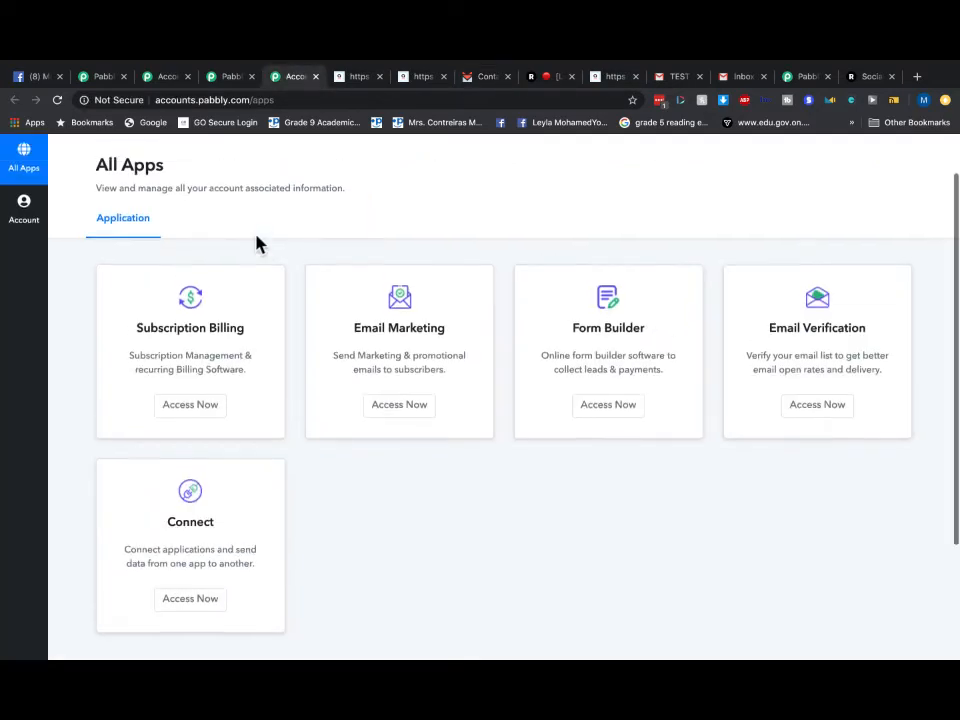
- Load the Aidasendfox workflow and retest and save its AidaForm trigger
click(815, 80)
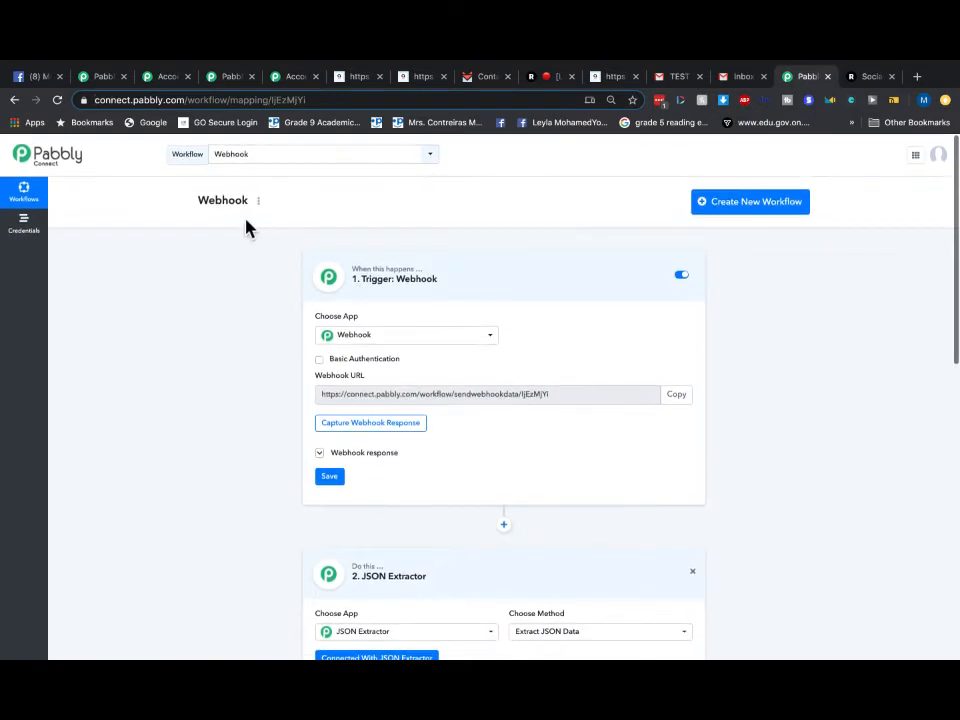
click(253, 154)
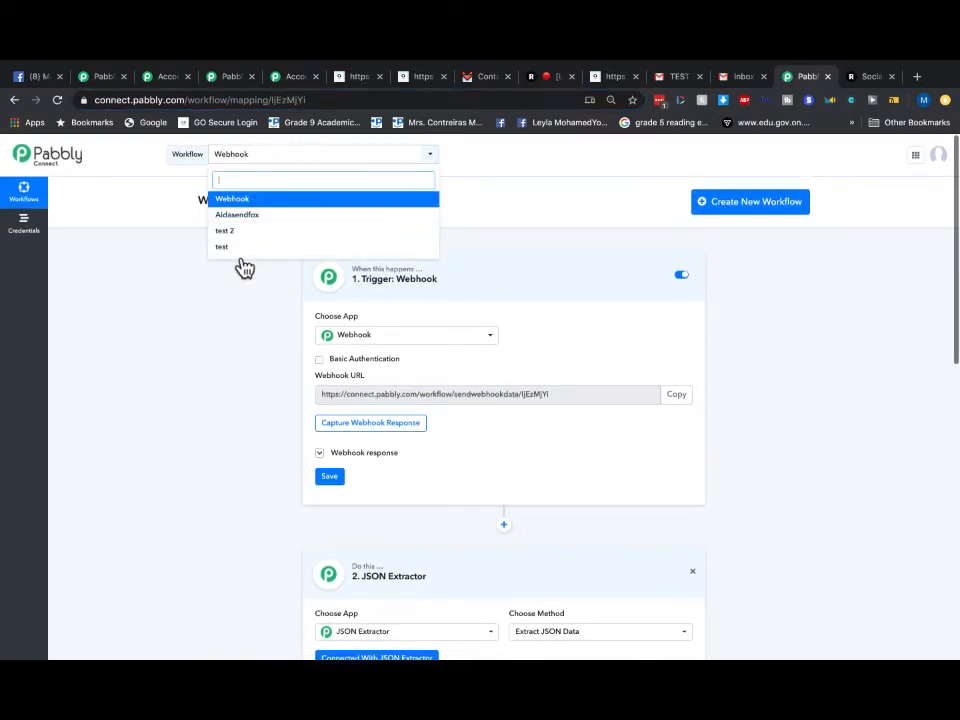
click(231, 217)
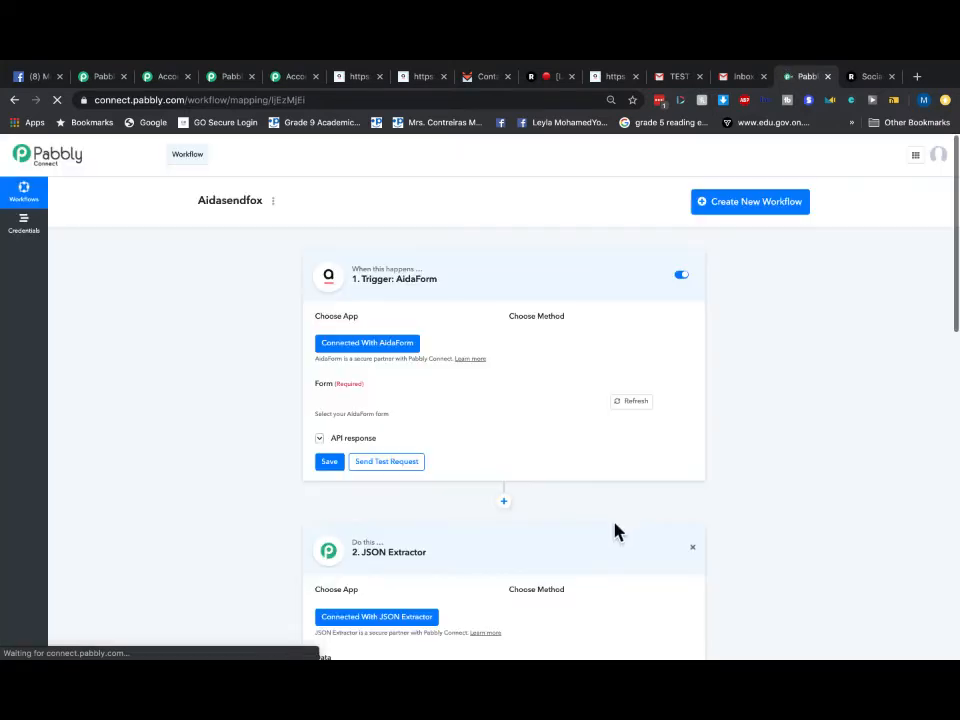
scroll(446, 487, down, 1)
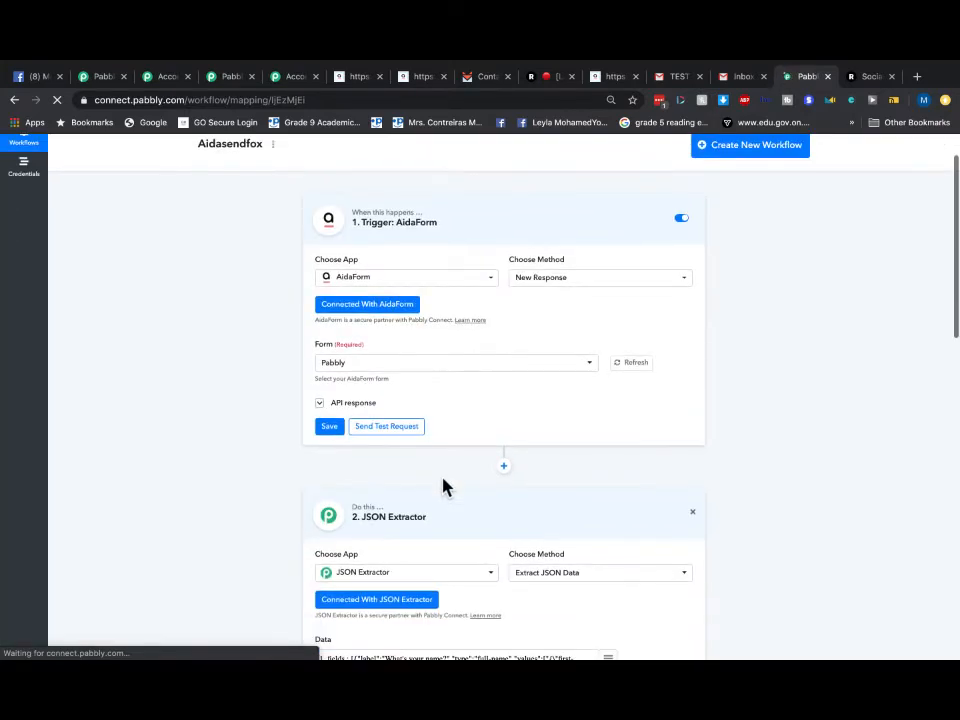
click(381, 432)
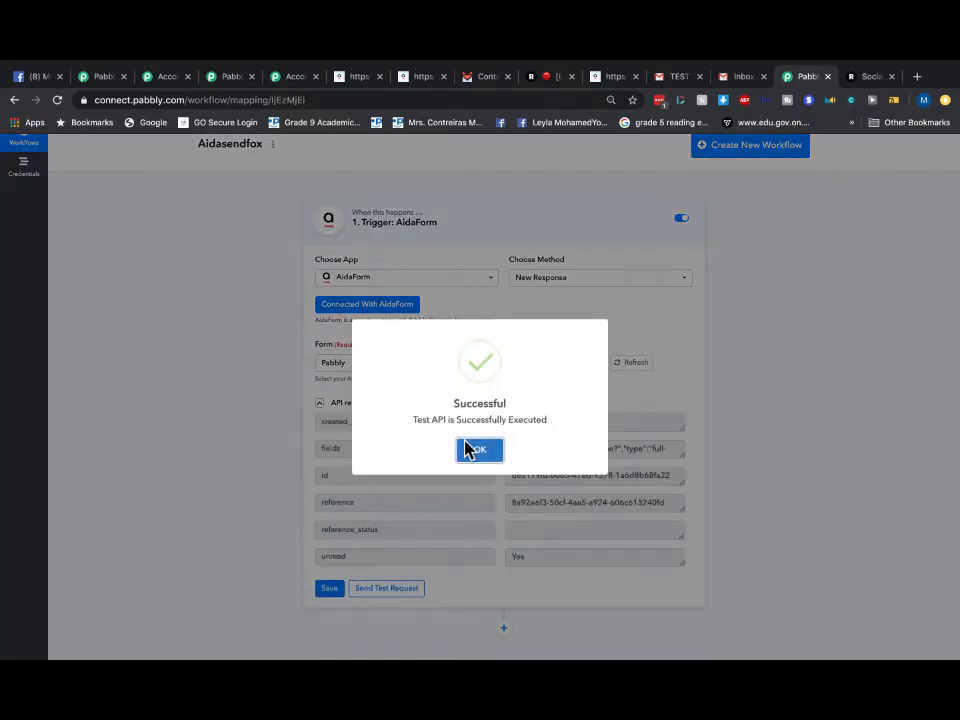
click(470, 450)
click(337, 590)
click(489, 449)
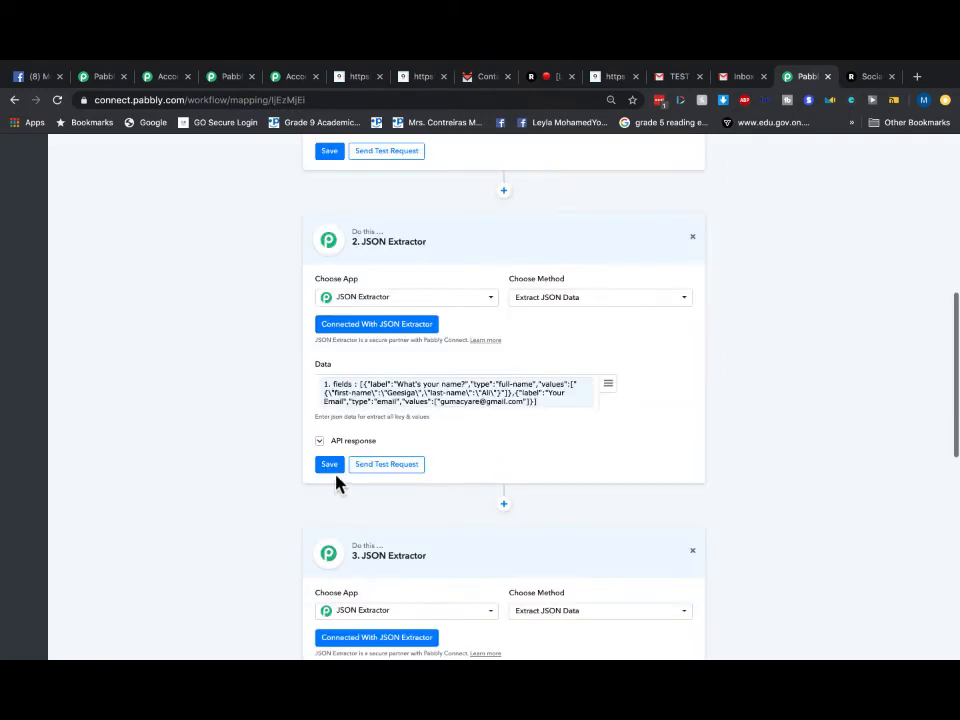
- Retest and save both JSON Extractor steps of the Aidasendfox workflow
click(386, 466)
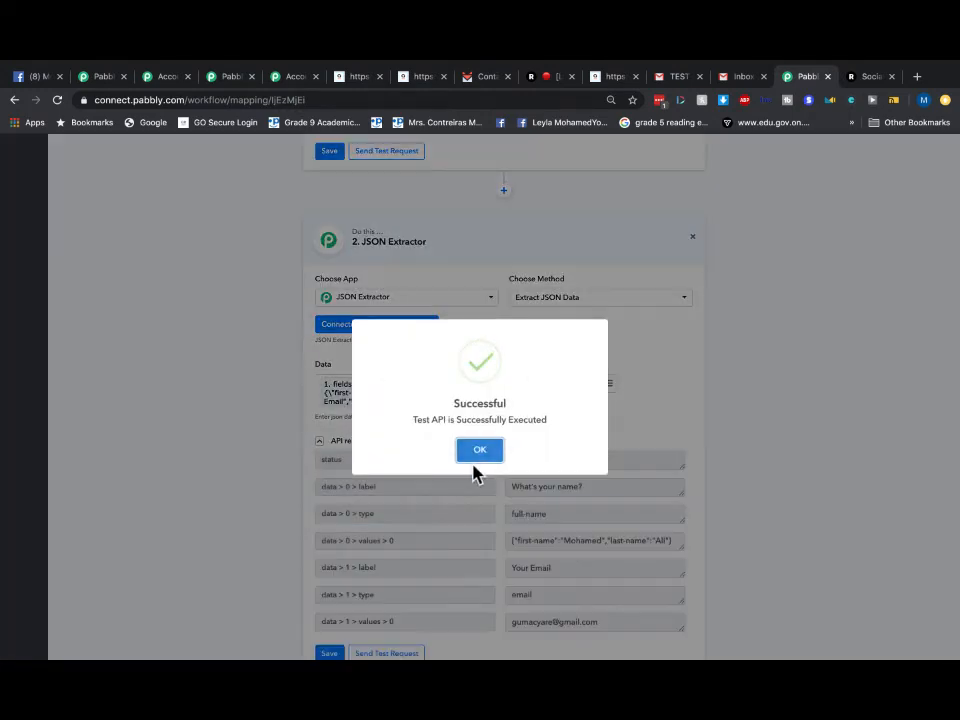
click(477, 450)
click(330, 407)
click(478, 447)
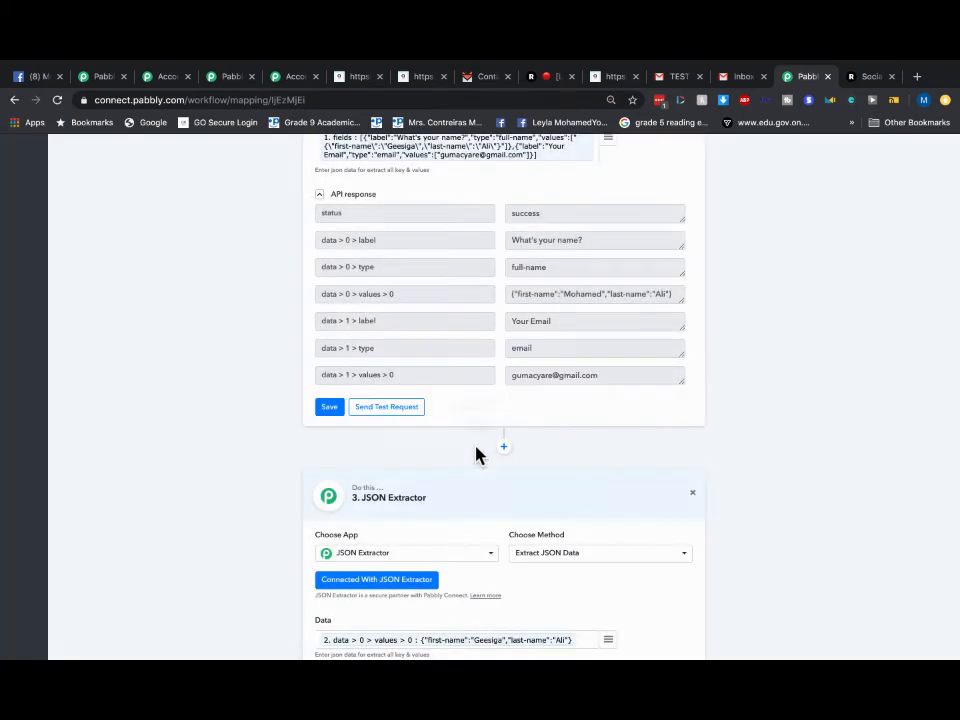
scroll(574, 431, down, 1)
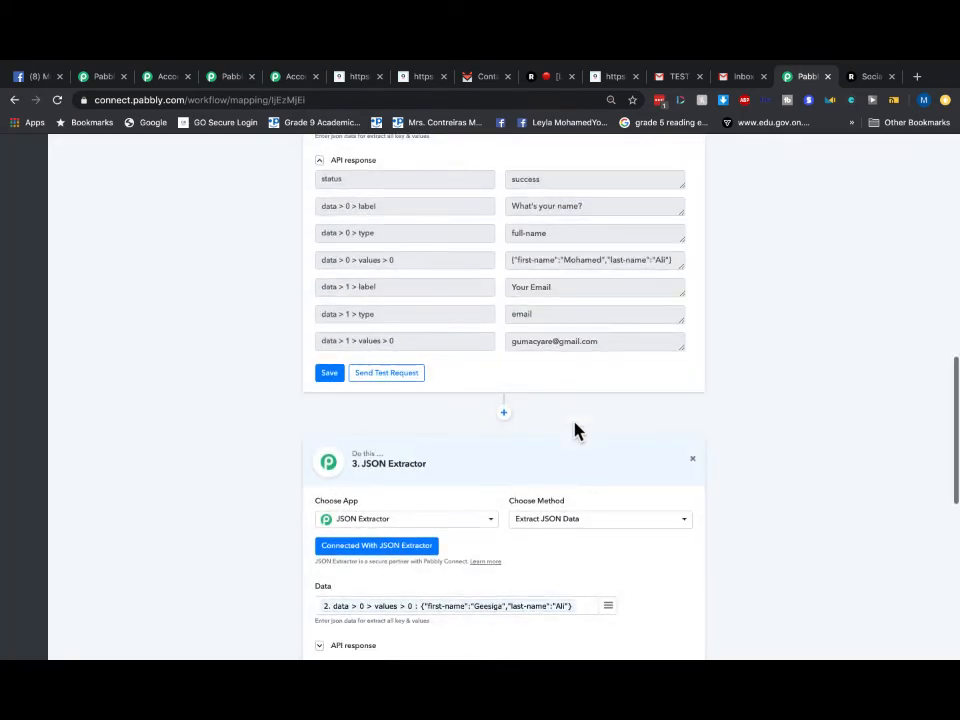
scroll(574, 431, down, 5)
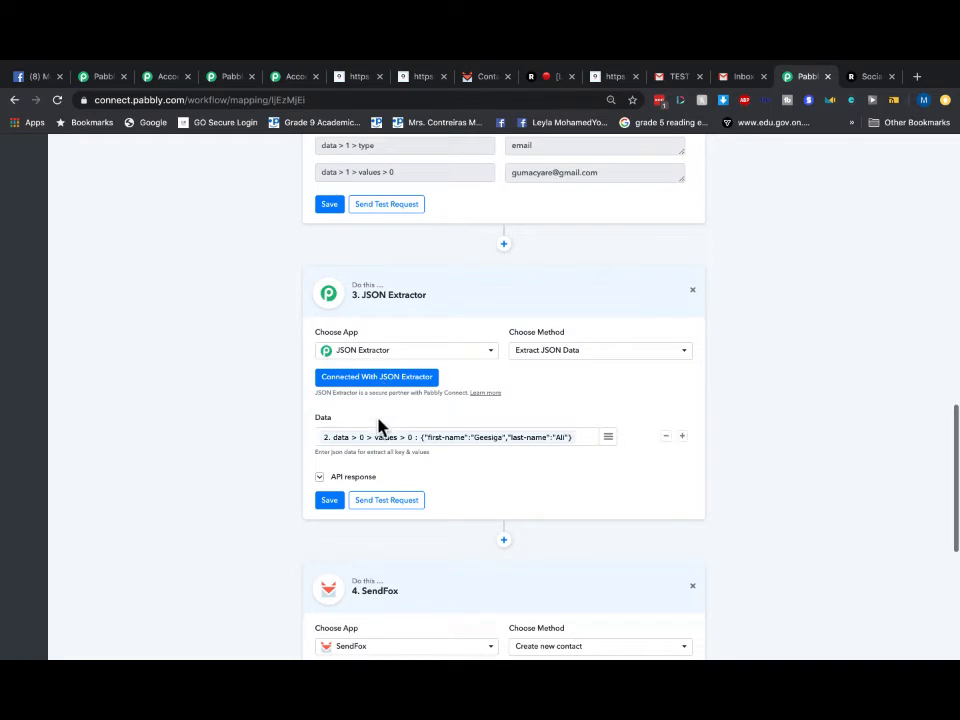
click(377, 503)
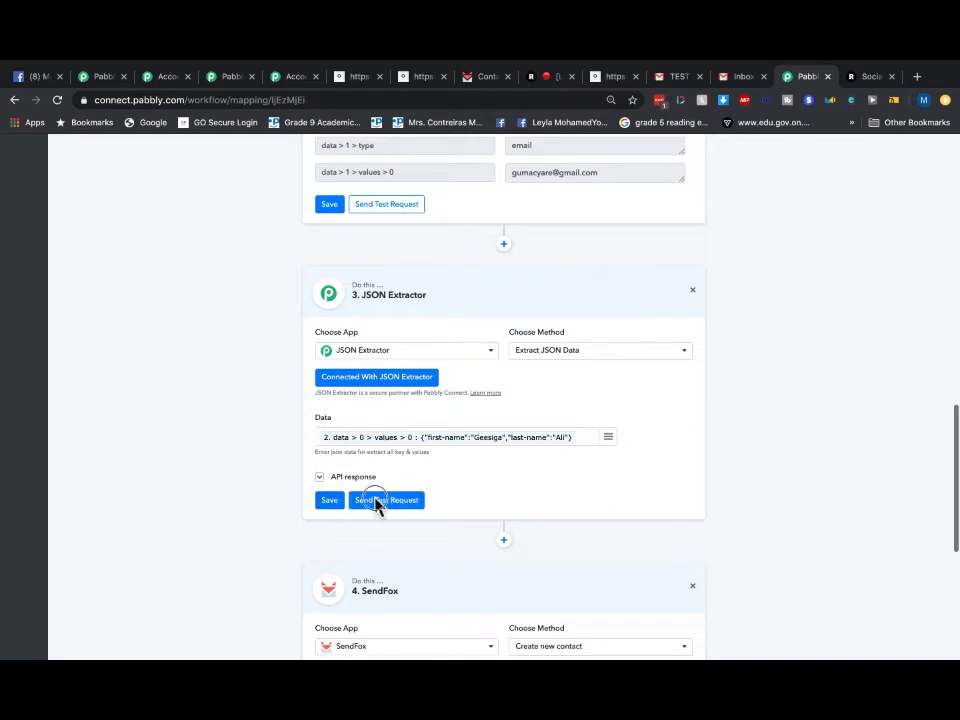
click(489, 452)
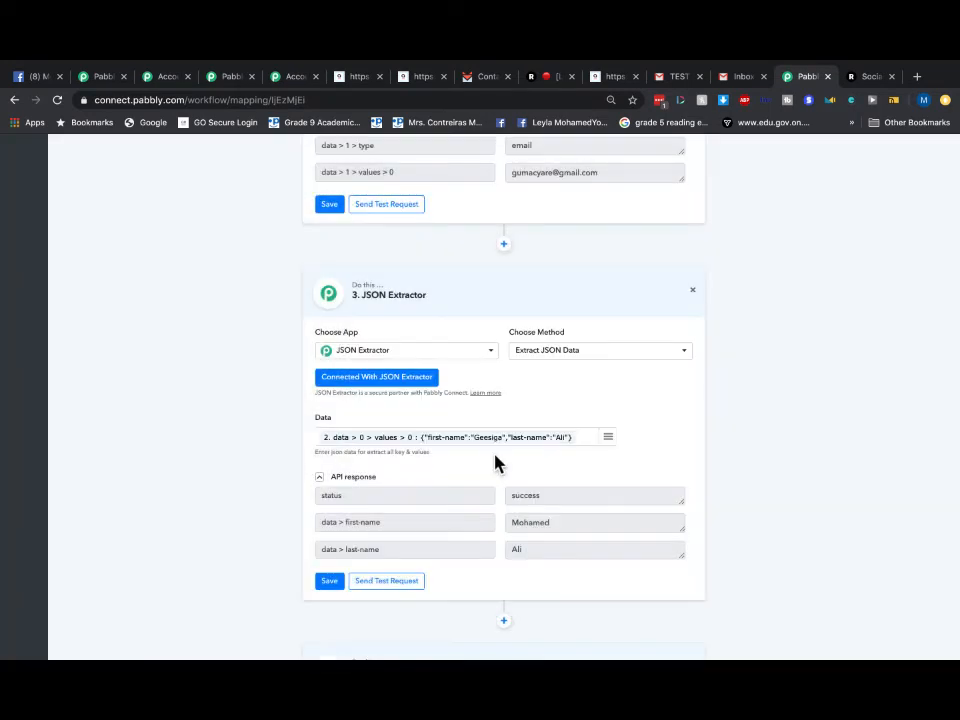
scroll(540, 476, down, 3)
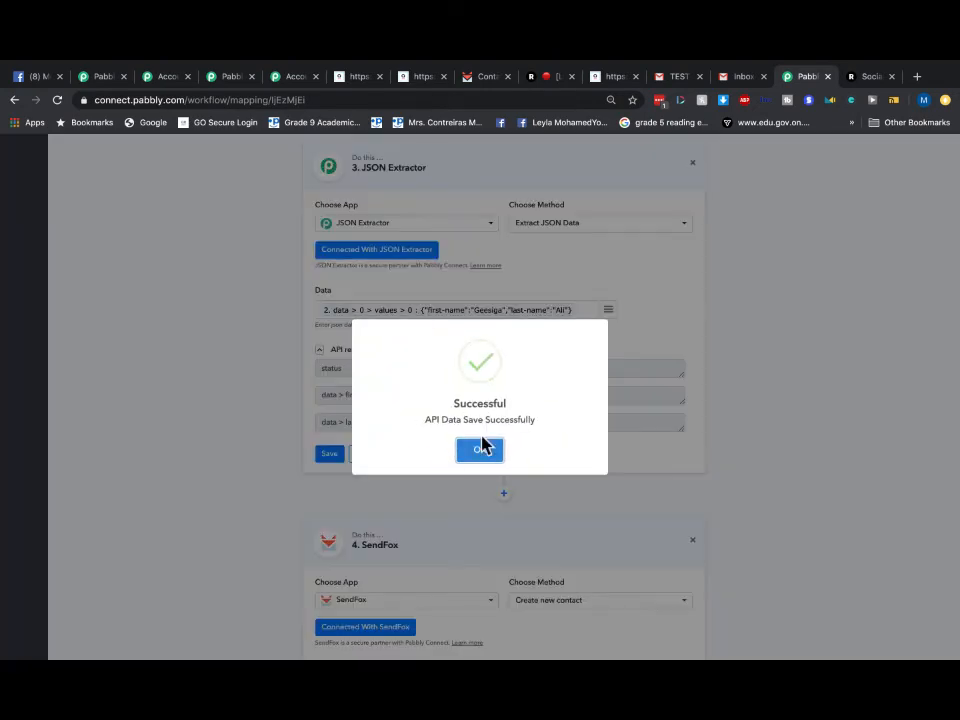
click(483, 449)
scroll(527, 493, down, 4)
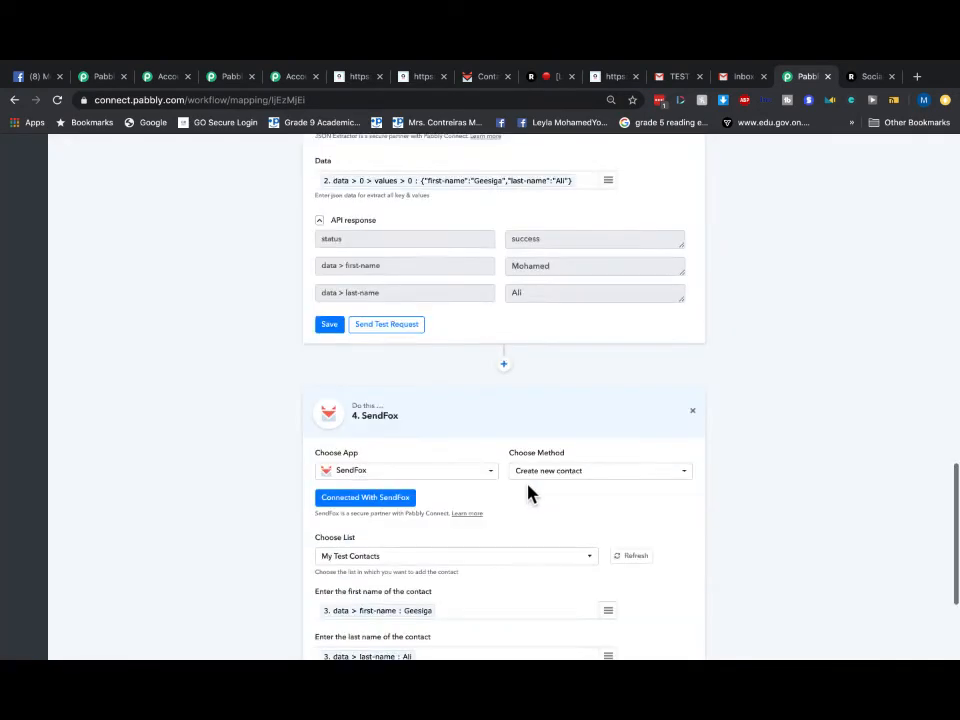
scroll(519, 503, down, 2)
- Test and save the SendFox 'Create new contact' step, adding the contact to My Test Contacts
click(333, 571)
click(374, 570)
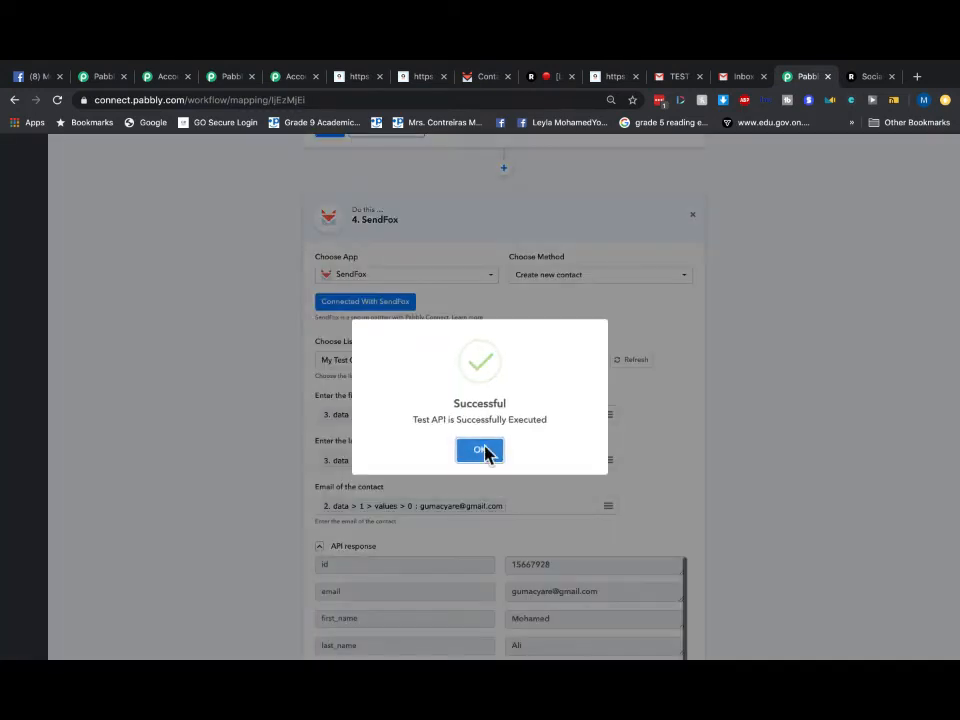
click(481, 451)
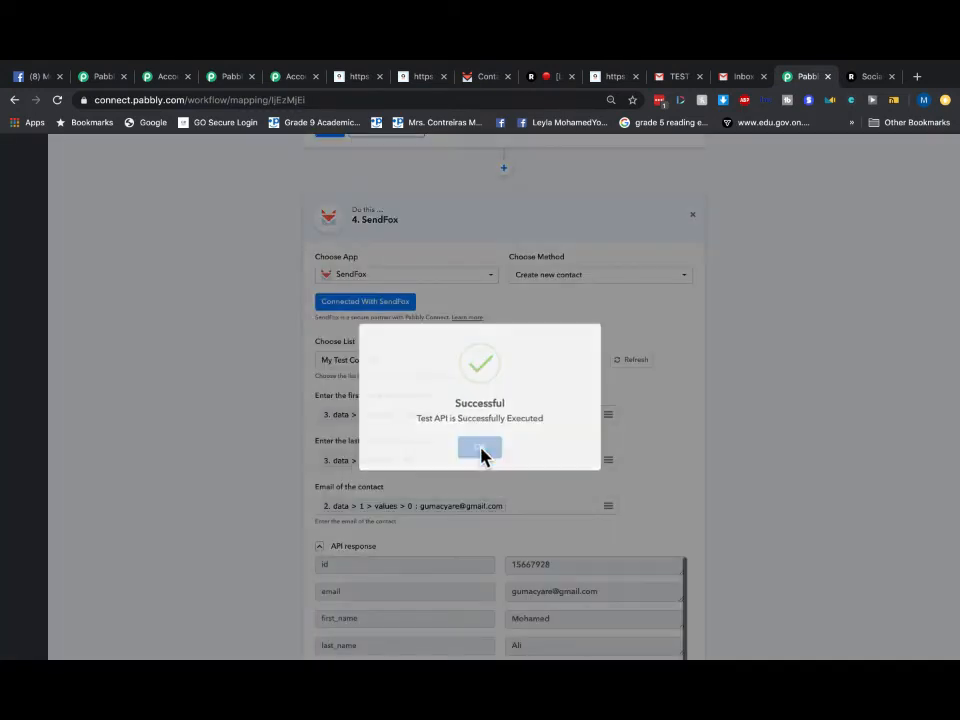
scroll(615, 497, down, 3)
click(333, 570)
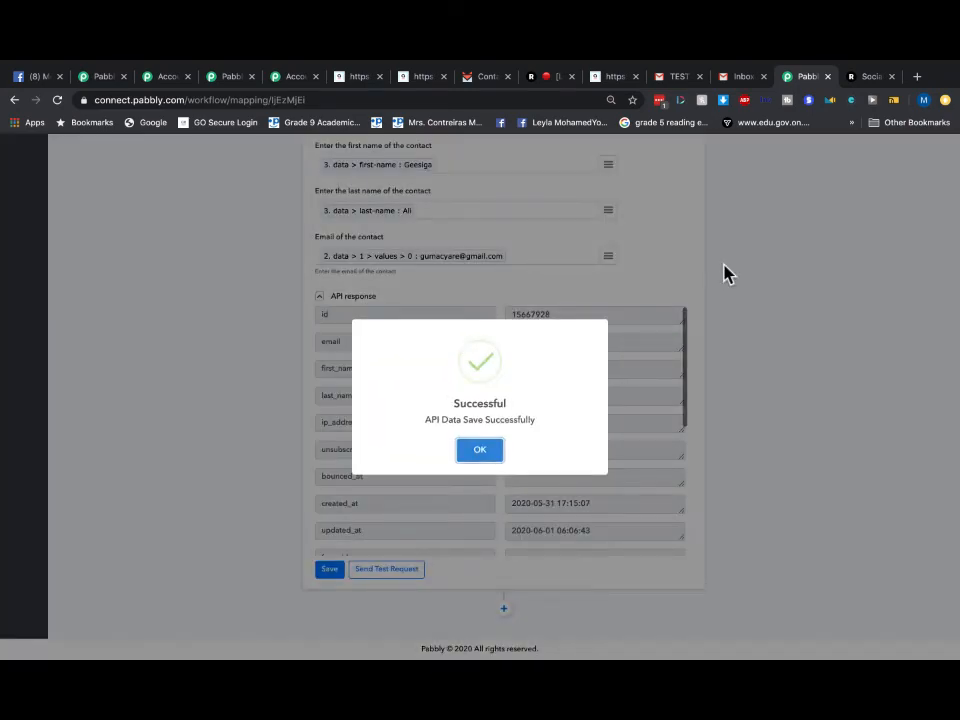
click(636, 315)
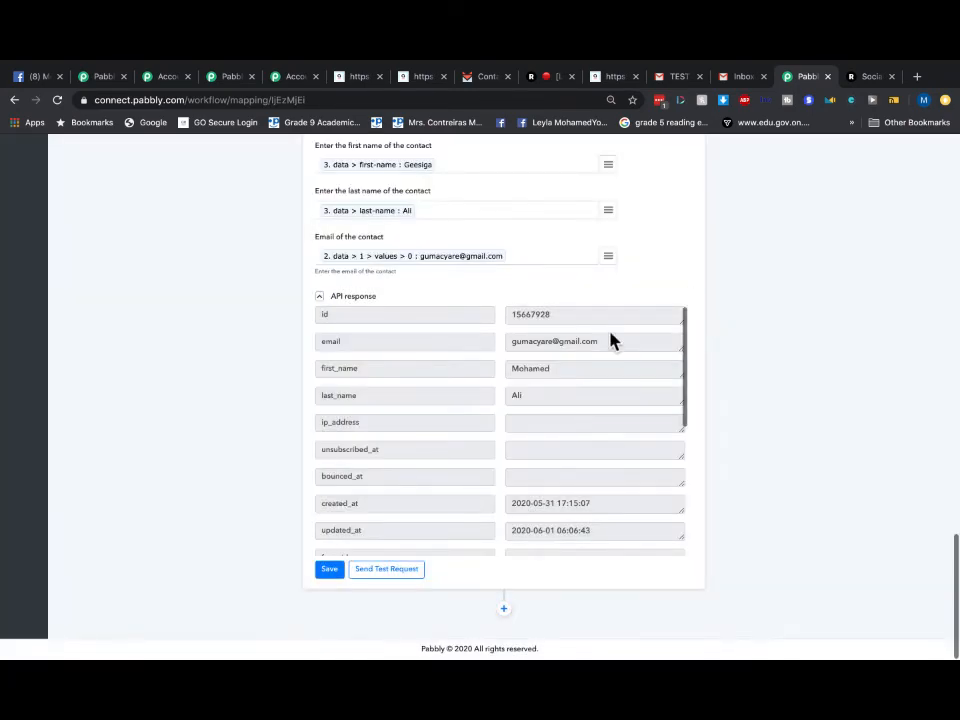
scroll(662, 350, up, 7)
scroll(662, 355, up, 10)
- Switch to the Webhook workflow and save its Webhook trigger step
click(305, 157)
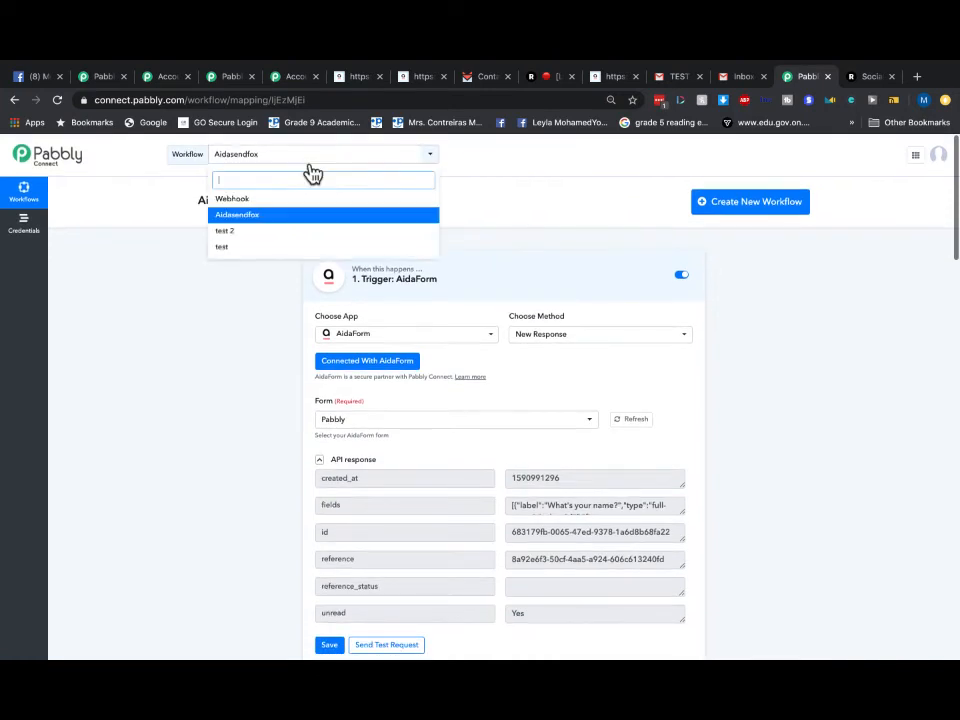
click(268, 200)
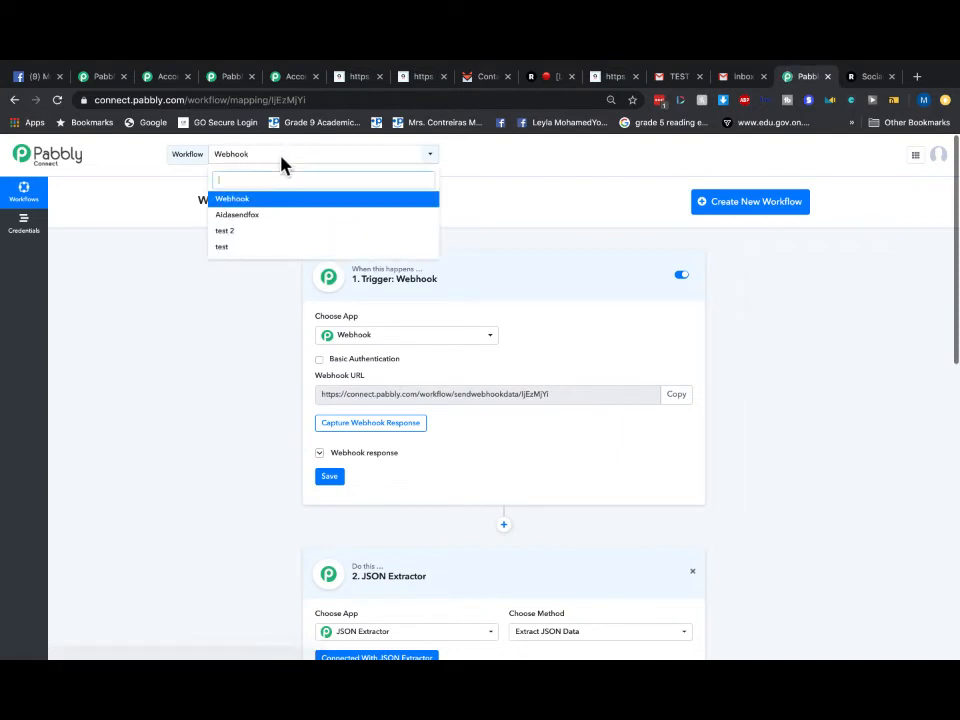
click(260, 201)
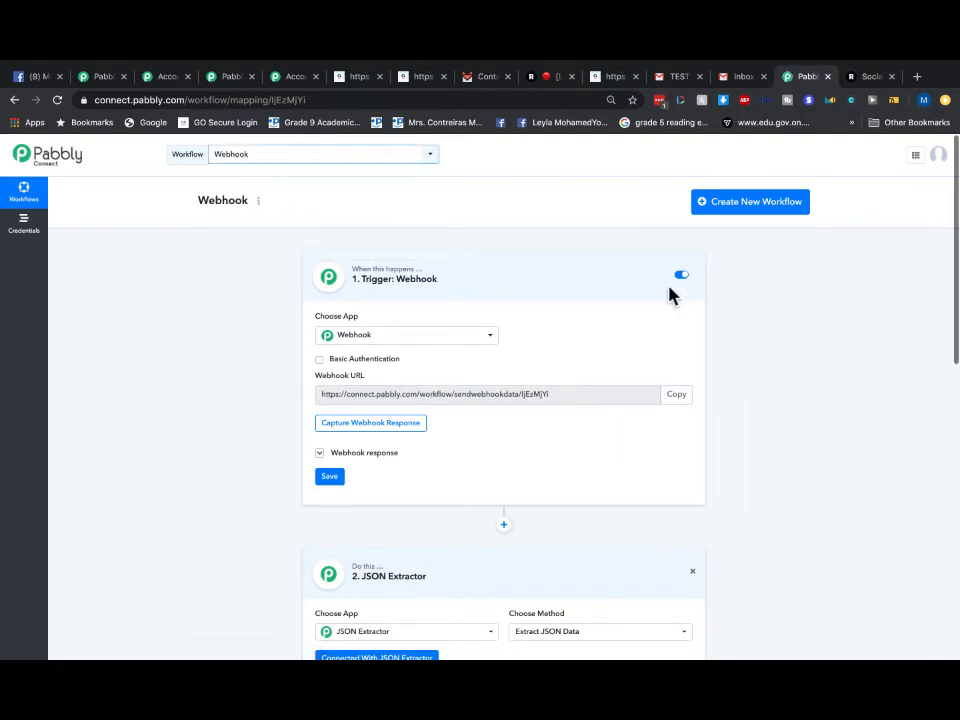
click(333, 479)
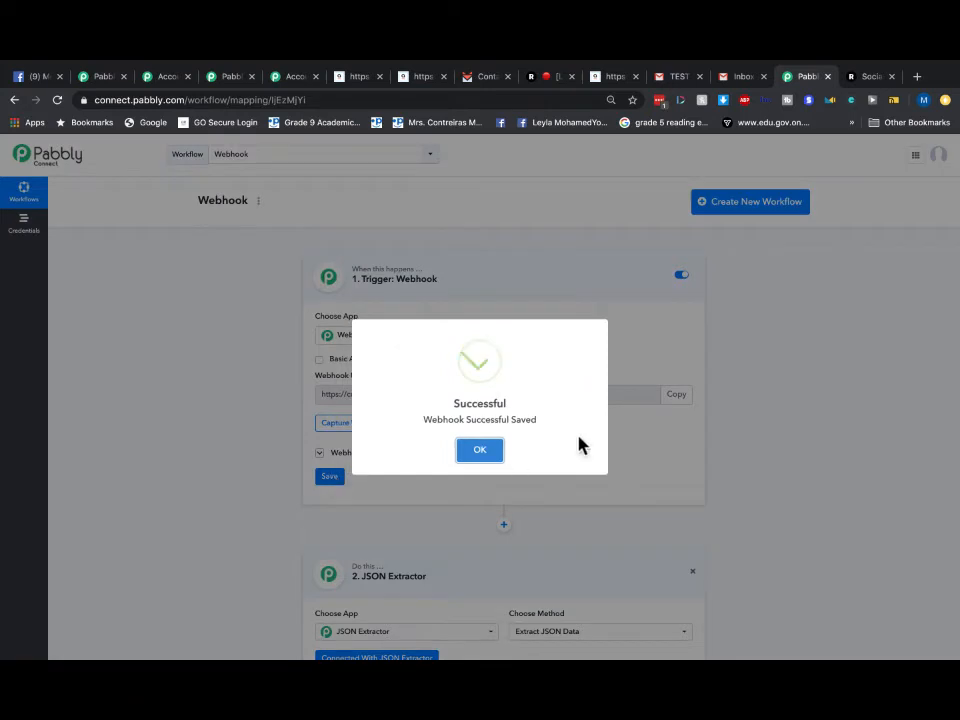
click(478, 449)
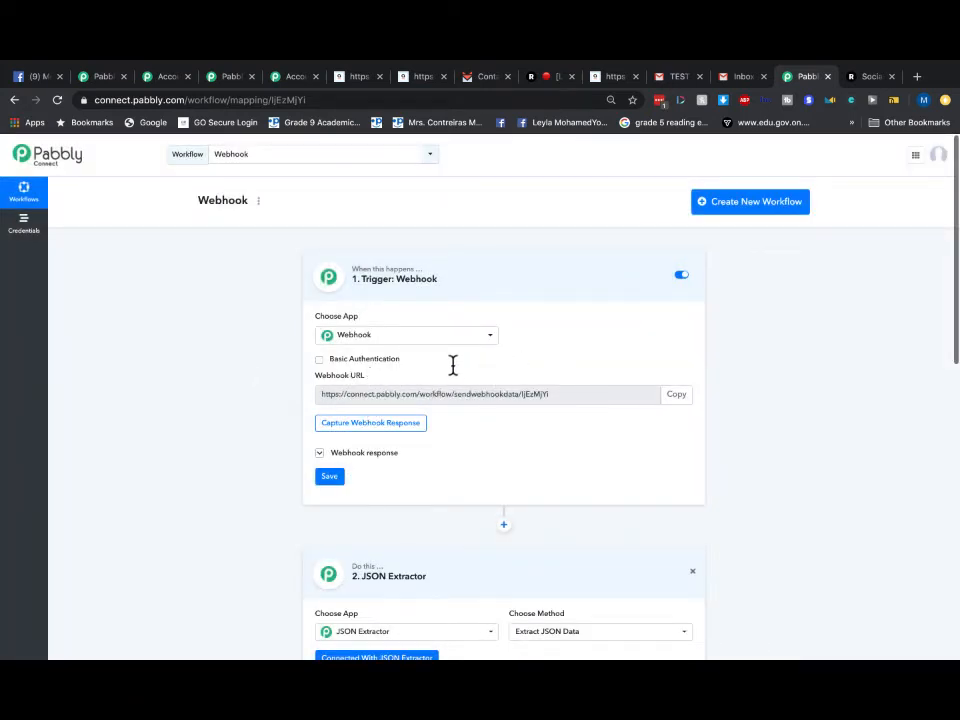
- Send a test request on the JSON Extractor step and save its response
scroll(578, 396, down, 2)
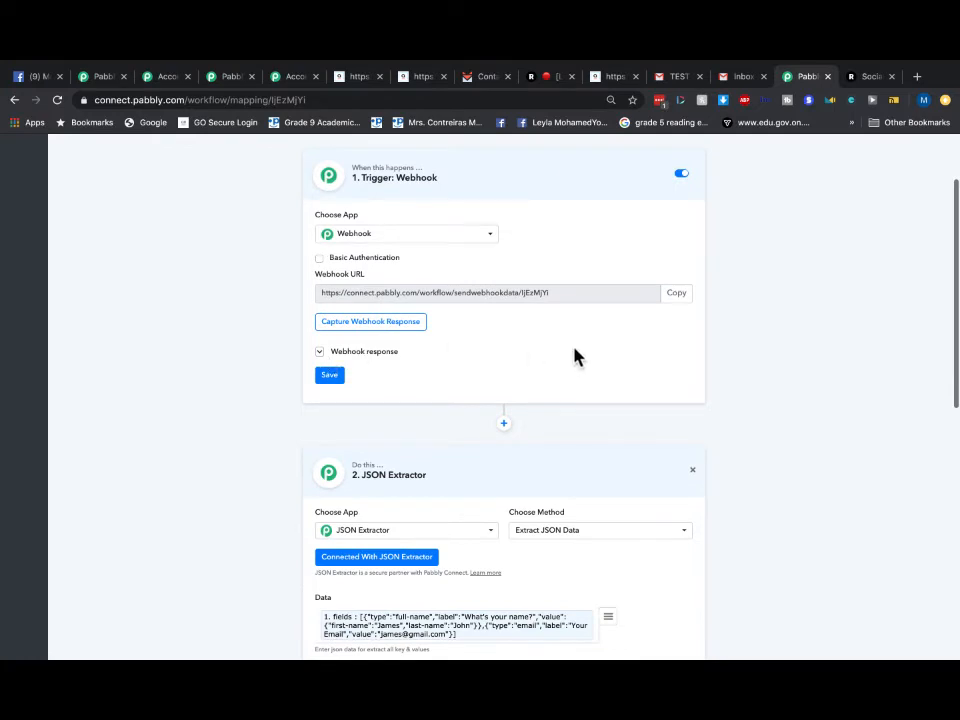
scroll(575, 355, down, 5)
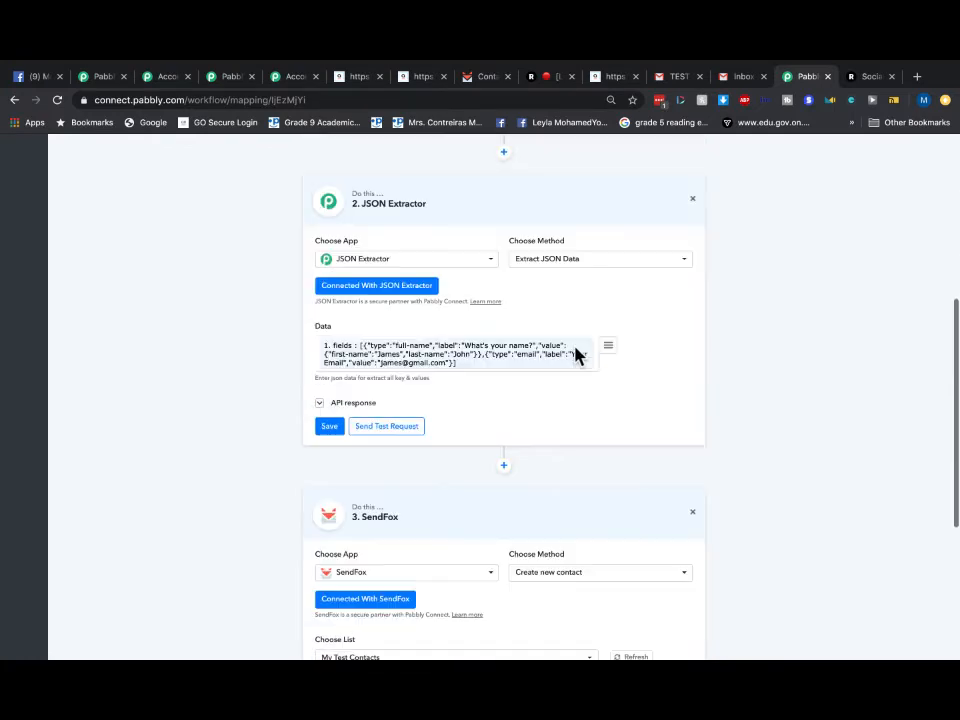
click(381, 431)
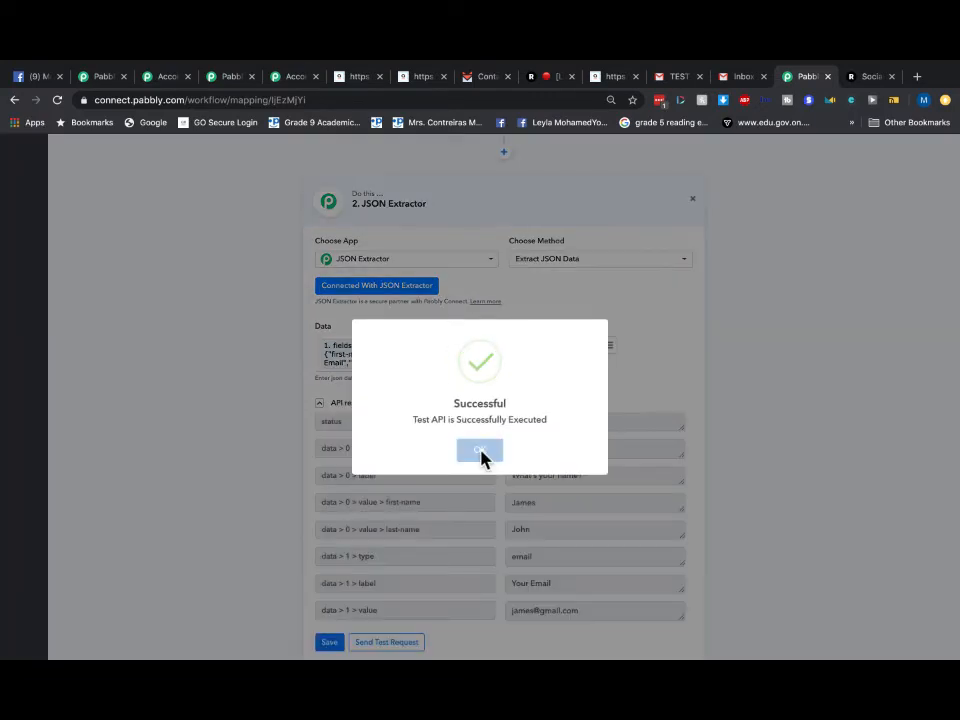
click(480, 452)
scroll(478, 476, down, 3)
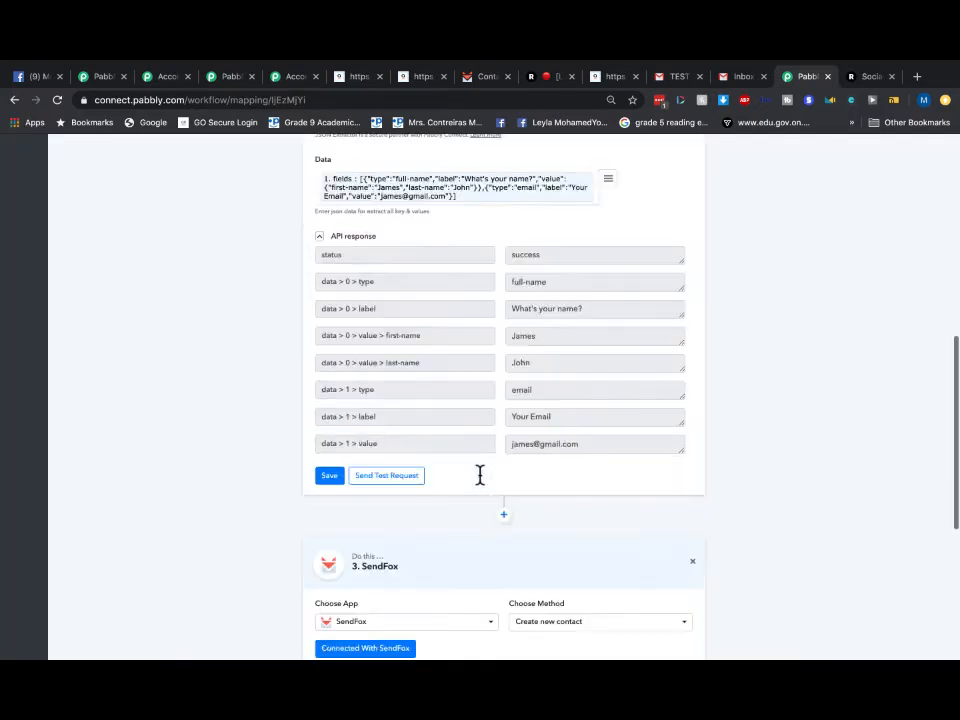
click(323, 420)
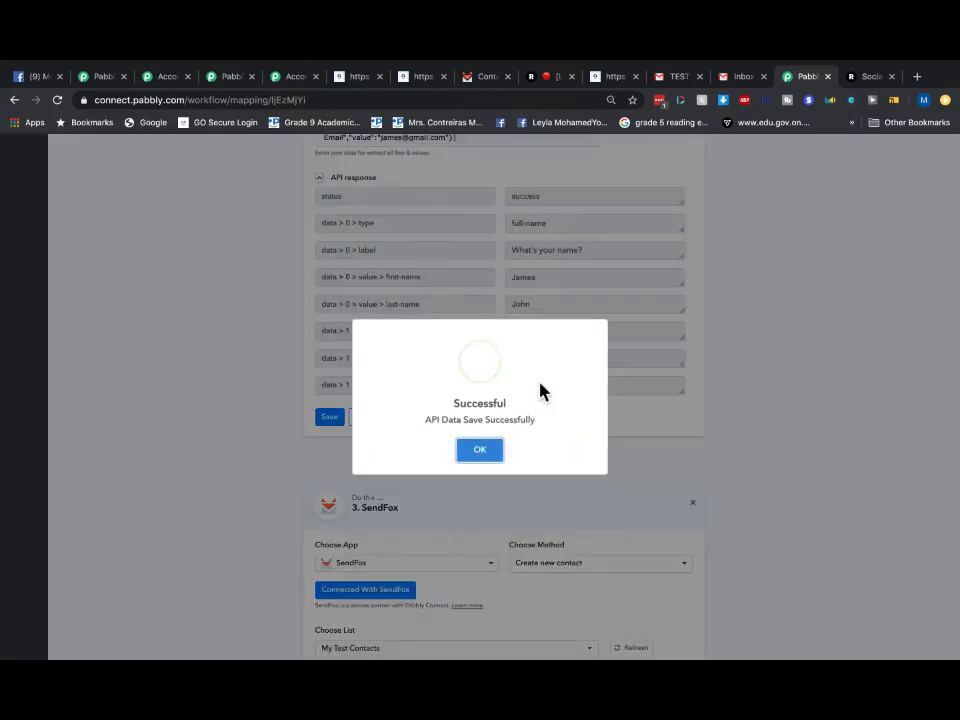
click(483, 450)
- Test and save the SendFox contact-creation step of the Webhook workflow
scroll(526, 454, down, 4)
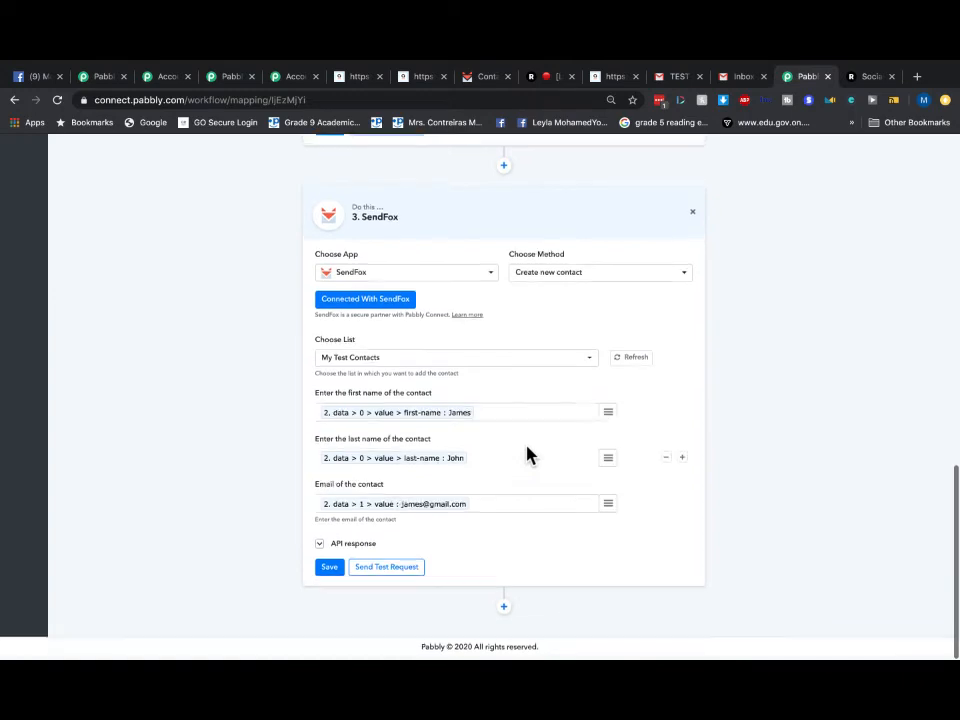
click(372, 576)
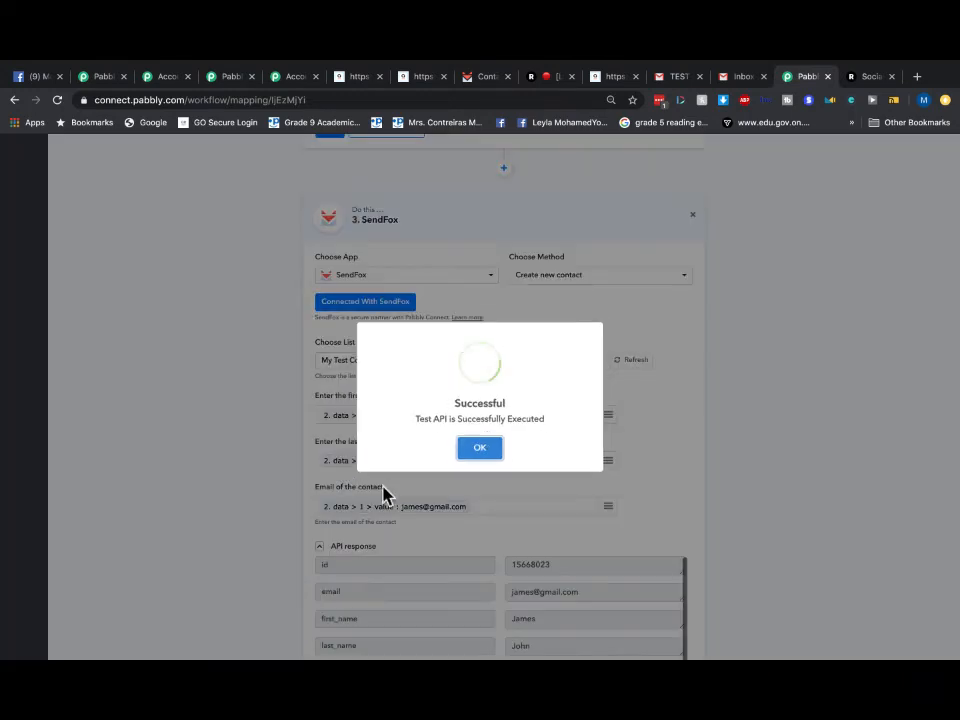
click(490, 452)
scroll(530, 450, down, 5)
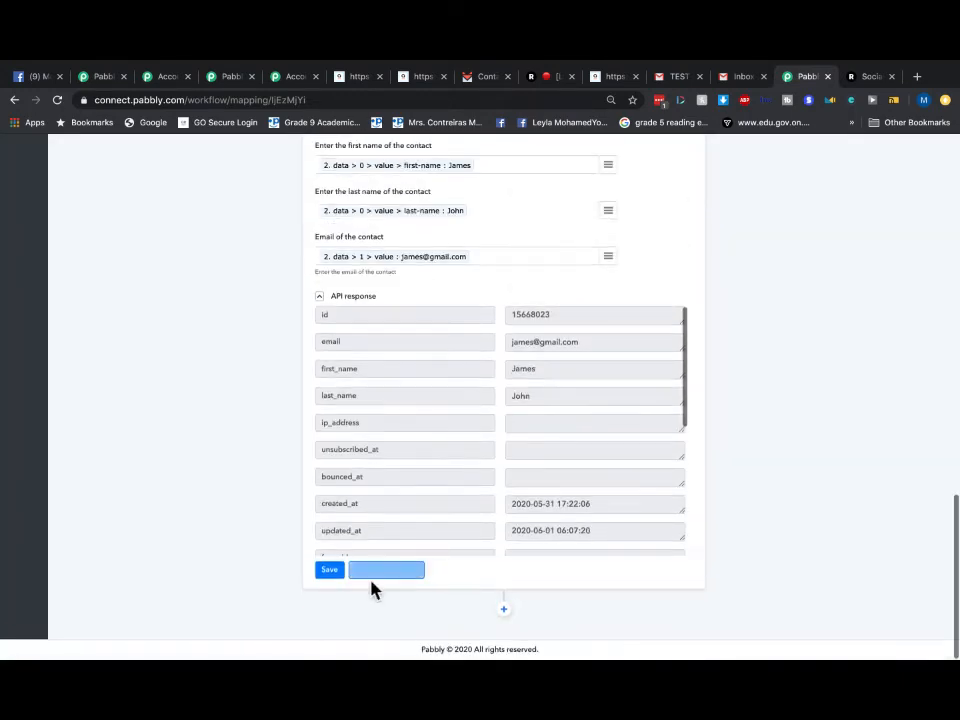
click(332, 578)
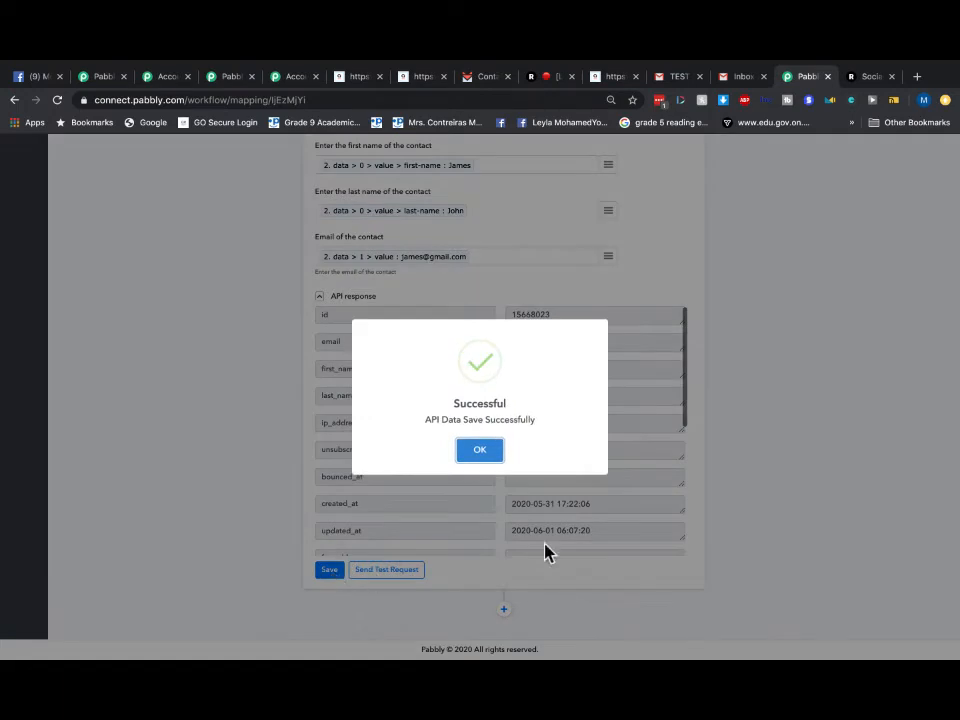
click(468, 453)
- Inspect the empty ip_address and unsubscribed_at values in the SendFox step's response
click(539, 426)
click(556, 449)
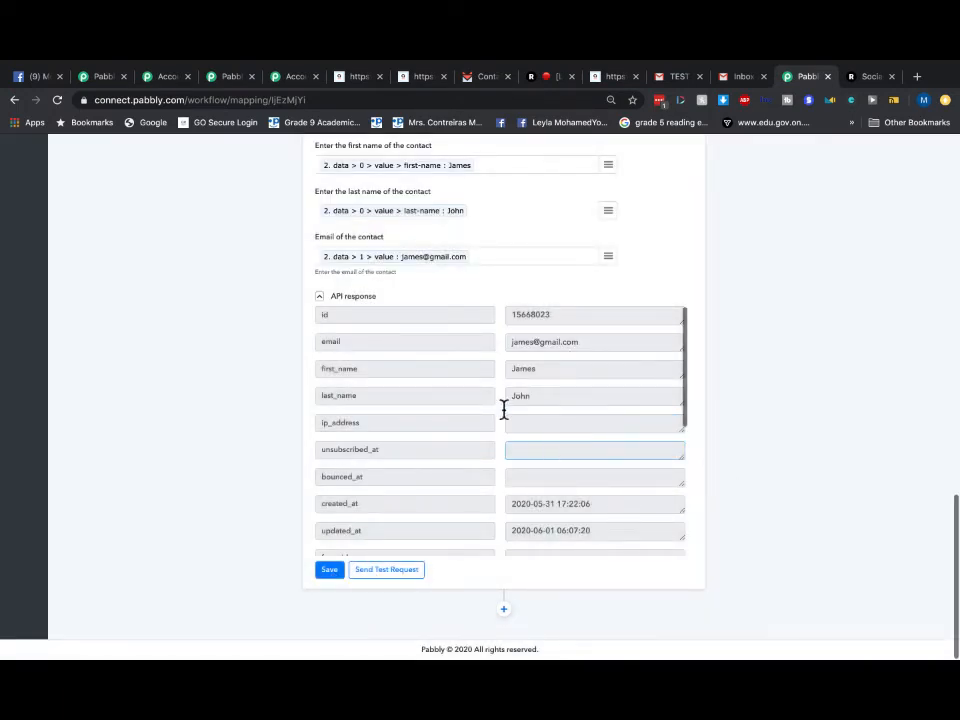
click(655, 421)
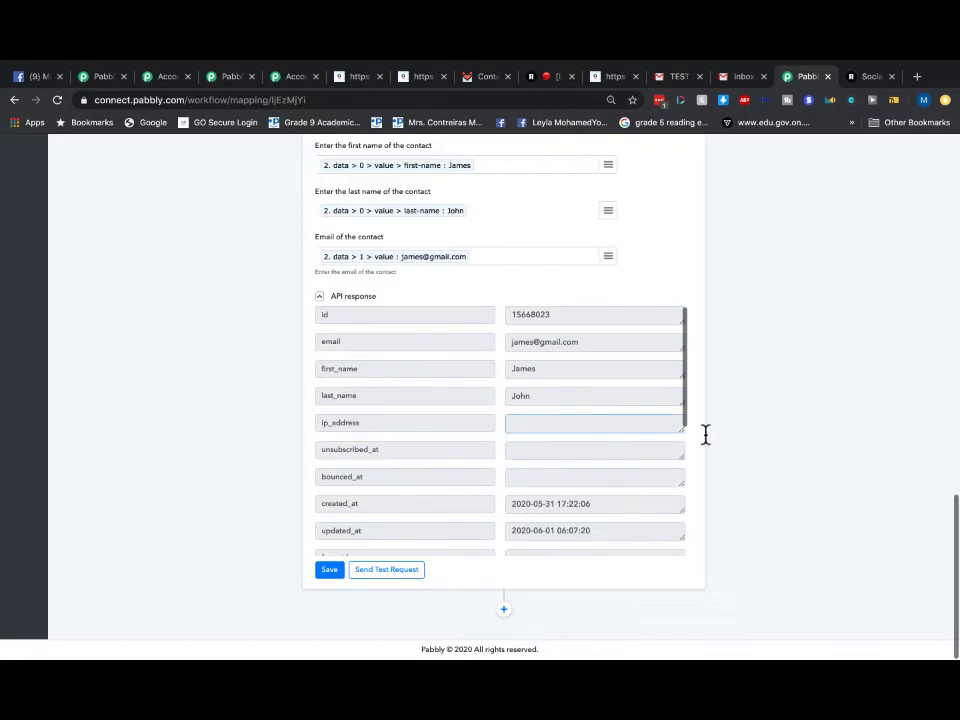
double_click(469, 423)
click(480, 430)
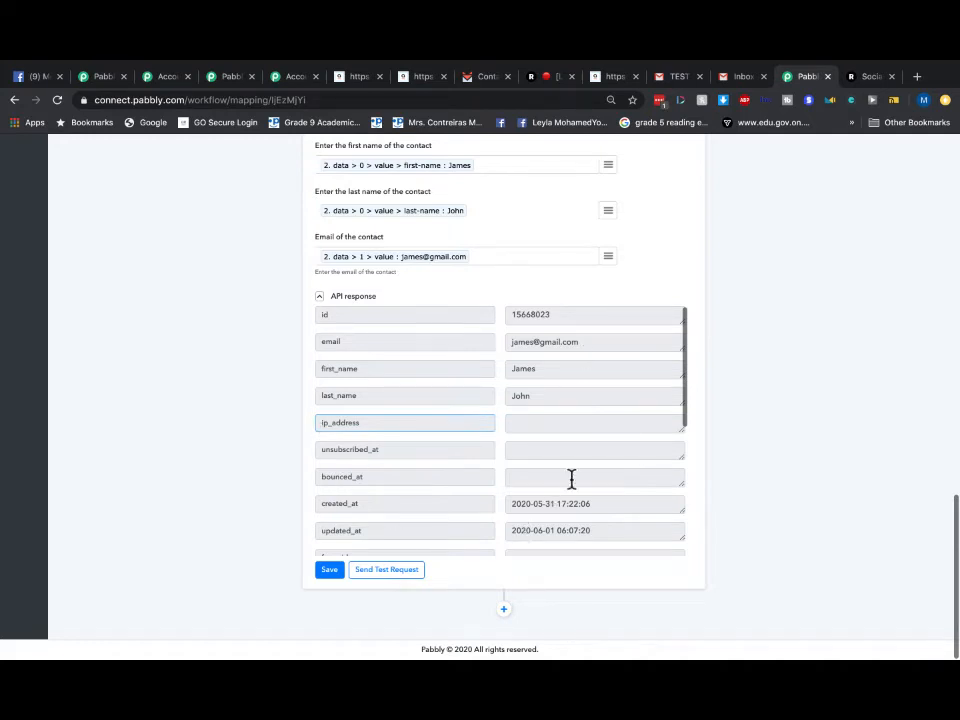
scroll(675, 568, up, 15)
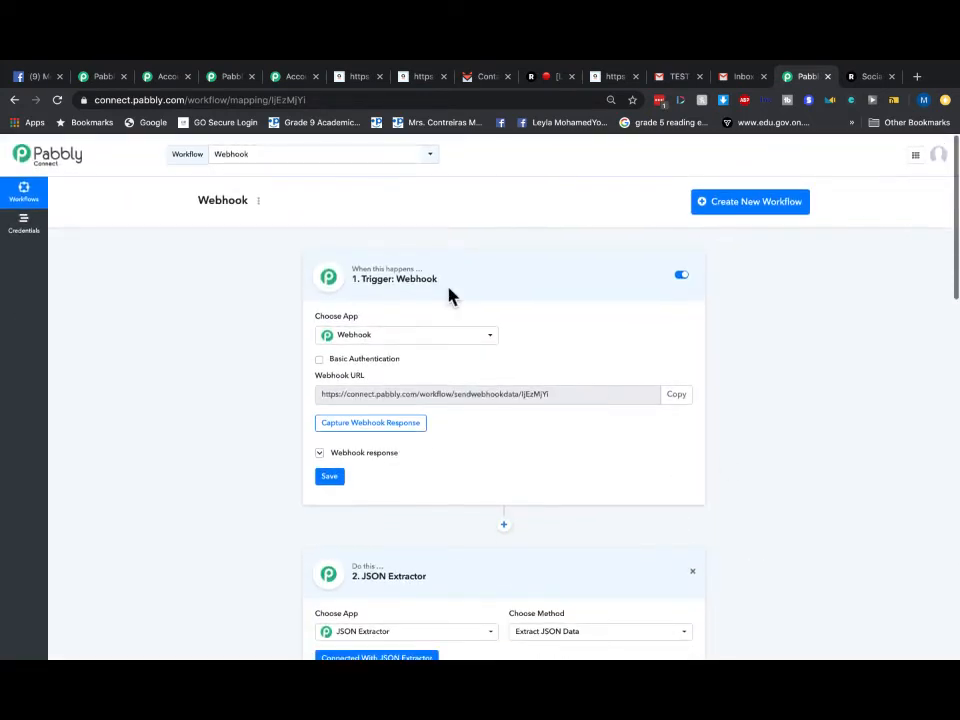
- Return from the TEST email to the inbox, check the second account's Primary tab, then open SendFox contacts
click(672, 78)
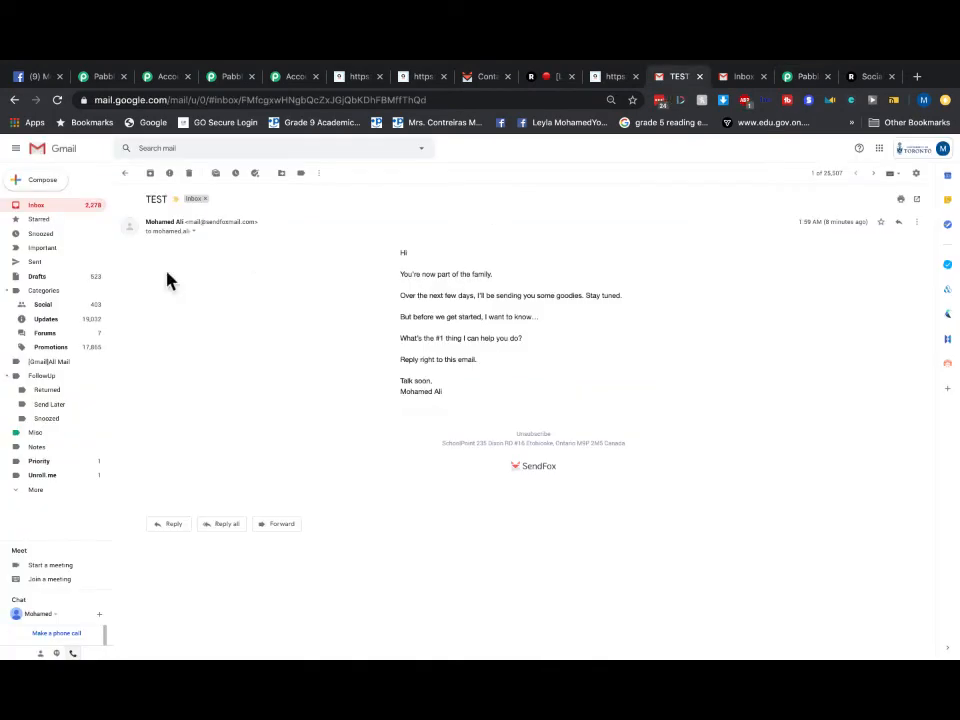
click(33, 208)
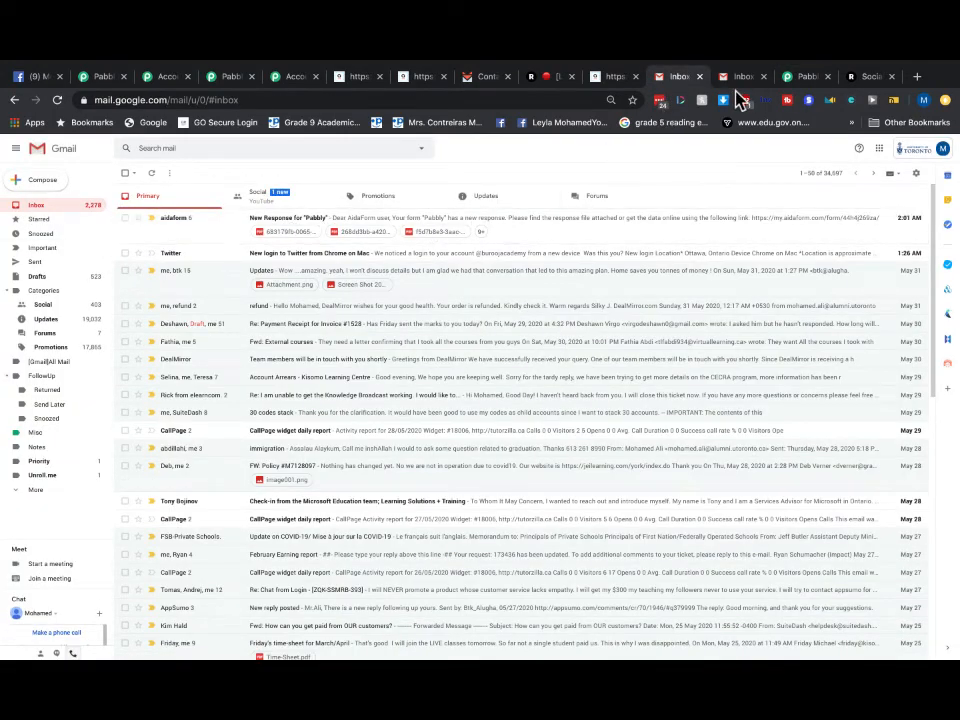
click(740, 78)
click(145, 200)
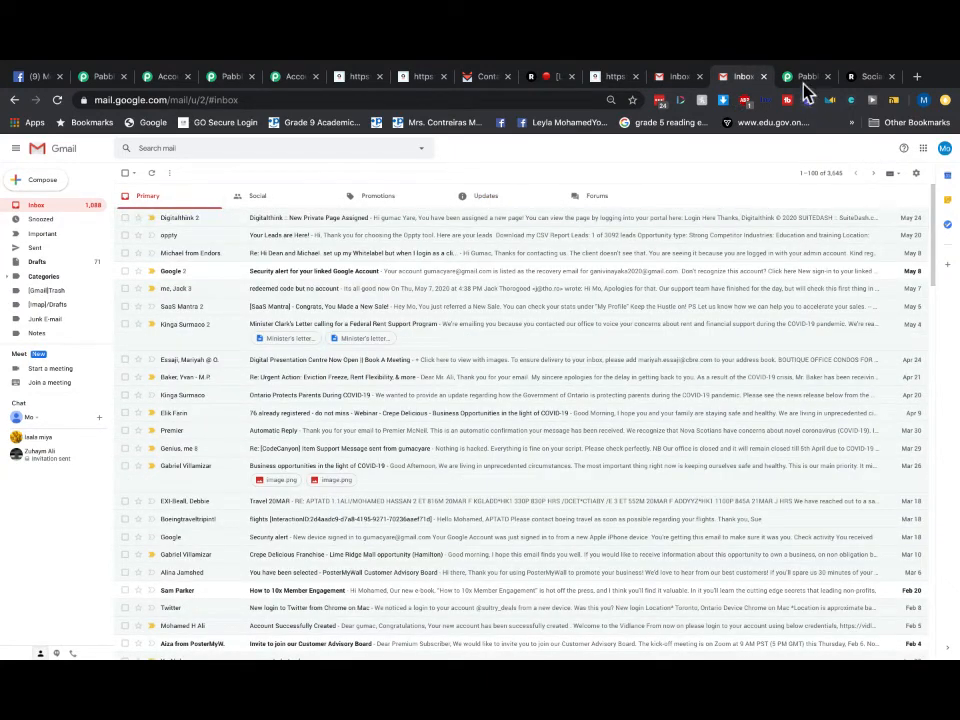
click(487, 78)
- Review the SendFox dashboard's contact stats and New Signups chart, showing 2 total contacts
click(263, 164)
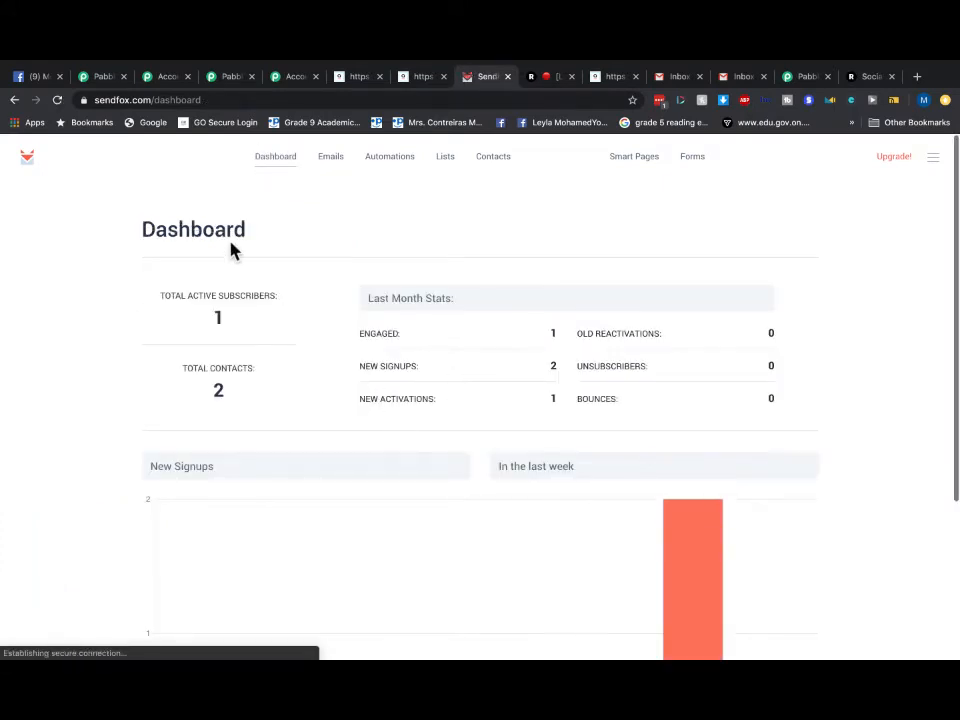
scroll(289, 368, up, 3)
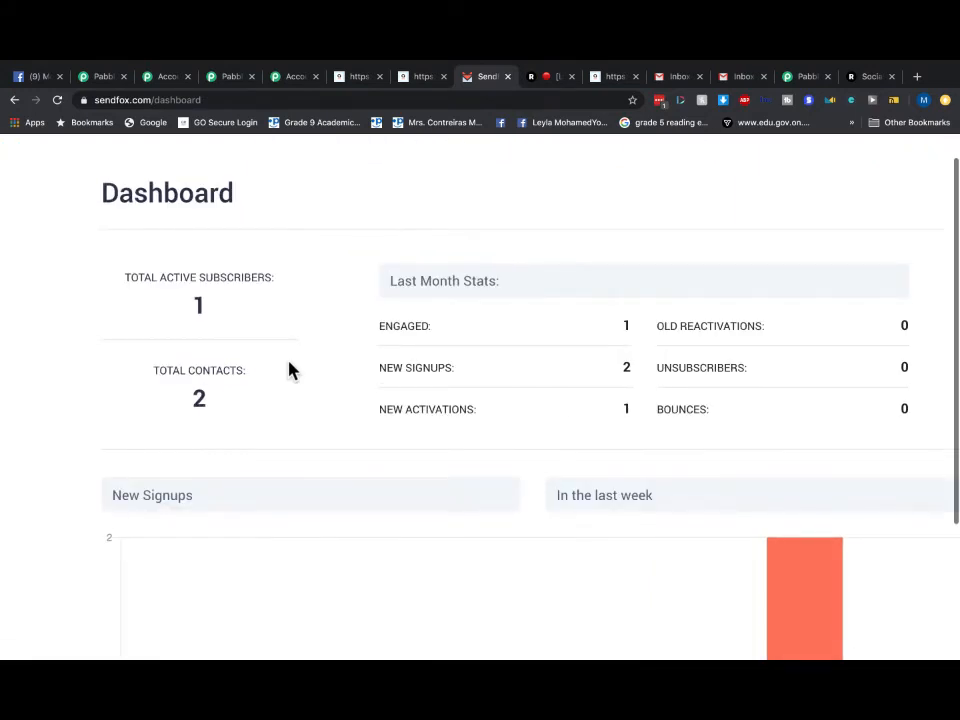
scroll(289, 368, down, 3)
scroll(547, 452, down, 5)
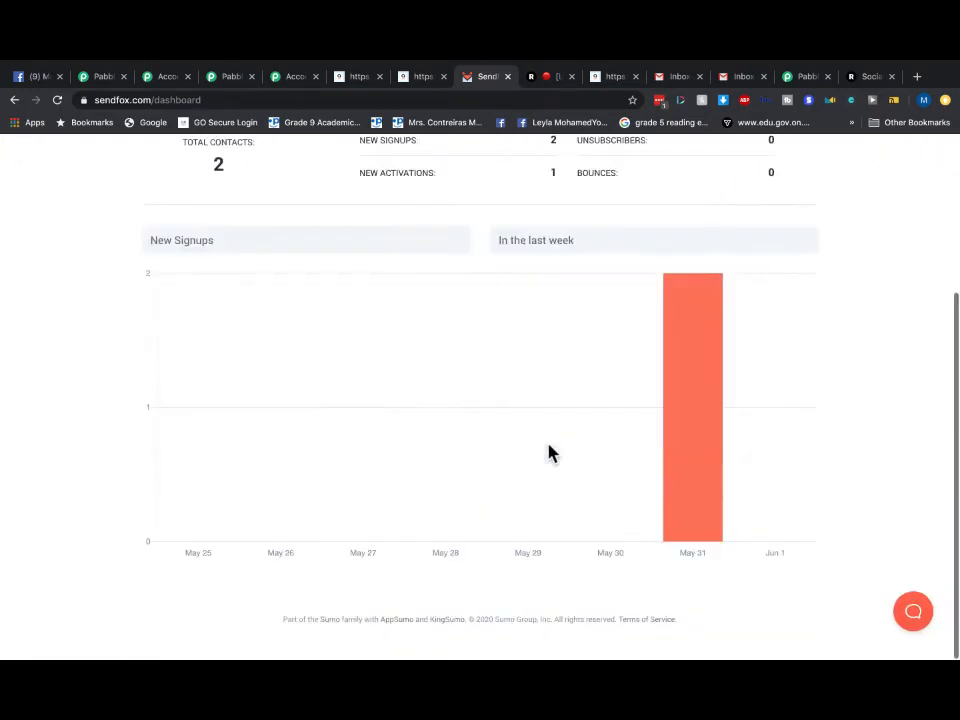
scroll(533, 259, up, 5)
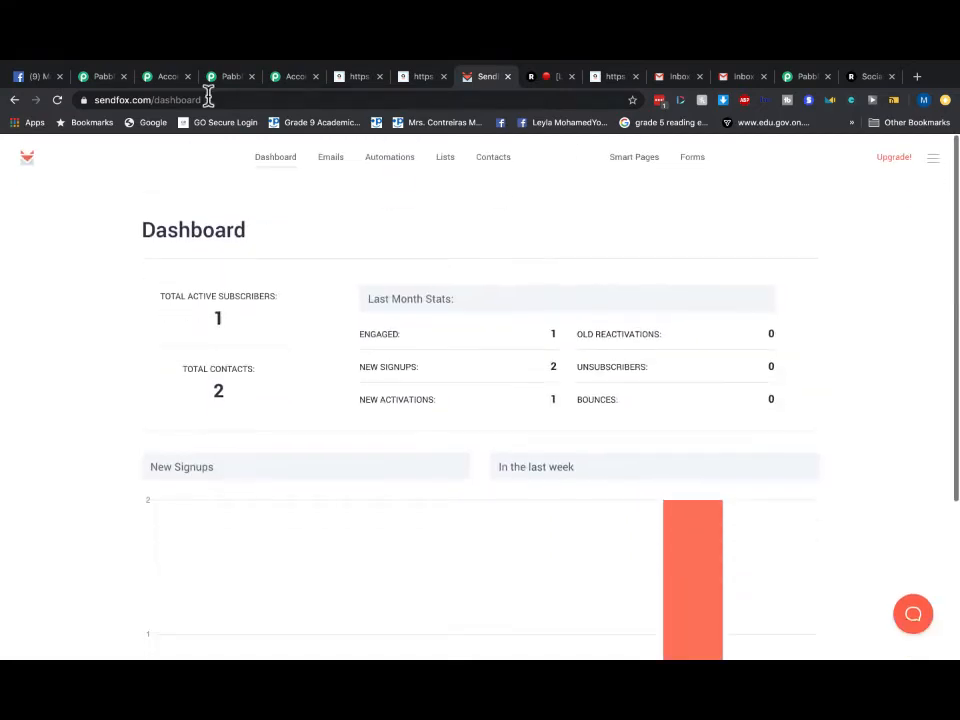
- Reload the Gmail inbox and check the Updates, then Promotions, tabs for the TEST welcome email
click(681, 80)
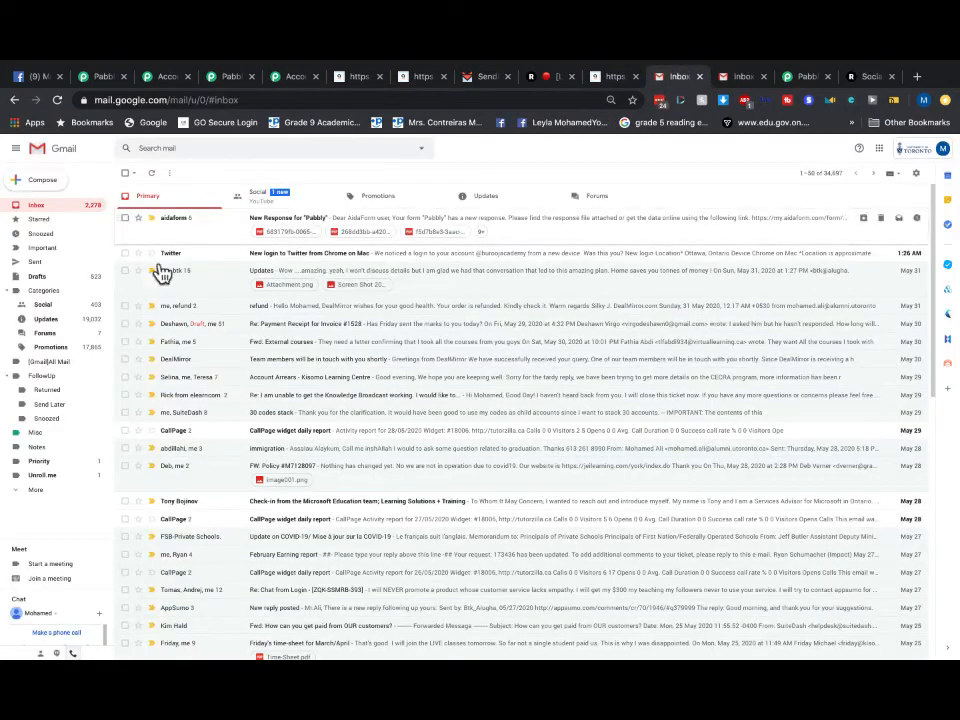
click(38, 208)
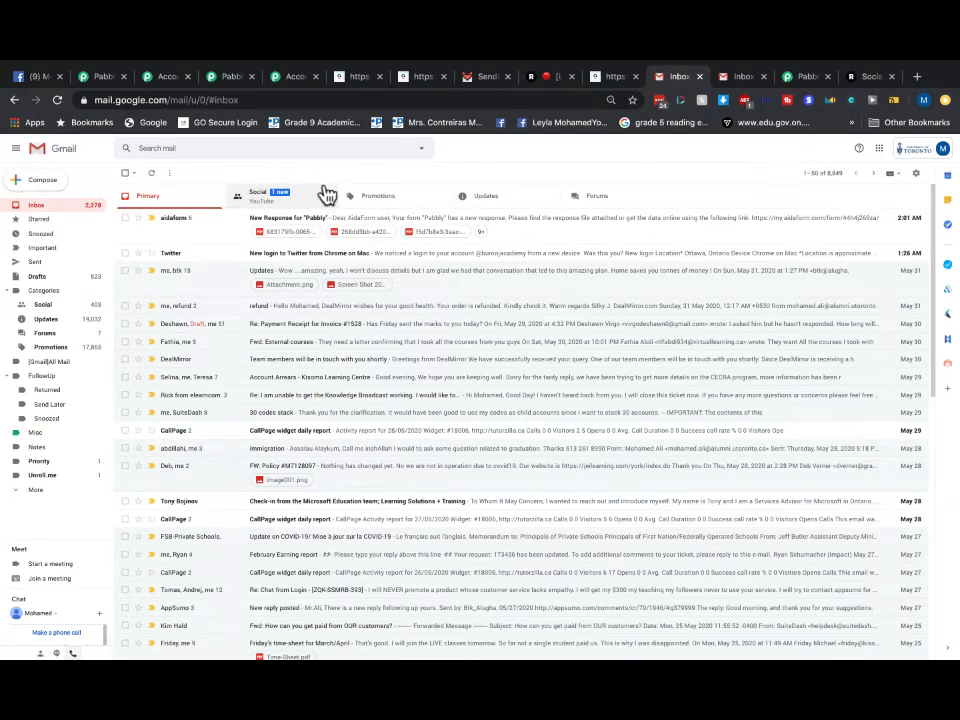
click(483, 197)
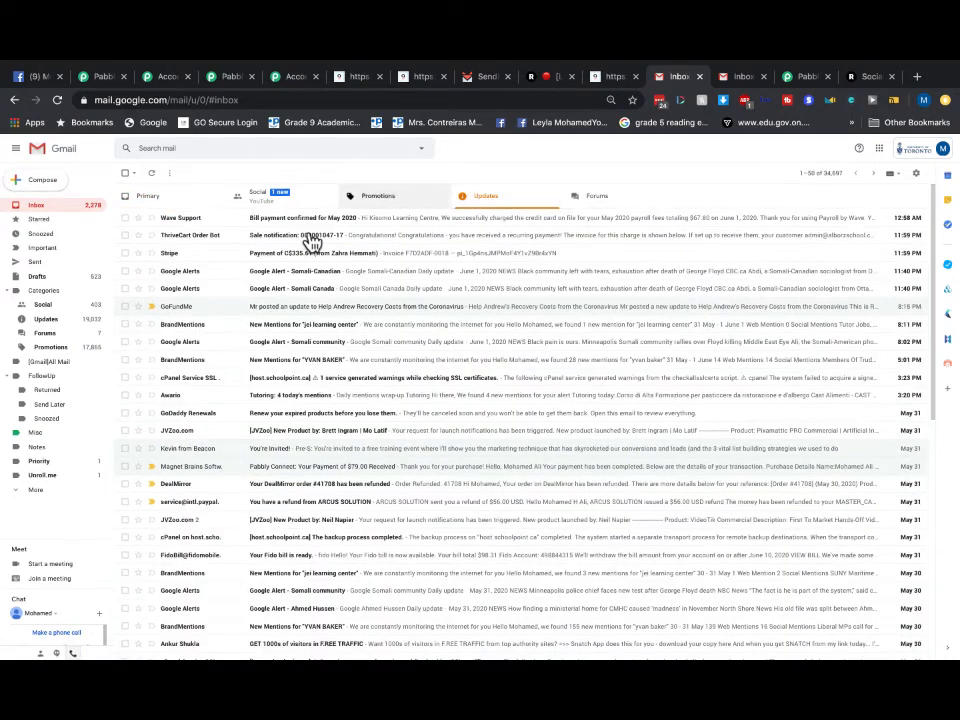
click(377, 197)
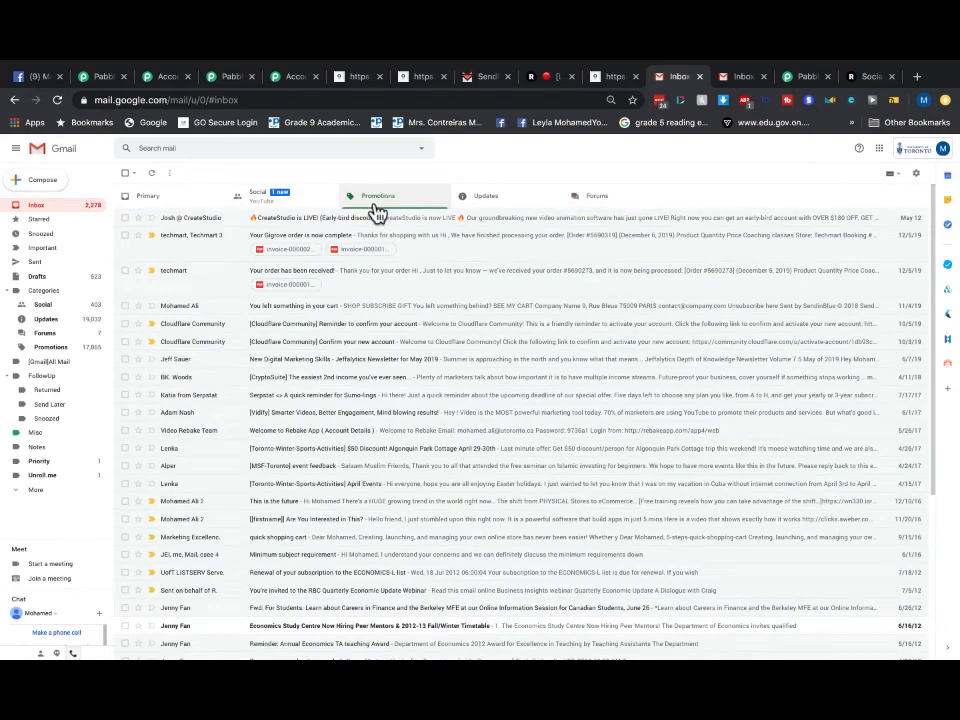
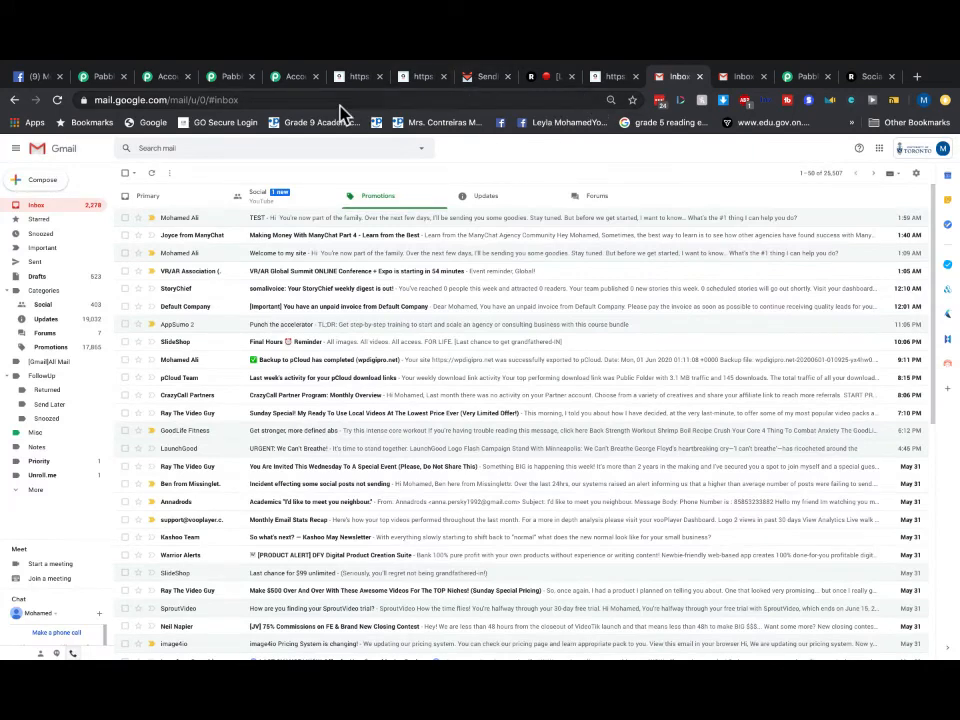
- Switch to the AidaForm tab showing the 'Success! We've received your submission' page
click(358, 77)
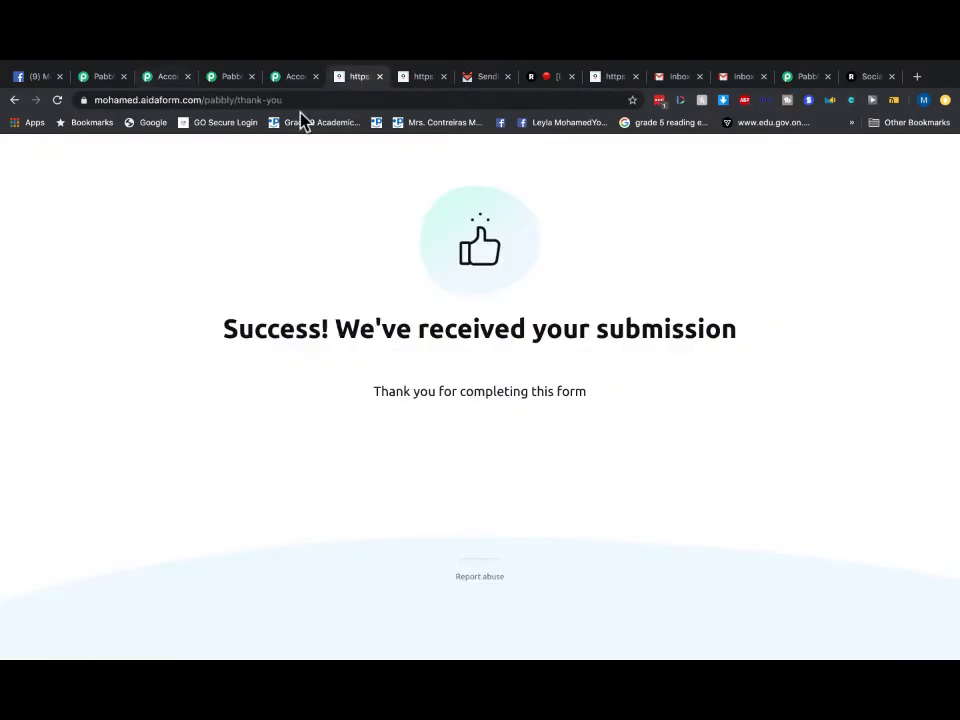
- Go back to the blank AidaForm form and submit a new entry with first name, last name and email
click(14, 101)
click(324, 234)
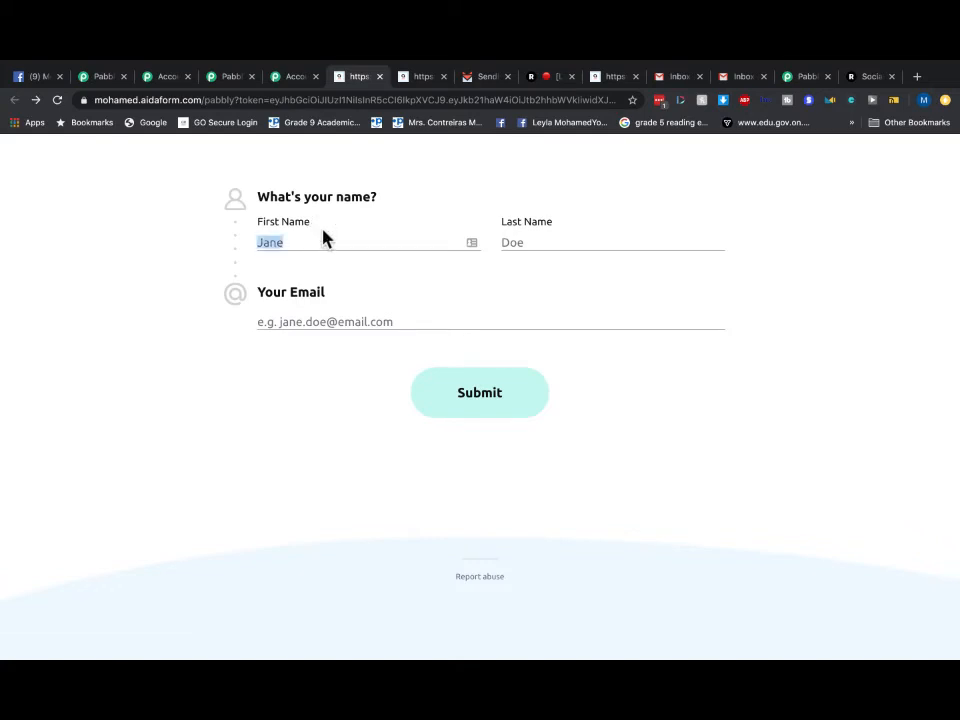
click(267, 247)
text(A)
click(550, 243)
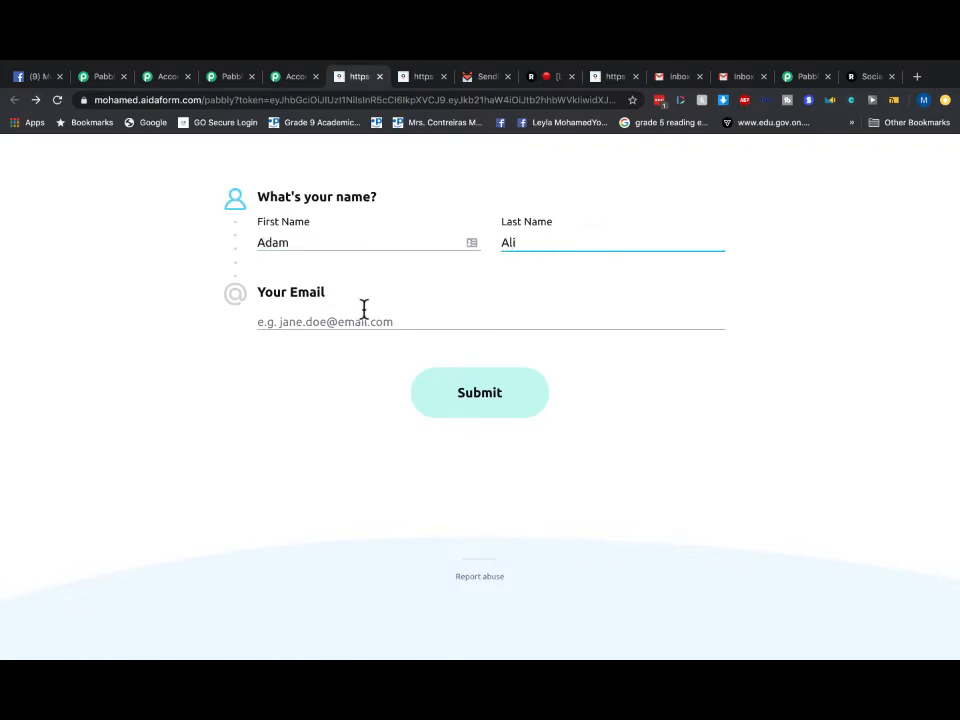
click(306, 326)
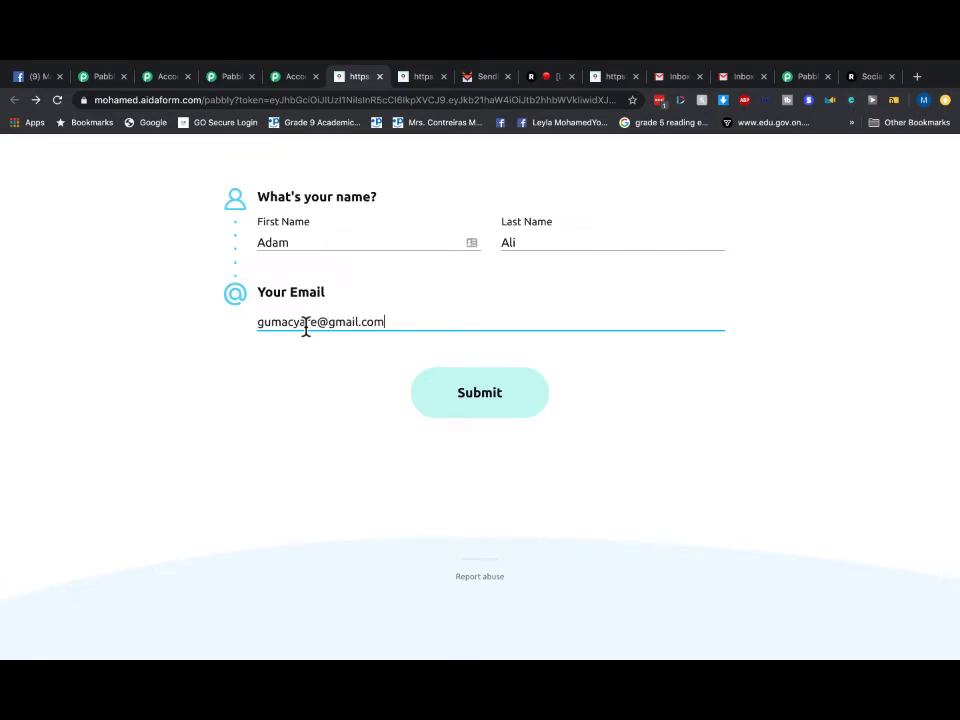
click(450, 394)
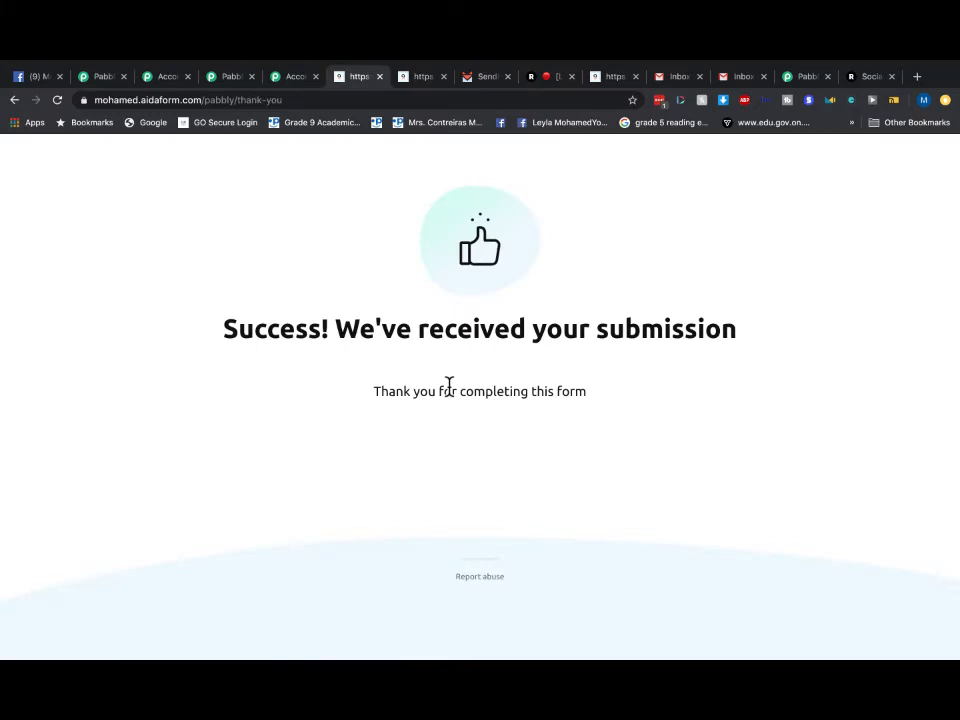
click(677, 80)
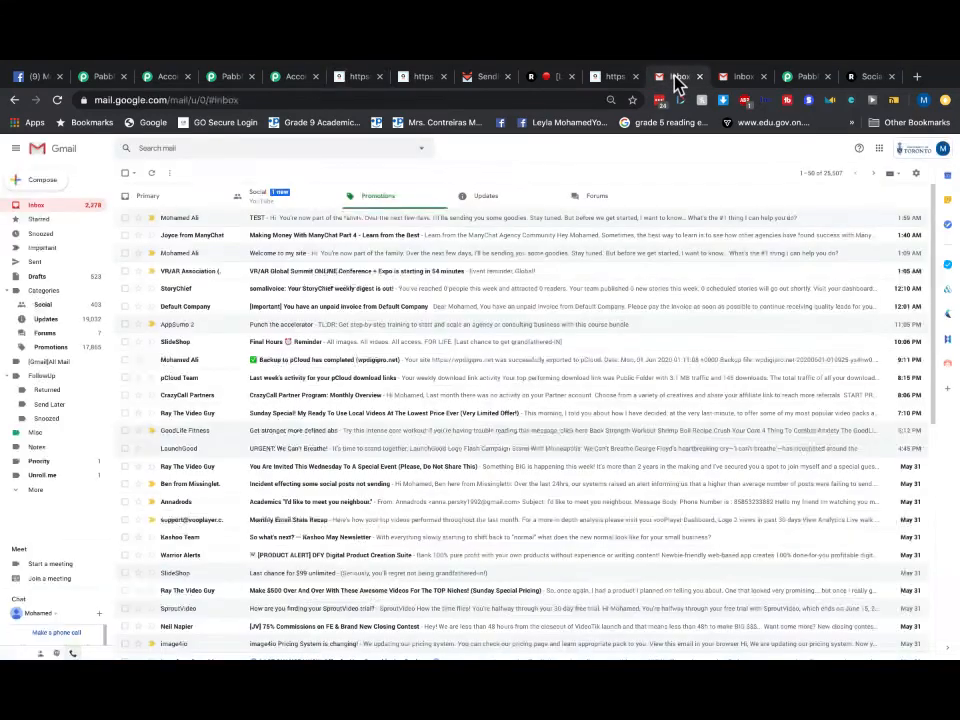
- Check SendFox's Dashboard, Emails and Automations pages, confirming 2 contacts and 1 active subscriber
click(480, 79)
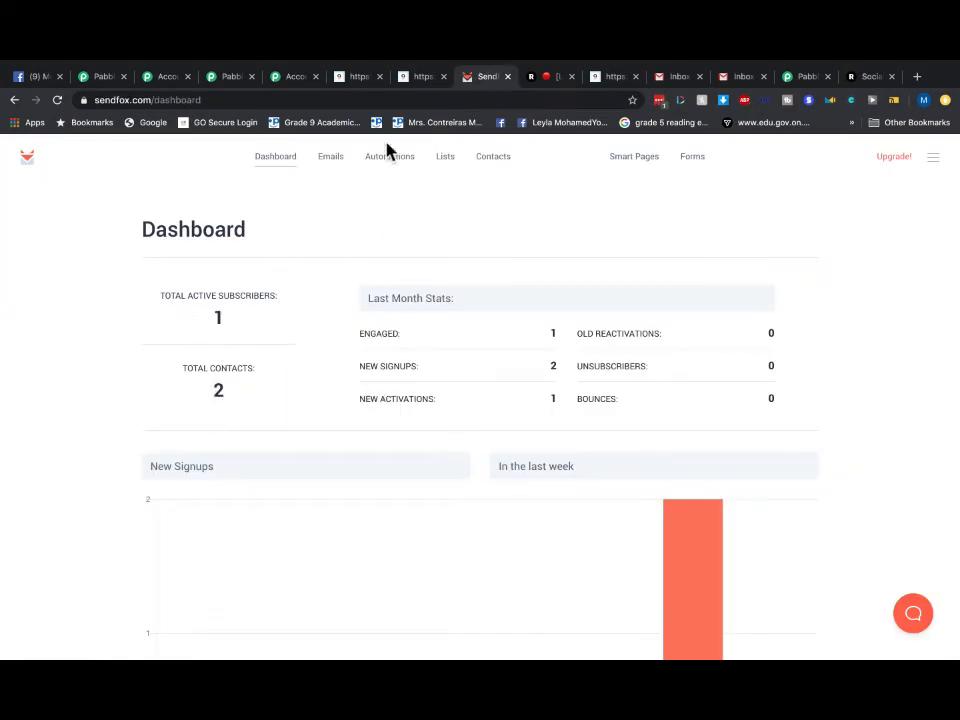
click(276, 166)
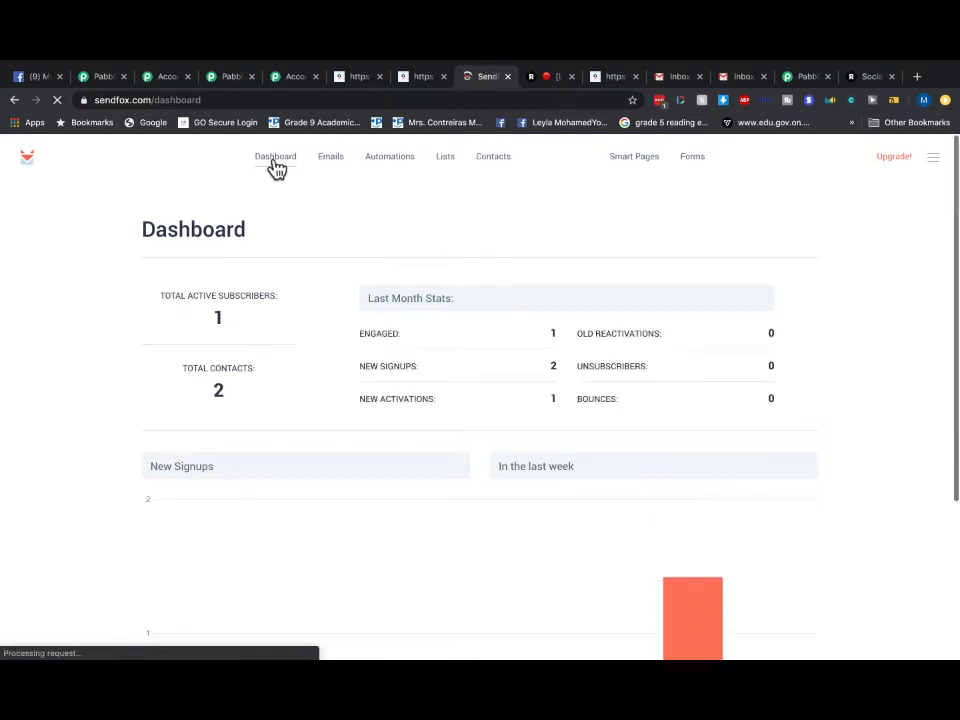
click(341, 163)
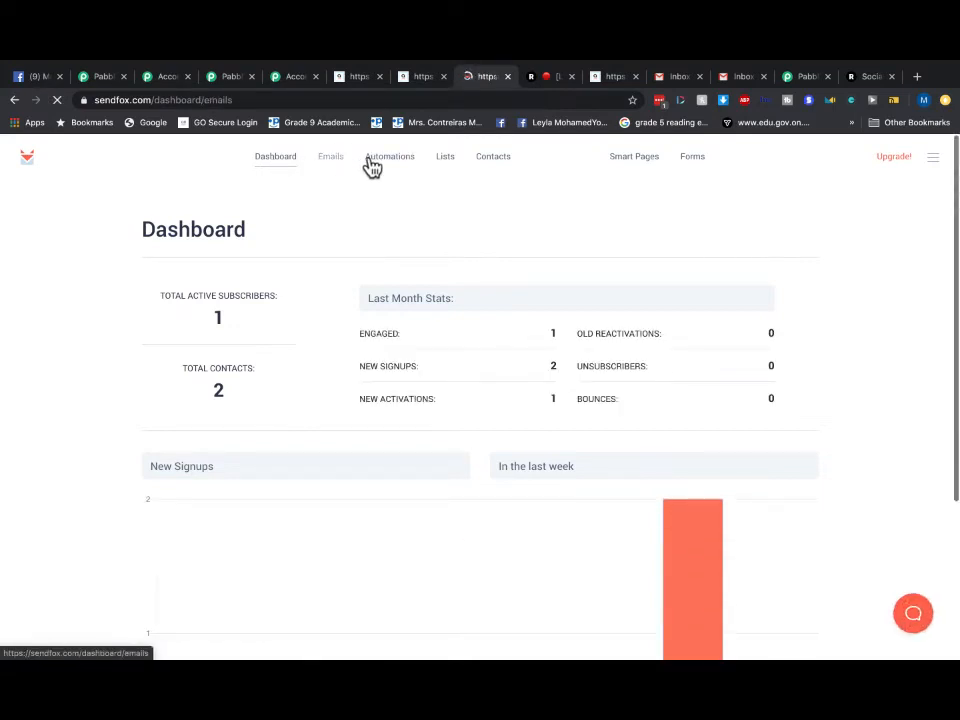
click(391, 166)
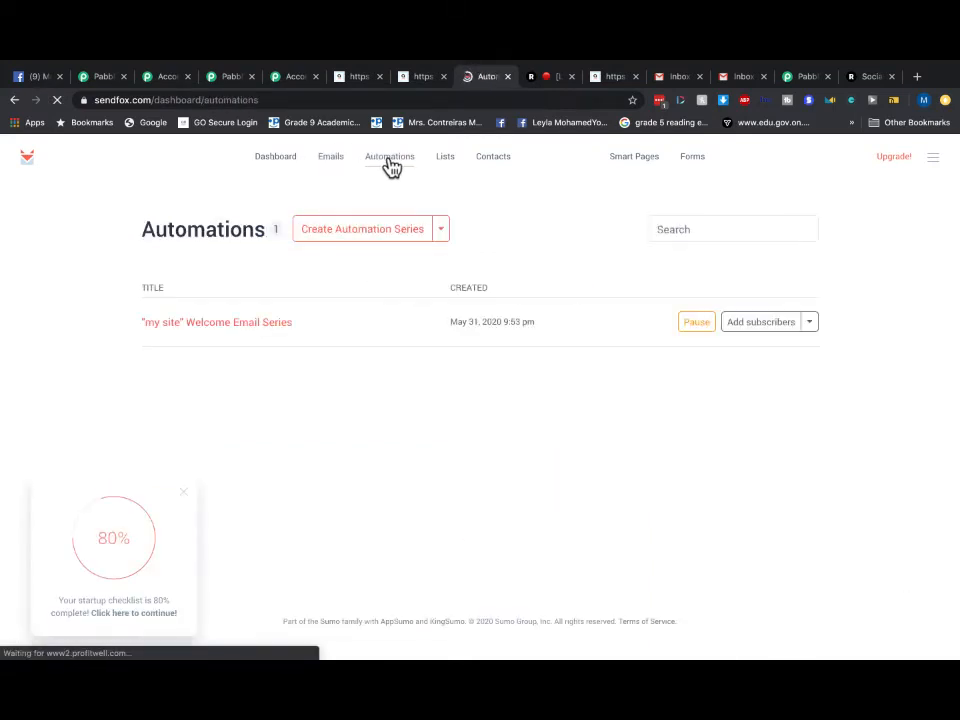
click(274, 160)
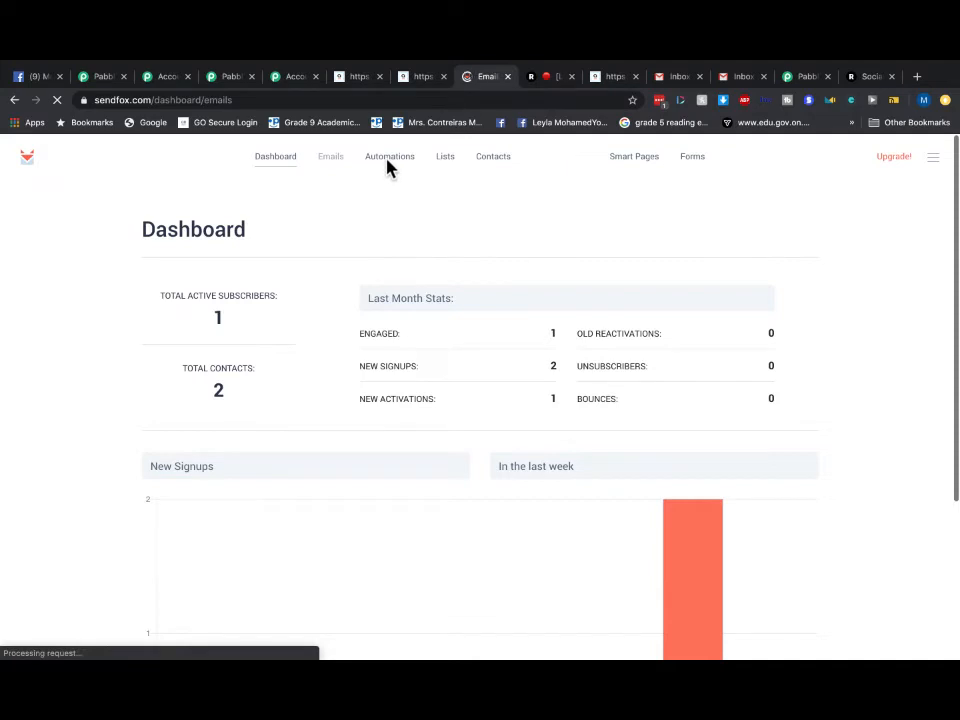
click(389, 162)
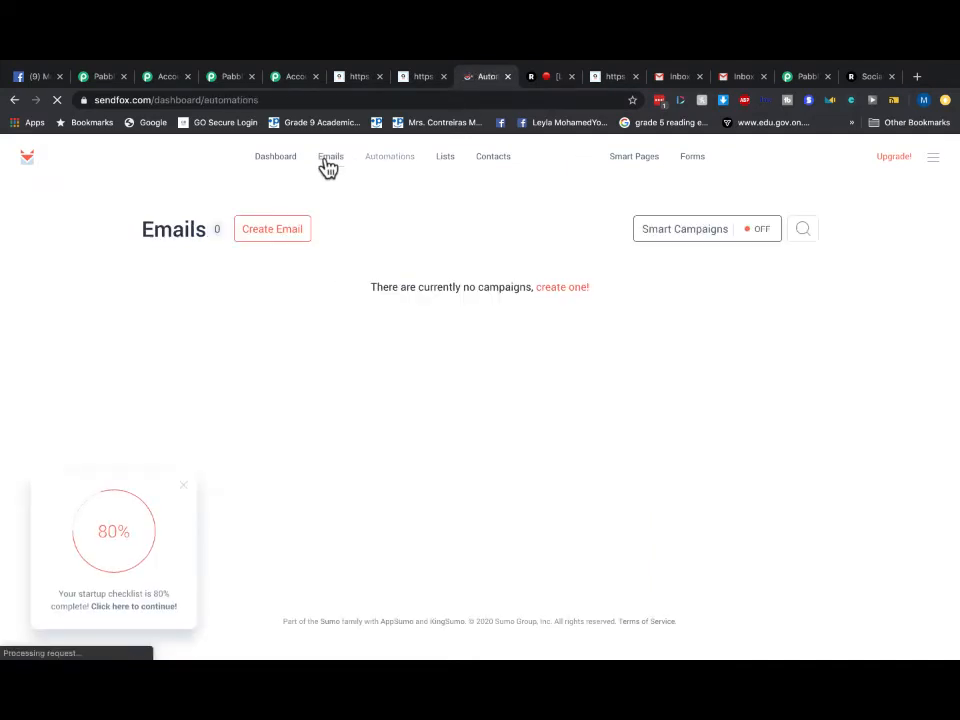
click(325, 166)
click(280, 166)
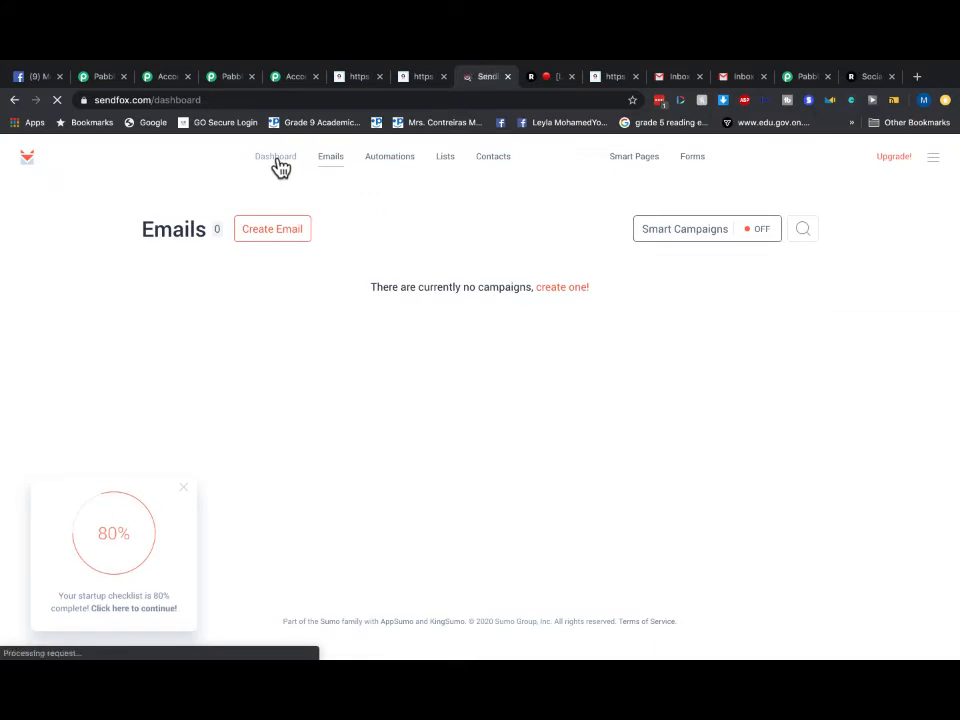
click(744, 78)
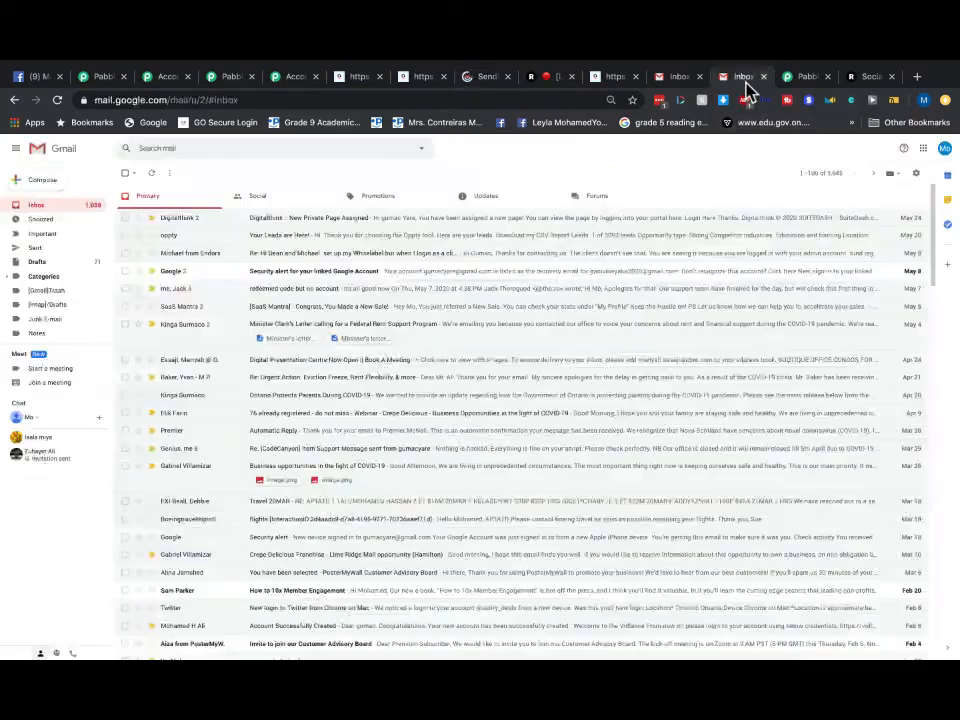
- Flip between Gmail's Updates and Promotions categories, then go back to the SendFox dashboard
click(487, 198)
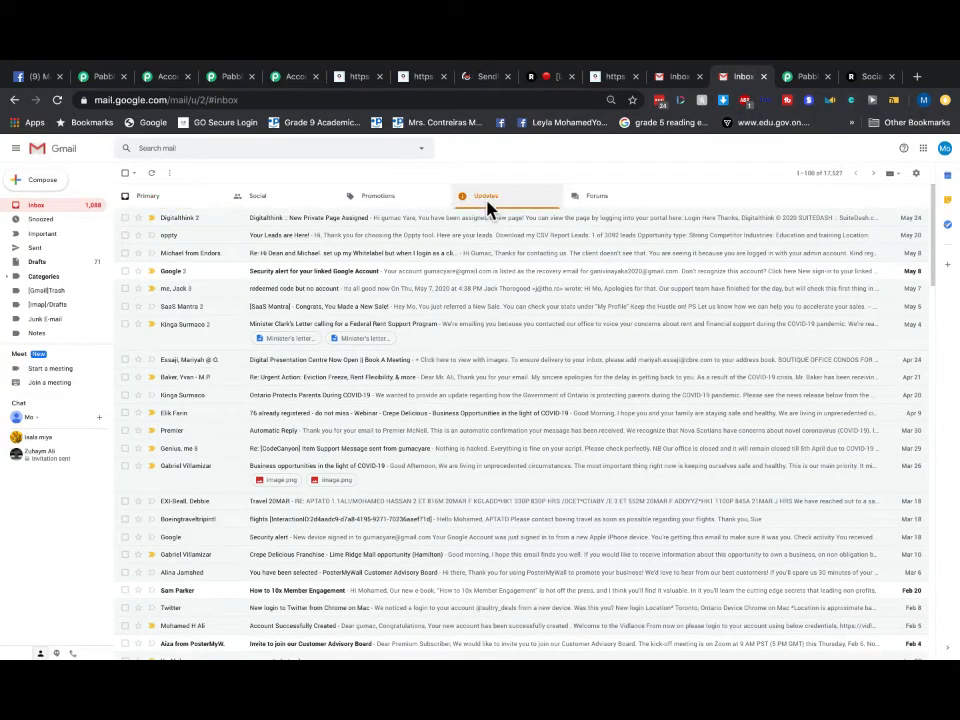
click(397, 204)
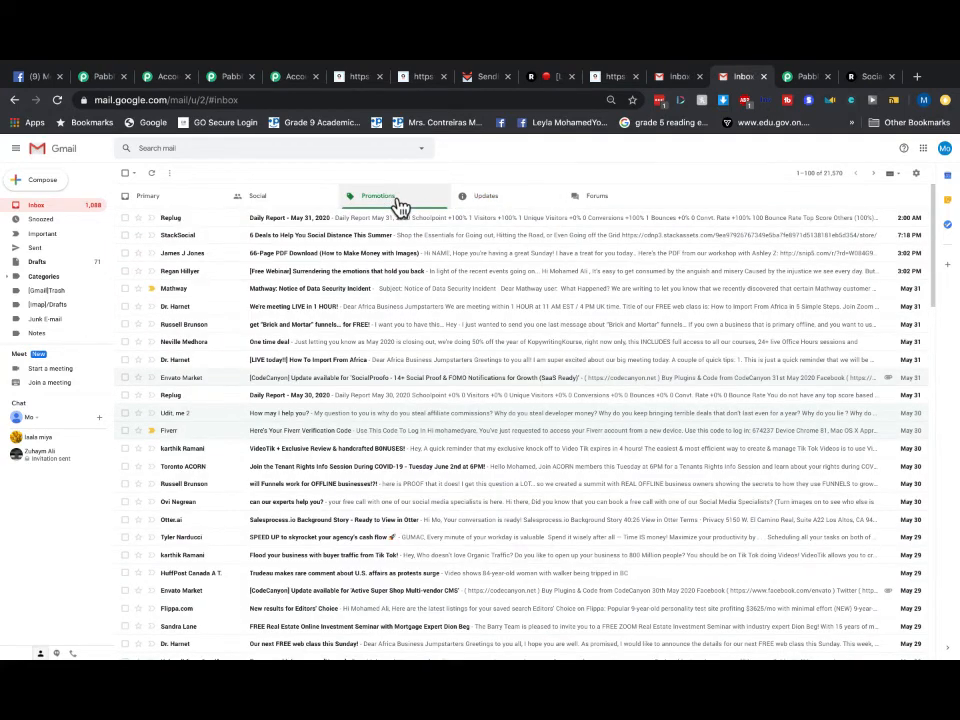
click(480, 200)
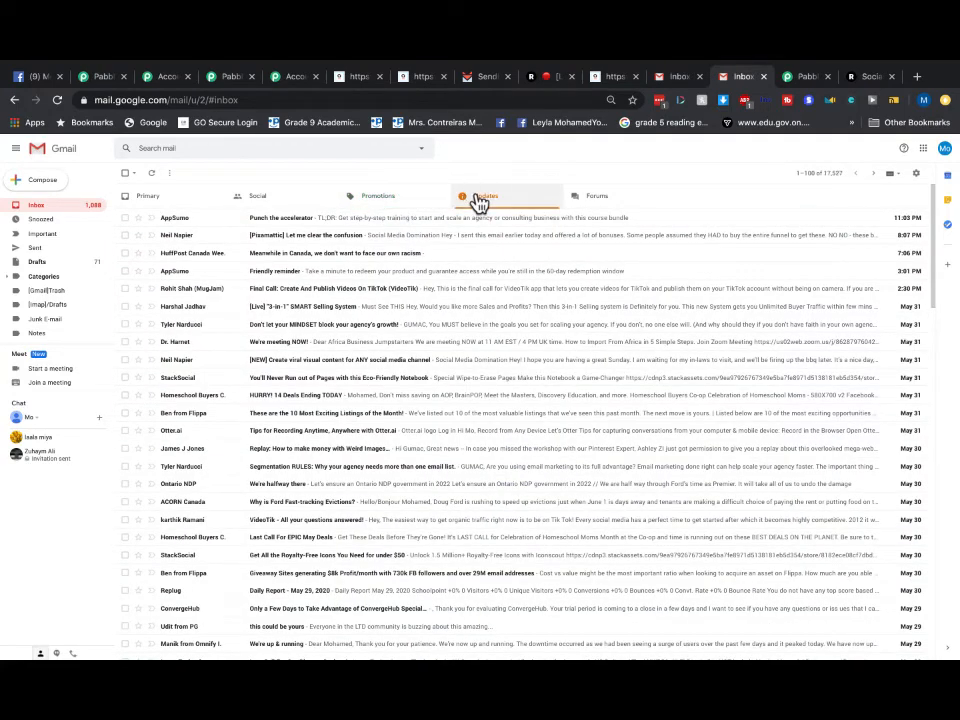
click(398, 199)
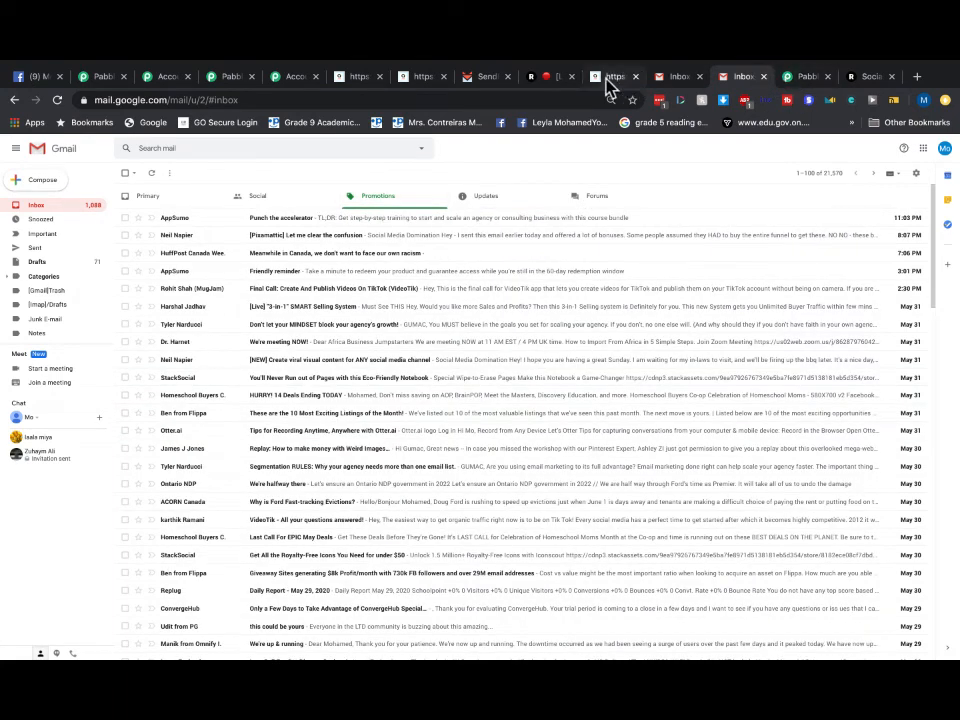
click(485, 77)
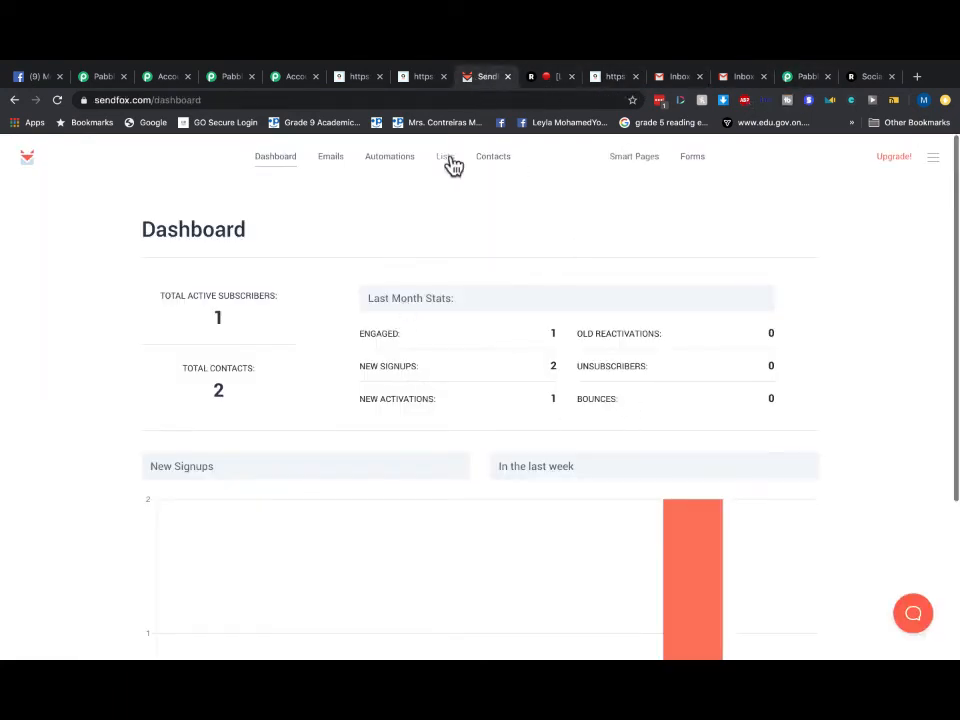
- Delete both contacts from SendFox's Contacts list, leaving the dashboard at 0 contacts and 0 subscribers
click(492, 156)
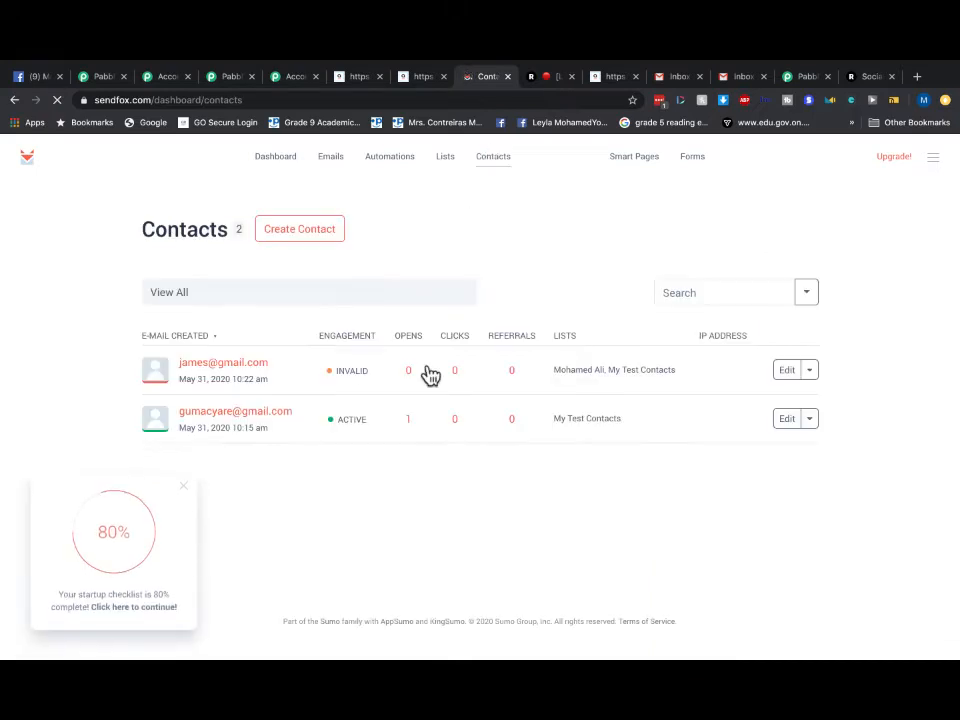
click(810, 420)
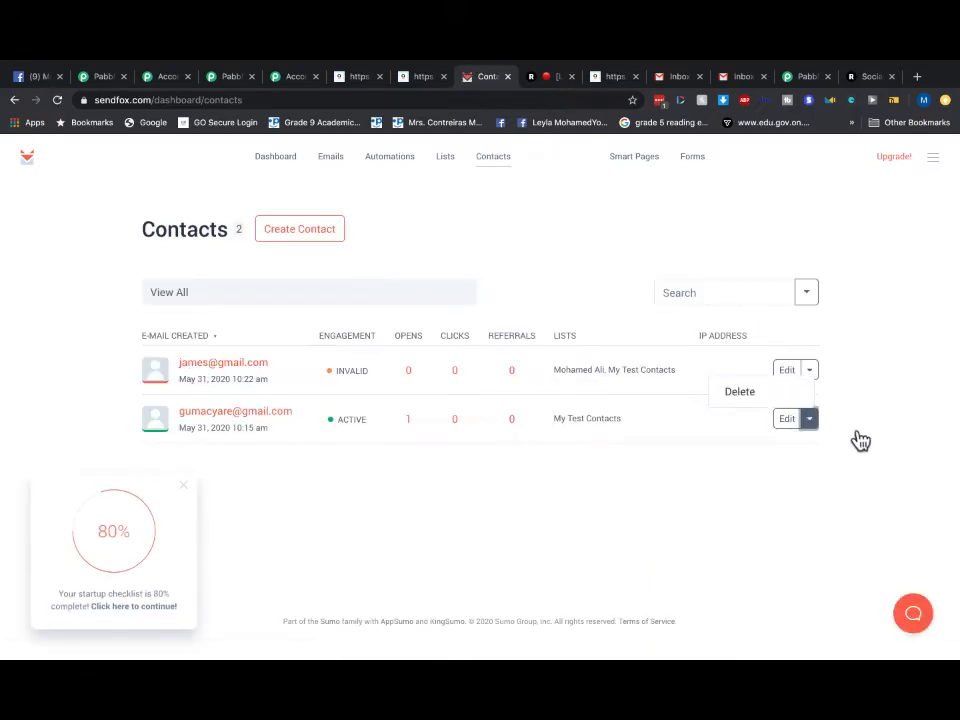
click(810, 420)
click(809, 370)
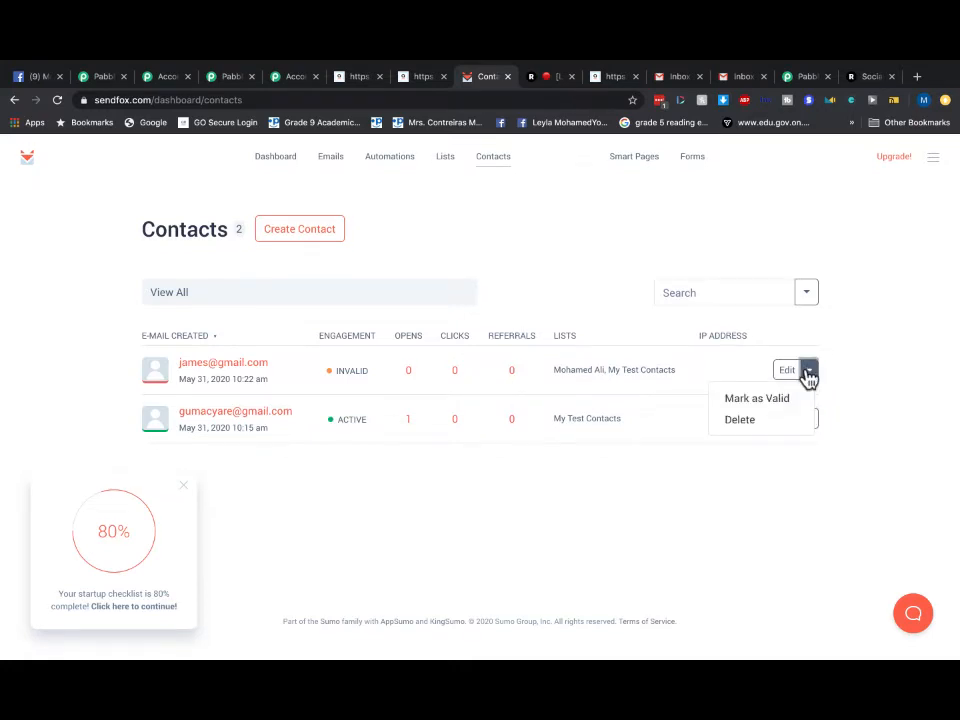
click(745, 420)
click(597, 174)
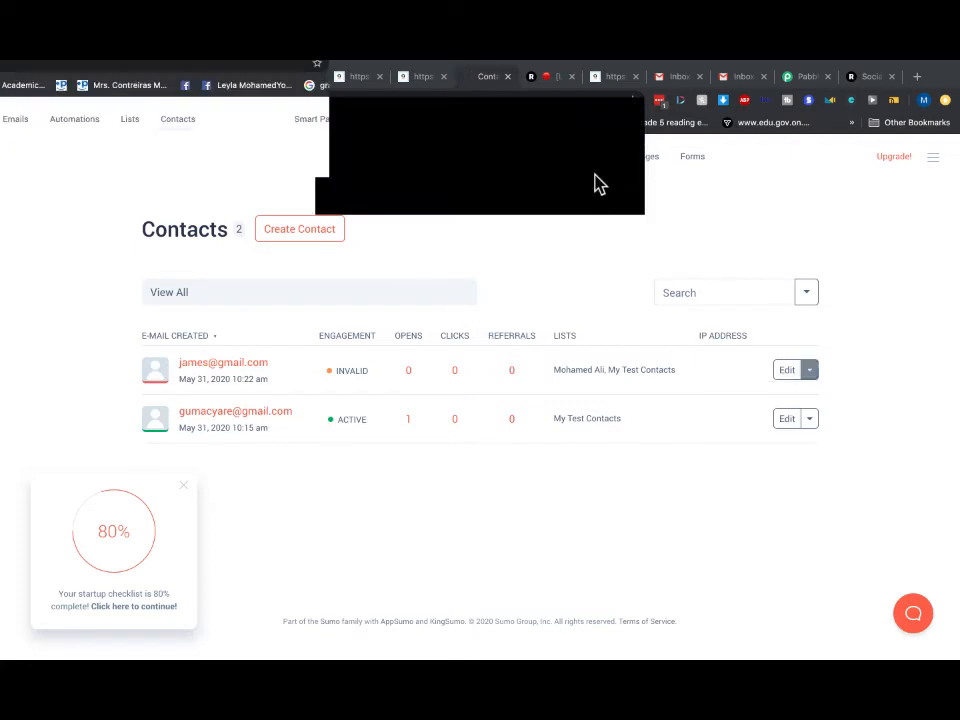
click(809, 370)
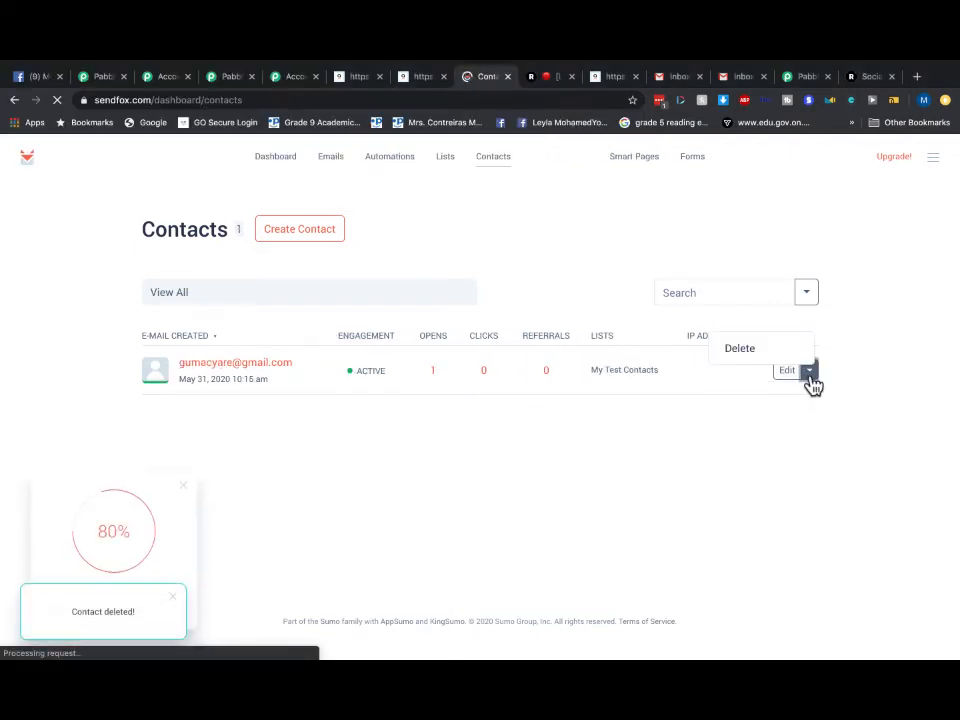
click(738, 350)
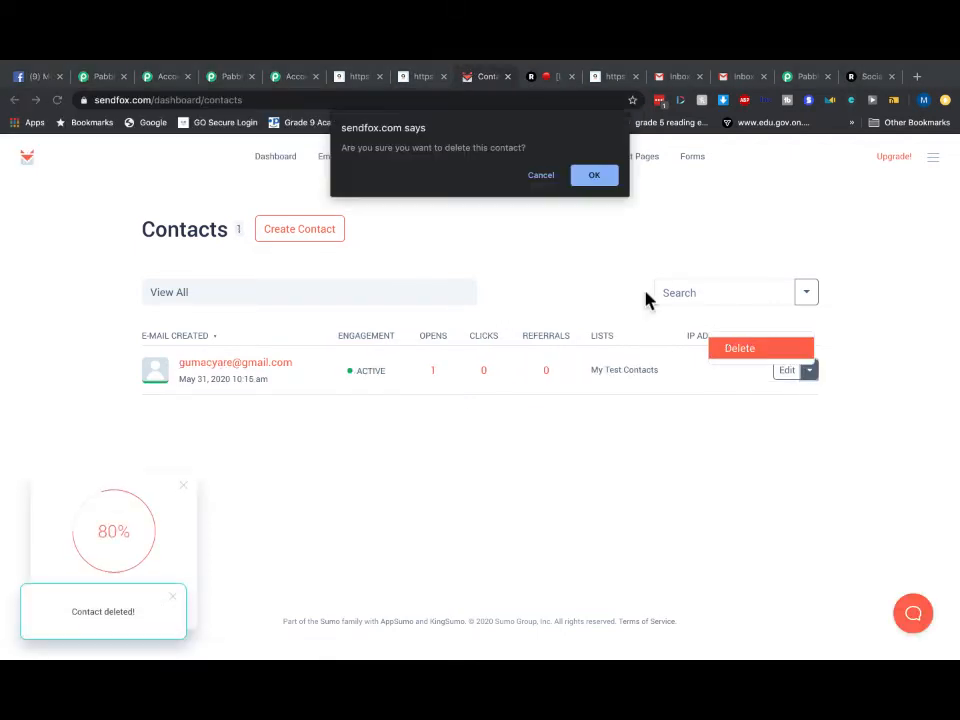
click(600, 180)
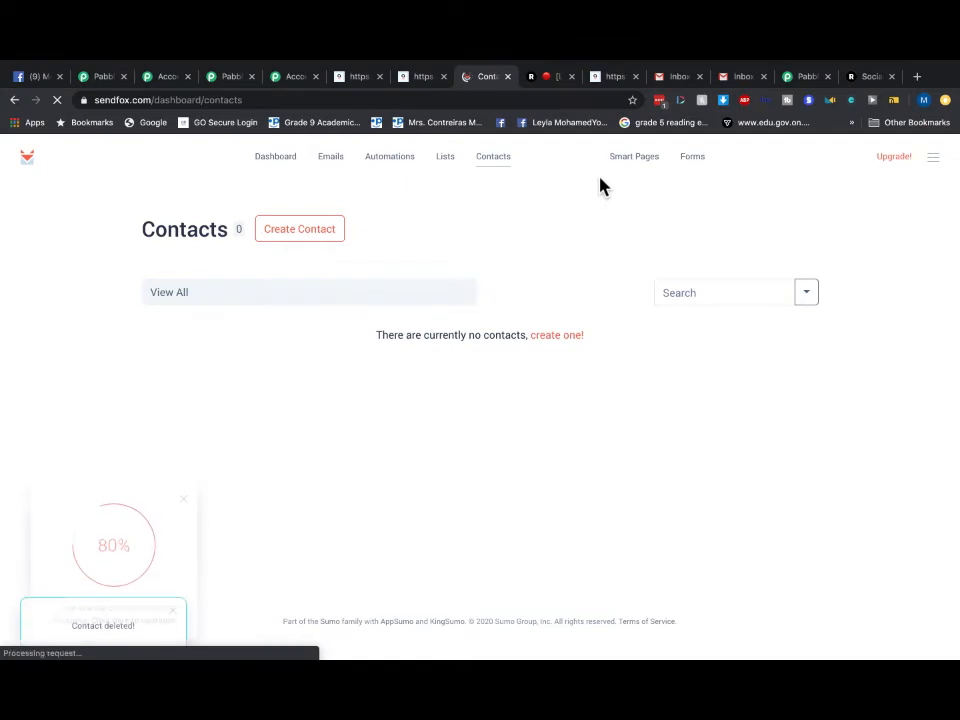
click(282, 156)
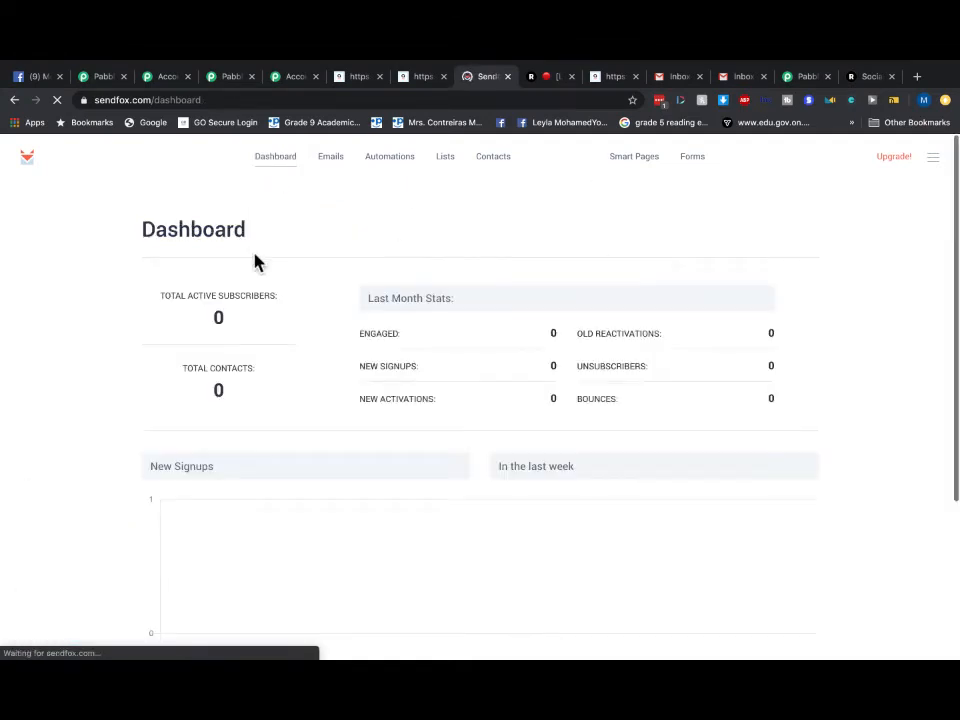
click(808, 76)
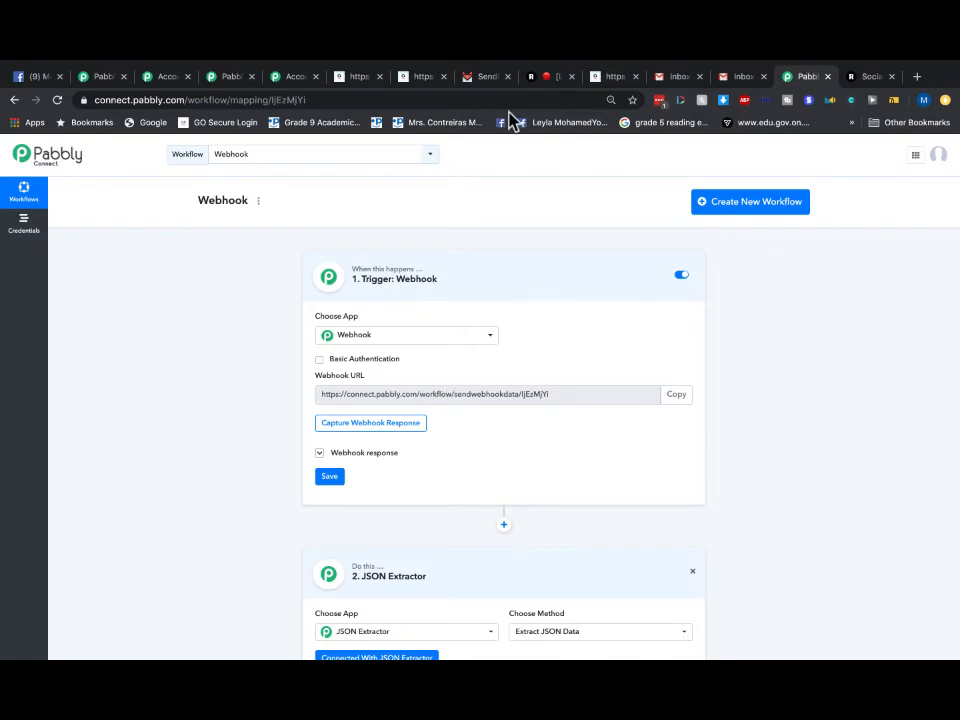
- Return to the blank AidaForm form and submit a test entry with first name, last name and email address
click(425, 78)
click(14, 100)
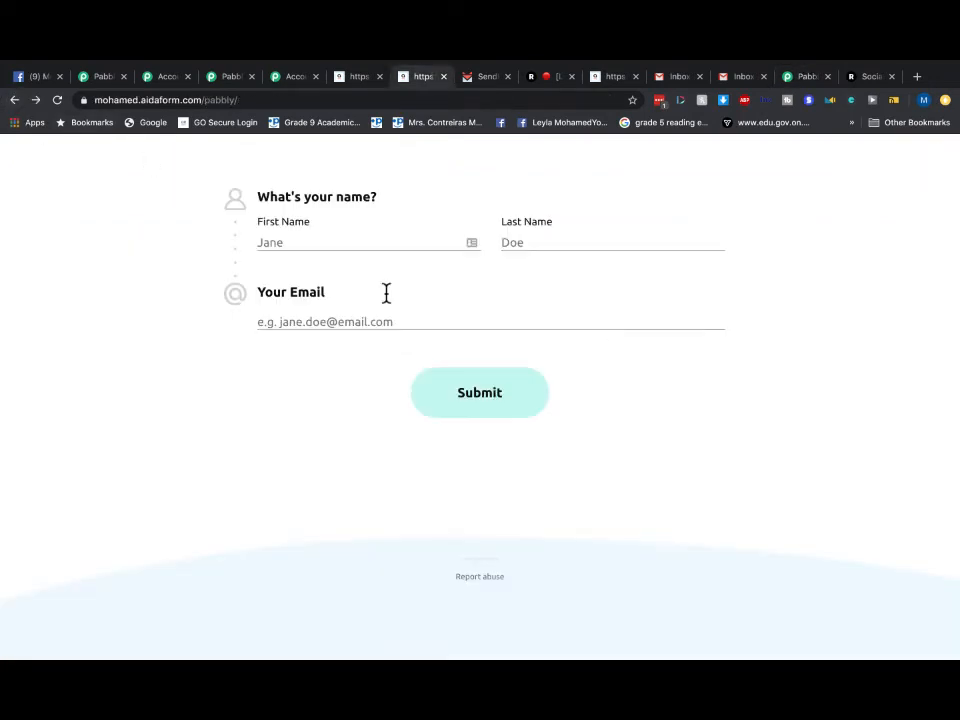
click(315, 246)
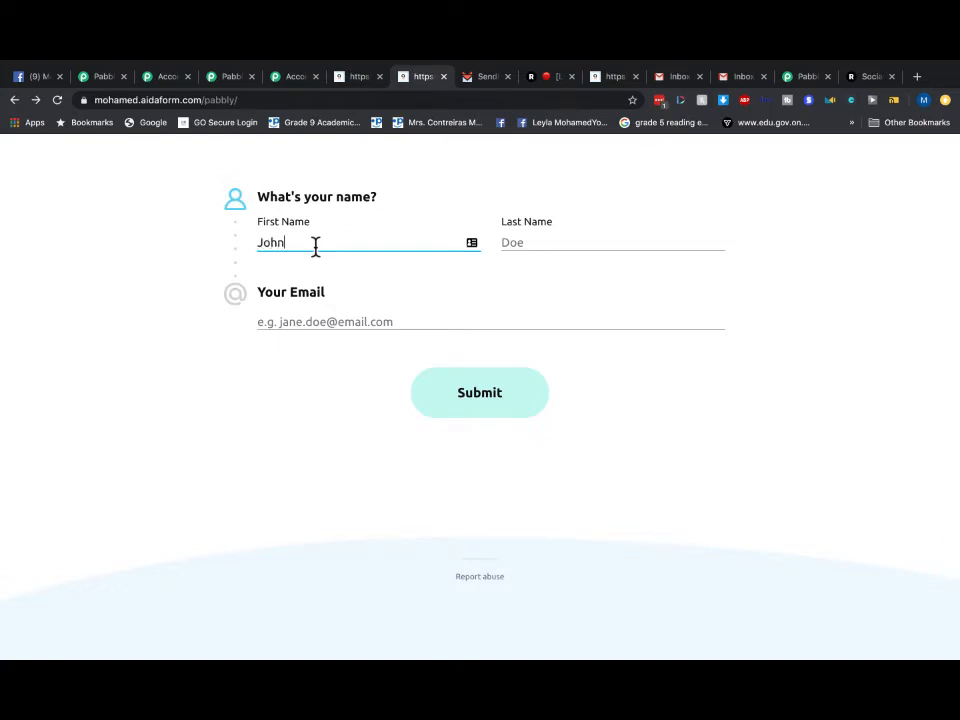
click(537, 245)
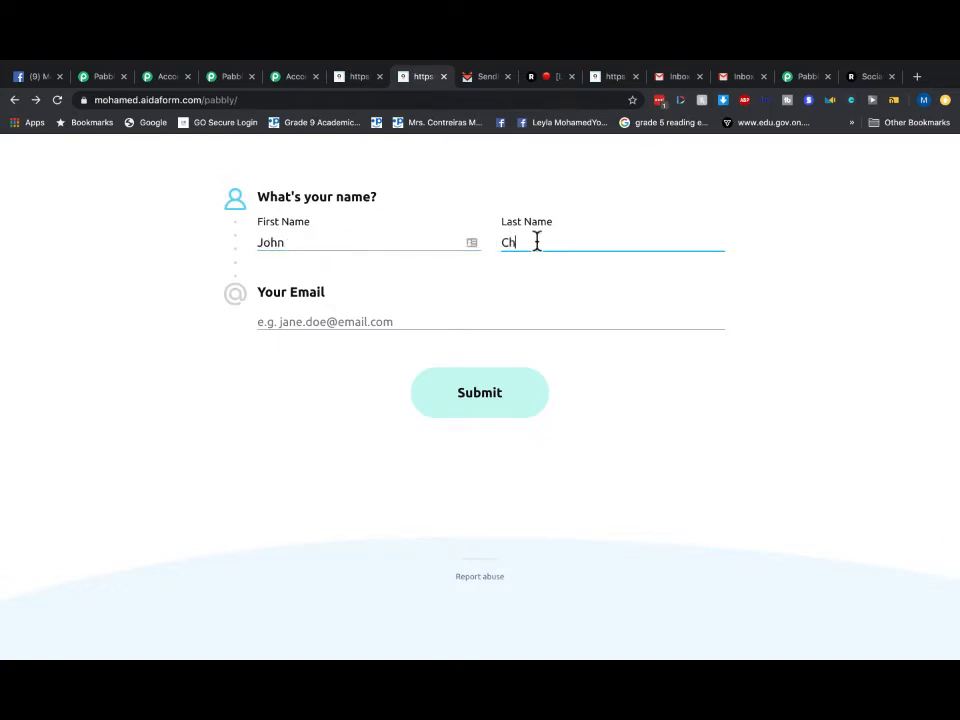
click(401, 322)
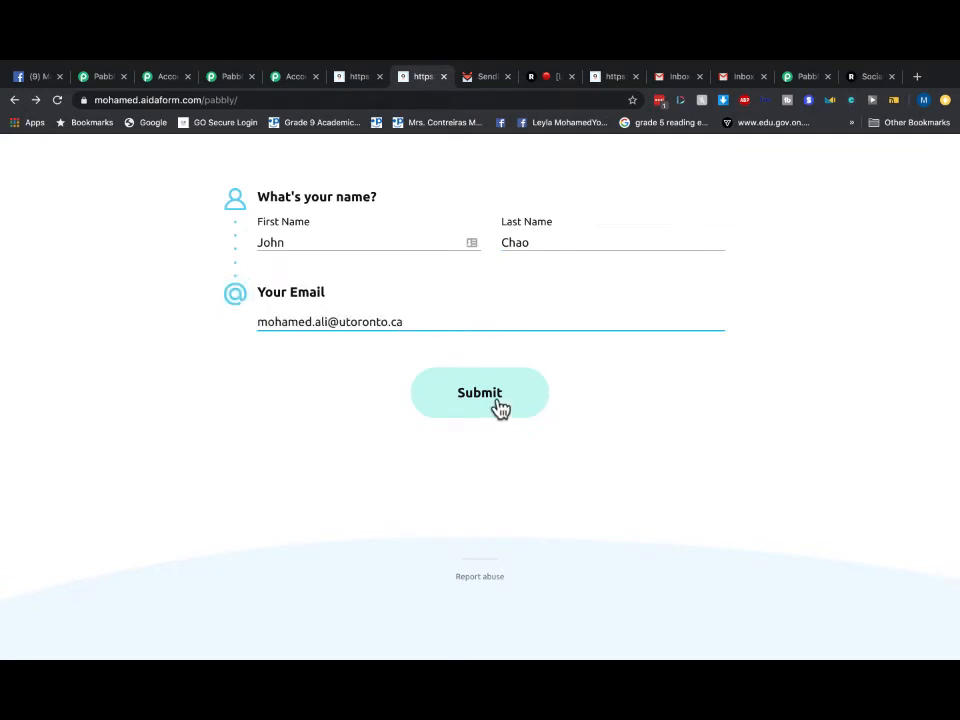
click(465, 400)
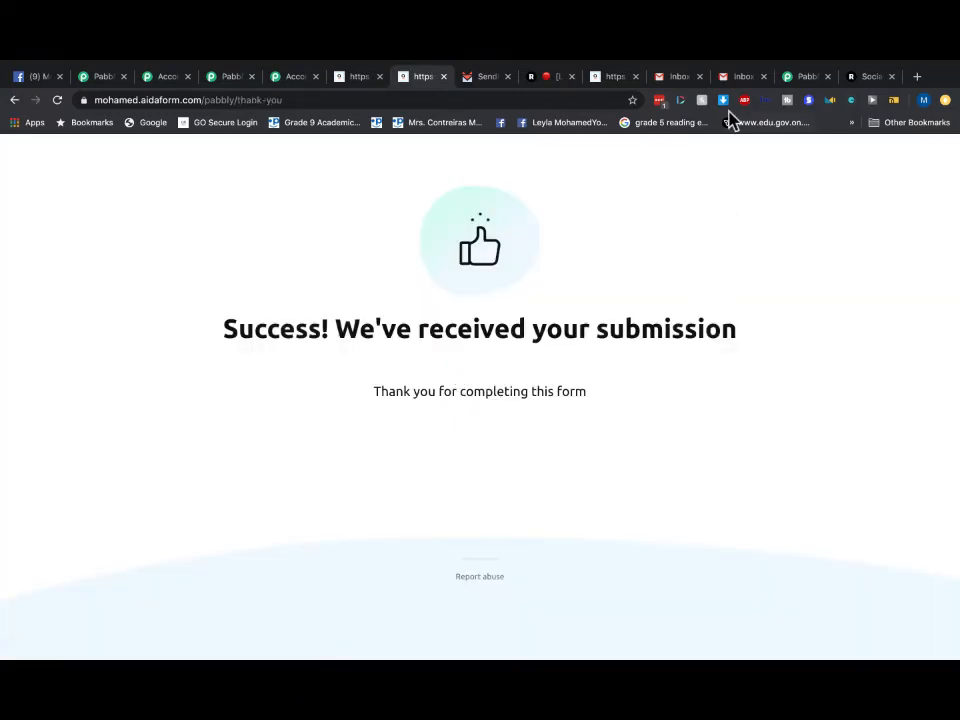
click(740, 77)
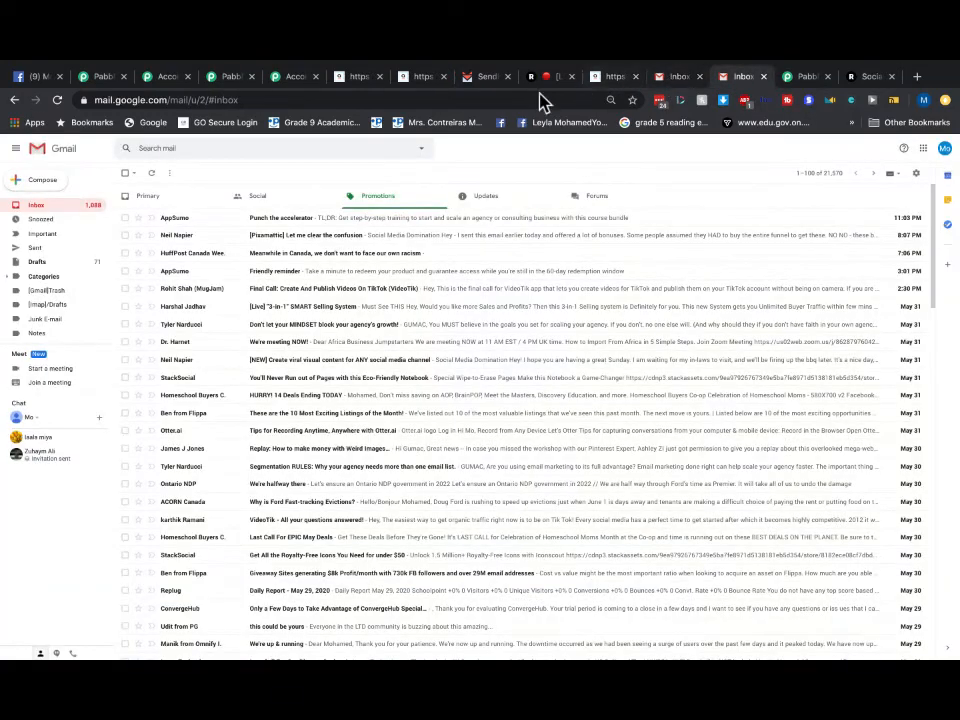
- Reload the SendFox dashboard to pick up the new signup
click(484, 77)
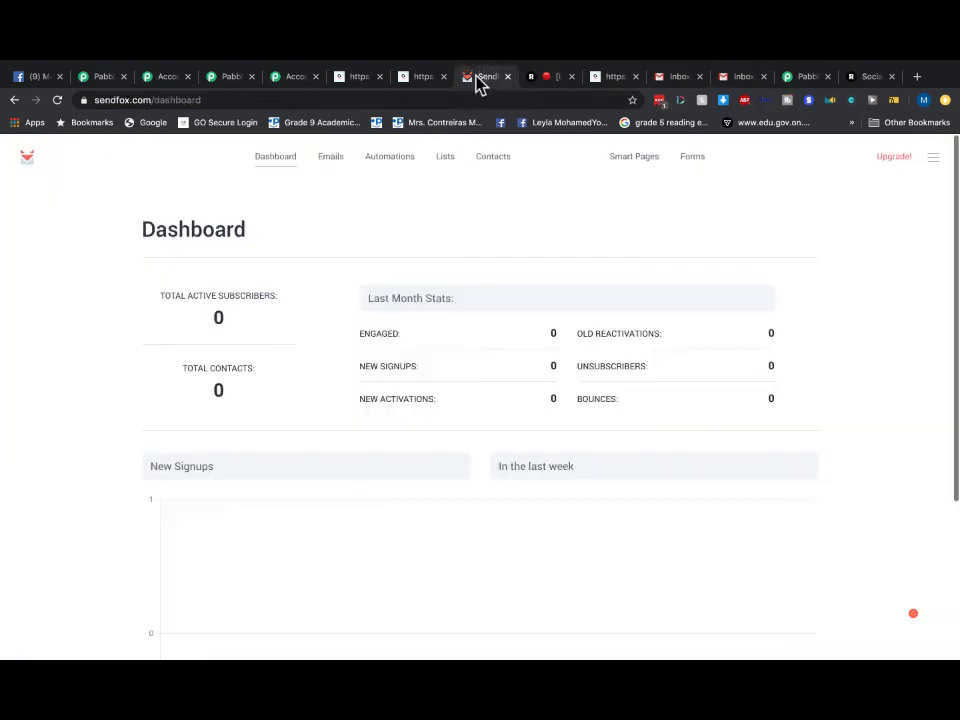
click(279, 173)
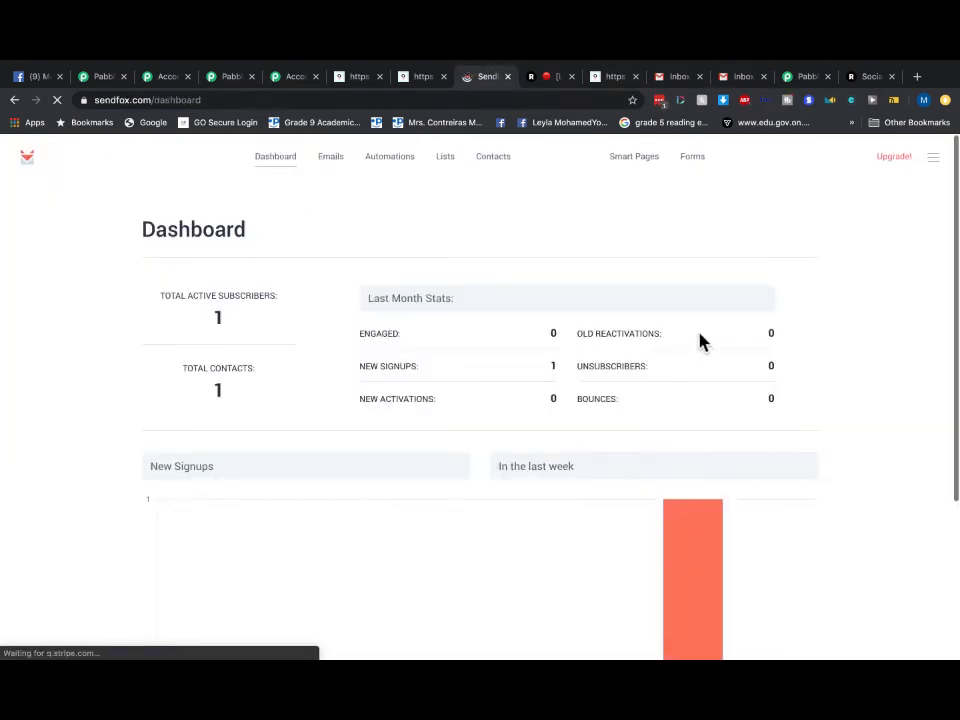
scroll(551, 379, down, 3)
scroll(551, 379, up, 3)
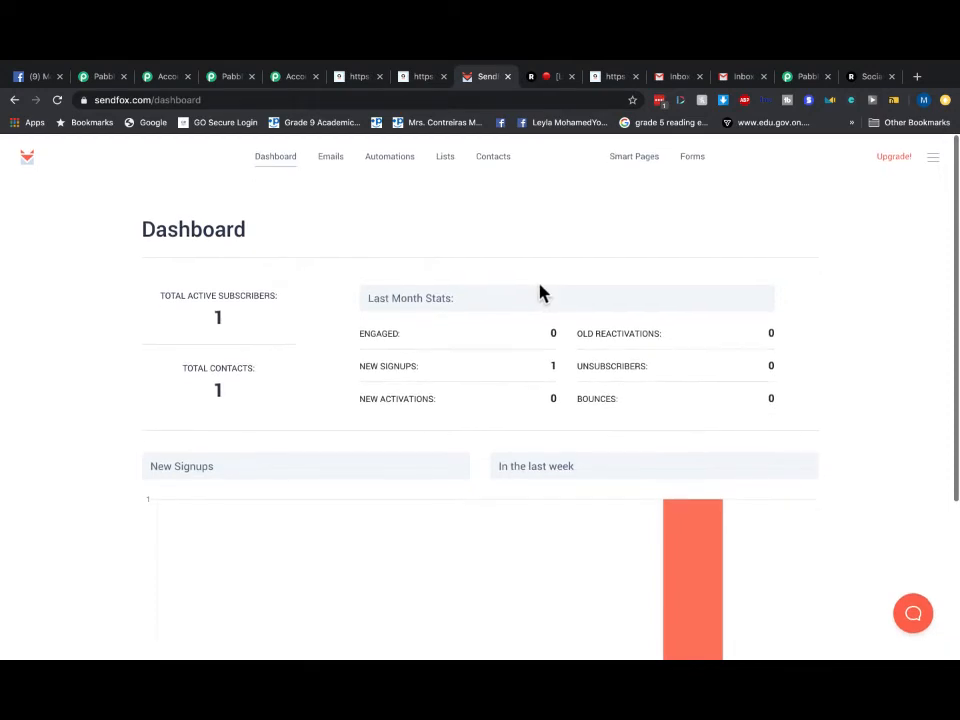
- Check both Gmail inboxes' Updates, Promotions and Primary categories for the welcome email
click(744, 78)
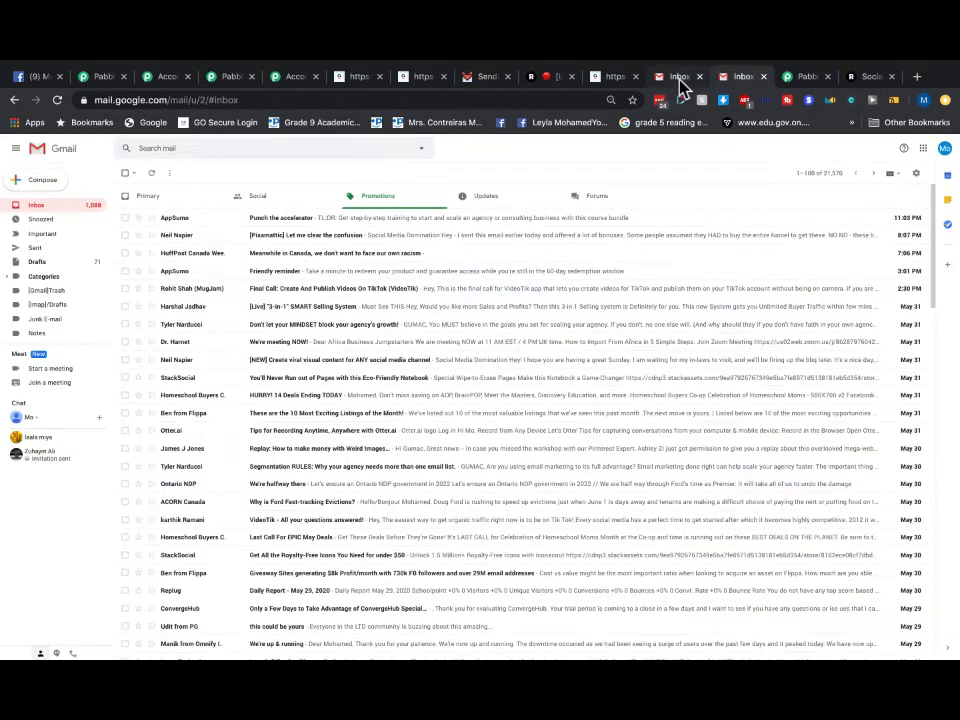
click(680, 80)
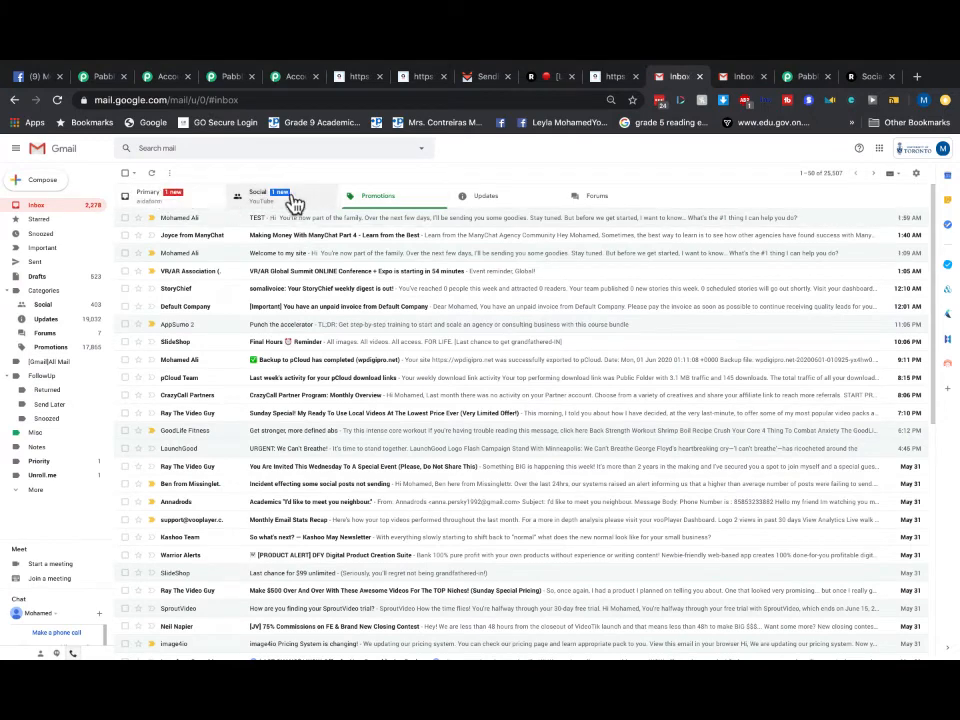
click(488, 199)
click(381, 201)
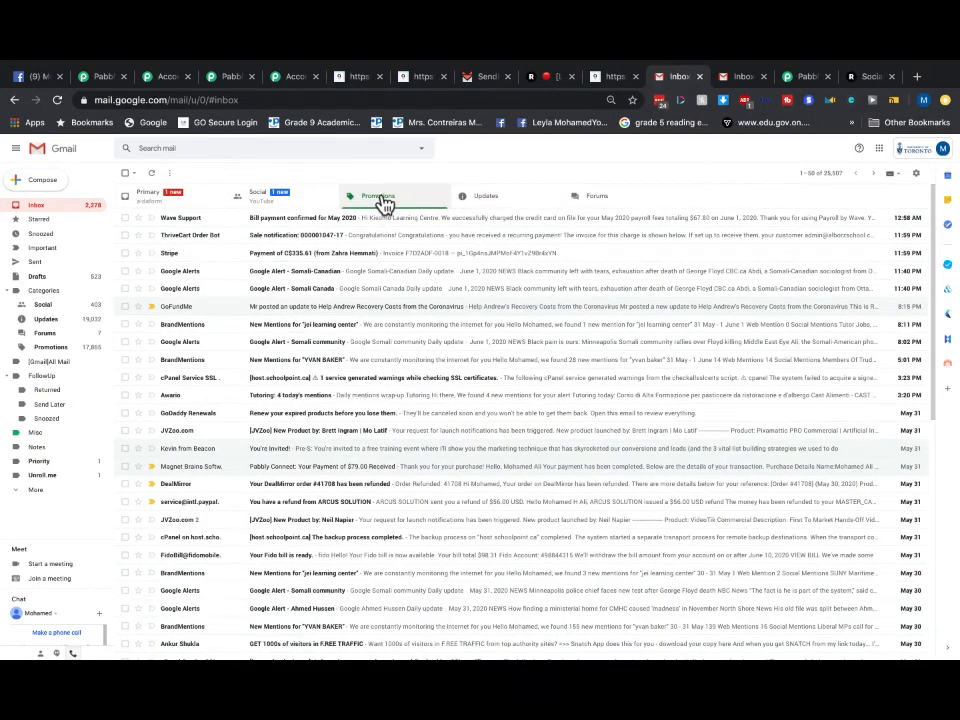
click(35, 210)
click(396, 210)
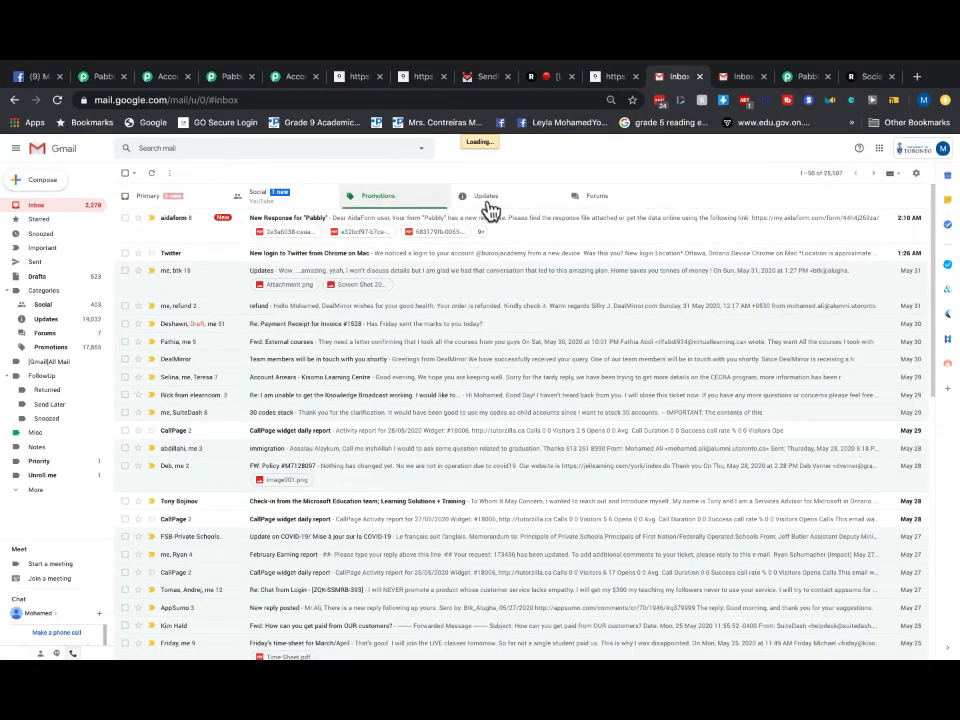
click(497, 207)
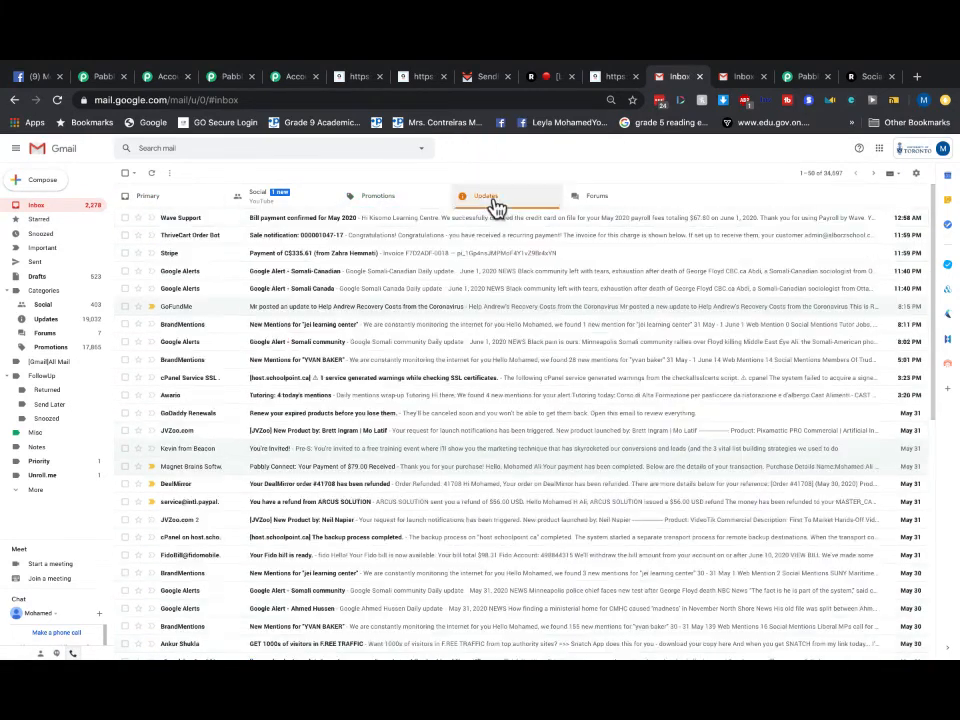
click(381, 212)
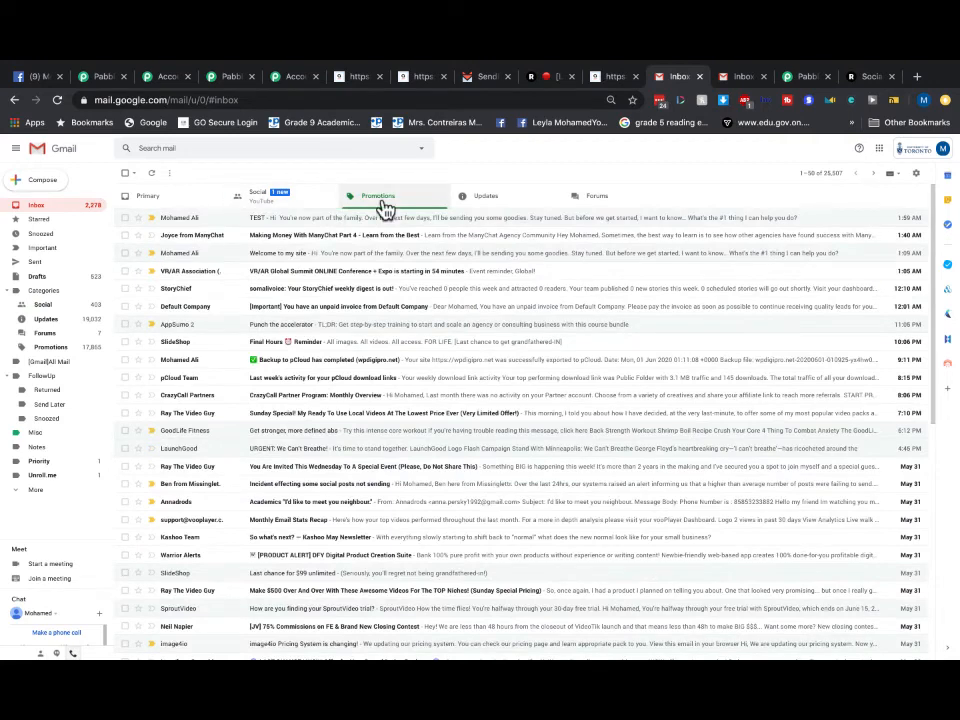
- Return to the SendFox dashboard, now showing 1 contact, 1 active subscriber and 1 new signup
click(487, 78)
scroll(709, 459, down, 1)
scroll(660, 463, up, 1)
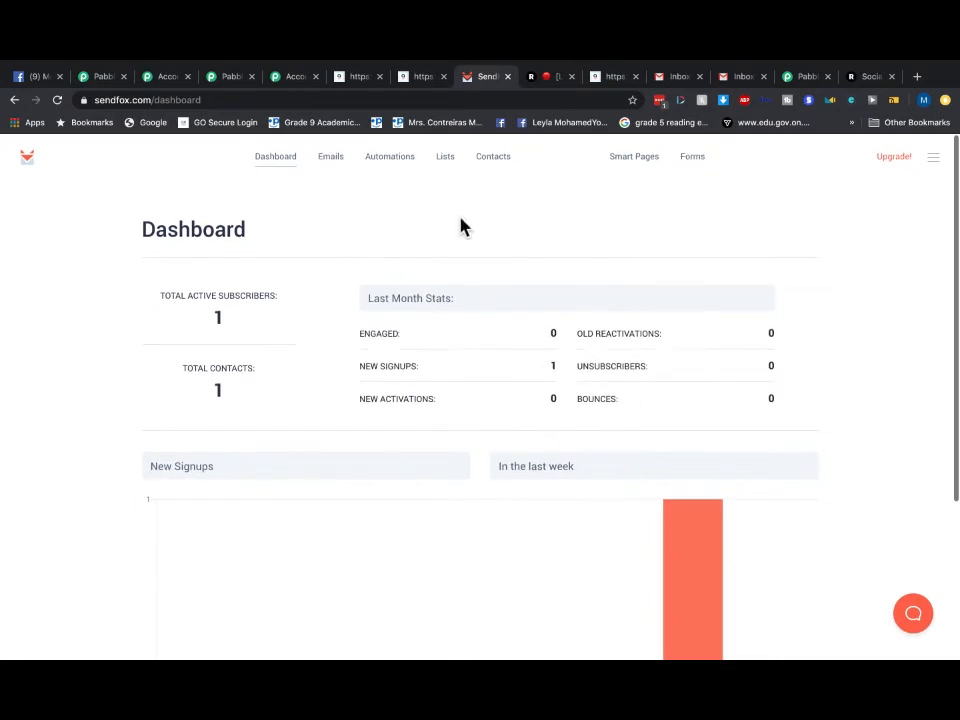
- Open SendFox's My Test Contacts list, holding 2 subscribers, then return to the AidaForm page
click(446, 164)
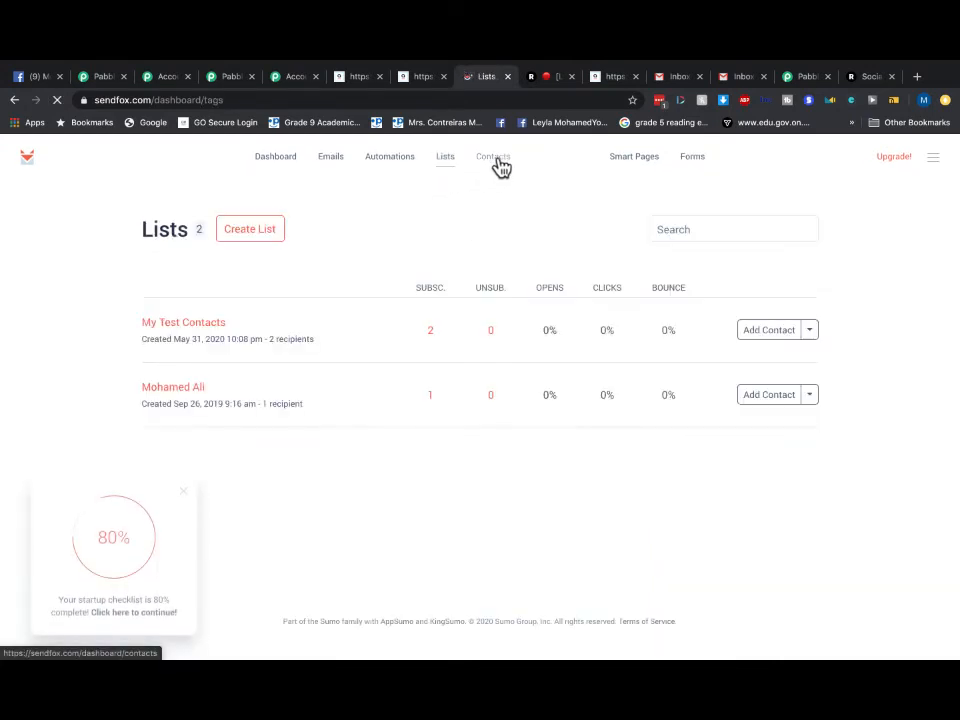
click(213, 333)
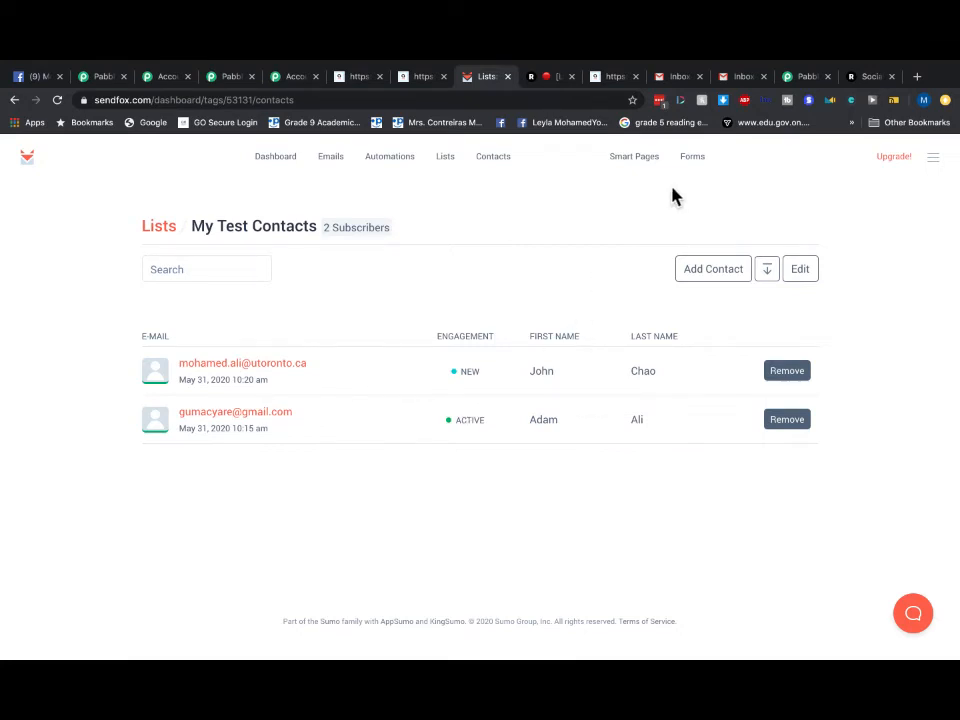
click(617, 79)
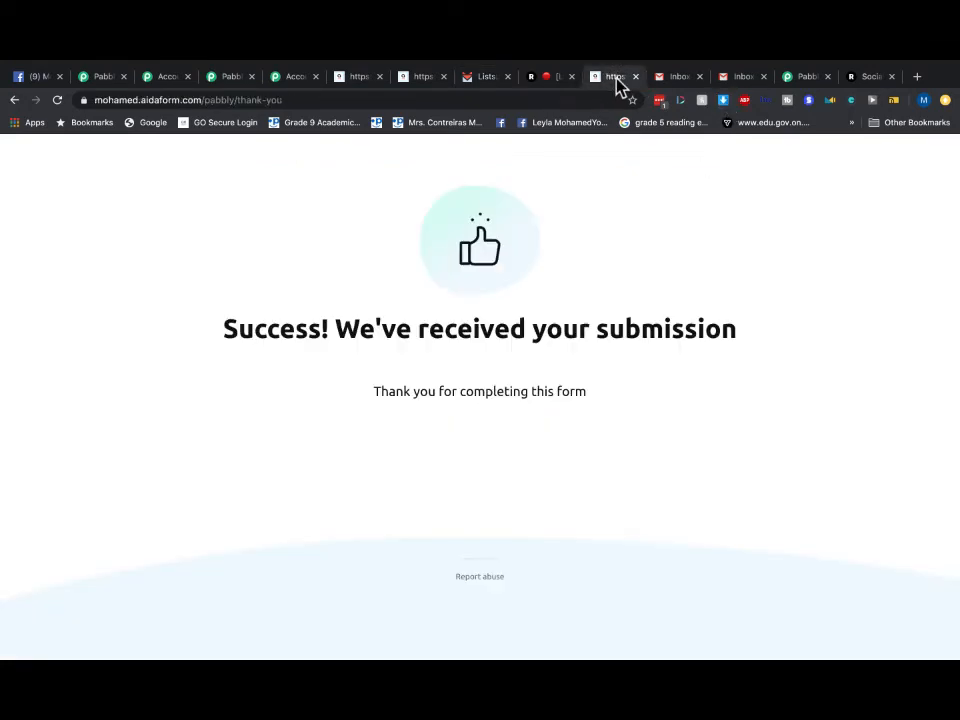
- Check the first Gmail inbox's Social, Promotions, Updates and Forums categories
click(672, 78)
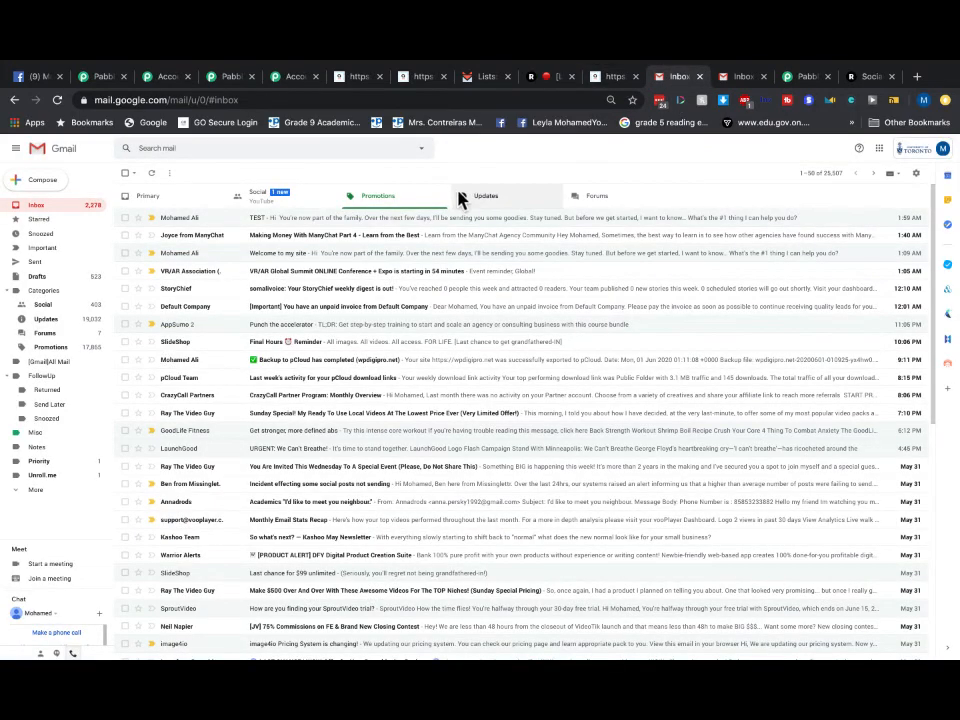
click(322, 206)
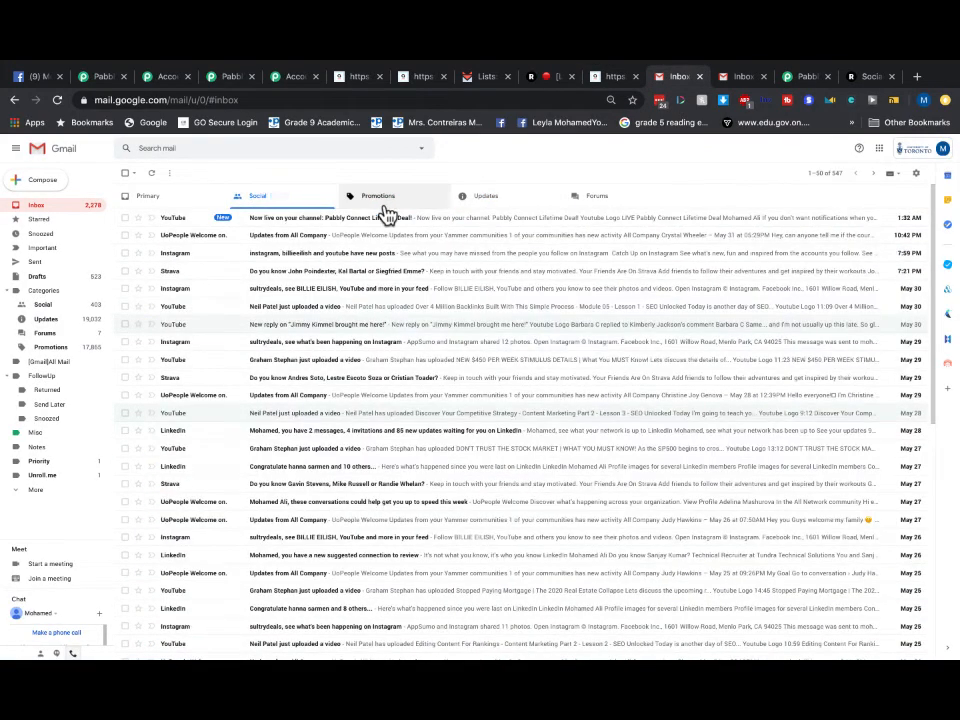
click(385, 205)
click(467, 205)
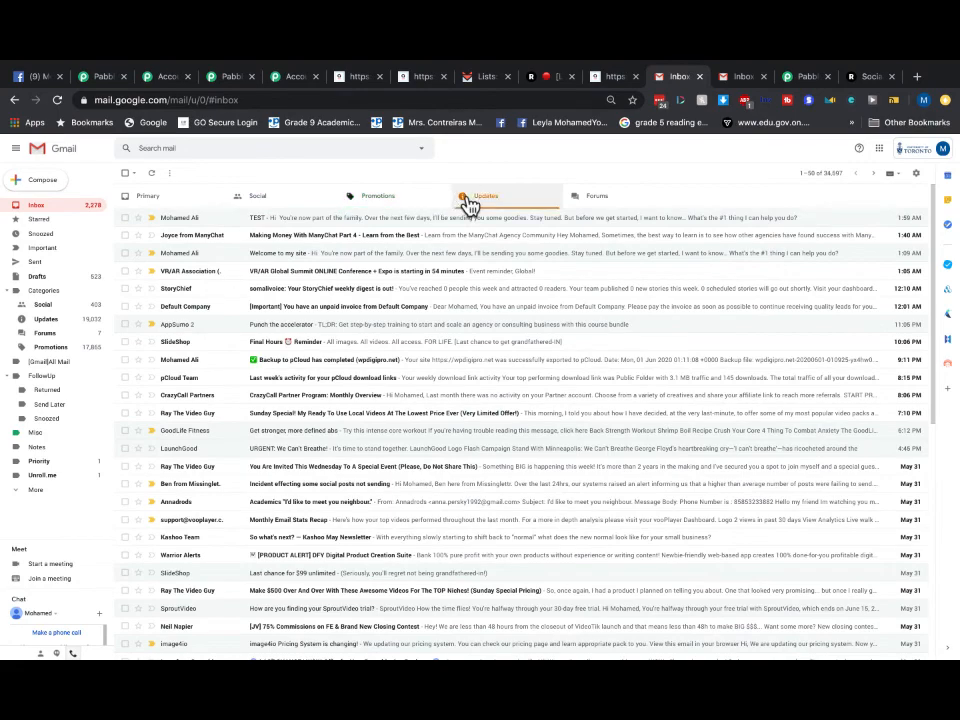
click(600, 204)
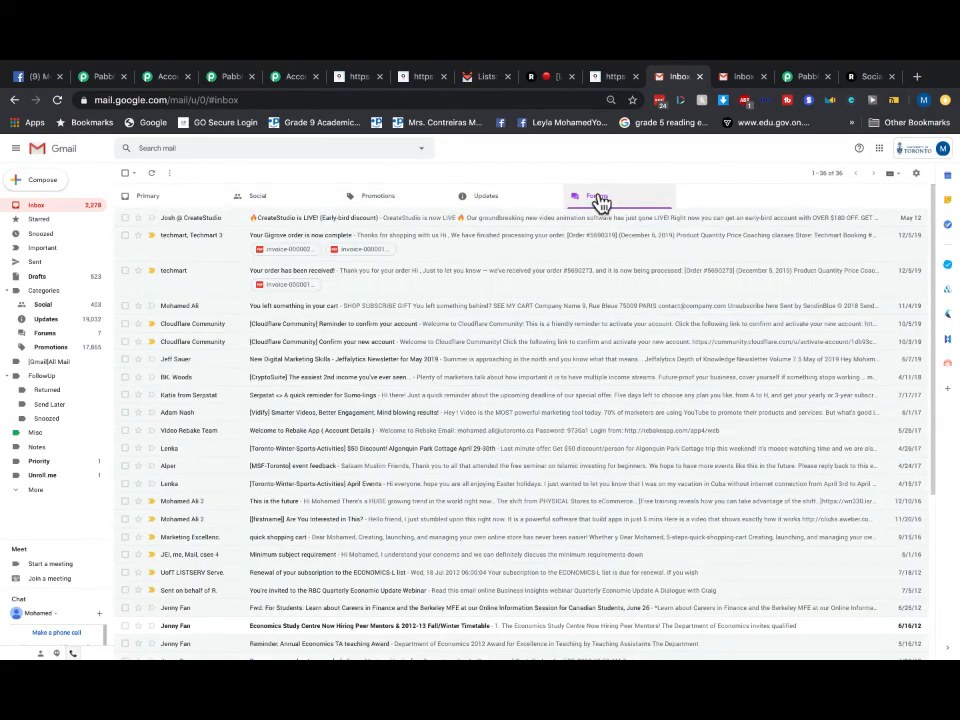
- Check the second Gmail inbox's Social, Primary and Promotions categories
click(726, 76)
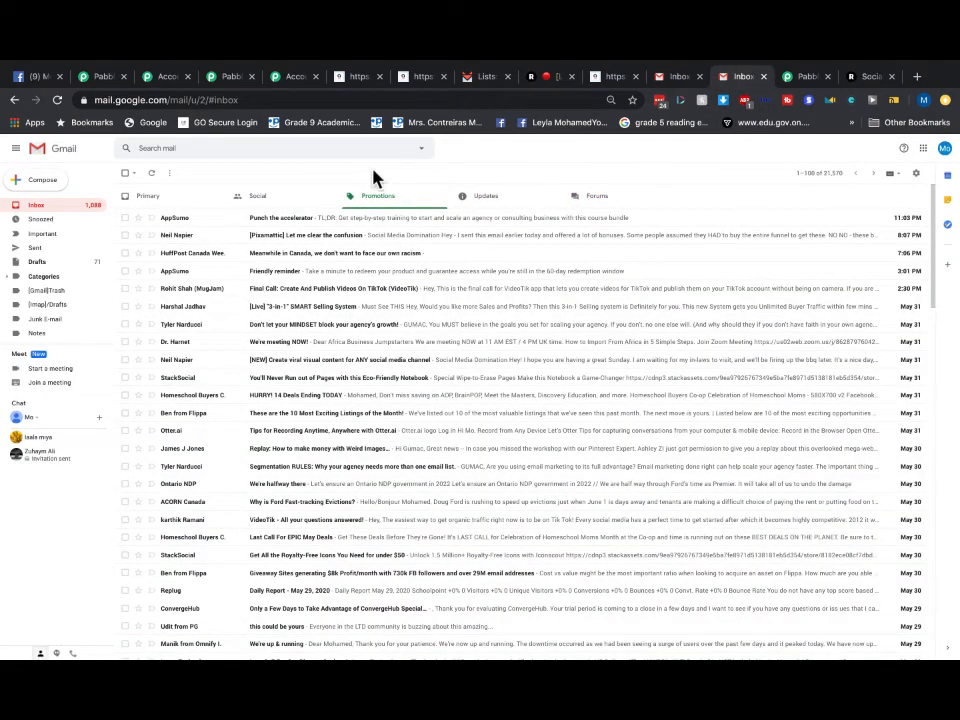
click(268, 203)
click(148, 203)
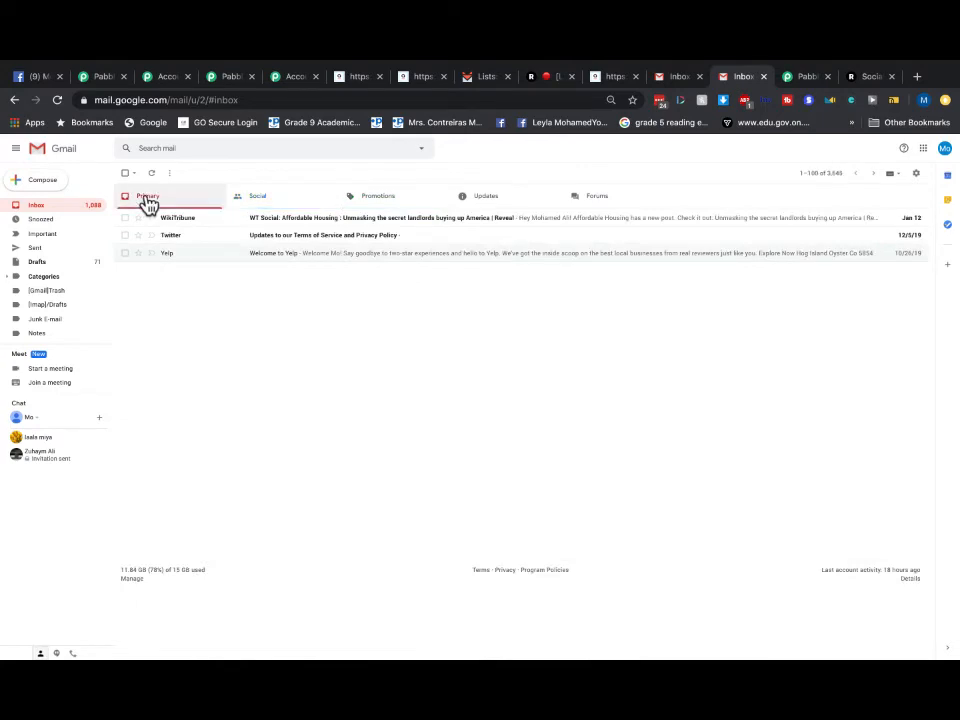
click(365, 203)
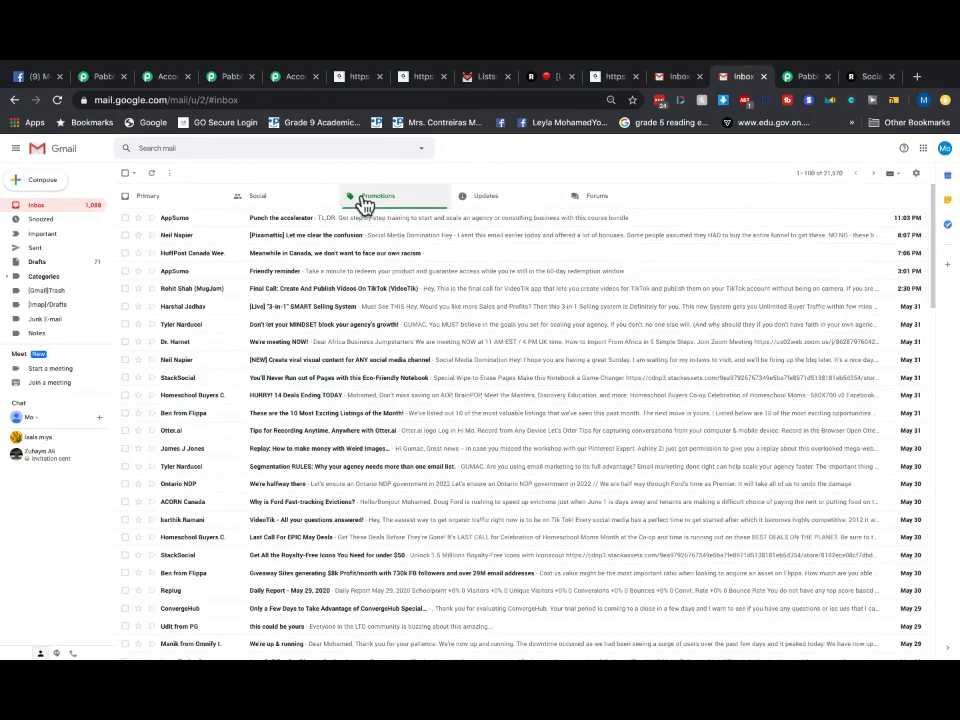
click(288, 80)
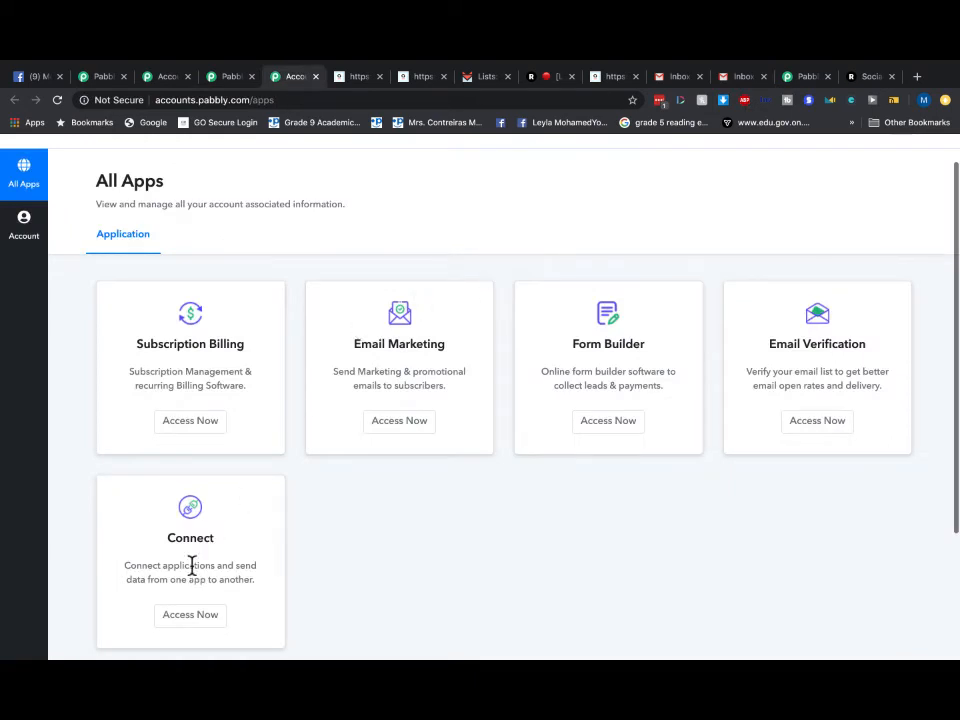
- Launch Pabbly Connect, reload the SendFox step's lists and send its test request
click(166, 616)
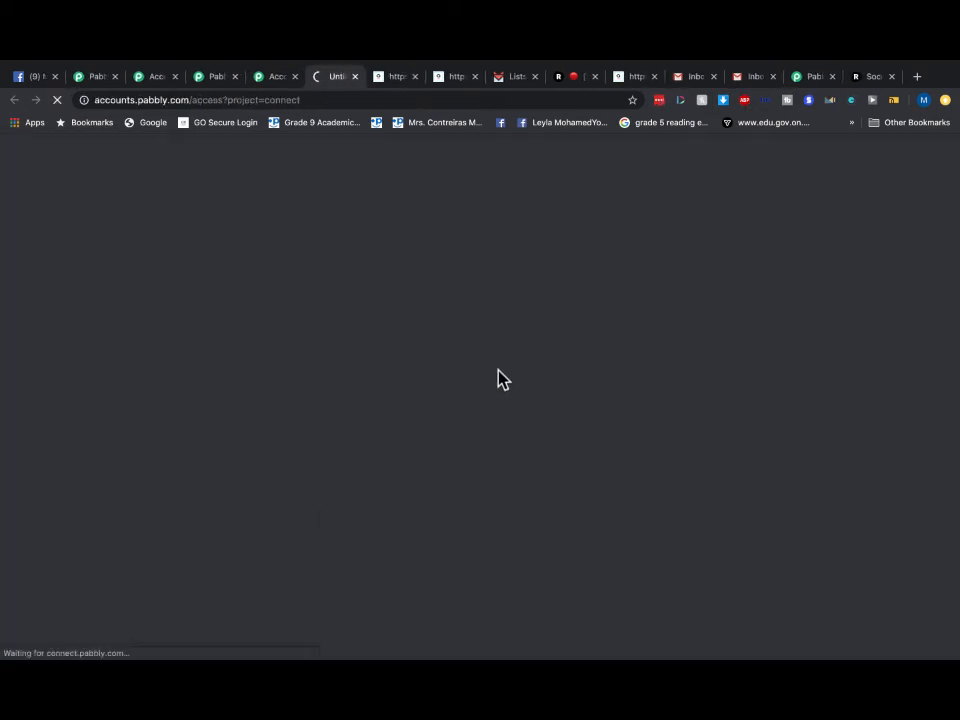
click(339, 102)
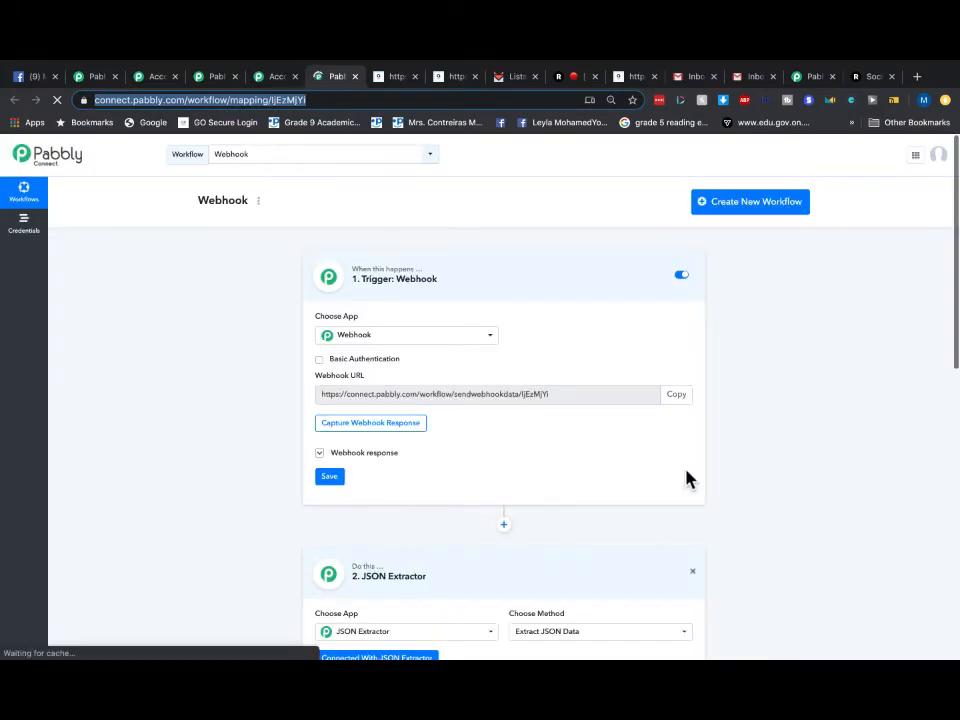
scroll(686, 470, down, 1)
right_click(686, 470)
click(455, 478)
scroll(455, 486, down, 10)
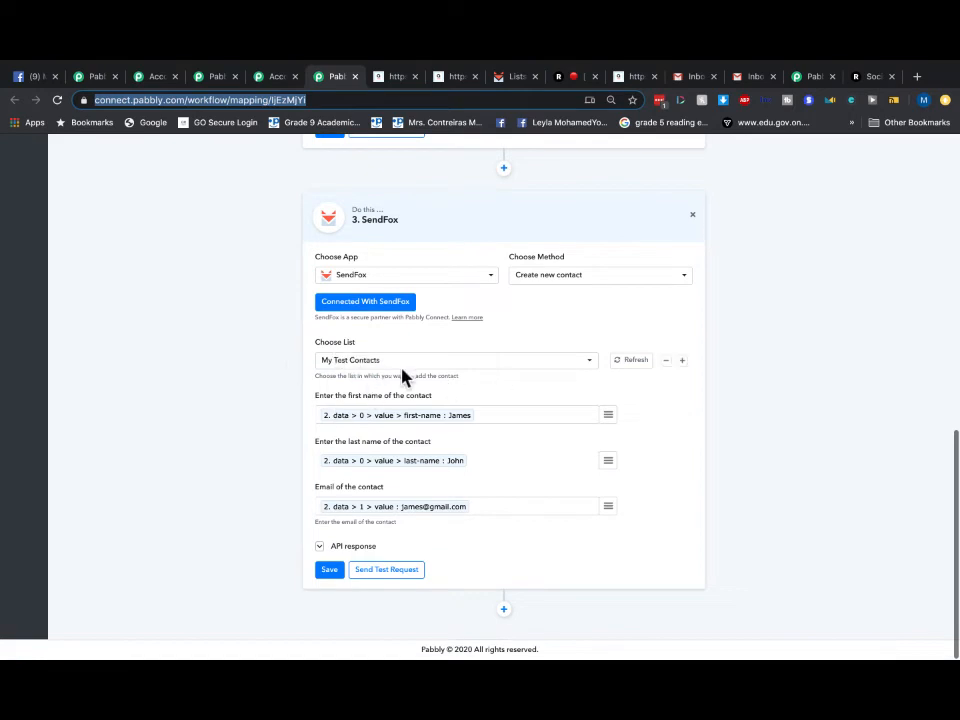
click(632, 362)
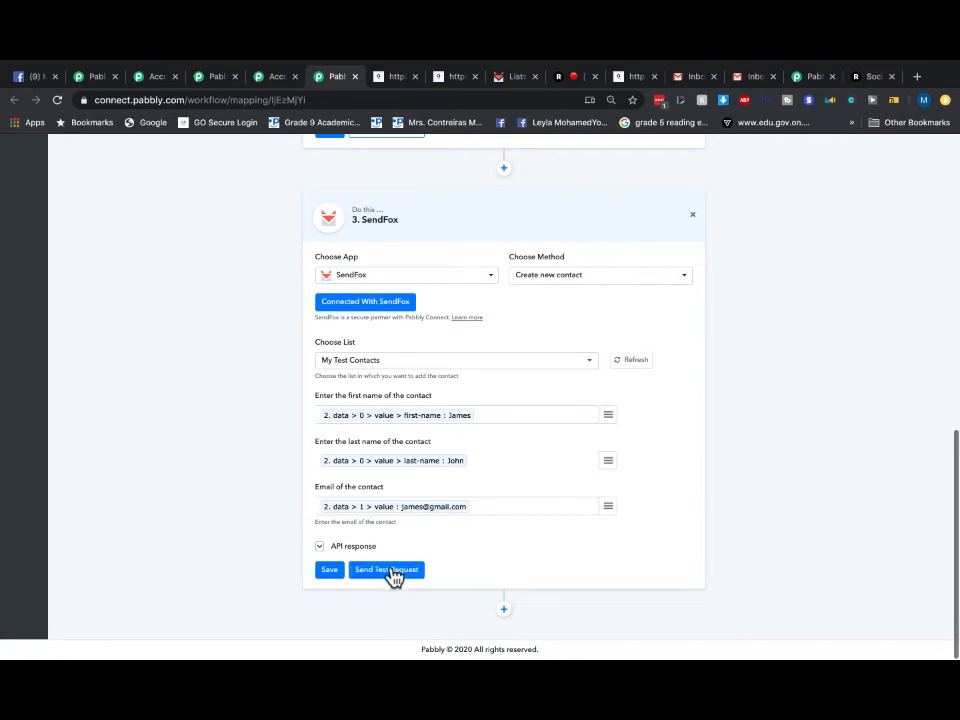
click(392, 572)
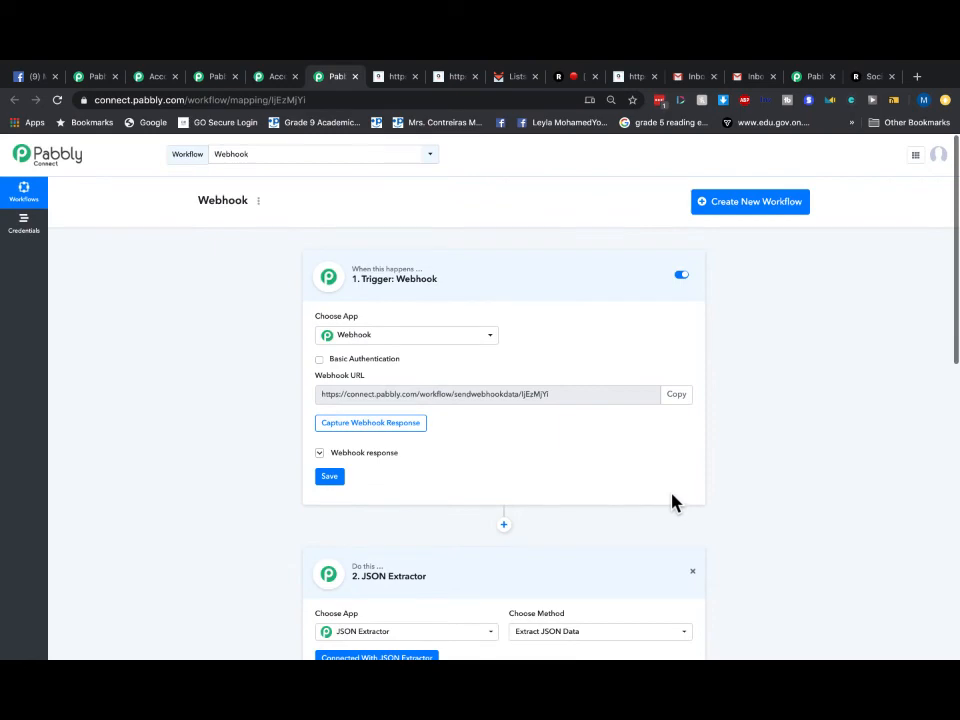
- Confirm in SendFox that My Test Contacts holds 2 subscribers, then return to Gmail
click(696, 78)
click(515, 78)
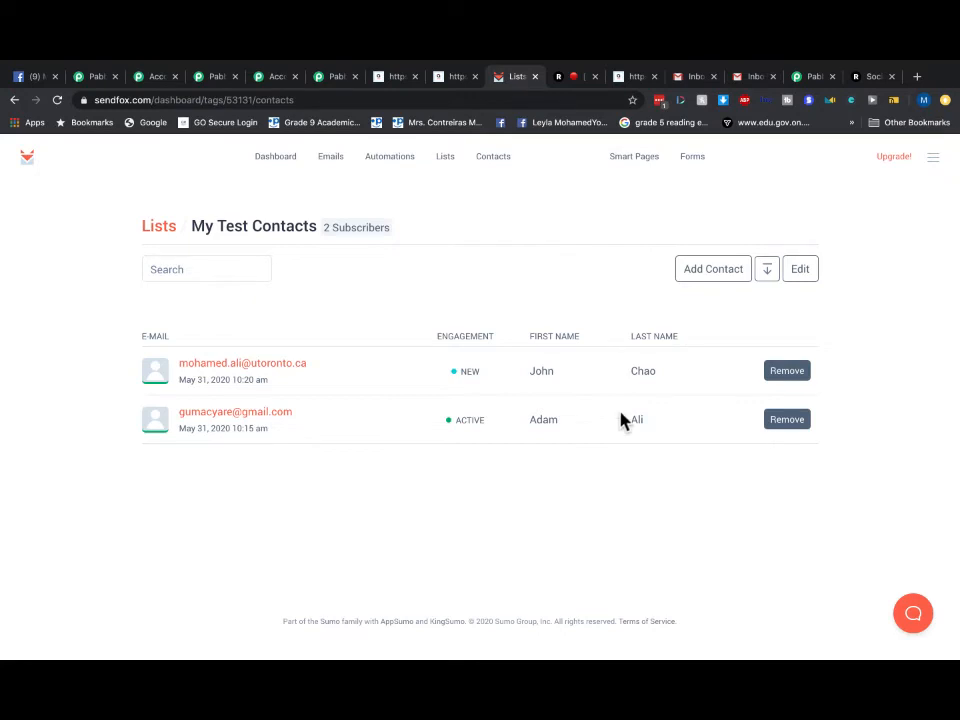
click(490, 155)
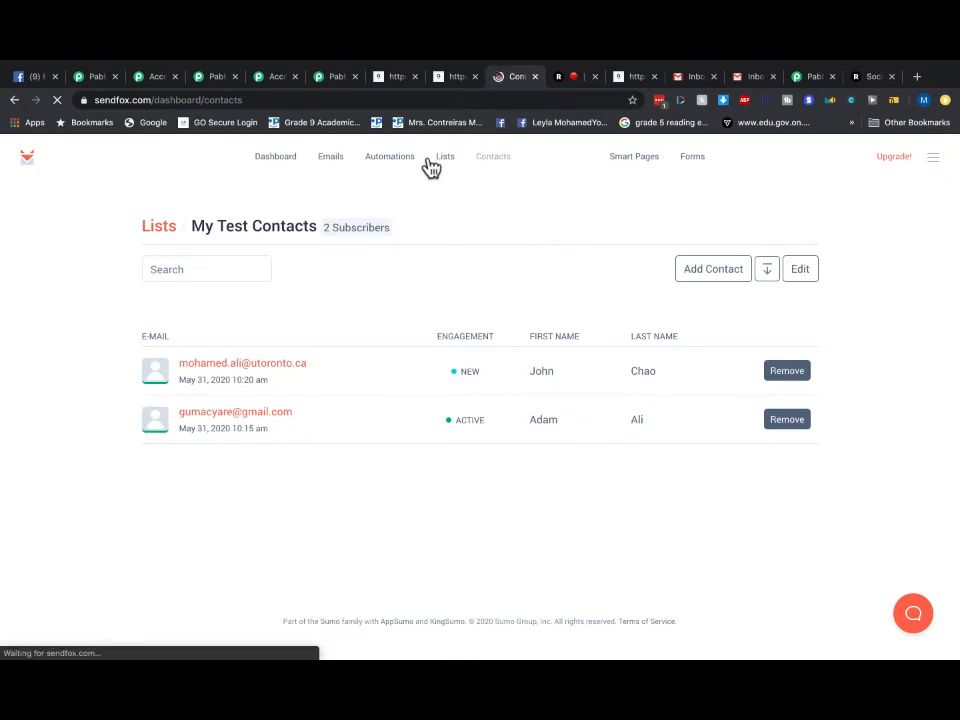
click(446, 165)
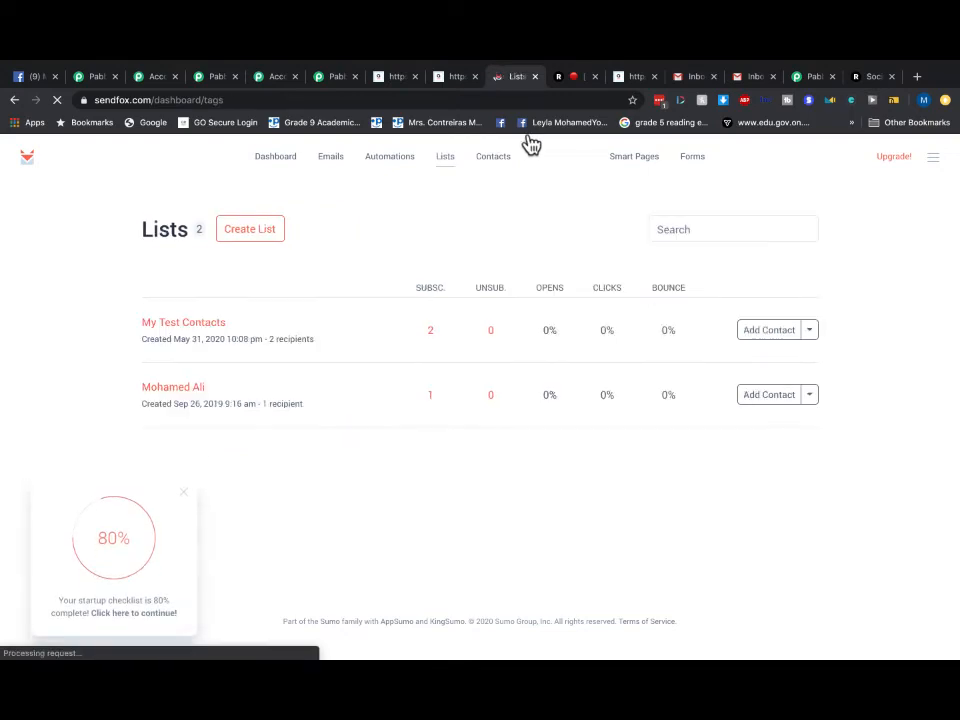
click(697, 78)
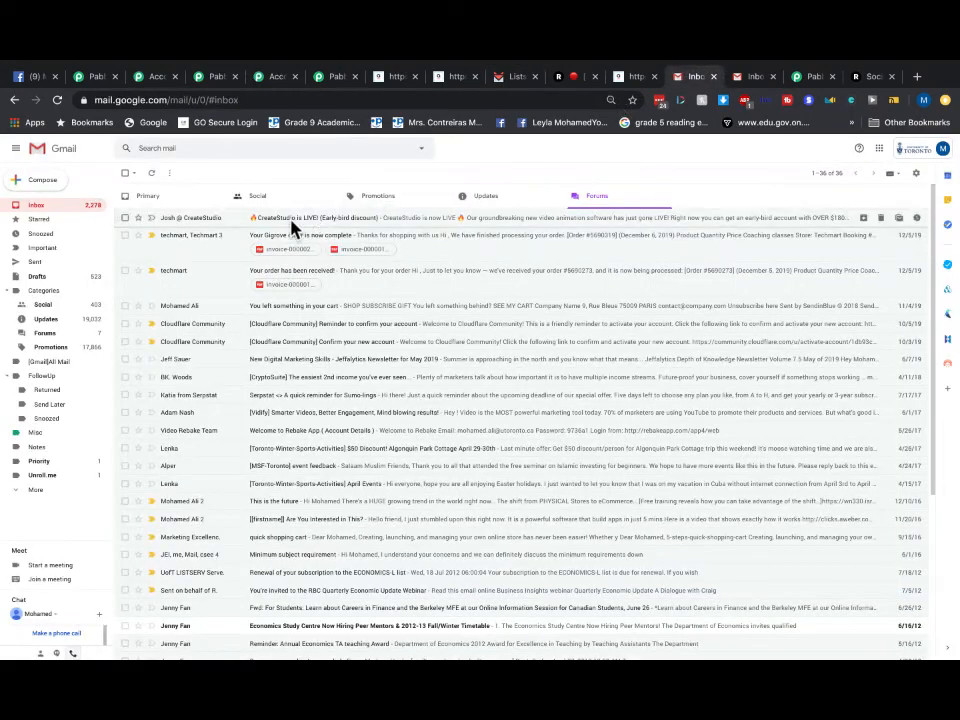
- Show Gmail's Promotions category with the TEST email and enlarge the page two zoom steps
click(40, 205)
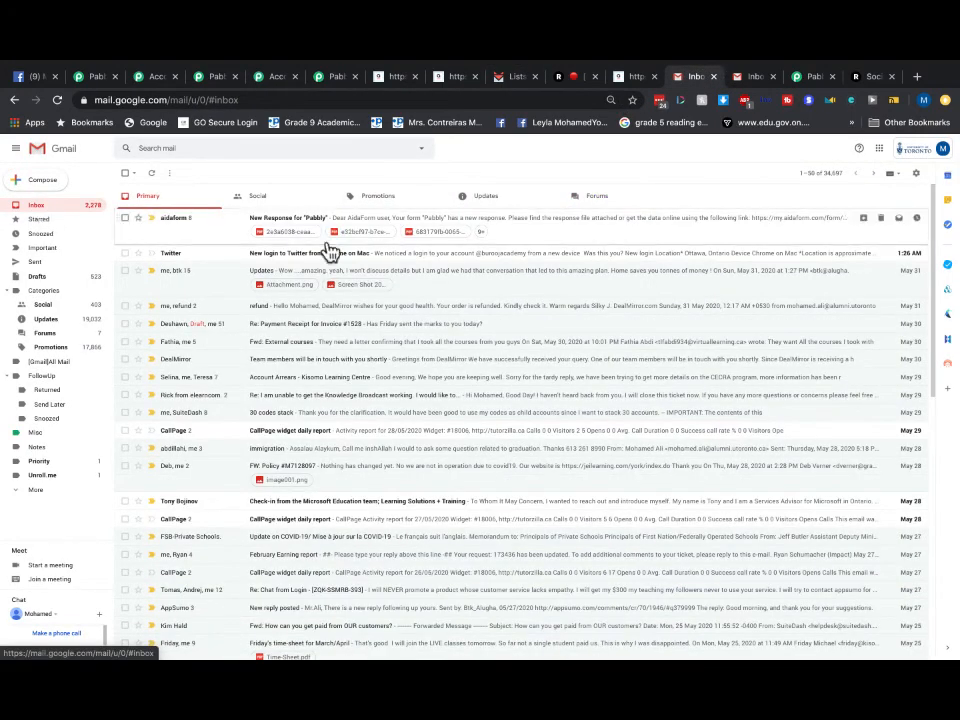
click(480, 197)
click(388, 198)
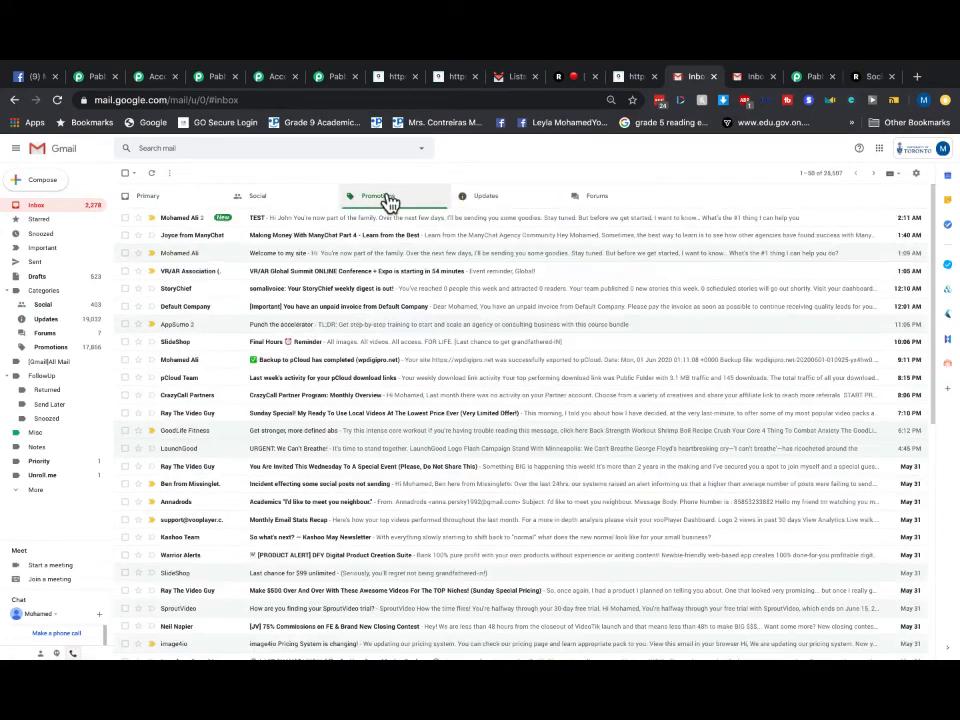
key(ctrl+plus)
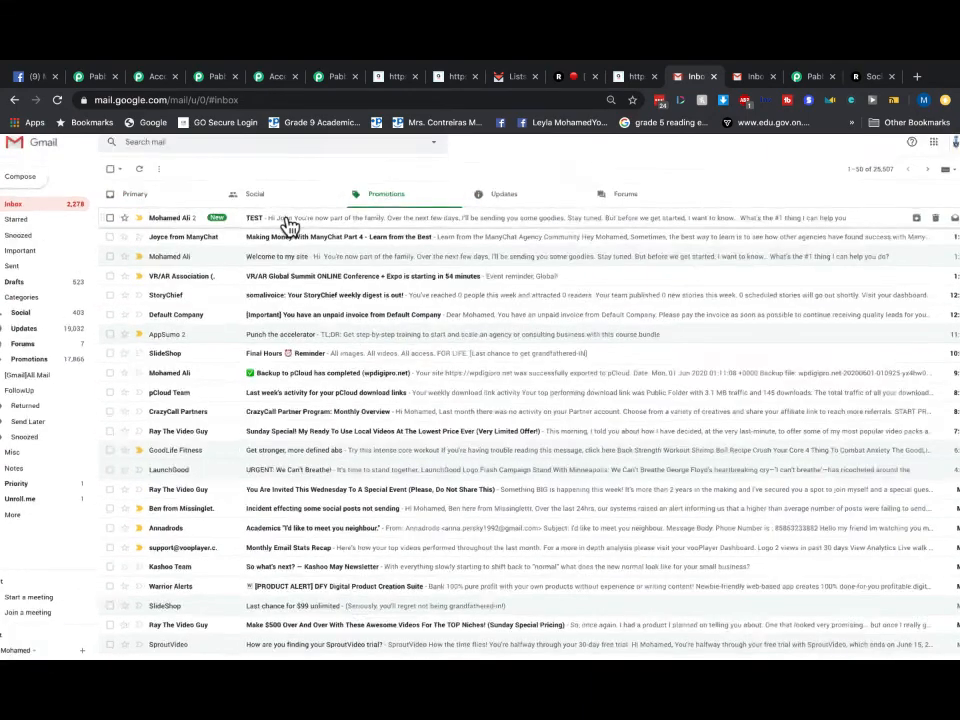
key(ctrl+plus)
key(ctrl+plus)
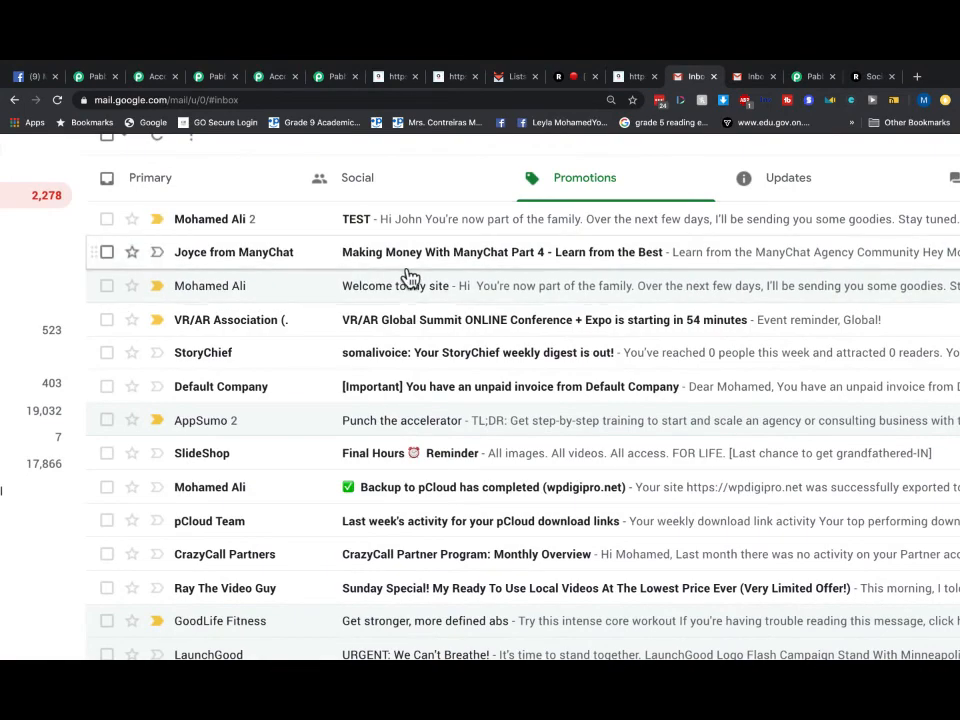
key(ctrl+plus)
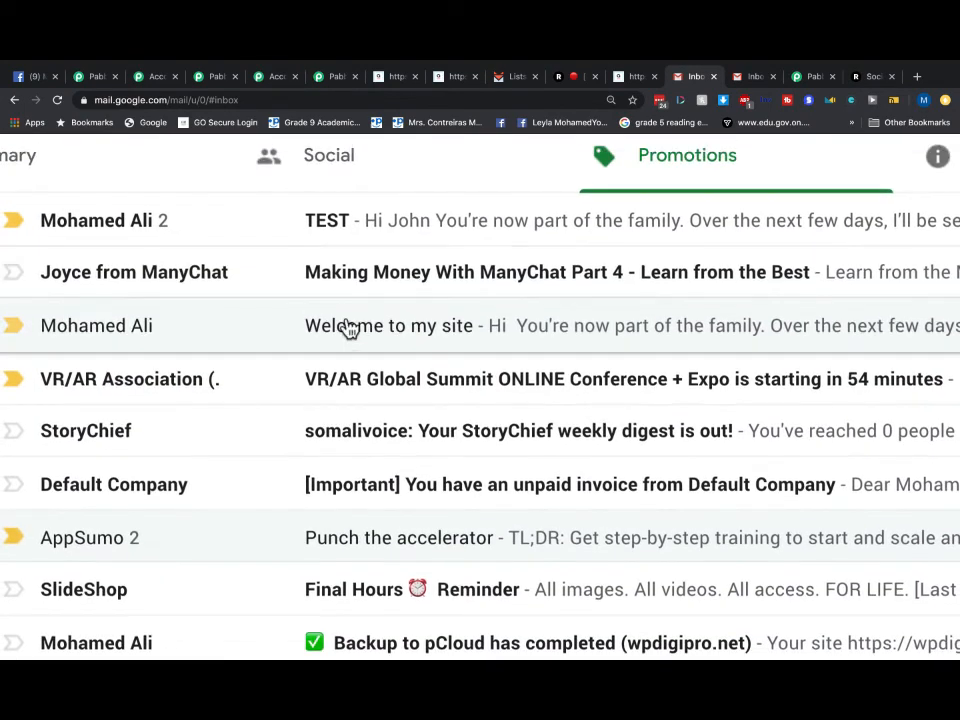
key(ctrl+minus)
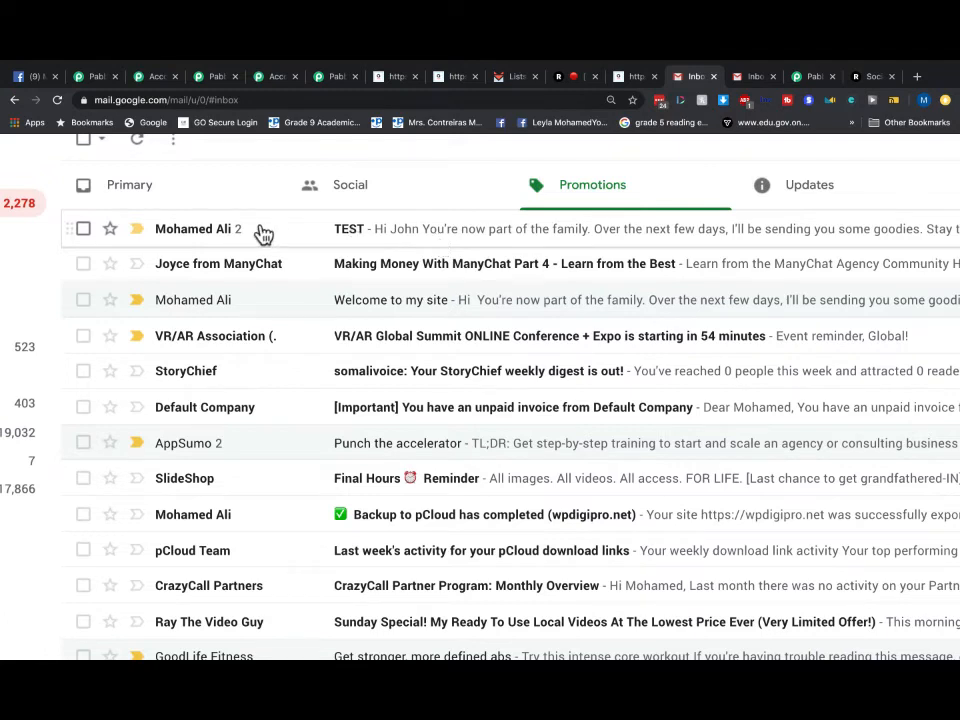
- Open the TEST email at normal zoom, expand the earlier message and read through it
click(404, 241)
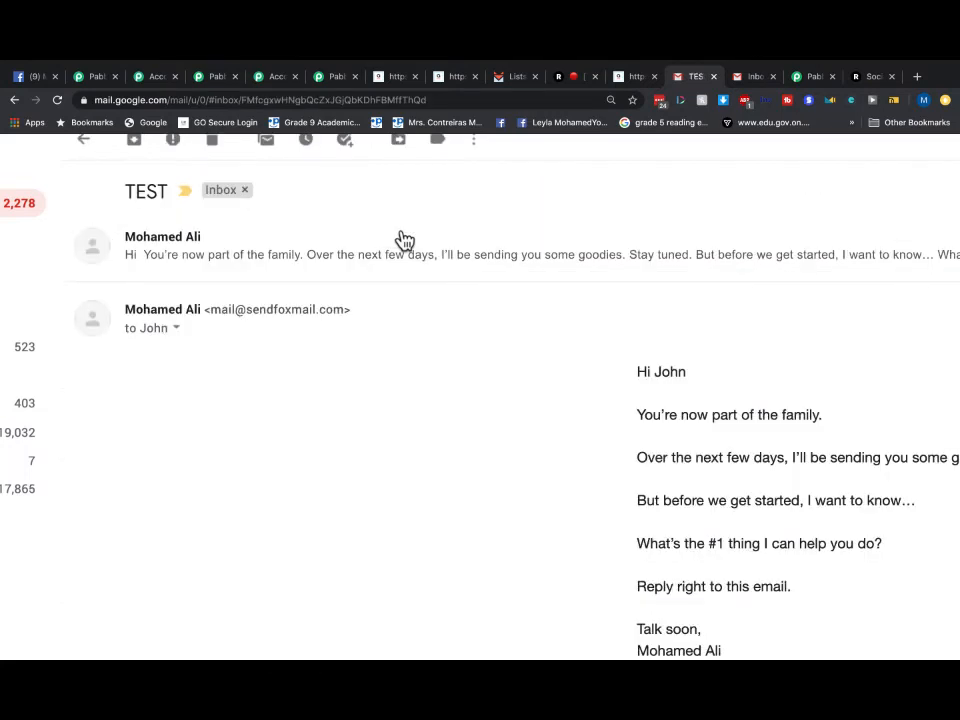
key(ctrl+0)
click(354, 240)
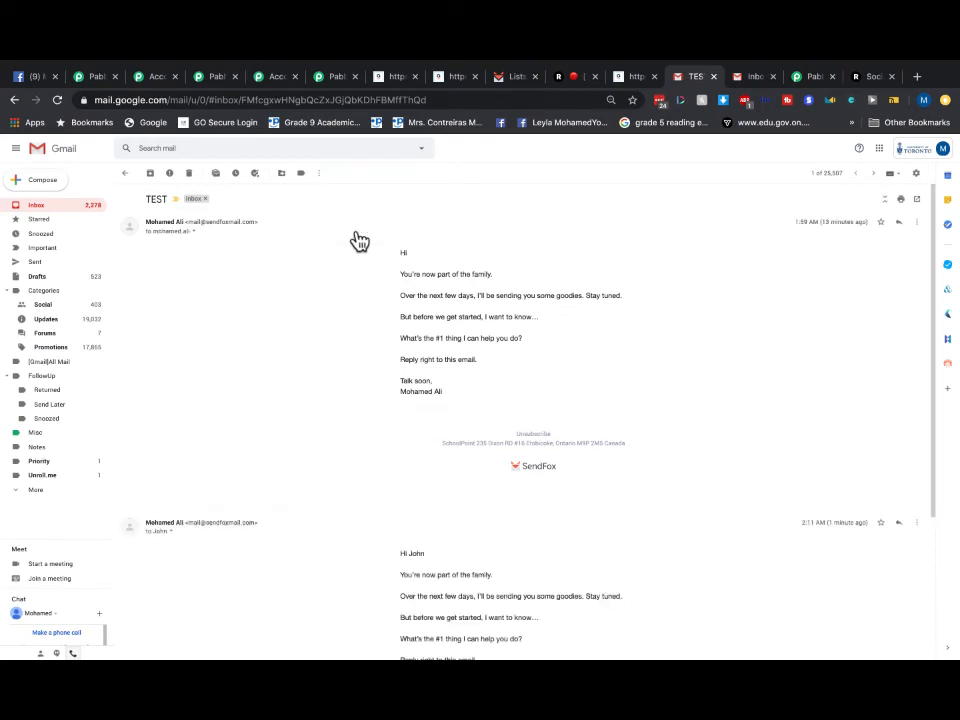
scroll(670, 540, down, 3)
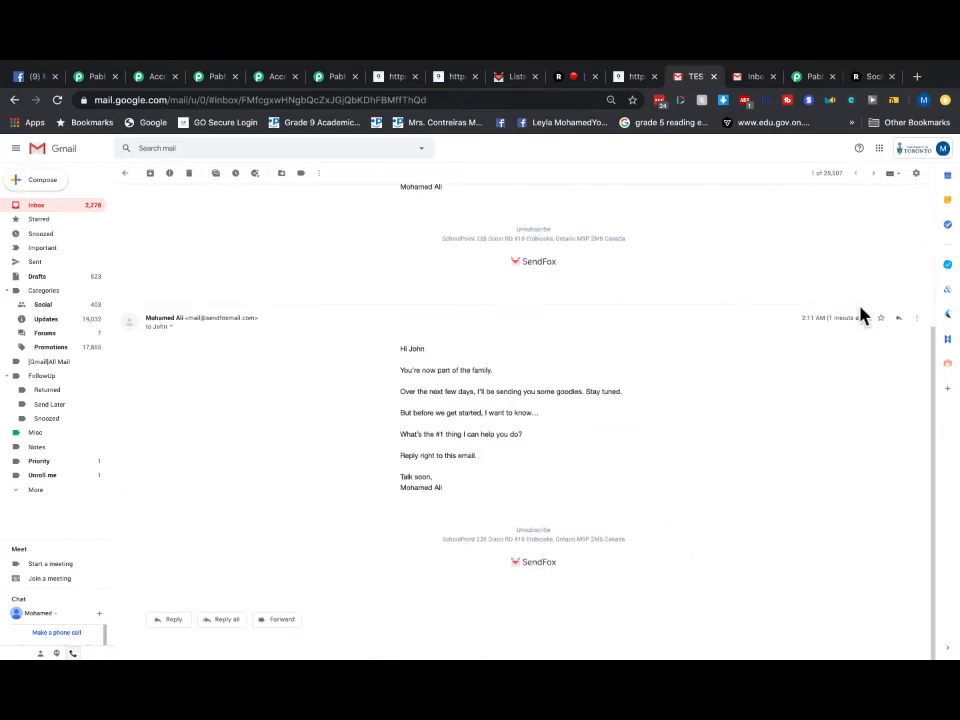
scroll(863, 315, up, 5)
scroll(863, 315, up, 2)
scroll(863, 315, down, 4)
scroll(863, 315, down, 5)
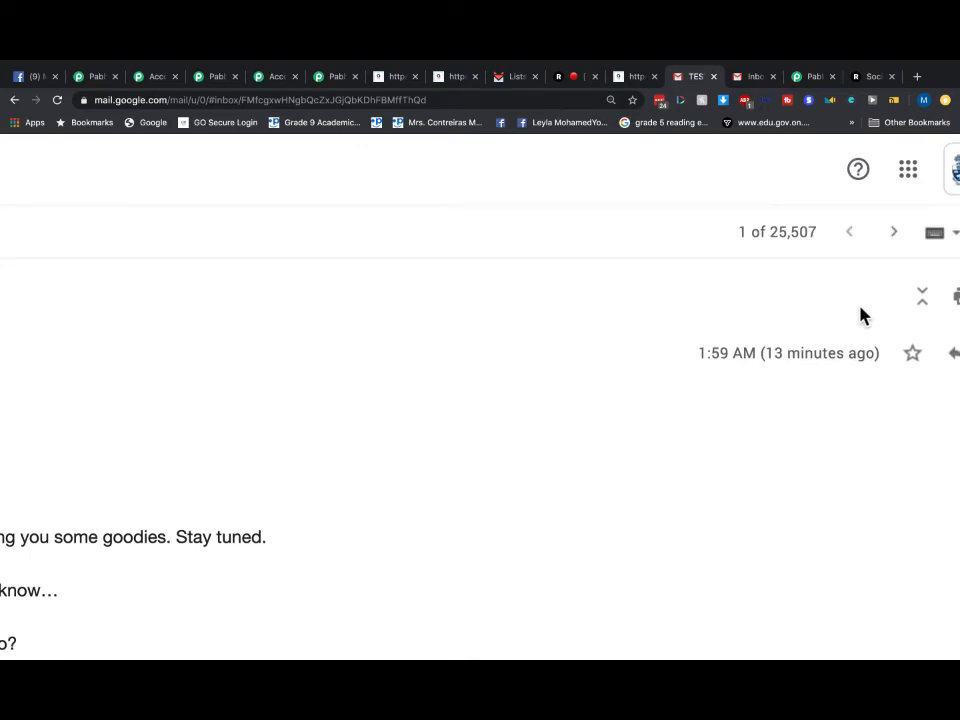
scroll(813, 330, down, 3)
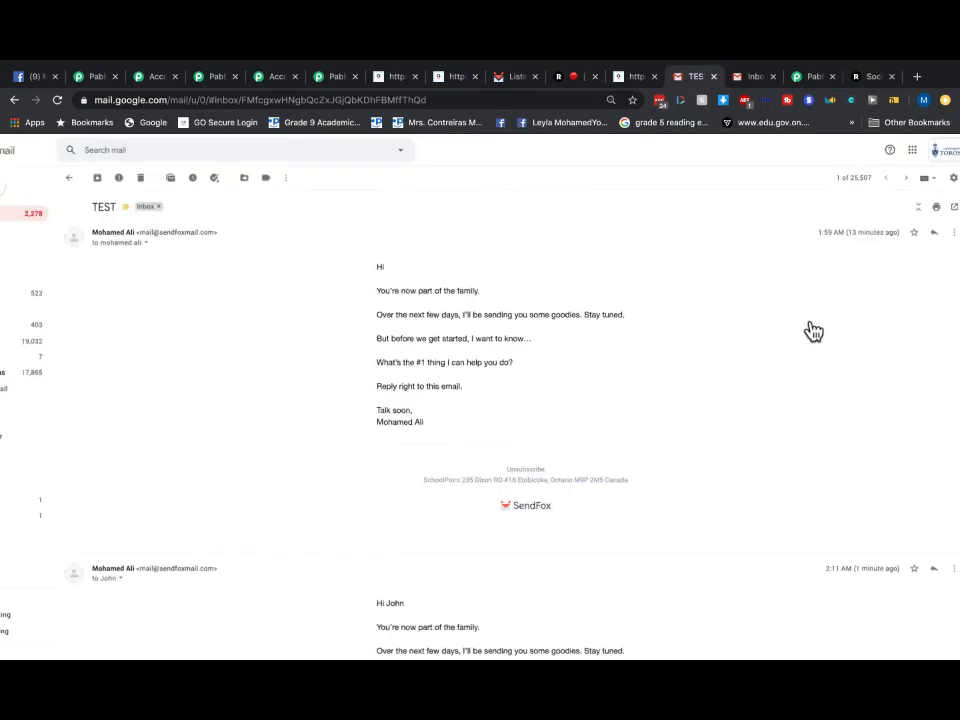
scroll(478, 330, down, 3)
scroll(478, 330, down, 3)
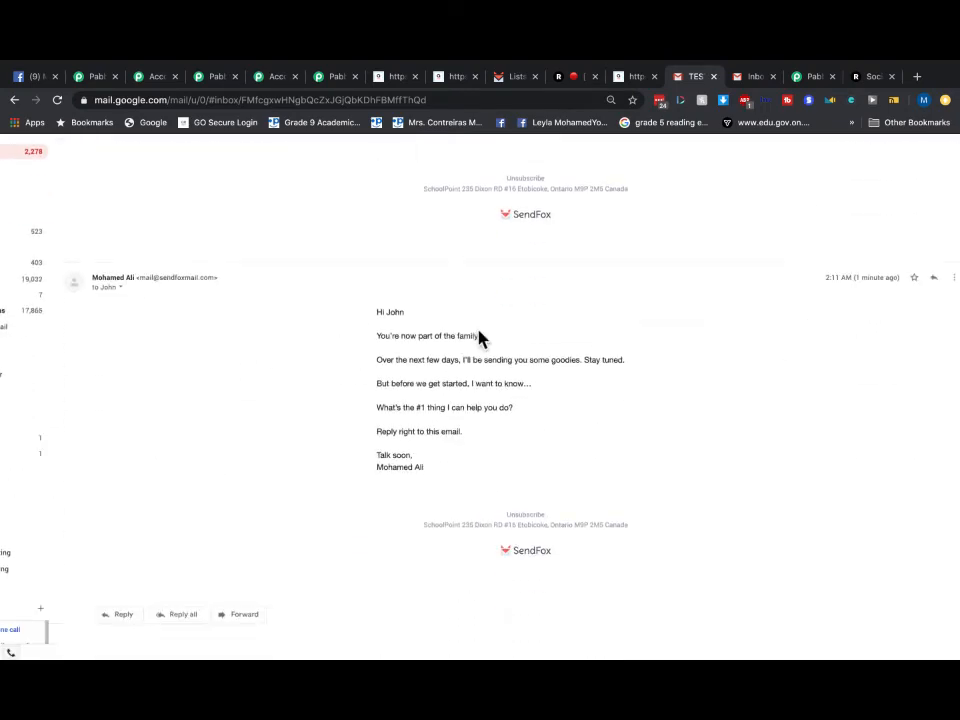
scroll(478, 338, up, 5)
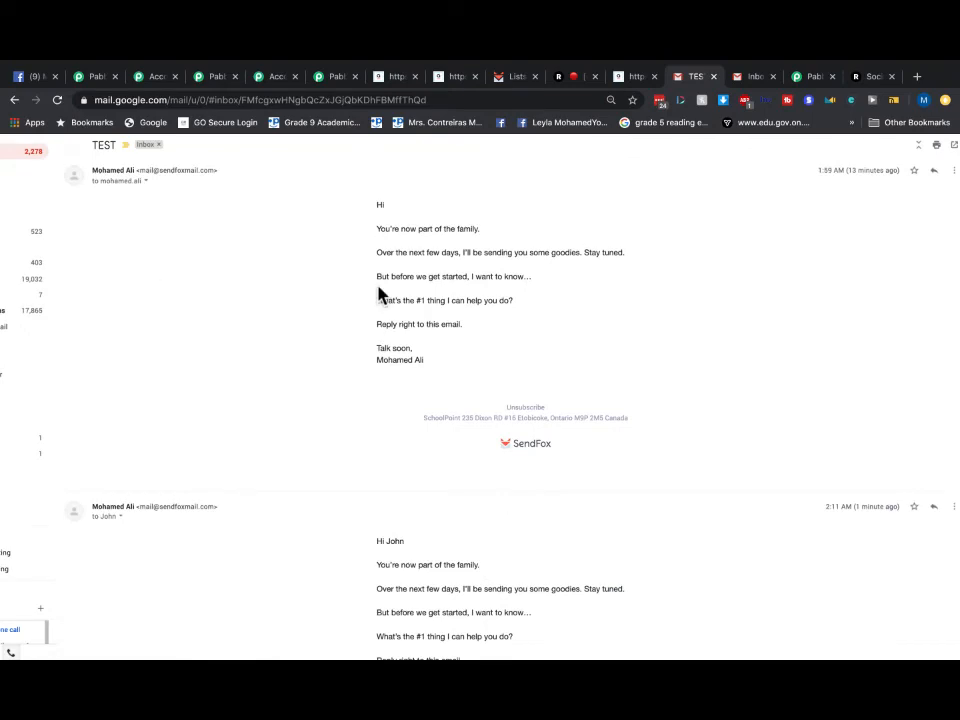
scroll(379, 292, down, 3)
- Return to the blank AidaForm submission form and start entering 'aida' in the address bar
click(41, 206)
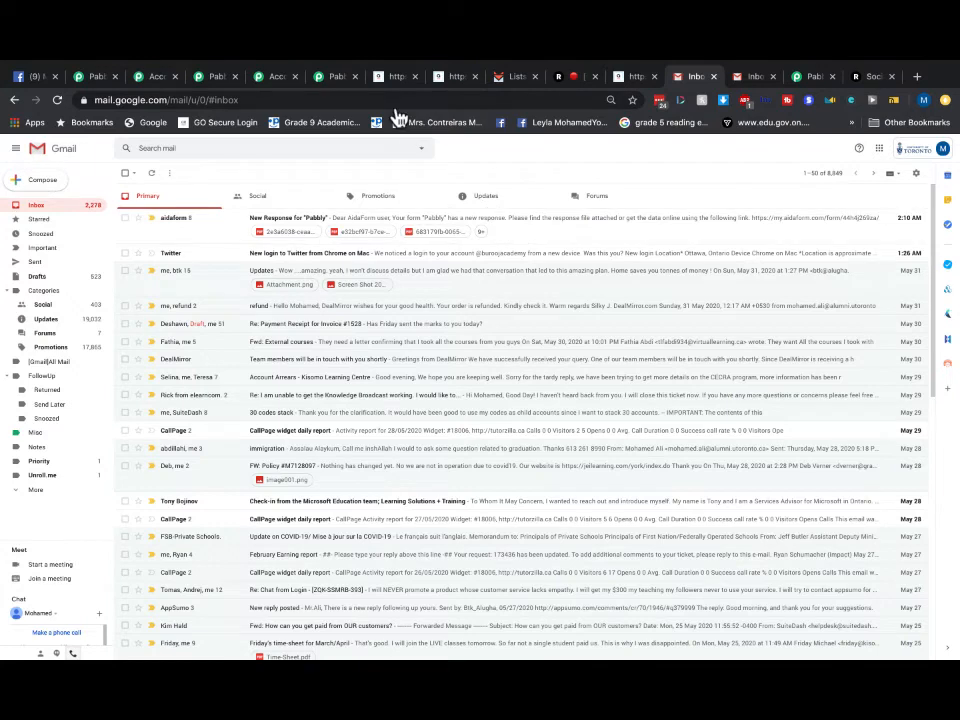
click(383, 80)
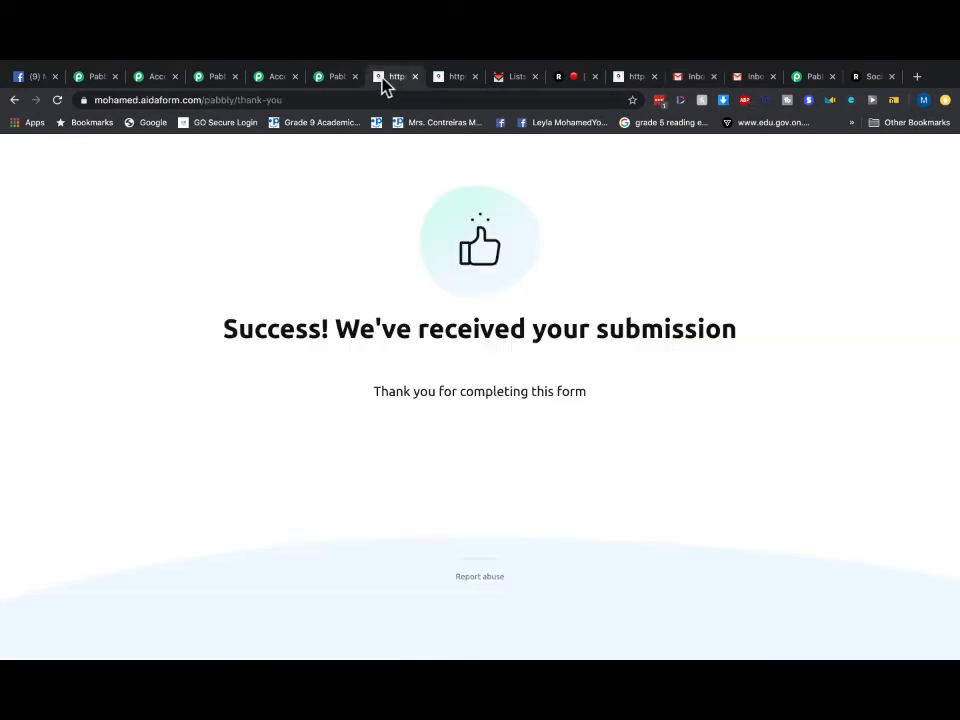
click(14, 100)
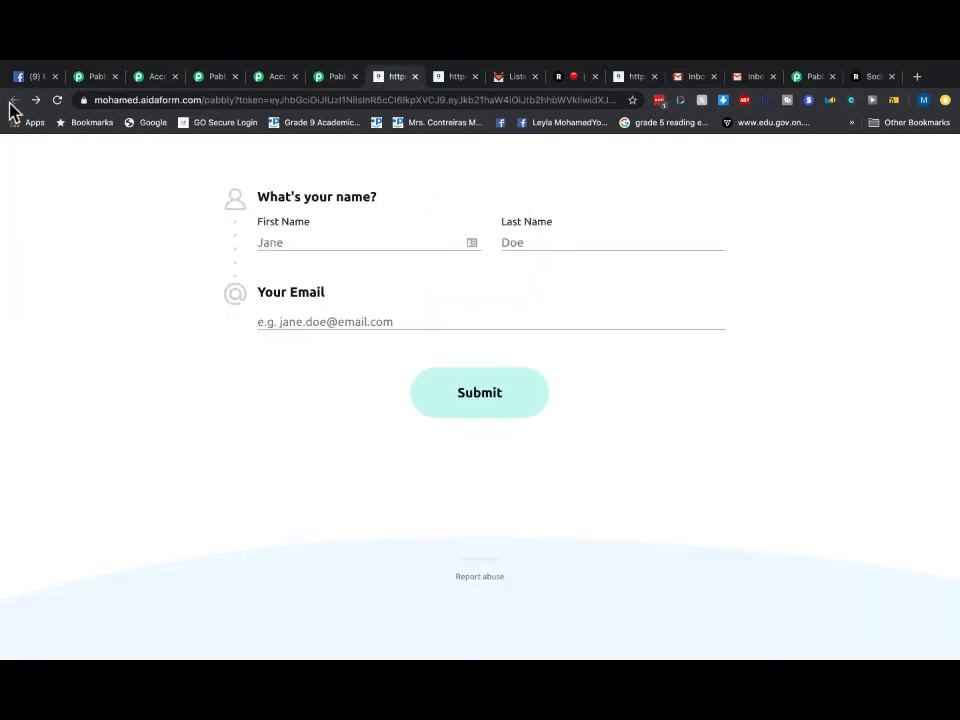
click(323, 108)
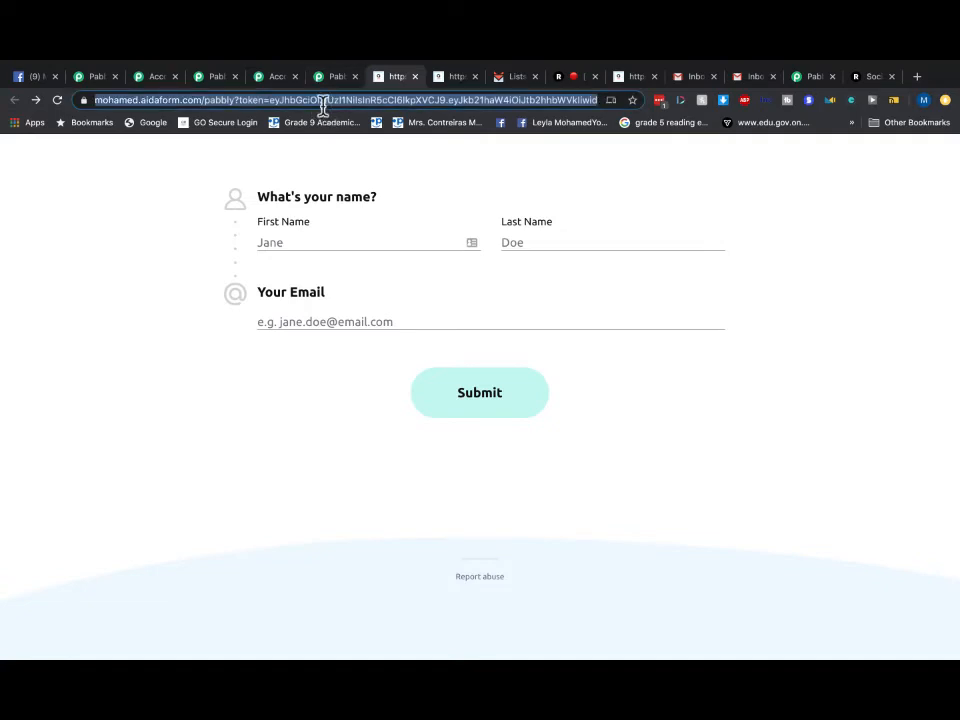
text(aid)
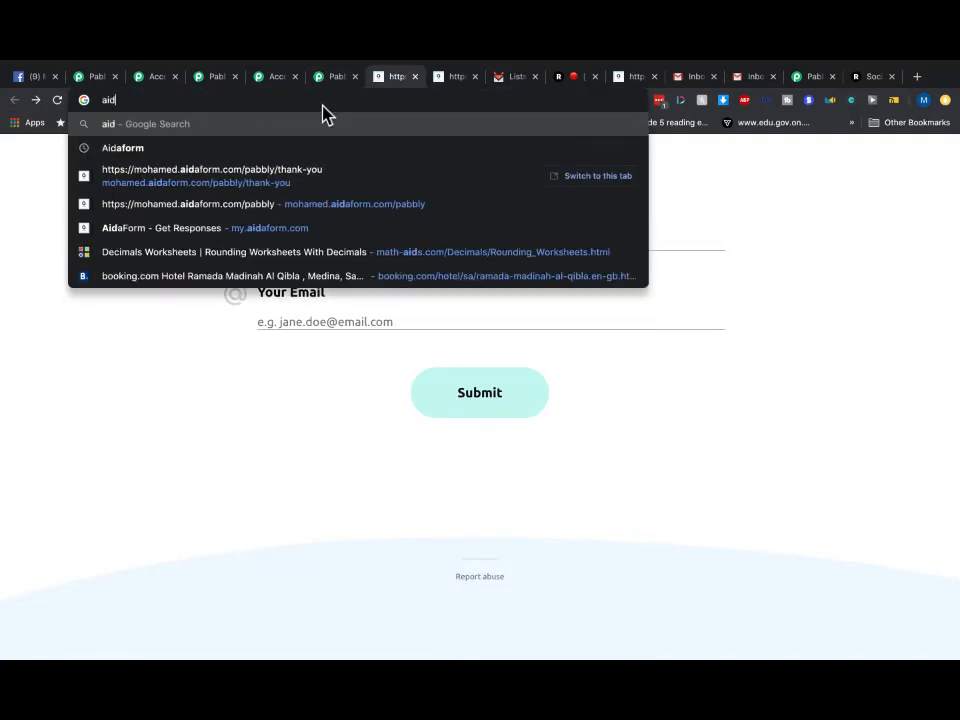
text(a)
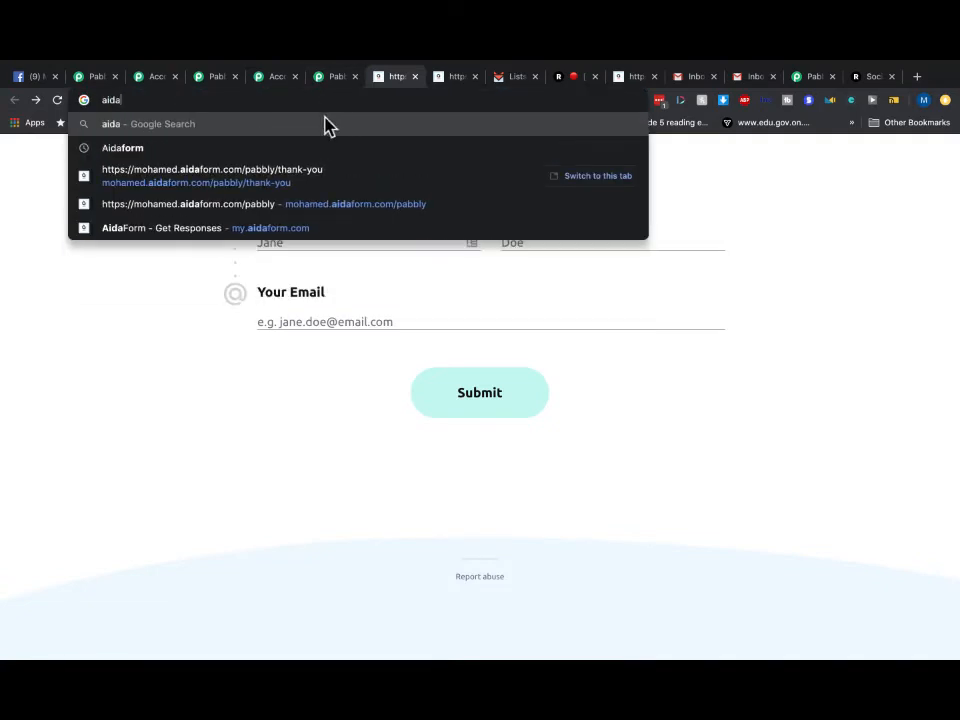
- Pick the 'AidaForm - Get Responses' suggestion to reach the My Forms dashboard
click(277, 229)
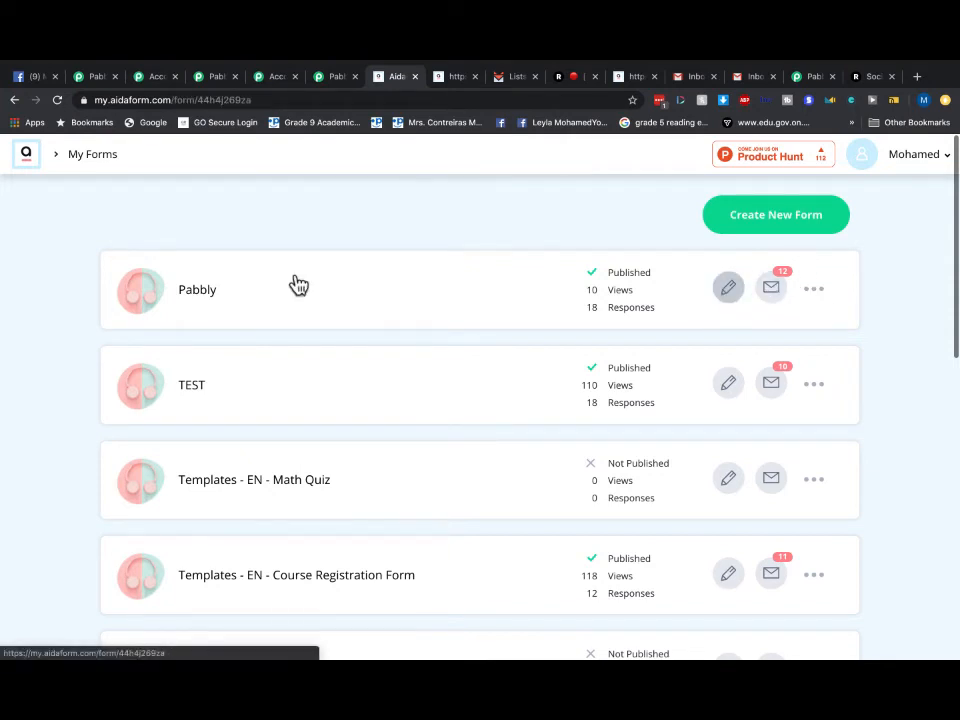
- Add a Media Answer question below the email field of the Pabbly form
scroll(163, 505, down, 1)
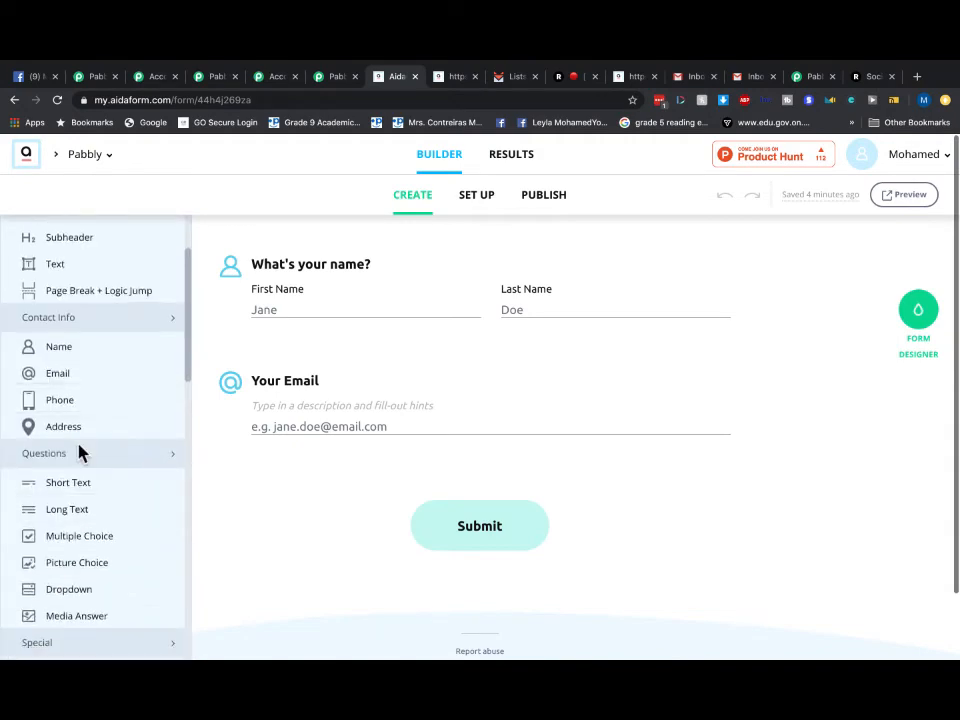
scroll(79, 453, up, 4)
scroll(79, 453, up, 1)
scroll(78, 450, up, 3)
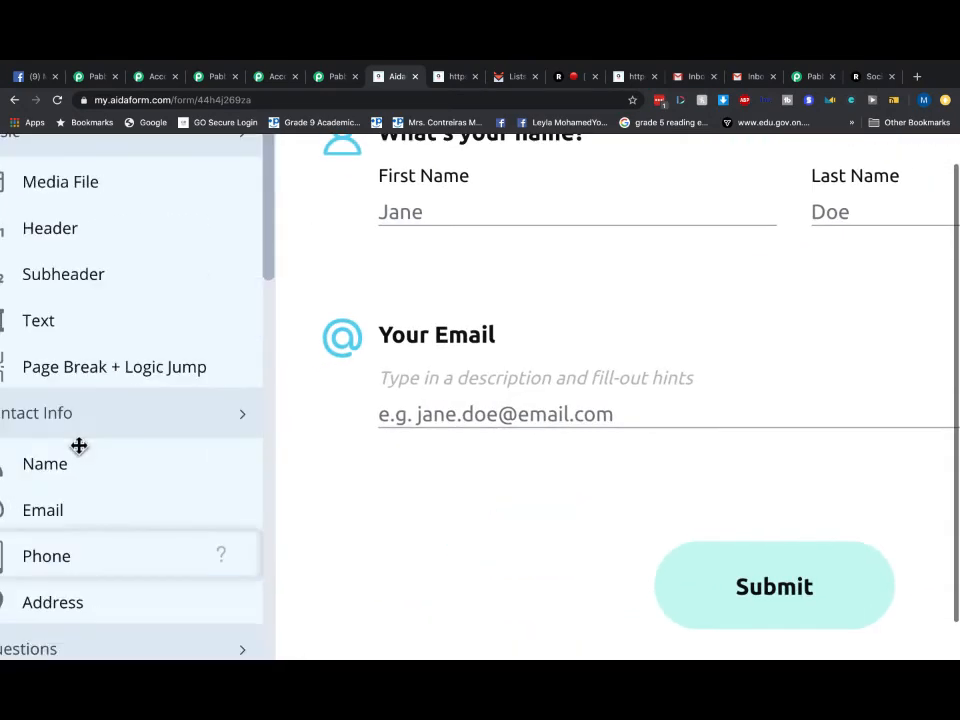
scroll(66, 456, down, 2)
scroll(131, 405, down, 1)
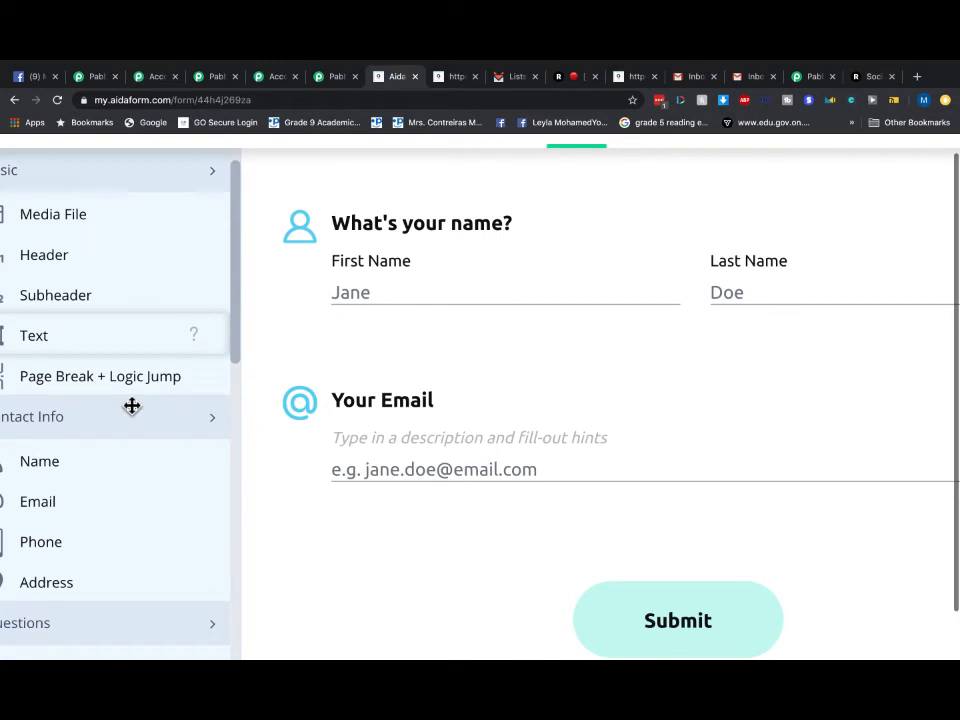
scroll(131, 405, down, 3)
scroll(132, 405, down, 3)
scroll(79, 486, down, 1)
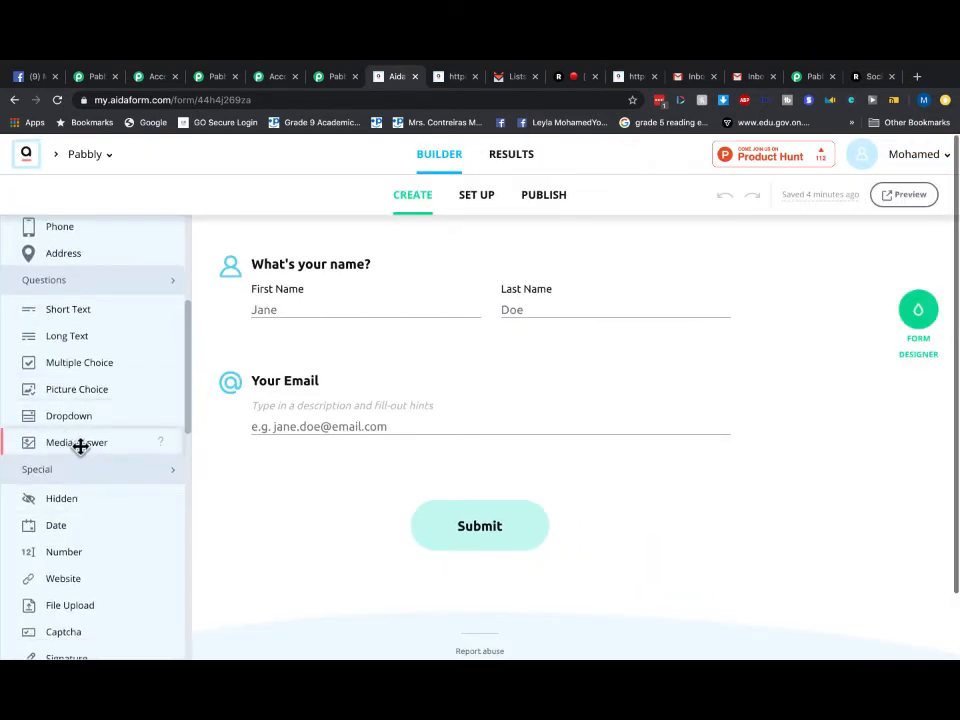
drag(95, 452, 512, 491)
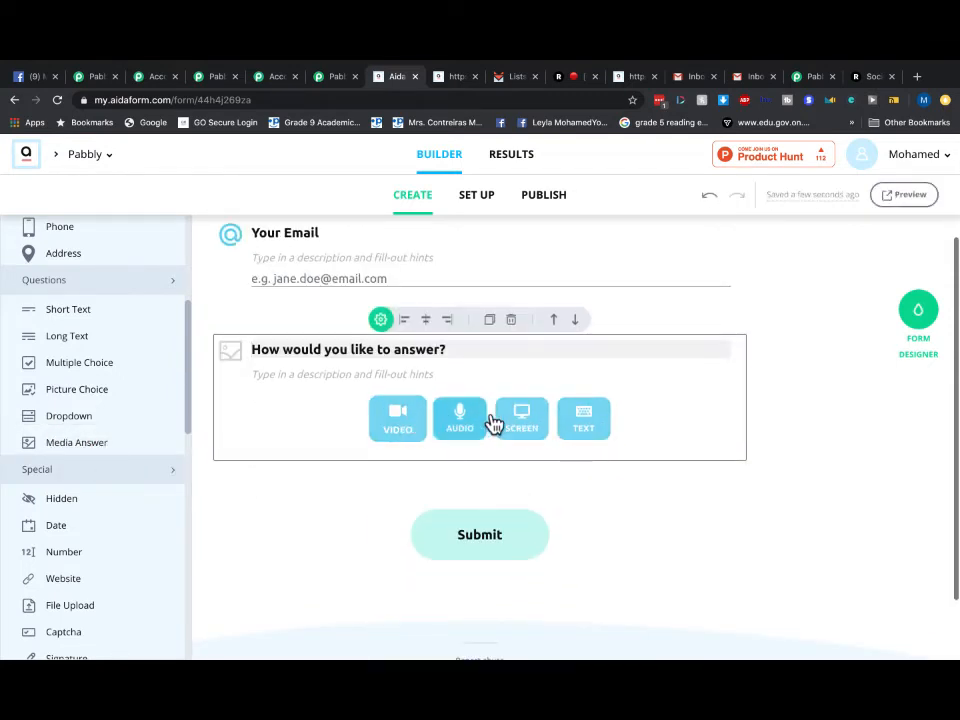
- Open the gear settings of the 'How would you like to answer?' question
scroll(507, 437, up, 5)
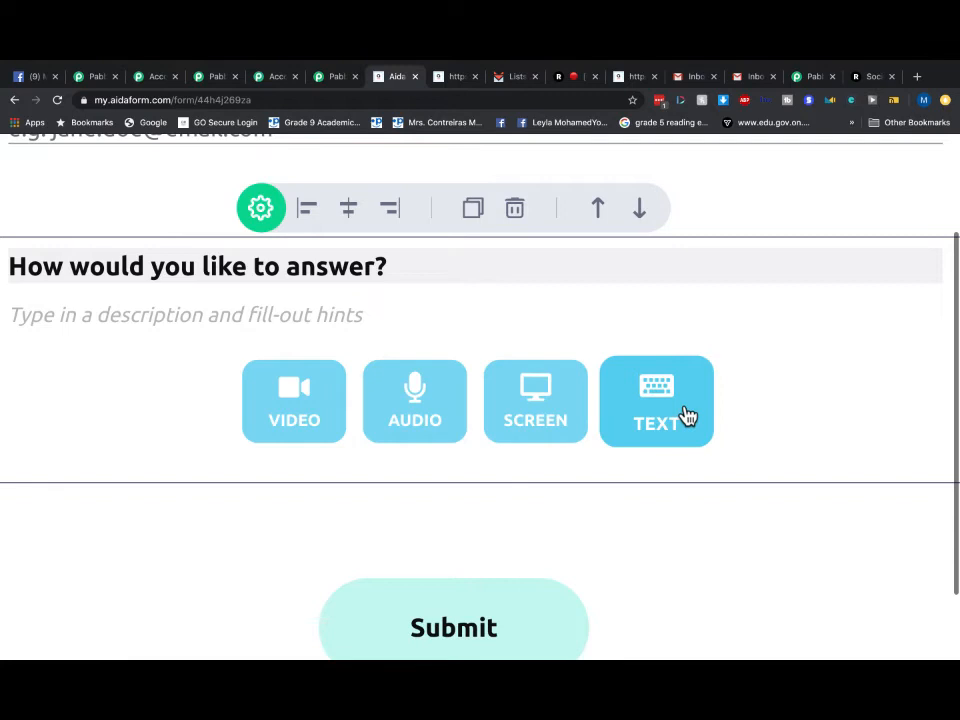
scroll(706, 399, down, 3)
scroll(760, 380, right, 2)
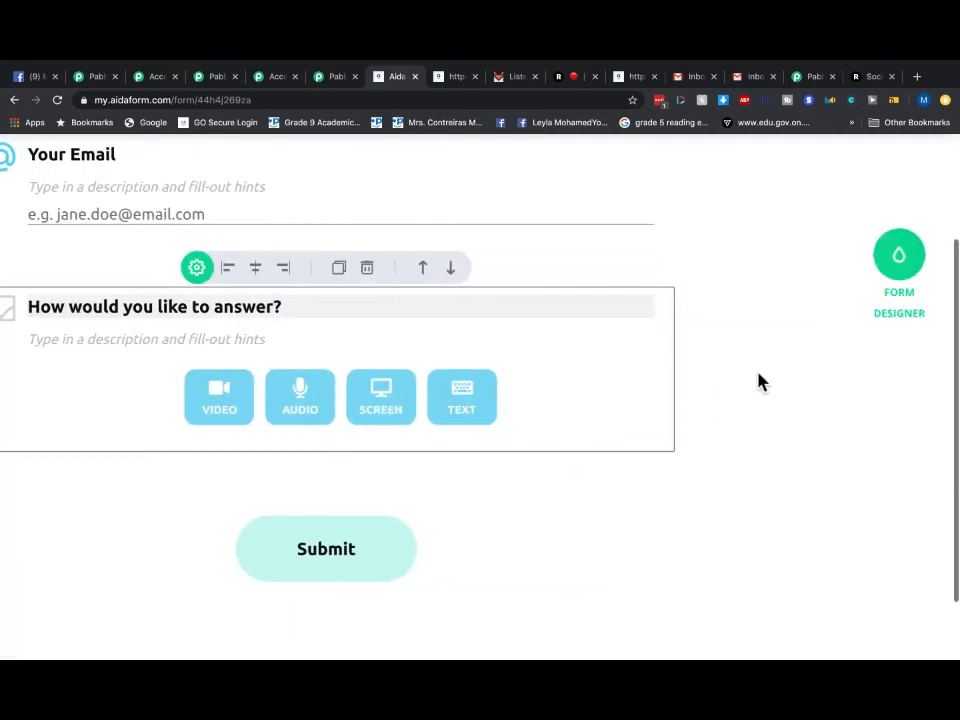
scroll(756, 381, down, 3)
click(380, 328)
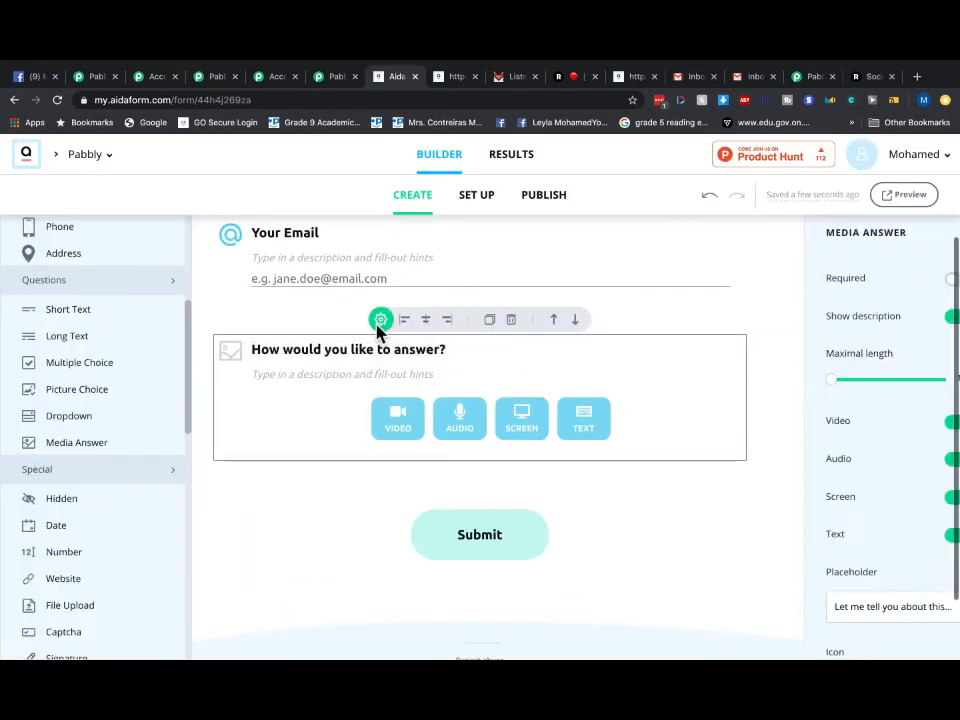
- Switch off Text, Screen and Audio answers so the question accepts video only
scroll(922, 482, down, 1)
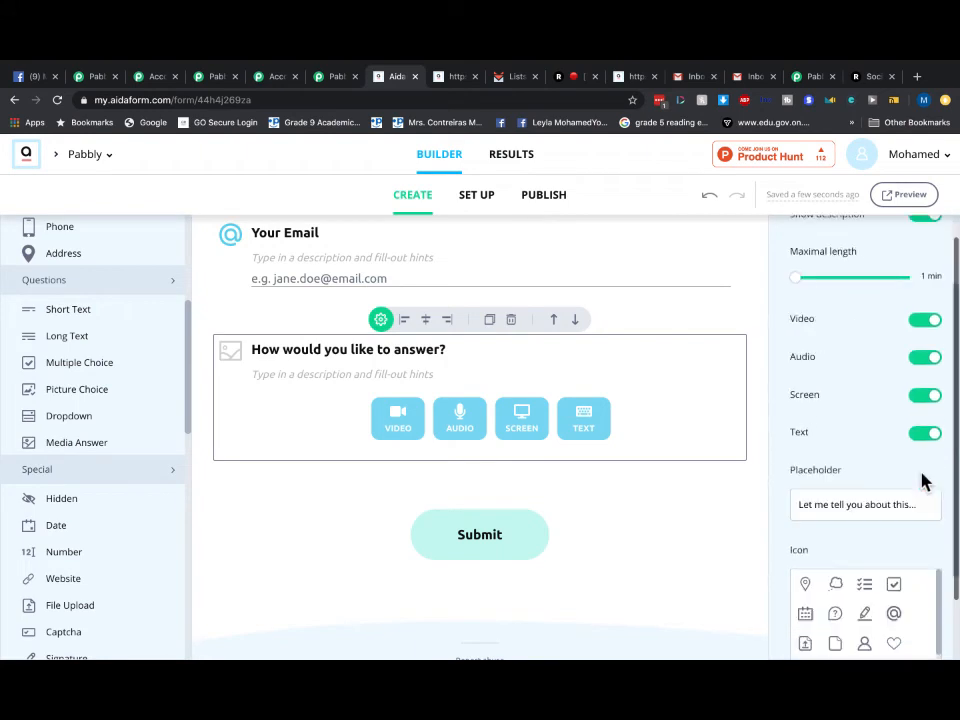
click(925, 435)
click(932, 395)
click(928, 360)
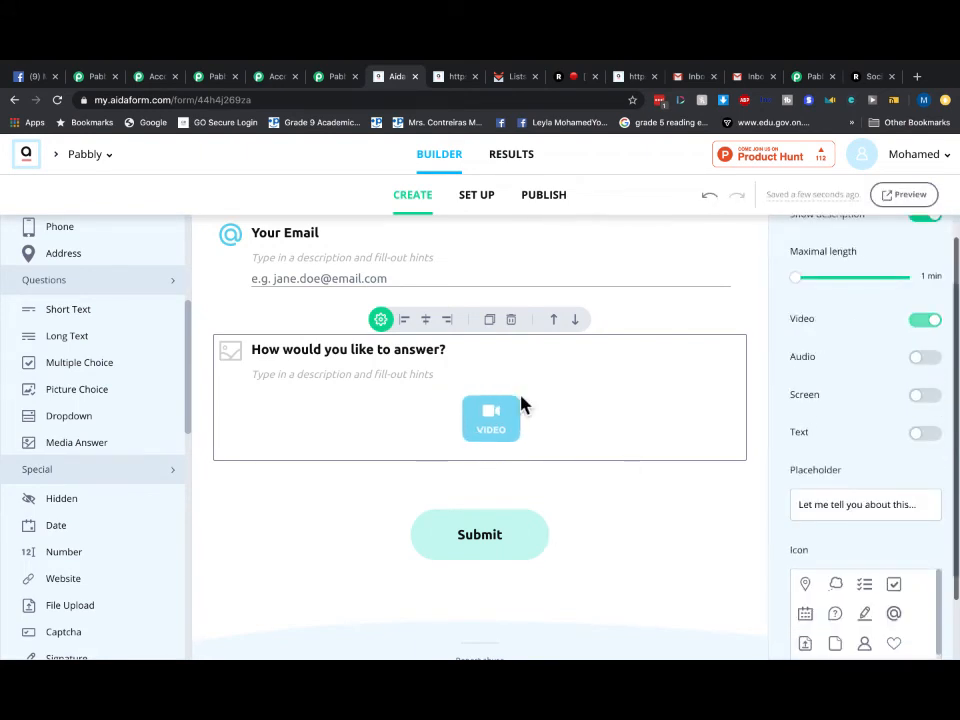
- Bring up the form's PUBLISH settings
scroll(518, 395, up, 5)
scroll(542, 391, left, 1)
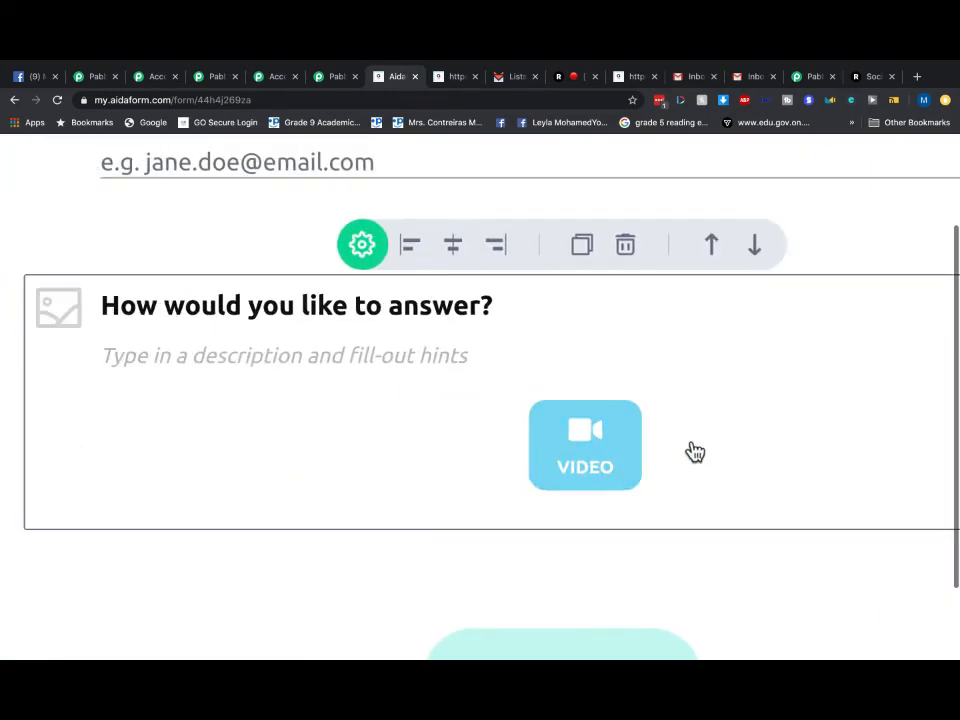
scroll(700, 444, down, 3)
scroll(710, 436, down, 2)
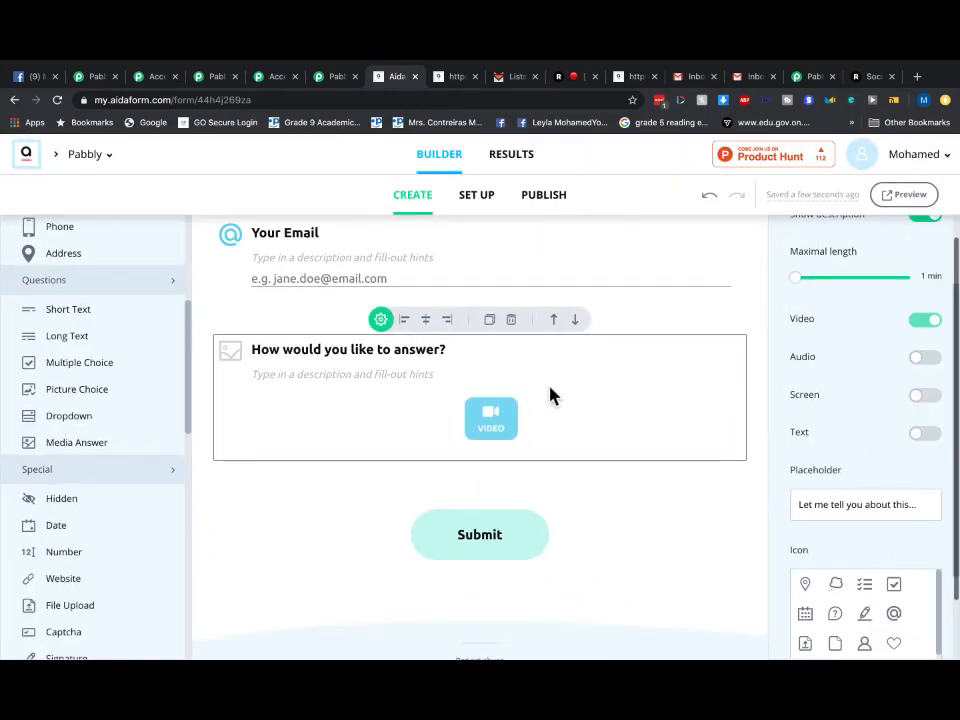
scroll(551, 394, up, 2)
click(549, 212)
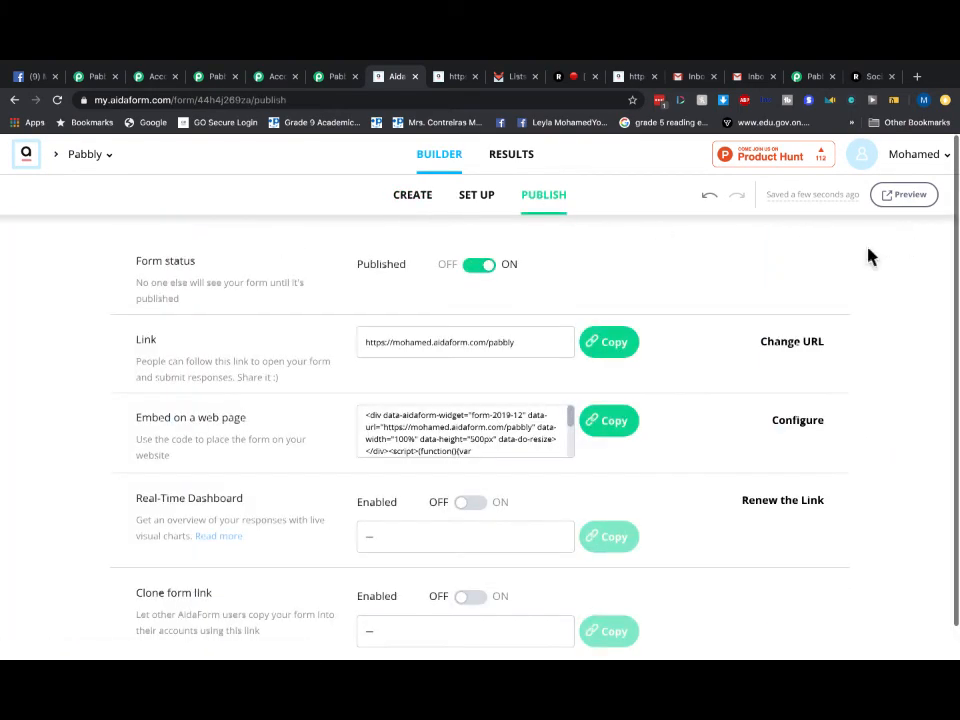
- Preview the live Pabbly form, choose the VIDEO answer option and look over the recorder
click(895, 200)
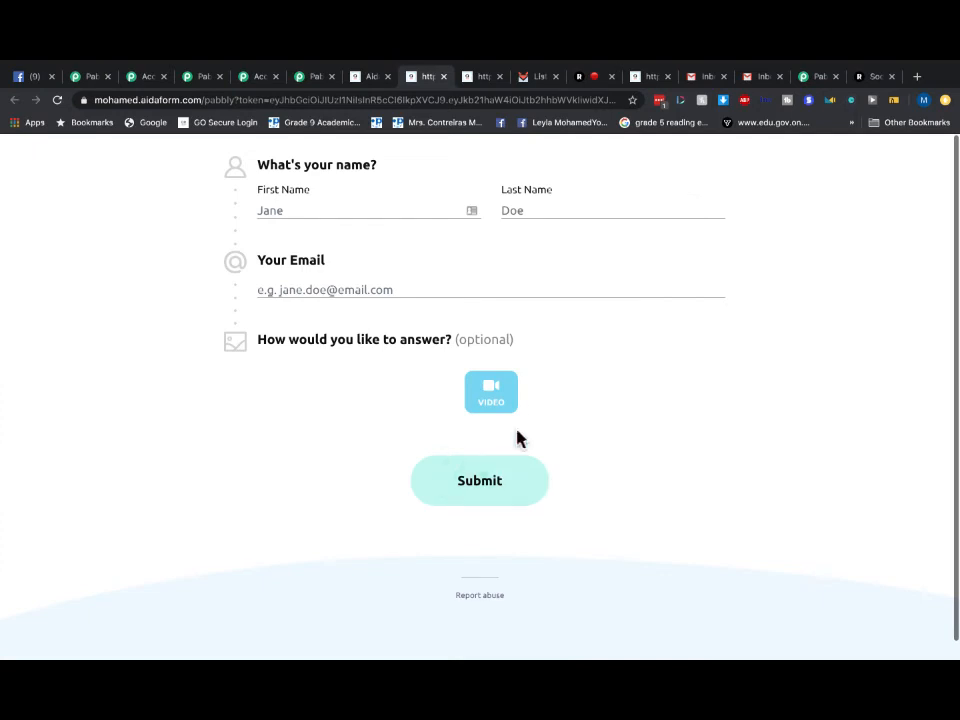
click(508, 400)
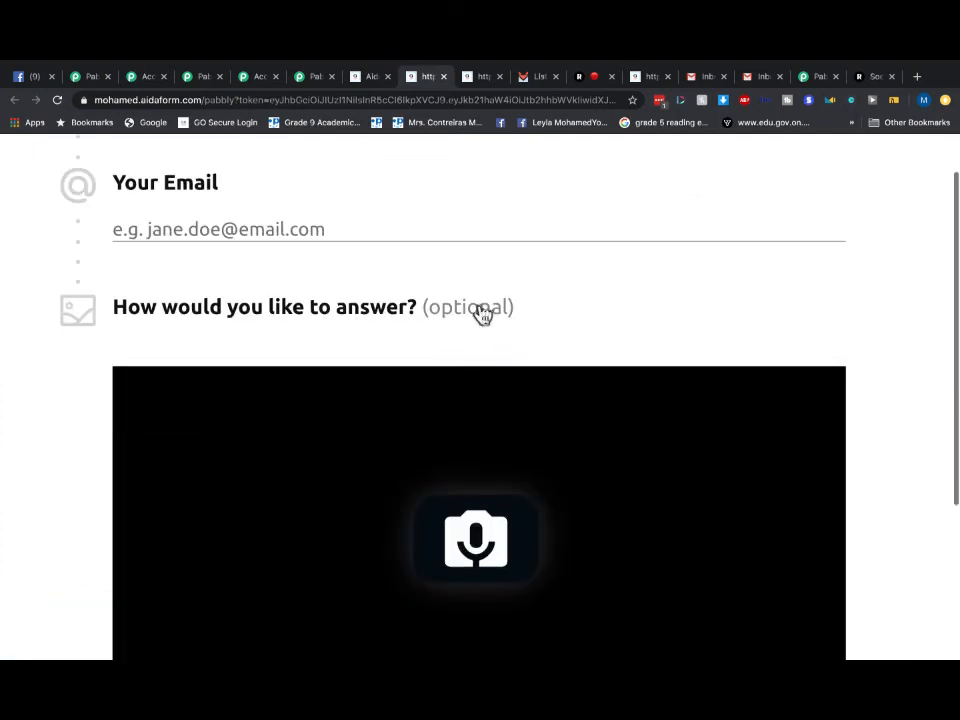
scroll(480, 310, down, 2)
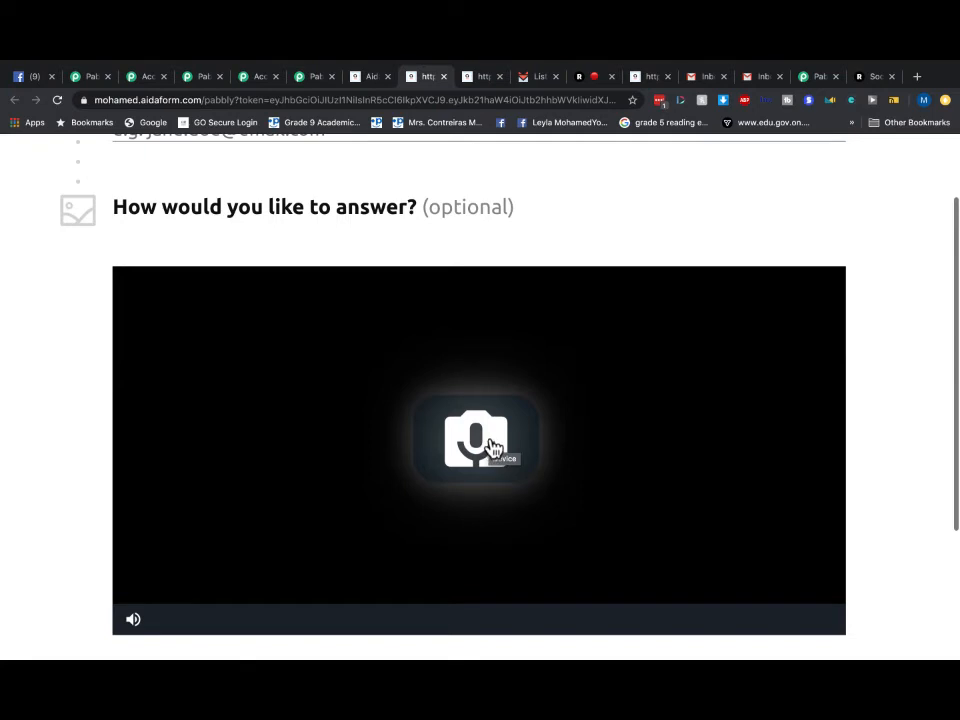
scroll(491, 447, down, 5)
scroll(515, 520, down, 2)
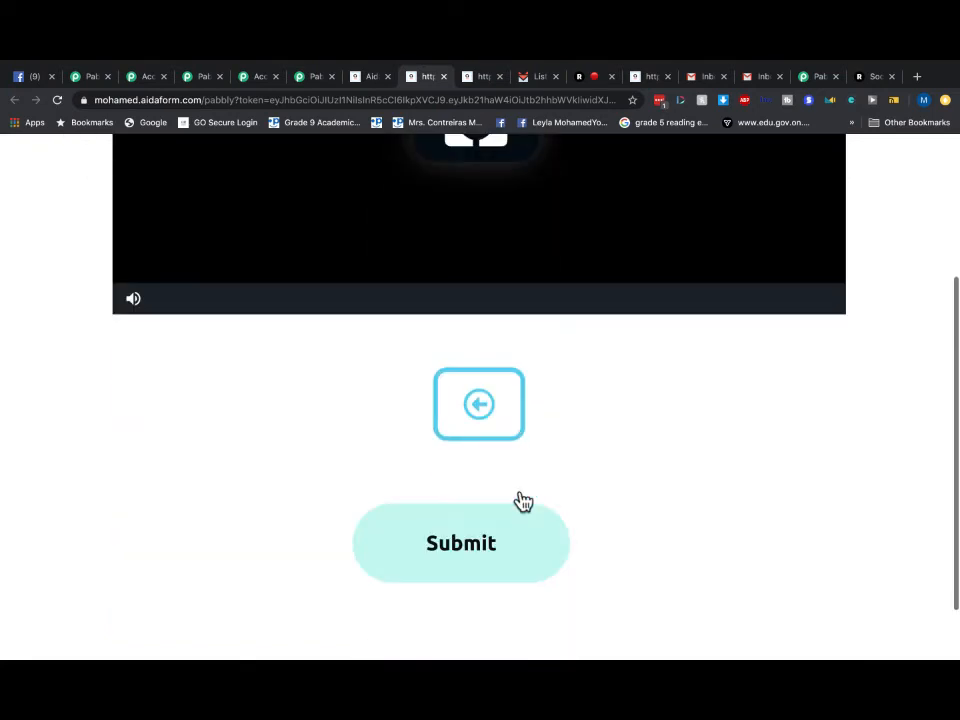
scroll(521, 461, up, 6)
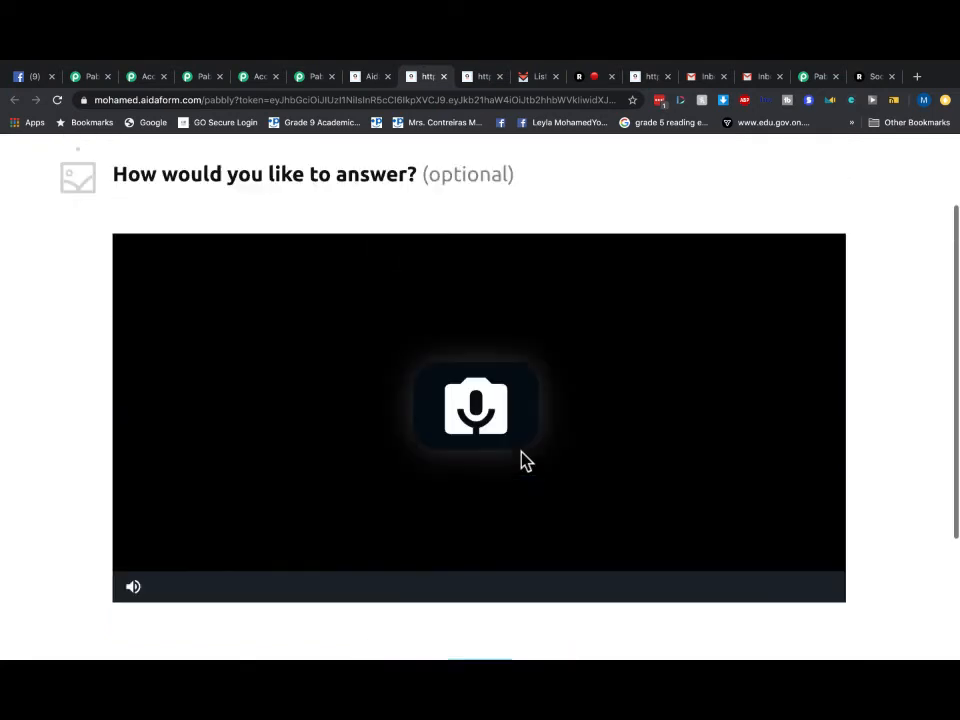
scroll(522, 451, down, 3)
scroll(444, 443, up, 2)
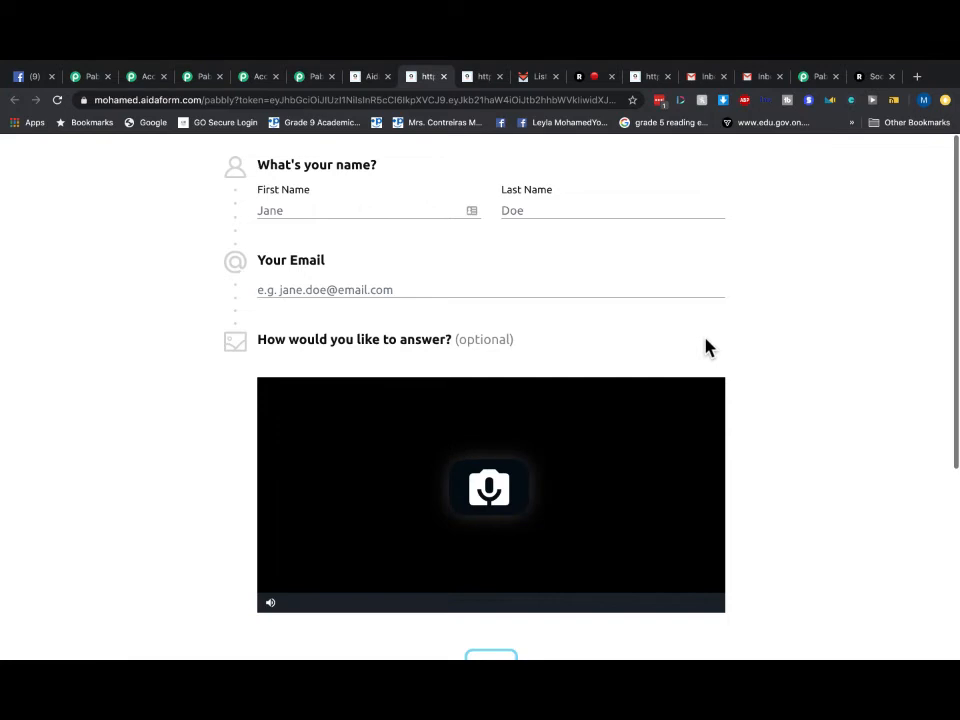
click(486, 78)
- Glance at SendFox lists and the Pabbly Webhook workflow's extracted fields, then go to Gmail
click(528, 82)
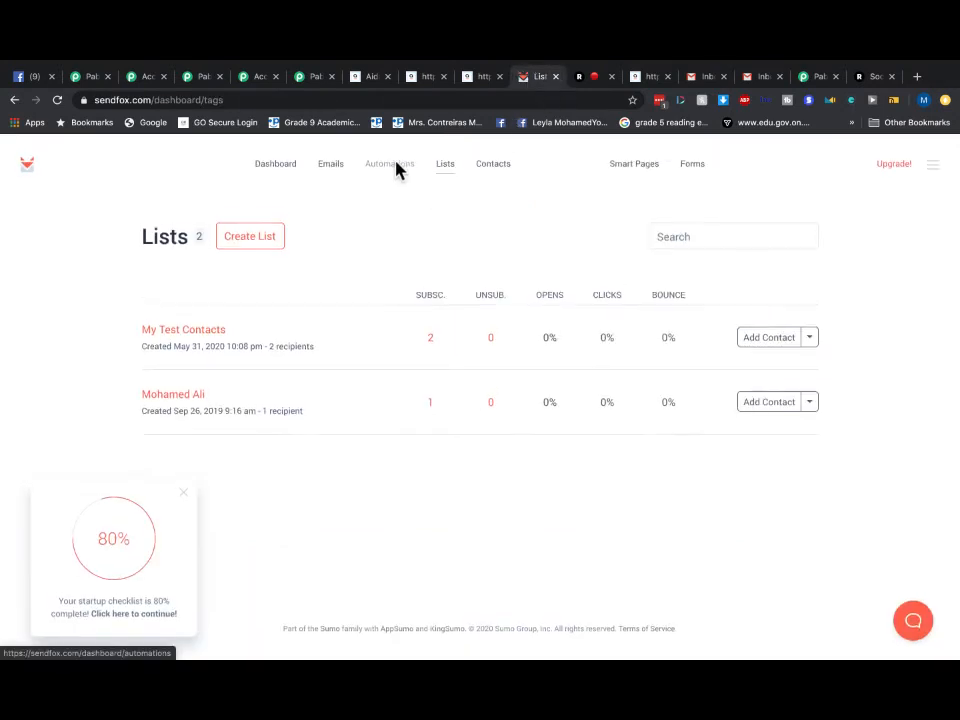
click(814, 80)
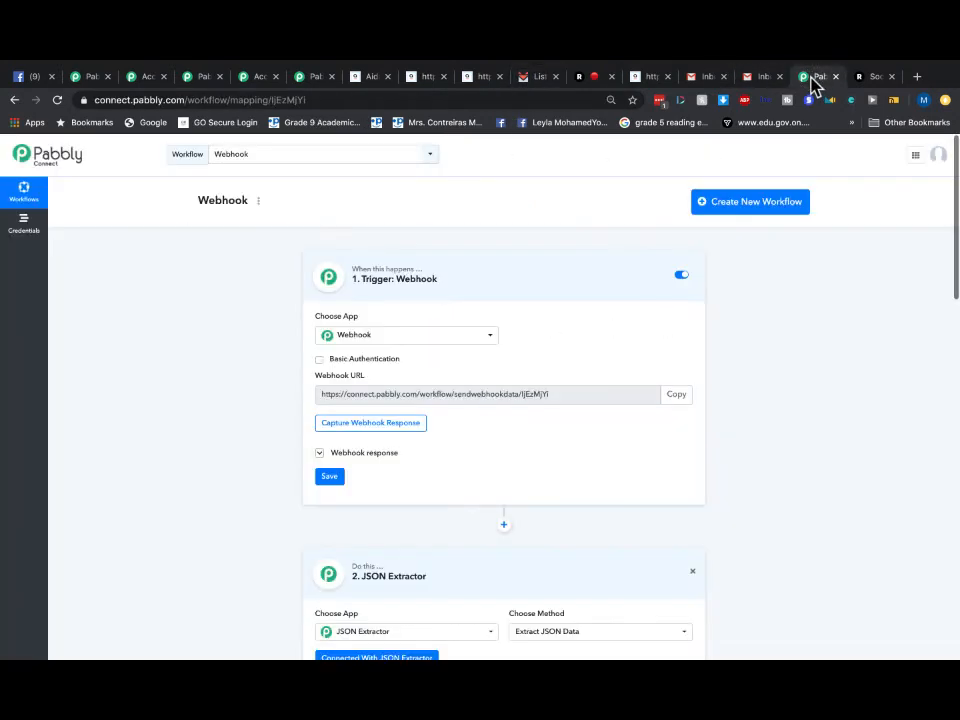
scroll(566, 392, down, 10)
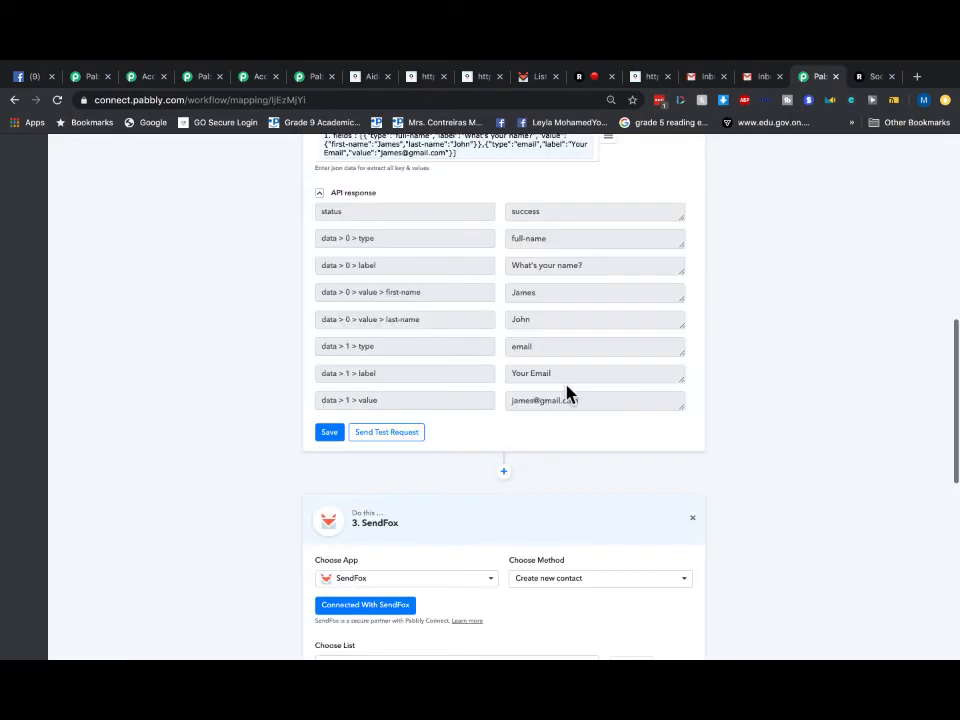
scroll(568, 394, up, 10)
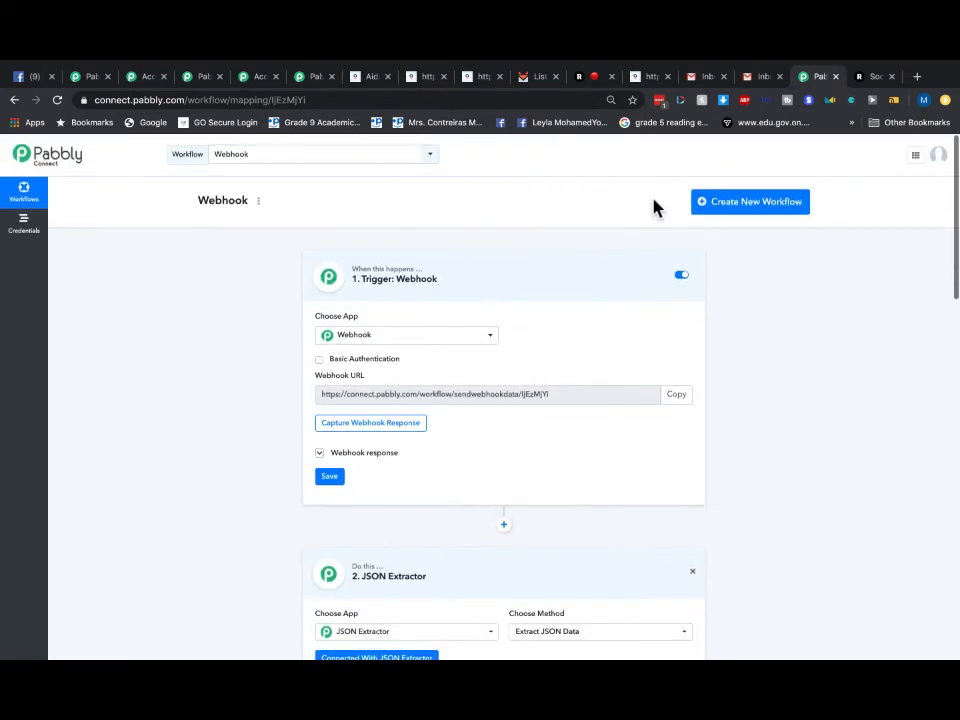
click(707, 80)
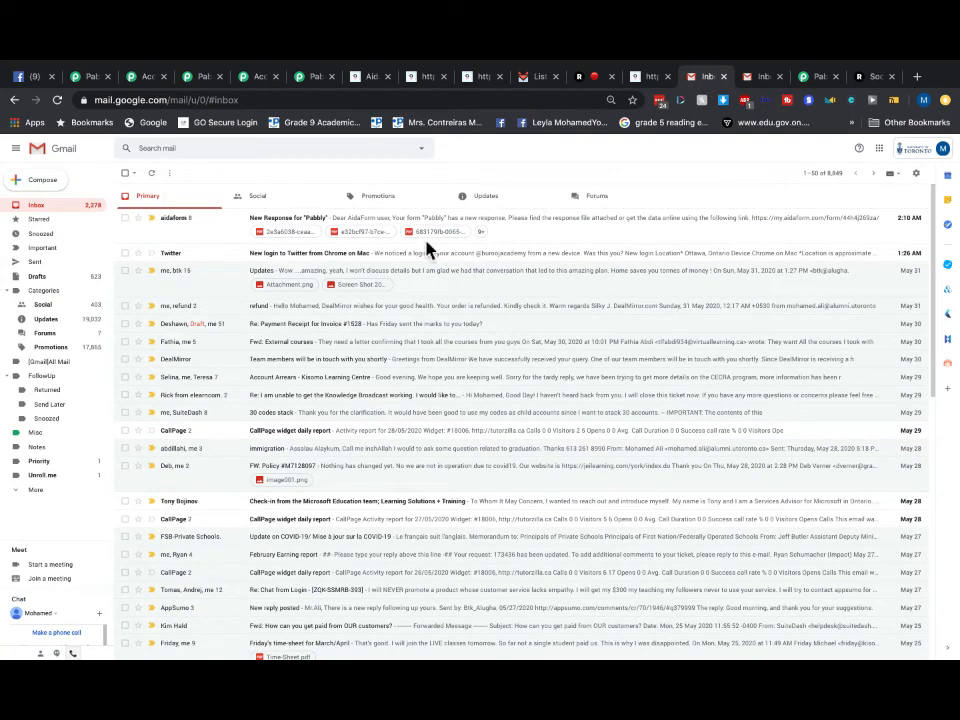
- Check Updates, Primary and Promotions in both Gmail accounts, then return to SendFox Lists
click(482, 200)
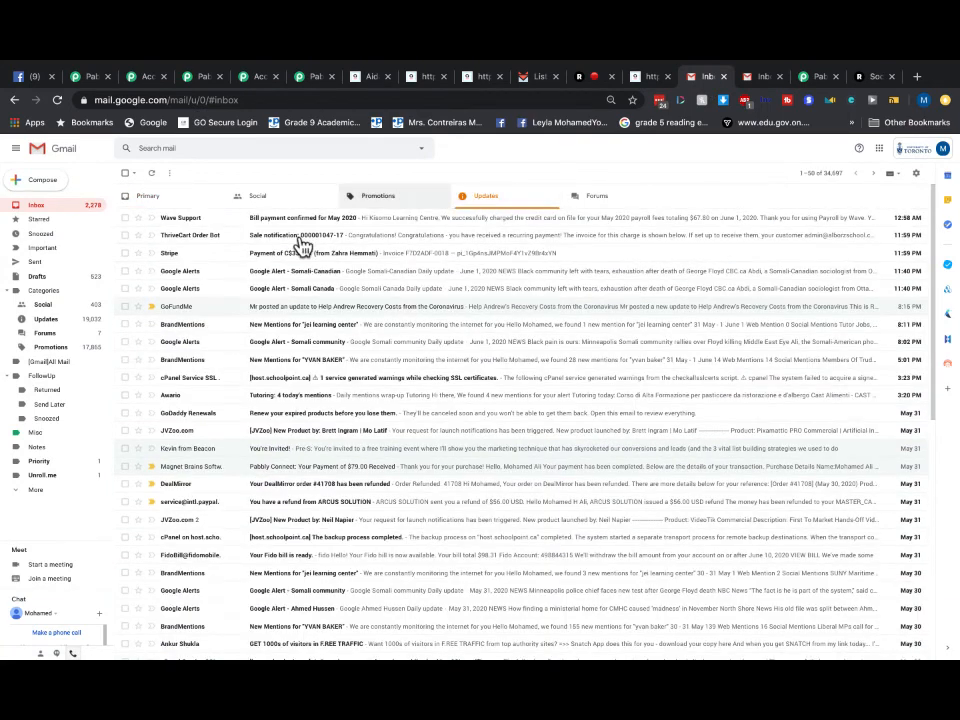
click(148, 200)
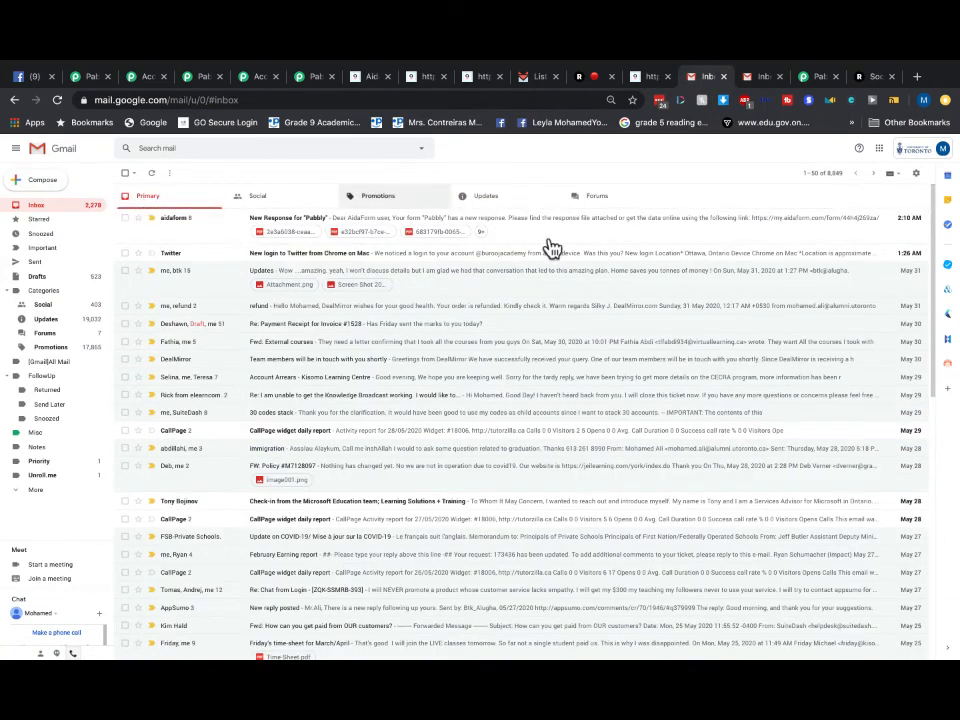
click(388, 203)
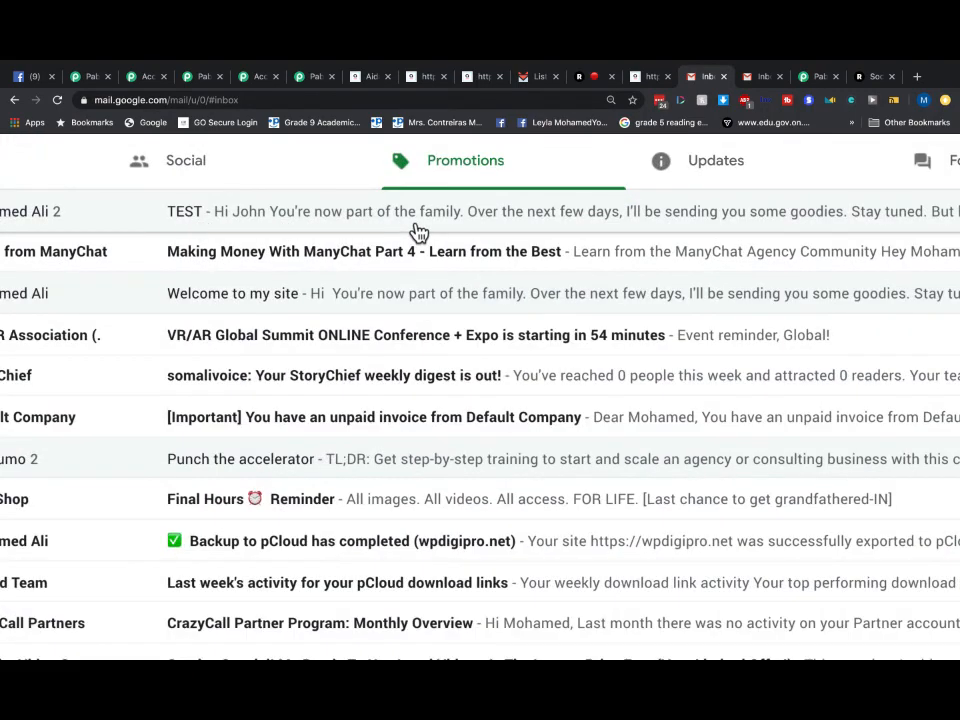
click(763, 80)
click(488, 199)
click(375, 197)
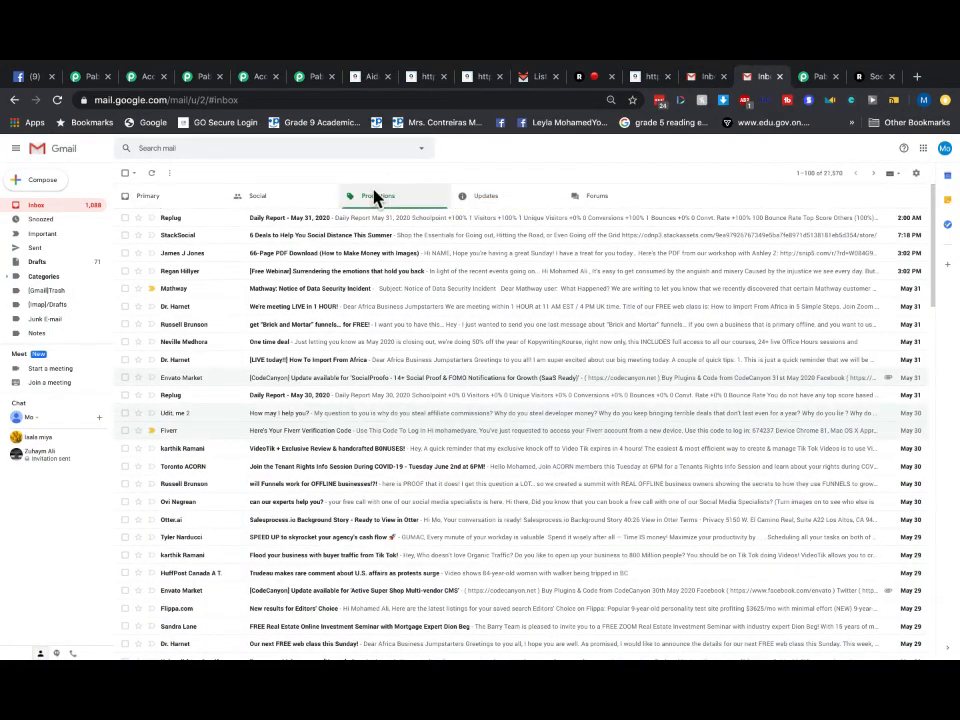
click(481, 205)
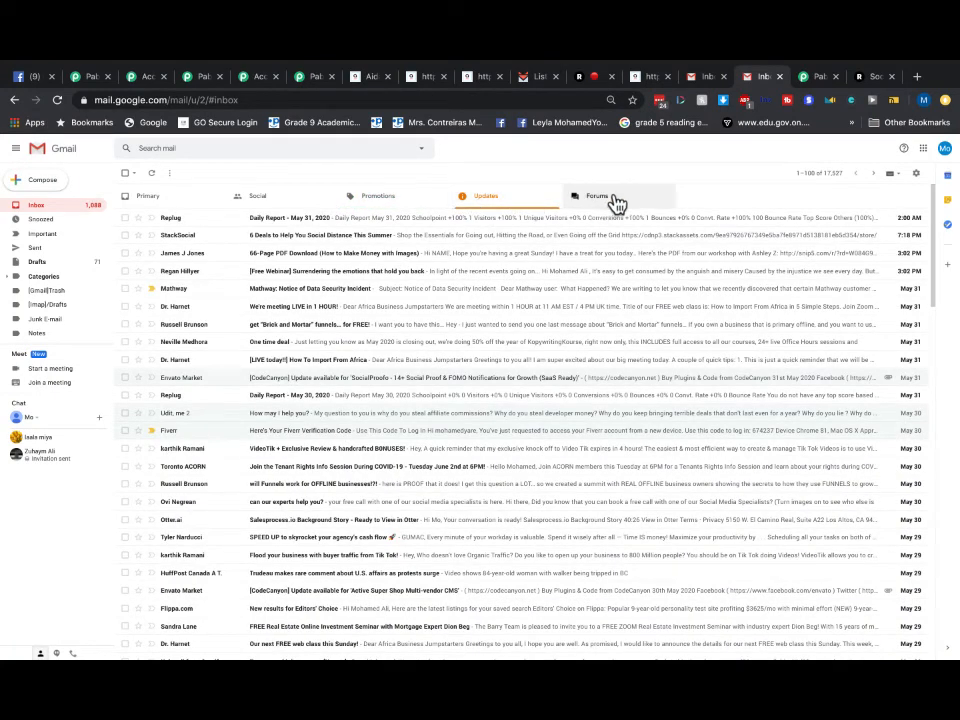
click(538, 77)
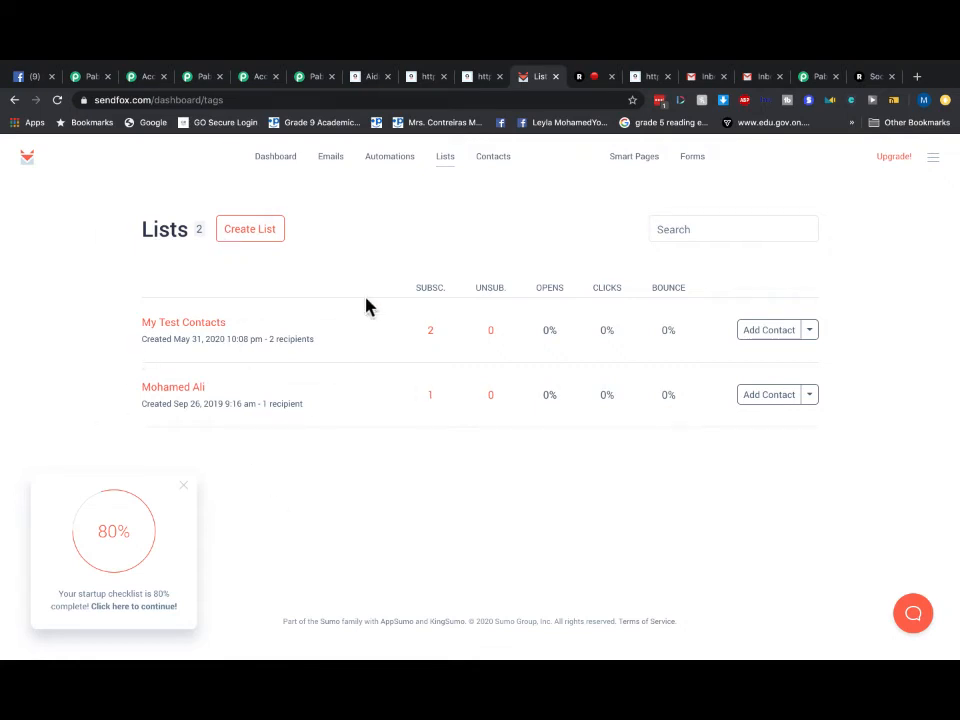
- Close the duplicate AidaForm page and extra Accounts tab, returning to the Pabbly Connect workflow
click(482, 77)
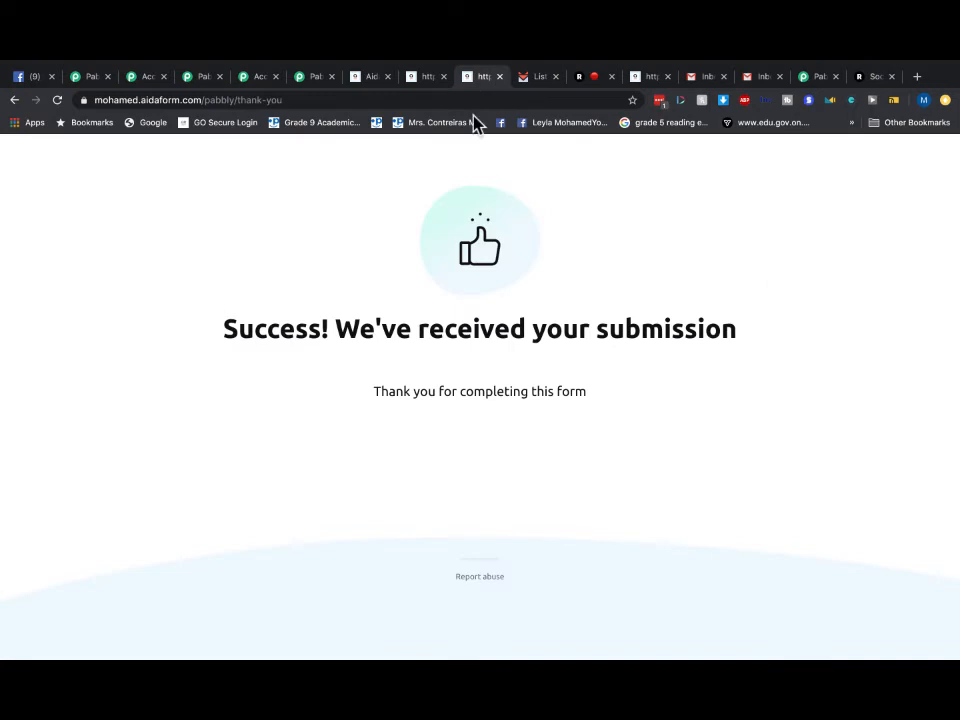
click(428, 77)
click(386, 77)
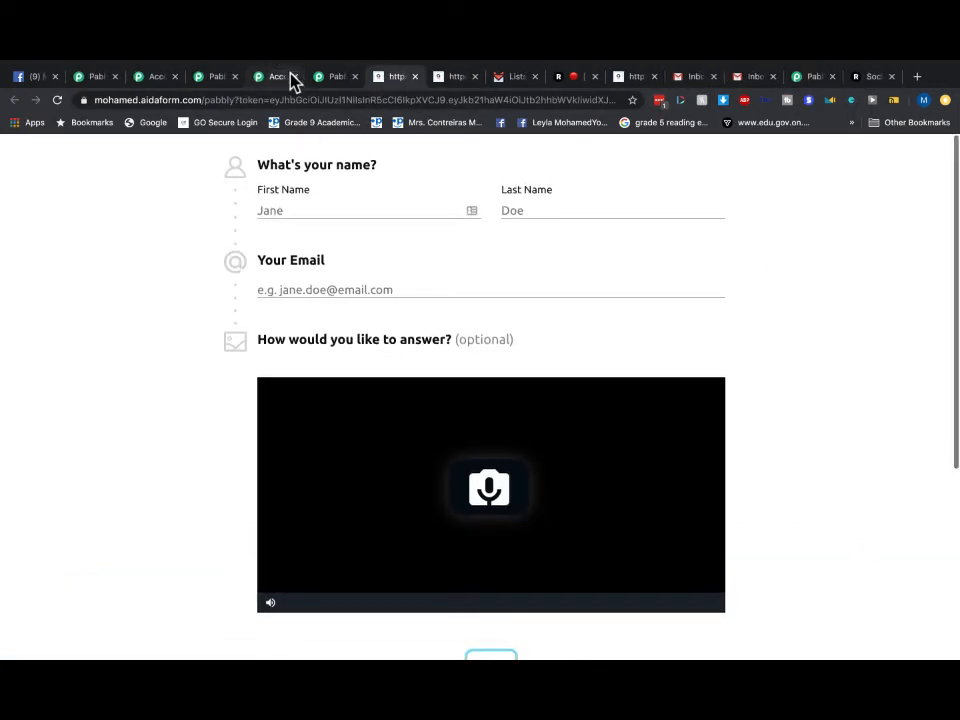
click(295, 76)
click(283, 80)
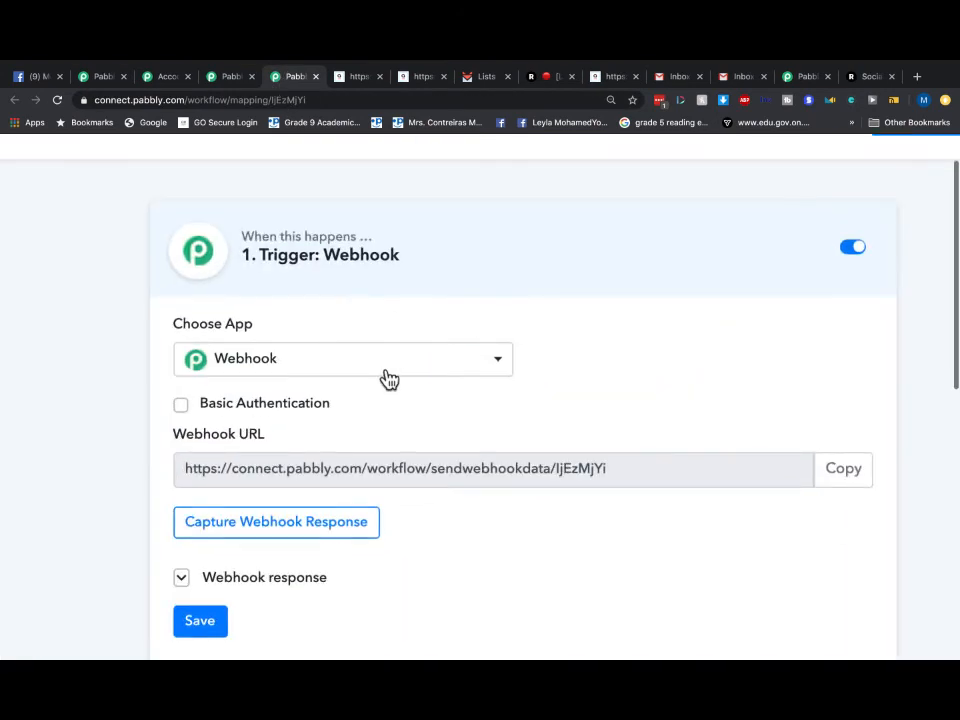
- Scroll through the trigger's Choose App list, then close it leaving Webhook selected
click(393, 372)
scroll(393, 375, down, 2)
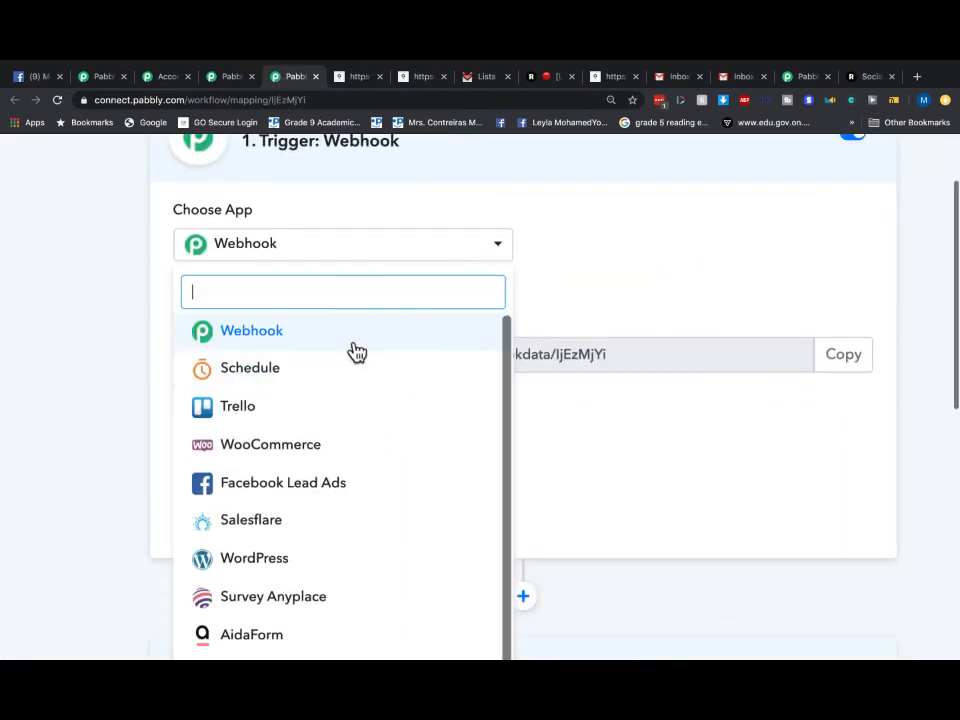
scroll(390, 432, down, 1)
scroll(390, 431, down, 1)
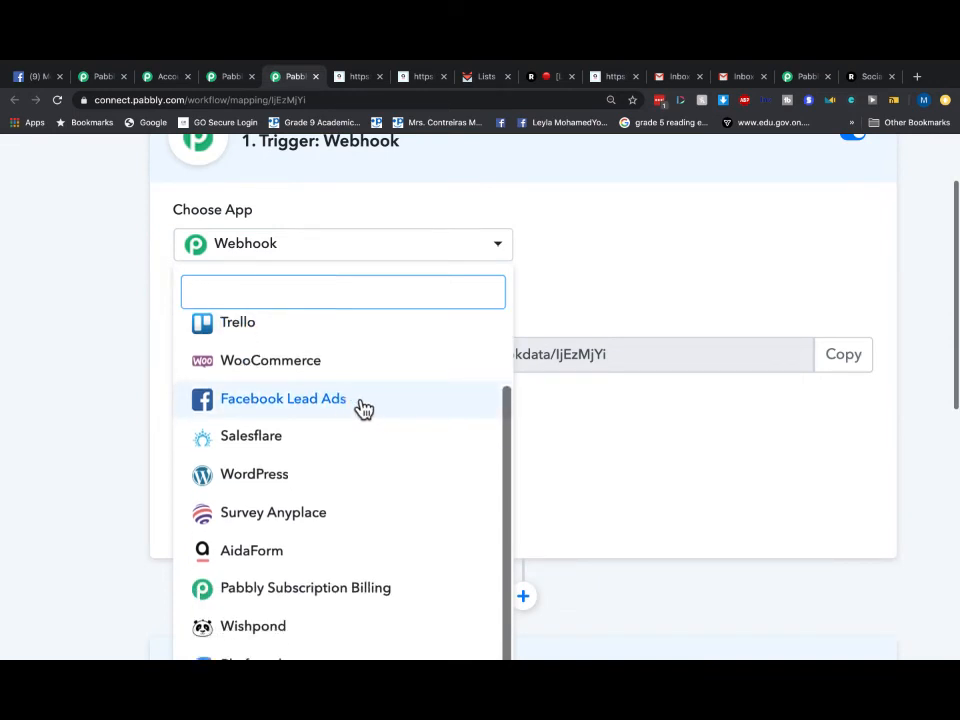
scroll(363, 409, down, 1)
scroll(369, 441, down, 2)
scroll(369, 441, down, 1)
scroll(369, 442, down, 1)
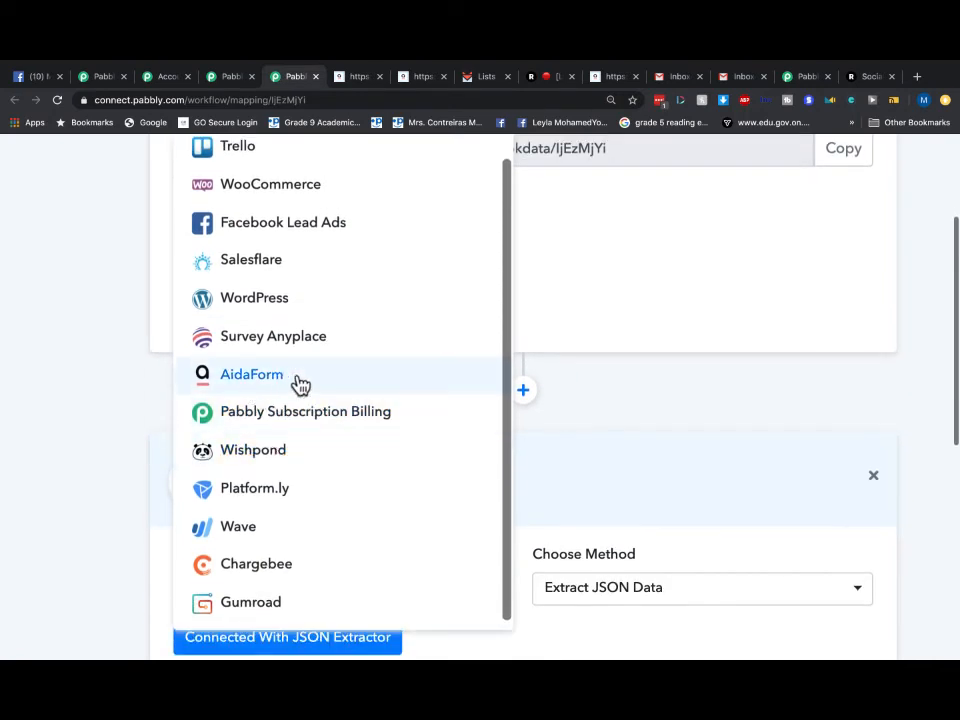
scroll(390, 426, down, 2)
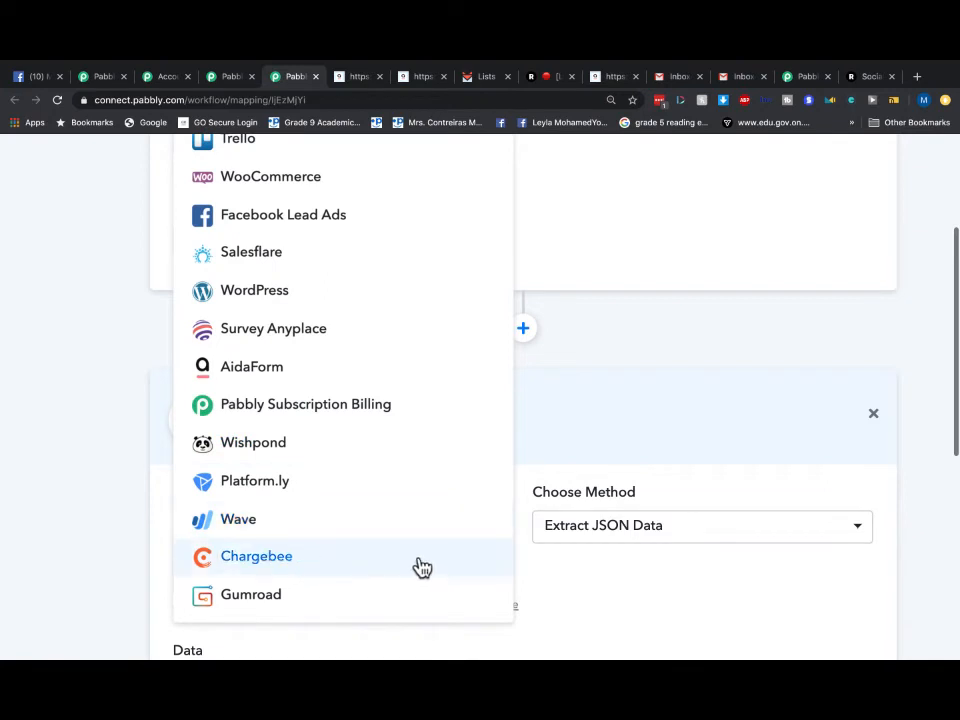
scroll(556, 450, down, 5)
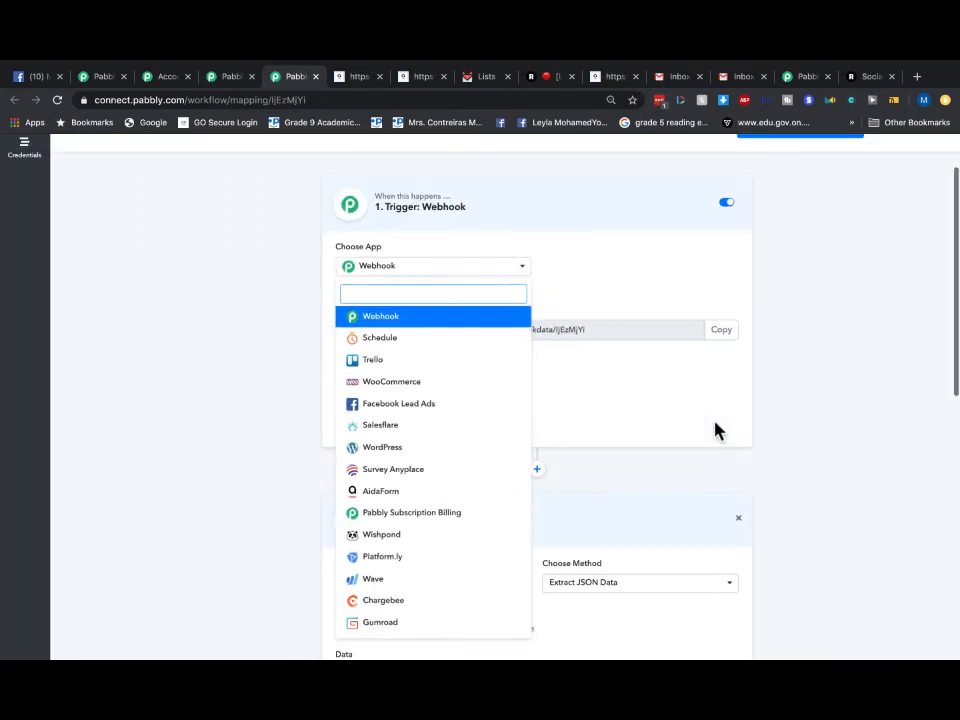
click(360, 316)
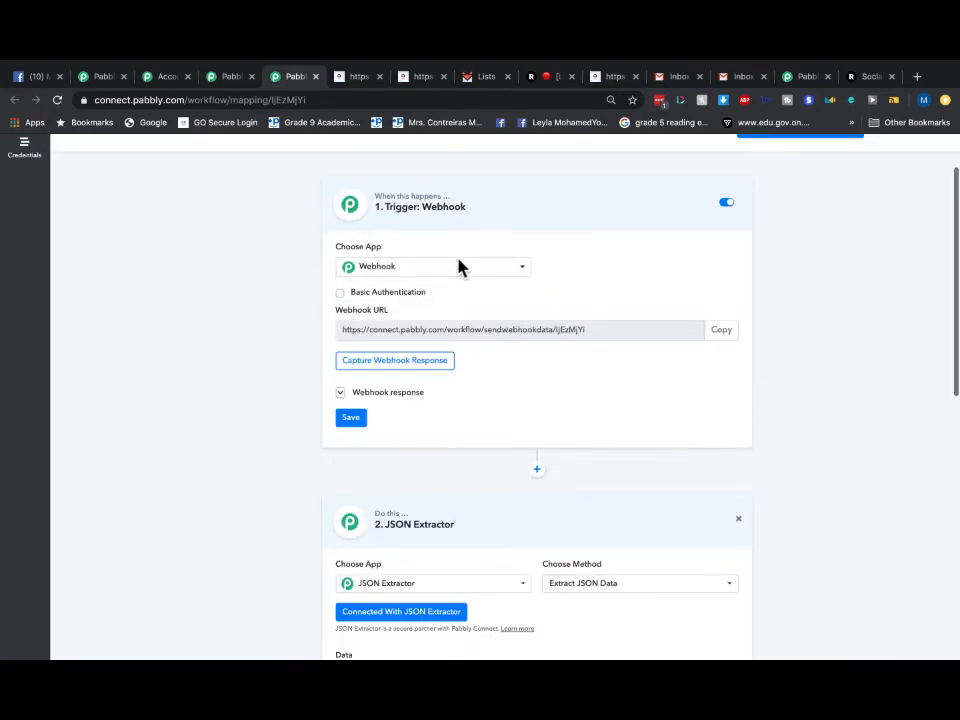
- Open the JSON Extractor step's app list and browse choices like Router, Iterator, MailChimp and Trello
scroll(490, 350, down, 2)
click(461, 405)
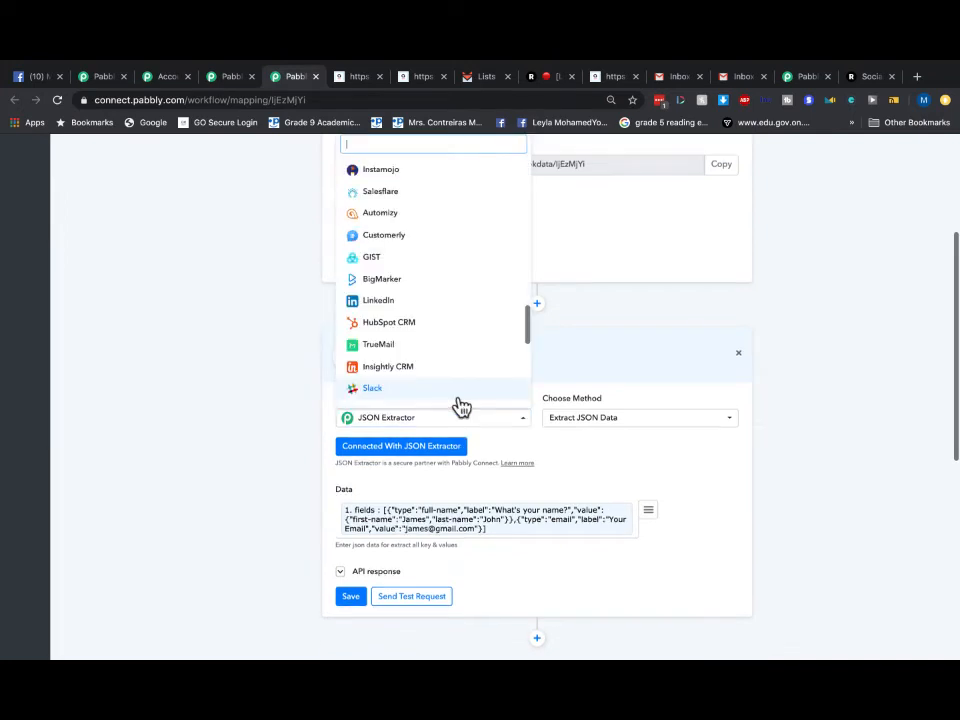
scroll(462, 300, down, 2)
scroll(466, 295, down, 6)
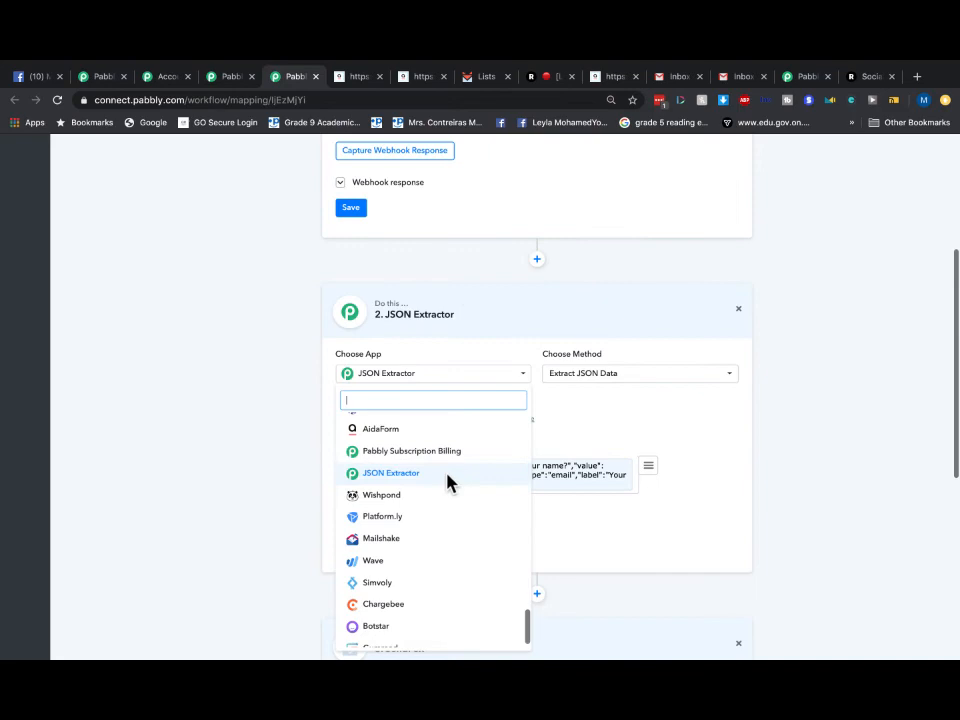
scroll(446, 472, down, 1)
scroll(428, 291, up, 2)
scroll(428, 297, up, 2)
scroll(452, 392, down, 5)
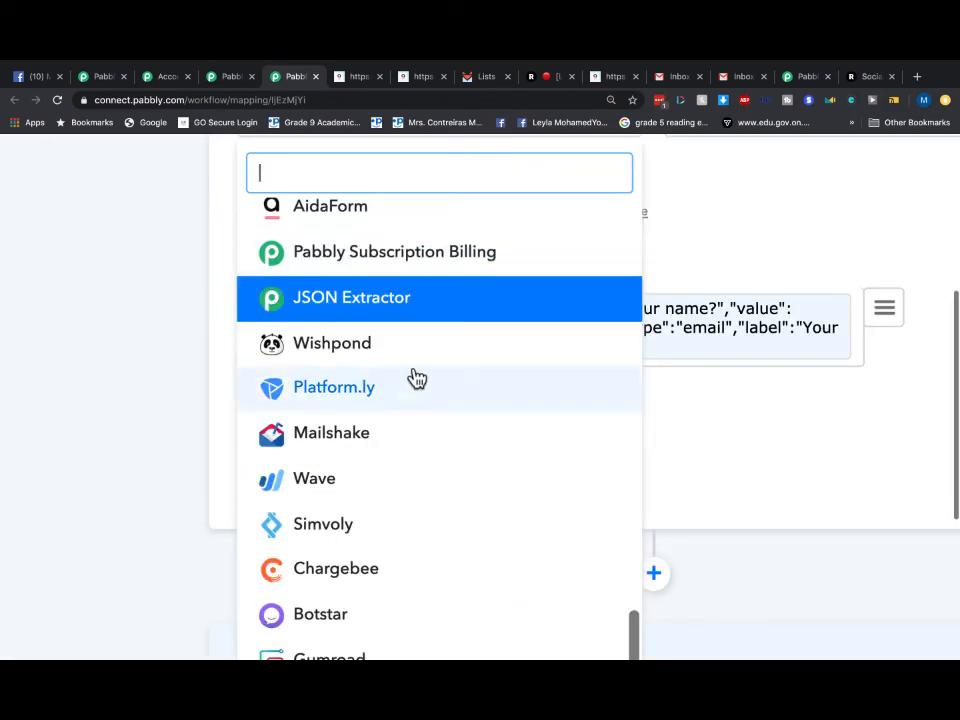
scroll(440, 385, down, 1)
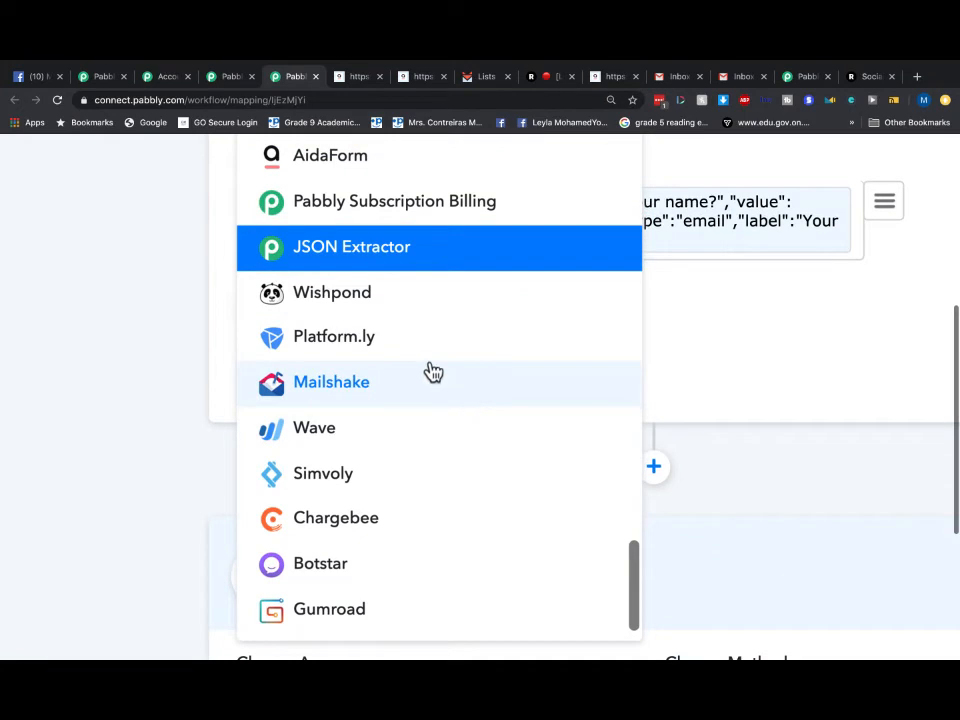
scroll(433, 372, down, 3)
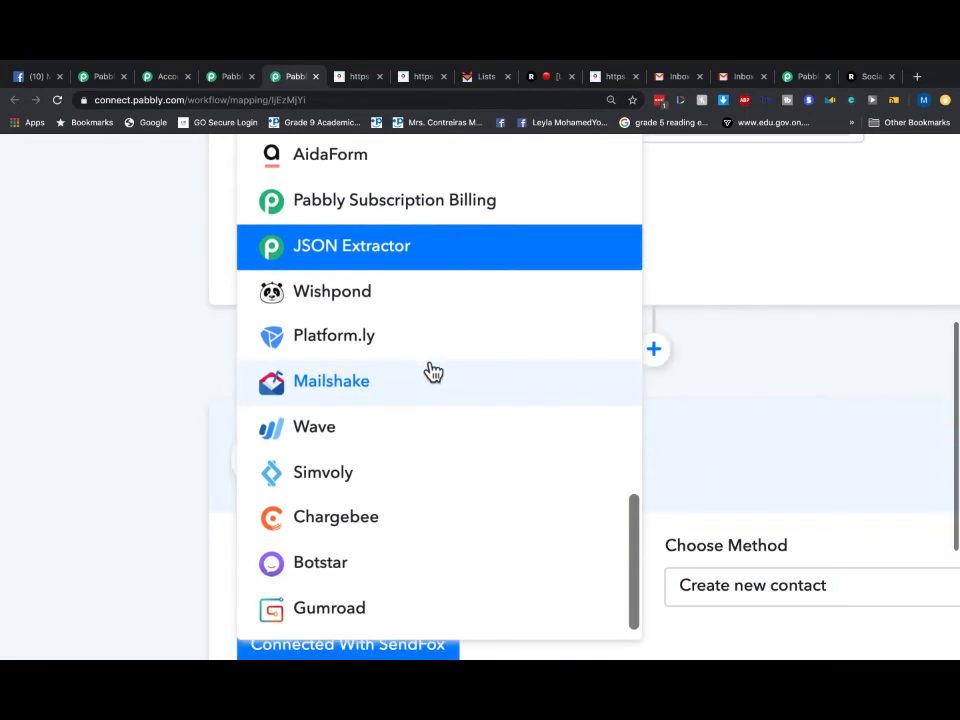
scroll(433, 372, down, 2)
scroll(511, 459, down, 2)
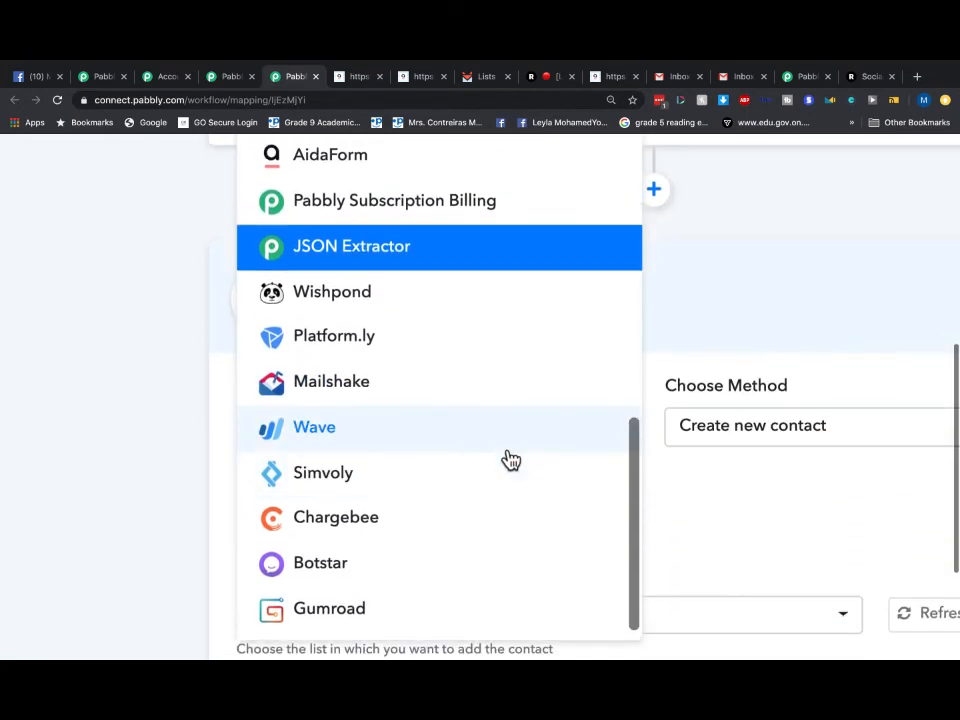
scroll(511, 459, down, 3)
scroll(223, 375, up, 3)
scroll(521, 356, up, 5)
scroll(418, 341, up, 1)
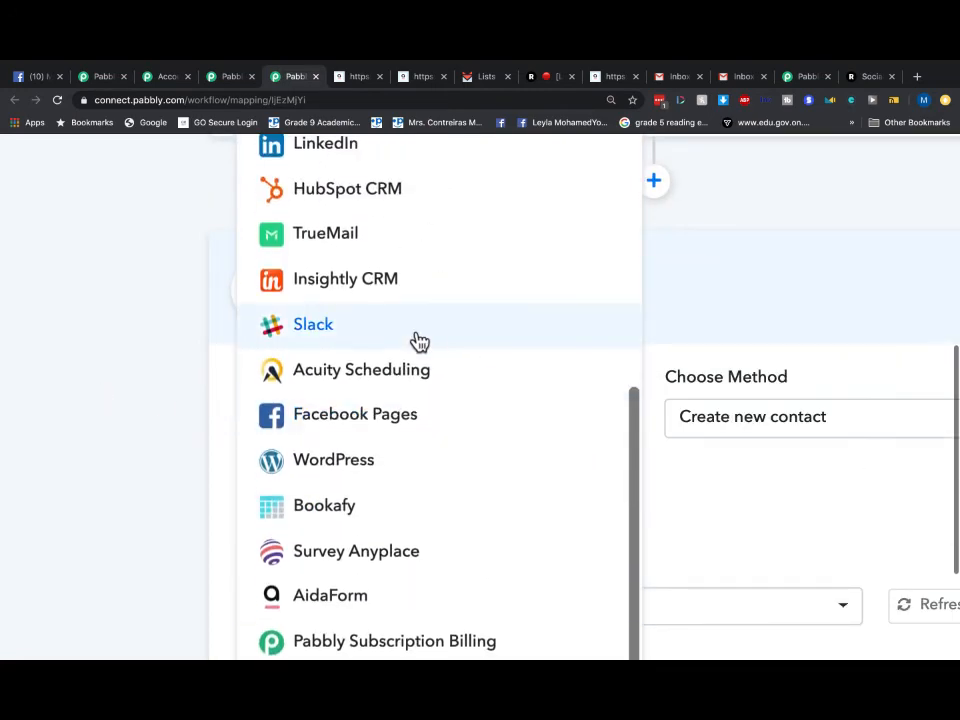
scroll(527, 336, up, 2)
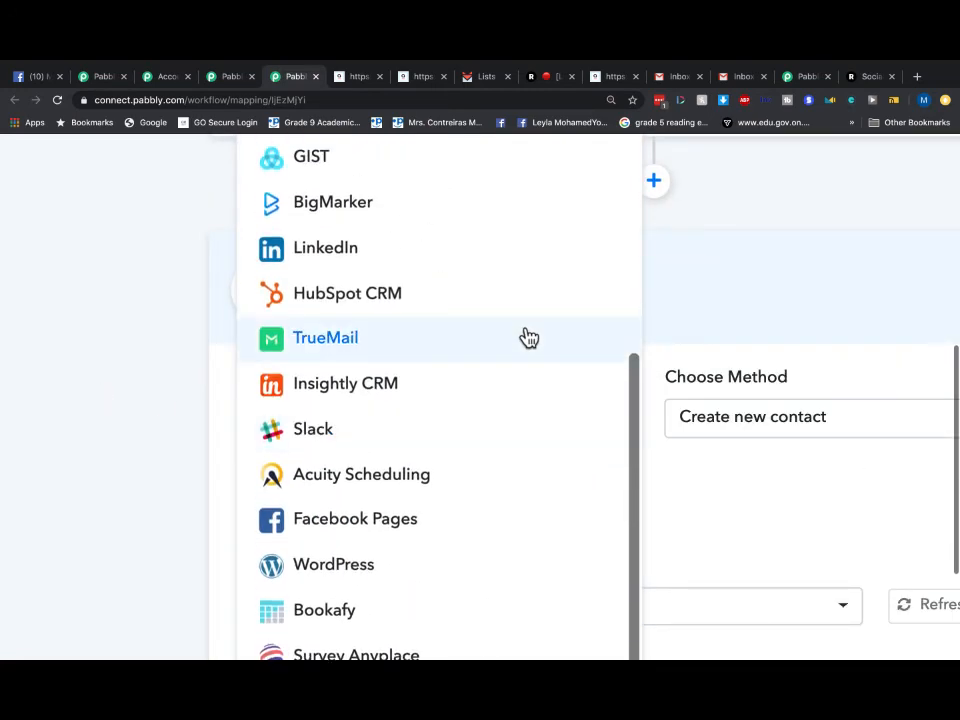
scroll(528, 338, up, 1)
scroll(538, 380, up, 2)
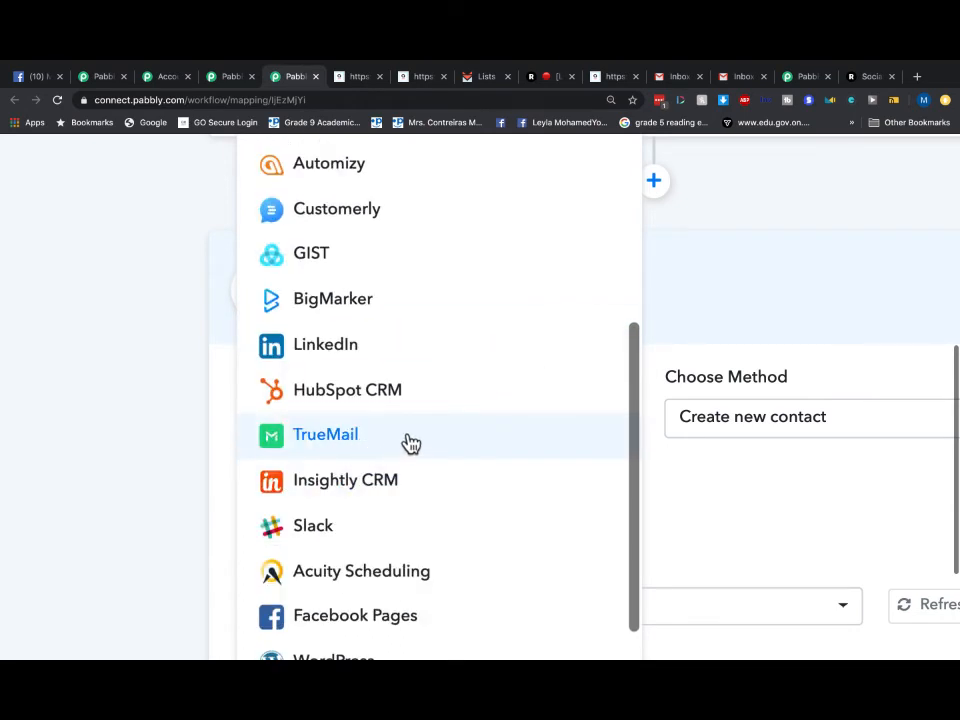
scroll(408, 442, up, 2)
scroll(465, 348, up, 5)
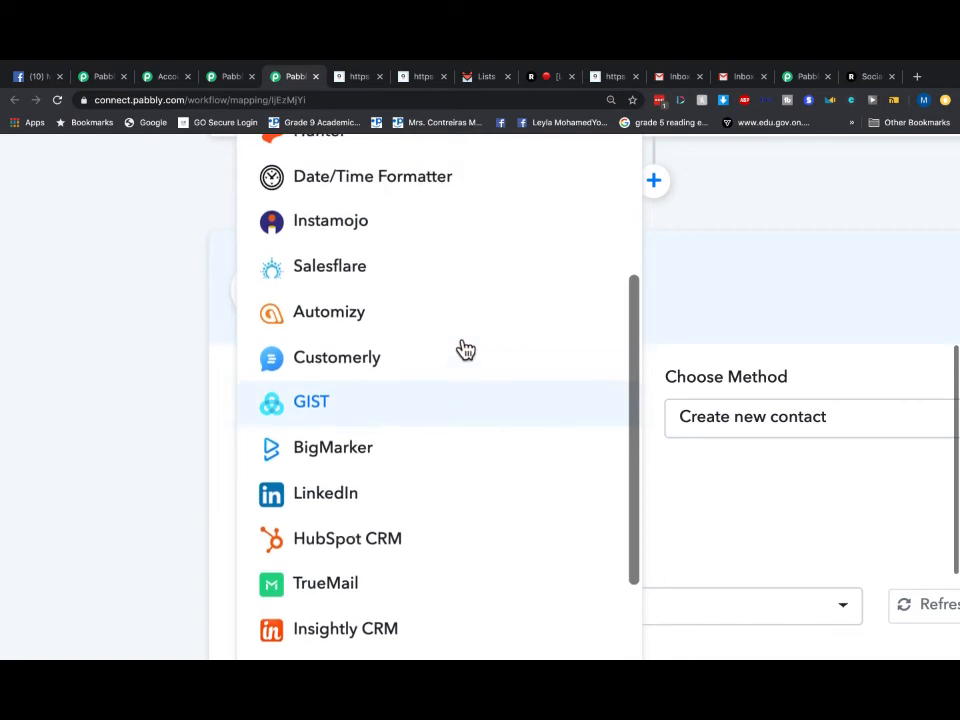
scroll(420, 315, up, 2)
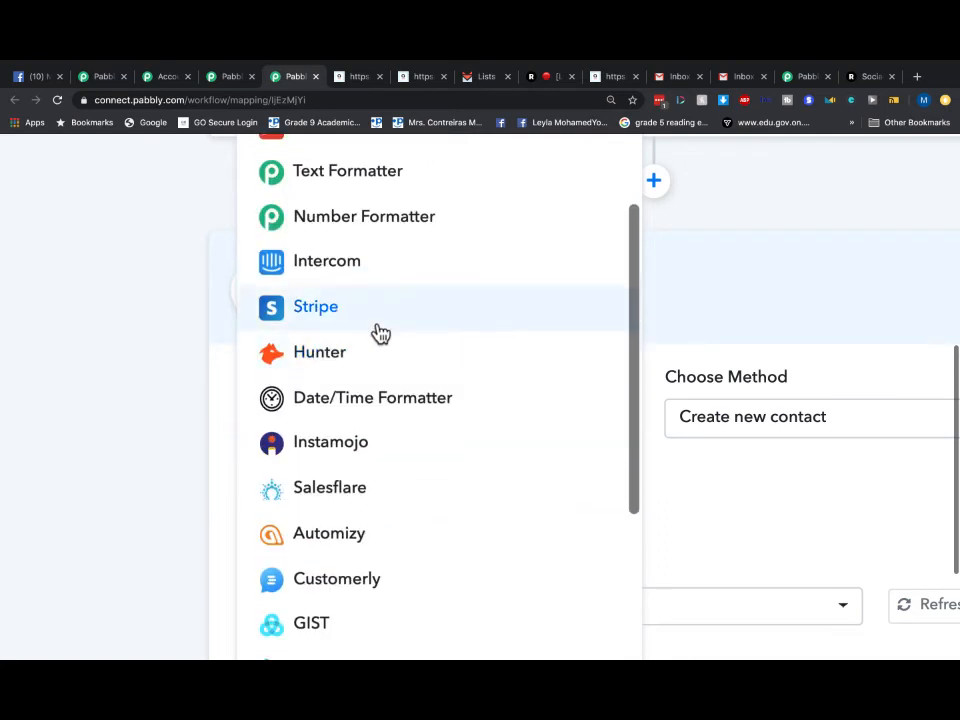
scroll(450, 354, up, 2)
scroll(435, 355, up, 2)
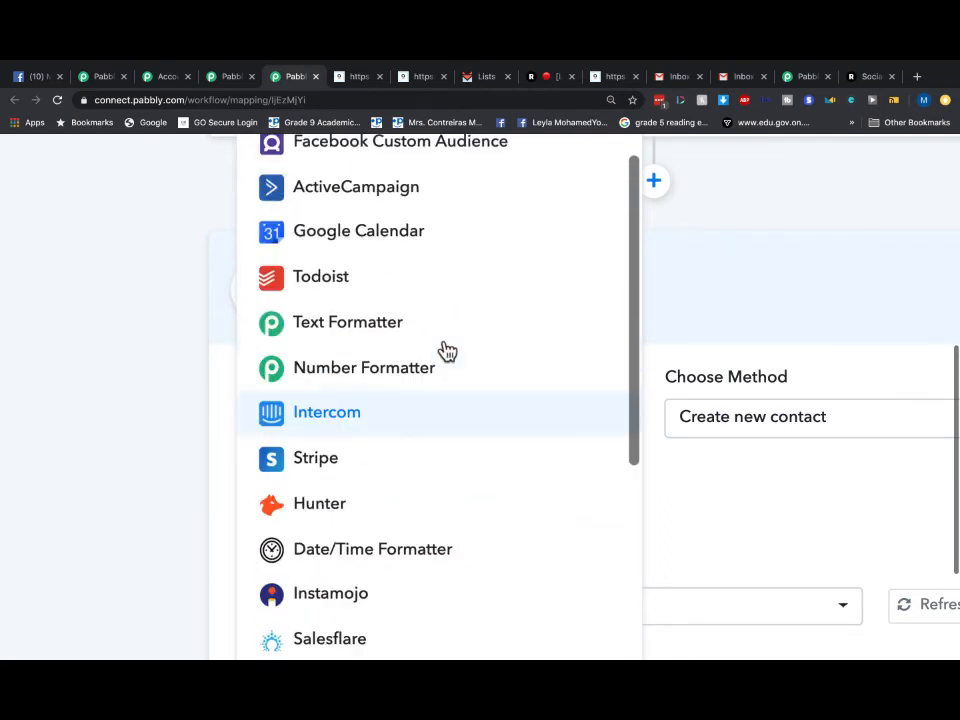
scroll(439, 309, up, 1)
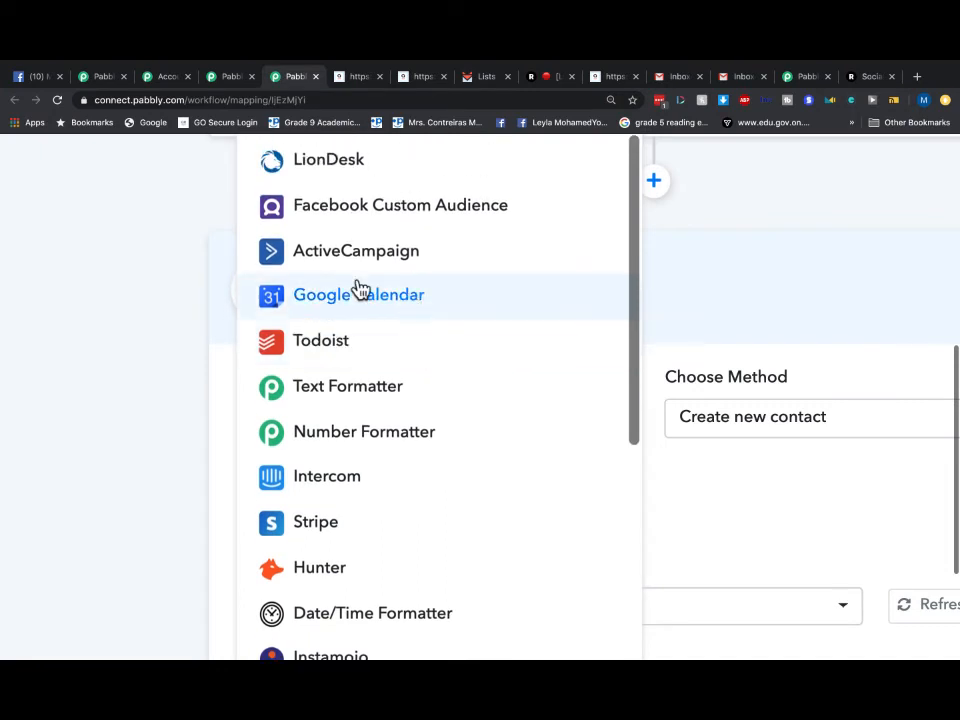
scroll(357, 296, up, 2)
scroll(553, 313, up, 3)
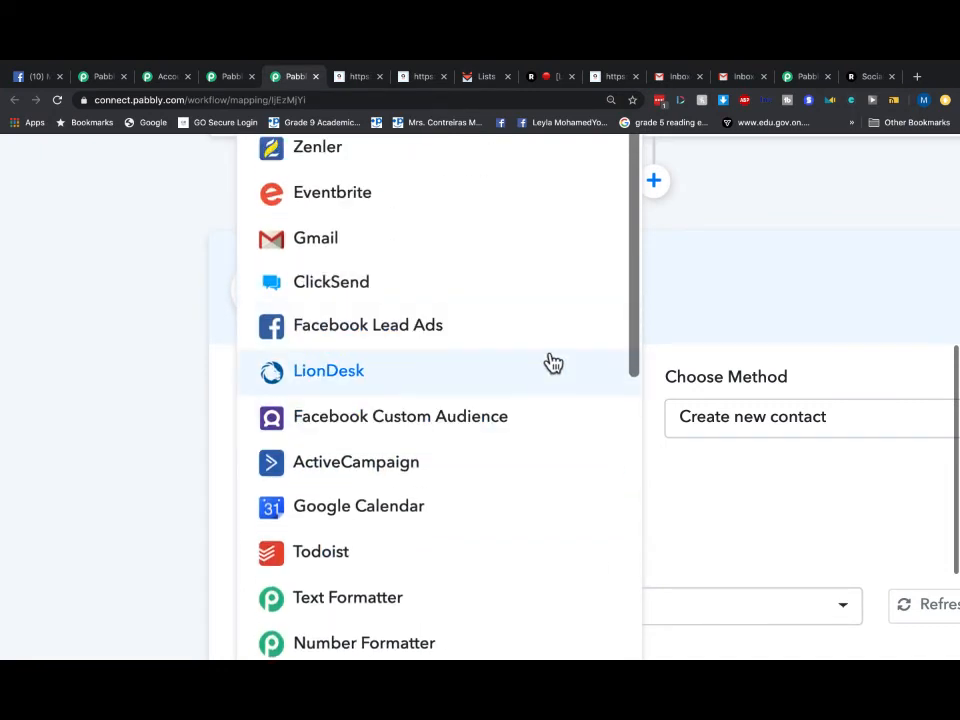
scroll(553, 363, up, 4)
scroll(553, 363, up, 1)
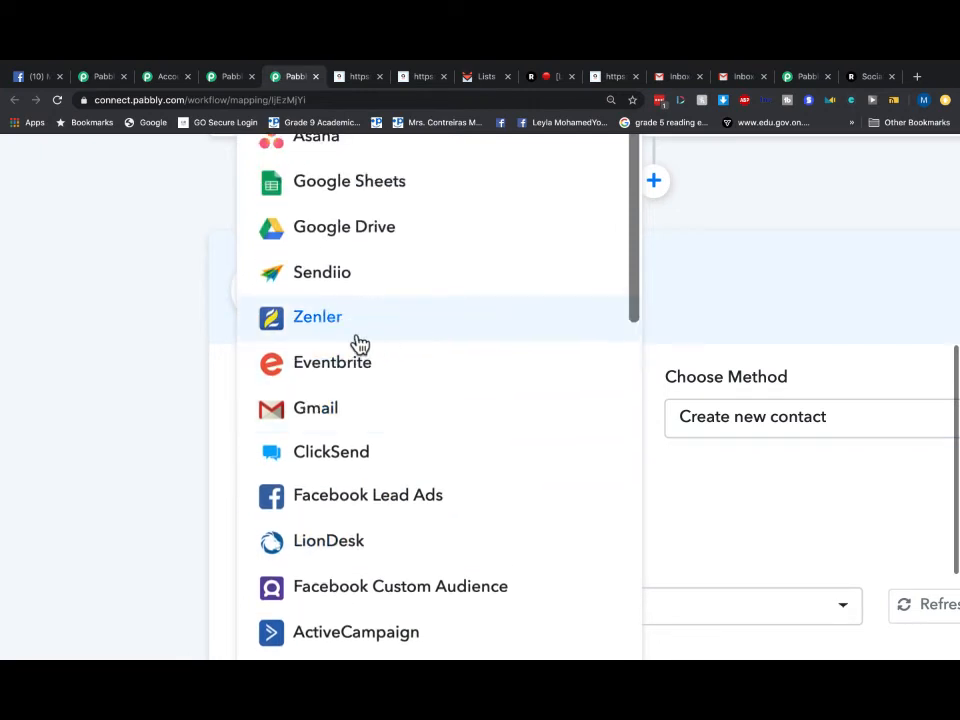
scroll(510, 347, up, 2)
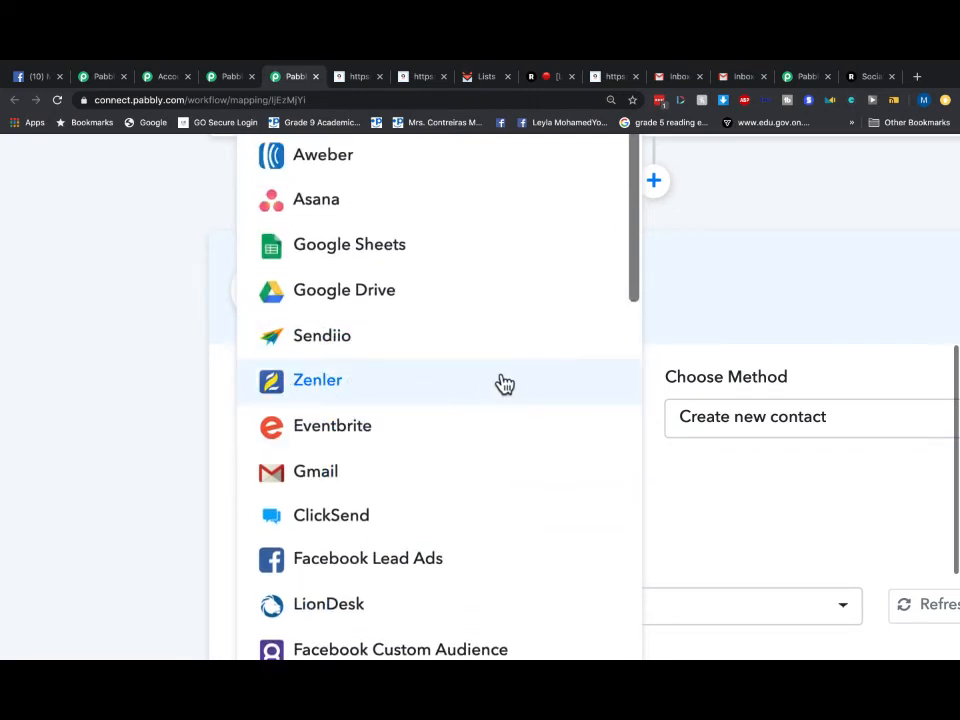
scroll(502, 384, up, 2)
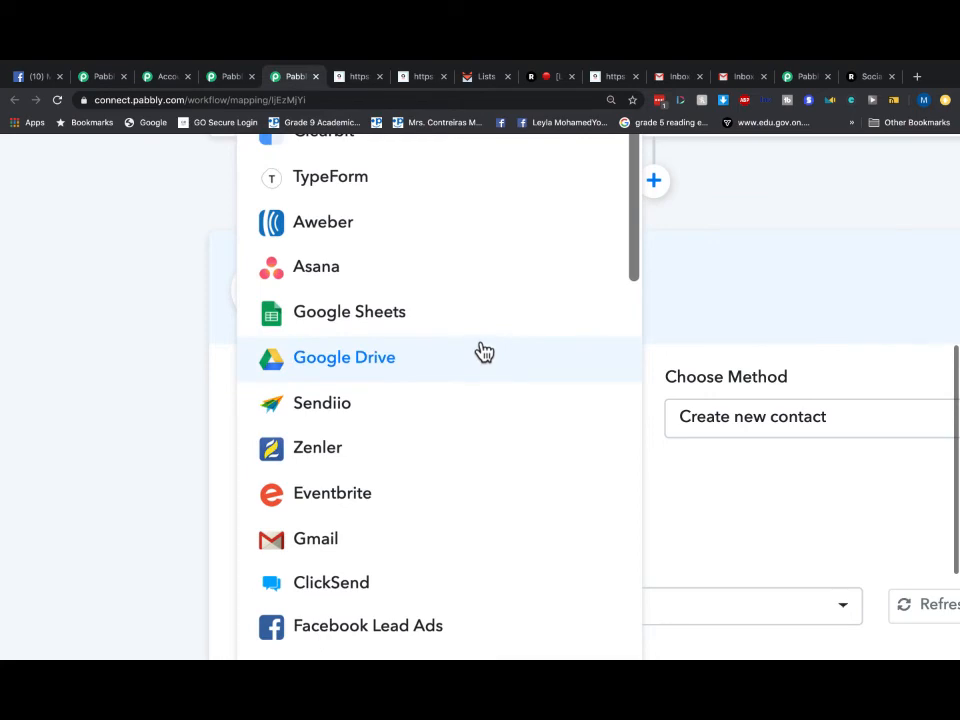
scroll(484, 350, up, 15)
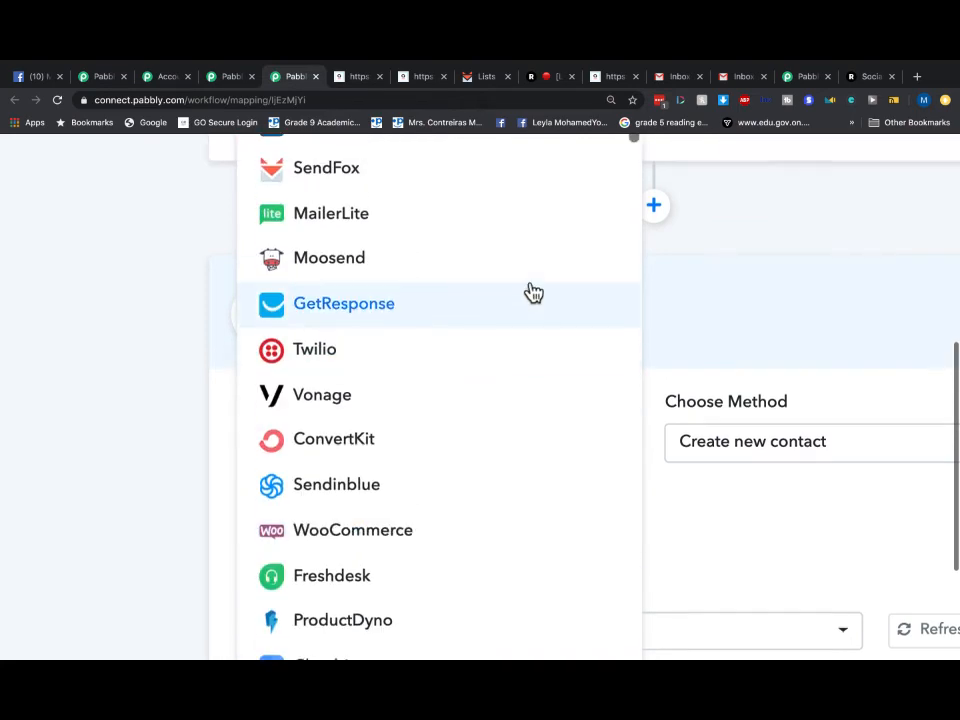
scroll(533, 292, up, 5)
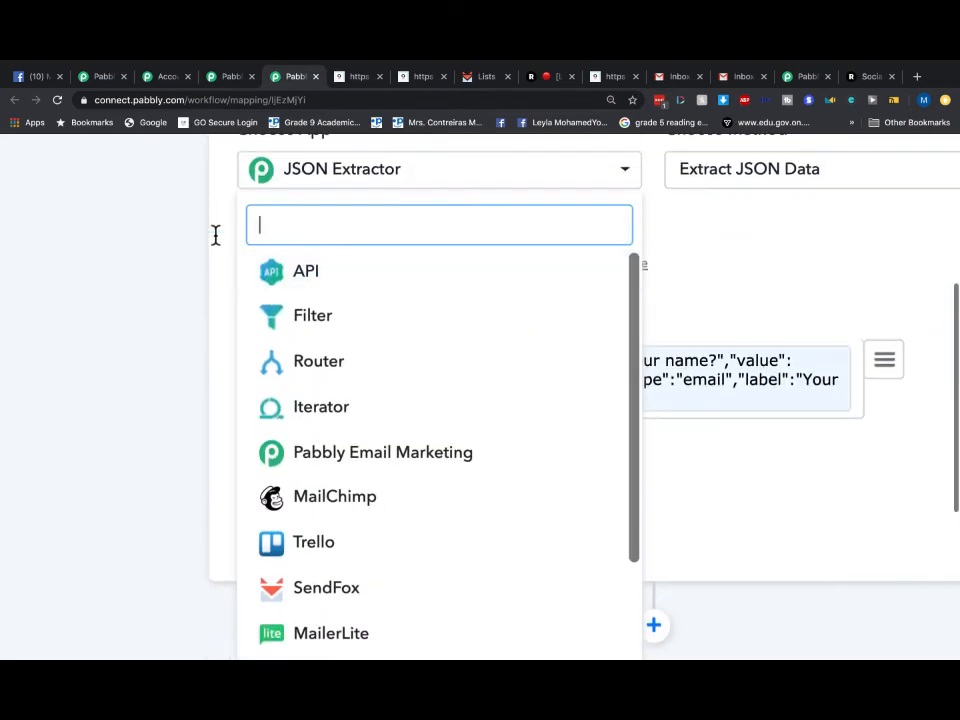
scroll(493, 422, down, 2)
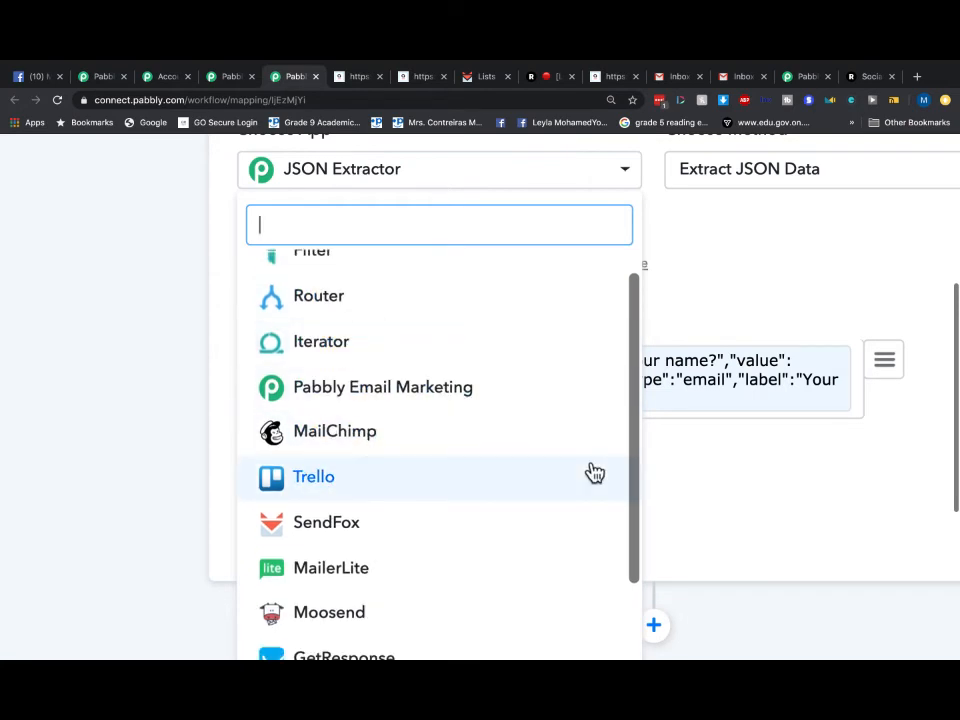
scroll(595, 472, down, 4)
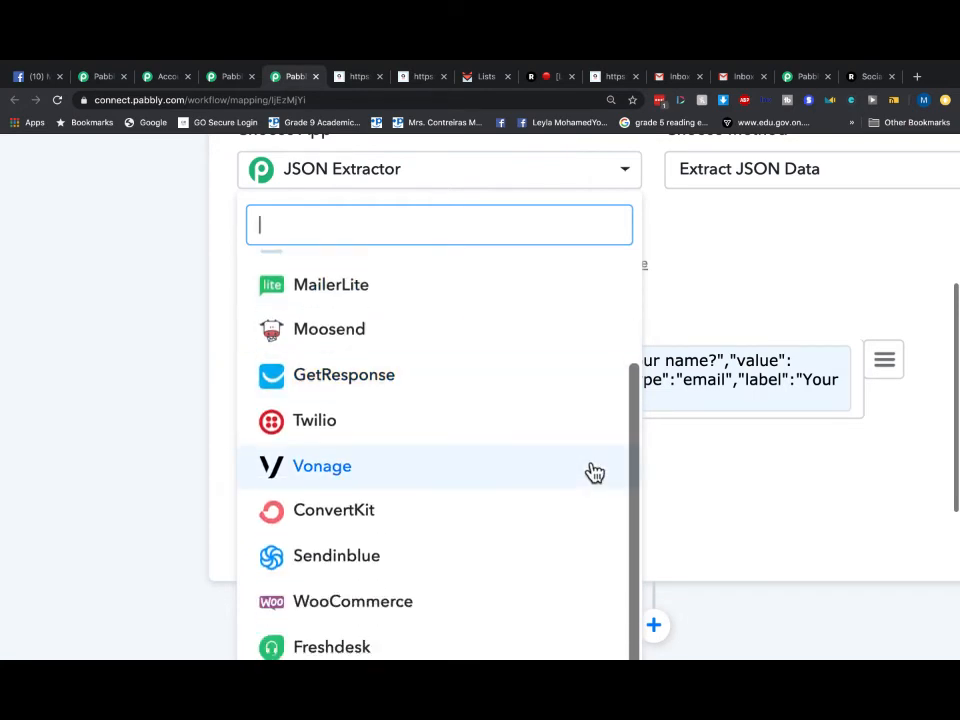
scroll(531, 424, down, 1)
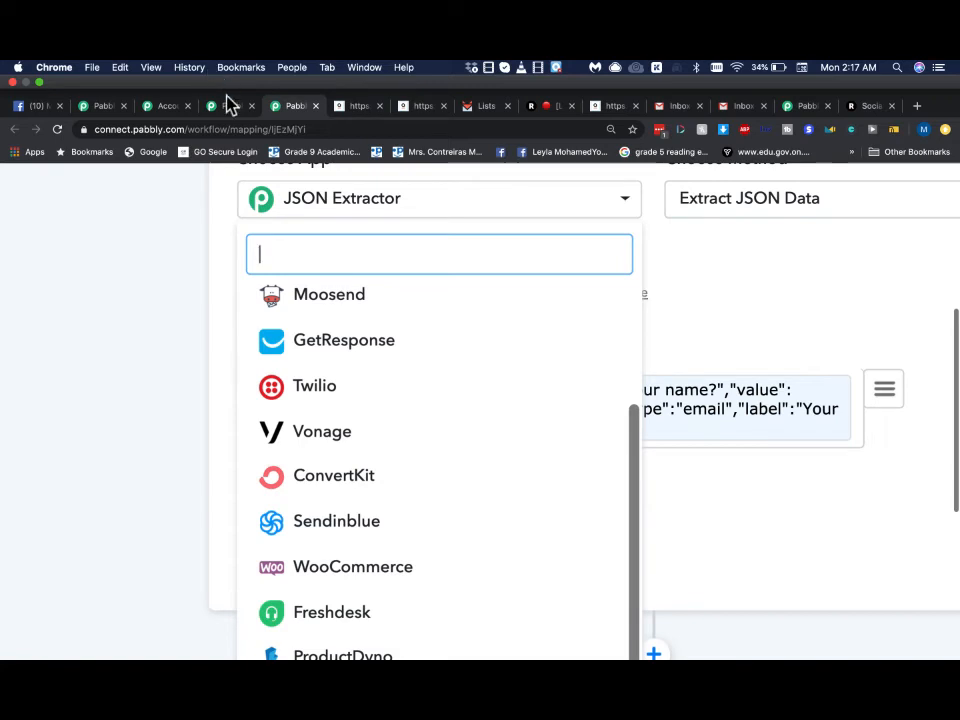
- Browse the Subscription dashboard, All Apps page and Connect landing page, then load the main Pabbly website
click(231, 105)
click(162, 77)
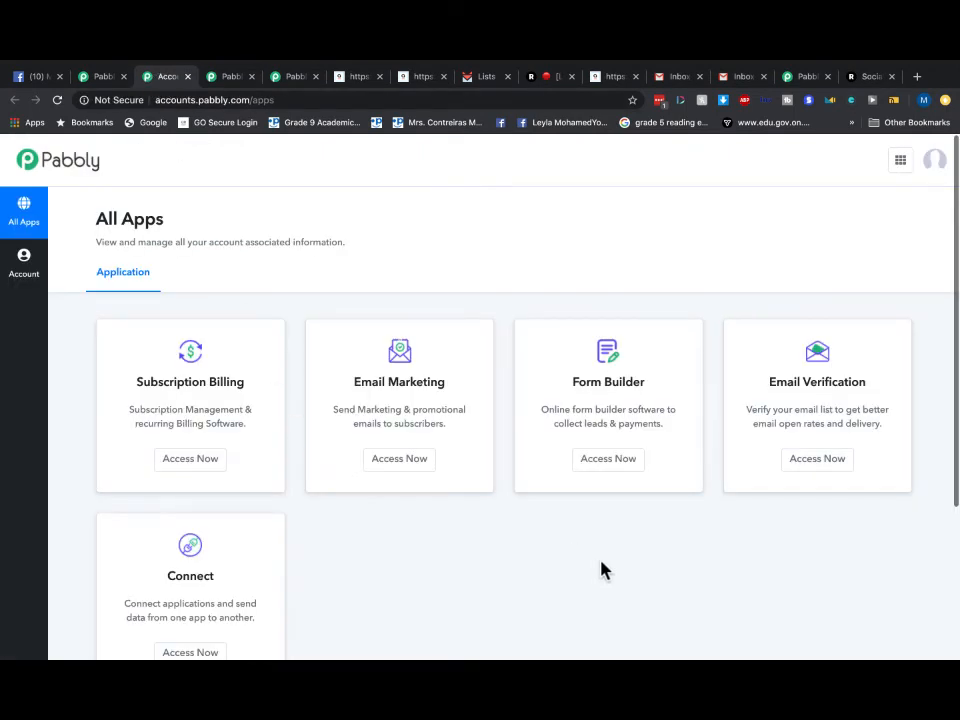
click(936, 165)
click(100, 80)
scroll(770, 232, up, 1)
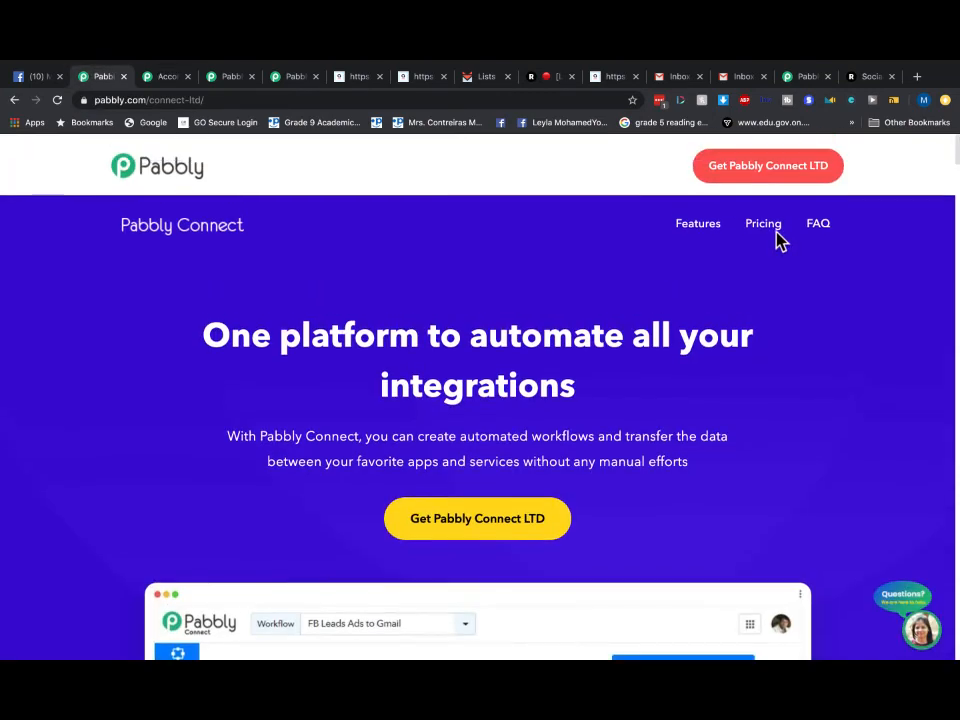
click(175, 165)
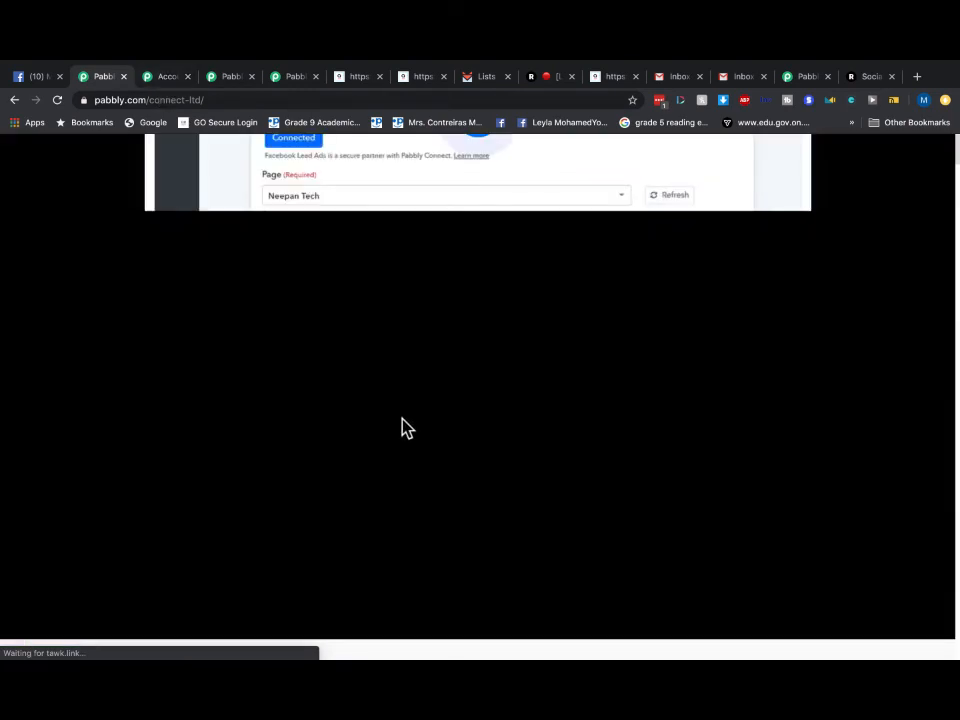
scroll(362, 388, up, 5)
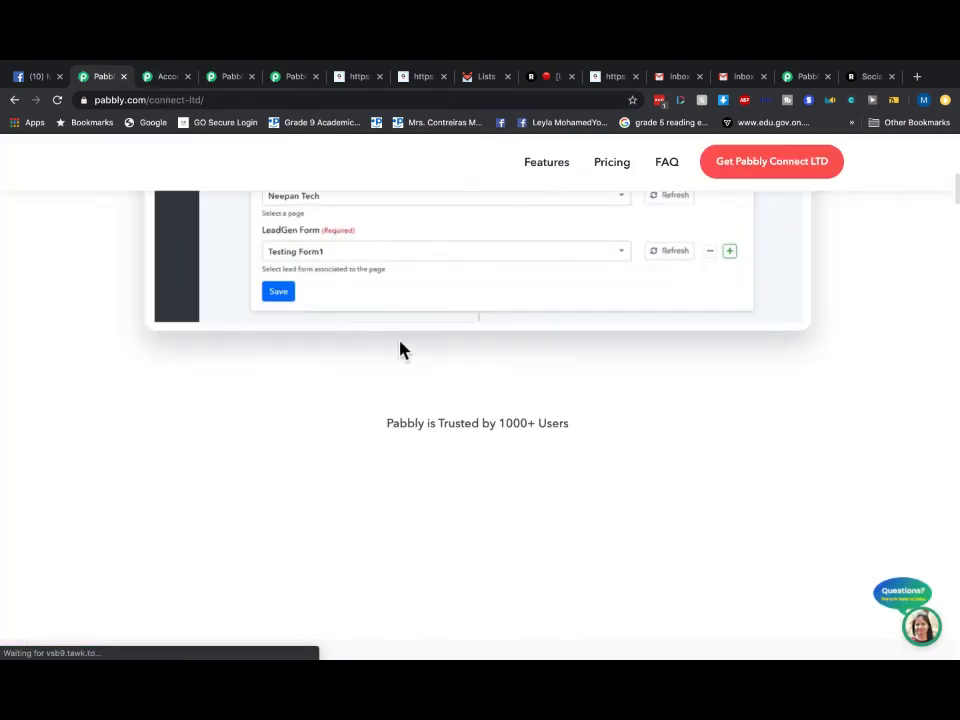
scroll(410, 370, up, 3)
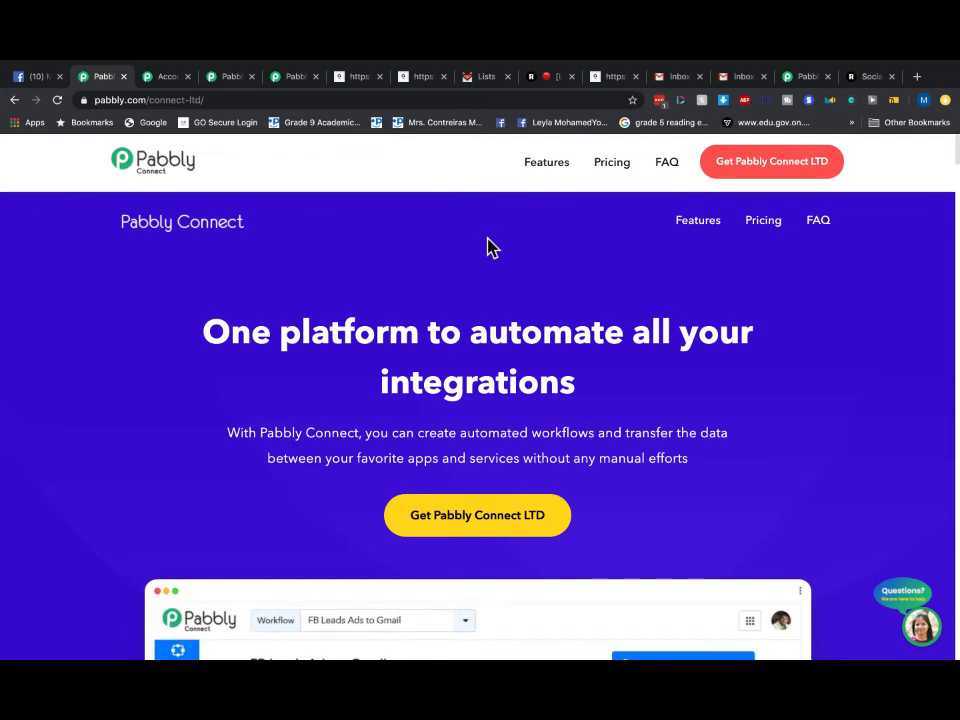
- Watch the demo on the Pabbly Connect product page, then return to the JSON Extractor workflow
click(295, 78)
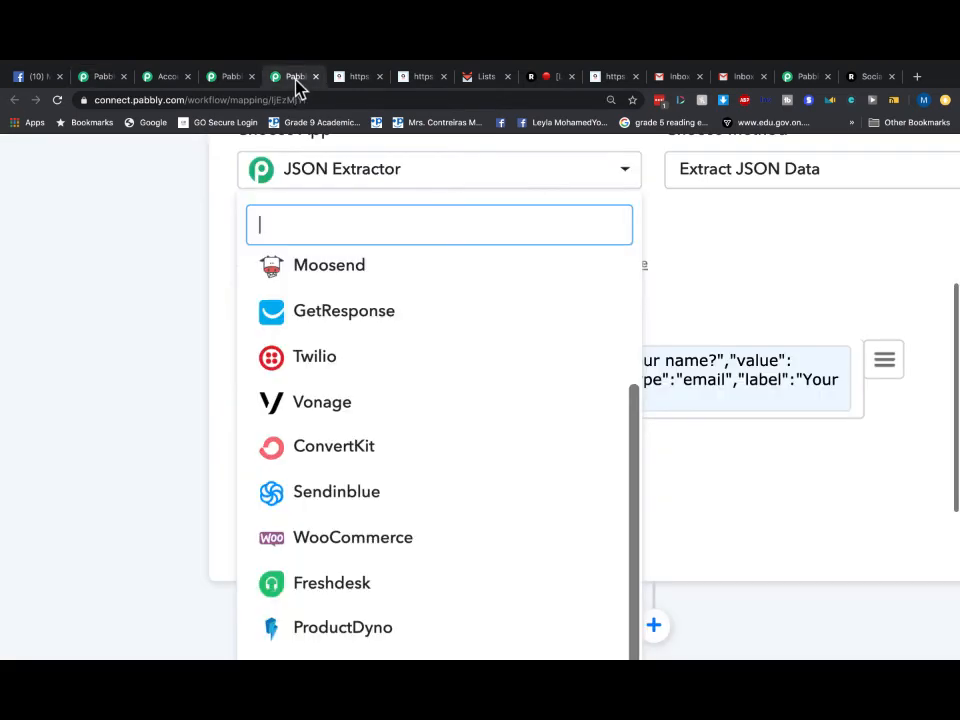
click(224, 80)
click(165, 79)
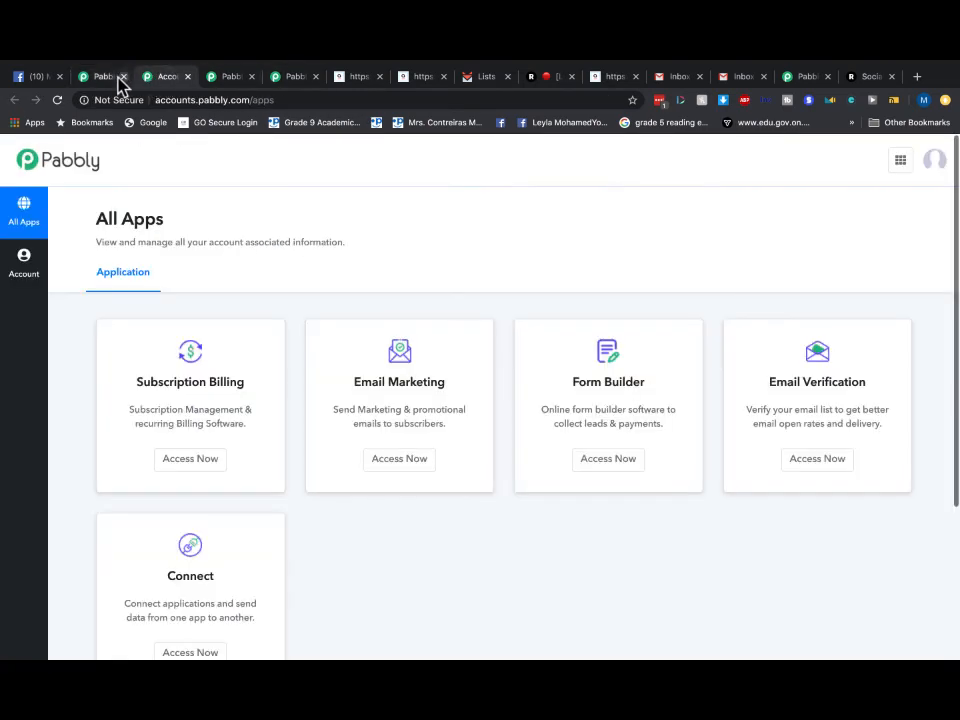
click(112, 80)
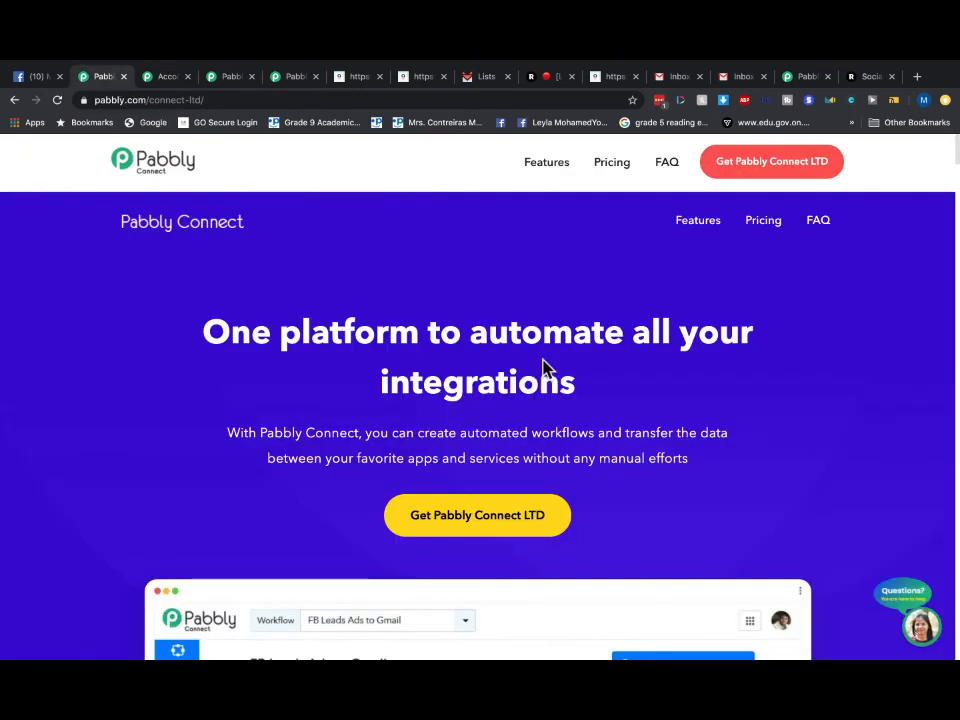
scroll(545, 369, down, 3)
scroll(545, 369, down, 10)
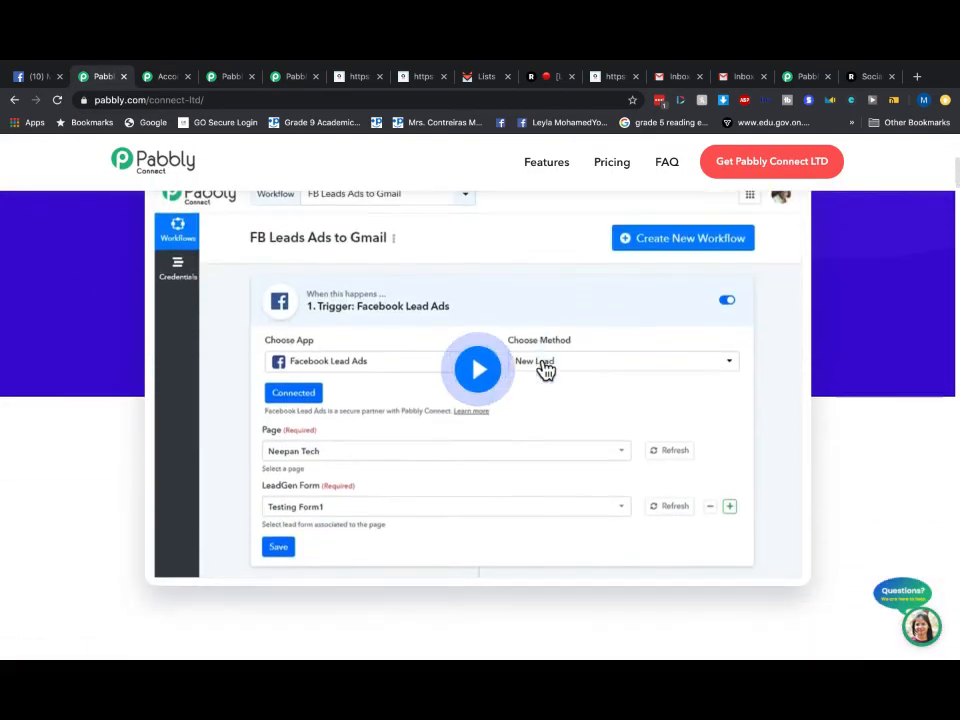
scroll(542, 370, down, 5)
scroll(542, 369, up, 12)
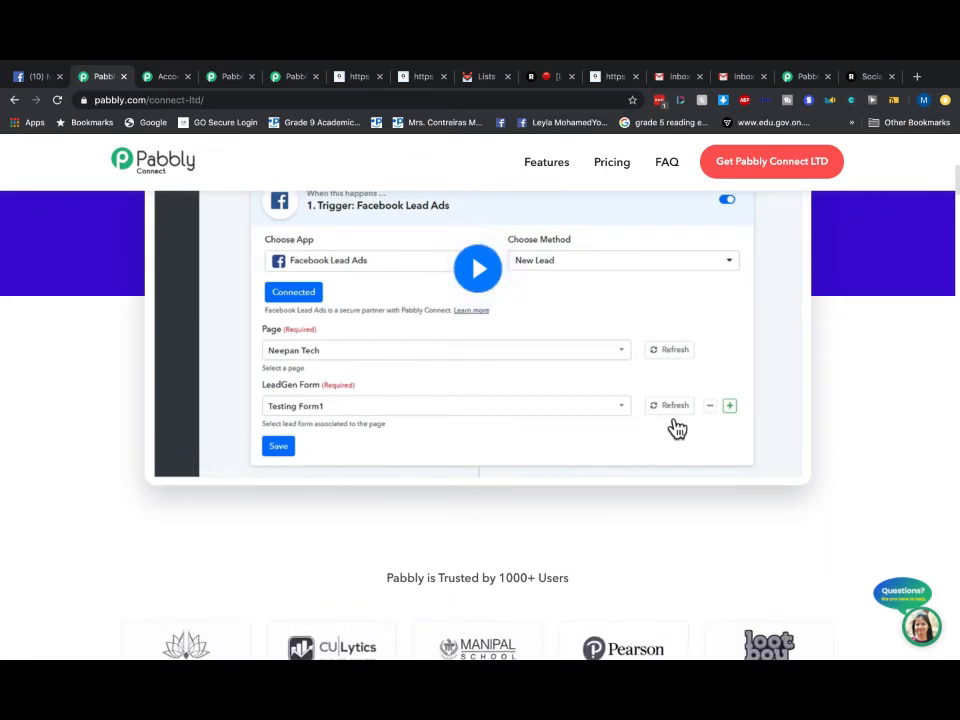
click(228, 80)
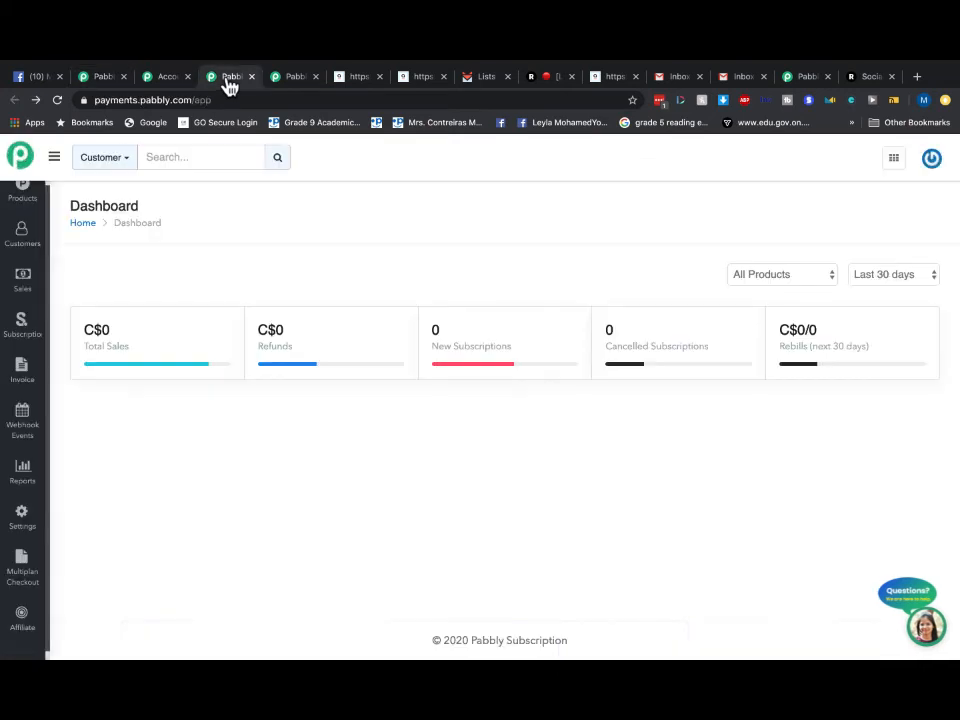
click(295, 86)
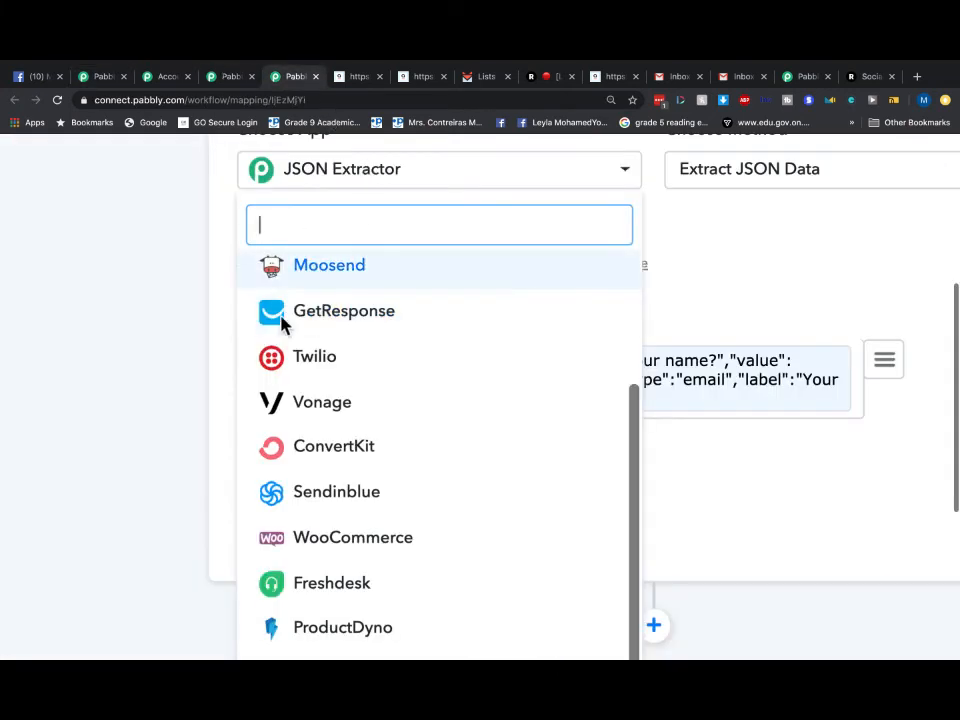
- Scroll through the Choose App list, then close it to show the JSON Extractor and SendFox 'Create new contact' steps
scroll(275, 333, up, 1)
scroll(120, 315, up, 2)
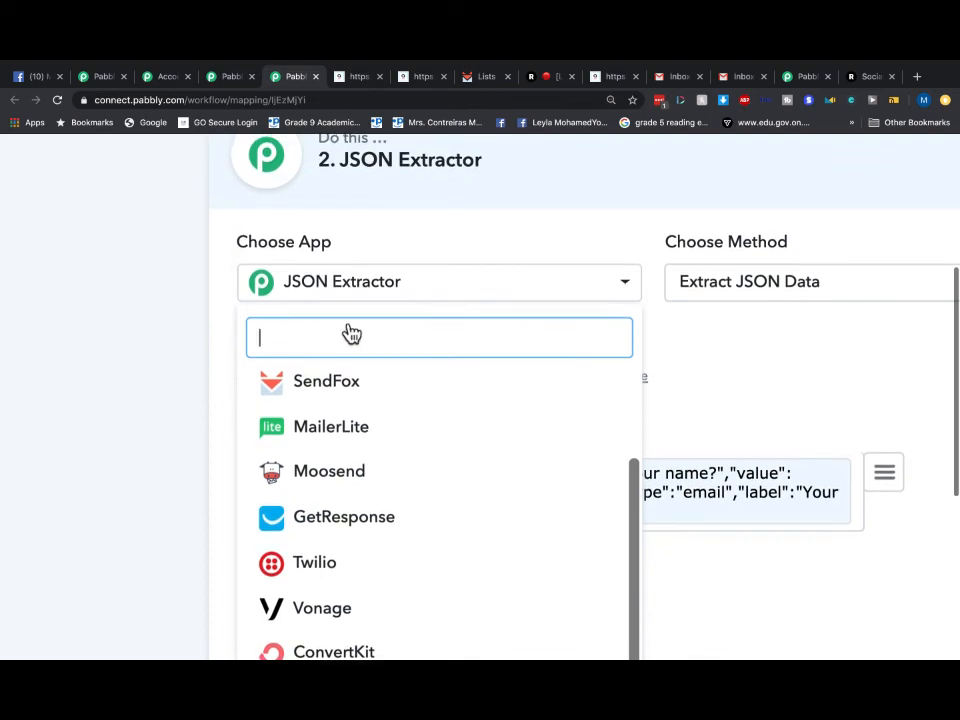
scroll(480, 508, down, 5)
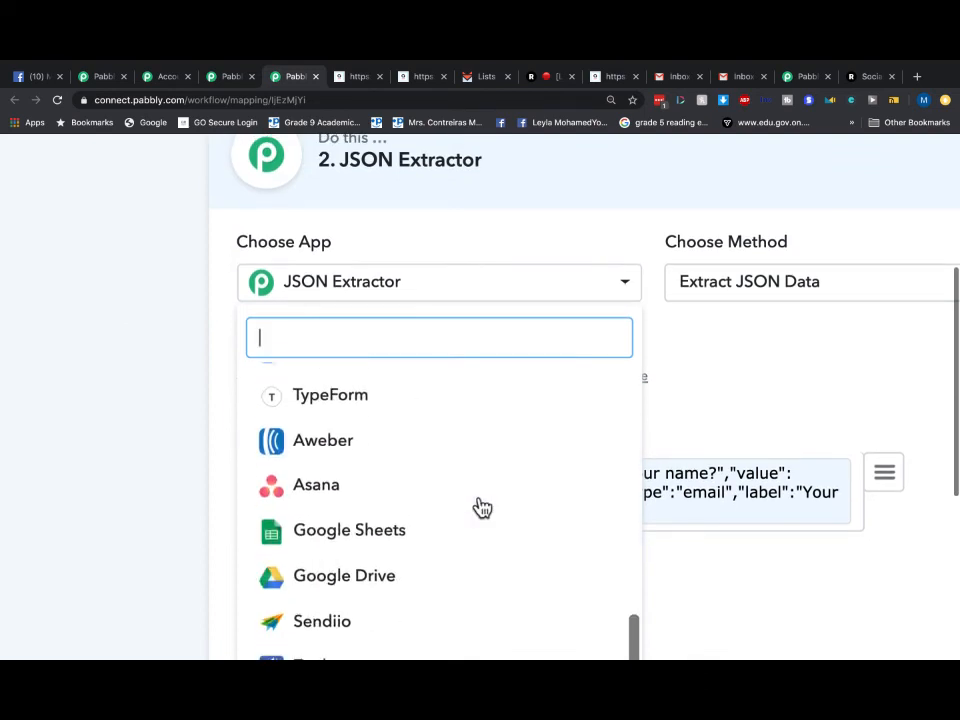
scroll(482, 508, up, 4)
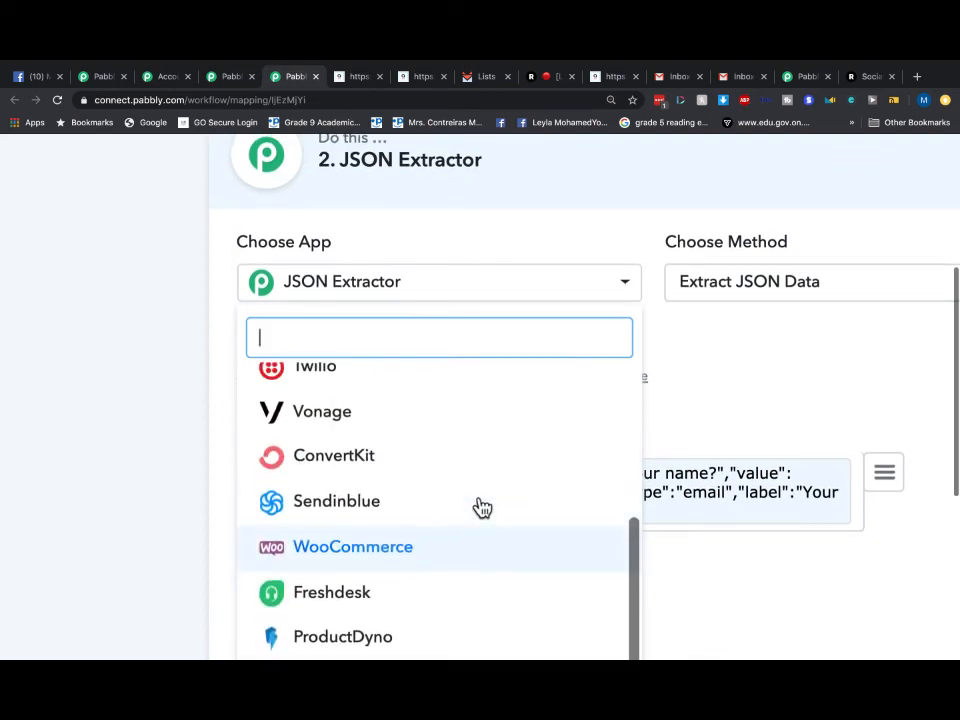
scroll(482, 508, down, 3)
scroll(482, 508, down, 8)
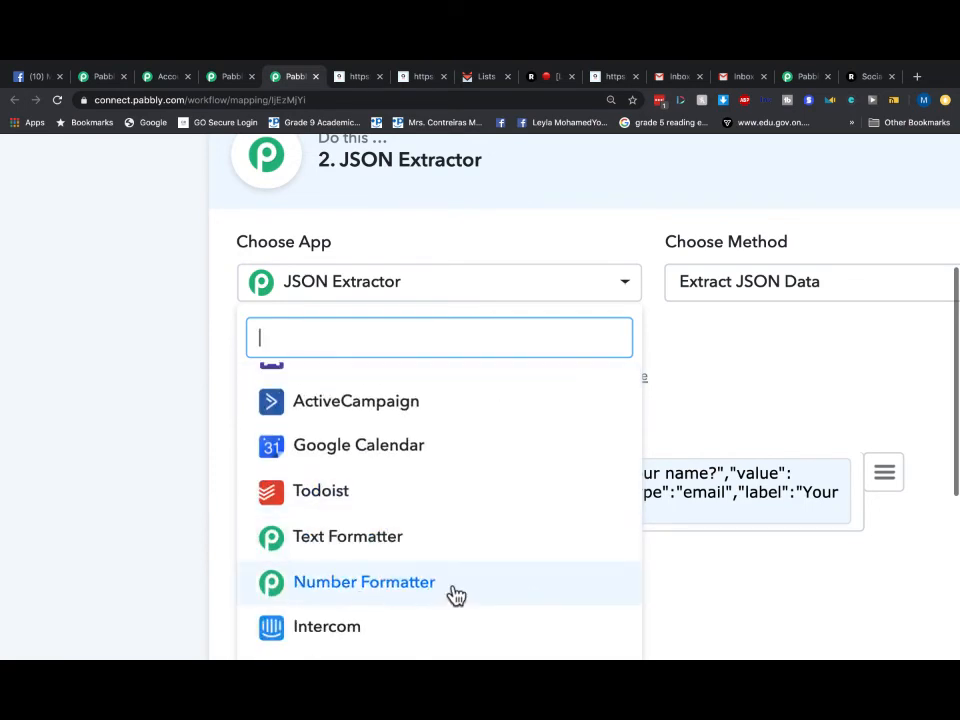
scroll(452, 594, down, 2)
scroll(418, 537, down, 4)
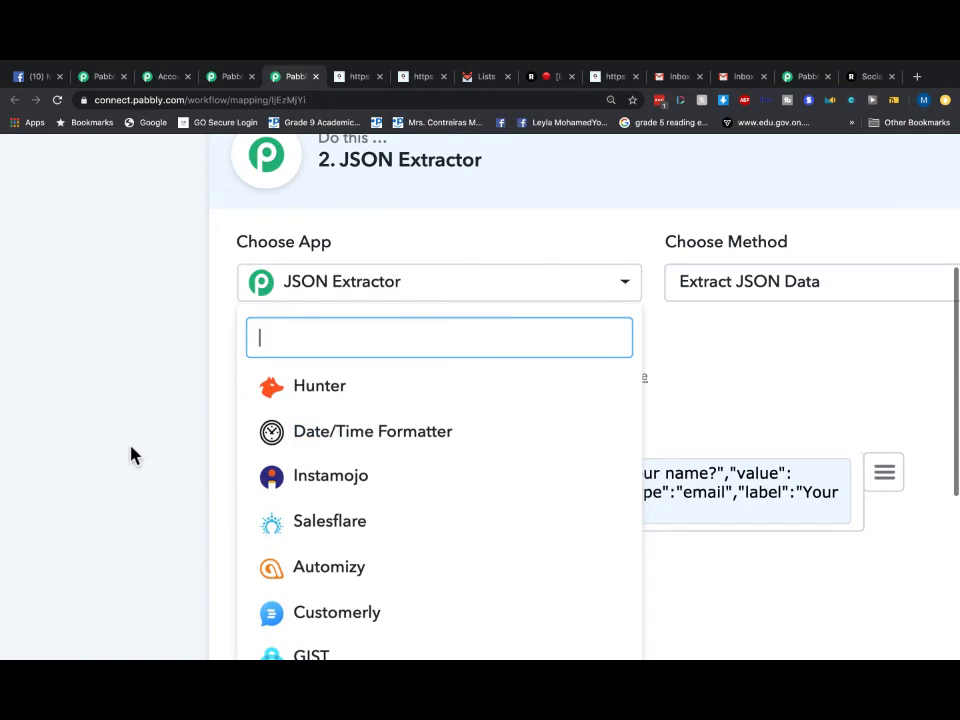
scroll(131, 446, down, 5)
click(580, 419)
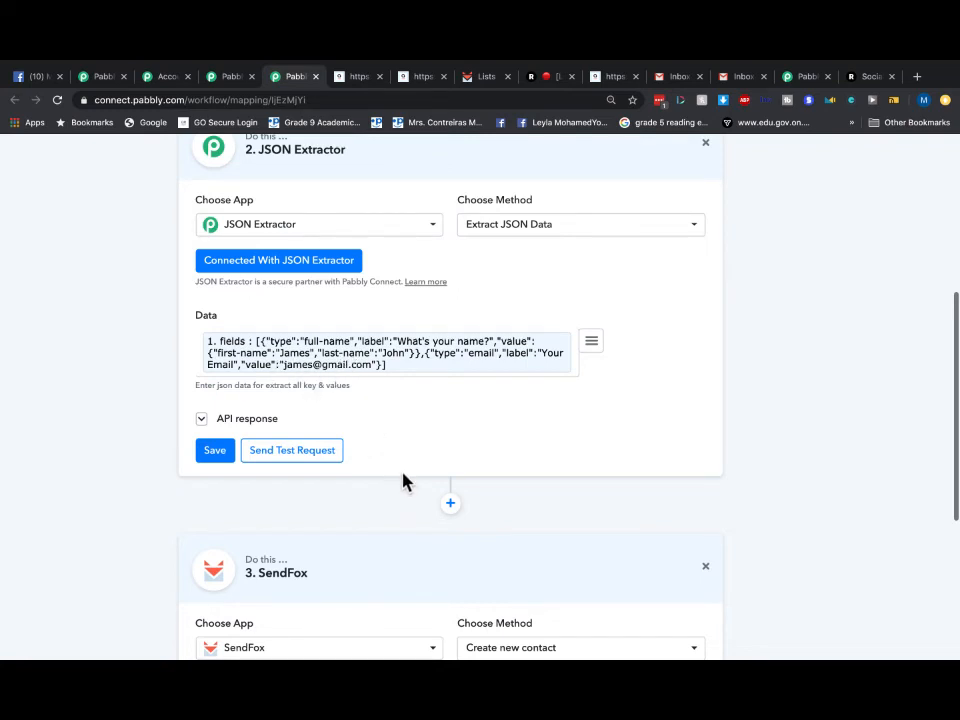
scroll(403, 481, up, 6)
scroll(121, 246, down, 3)
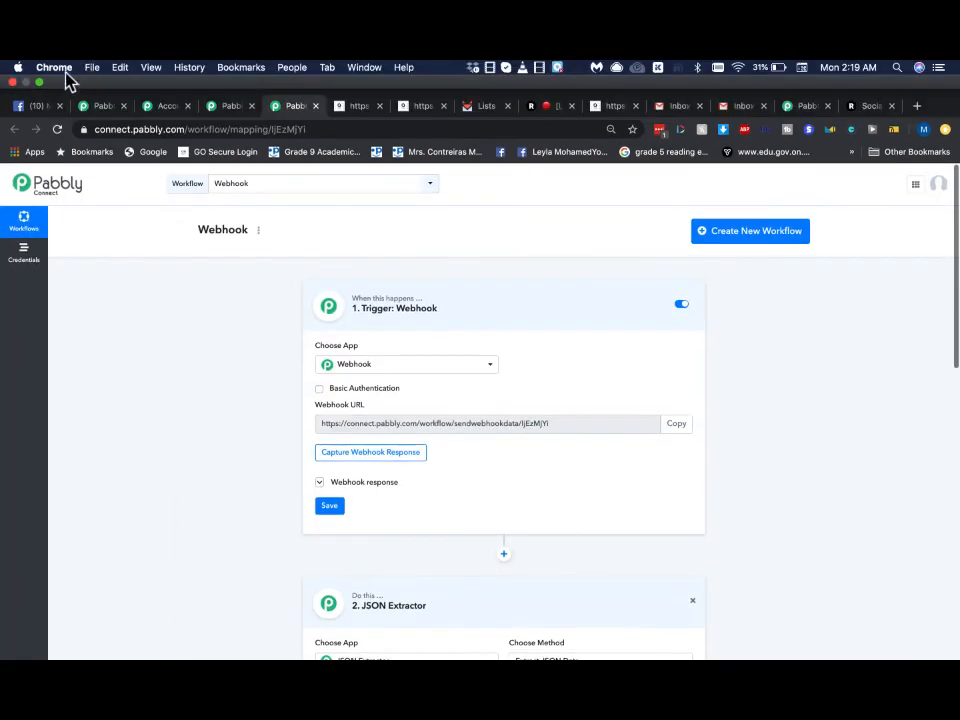
click(34, 80)
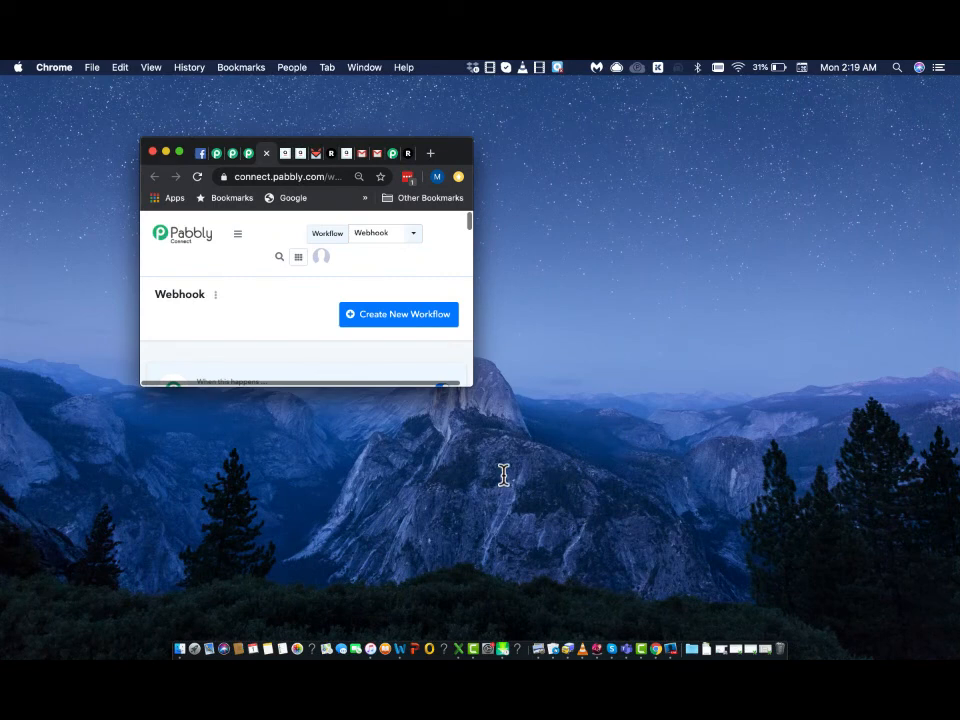
key(super+Tab)
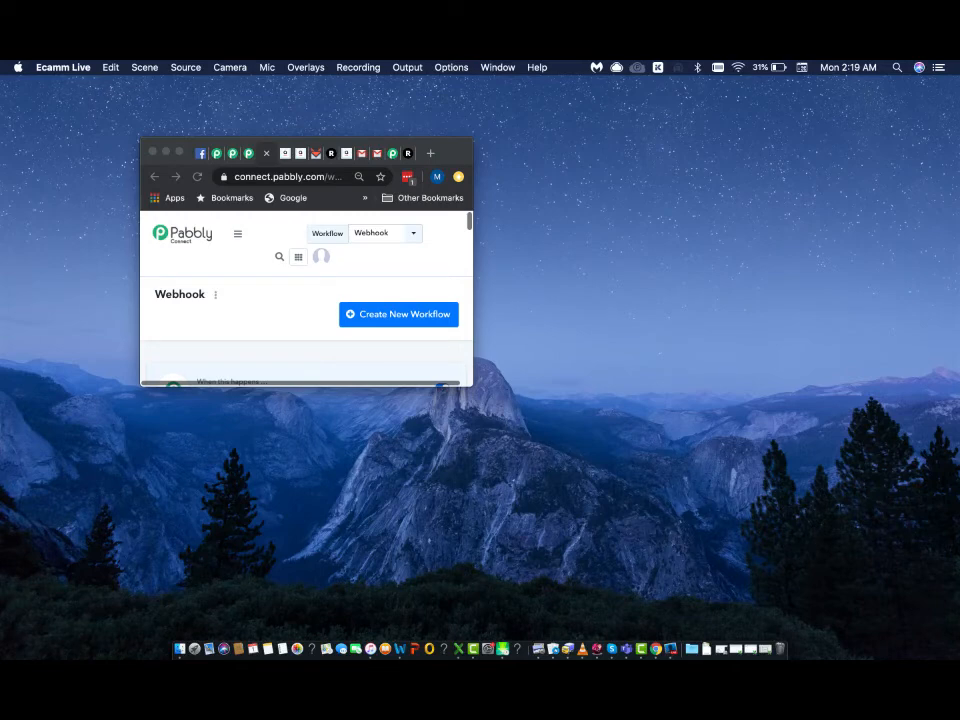
click(180, 154)
click(179, 152)
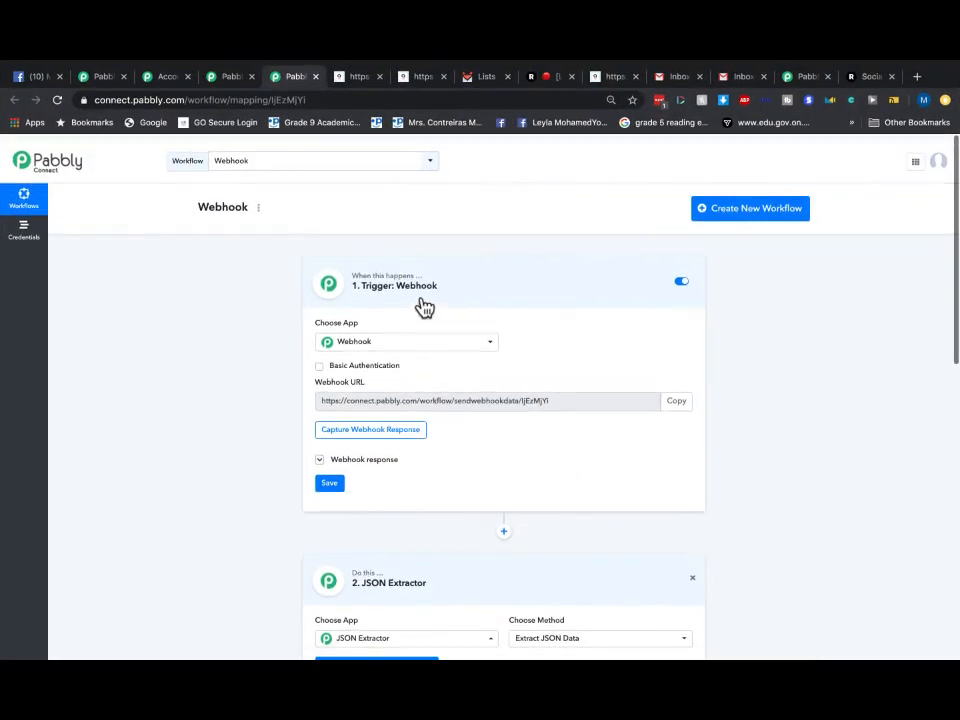
- Check SendFox's contact lists, dashboard stats and 'my site' Welcome Email Series automation, then return to Pabbly Connect
click(480, 78)
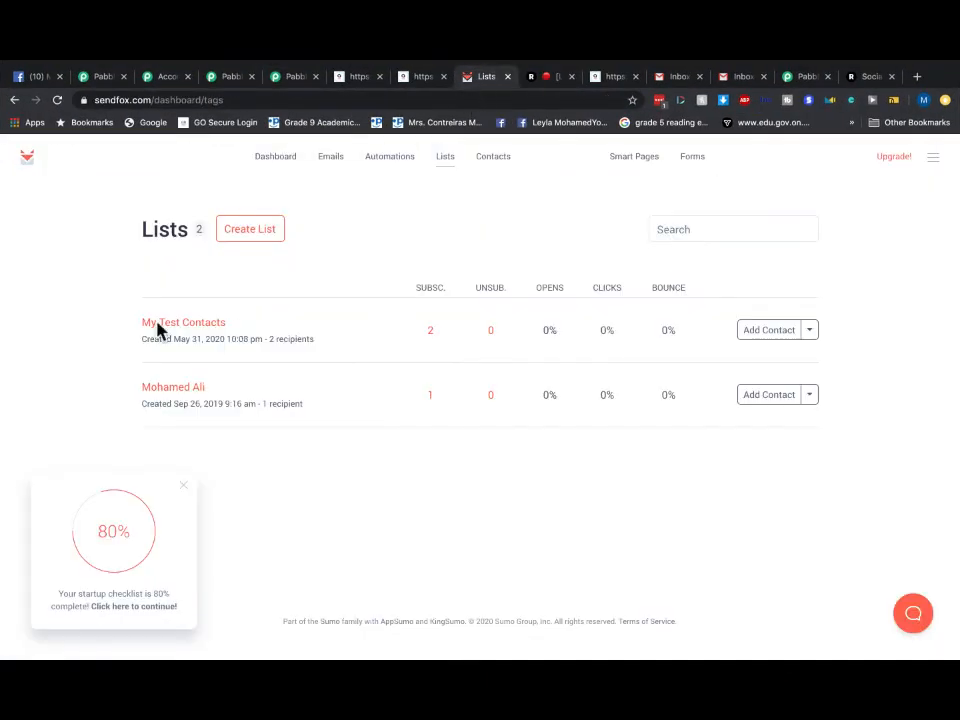
click(266, 168)
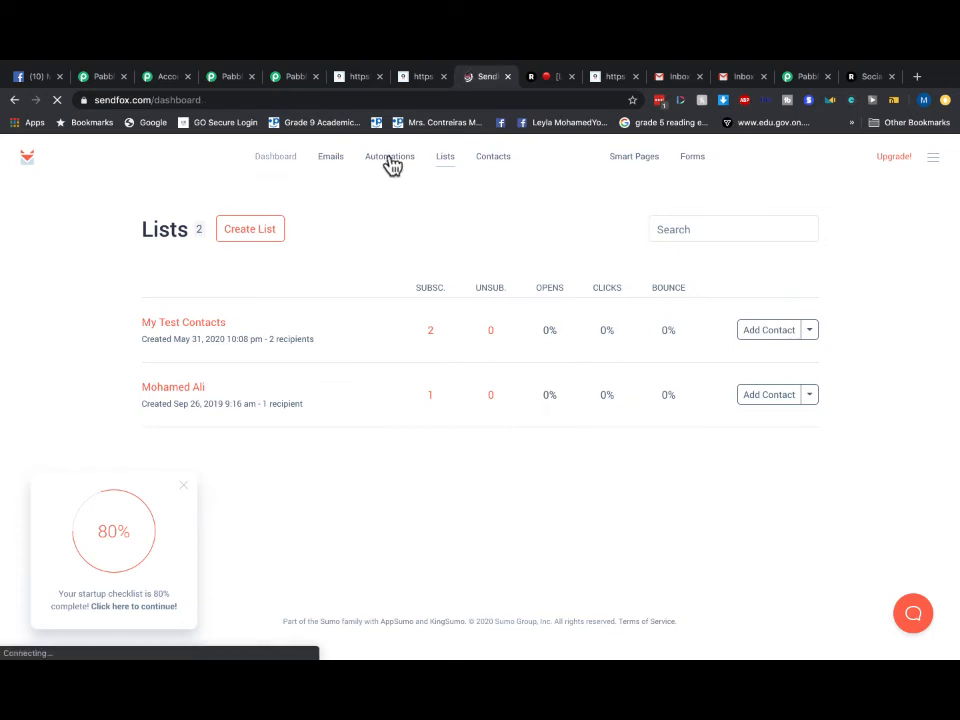
scroll(448, 343, down, 2)
scroll(448, 343, up, 2)
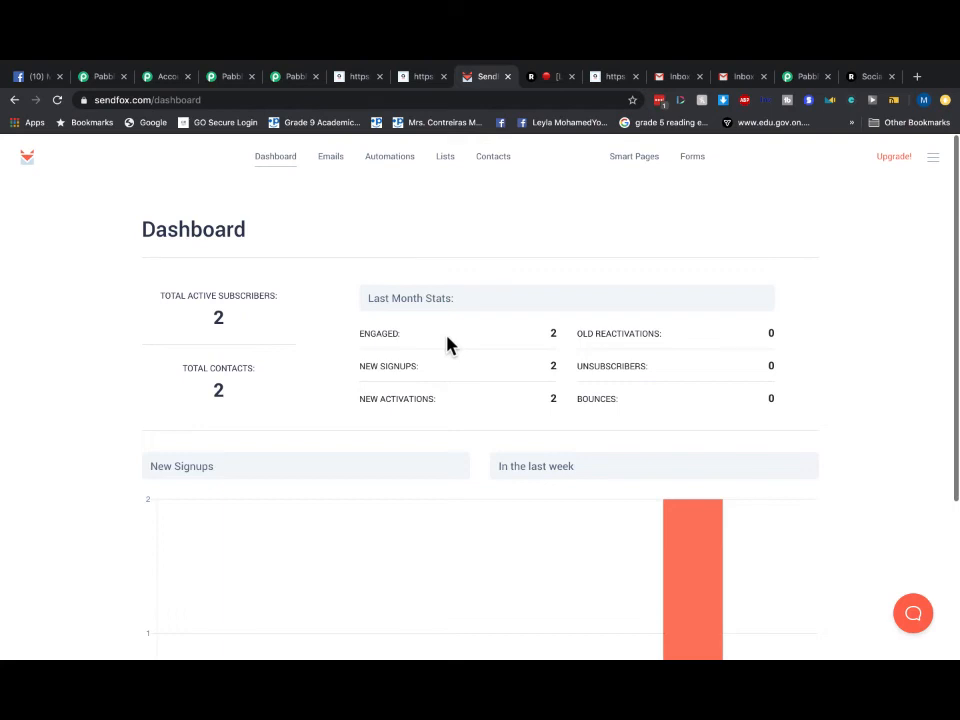
click(744, 270)
click(377, 163)
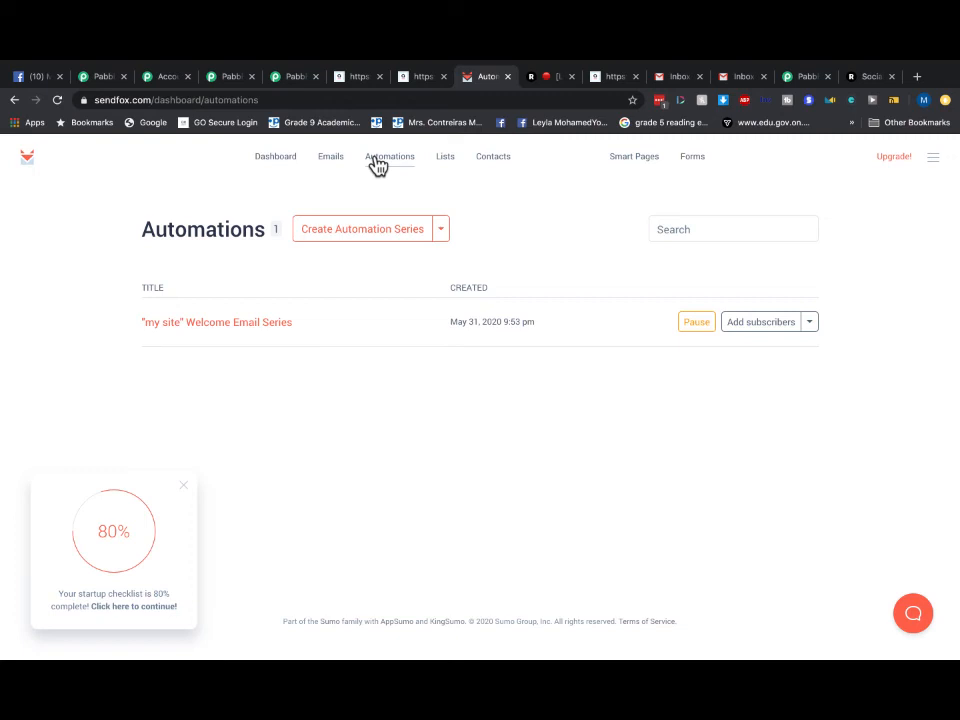
click(300, 76)
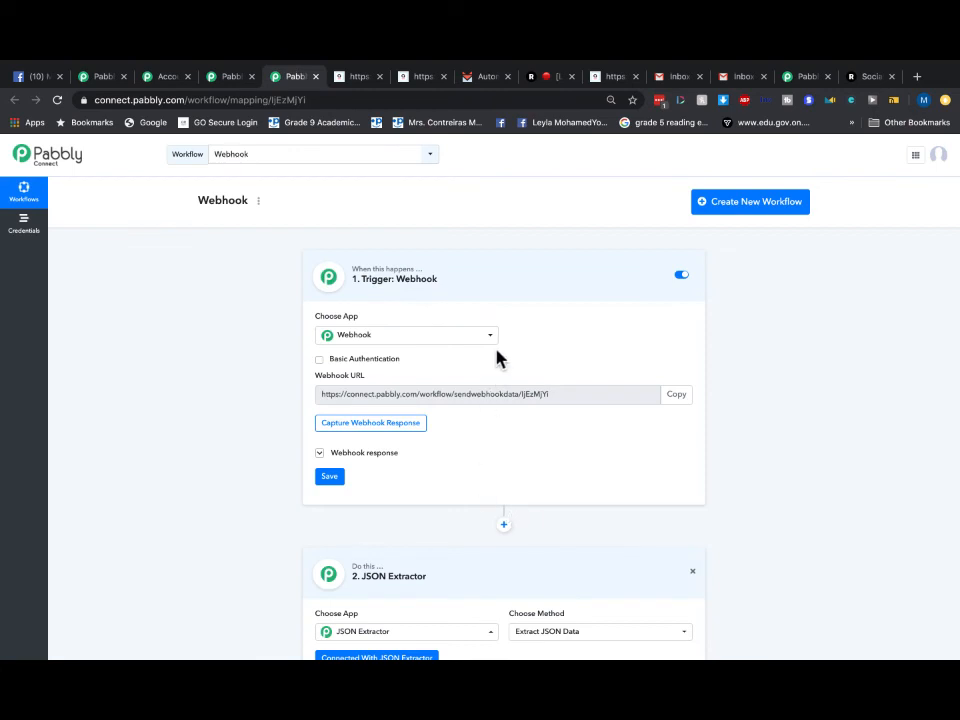
click(438, 335)
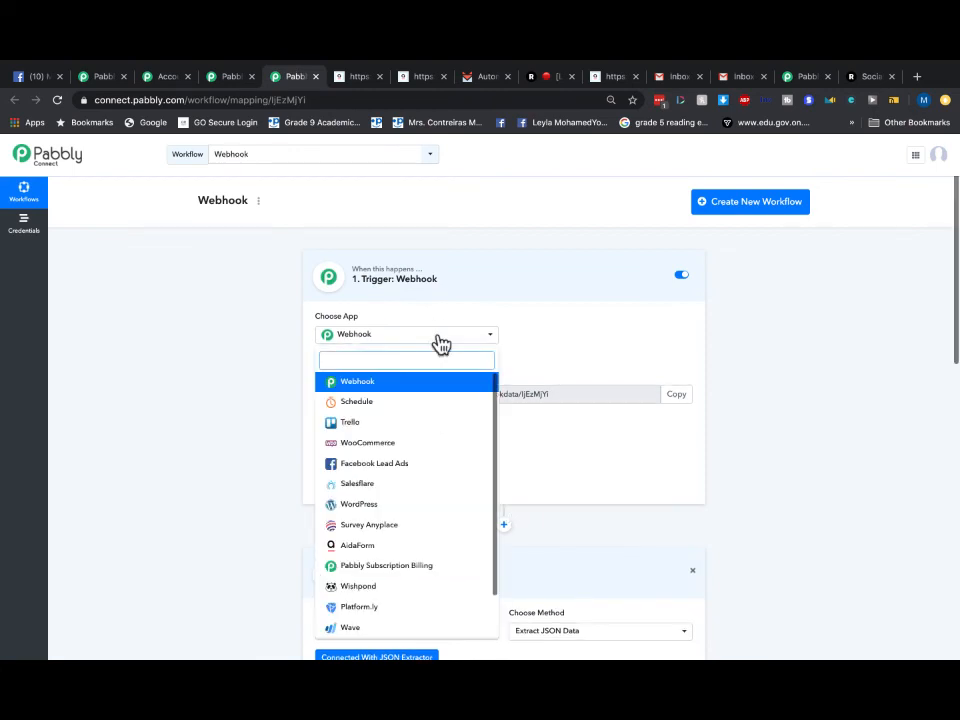
scroll(437, 345, down, 3)
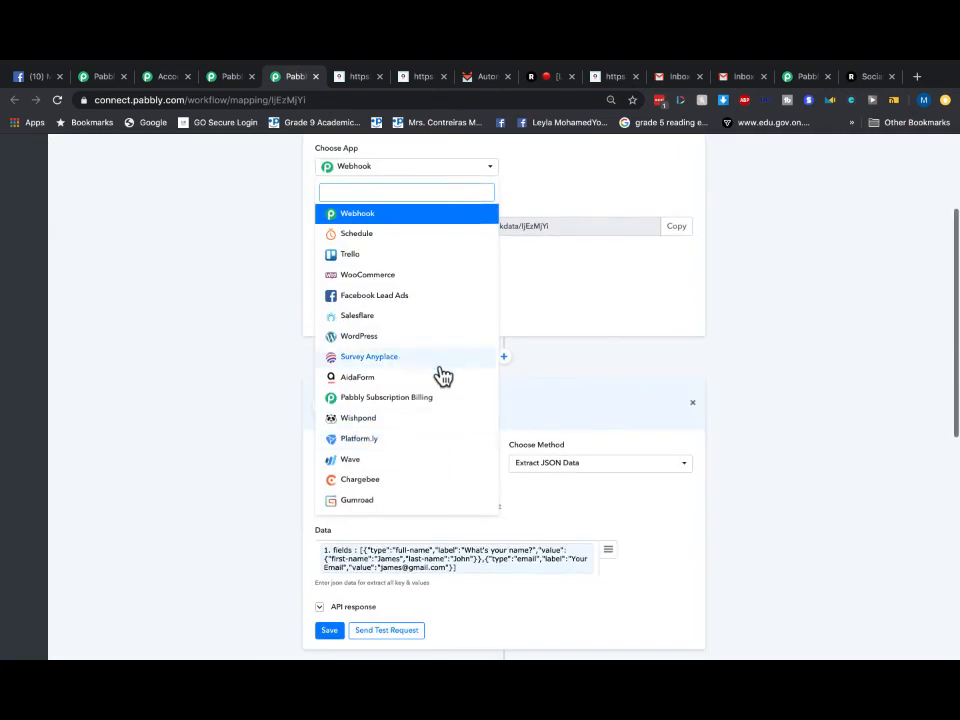
click(189, 310)
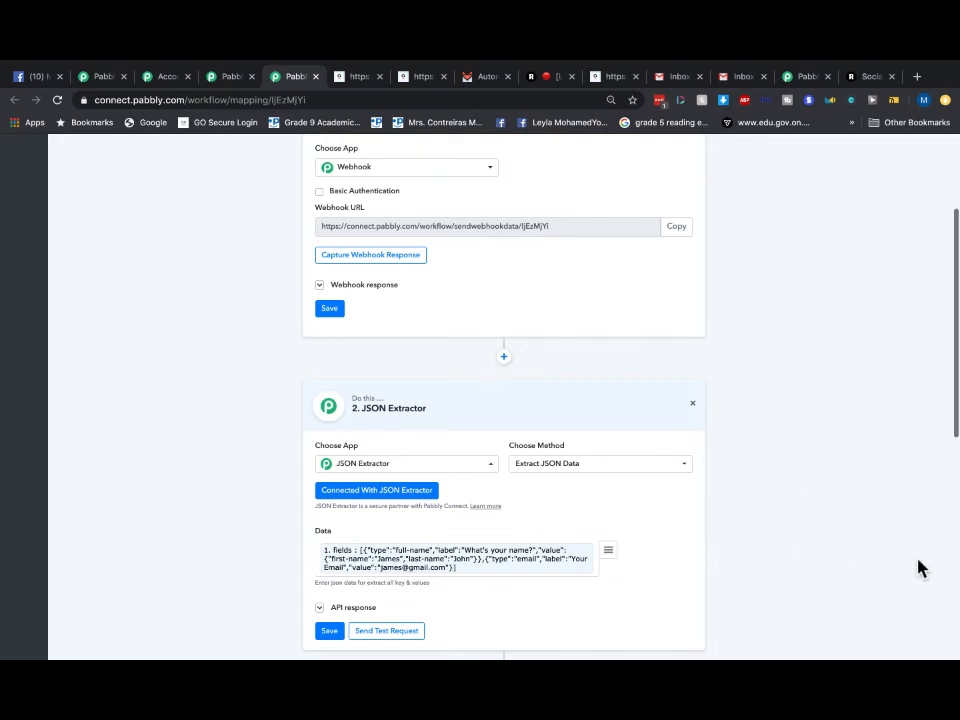
click(907, 622)
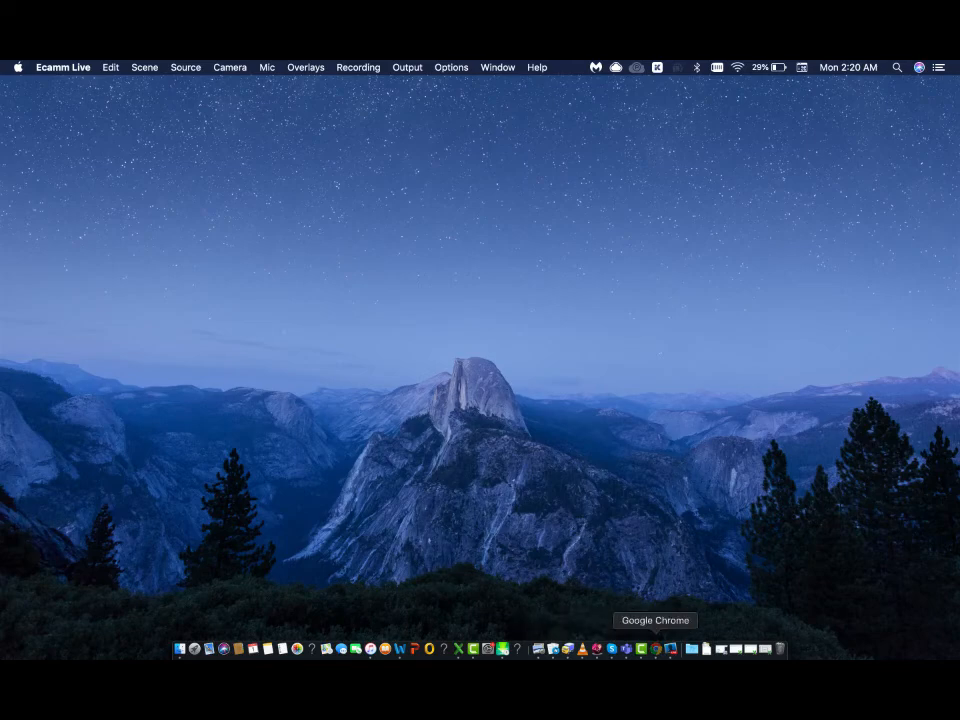
click(656, 649)
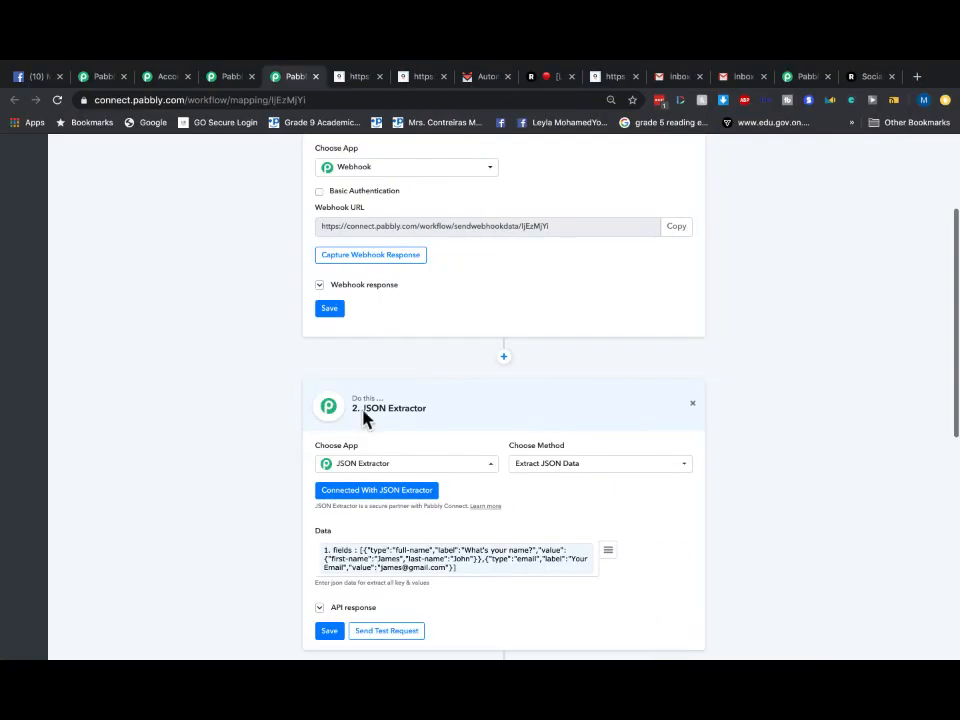
scroll(311, 238, up, 3)
- Browse the Applications cards on accounts.pabbly.com/apps, then return to the Pabbly Connect Webhook workflow
click(170, 78)
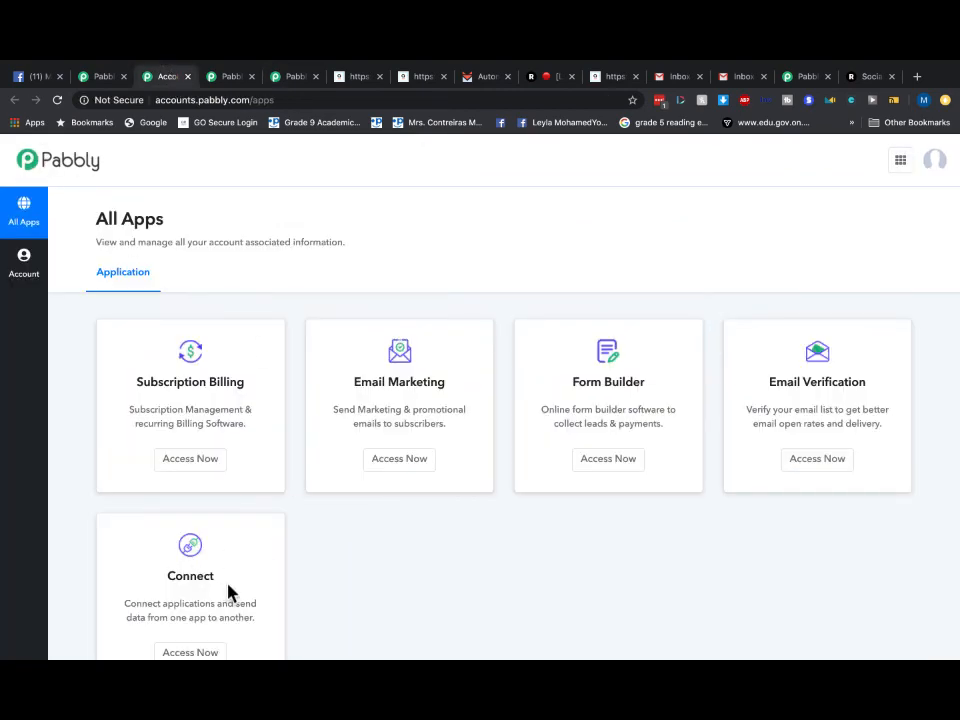
scroll(227, 584, up, 3)
scroll(248, 558, down, 2)
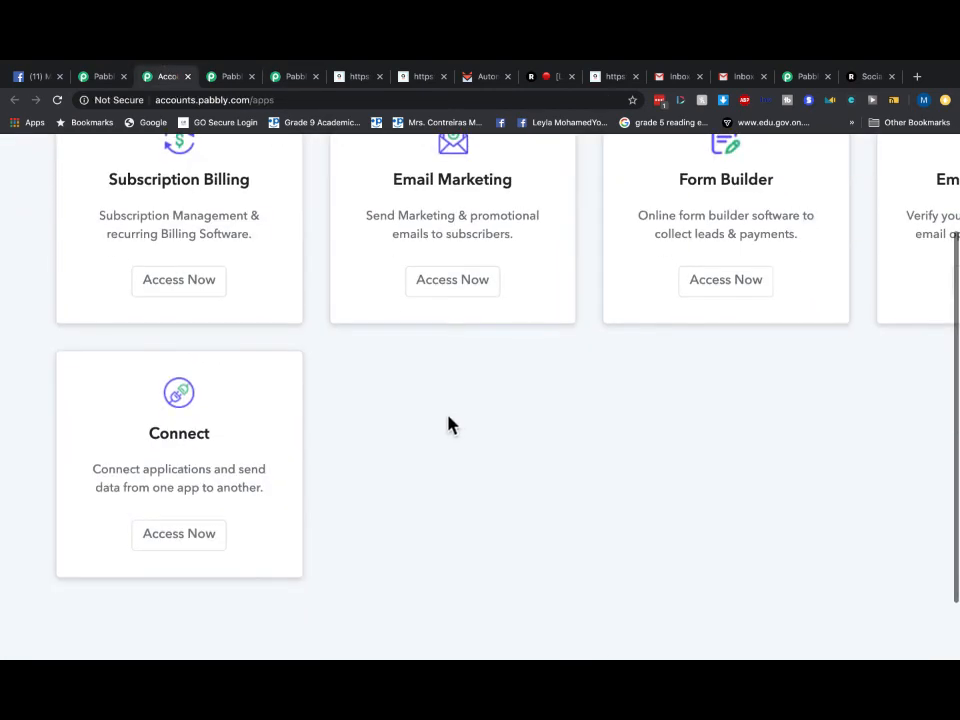
scroll(450, 424, up, 2)
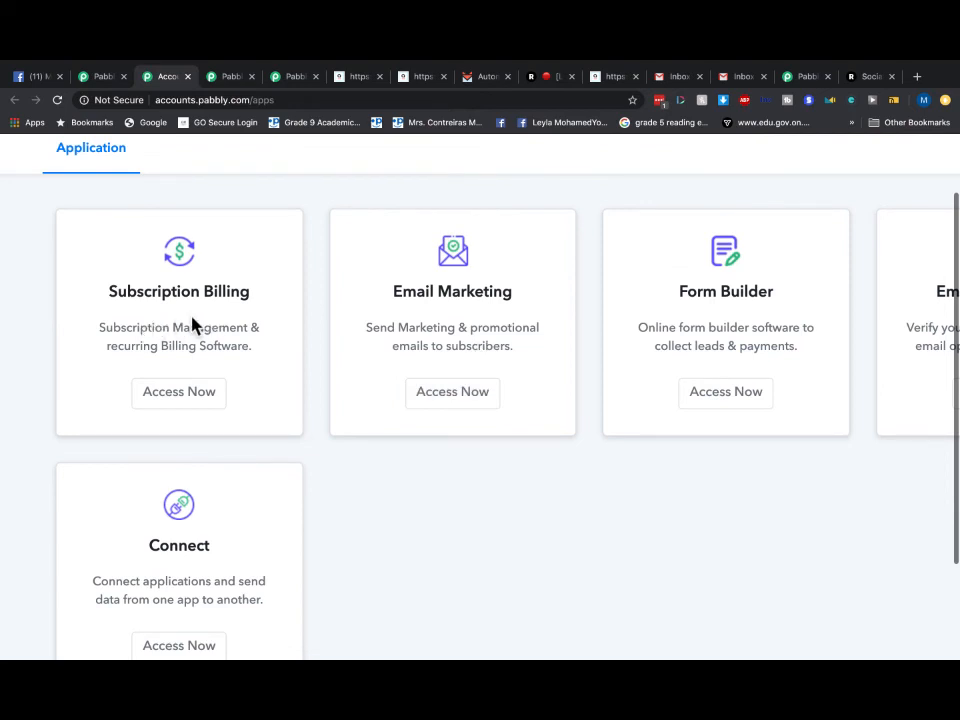
scroll(193, 325, up, 2)
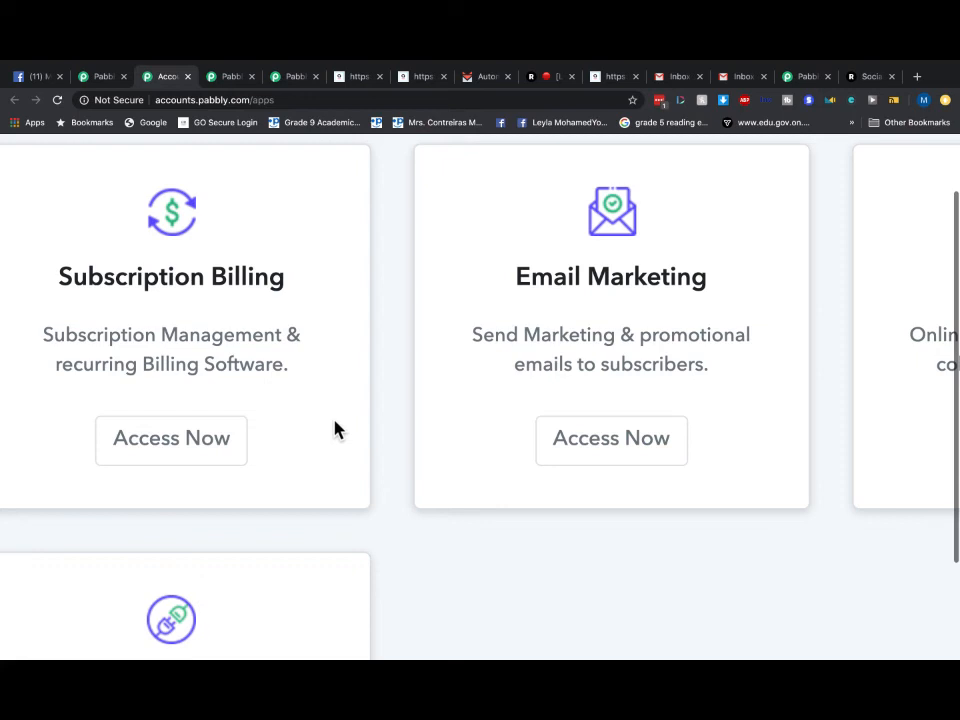
scroll(592, 315, right, 3)
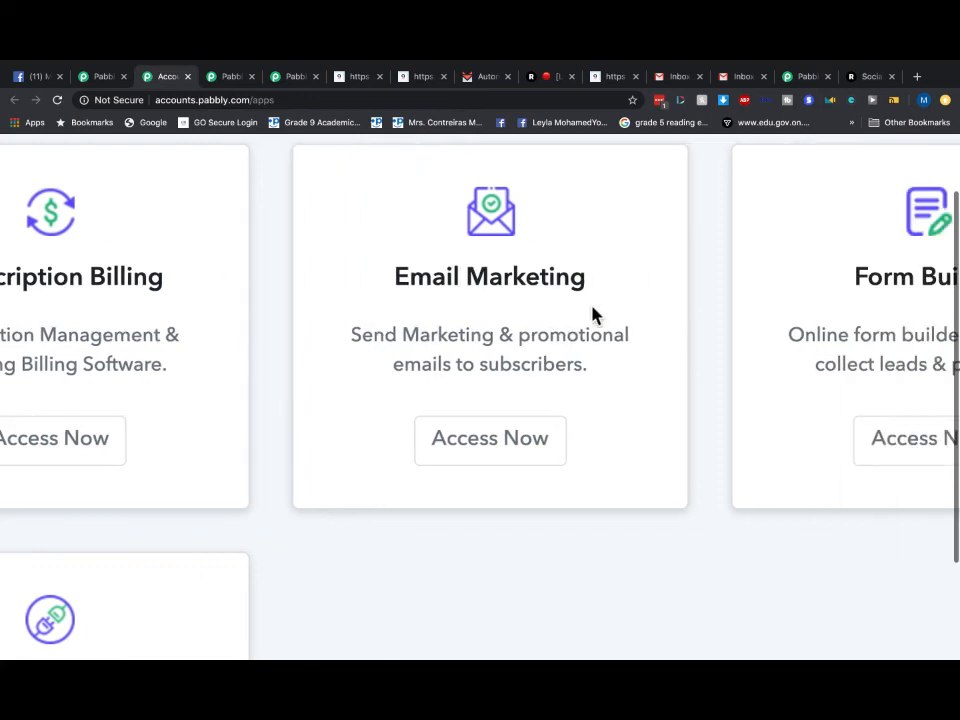
scroll(463, 360, right, 2)
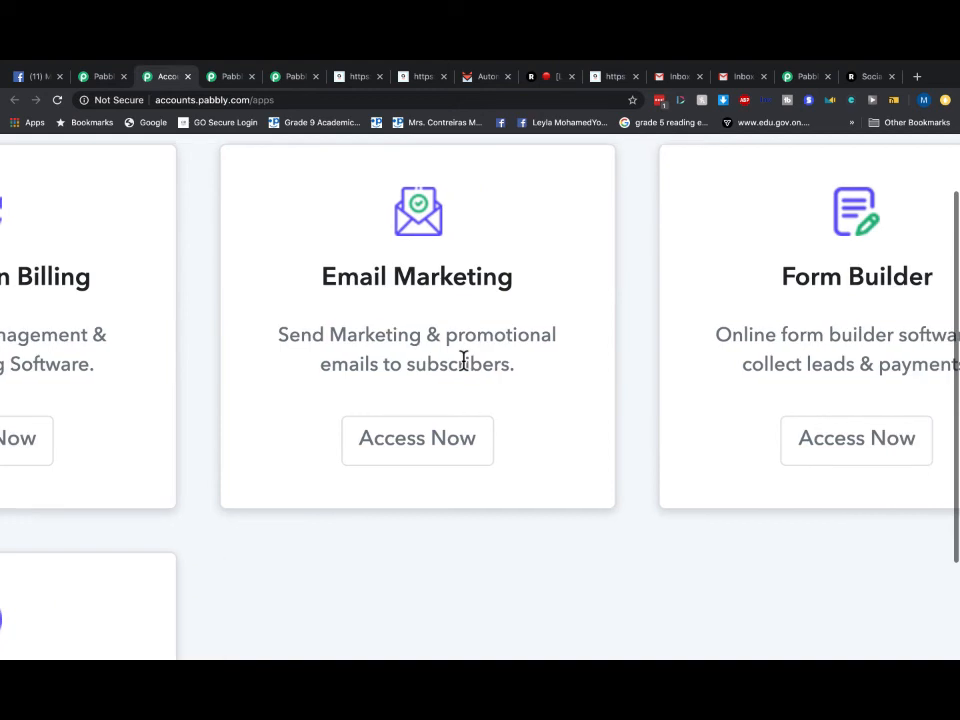
scroll(463, 360, down, 3)
scroll(619, 345, right, 3)
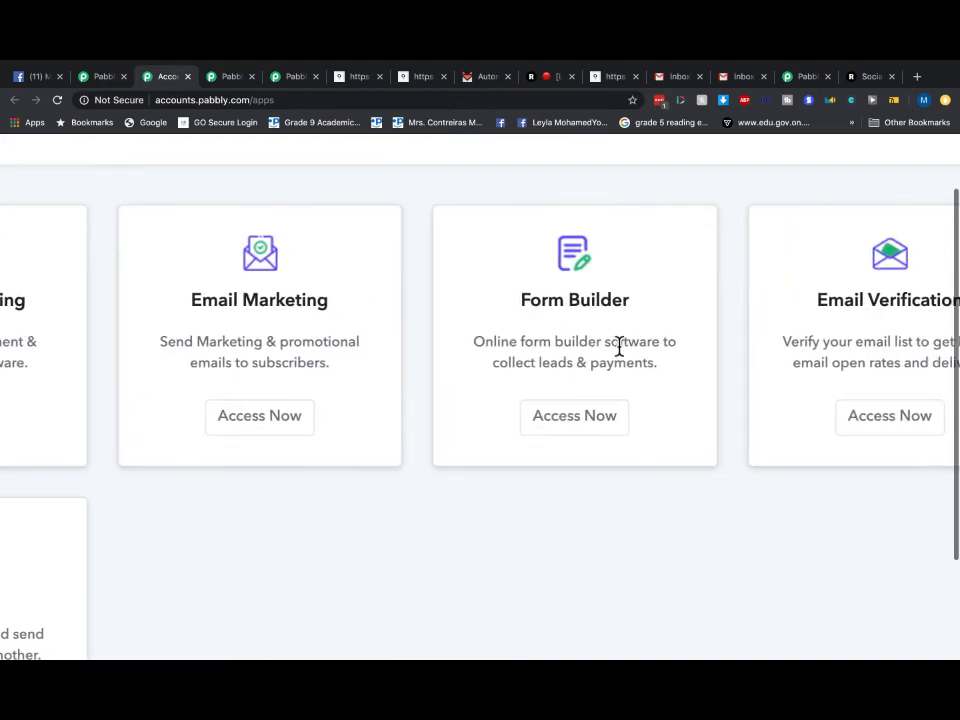
scroll(619, 345, right, 3)
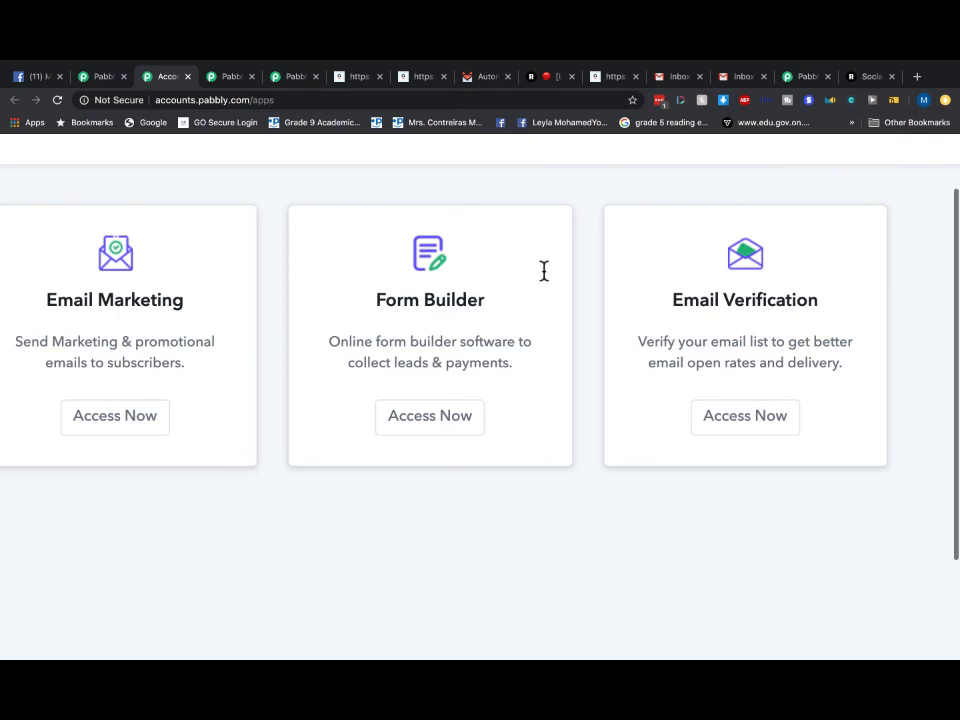
scroll(544, 270, down, 3)
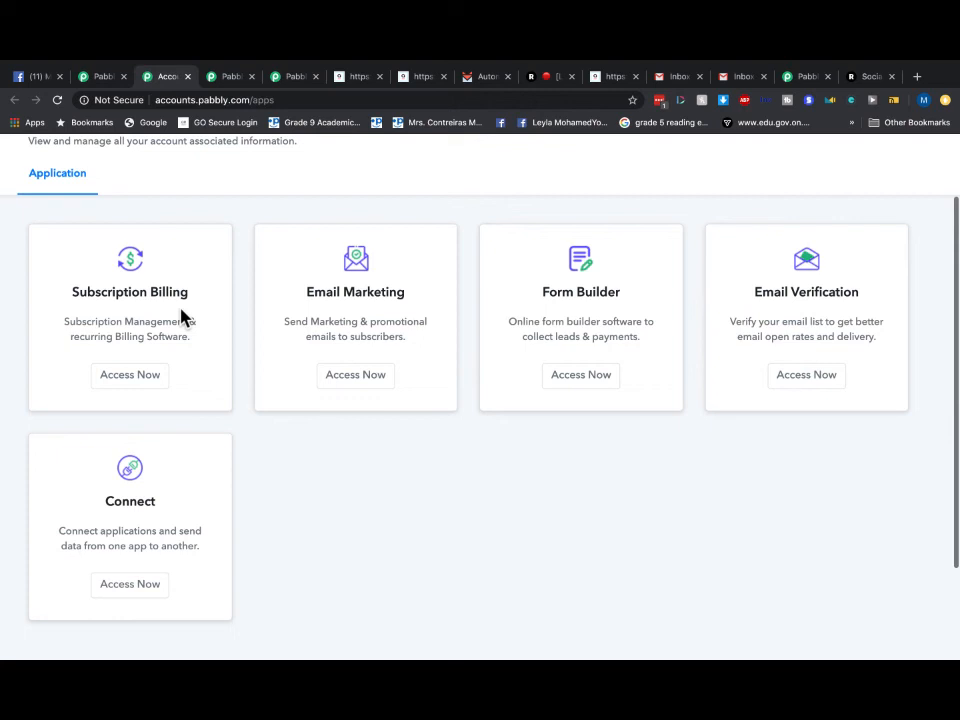
click(231, 77)
click(300, 80)
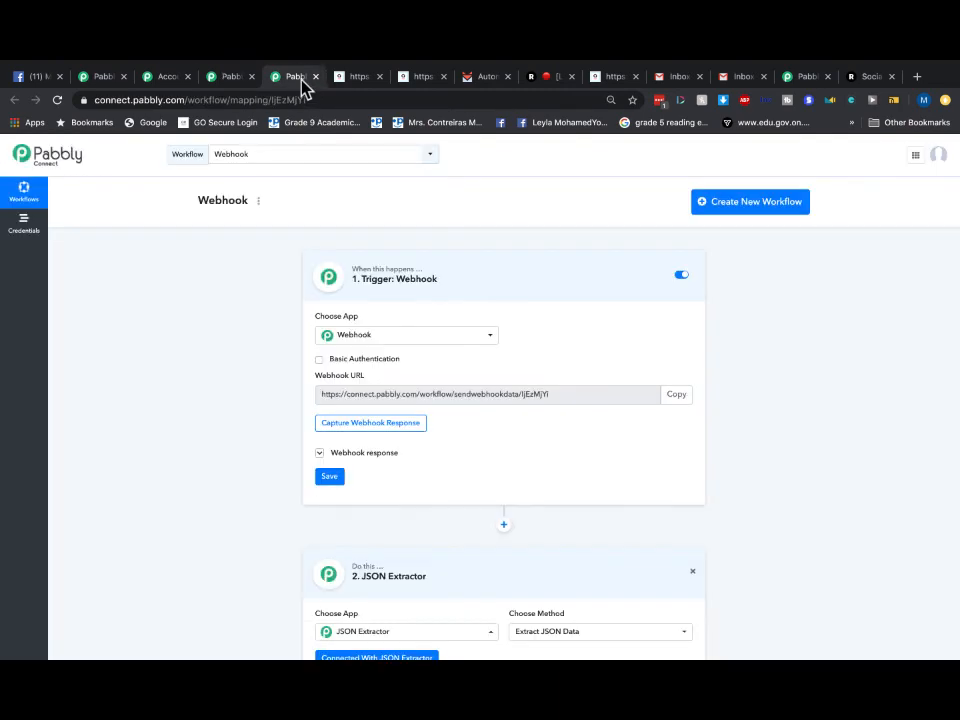
- Scroll the connect-ltd page to its $79 one-time pricing and features, then return to the All Apps page
click(104, 78)
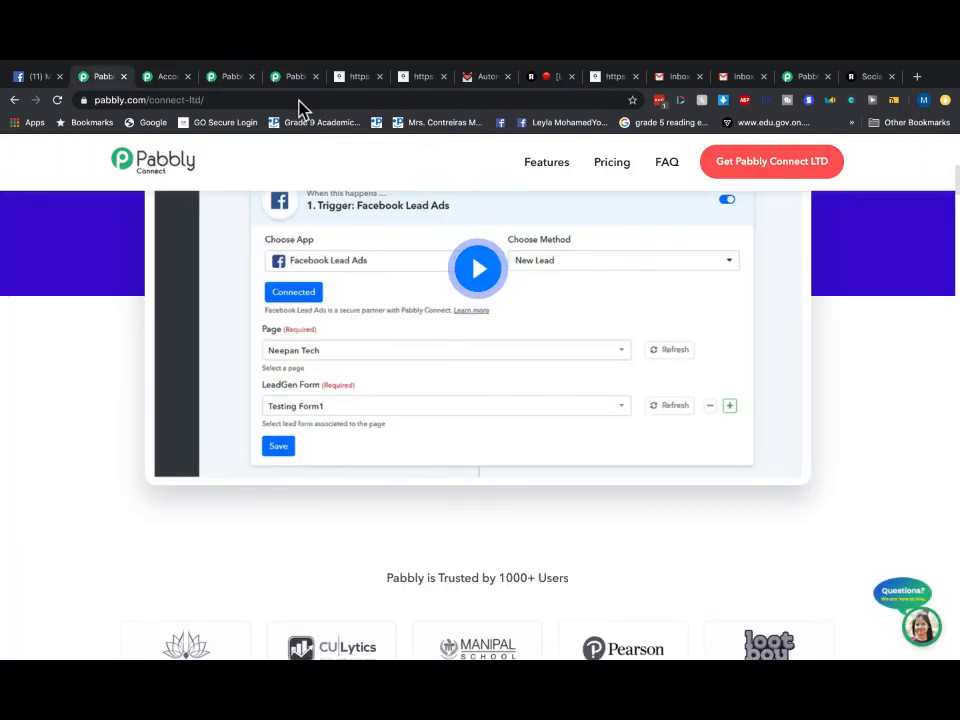
scroll(855, 354, down, 5)
scroll(855, 354, down, 5)
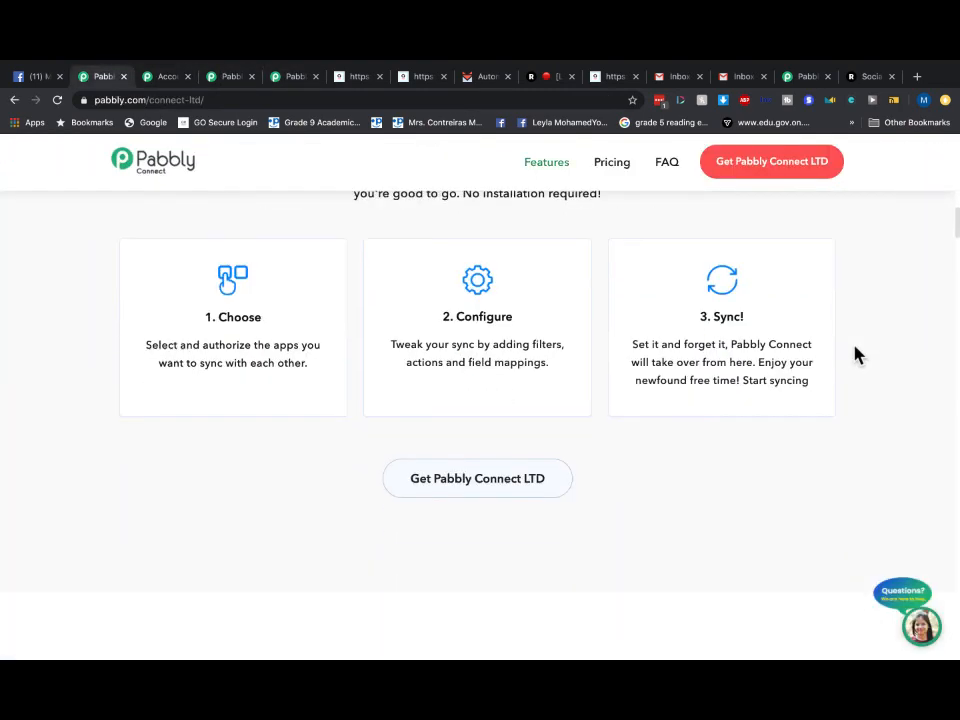
scroll(711, 454, down, 5)
scroll(711, 454, down, 2)
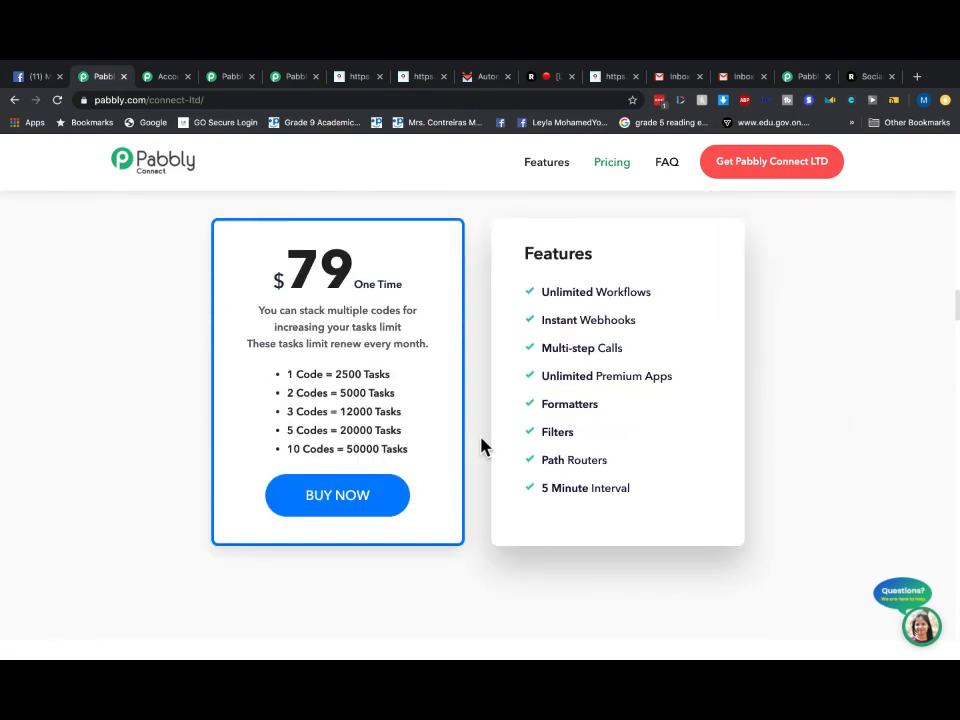
scroll(354, 396, up, 5)
scroll(351, 395, up, 1)
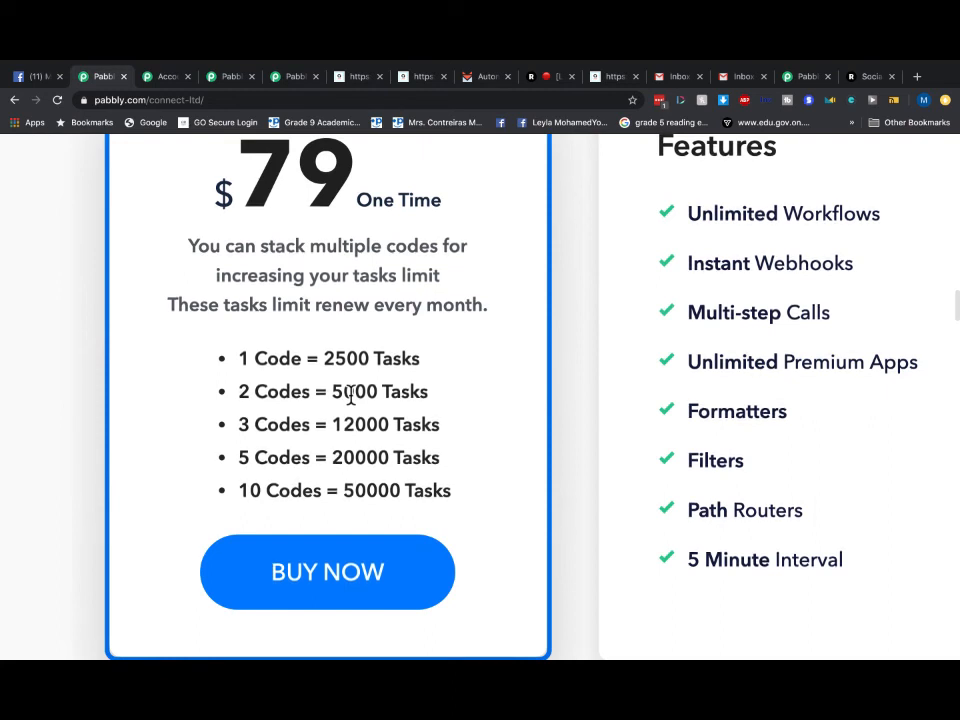
click(163, 77)
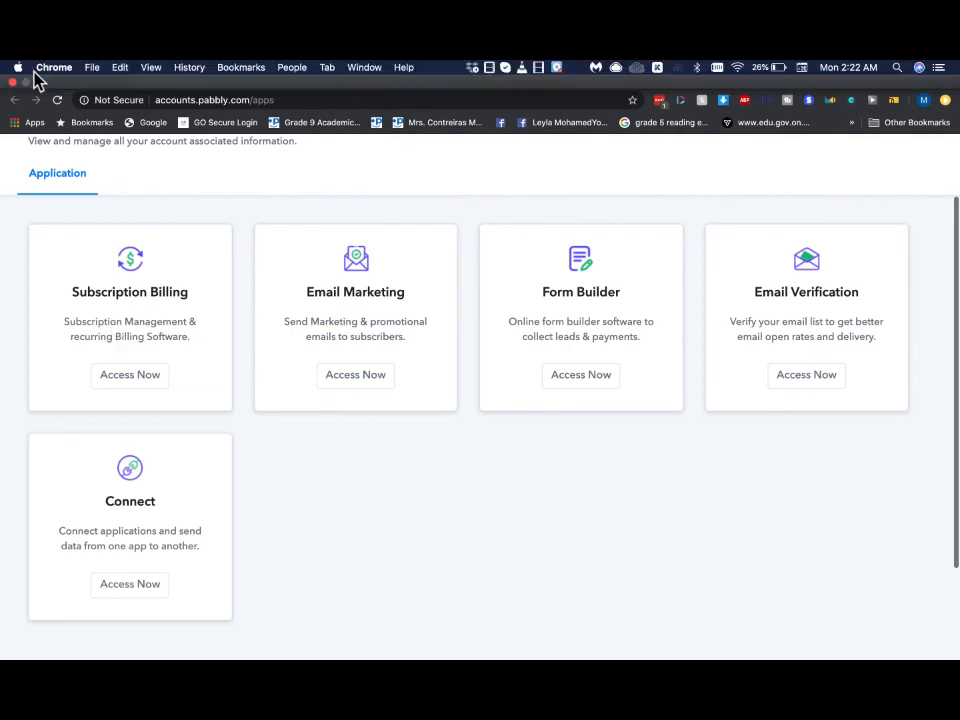
click(38, 82)
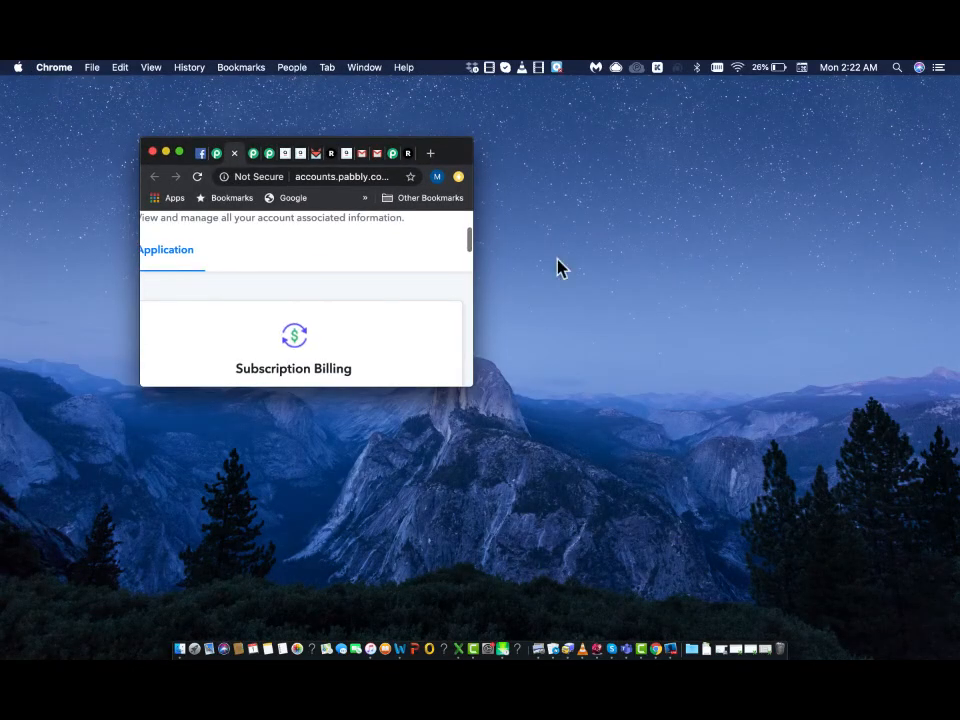
click(793, 417)
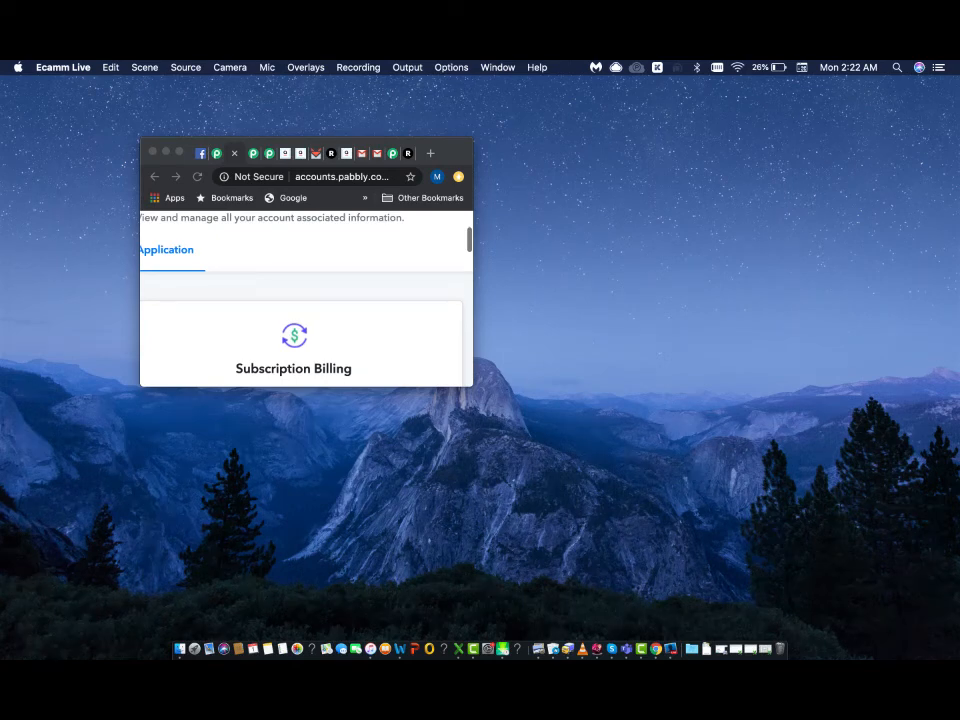
drag(178, 158, 155, 168)
click(154, 158)
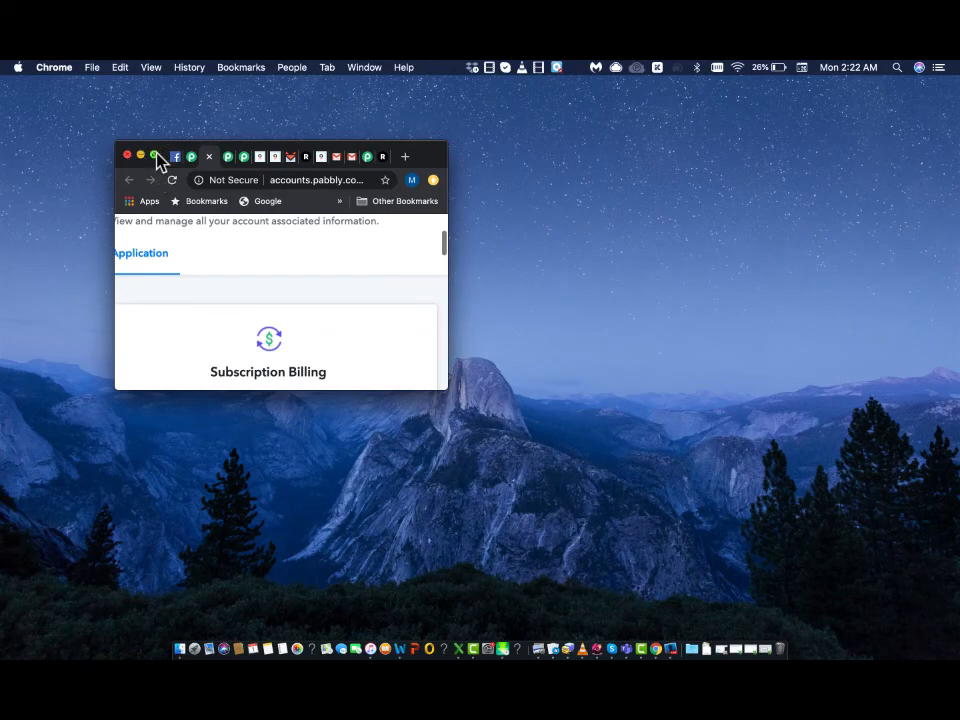
click(156, 154)
mouse_move(74, 60)
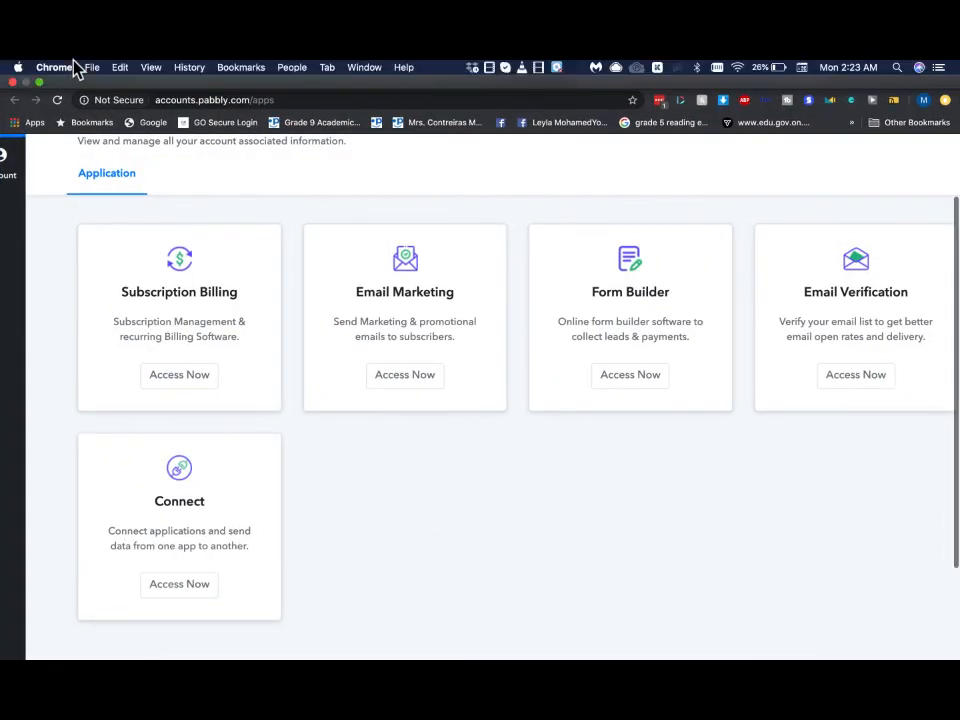
click(40, 82)
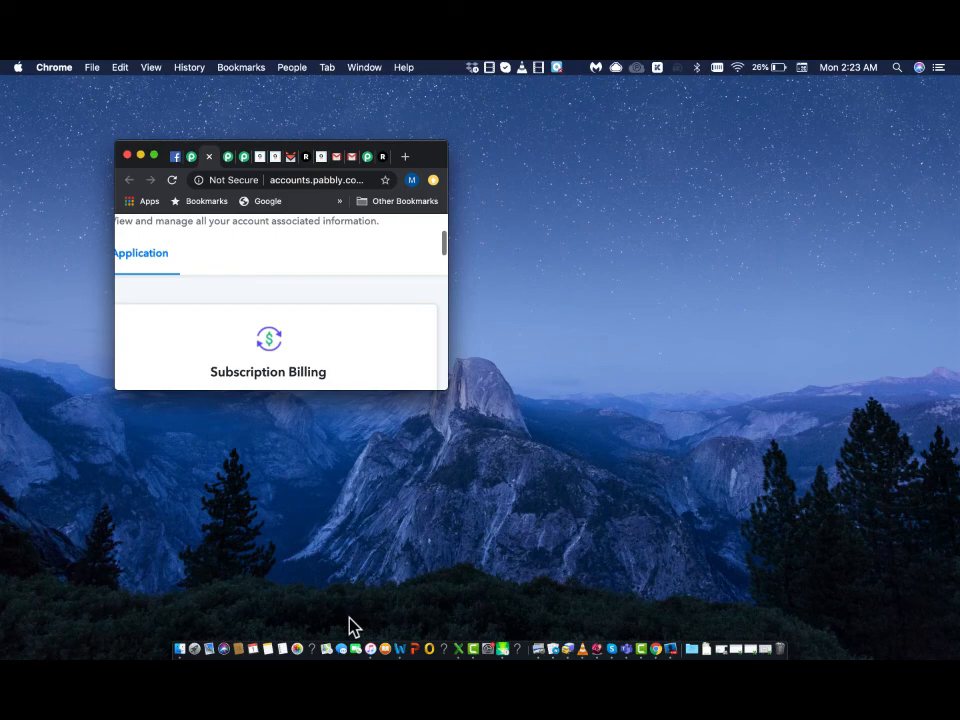
click(154, 156)
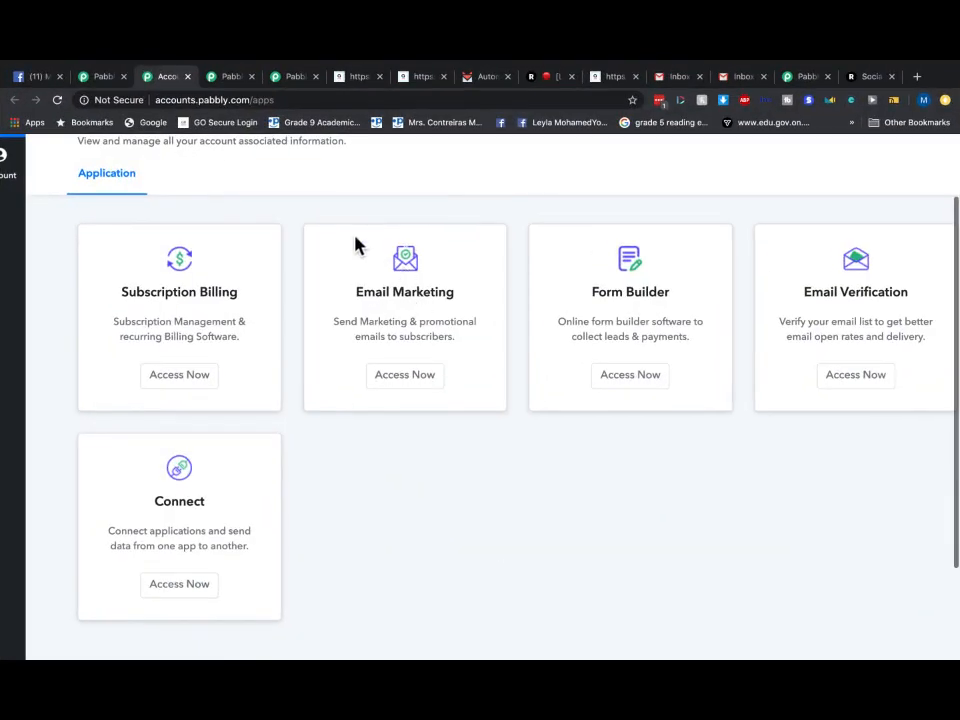
- Flip between the Subscription dashboard and Webhook workflow, ending on the $79 connect-ltd pricing page
scroll(358, 243, up, 2)
scroll(357, 246, down, 3)
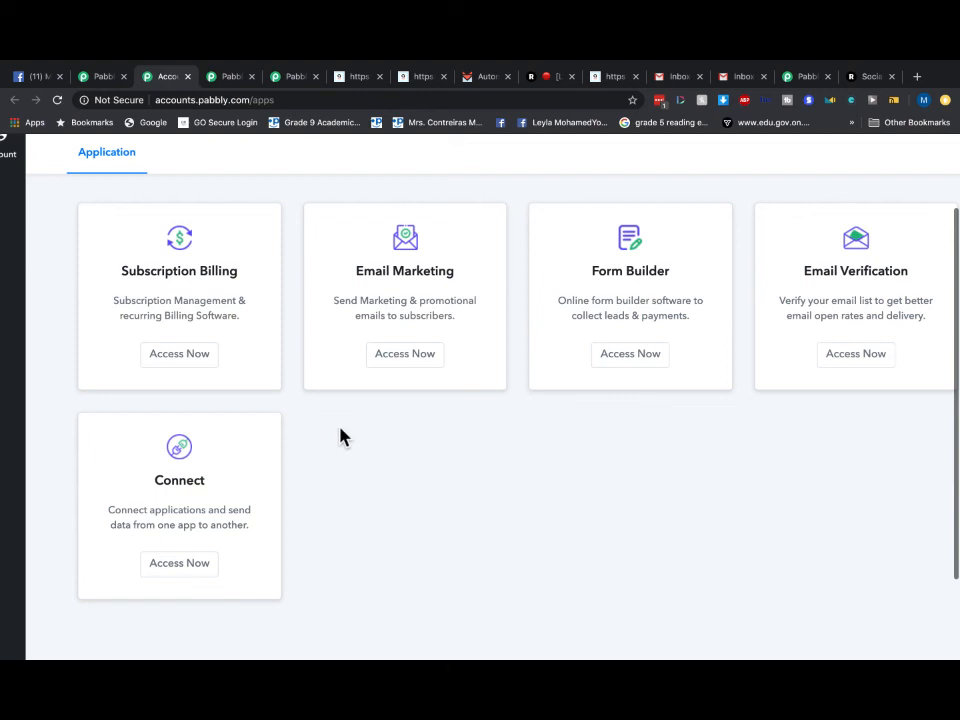
click(232, 79)
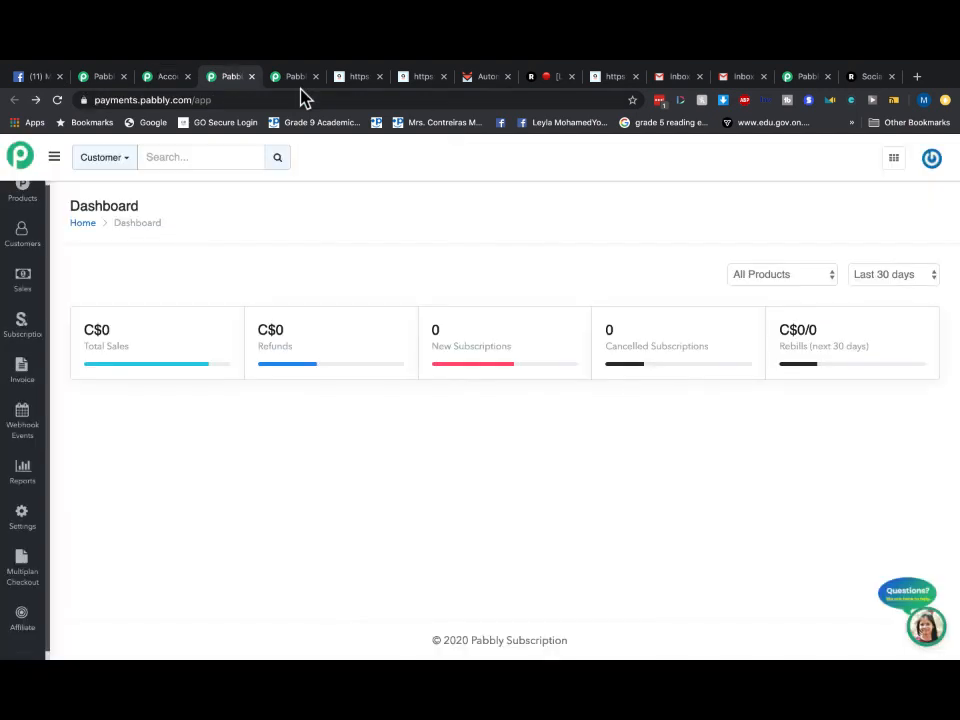
click(295, 77)
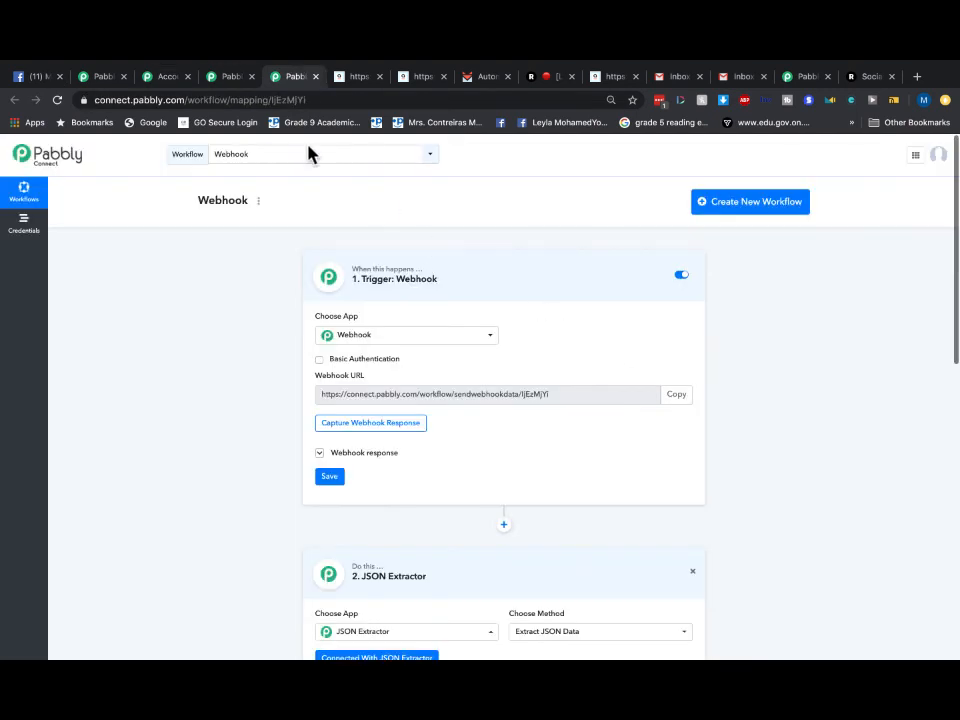
click(228, 79)
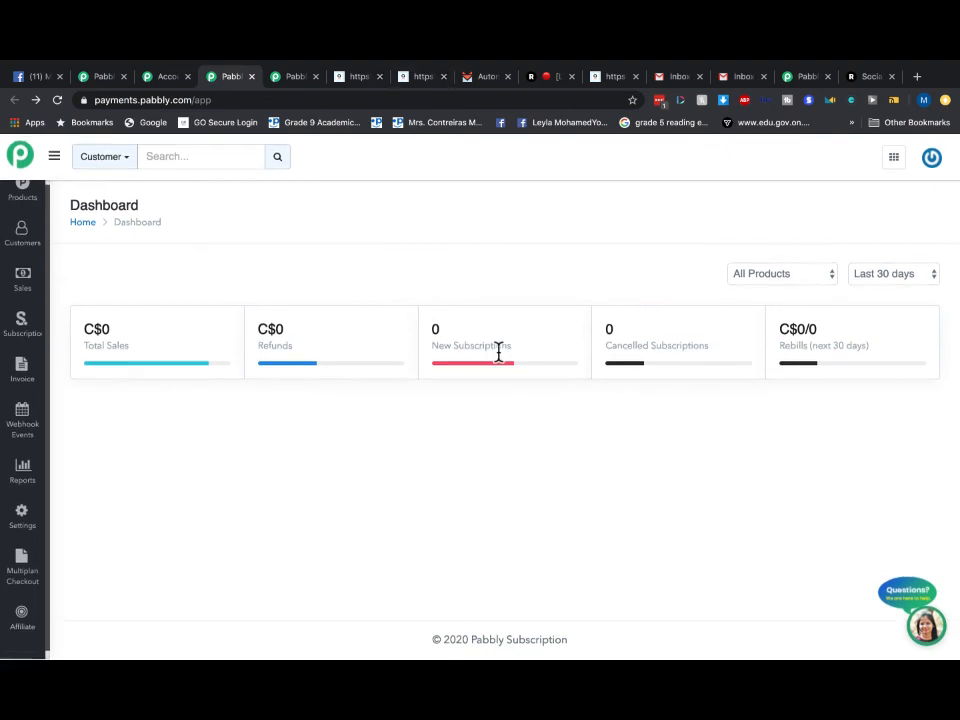
click(104, 79)
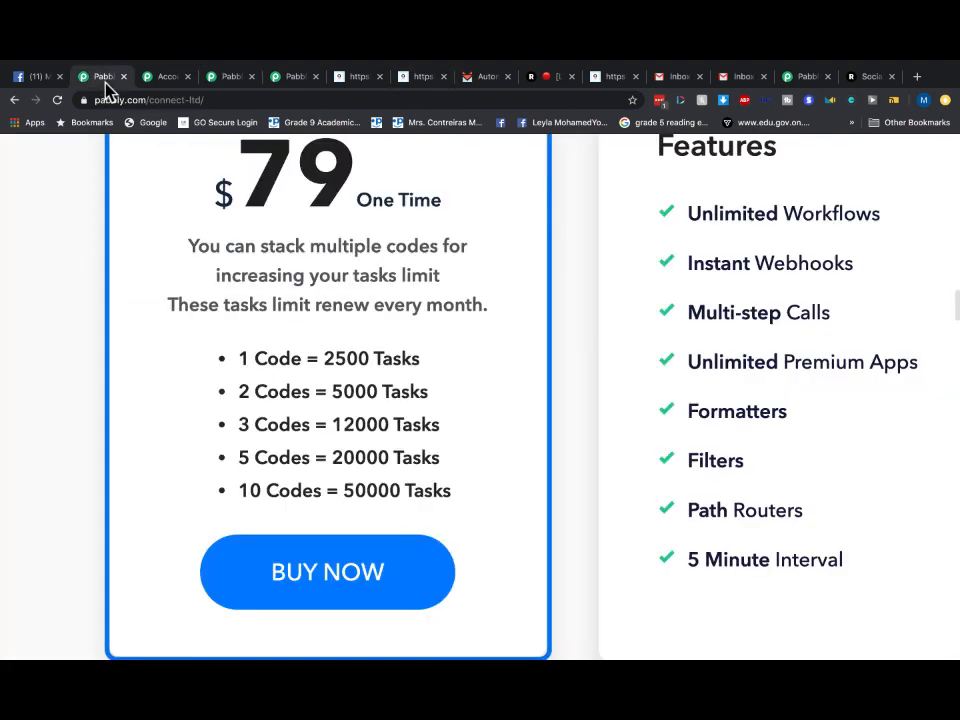